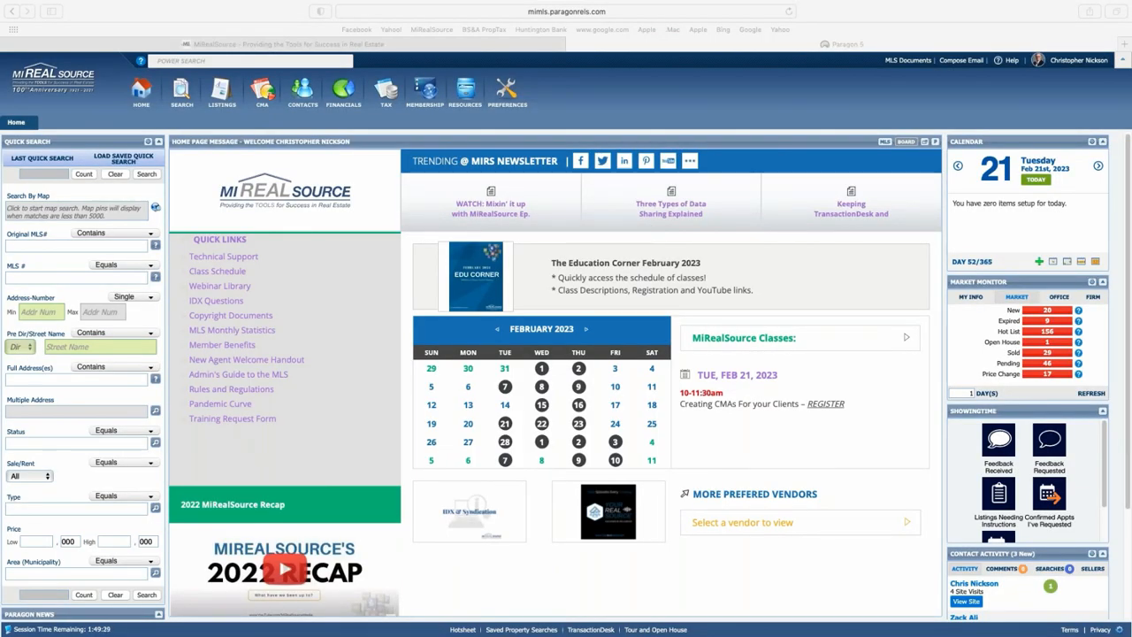
{"action": "mouse_move", "coordinate": [523, 374]}
{"action": "left_click", "coordinate": [195, 62]}
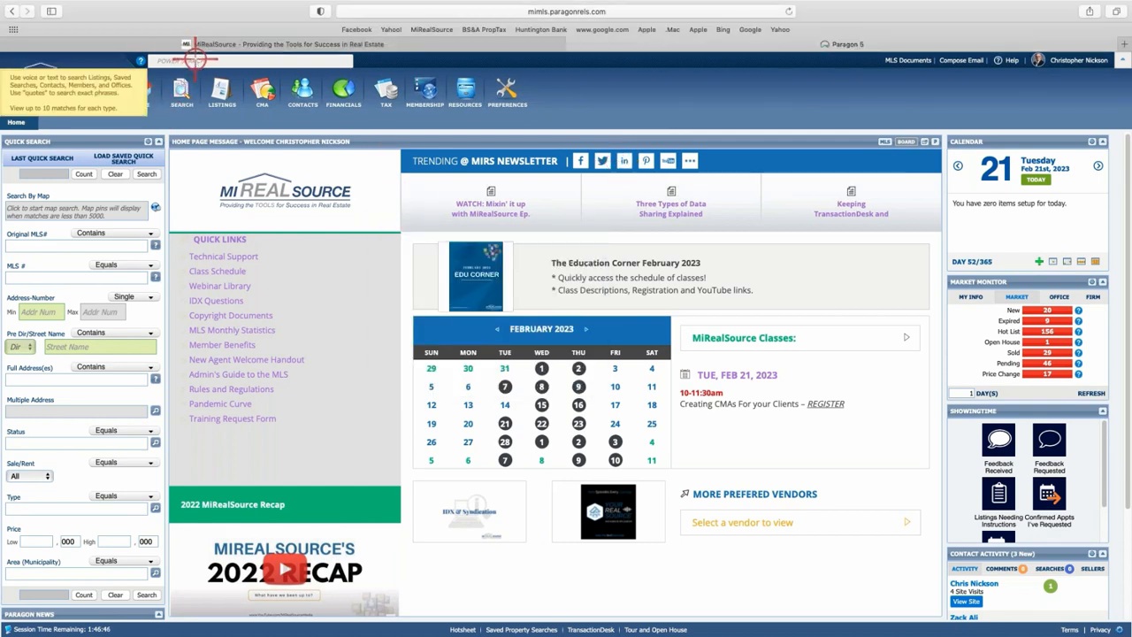
{"action": "left_click", "coordinate": [195, 60]}
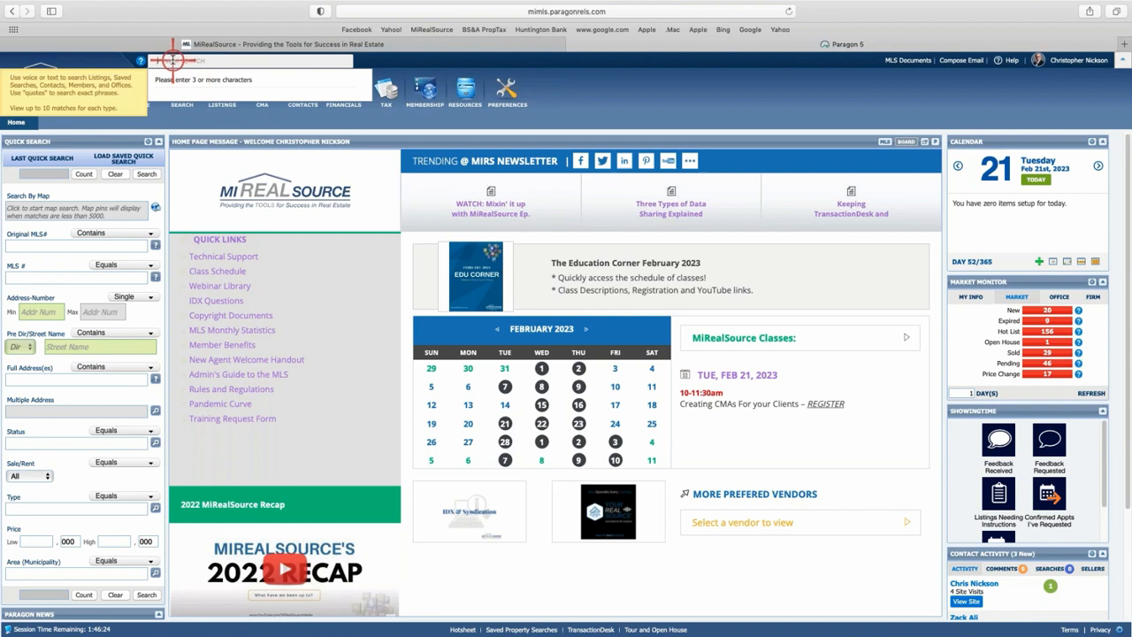
{"action": "left_click", "coordinate": [172, 61]}
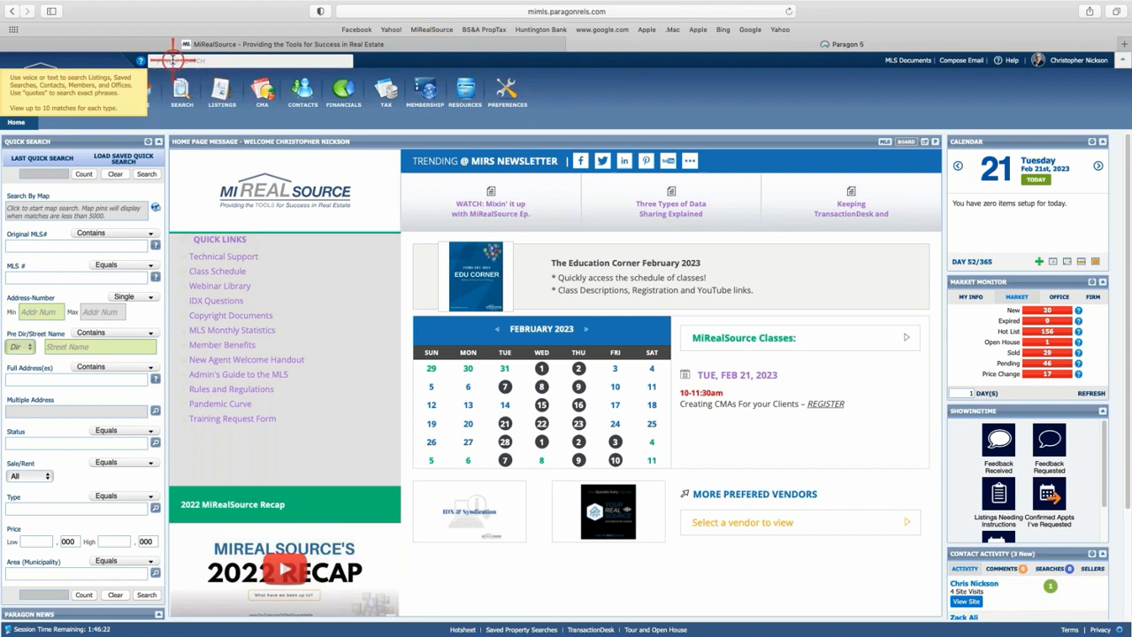
{"action": "left_click", "coordinate": [172, 61]}
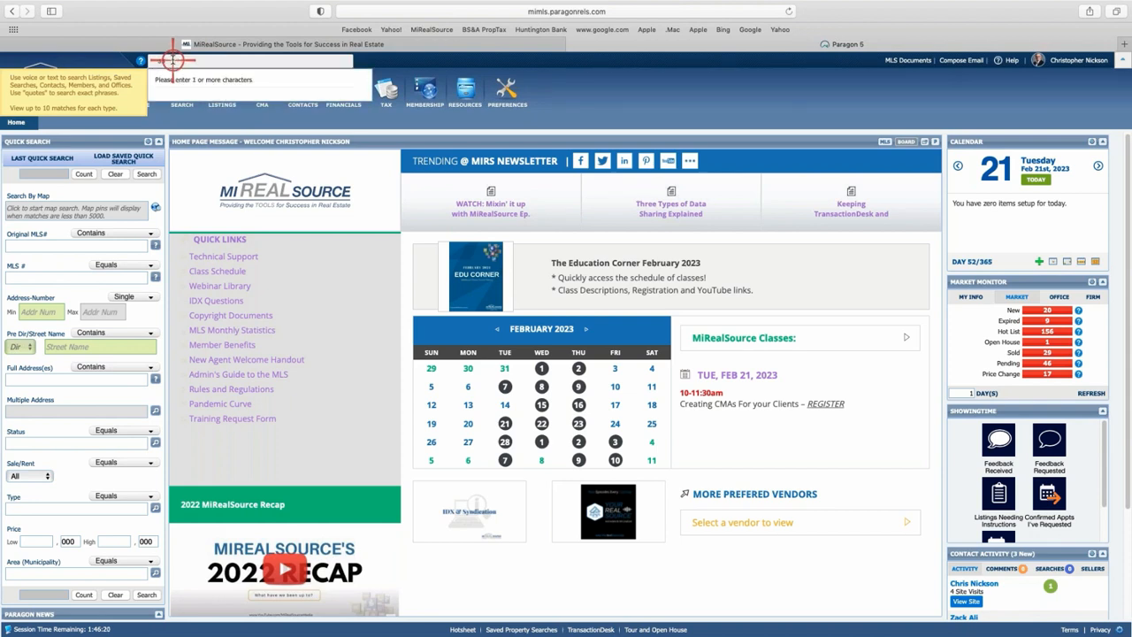
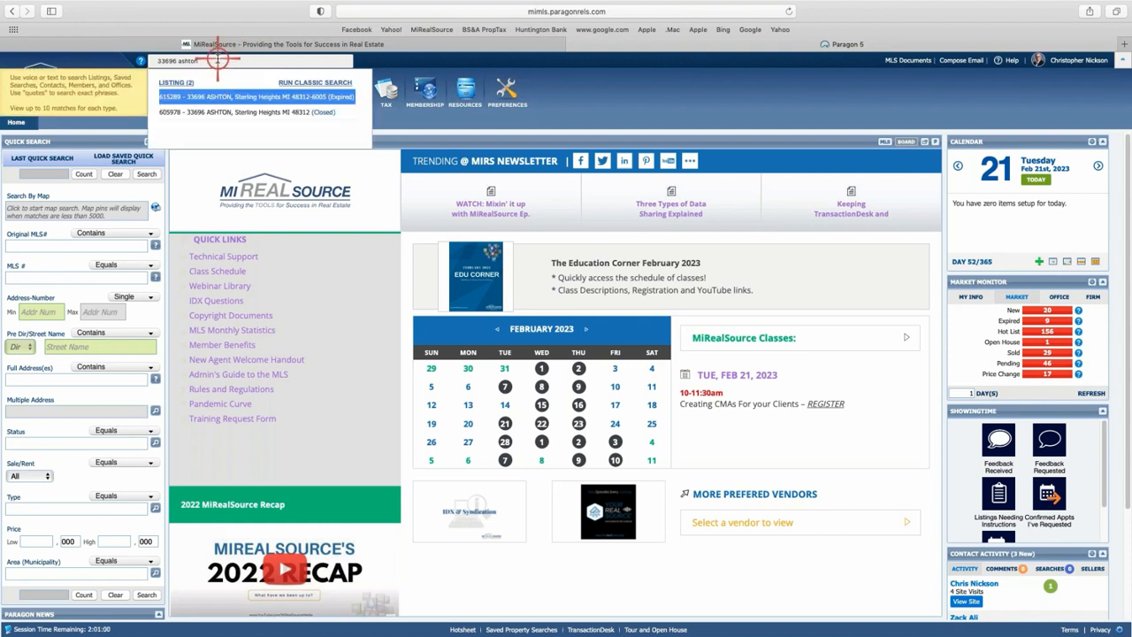
Review the closed 605978 listing's report, then open BS&A Online from Tax Integrations.
{"action": "left_click", "coordinate": [287, 113]}
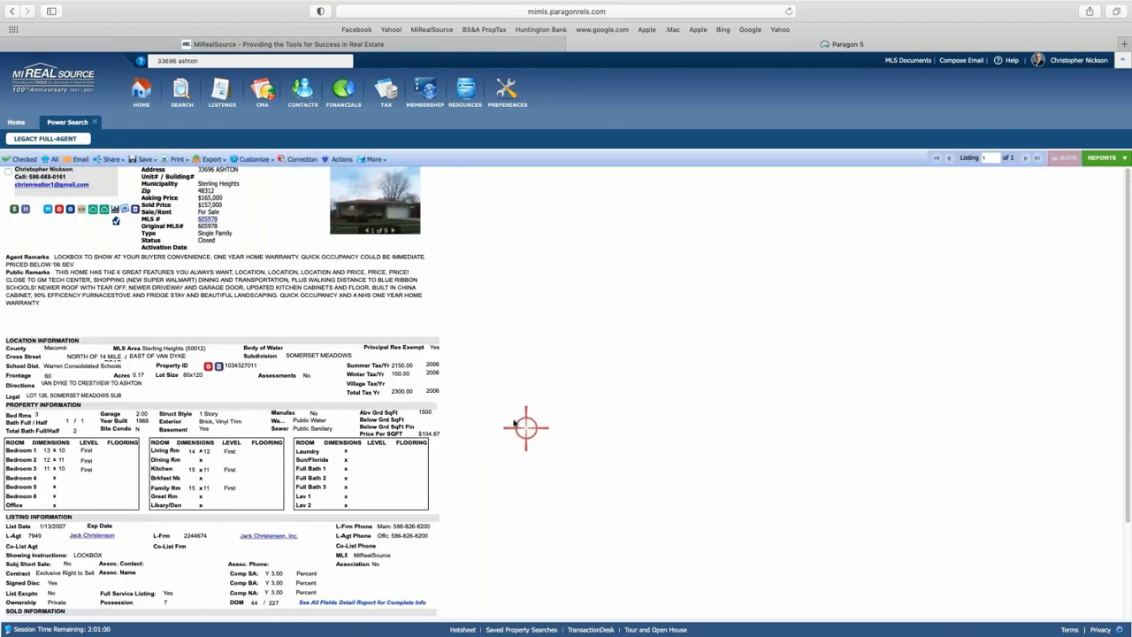
{"action": "scroll", "coordinate": [350, 399], "scroll_direction": "down", "scroll_amount": 3}
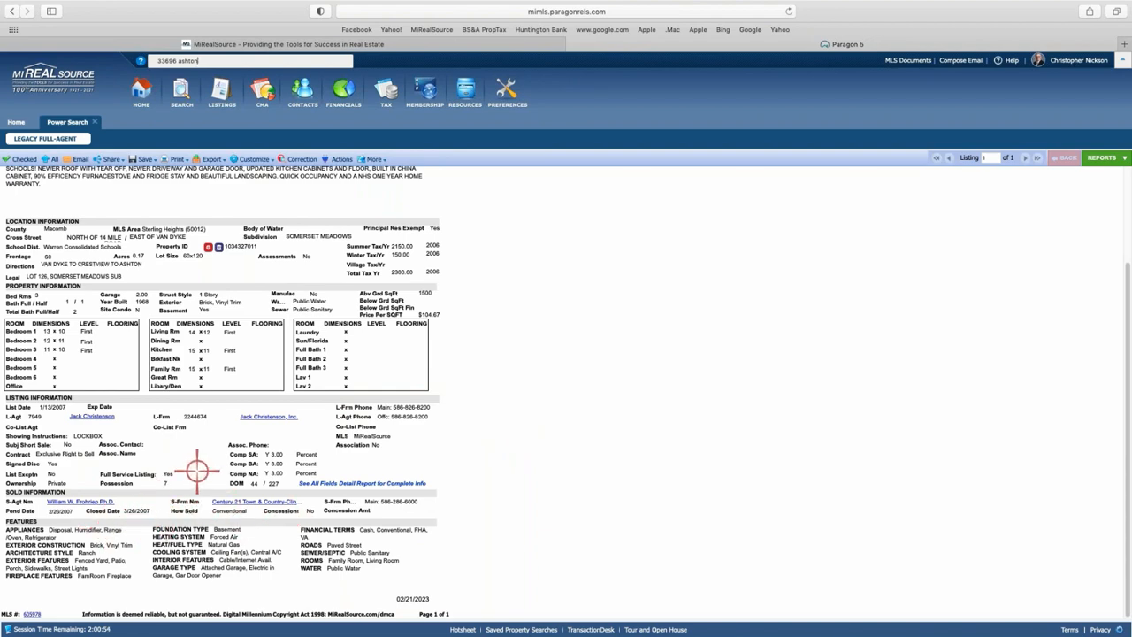
{"action": "scroll", "coordinate": [246, 473], "scroll_direction": "up", "scroll_amount": 3}
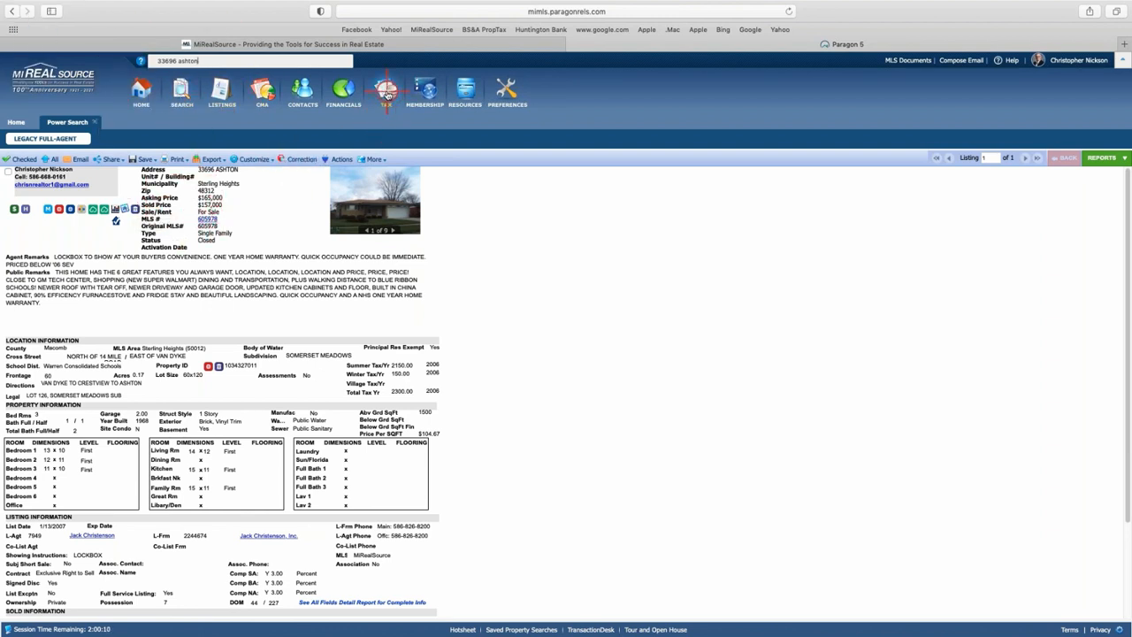
{"action": "left_click", "coordinate": [387, 94]}
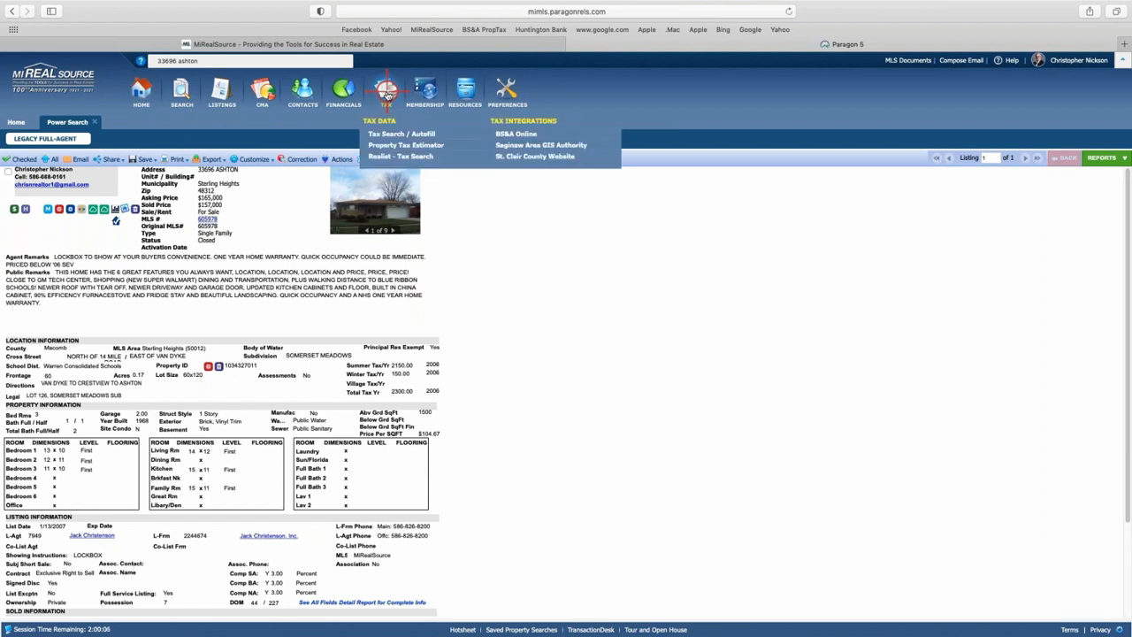
{"action": "left_click", "coordinate": [510, 134]}
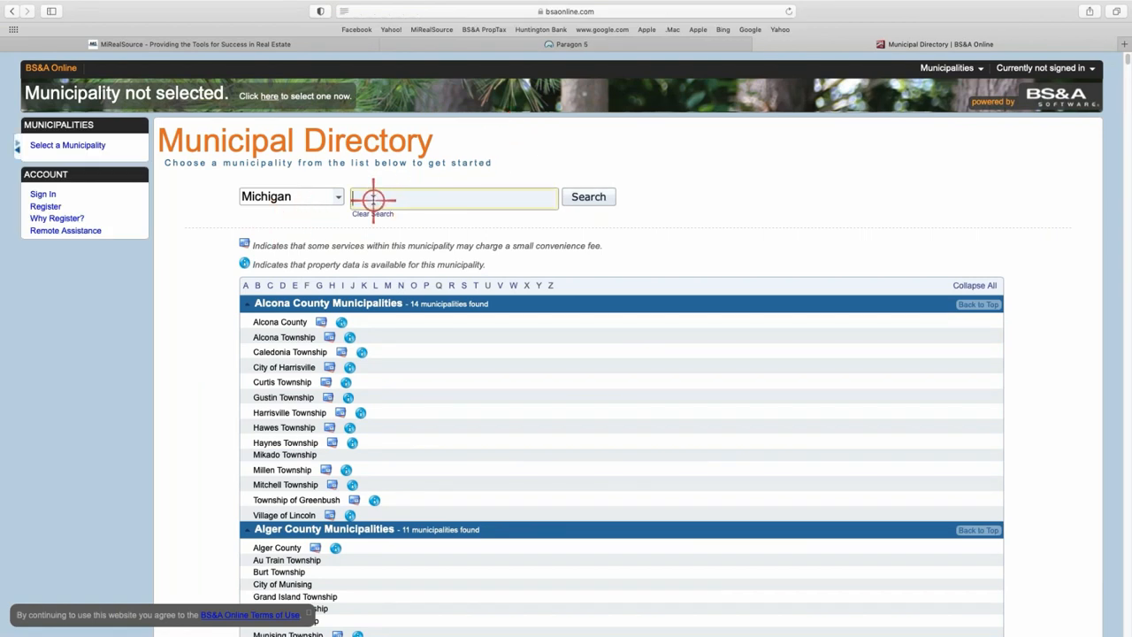
{"action": "type", "text": "sterling"}
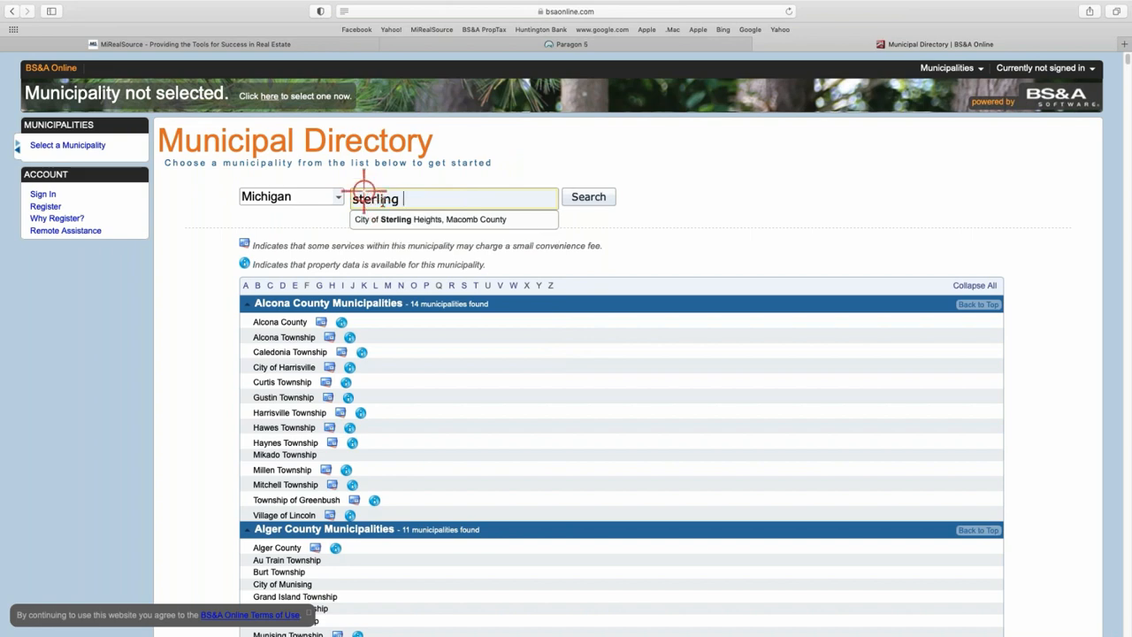
{"action": "left_click", "coordinate": [453, 221]}
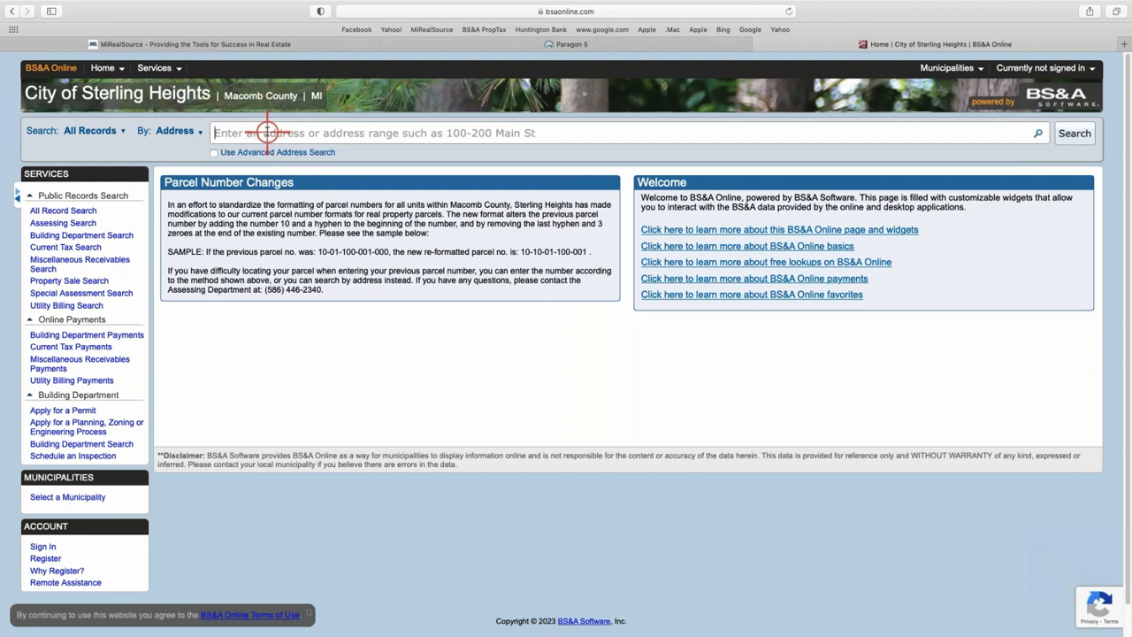
{"action": "left_click", "coordinate": [266, 132]}
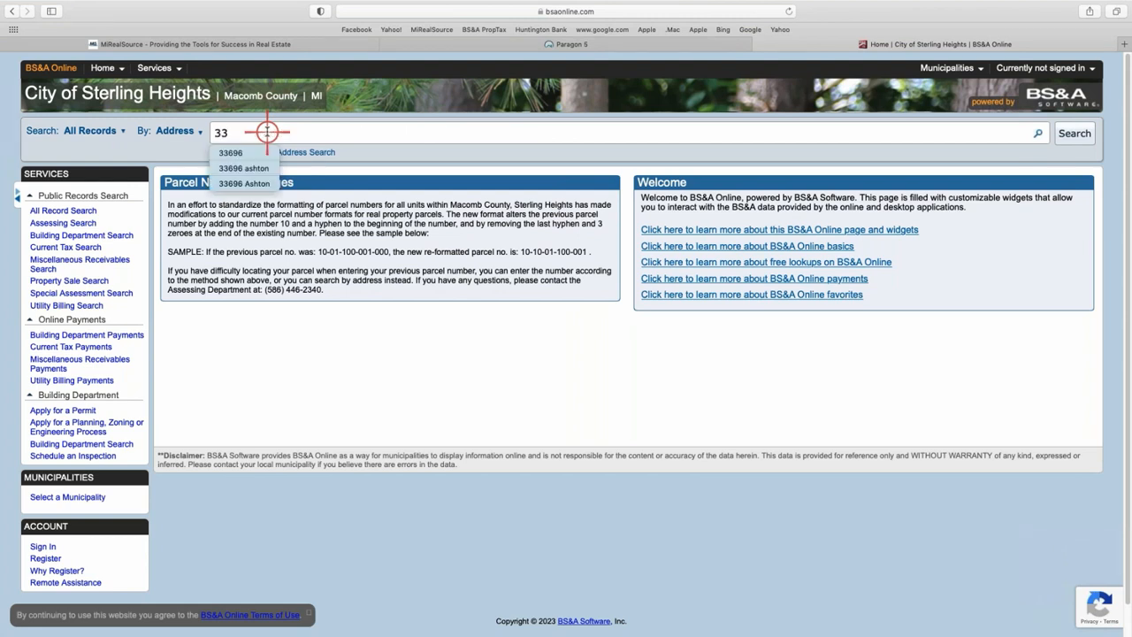
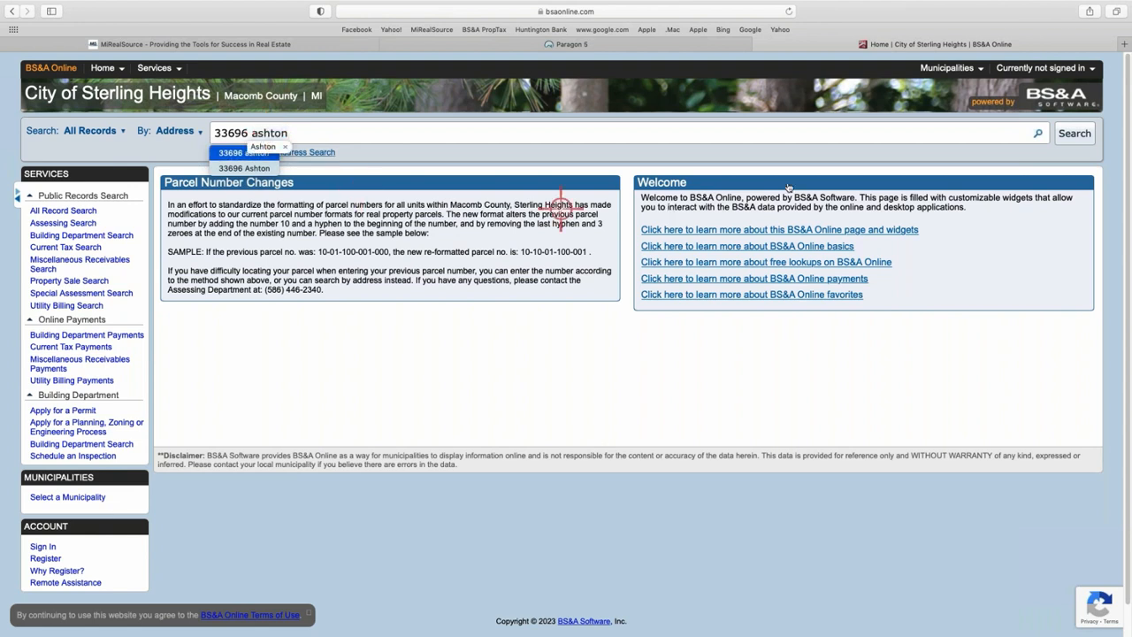
{"action": "left_click", "coordinate": [1040, 68]}
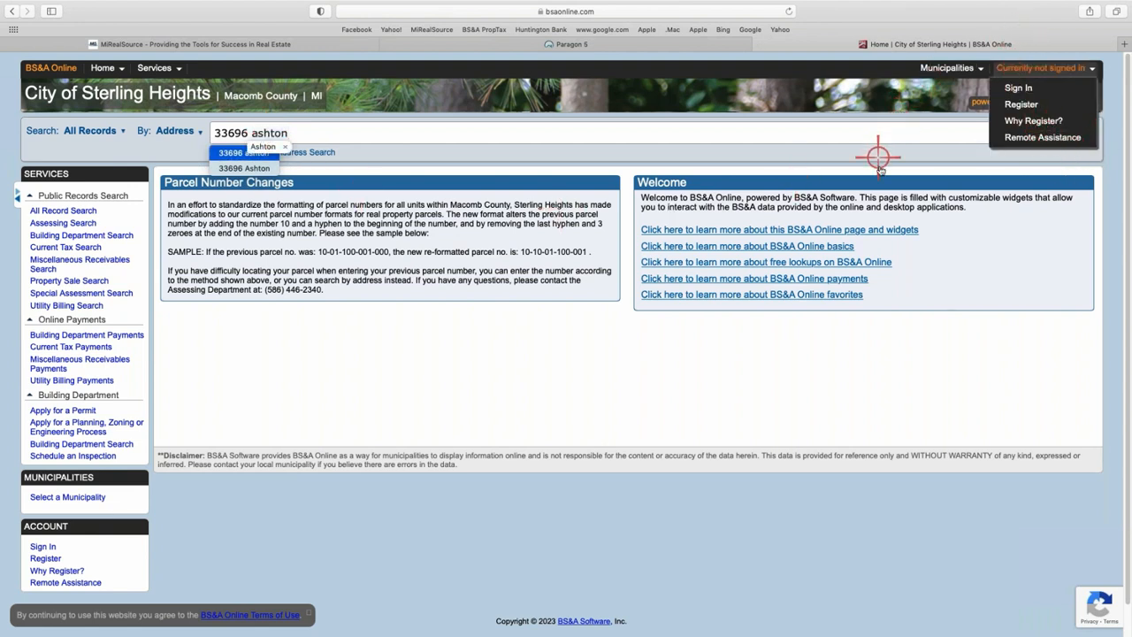
{"action": "left_click", "coordinate": [917, 133]}
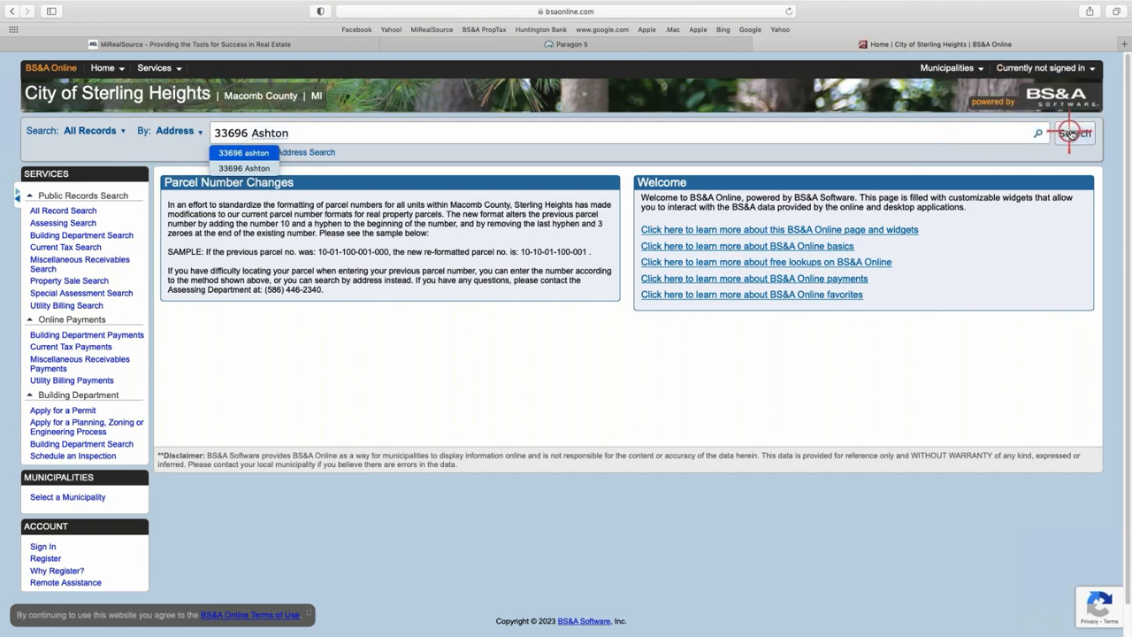
{"action": "left_click", "coordinate": [1073, 132]}
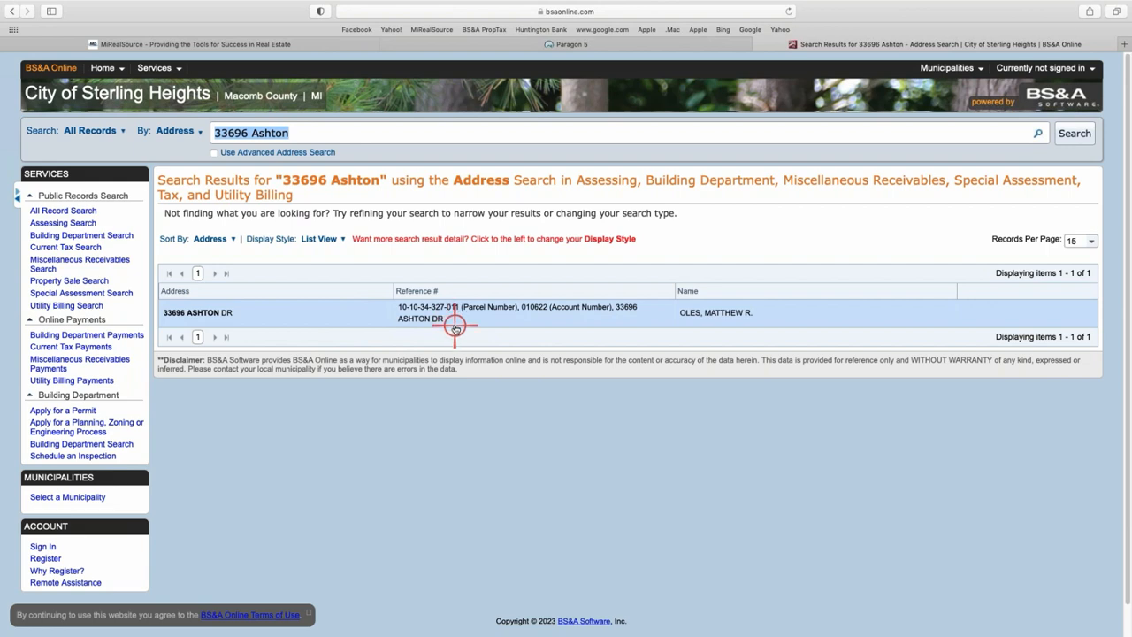
{"action": "left_click", "coordinate": [487, 317]}
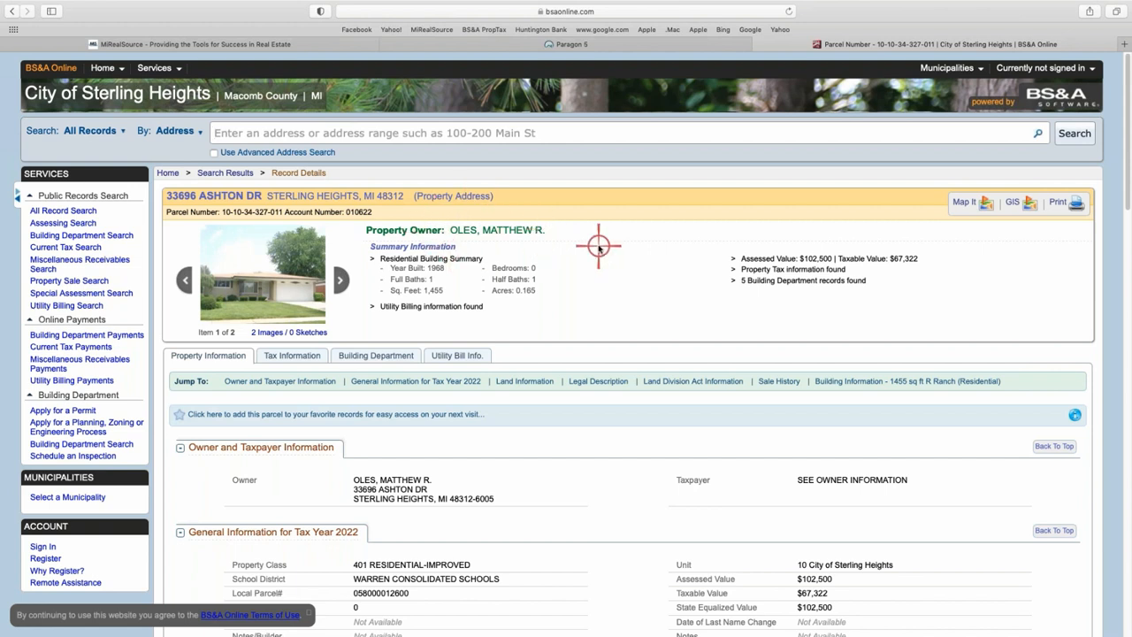
{"action": "scroll", "coordinate": [584, 248], "scroll_direction": "down", "scroll_amount": 1}
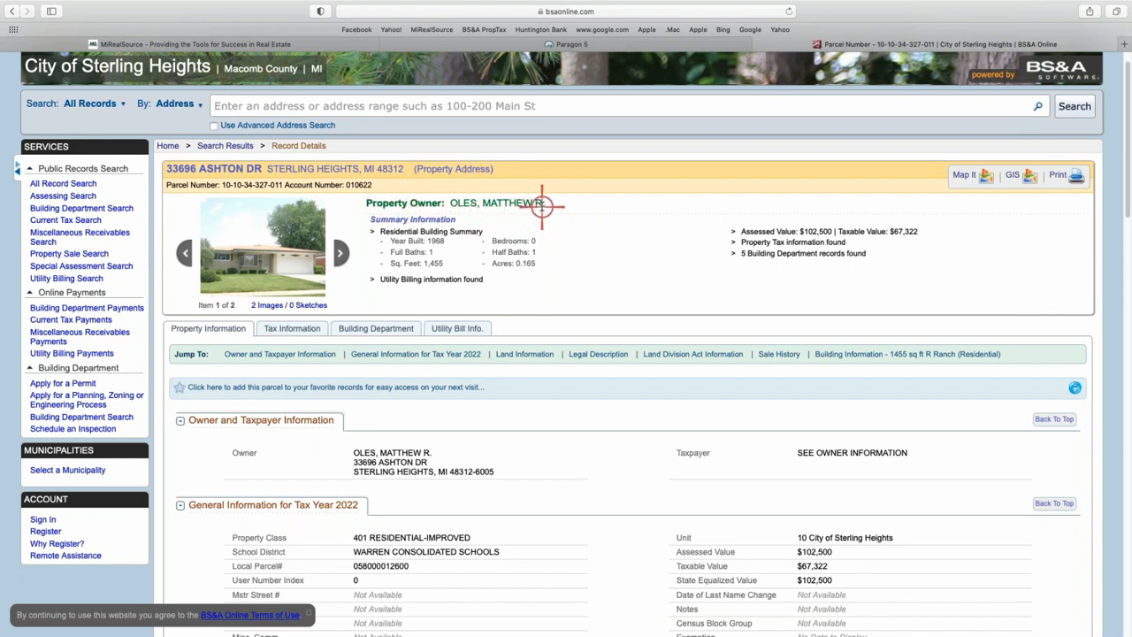
{"action": "scroll", "coordinate": [473, 457], "scroll_direction": "down", "scroll_amount": 1}
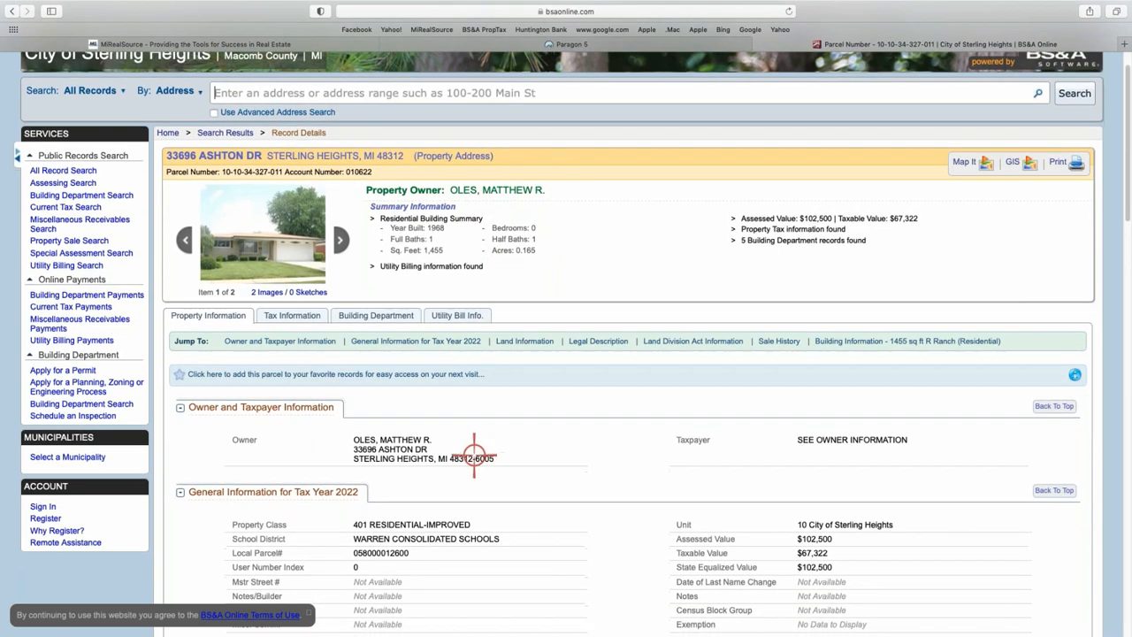
{"action": "scroll", "coordinate": [473, 457], "scroll_direction": "down", "scroll_amount": 3}
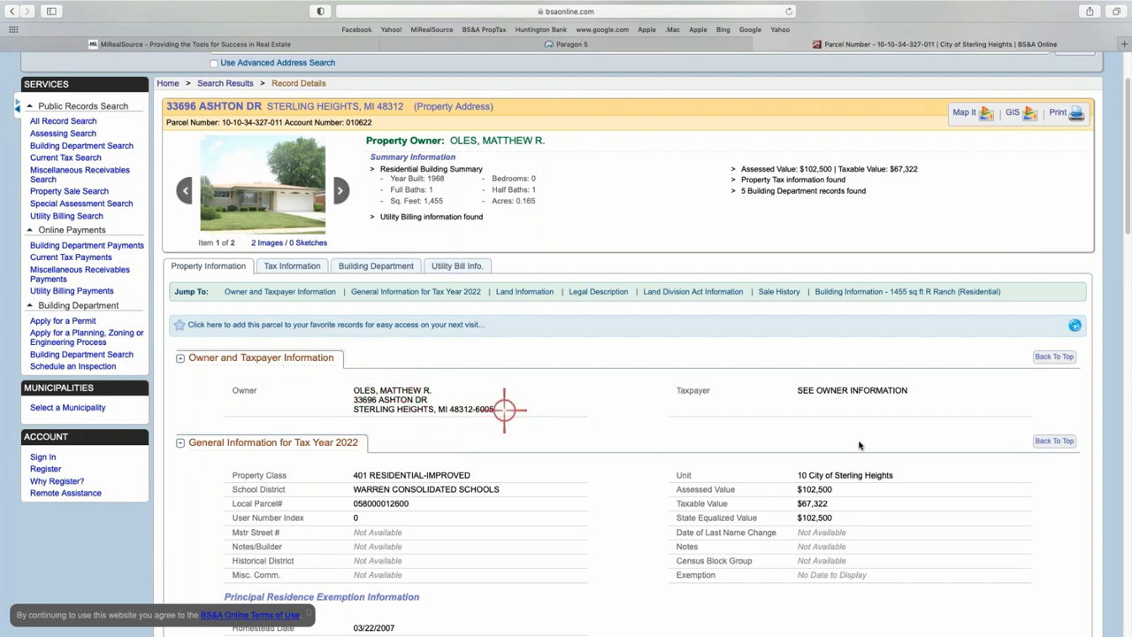
{"action": "scroll", "coordinate": [692, 450], "scroll_direction": "down", "scroll_amount": 1}
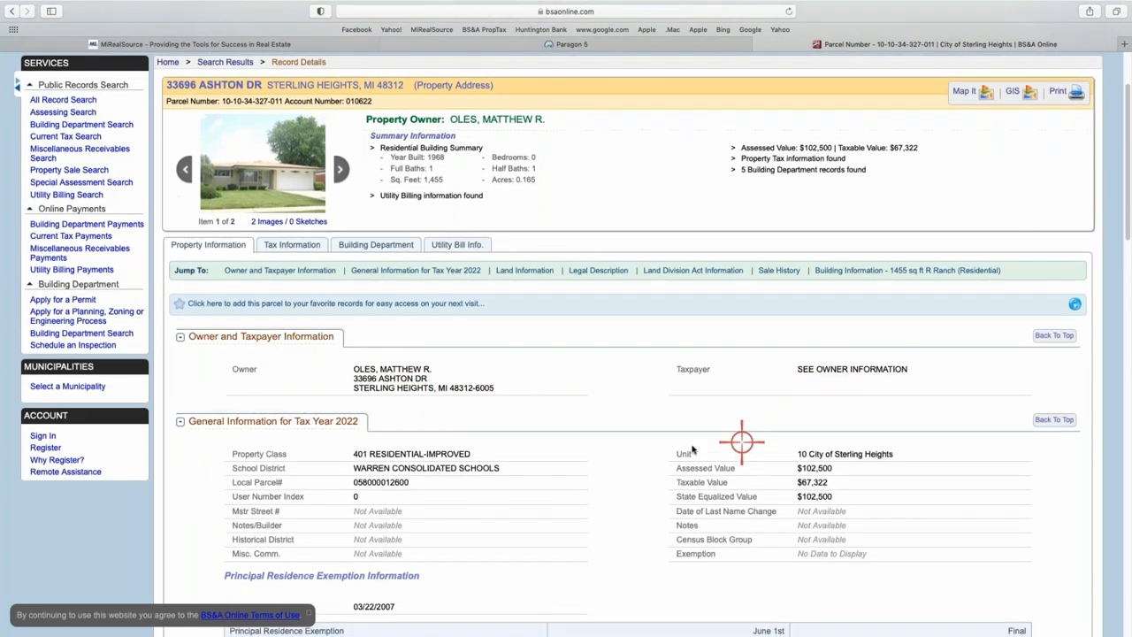
{"action": "scroll", "coordinate": [692, 450], "scroll_direction": "down", "scroll_amount": 1}
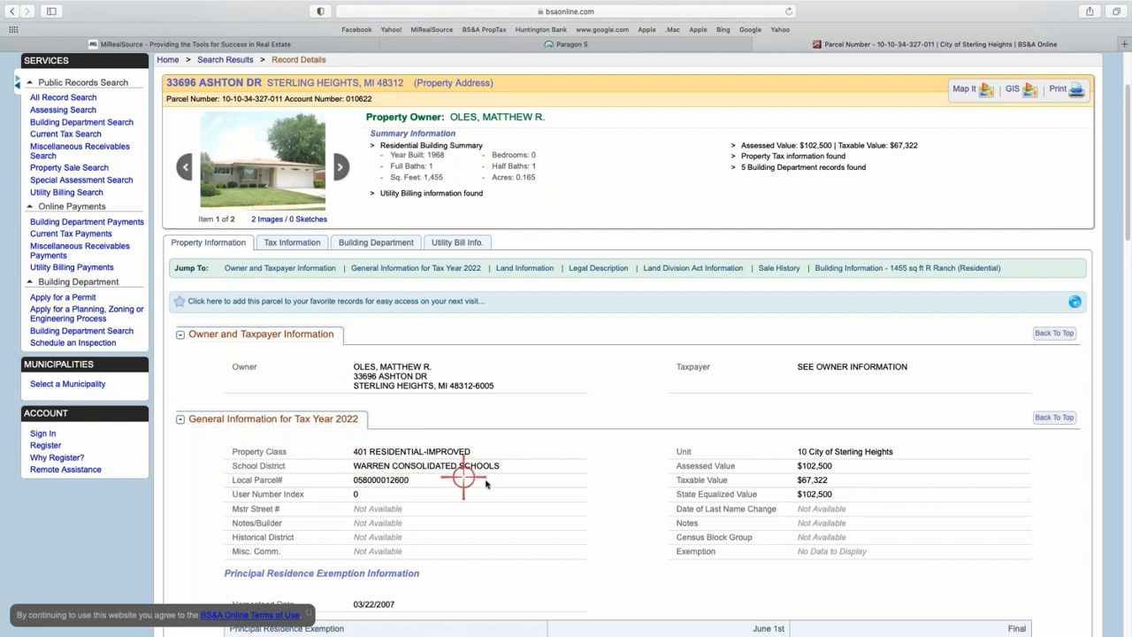
{"action": "scroll", "coordinate": [492, 481], "scroll_direction": "down", "scroll_amount": 1}
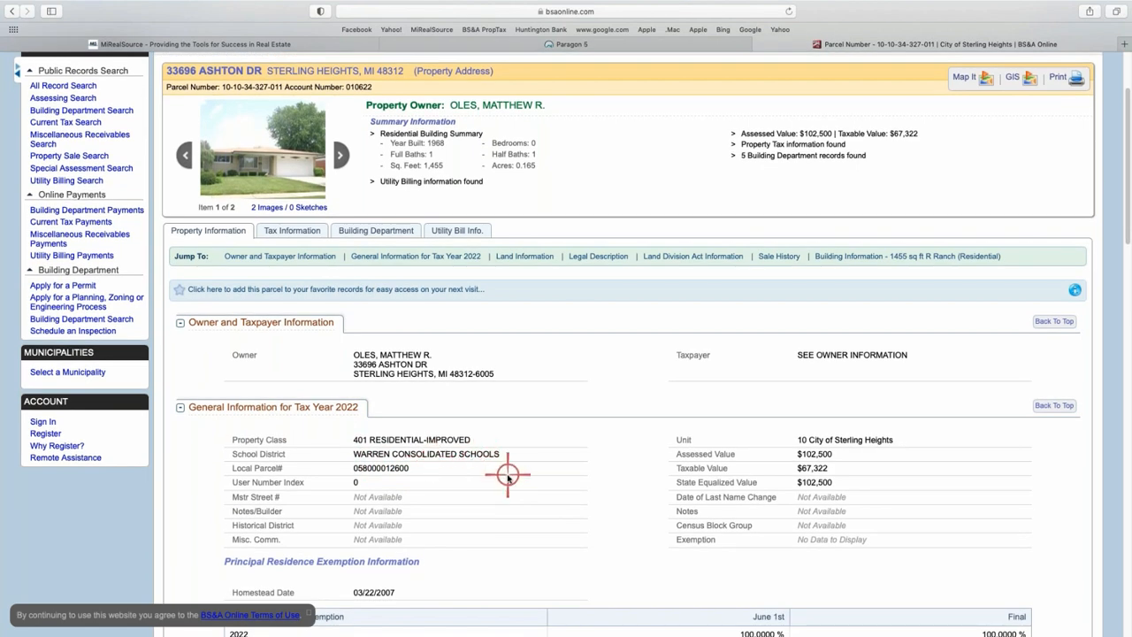
{"action": "scroll", "coordinate": [508, 475], "scroll_direction": "down", "scroll_amount": 1}
{"action": "scroll", "coordinate": [509, 477], "scroll_direction": "down", "scroll_amount": 2}
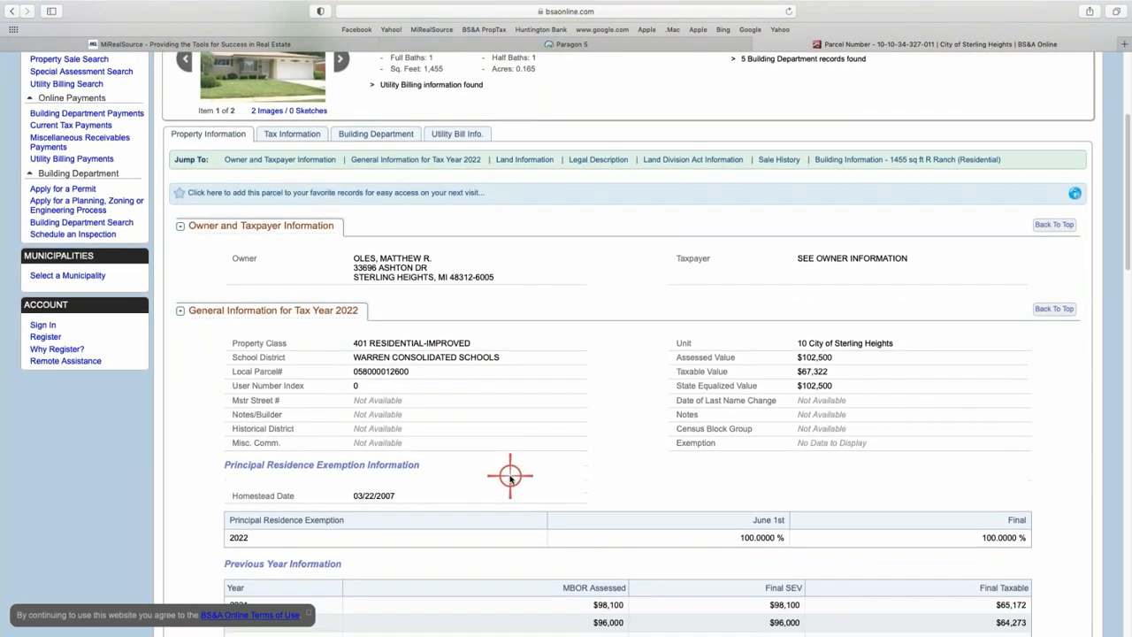
{"action": "scroll", "coordinate": [504, 477], "scroll_direction": "down", "scroll_amount": 1}
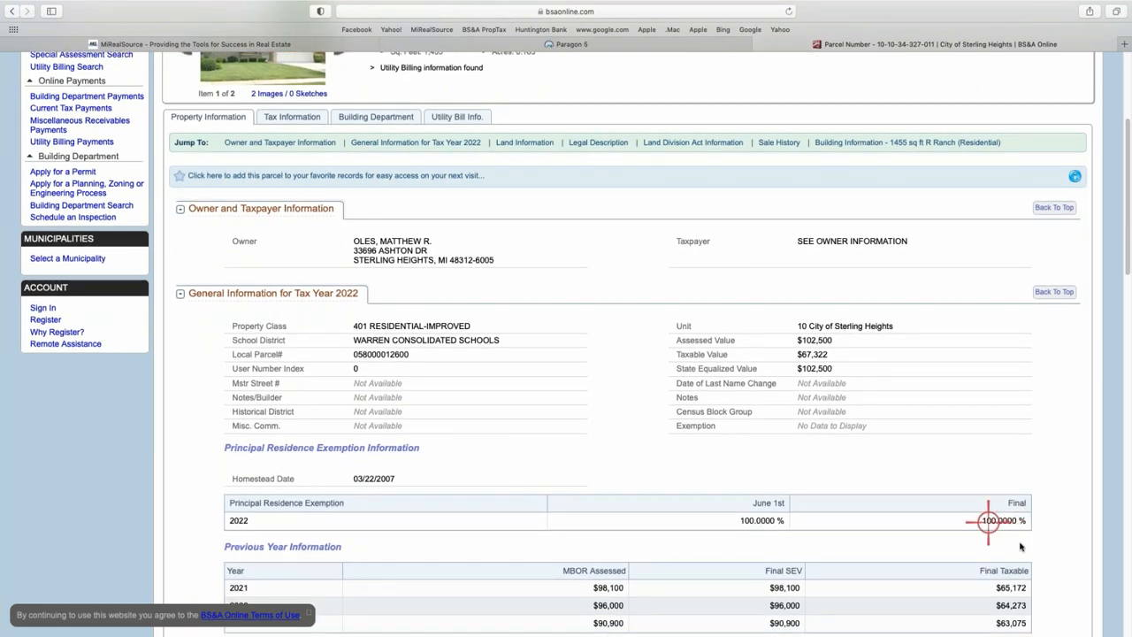
{"action": "scroll", "coordinate": [645, 519], "scroll_direction": "down", "scroll_amount": 10}
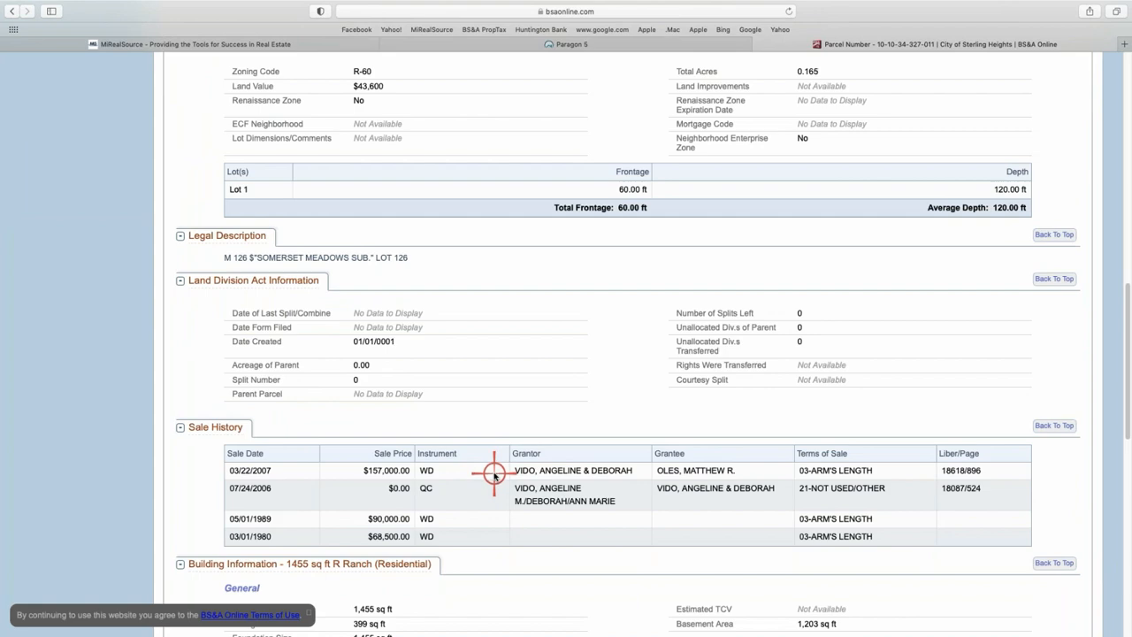
{"action": "scroll", "coordinate": [489, 471], "scroll_direction": "down", "scroll_amount": 2}
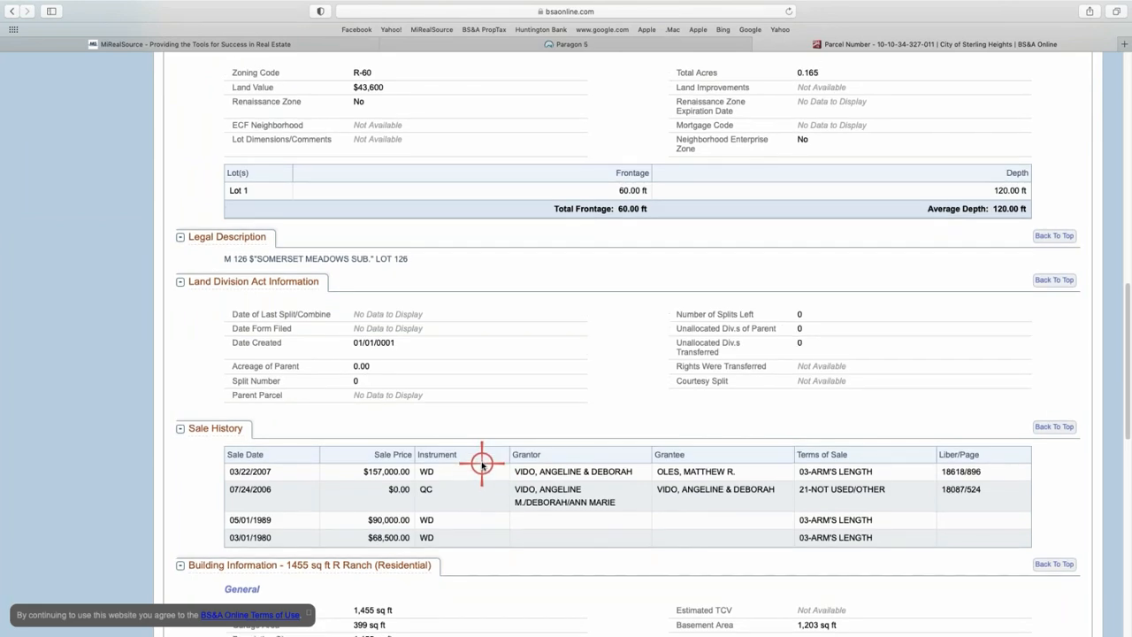
{"action": "scroll", "coordinate": [482, 464], "scroll_direction": "down", "scroll_amount": 5}
{"action": "scroll", "coordinate": [480, 466], "scroll_direction": "down", "scroll_amount": 9}
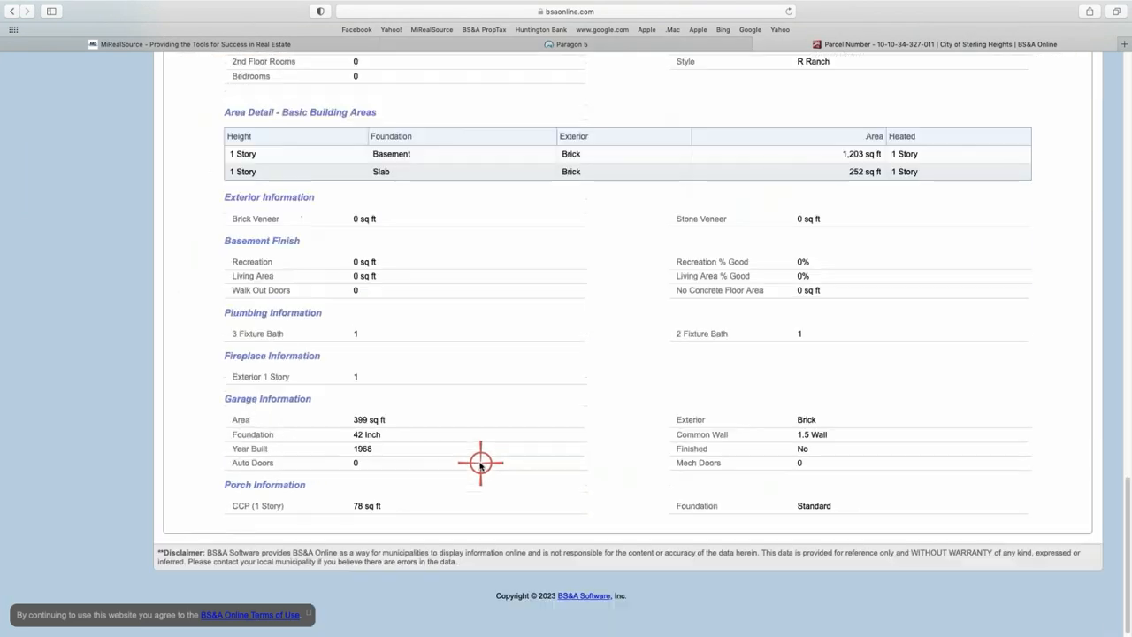
{"action": "scroll", "coordinate": [482, 462], "scroll_direction": "up", "scroll_amount": 7}
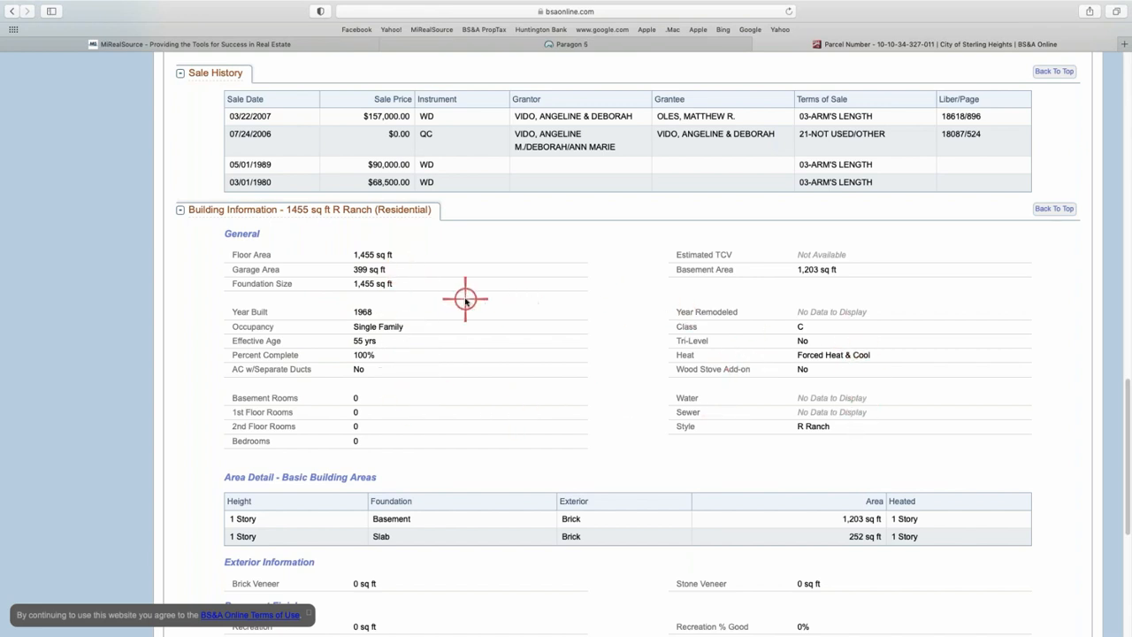
{"action": "scroll", "coordinate": [465, 302], "scroll_direction": "up", "scroll_amount": 1}
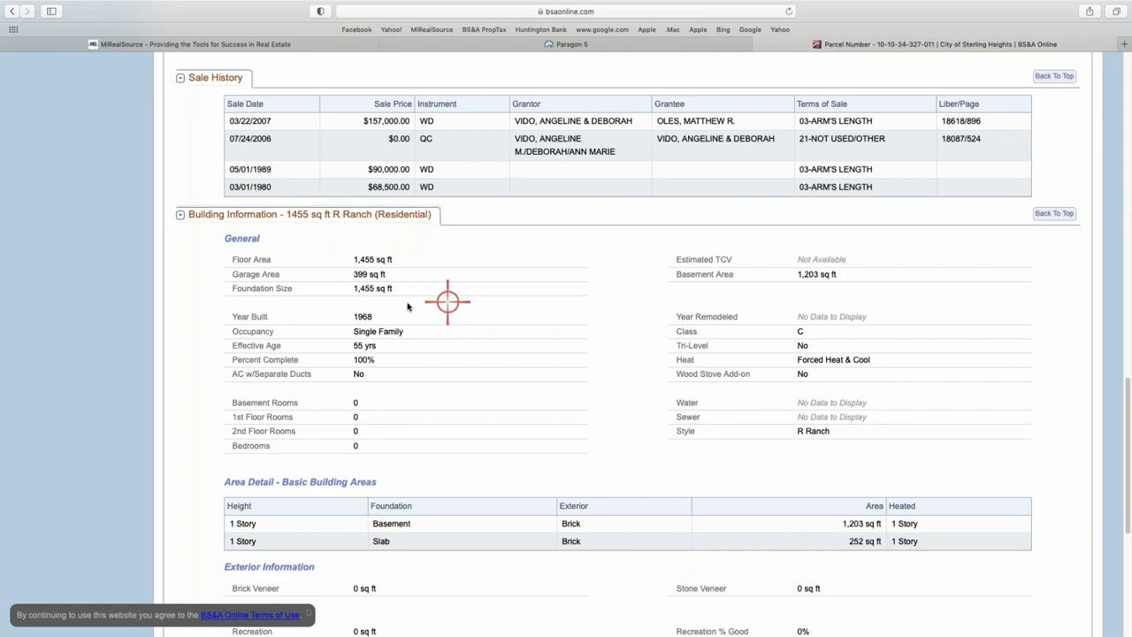
{"action": "scroll", "coordinate": [408, 299], "scroll_direction": "up", "scroll_amount": 15}
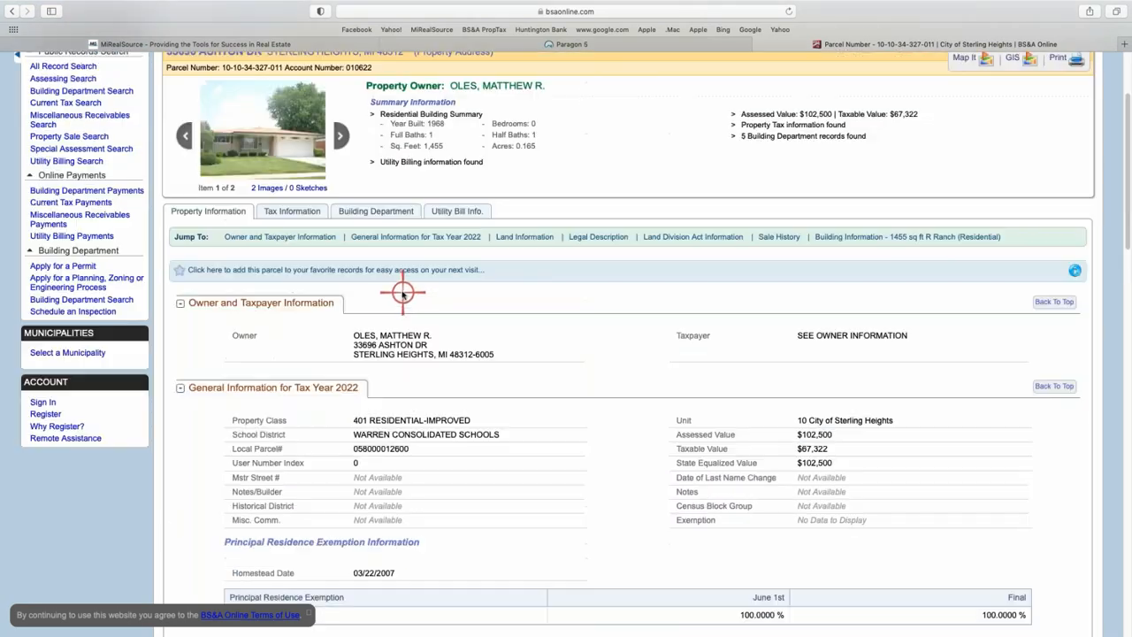
Review the parcel's Tax History table under Tax Information.
{"action": "left_click", "coordinate": [298, 215]}
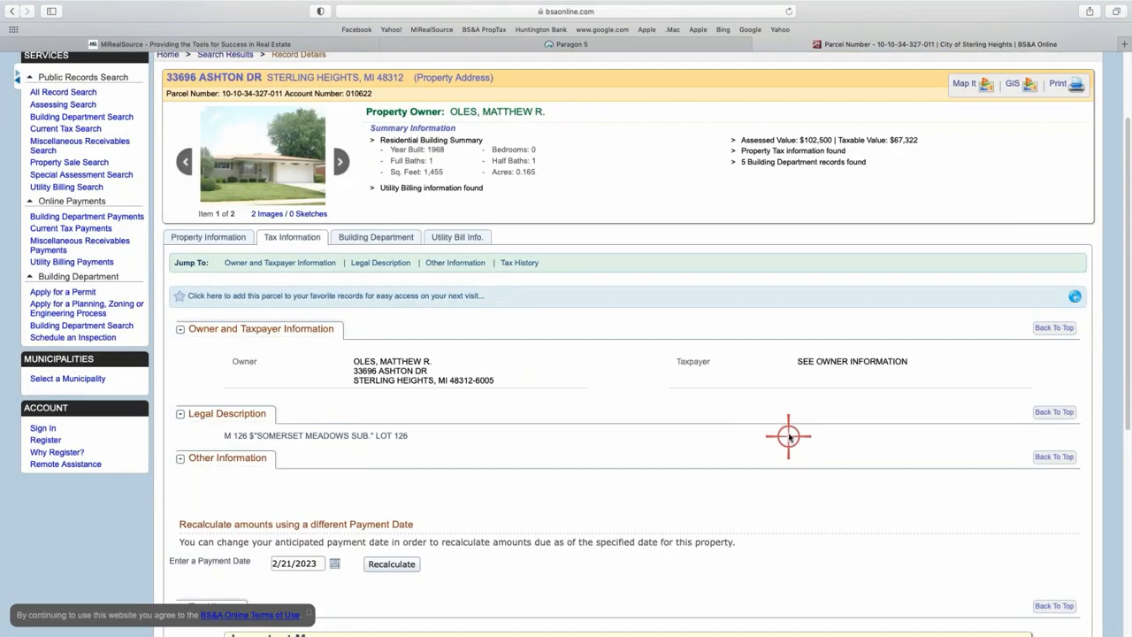
{"action": "scroll", "coordinate": [752, 425], "scroll_direction": "down", "scroll_amount": 5}
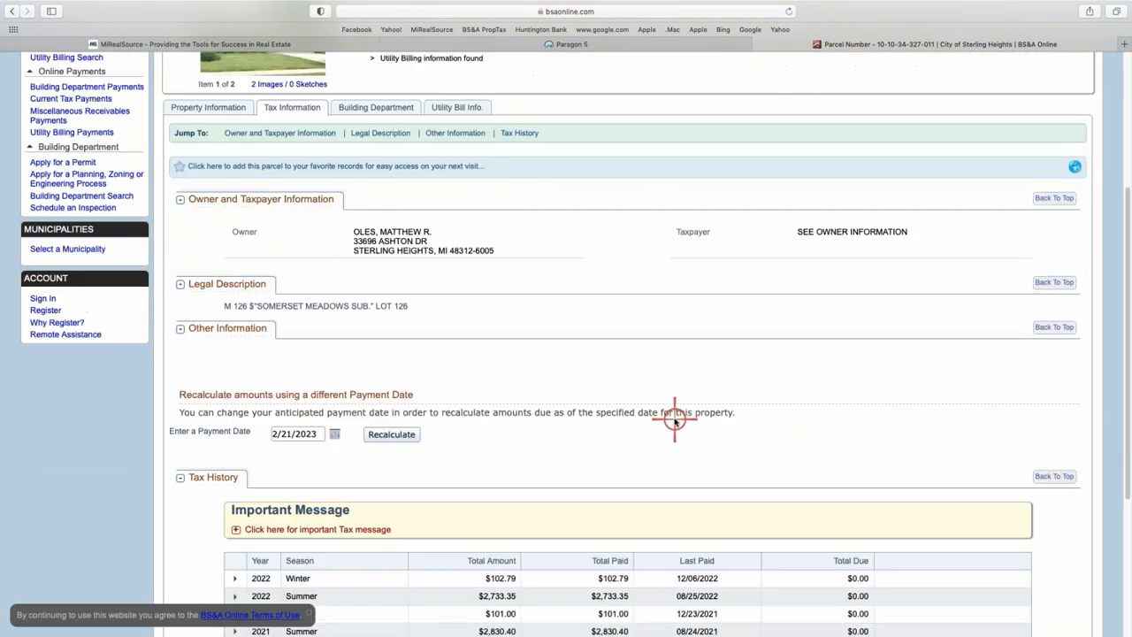
{"action": "scroll", "coordinate": [644, 417], "scroll_direction": "down", "scroll_amount": 1}
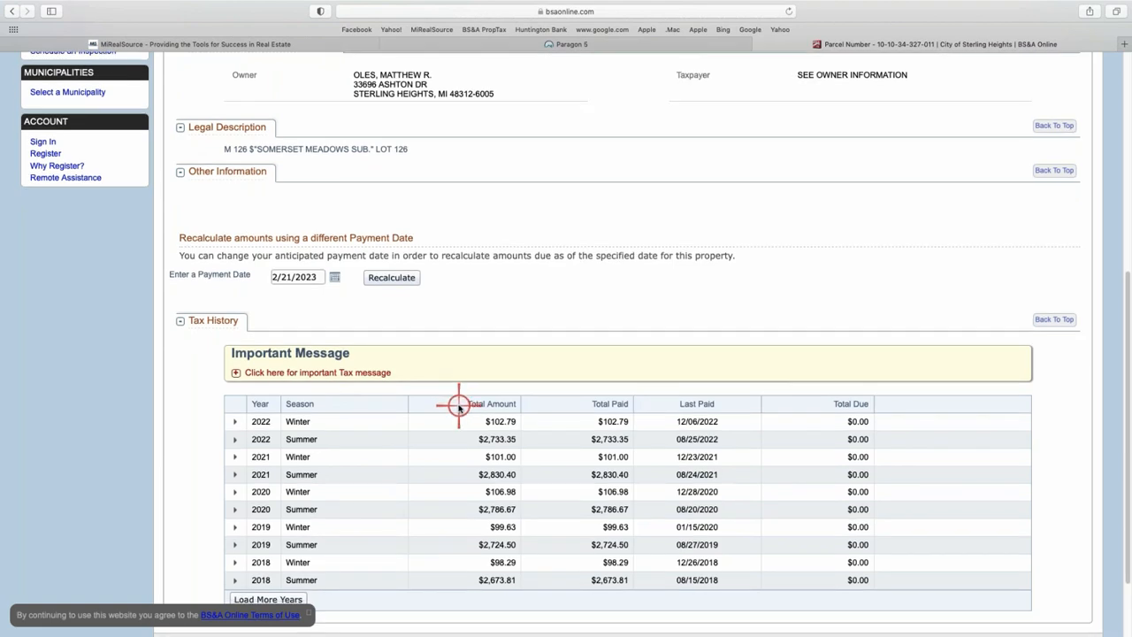
{"action": "scroll", "coordinate": [460, 397], "scroll_direction": "up", "scroll_amount": 8}
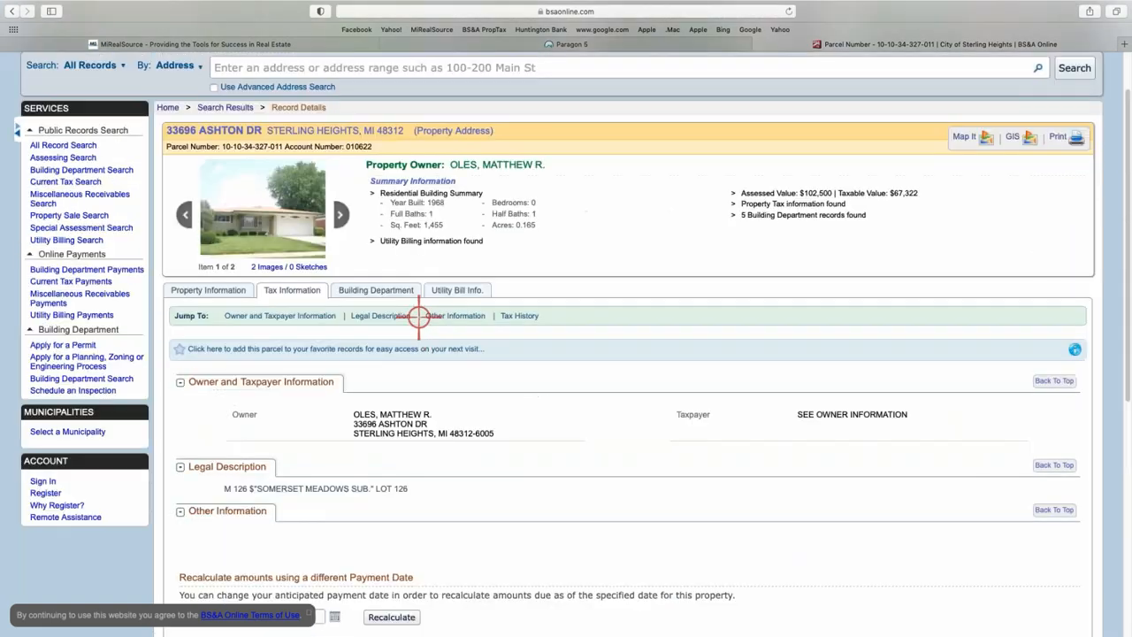
Browse the Building Department's four finaled permits and the 2019 grass enforcement.
{"action": "left_click", "coordinate": [376, 289]}
{"action": "scroll", "coordinate": [576, 479], "scroll_direction": "down", "scroll_amount": 5}
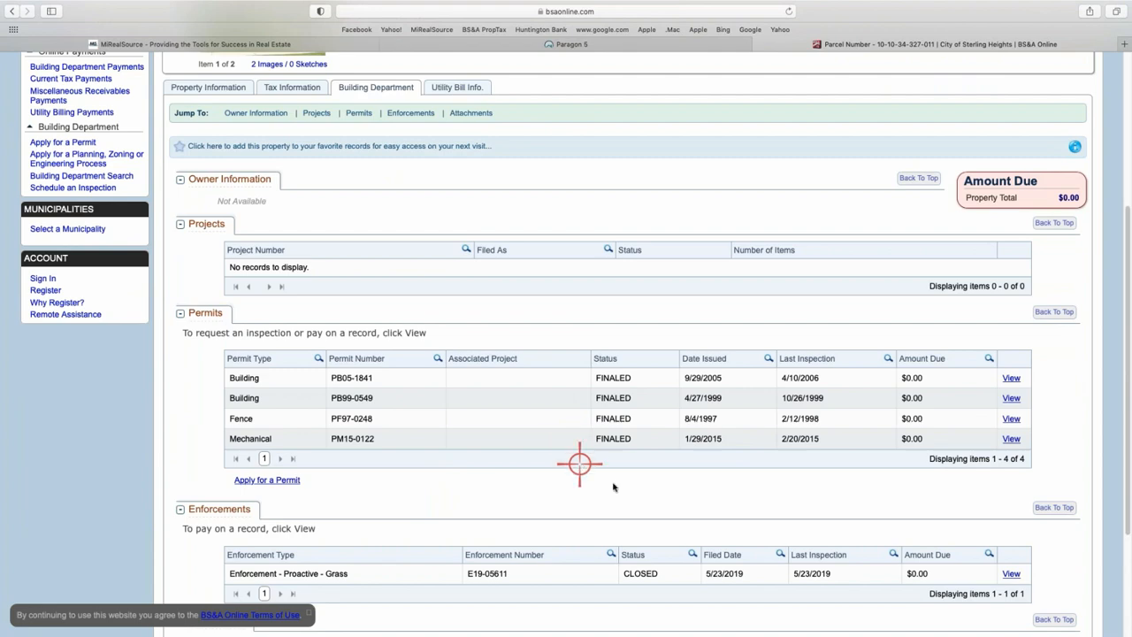
{"action": "scroll", "coordinate": [619, 400], "scroll_direction": "down", "scroll_amount": 2}
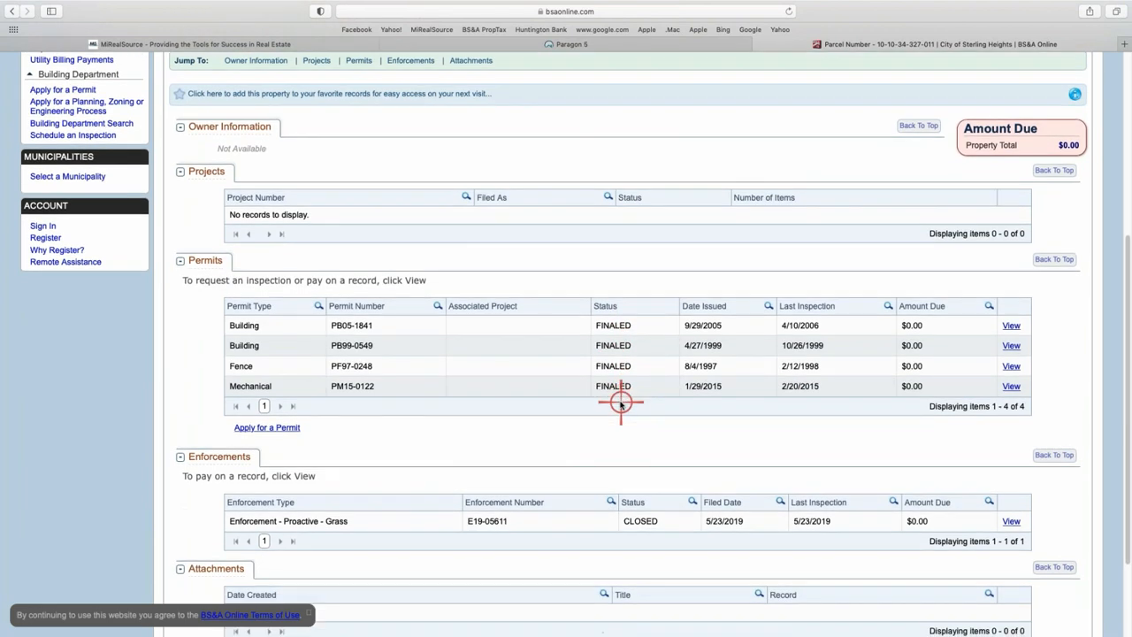
{"action": "scroll", "coordinate": [555, 413], "scroll_direction": "down", "scroll_amount": 2}
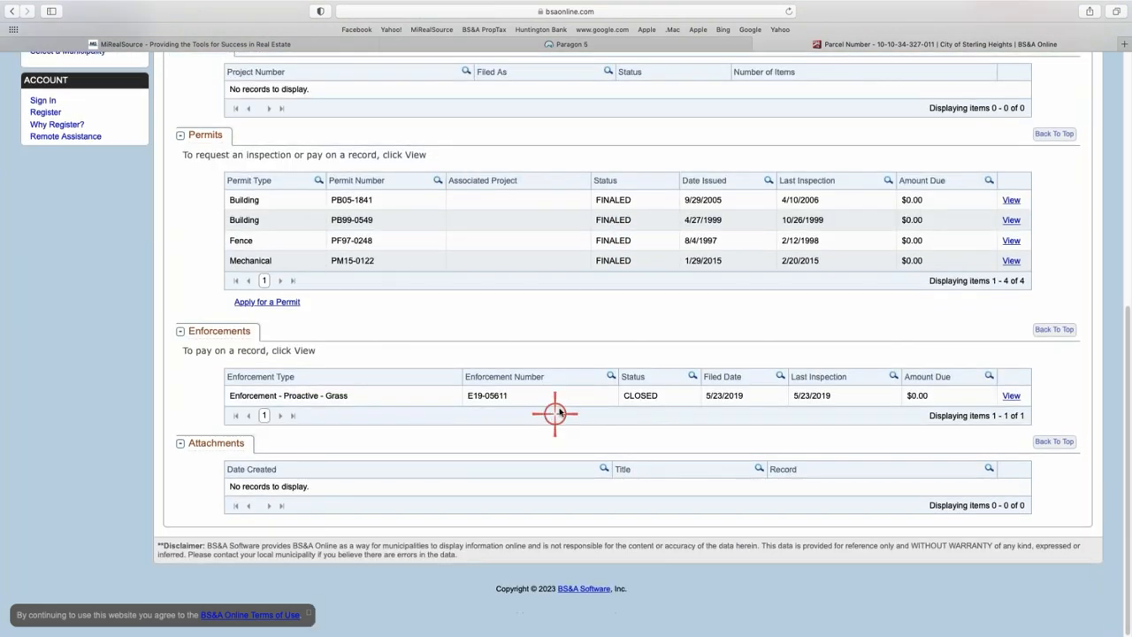
{"action": "scroll", "coordinate": [563, 404], "scroll_direction": "up", "scroll_amount": 4}
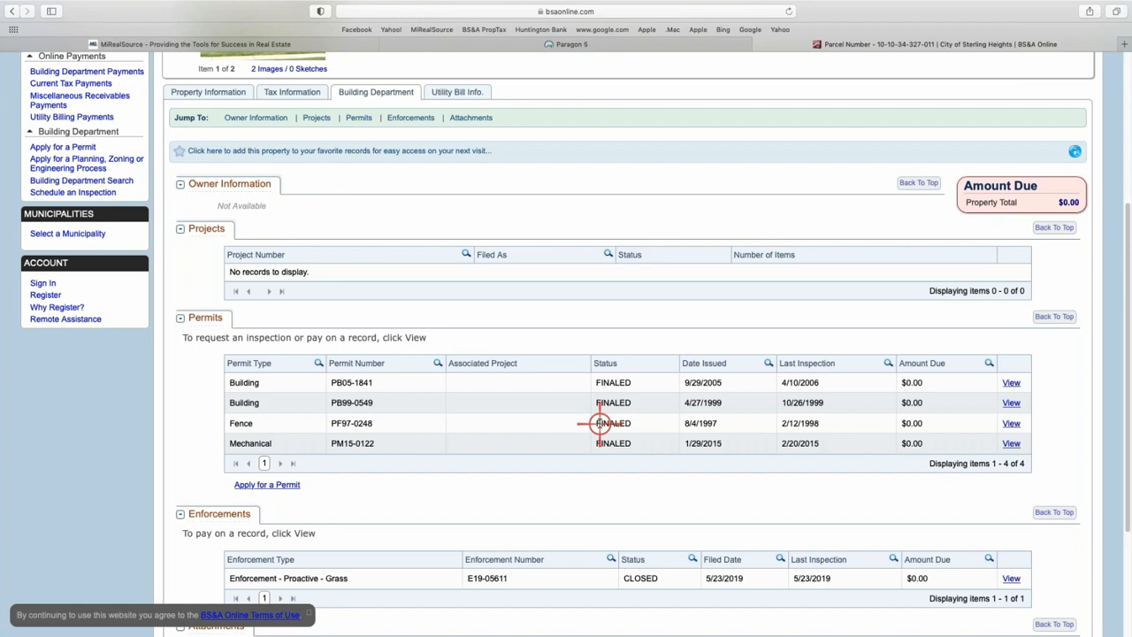
{"action": "scroll", "coordinate": [458, 405], "scroll_direction": "up", "scroll_amount": 2}
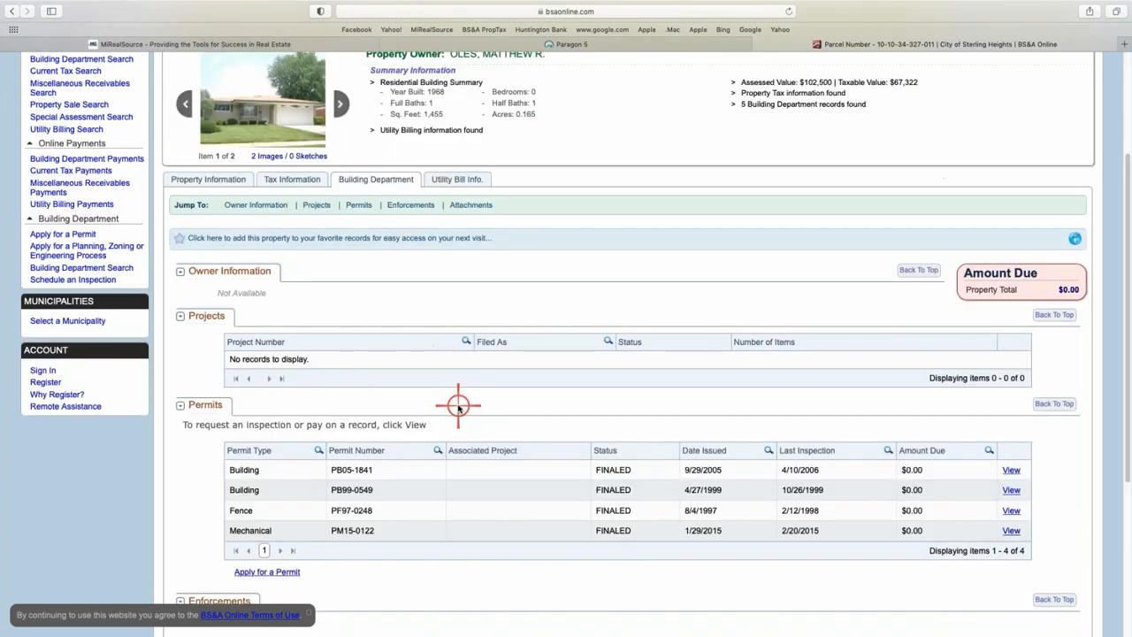
{"action": "scroll", "coordinate": [458, 405], "scroll_direction": "up", "scroll_amount": 4}
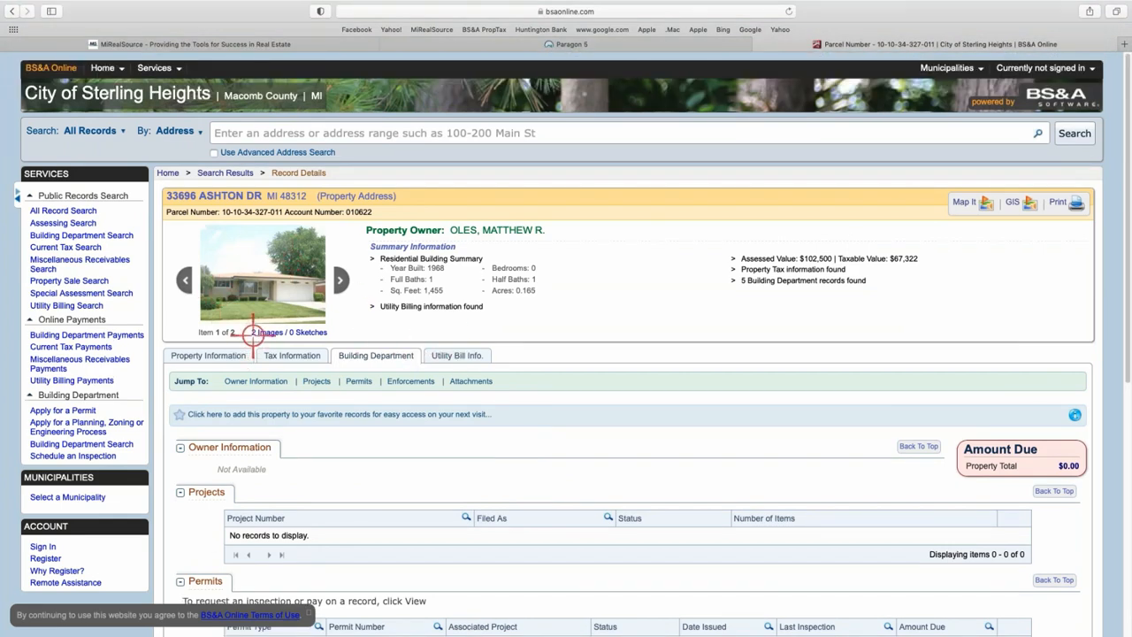
Check Land Information's 0.165 Total Acres under Property Information, then close the parcel tab.
{"action": "left_click", "coordinate": [184, 355]}
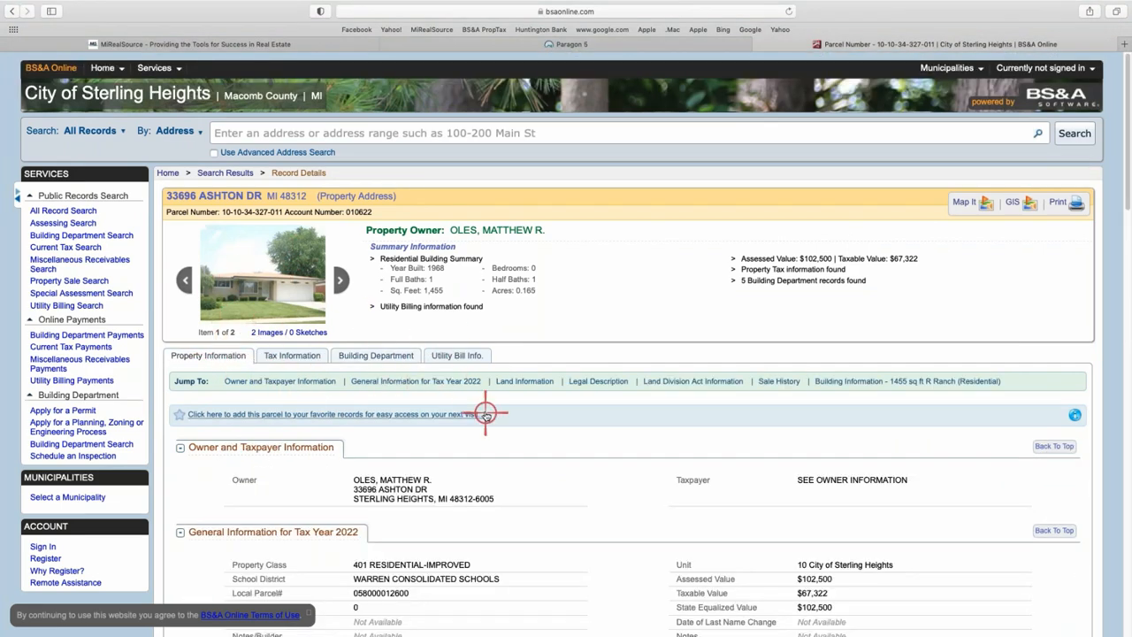
{"action": "scroll", "coordinate": [485, 414], "scroll_direction": "down", "scroll_amount": 4}
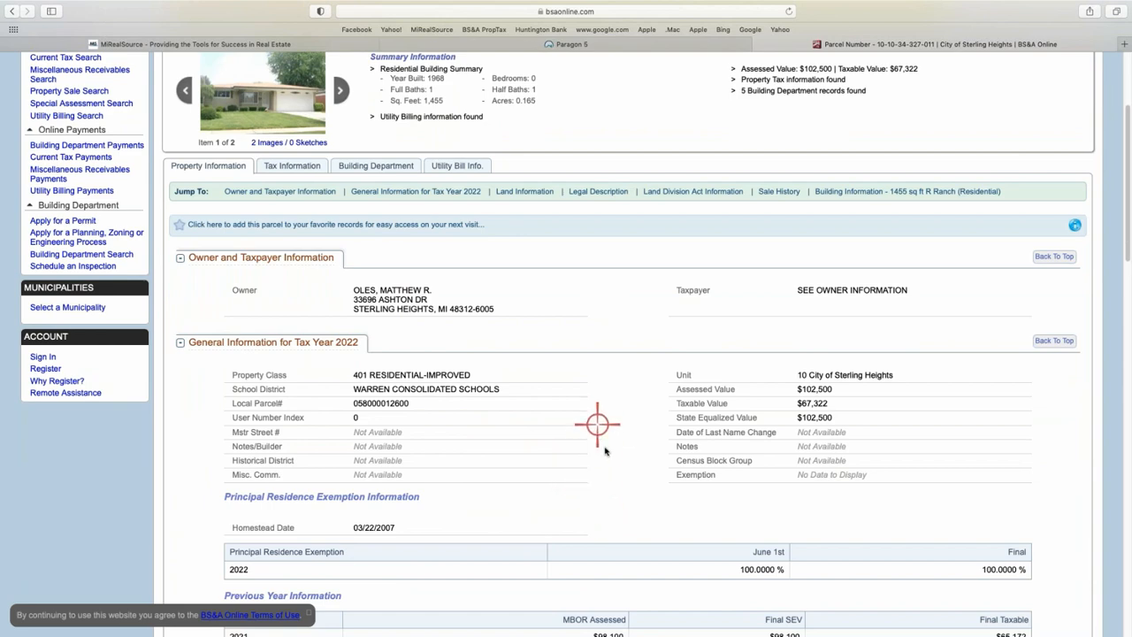
{"action": "scroll", "coordinate": [601, 447], "scroll_direction": "down", "scroll_amount": 2}
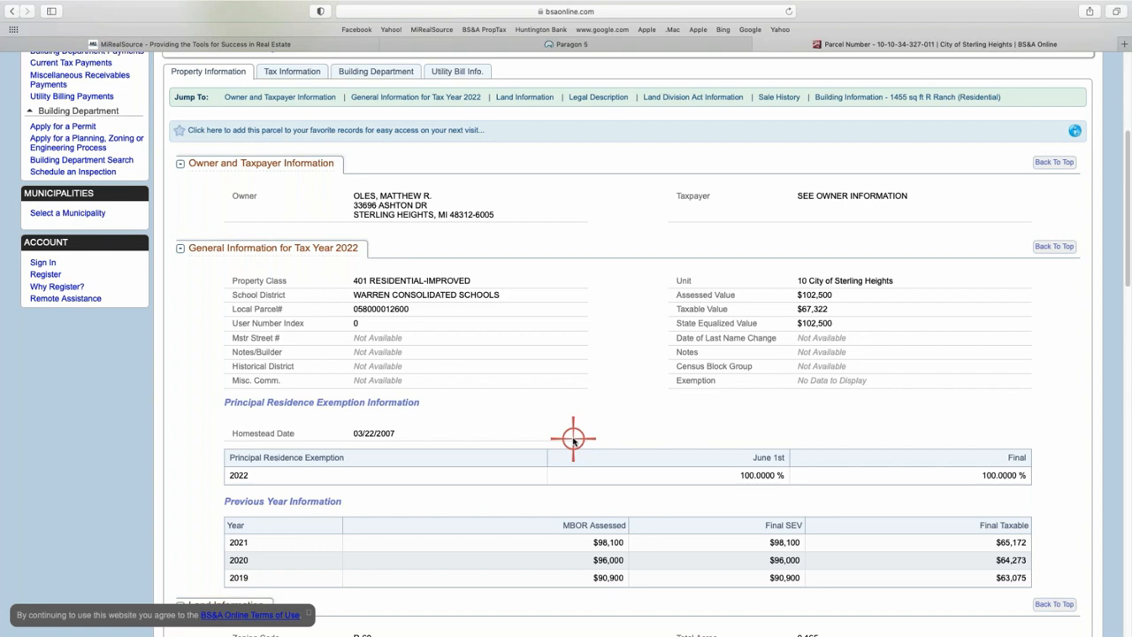
{"action": "scroll", "coordinate": [466, 413], "scroll_direction": "down", "scroll_amount": 1}
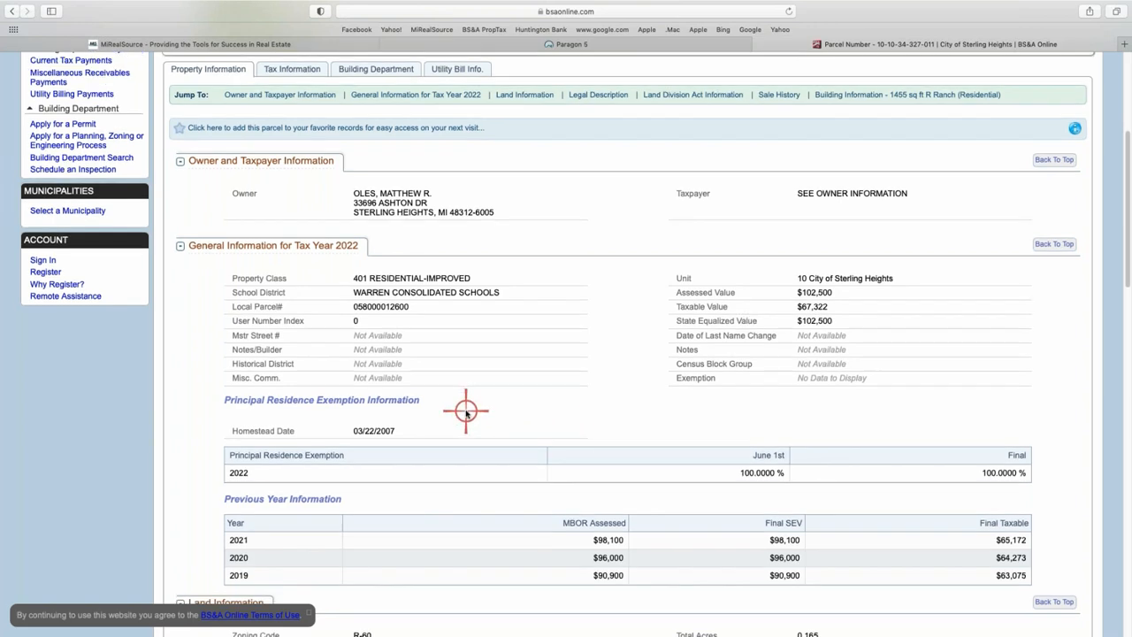
{"action": "scroll", "coordinate": [466, 412], "scroll_direction": "down", "scroll_amount": 2}
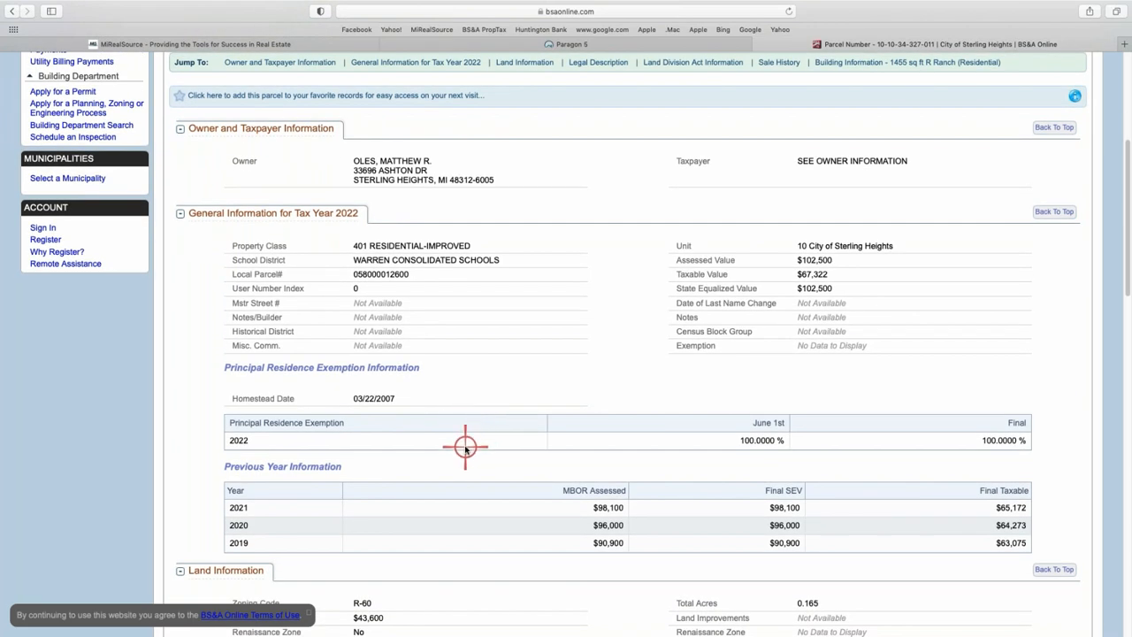
{"action": "scroll", "coordinate": [465, 448], "scroll_direction": "down", "scroll_amount": 10}
{"action": "scroll", "coordinate": [450, 407], "scroll_direction": "up", "scroll_amount": 1}
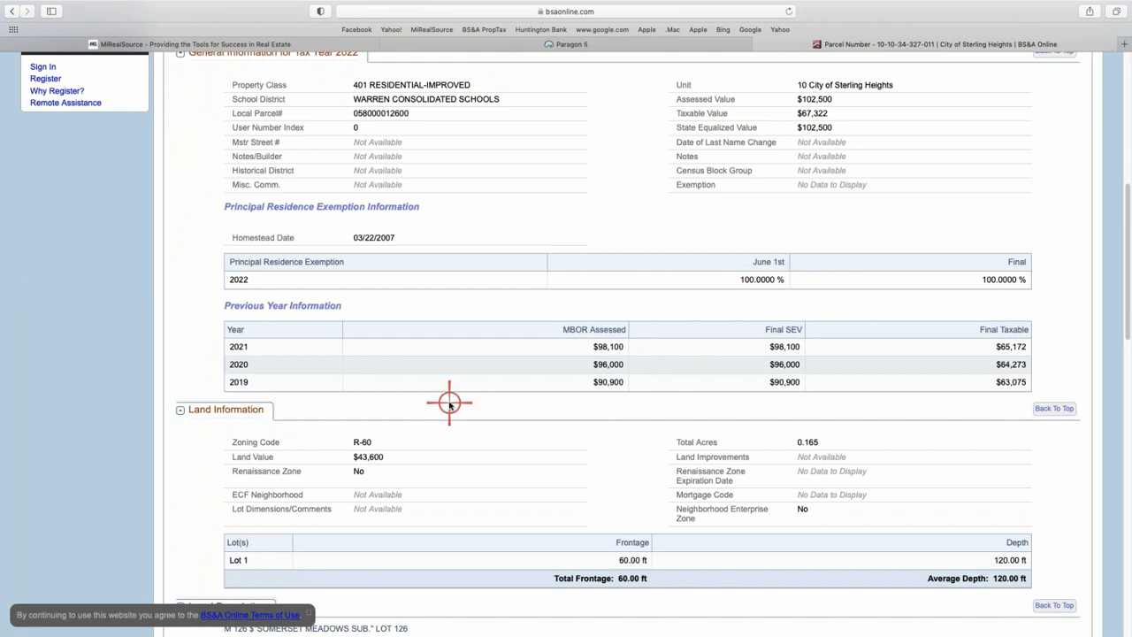
{"action": "scroll", "coordinate": [318, 410], "scroll_direction": "down", "scroll_amount": 1}
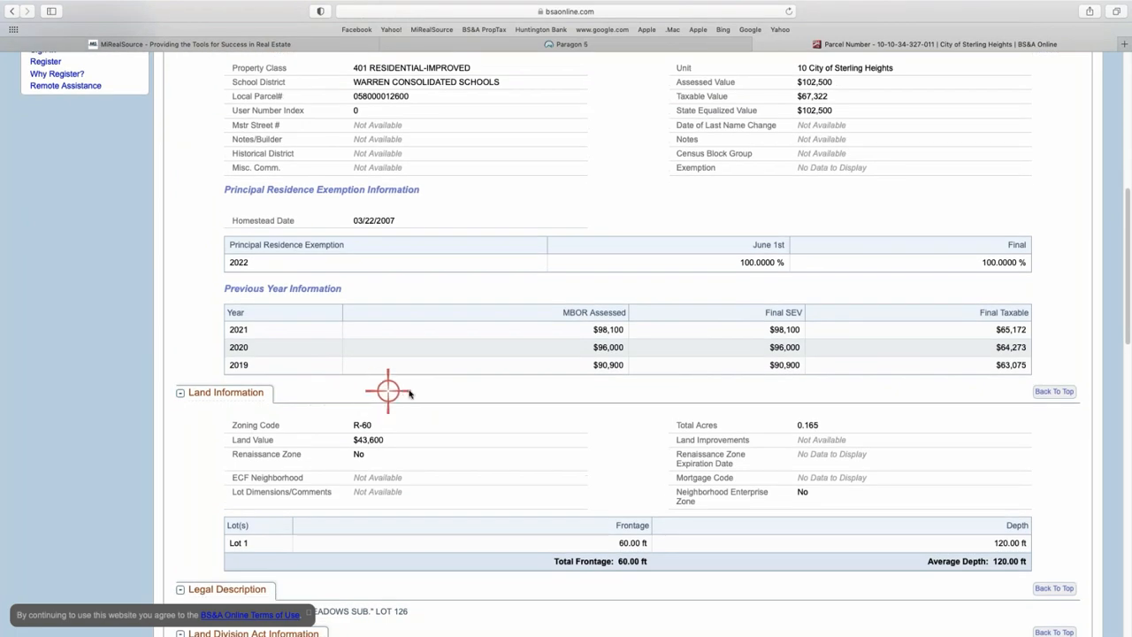
{"action": "scroll", "coordinate": [410, 393], "scroll_direction": "down", "scroll_amount": 5}
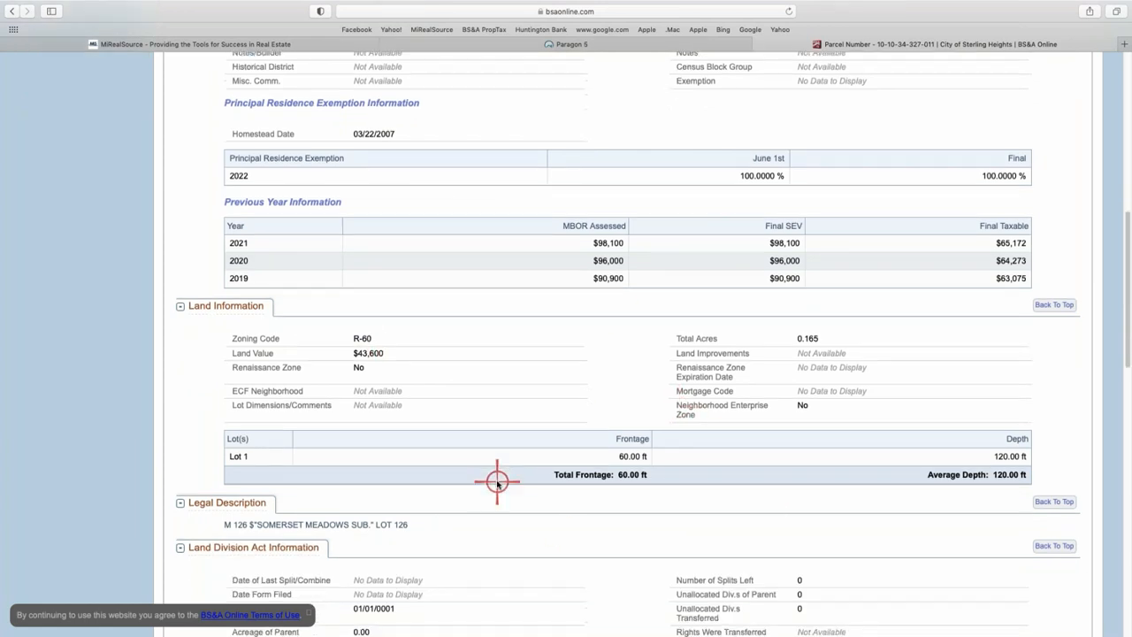
{"action": "scroll", "coordinate": [497, 483], "scroll_direction": "down", "scroll_amount": 8}
{"action": "scroll", "coordinate": [495, 482], "scroll_direction": "up", "scroll_amount": 1}
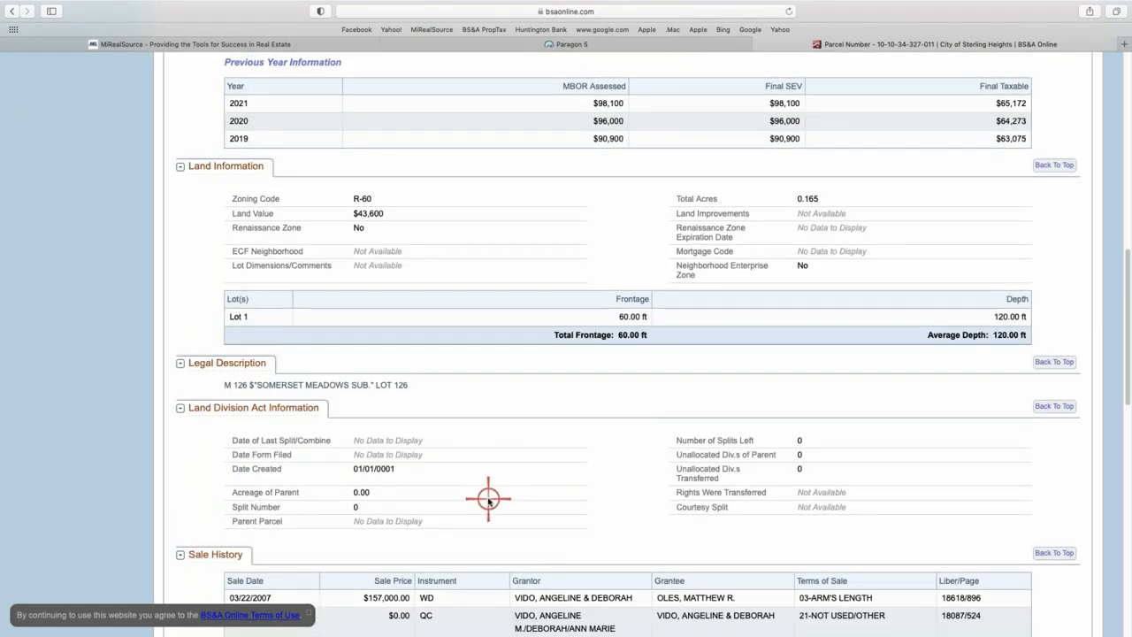
{"action": "scroll", "coordinate": [367, 354], "scroll_direction": "up", "scroll_amount": 20}
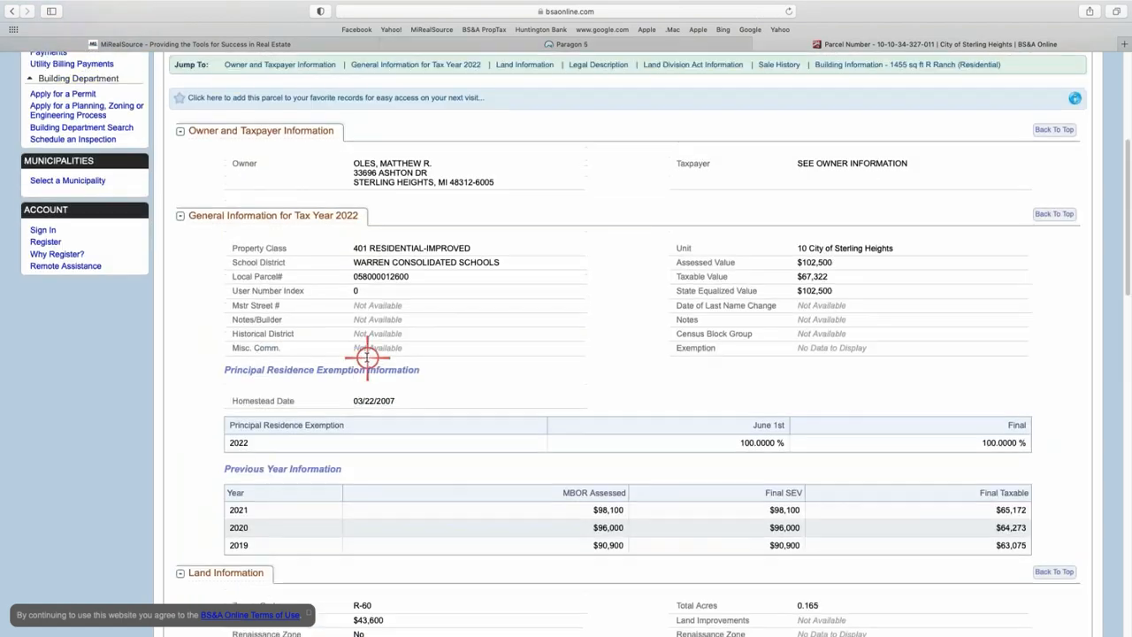
{"action": "scroll", "coordinate": [367, 358], "scroll_direction": "up", "scroll_amount": 10}
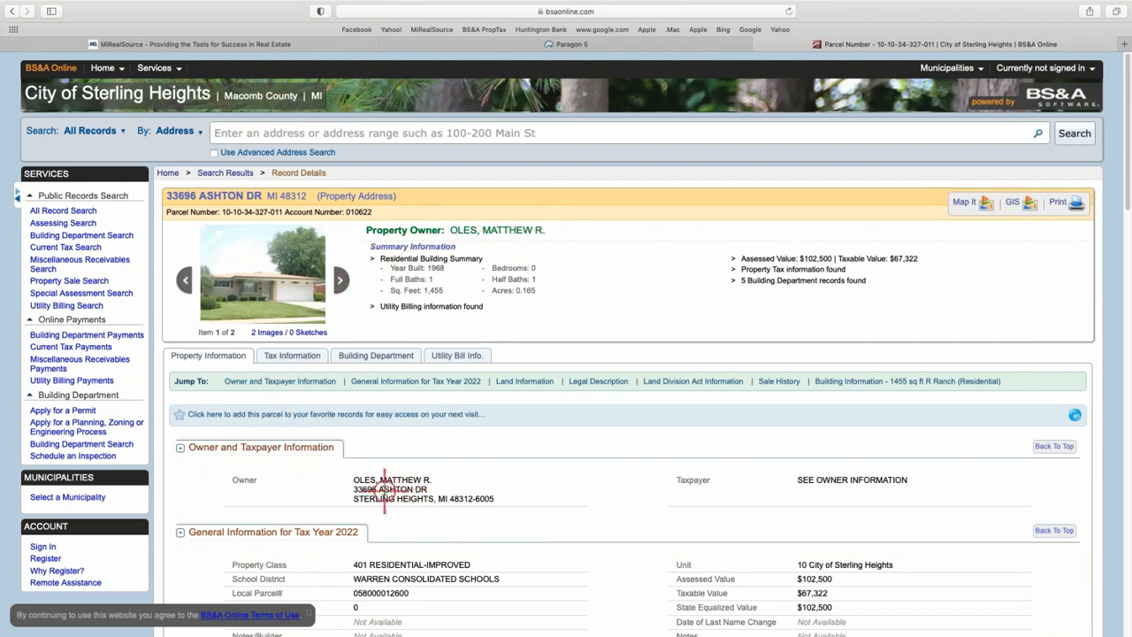
{"action": "scroll", "coordinate": [385, 489], "scroll_direction": "down", "scroll_amount": 12}
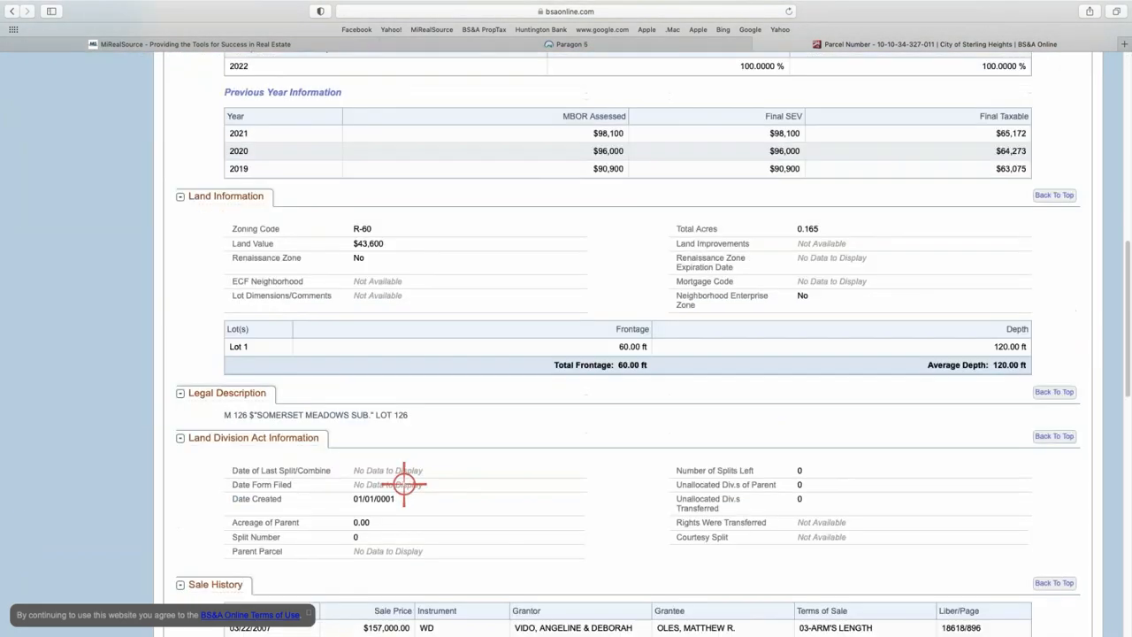
{"action": "scroll", "coordinate": [404, 484], "scroll_direction": "down", "scroll_amount": 4}
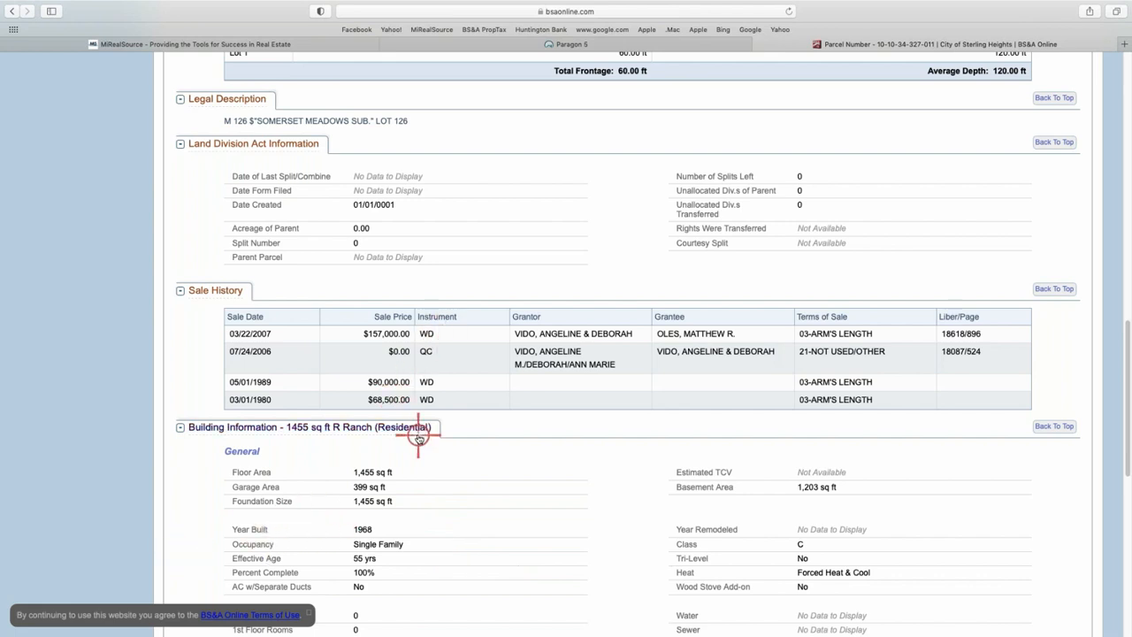
{"action": "left_click", "coordinate": [760, 46]}
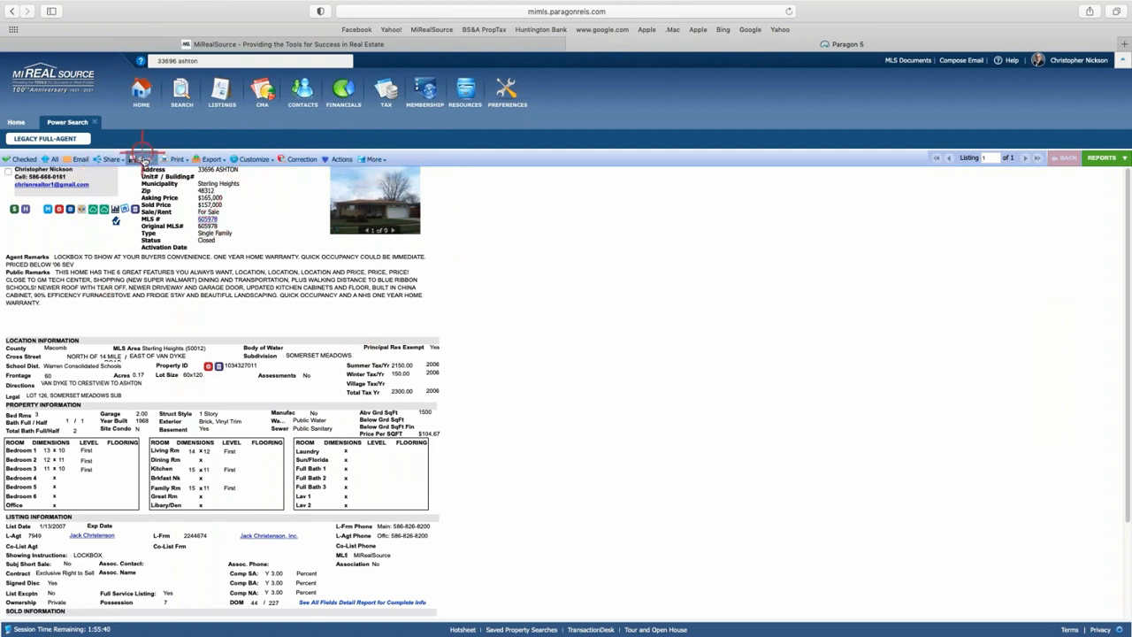
Leave the listing report, start a Residential class search, and bring up its Status picker.
{"action": "left_click", "coordinate": [97, 122]}
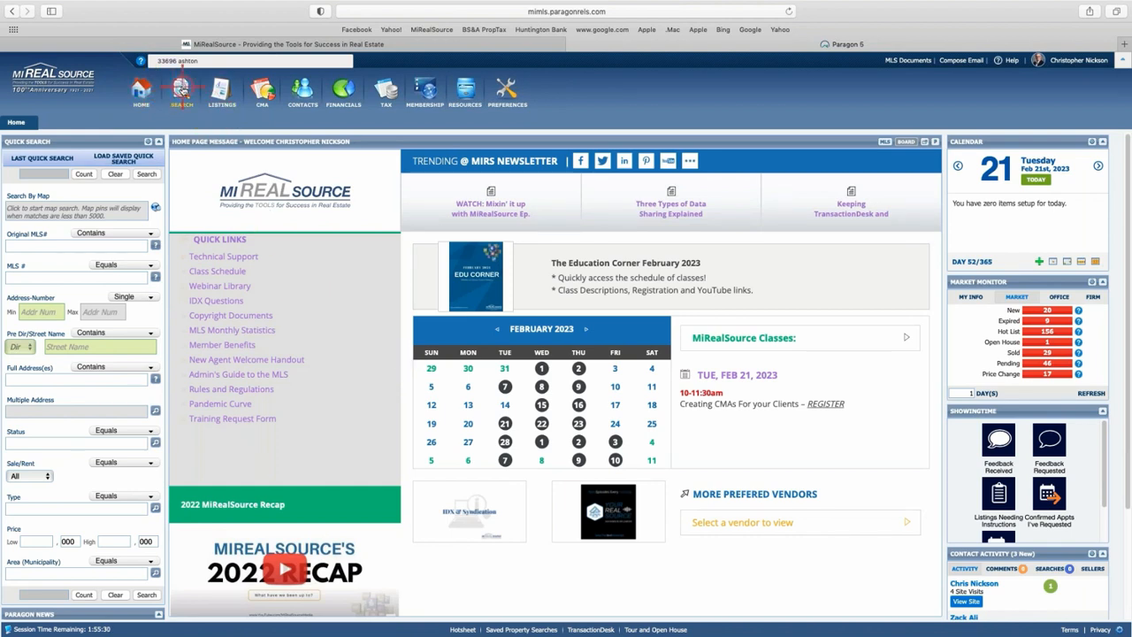
{"action": "mouse_move", "coordinate": [180, 88]}
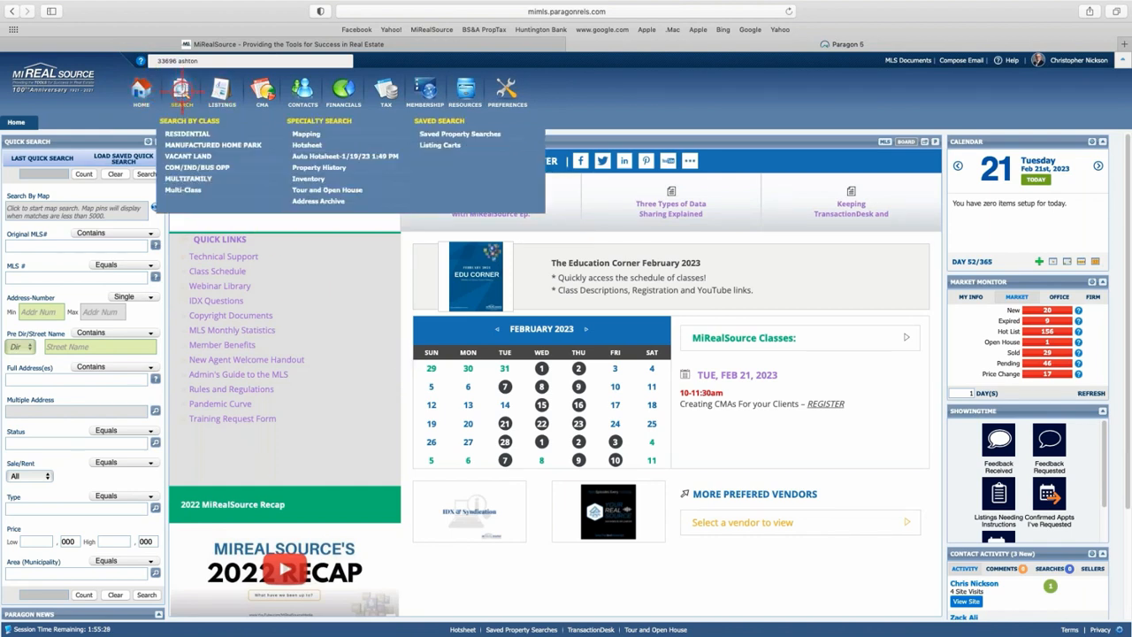
{"action": "left_click", "coordinate": [191, 134]}
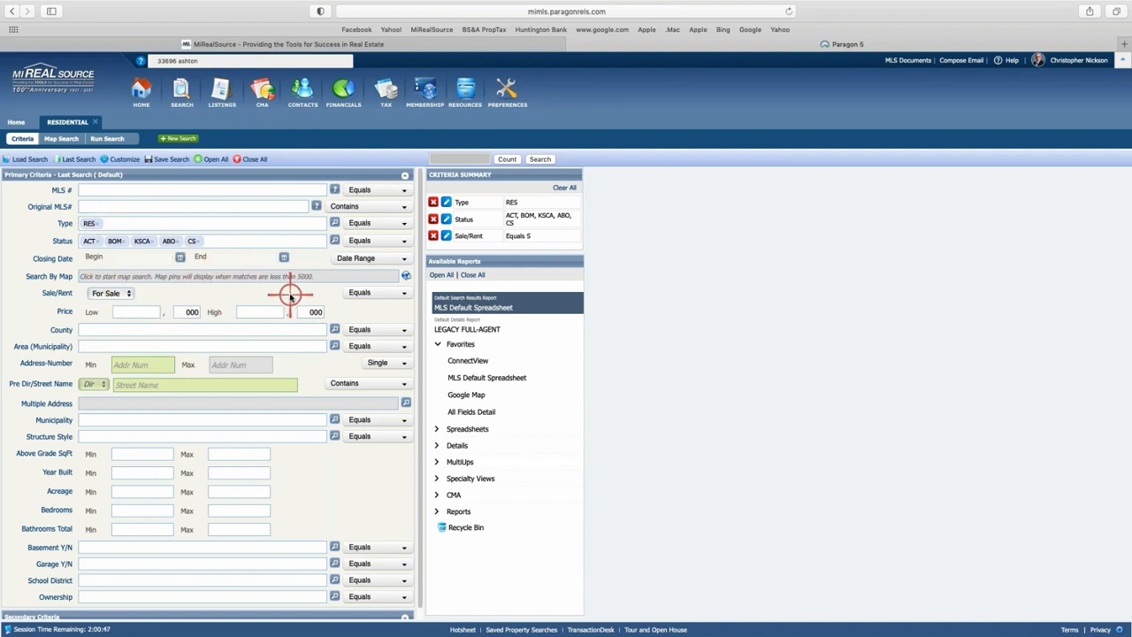
{"action": "left_click", "coordinate": [336, 240]}
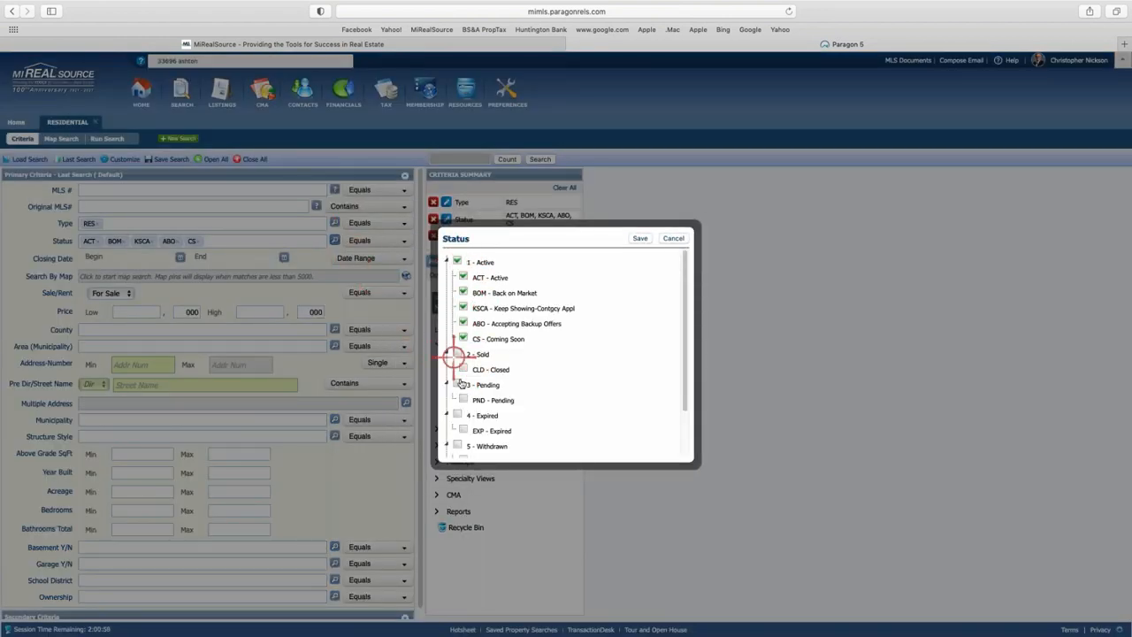
Add 2 - Sold (CLD) and 3 - Pending (PND) to the Status filter and save.
{"action": "left_click", "coordinate": [458, 353]}
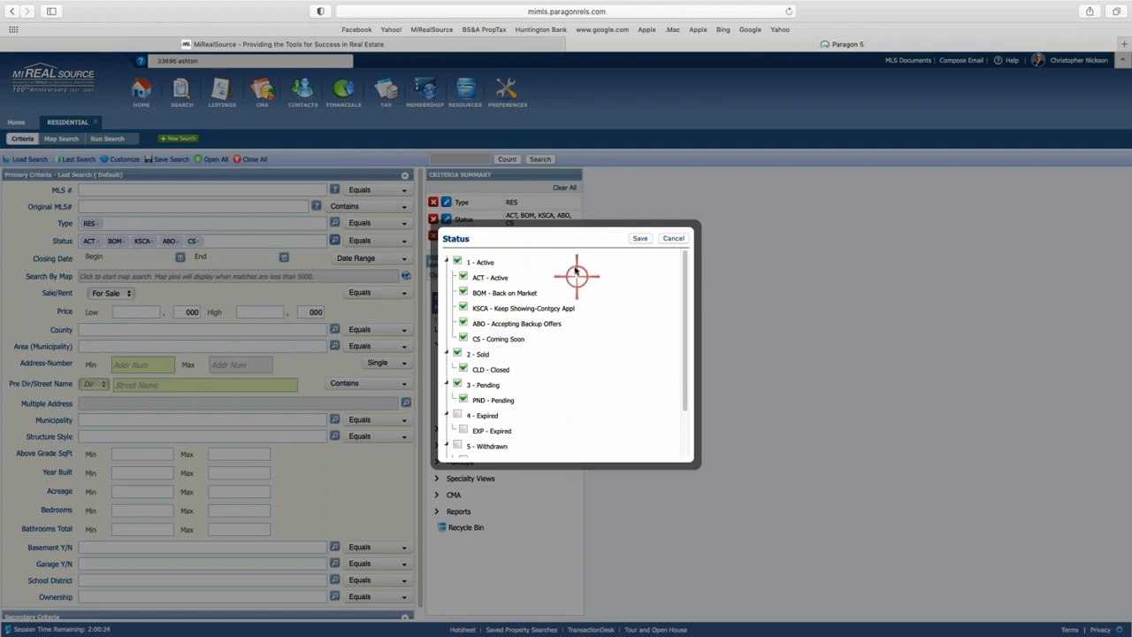
{"action": "left_click", "coordinate": [636, 239]}
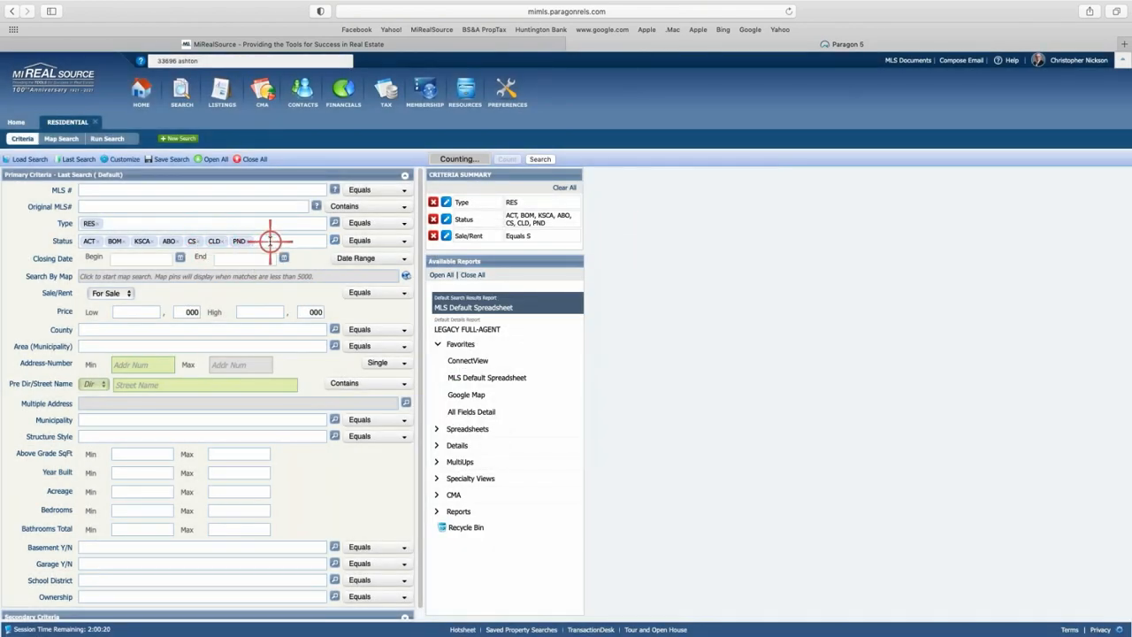
Set the Closing Date range to 60 Days Back, leaving 32,491 matches.
{"action": "left_click", "coordinate": [404, 259]}
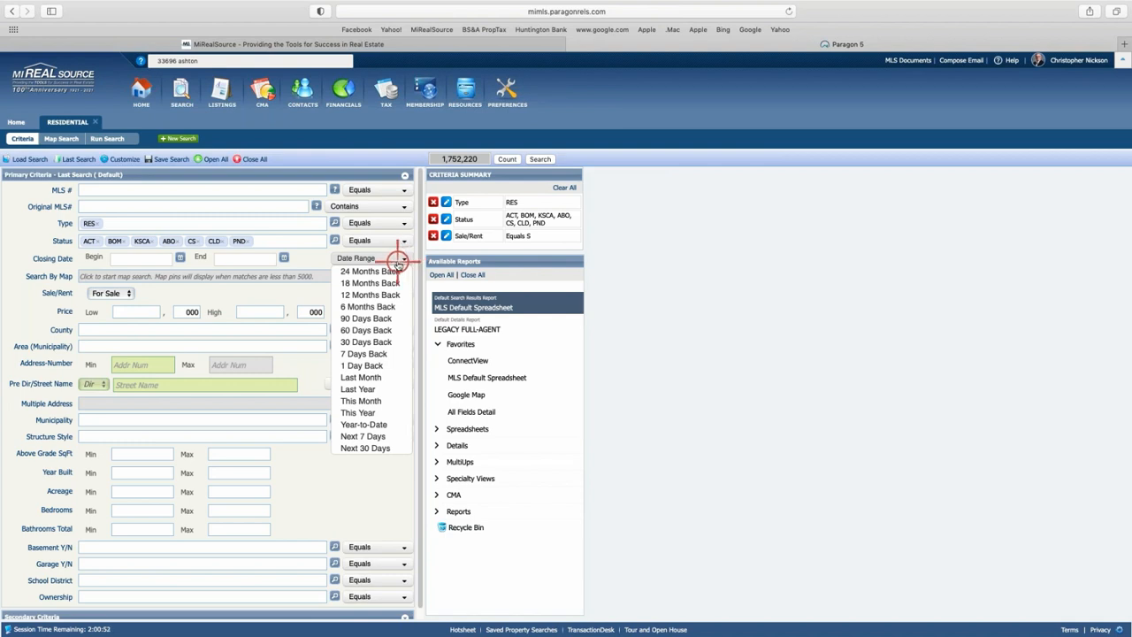
{"action": "left_click", "coordinate": [382, 330]}
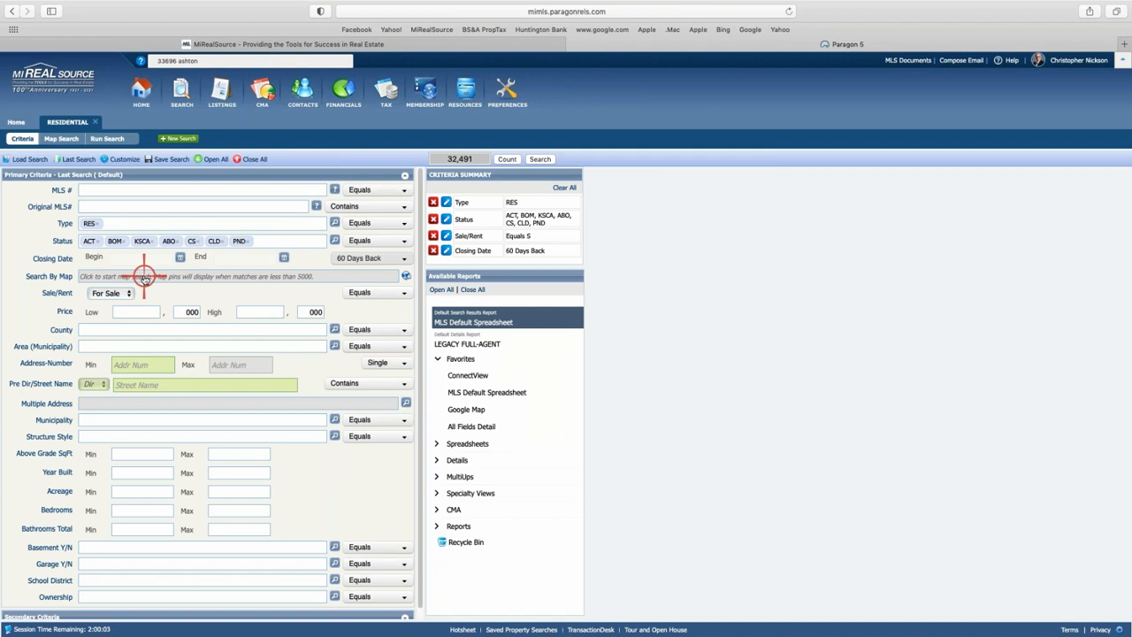
{"action": "left_click", "coordinate": [105, 435]}
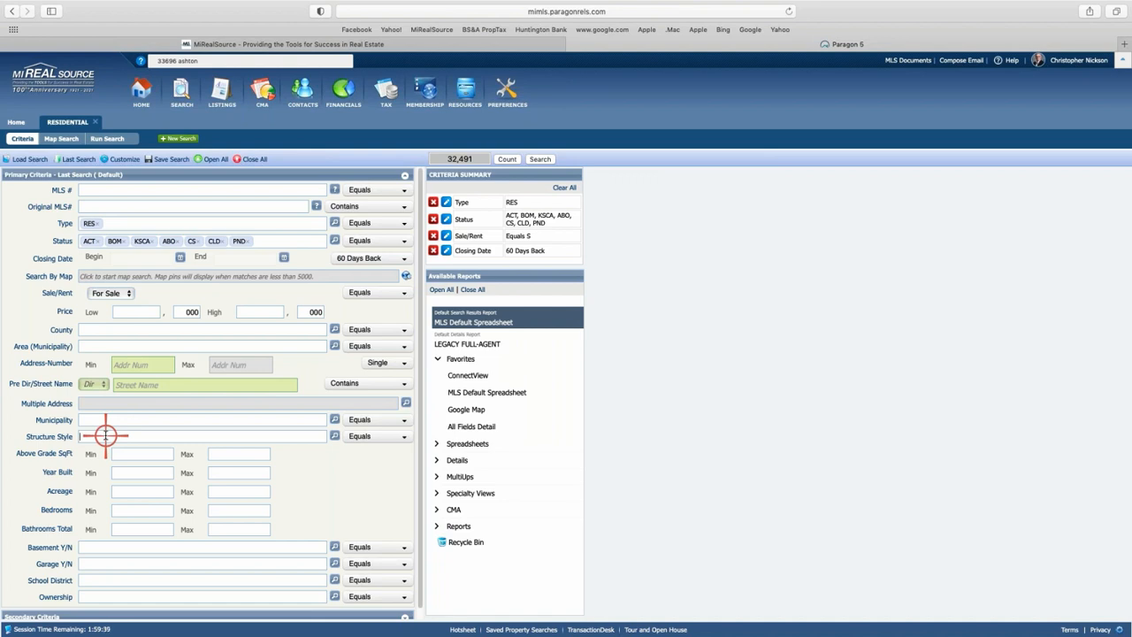
Check 1S, QL and TL in the Structure Style grid and save, leaving 14,406 matches.
{"action": "left_click", "coordinate": [335, 436]}
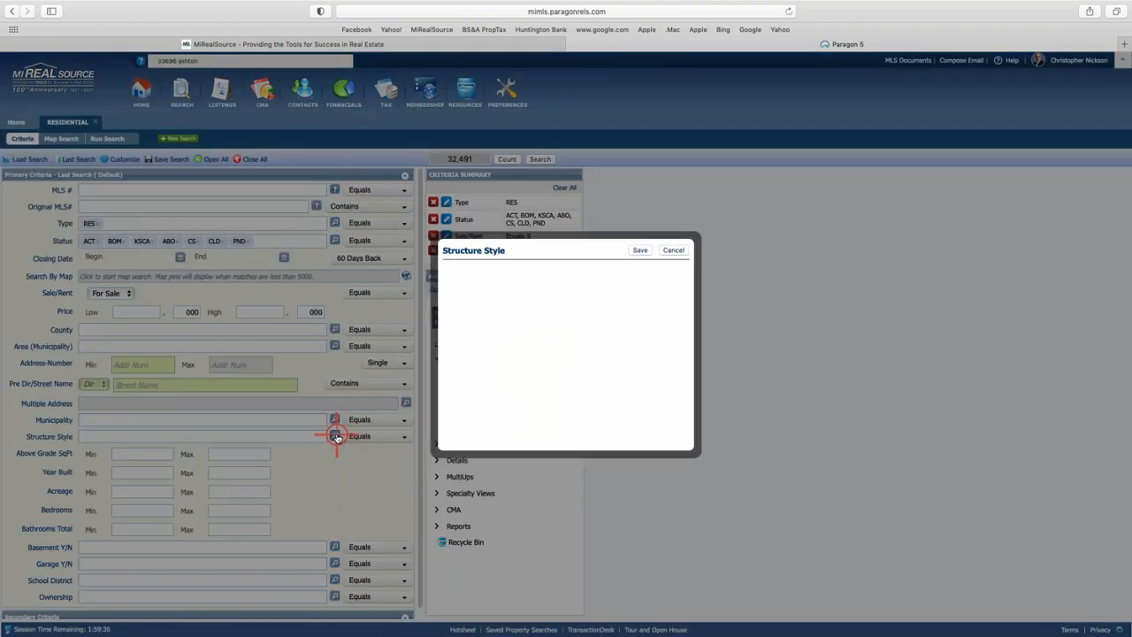
{"action": "left_click", "coordinate": [485, 378]}
{"action": "left_click", "coordinate": [452, 293]}
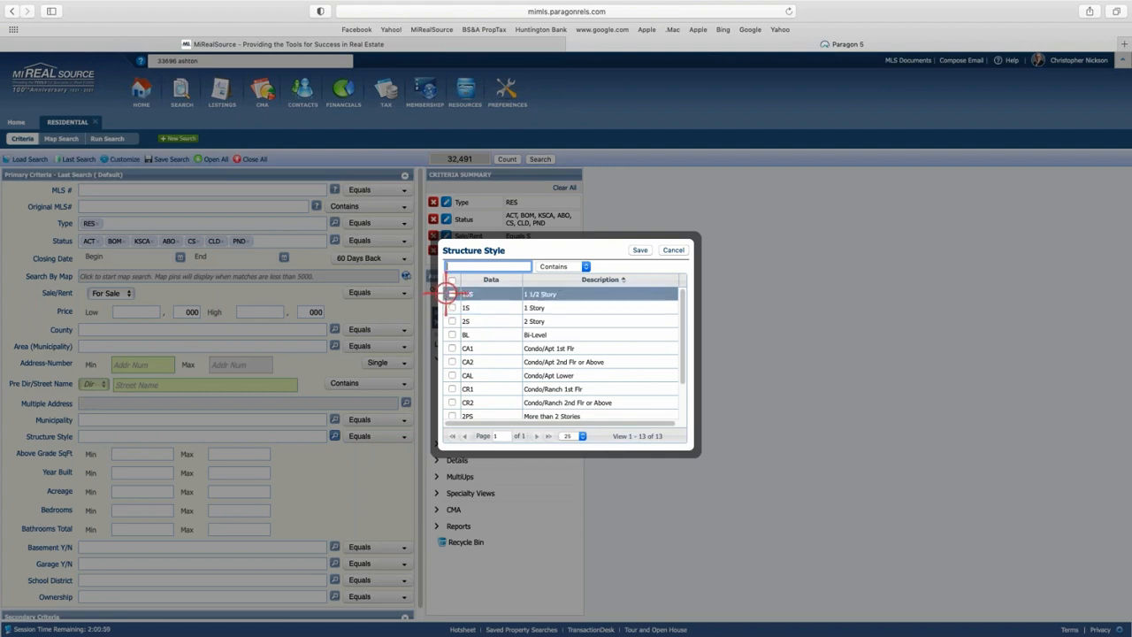
{"action": "left_click", "coordinate": [451, 307]}
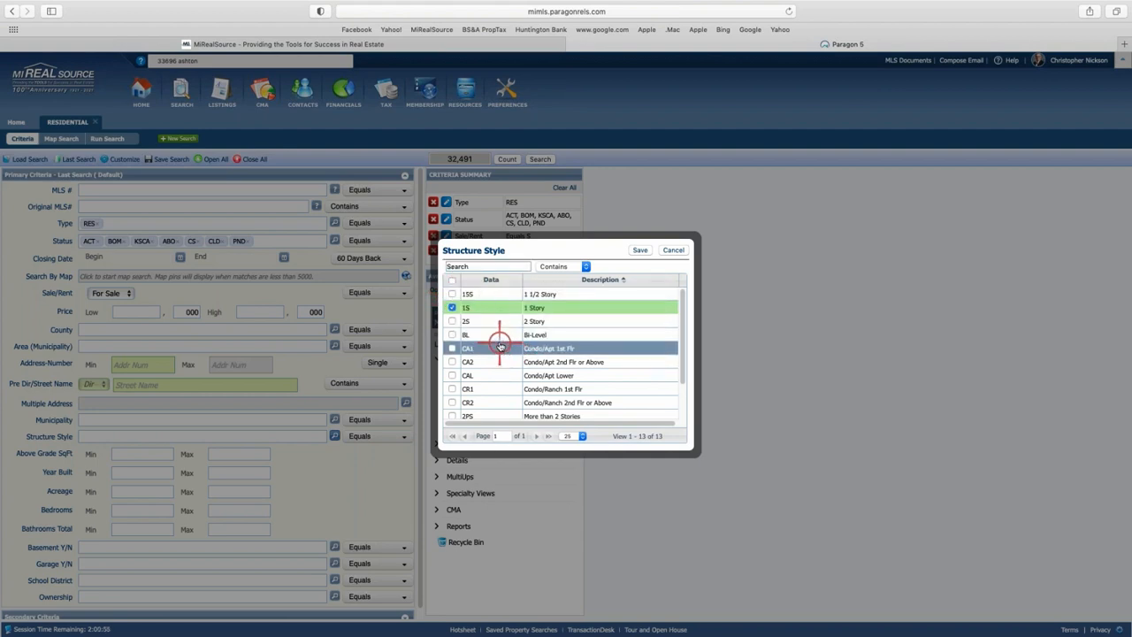
{"action": "scroll", "coordinate": [508, 344], "scroll_direction": "down", "scroll_amount": 1}
{"action": "scroll", "coordinate": [517, 347], "scroll_direction": "down", "scroll_amount": 1}
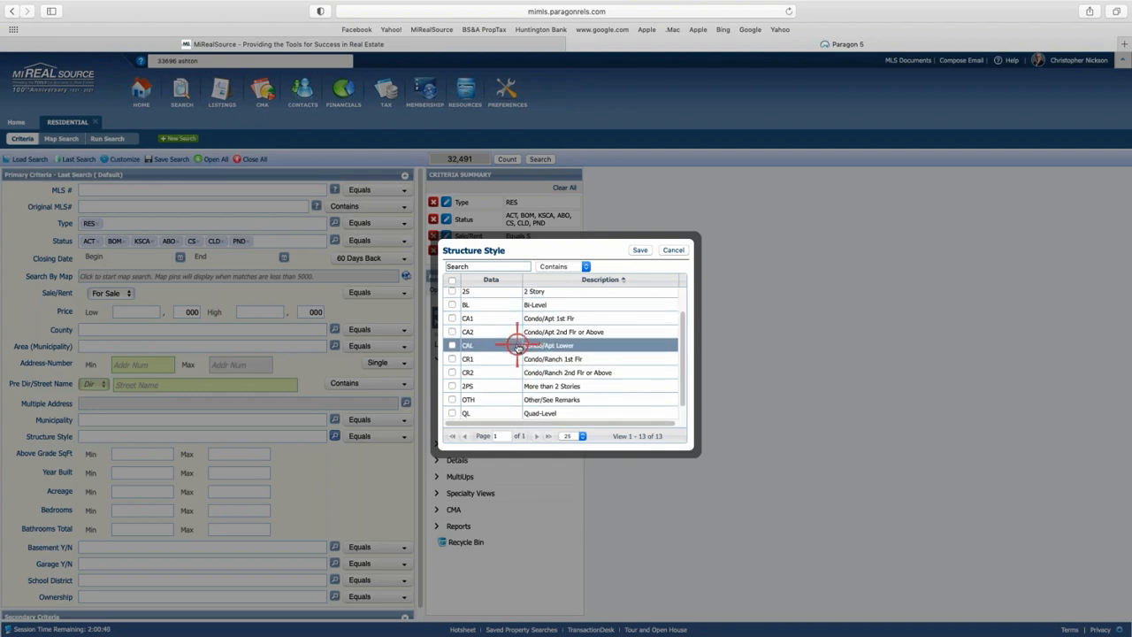
{"action": "scroll", "coordinate": [520, 350], "scroll_direction": "down", "scroll_amount": 1}
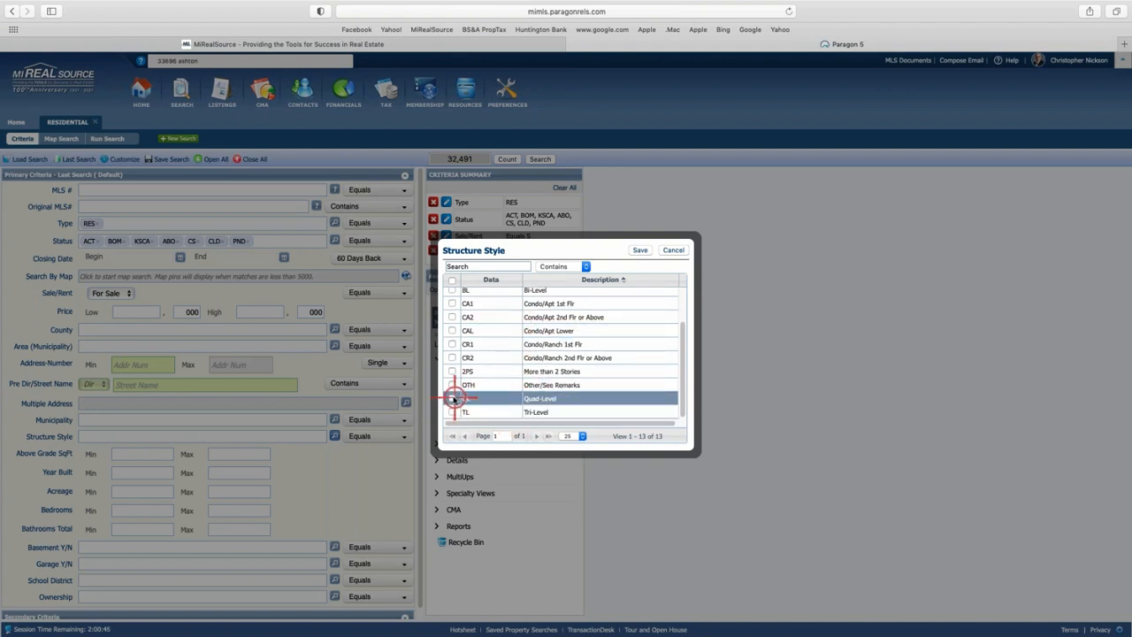
{"action": "left_click", "coordinate": [451, 398]}
{"action": "left_click", "coordinate": [451, 412]}
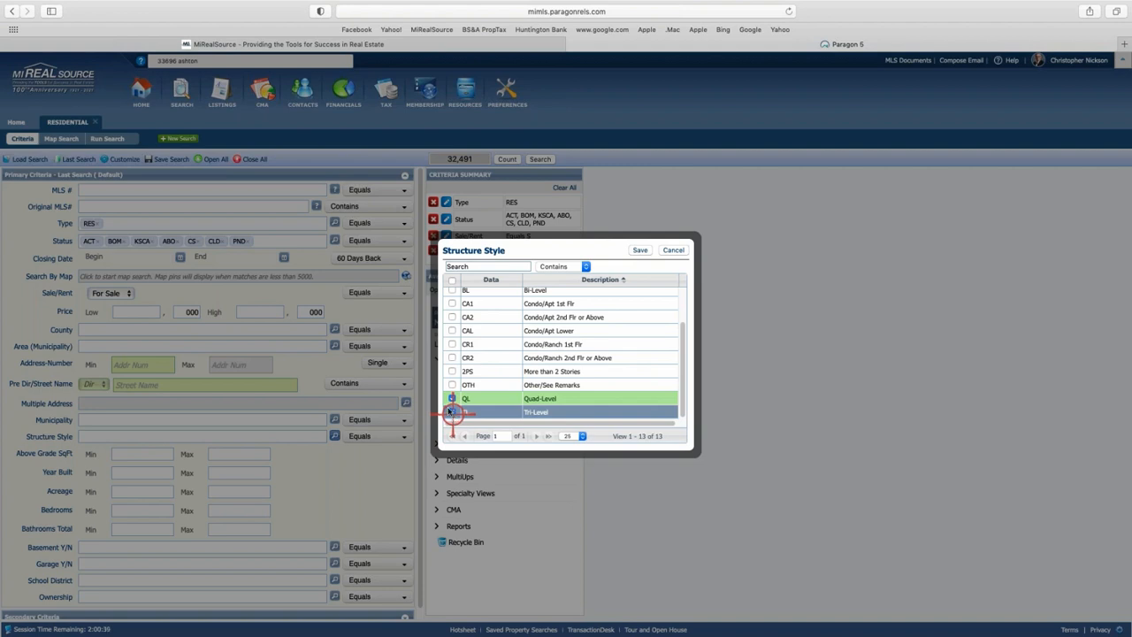
{"action": "scroll", "coordinate": [518, 395], "scroll_direction": "up", "scroll_amount": 1}
{"action": "scroll", "coordinate": [513, 396], "scroll_direction": "up", "scroll_amount": 3}
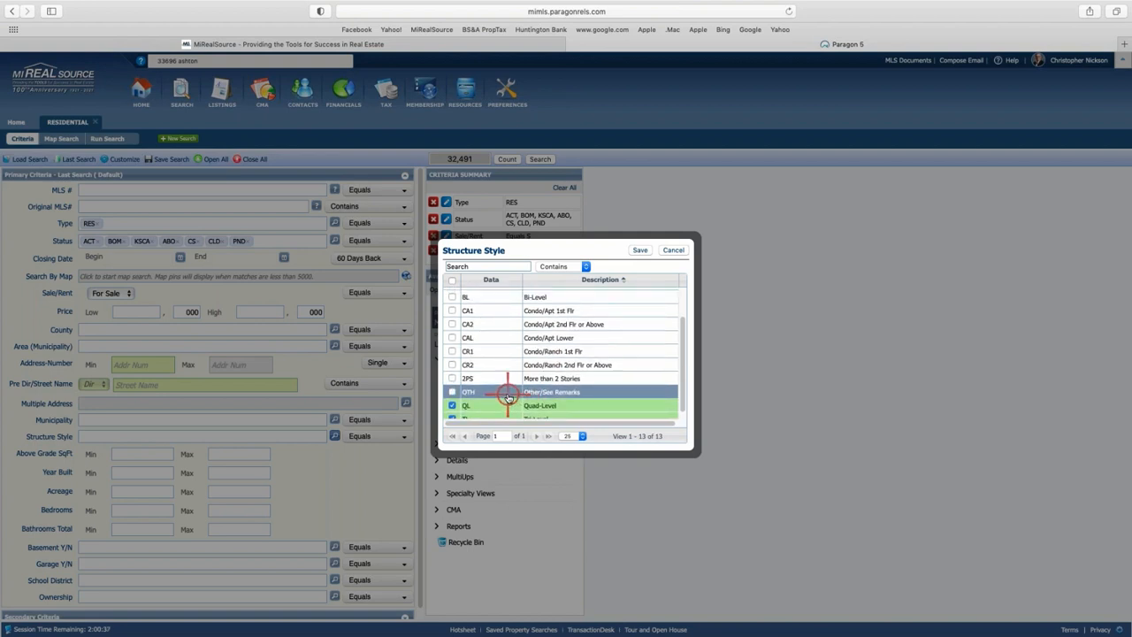
{"action": "left_click", "coordinate": [491, 311]}
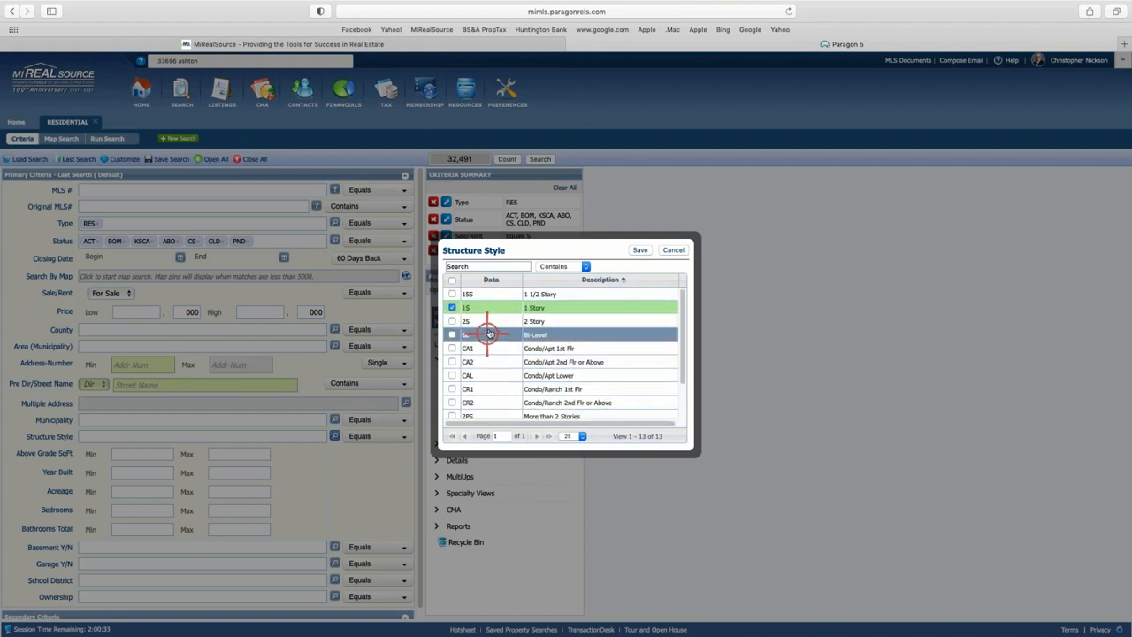
{"action": "scroll", "coordinate": [487, 333], "scroll_direction": "down", "scroll_amount": 3}
{"action": "left_click", "coordinate": [451, 411]}
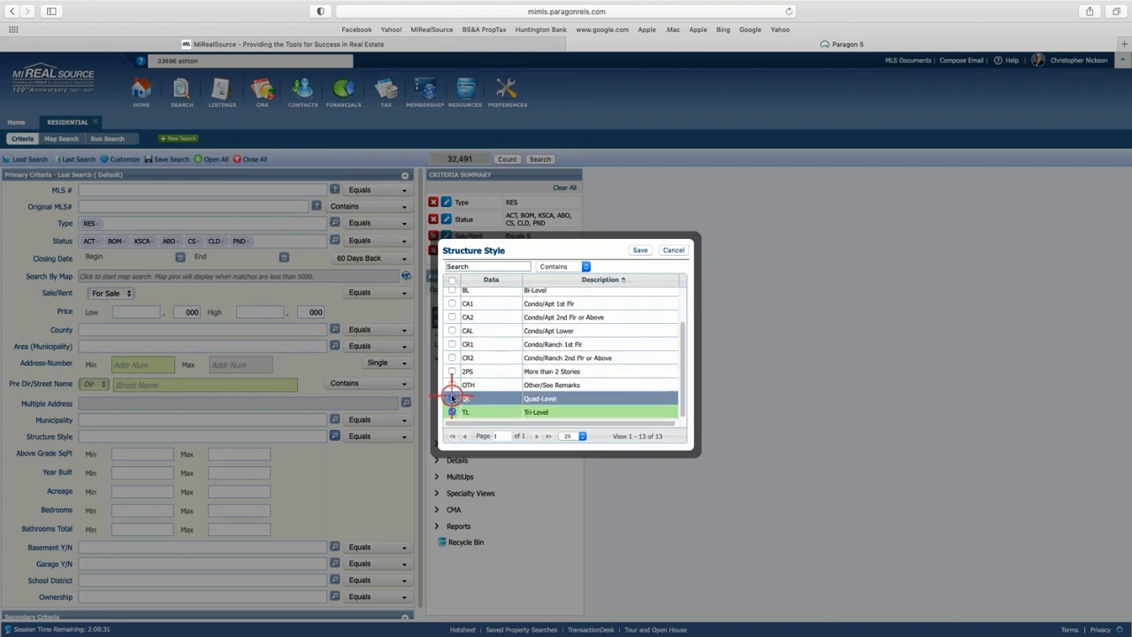
{"action": "left_click", "coordinate": [452, 398]}
{"action": "scroll", "coordinate": [494, 328], "scroll_direction": "up", "scroll_amount": 5}
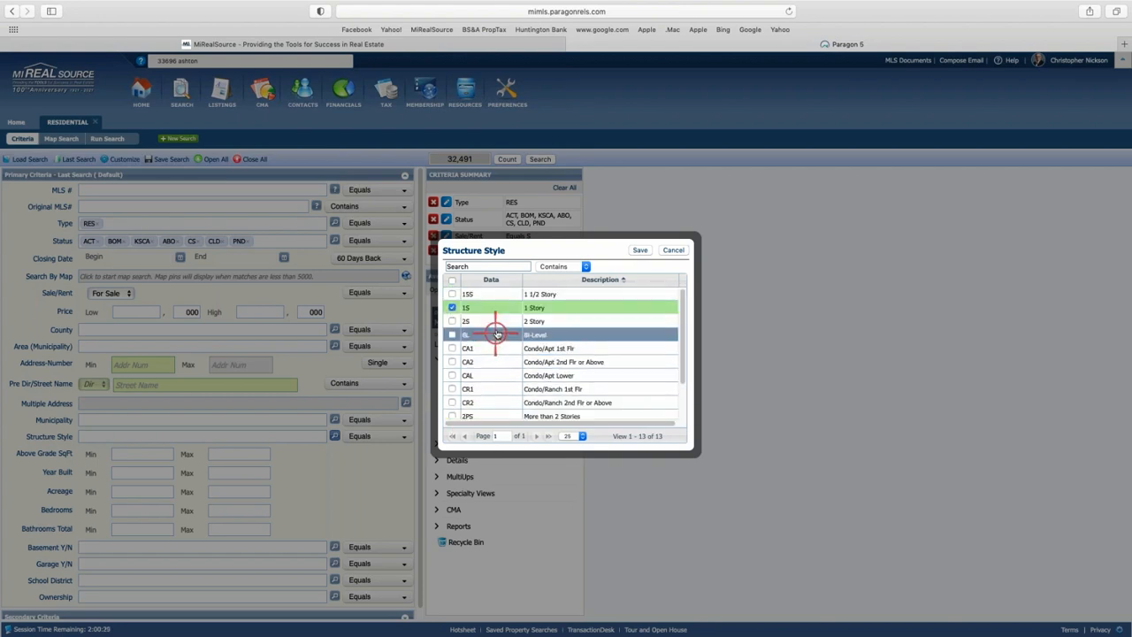
{"action": "scroll", "coordinate": [499, 309], "scroll_direction": "down", "scroll_amount": 5}
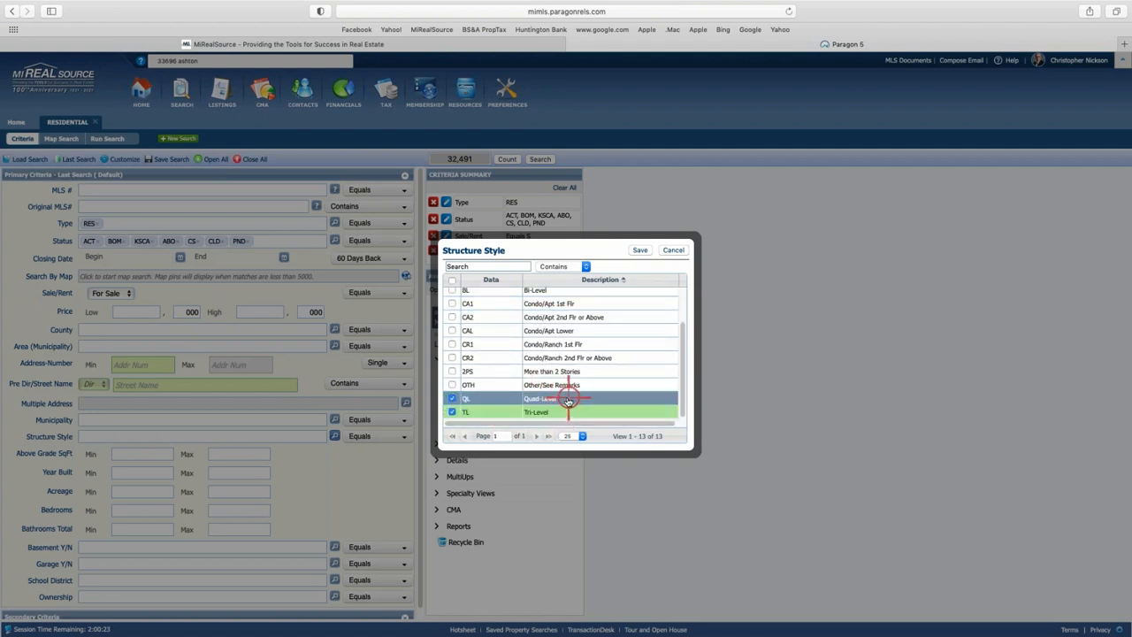
{"action": "scroll", "coordinate": [568, 398], "scroll_direction": "up", "scroll_amount": 3}
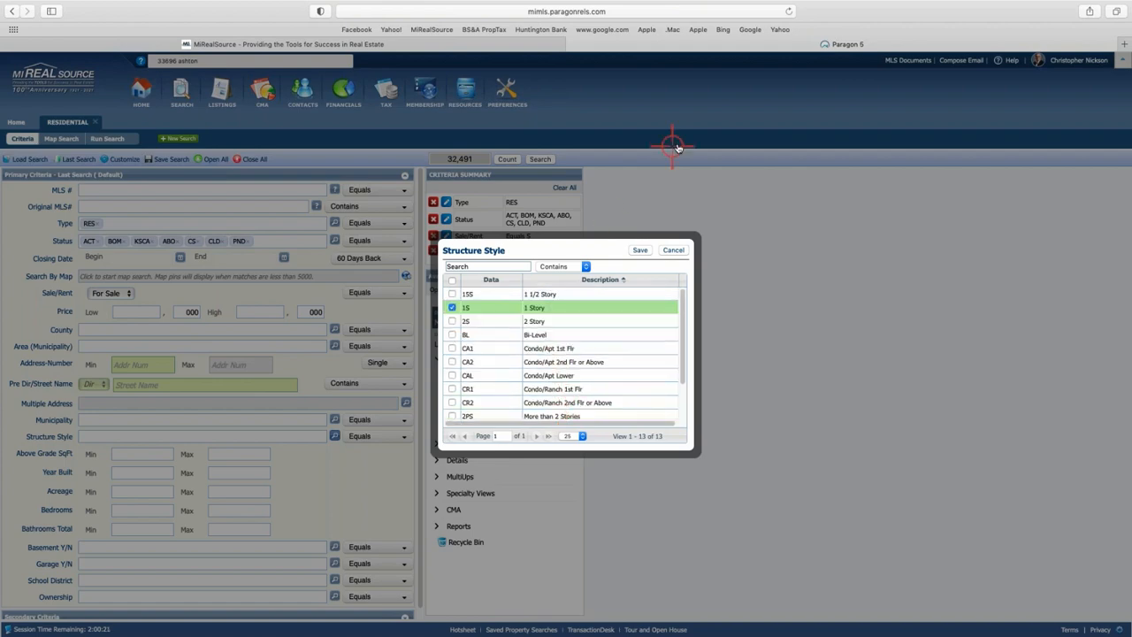
{"action": "left_click", "coordinate": [638, 250]}
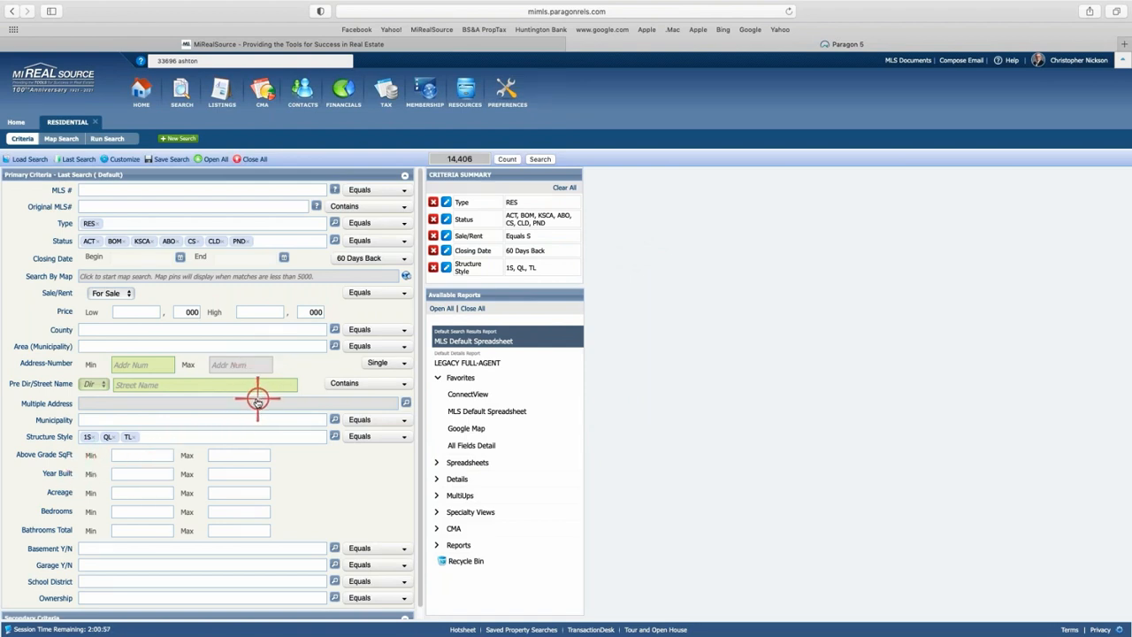
Set Above Grade SqFt to a 1355 minimum and a 1555 maximum.
{"action": "left_click", "coordinate": [146, 454]}
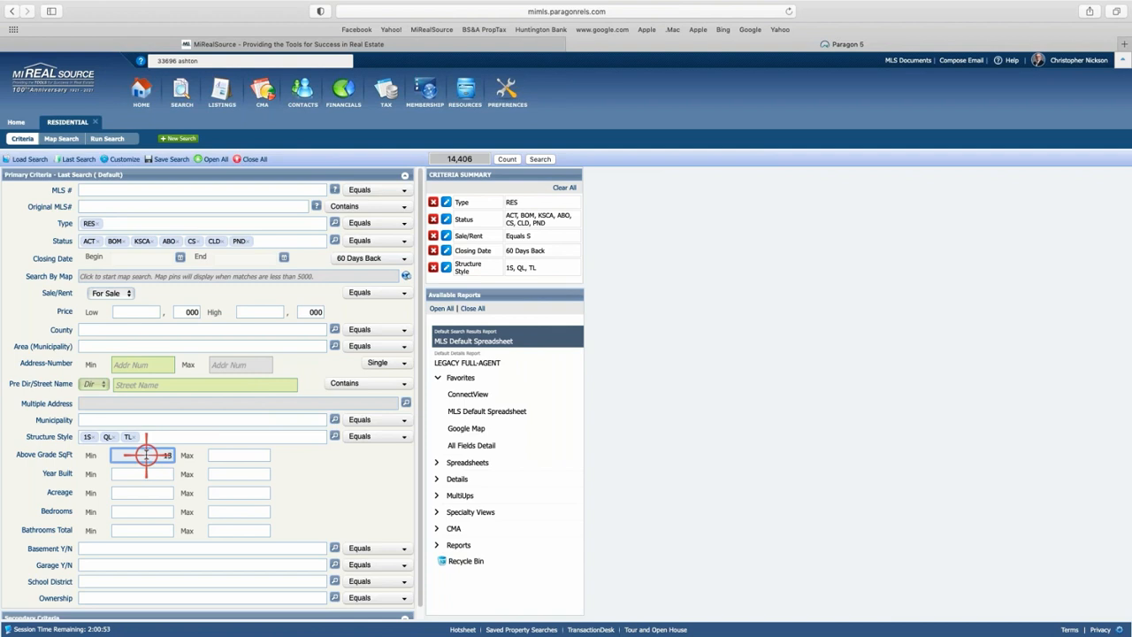
{"action": "type", "text": "1355"}
{"action": "left_click", "coordinate": [244, 455]}
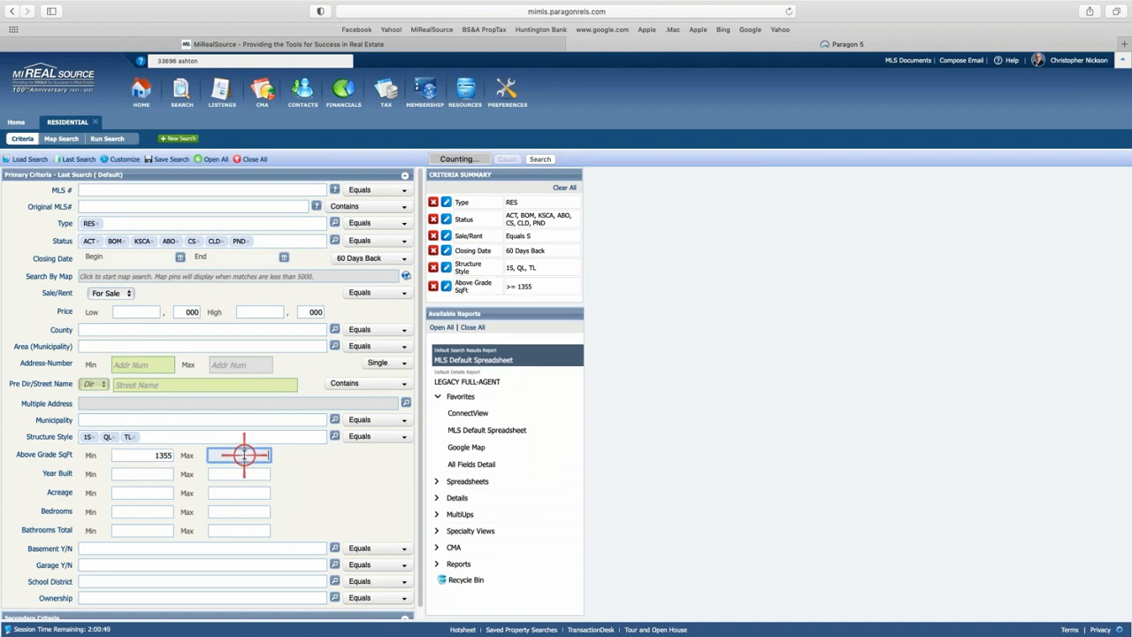
{"action": "type", "text": "1555"}
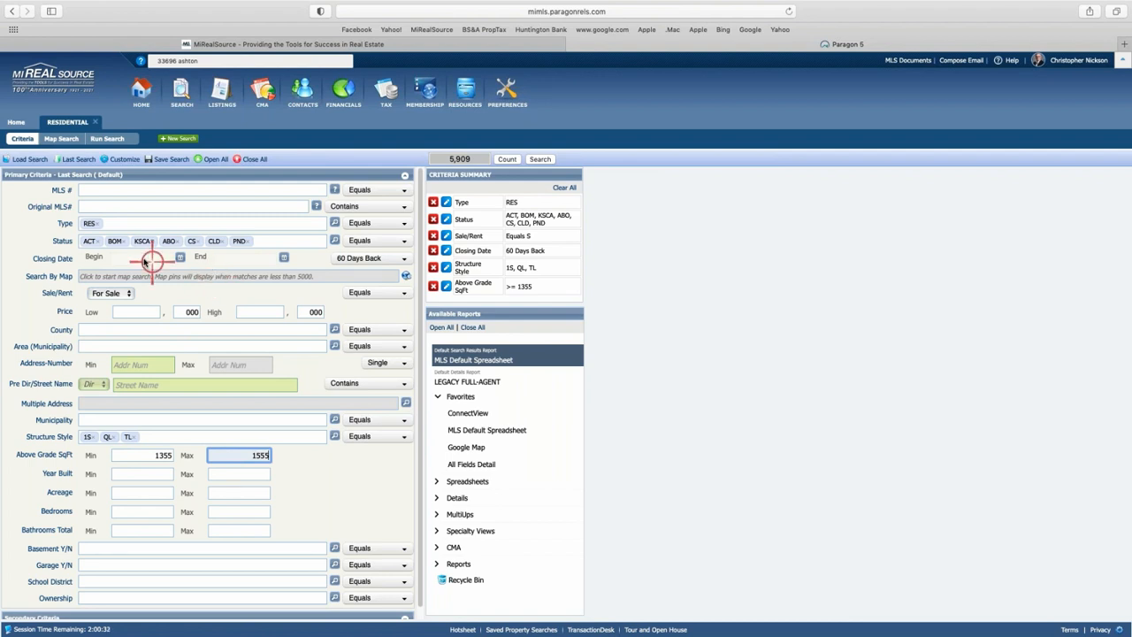
On Map Search, enter the subject property's address, then clear it again.
{"action": "left_click", "coordinate": [189, 276]}
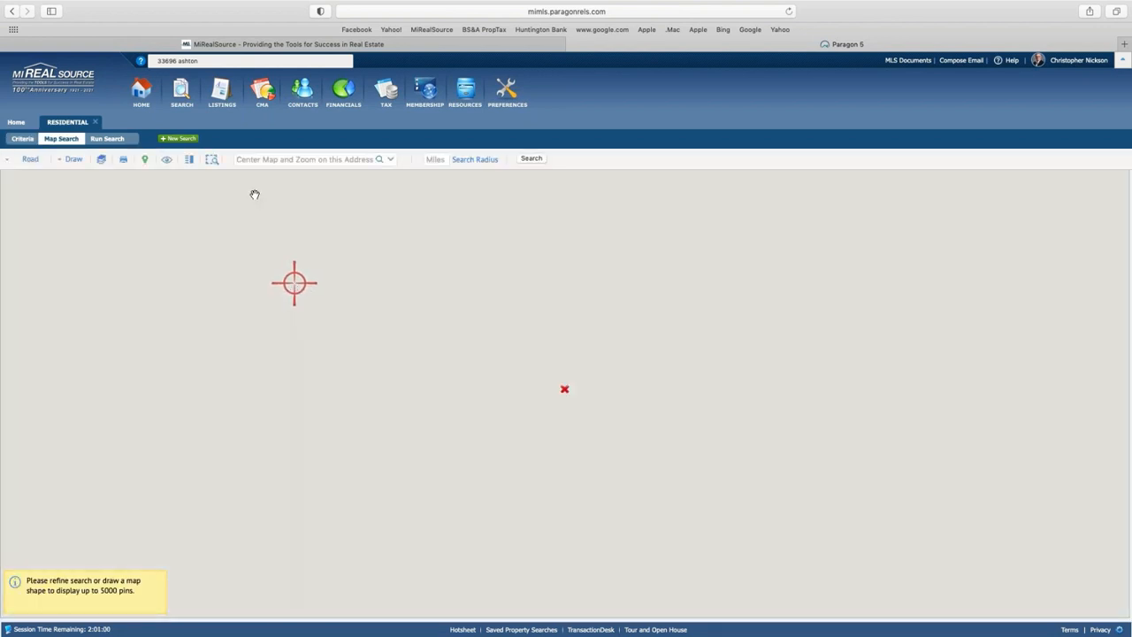
{"action": "left_click", "coordinate": [263, 162]}
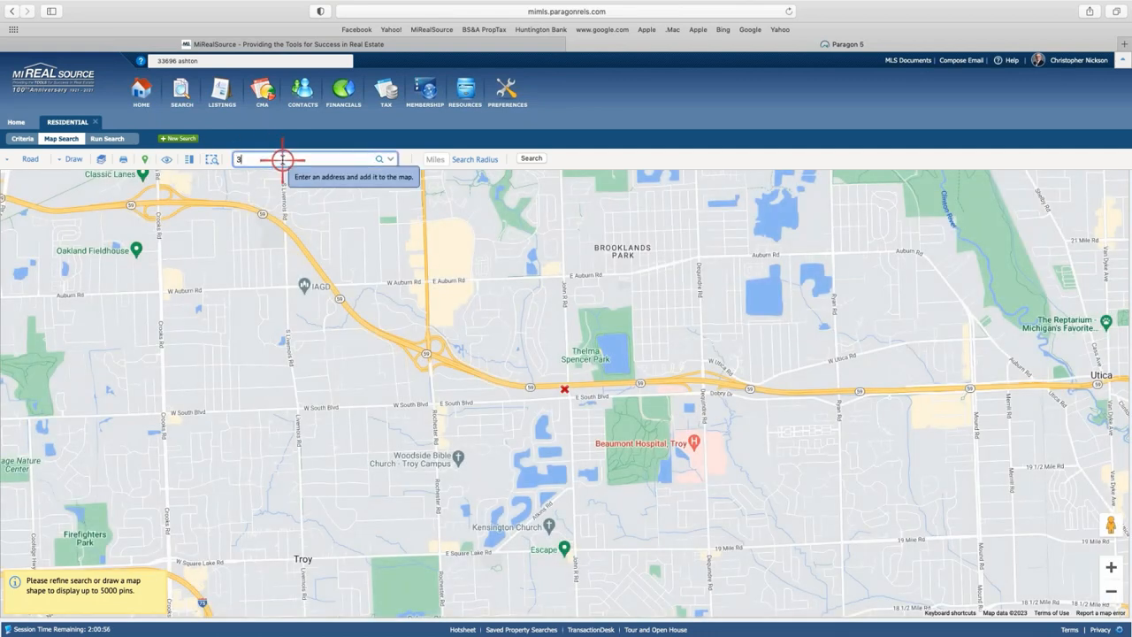
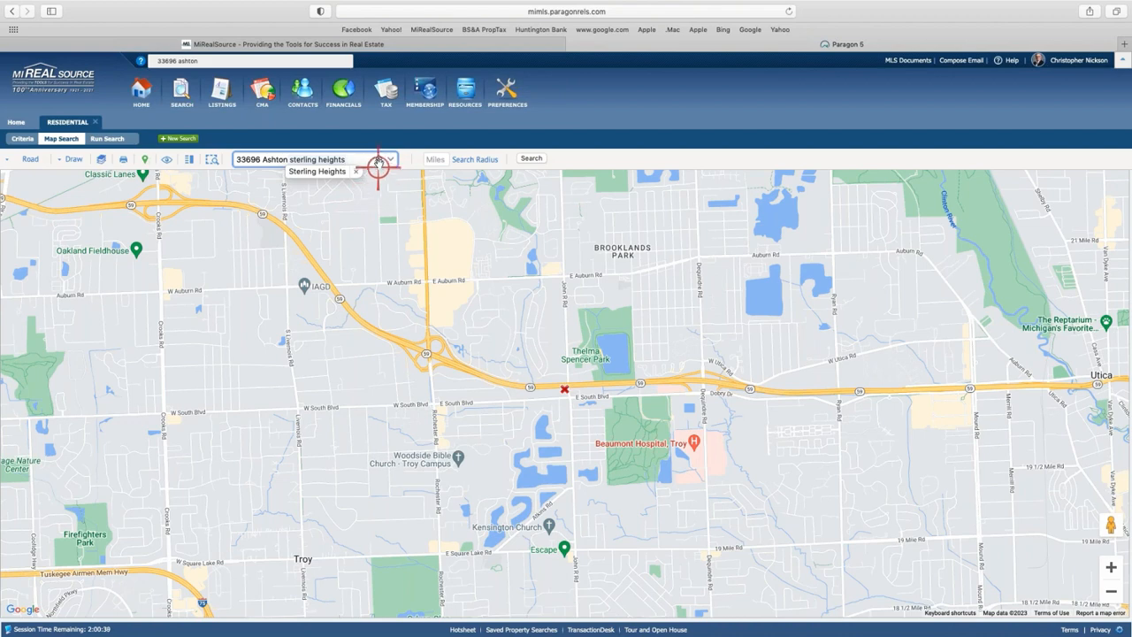
{"action": "left_click", "coordinate": [380, 161]}
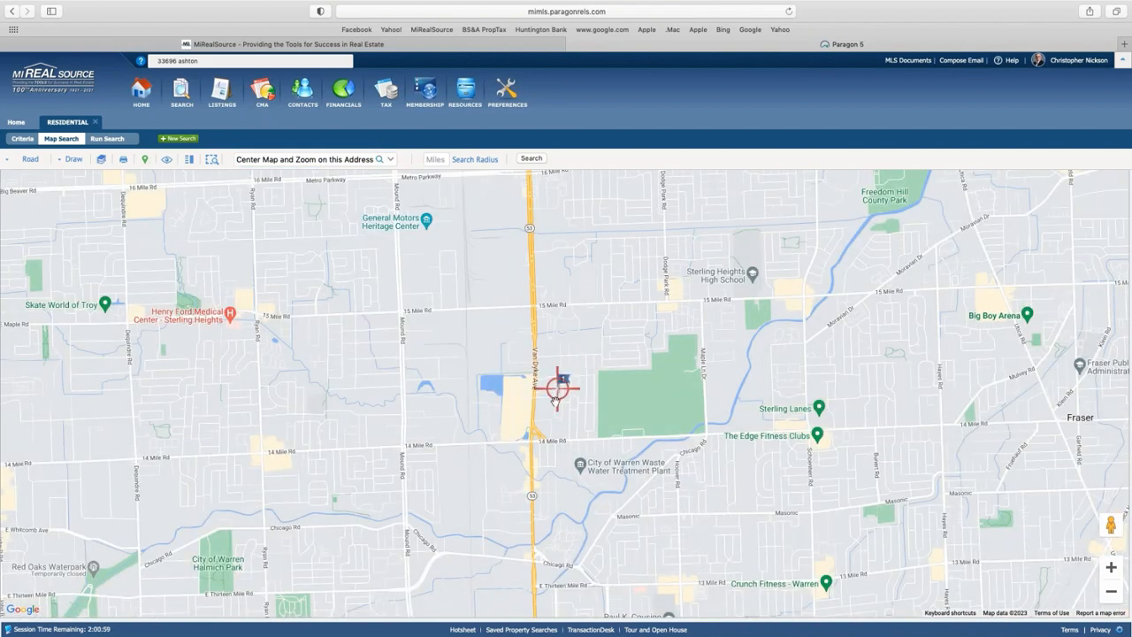
Set a .75 search radius, run the search, and return to the Map Search view.
{"action": "left_click", "coordinate": [434, 159]}
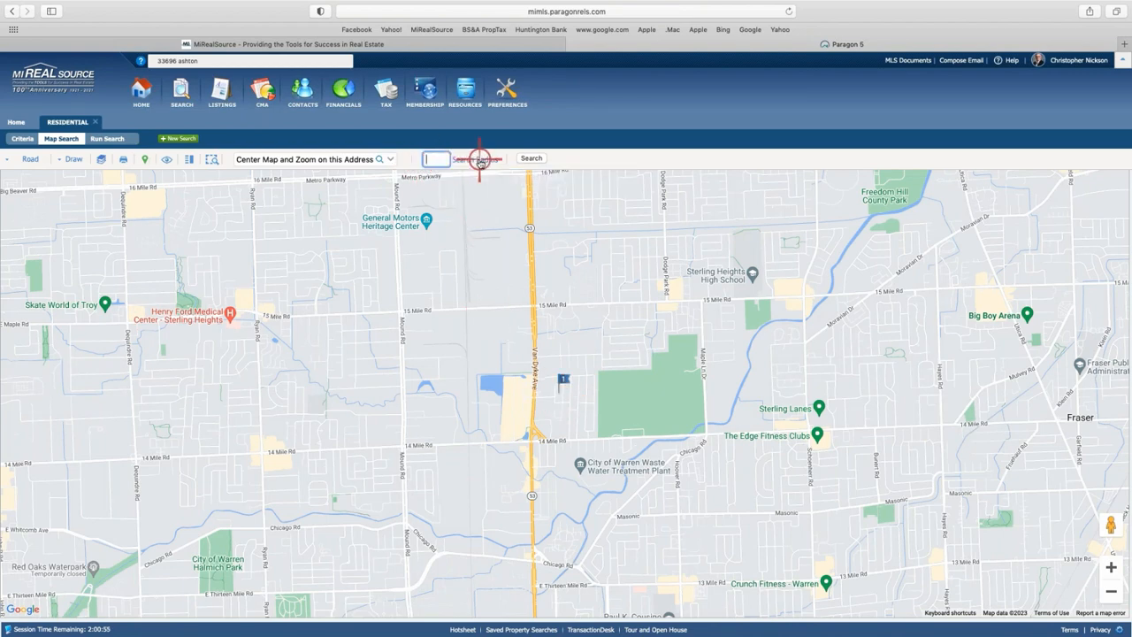
{"action": "type", "text": ".75"}
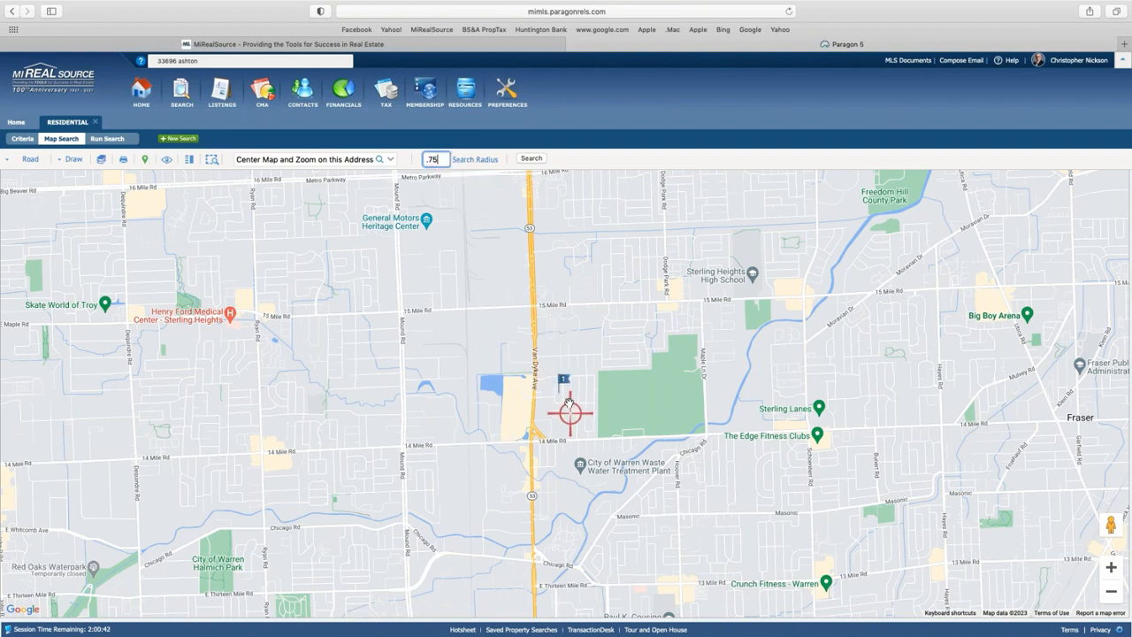
{"action": "left_click", "coordinate": [528, 159]}
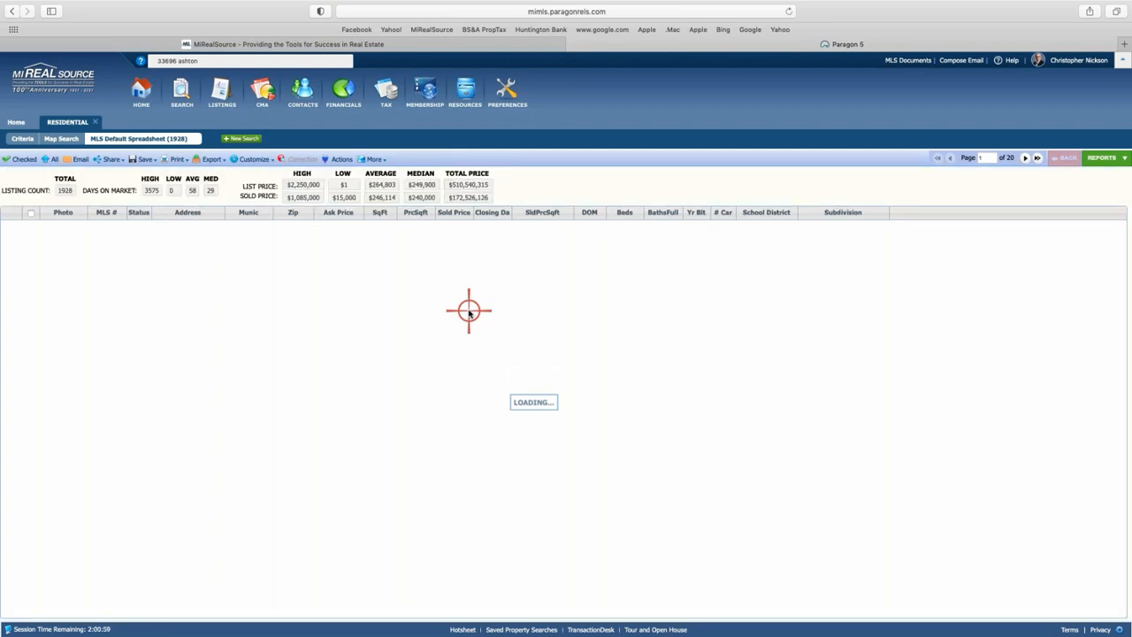
{"action": "scroll", "coordinate": [339, 287], "scroll_direction": "down", "scroll_amount": 10}
{"action": "scroll", "coordinate": [337, 284], "scroll_direction": "up", "scroll_amount": 10}
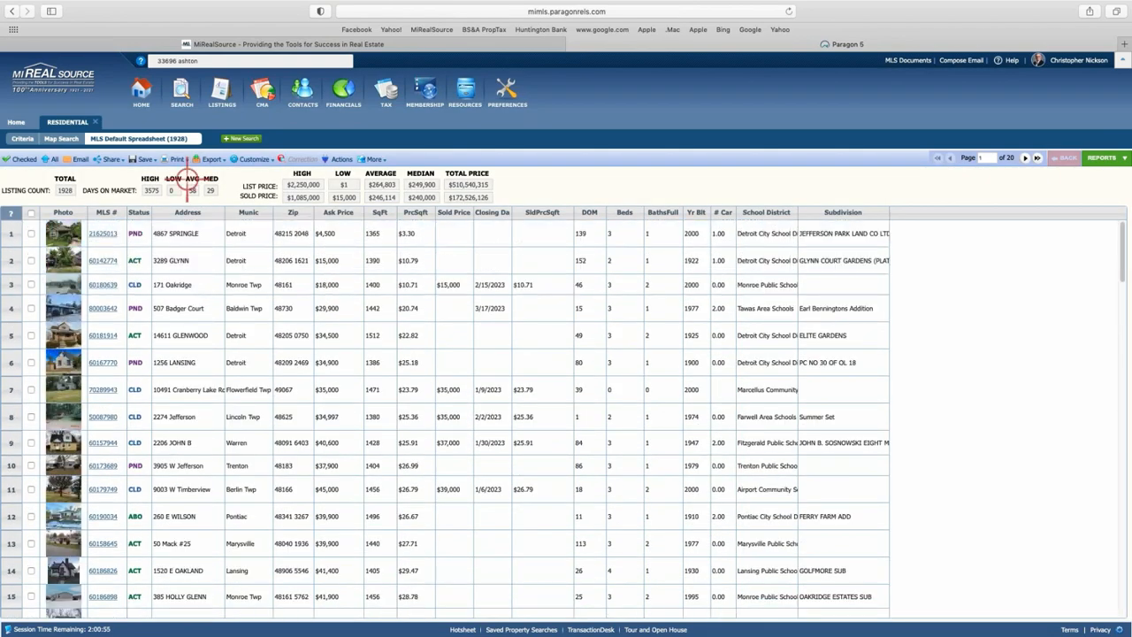
{"action": "left_click", "coordinate": [61, 139]}
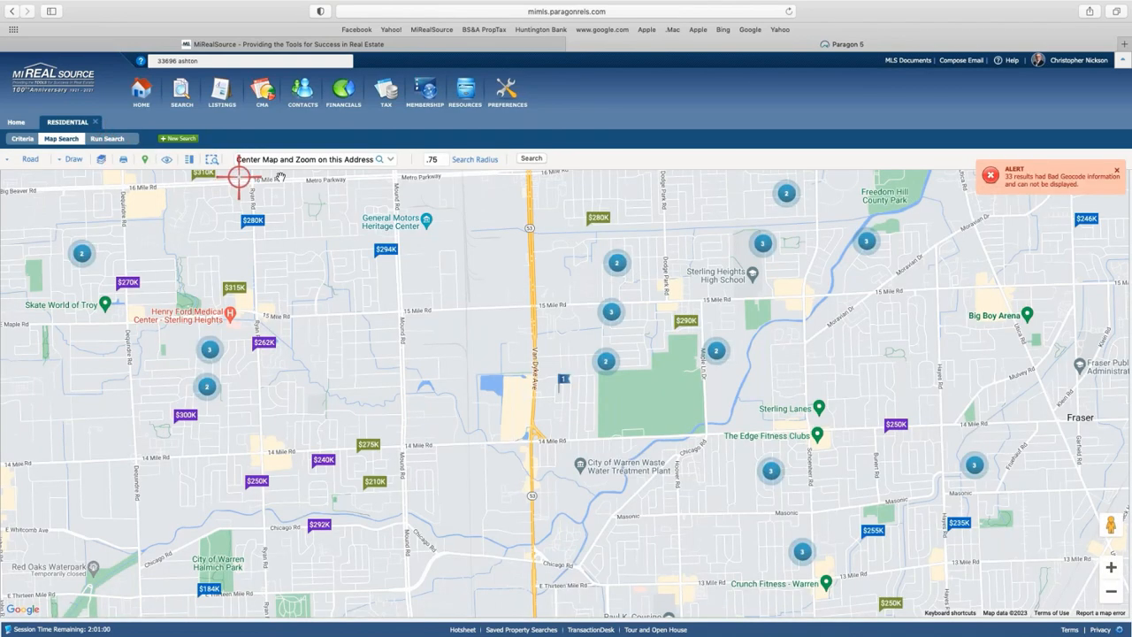
{"action": "left_click", "coordinate": [268, 159]}
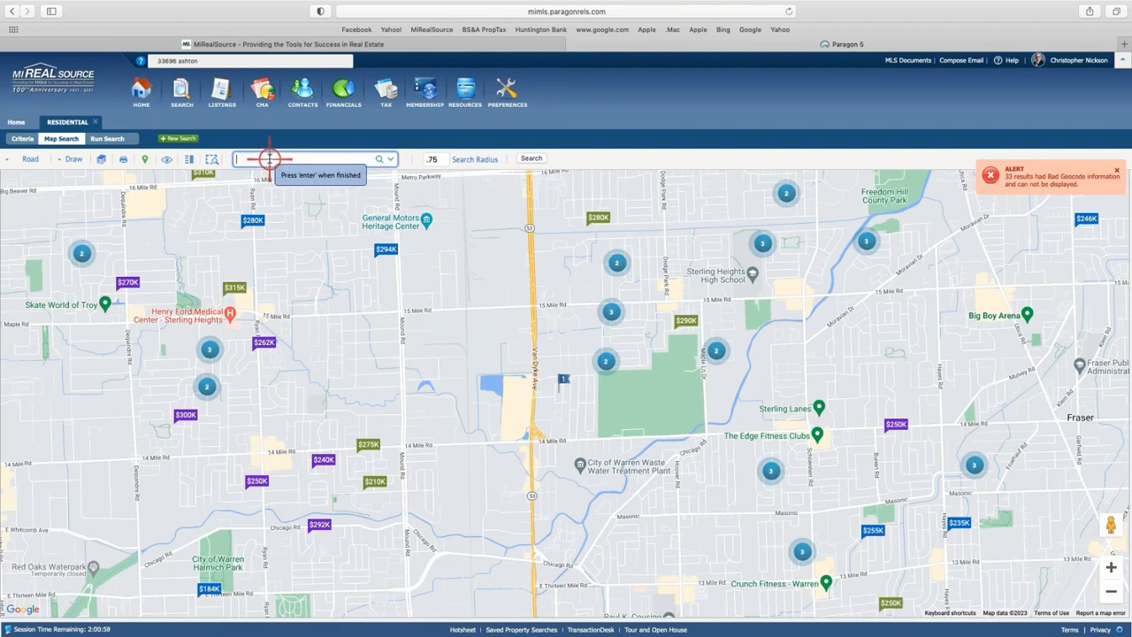
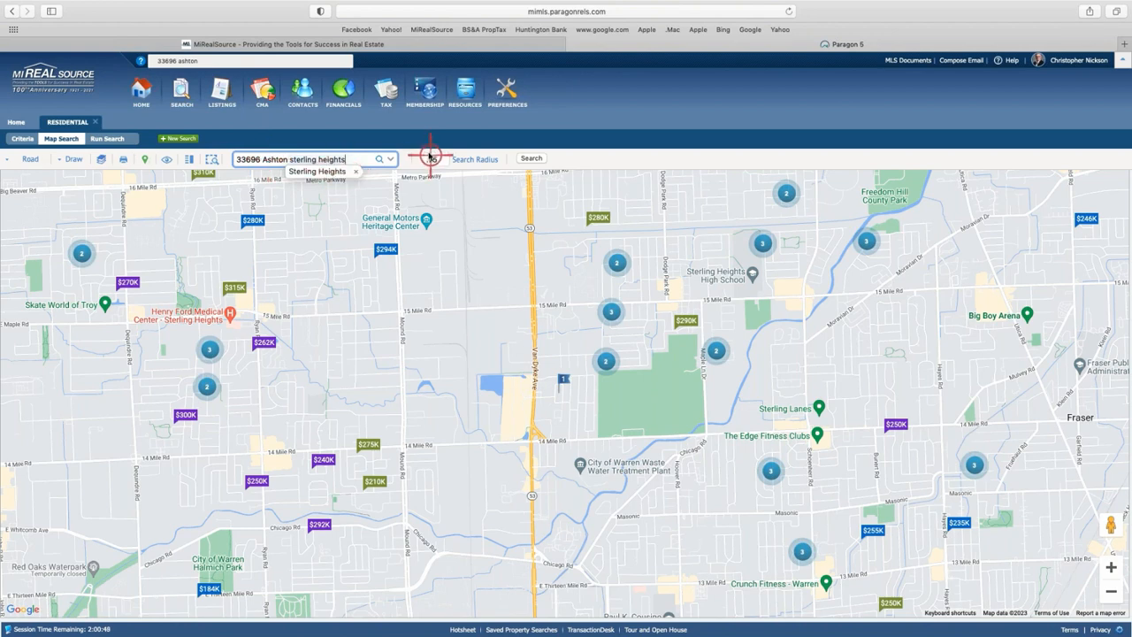
Center the map on the subject property's address and draw the 0.75-mile radius circle.
{"action": "left_click", "coordinate": [379, 159]}
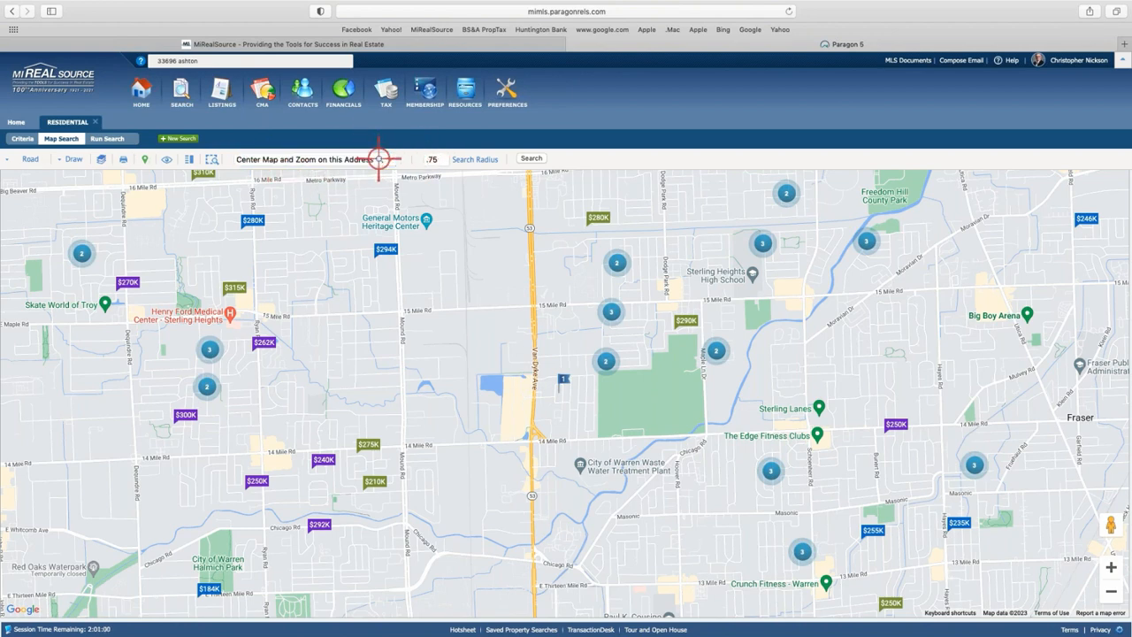
{"action": "left_click", "coordinate": [482, 159]}
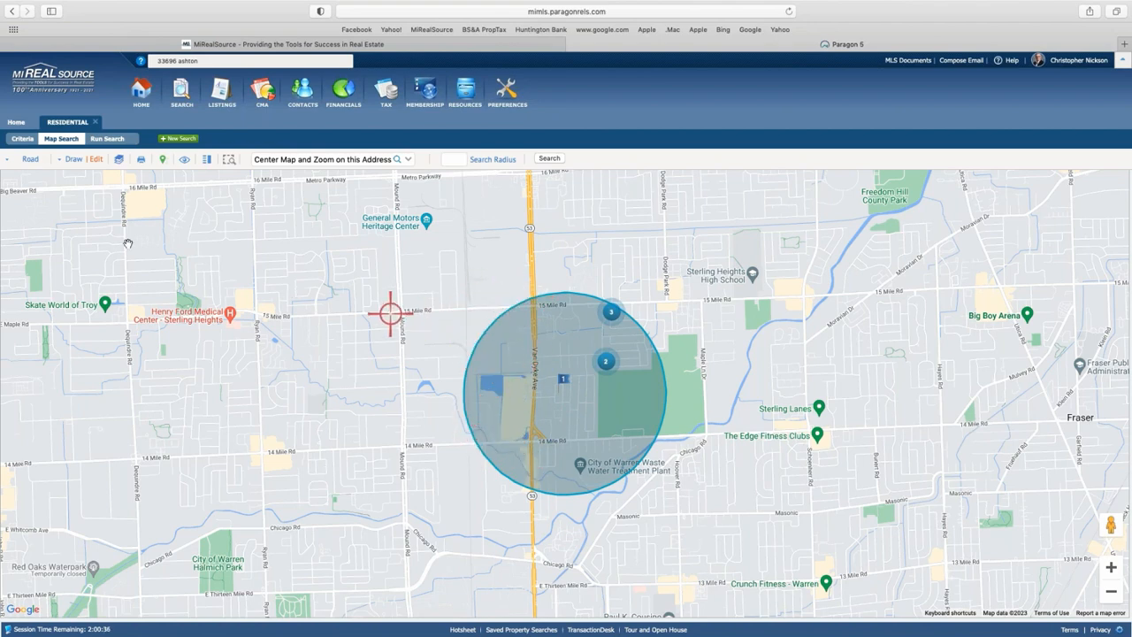
Draw a four-corner polygon bounded by 15 Mile, Van Dyke and 14 Mile, and select it in the shapes list.
{"action": "left_click", "coordinate": [67, 160]}
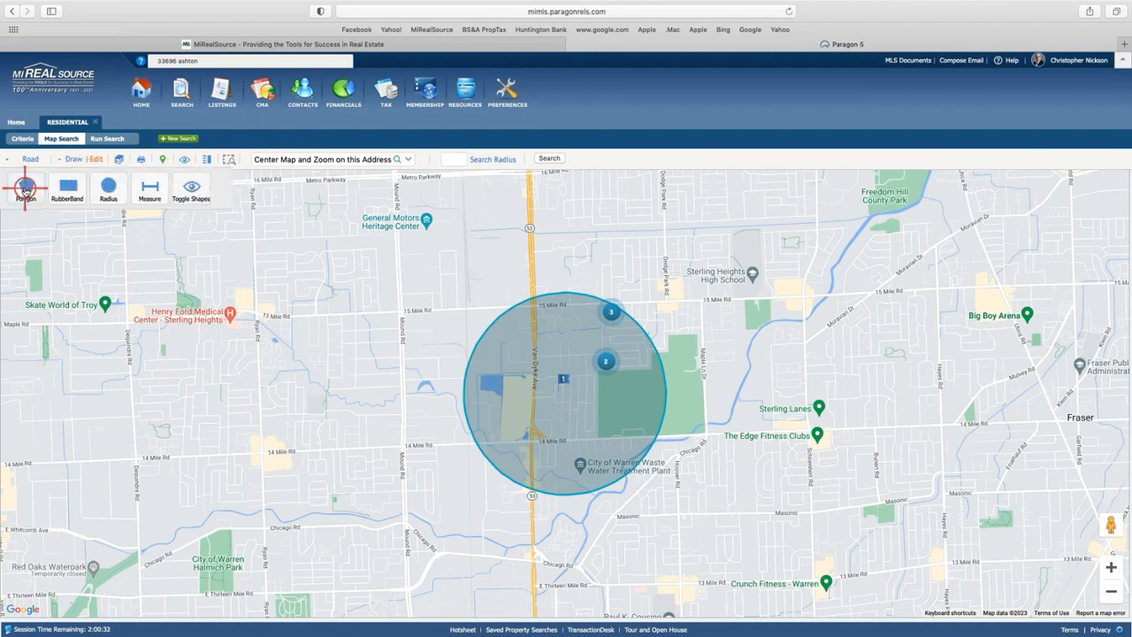
{"action": "left_click", "coordinate": [39, 187]}
{"action": "left_click", "coordinate": [466, 313]}
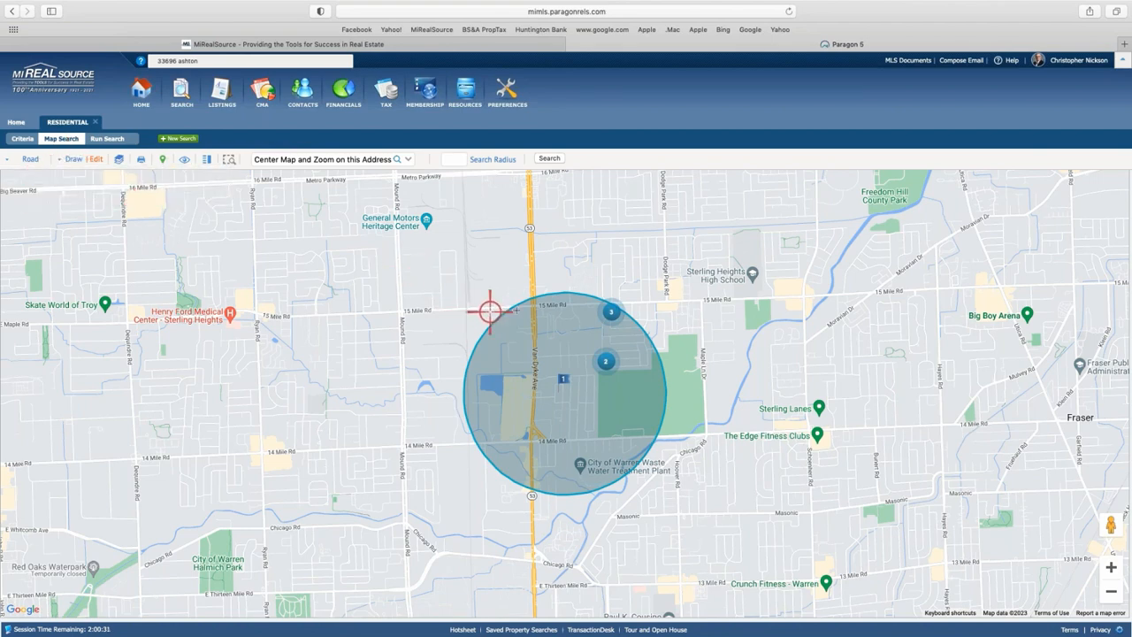
{"action": "left_click", "coordinate": [531, 305]}
{"action": "left_click", "coordinate": [531, 439]}
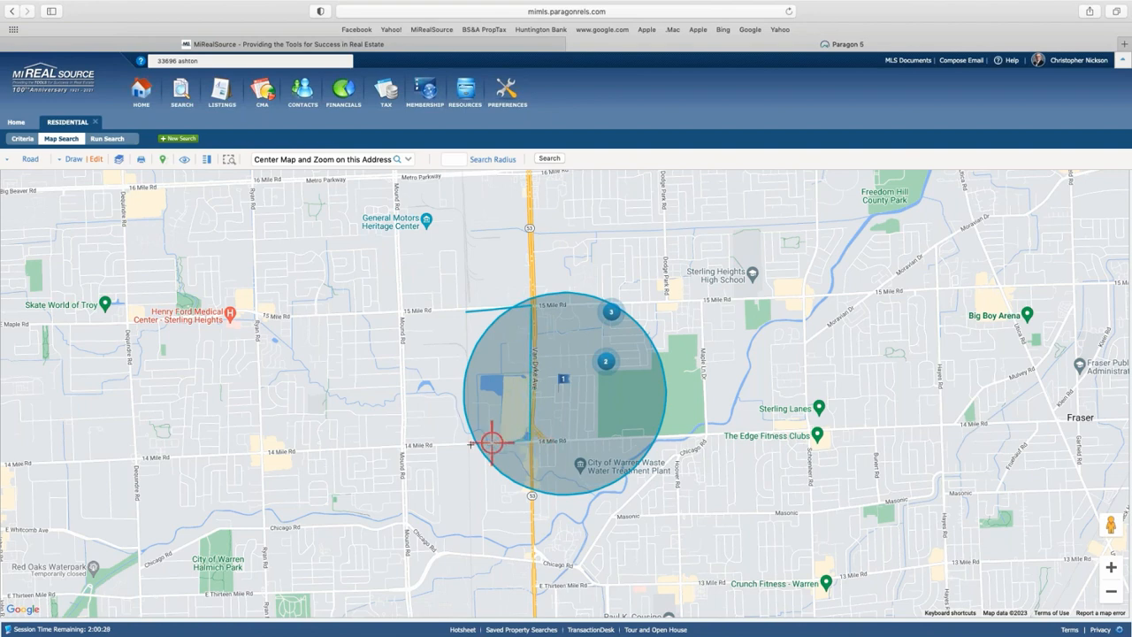
{"action": "left_click", "coordinate": [469, 442]}
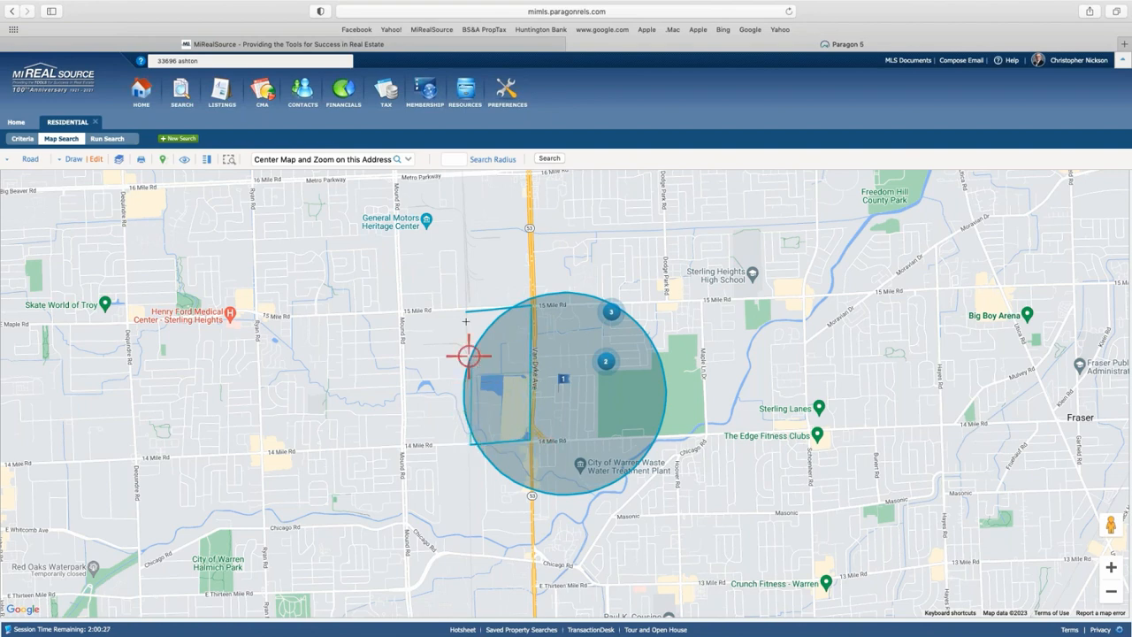
{"action": "left_click", "coordinate": [466, 311]}
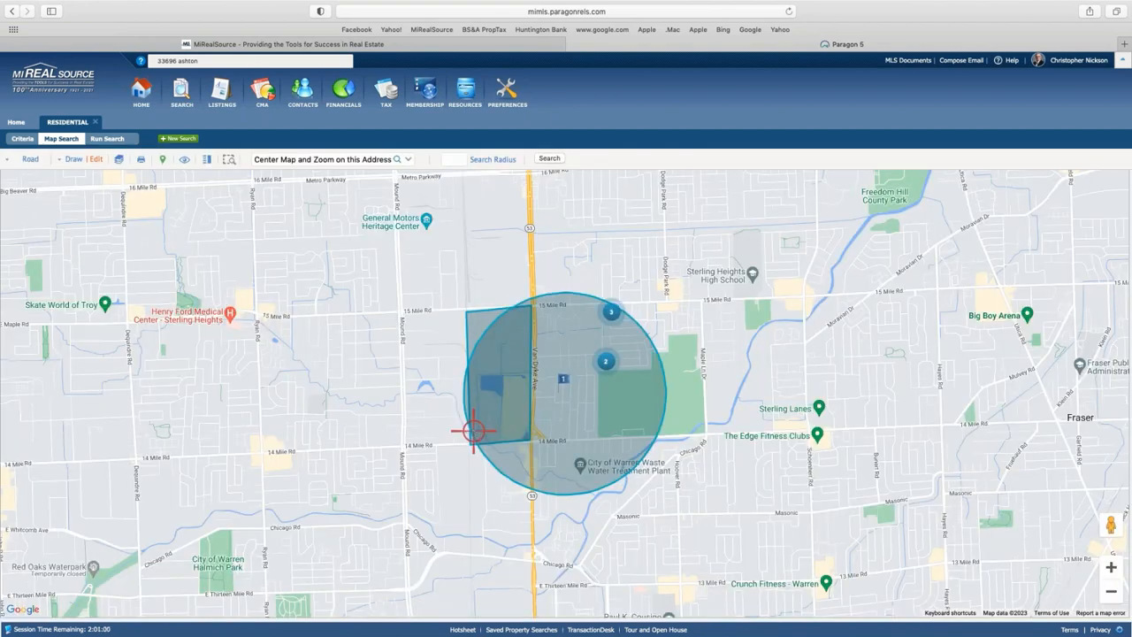
{"action": "left_click", "coordinate": [94, 159]}
{"action": "left_click", "coordinate": [29, 252]}
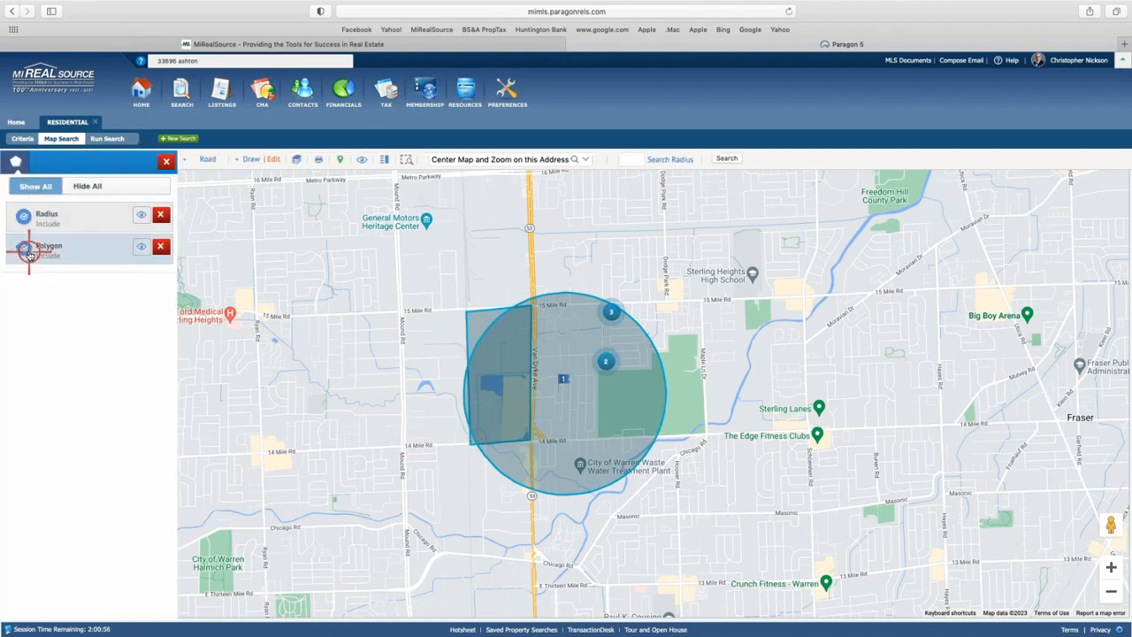
Toggle the polygon's visibility and include/exclude, delete it, and search to list the 5 matching listings.
{"action": "left_click", "coordinate": [140, 247]}
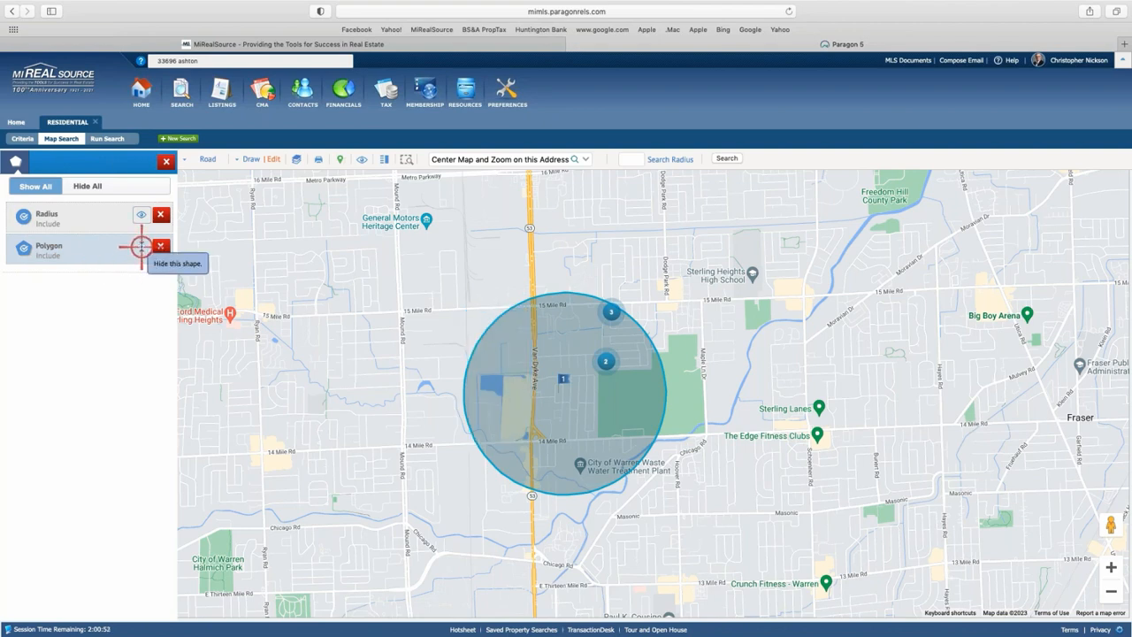
{"action": "left_click", "coordinate": [140, 247]}
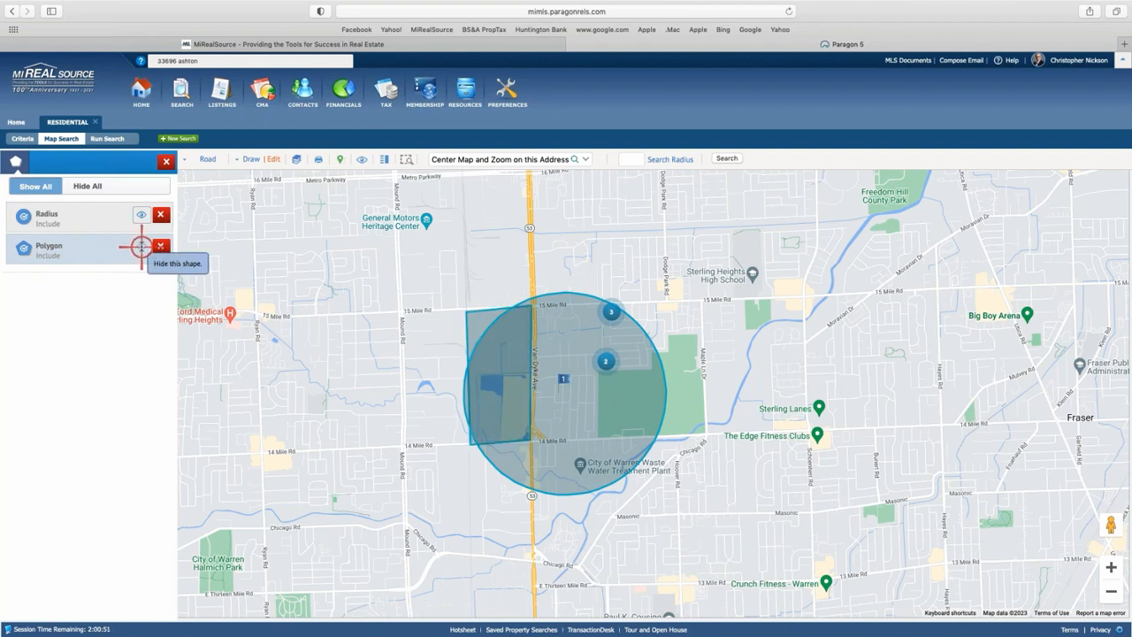
{"action": "left_click", "coordinate": [36, 250]}
{"action": "left_click", "coordinate": [23, 247]}
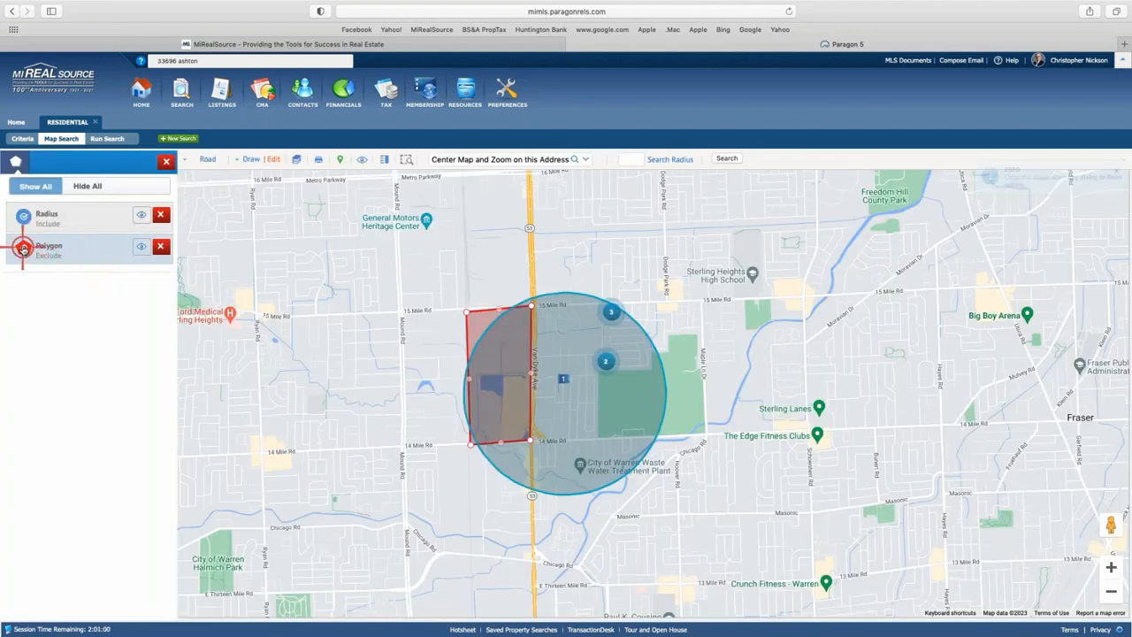
{"action": "left_click", "coordinate": [23, 247]}
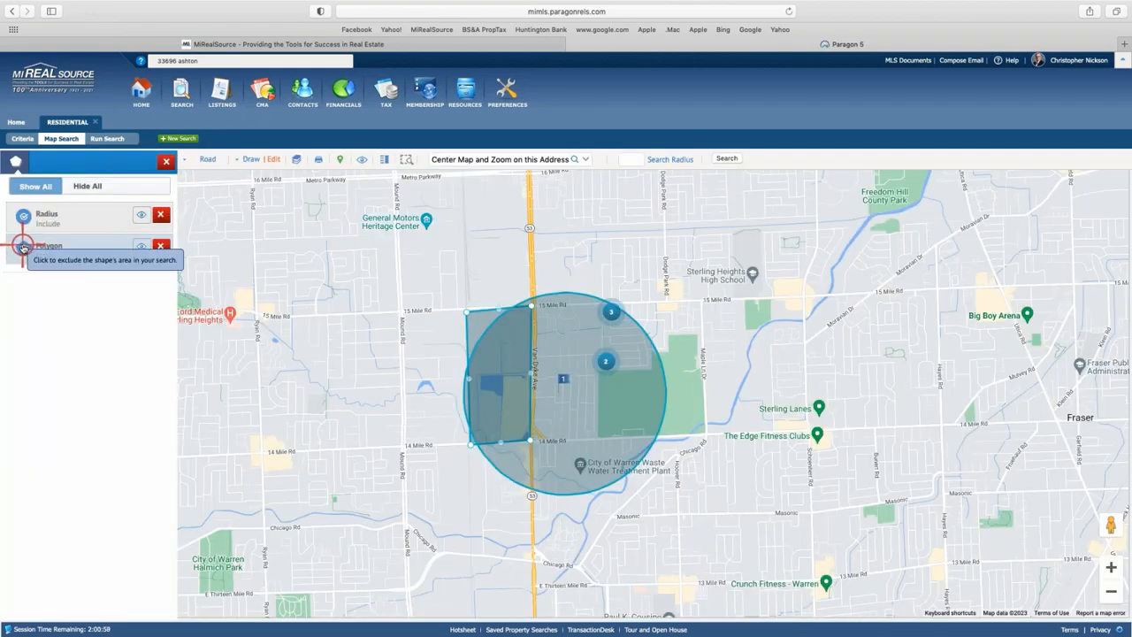
{"action": "left_click", "coordinate": [23, 248]}
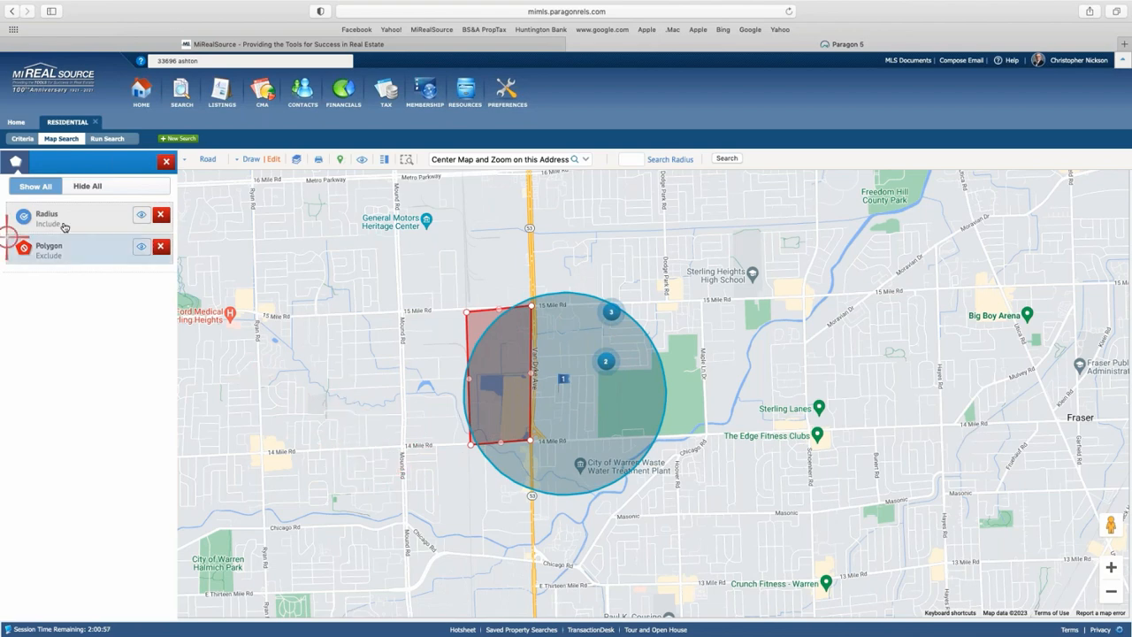
{"action": "left_click", "coordinate": [161, 246]}
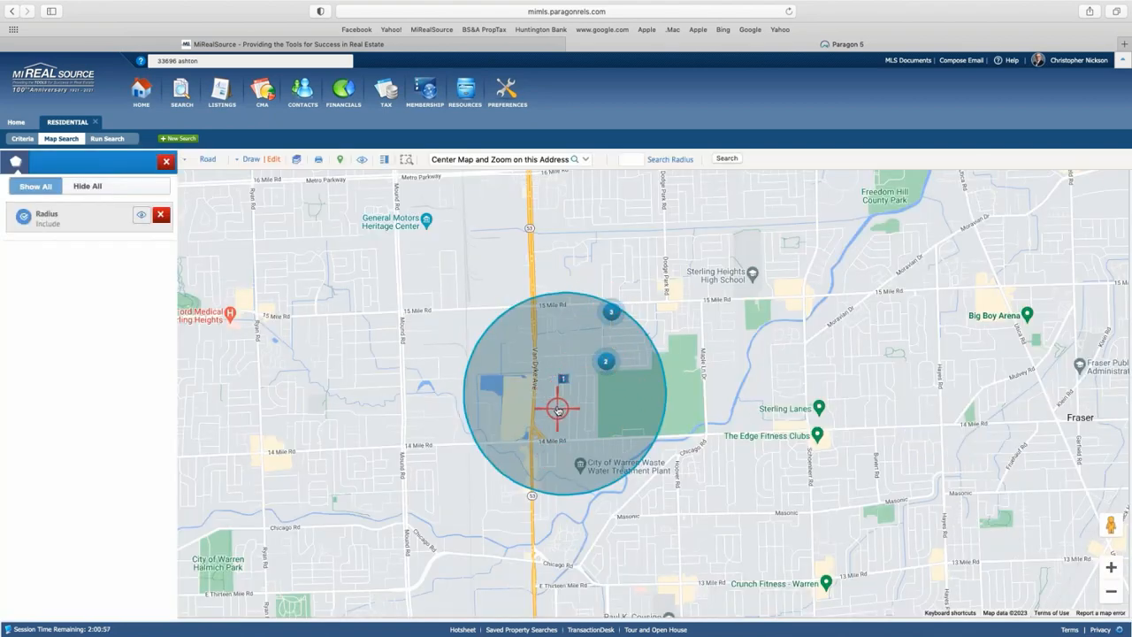
{"action": "left_click", "coordinate": [728, 160]}
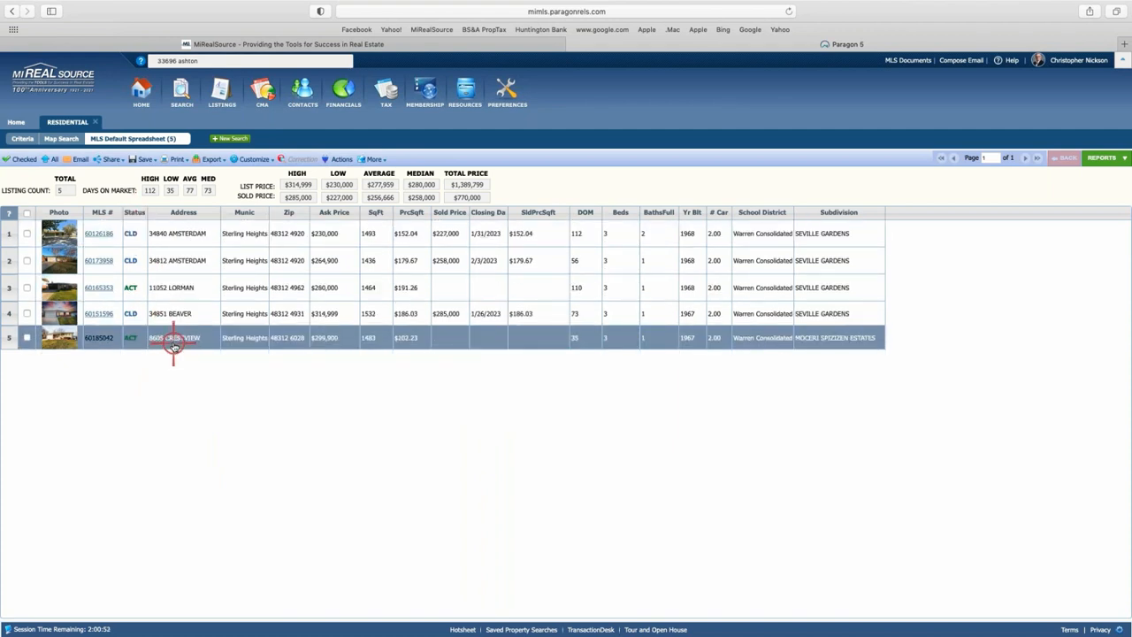
Open listing 60126186's full report and its 40-photo gallery.
{"action": "left_click", "coordinate": [100, 235]}
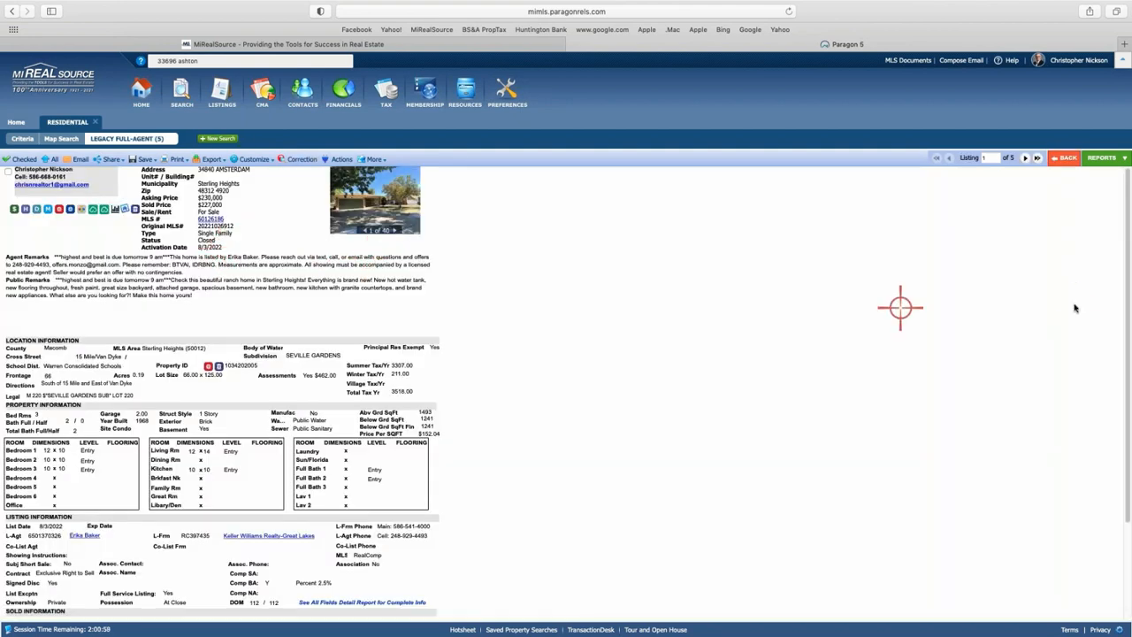
{"action": "left_click", "coordinate": [386, 195]}
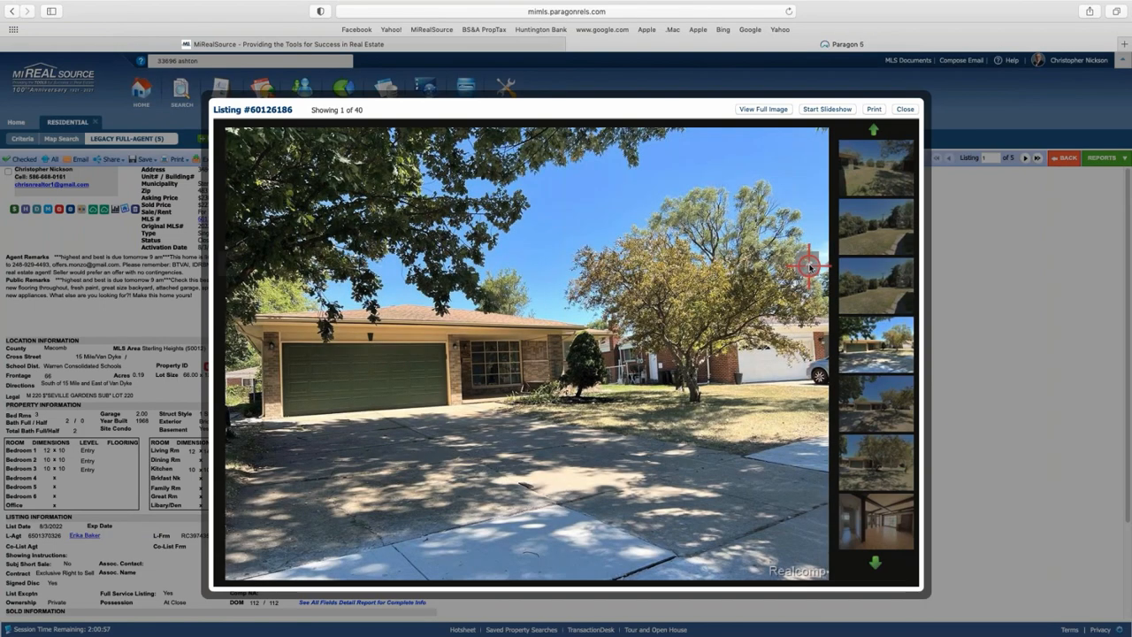
Browse forward through the first comparable's listing photos.
{"action": "left_click", "coordinate": [809, 267]}
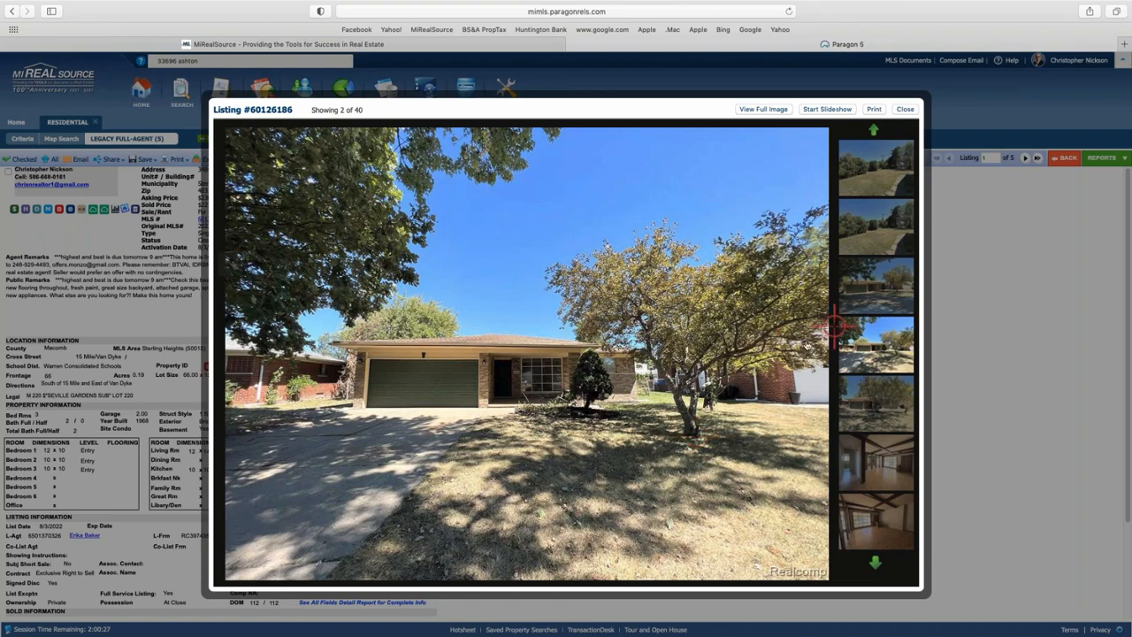
{"action": "left_click", "coordinate": [804, 258]}
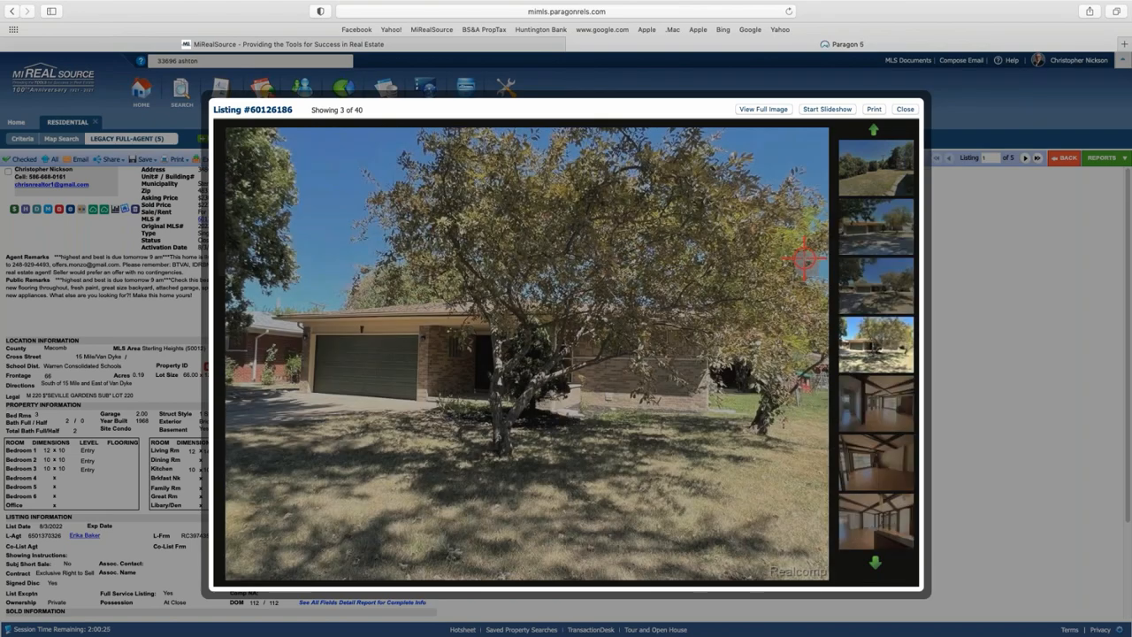
{"action": "left_click", "coordinate": [804, 258]}
{"action": "left_click", "coordinate": [805, 260]}
{"action": "left_click", "coordinate": [805, 258]}
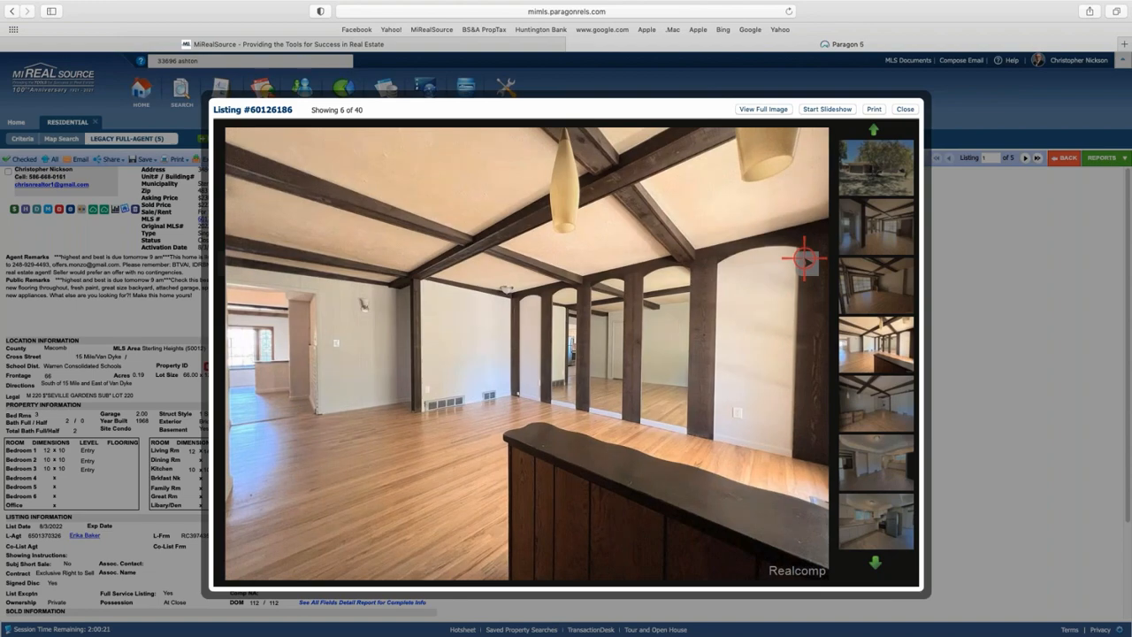
{"action": "left_click", "coordinate": [804, 258]}
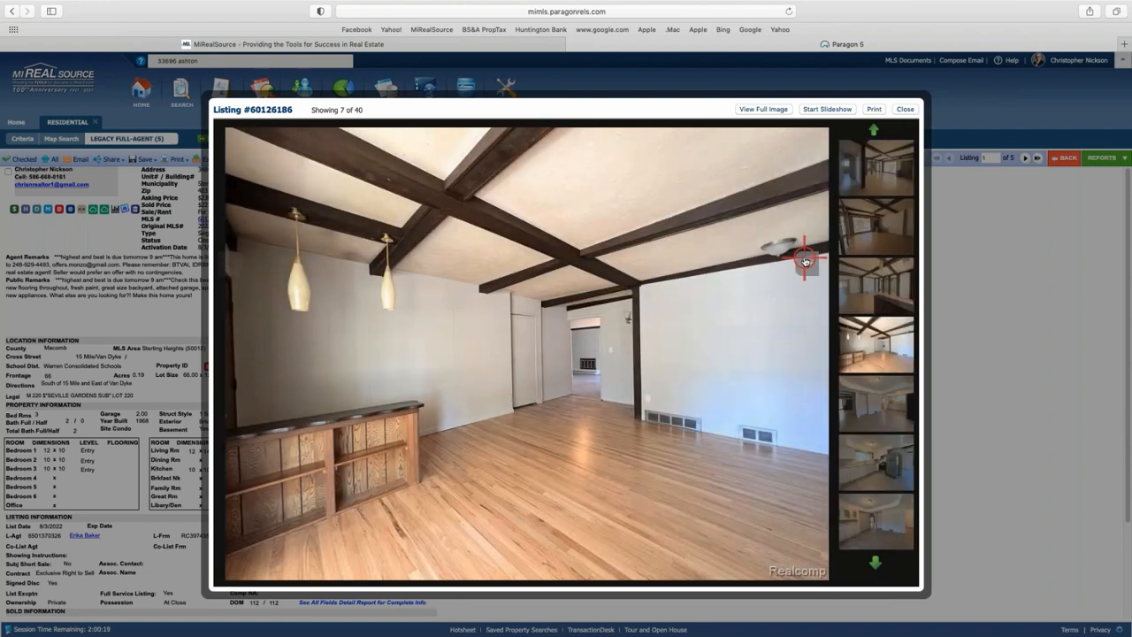
{"action": "left_click", "coordinate": [804, 259]}
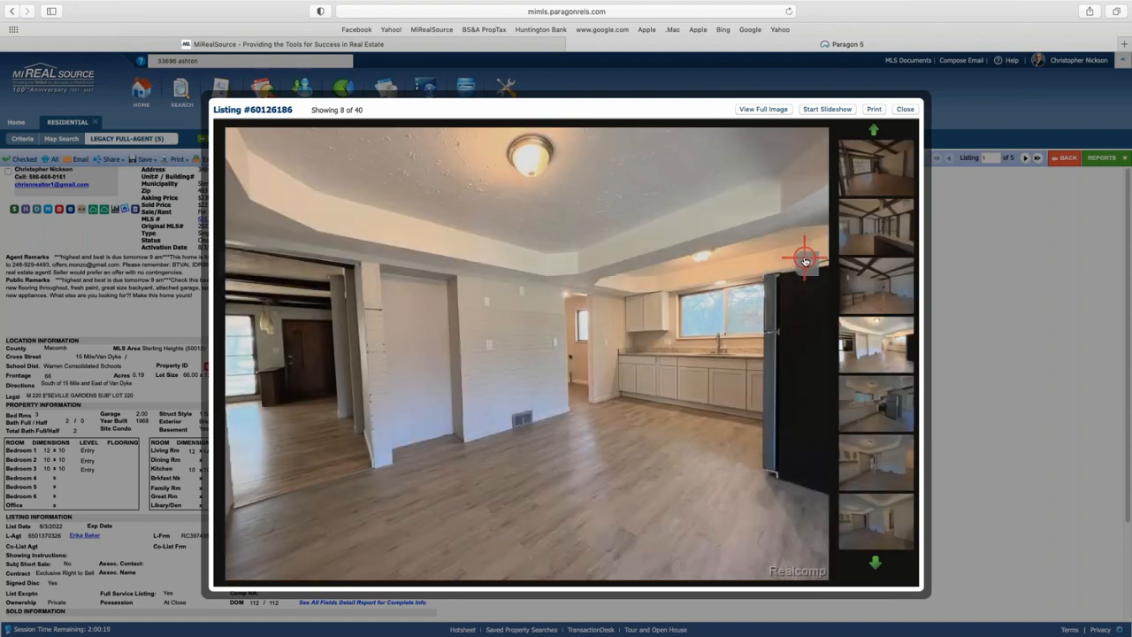
{"action": "left_click", "coordinate": [805, 259]}
{"action": "left_click", "coordinate": [805, 259]}
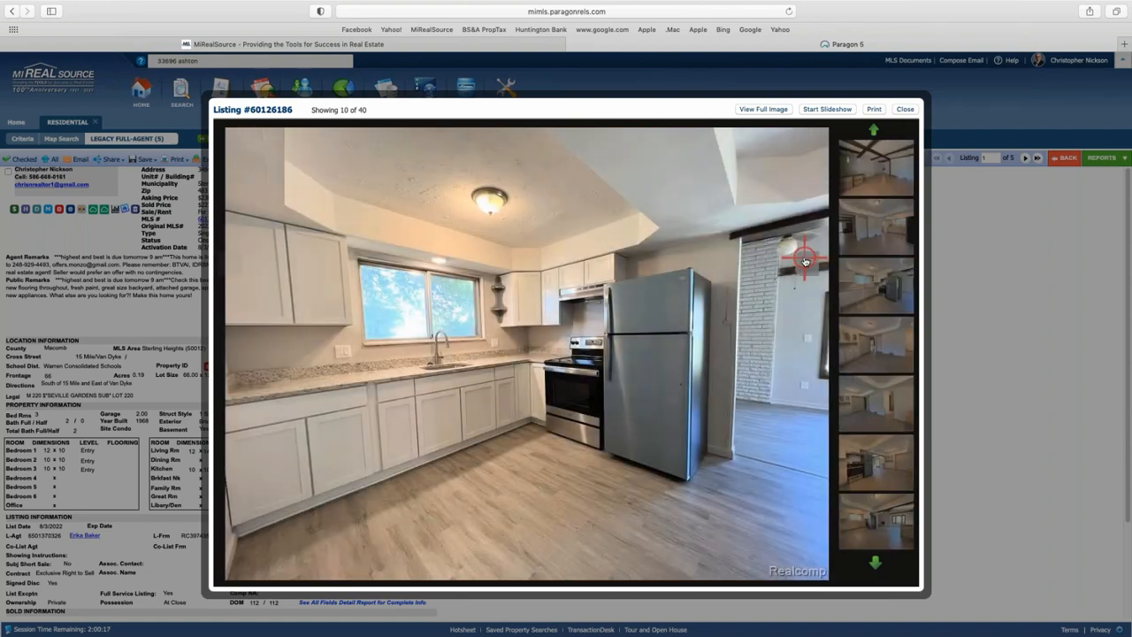
{"action": "left_click", "coordinate": [804, 259]}
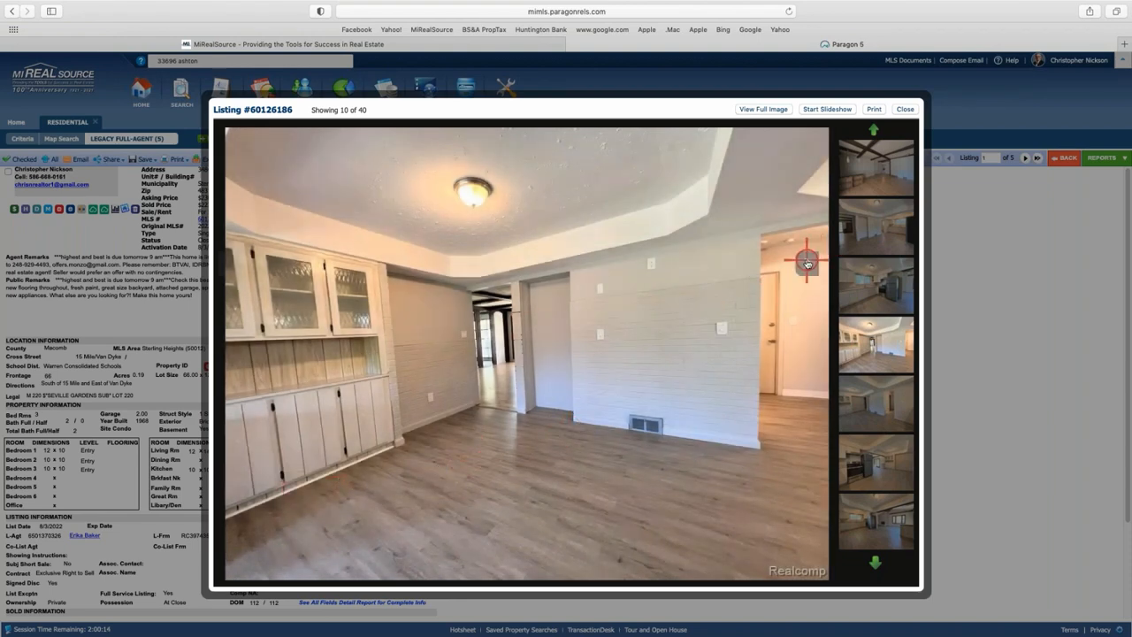
{"action": "left_click", "coordinate": [805, 260]}
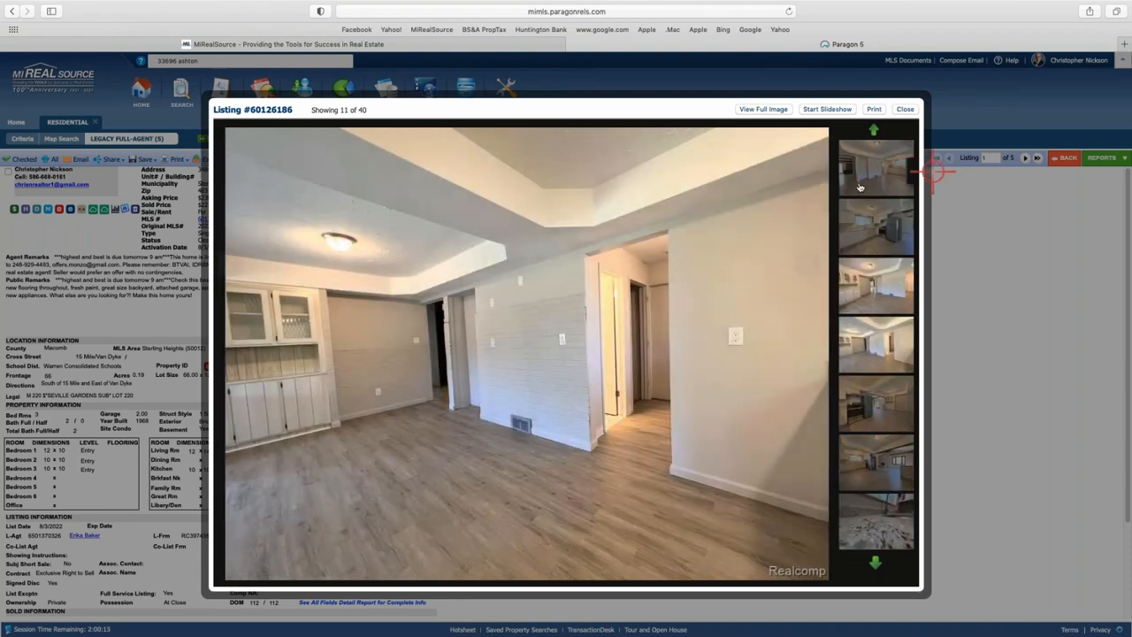
Skip ahead to the basement photos, close the gallery, and move to listing 2 of 5, 60173958.
{"action": "left_click", "coordinate": [874, 563]}
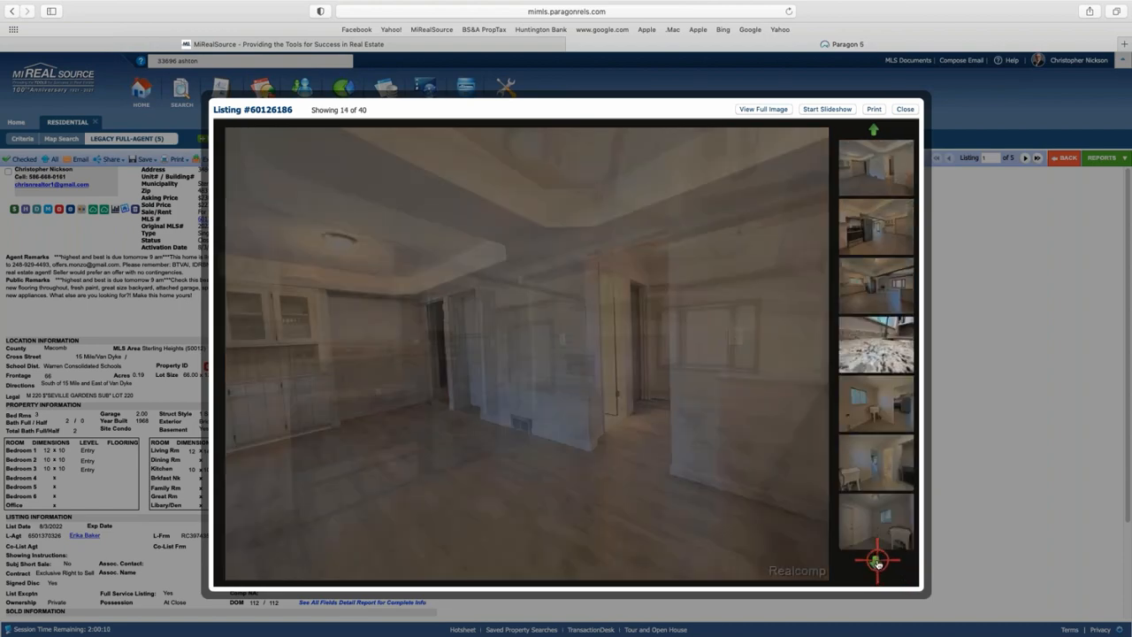
{"action": "left_click", "coordinate": [877, 563]}
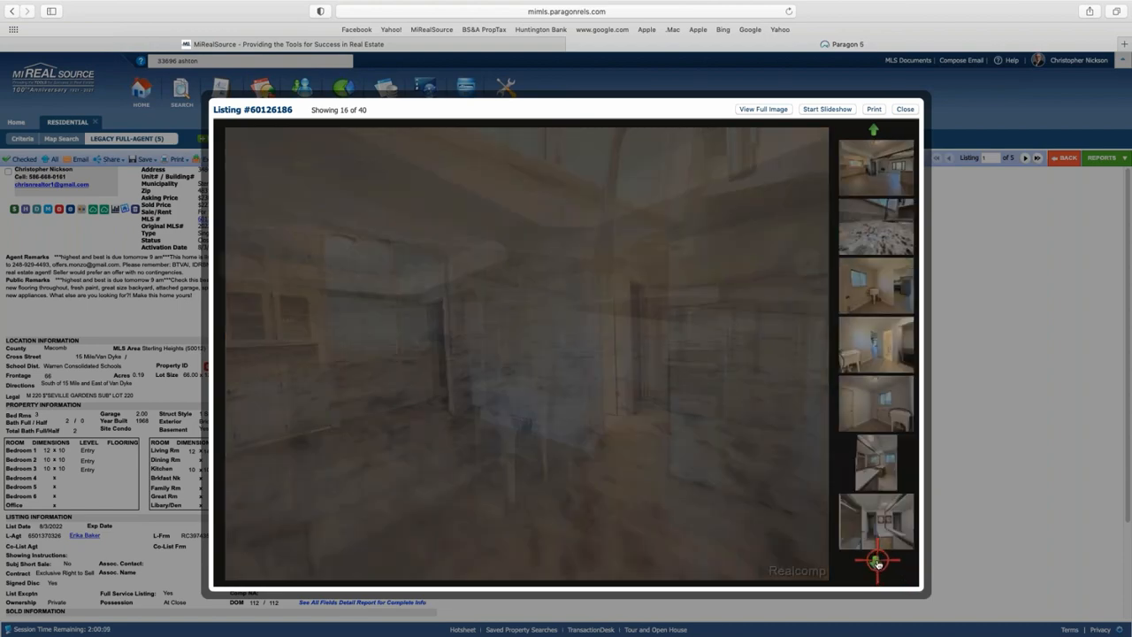
{"action": "left_click", "coordinate": [877, 563]}
{"action": "left_click", "coordinate": [877, 563]}
{"action": "left_click", "coordinate": [877, 563]}
{"action": "left_click", "coordinate": [877, 563]}
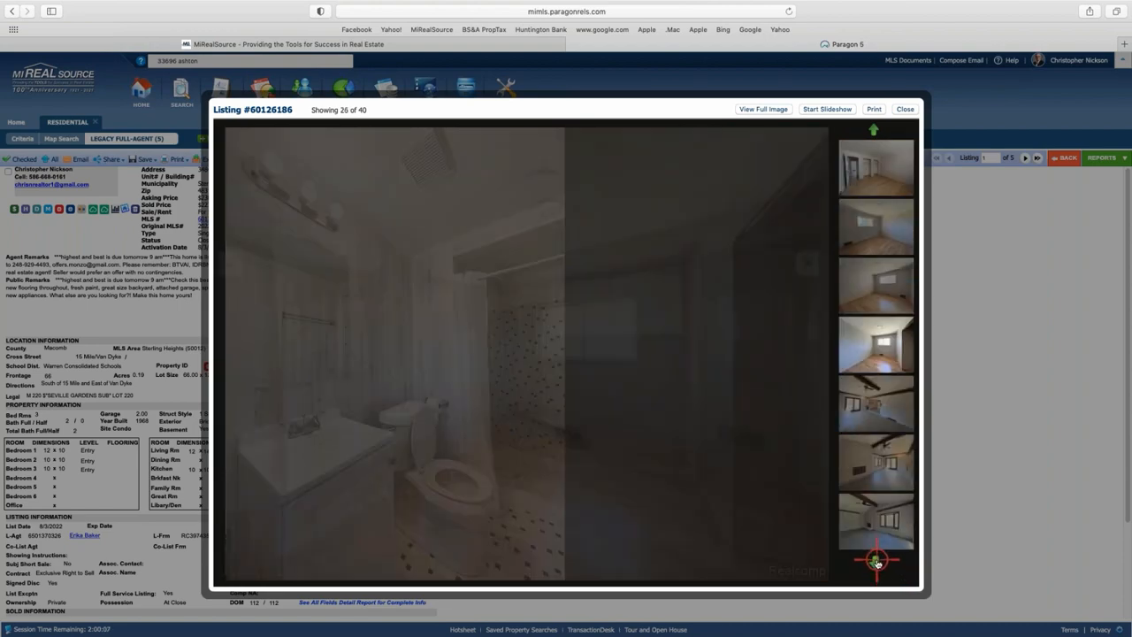
{"action": "left_click", "coordinate": [877, 563]}
{"action": "left_click", "coordinate": [877, 564]}
{"action": "left_click", "coordinate": [877, 564]}
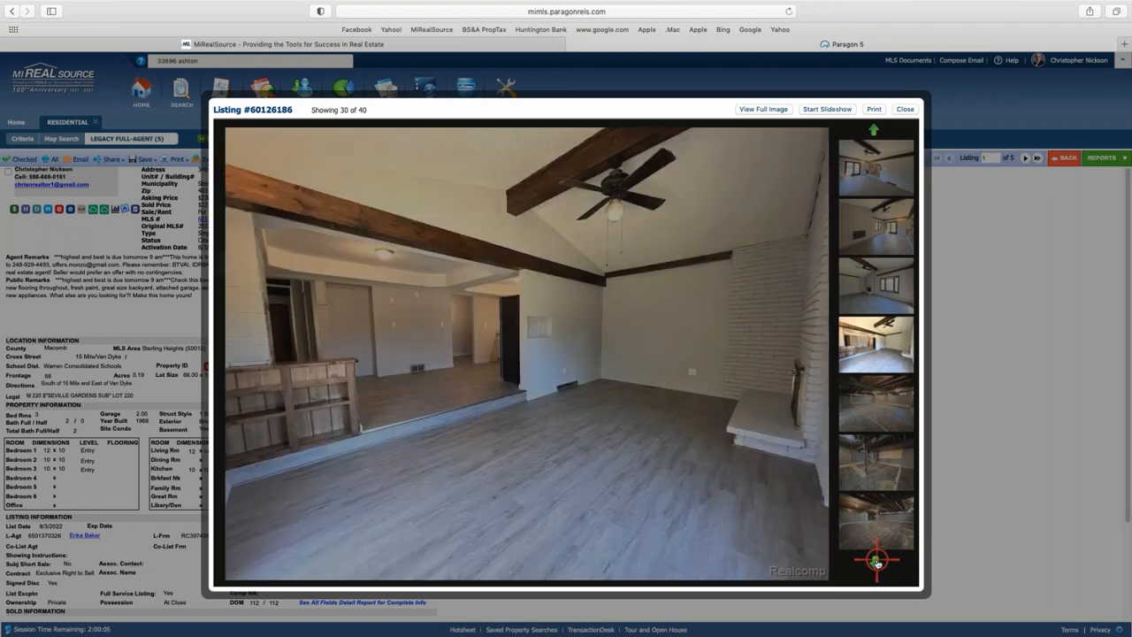
{"action": "left_click", "coordinate": [877, 563]}
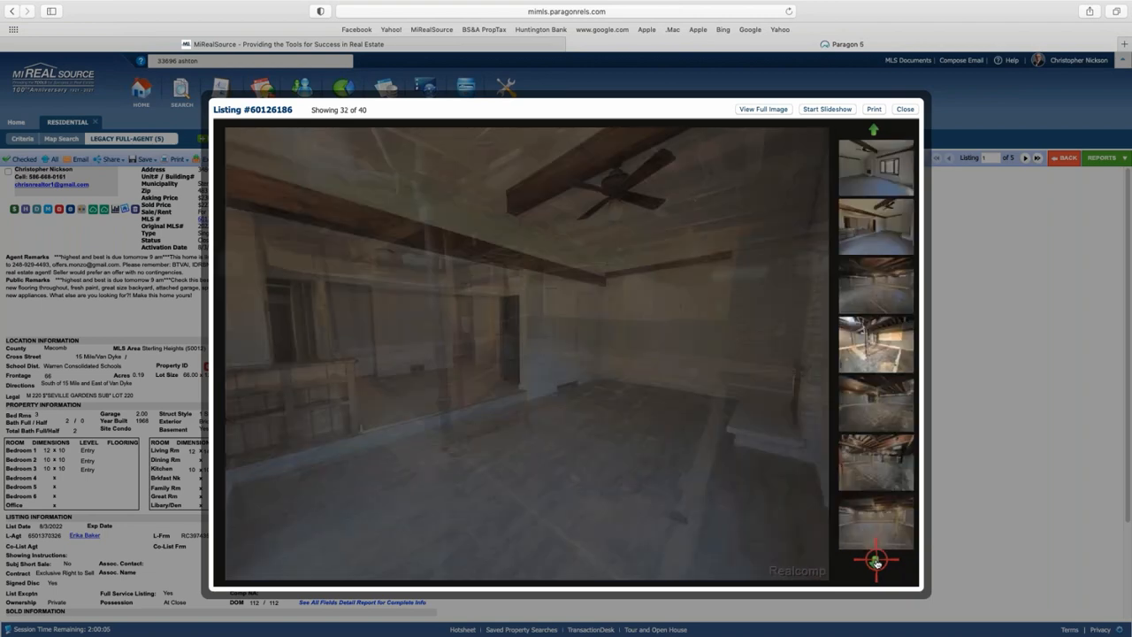
{"action": "left_click", "coordinate": [877, 564]}
{"action": "left_click", "coordinate": [877, 564]}
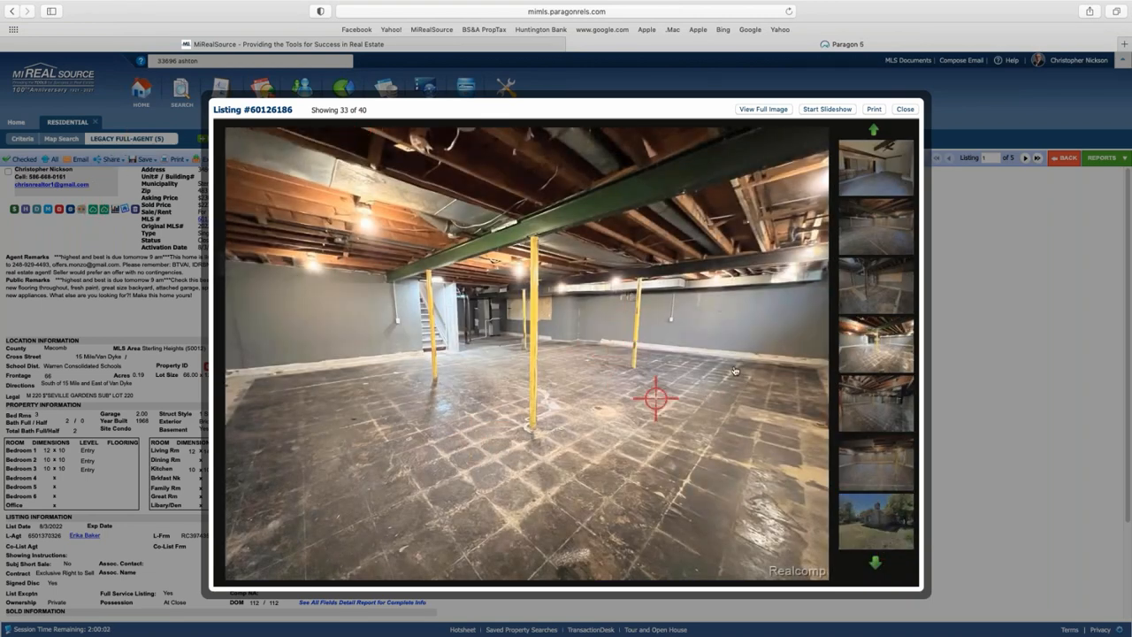
{"action": "left_click", "coordinate": [904, 109]}
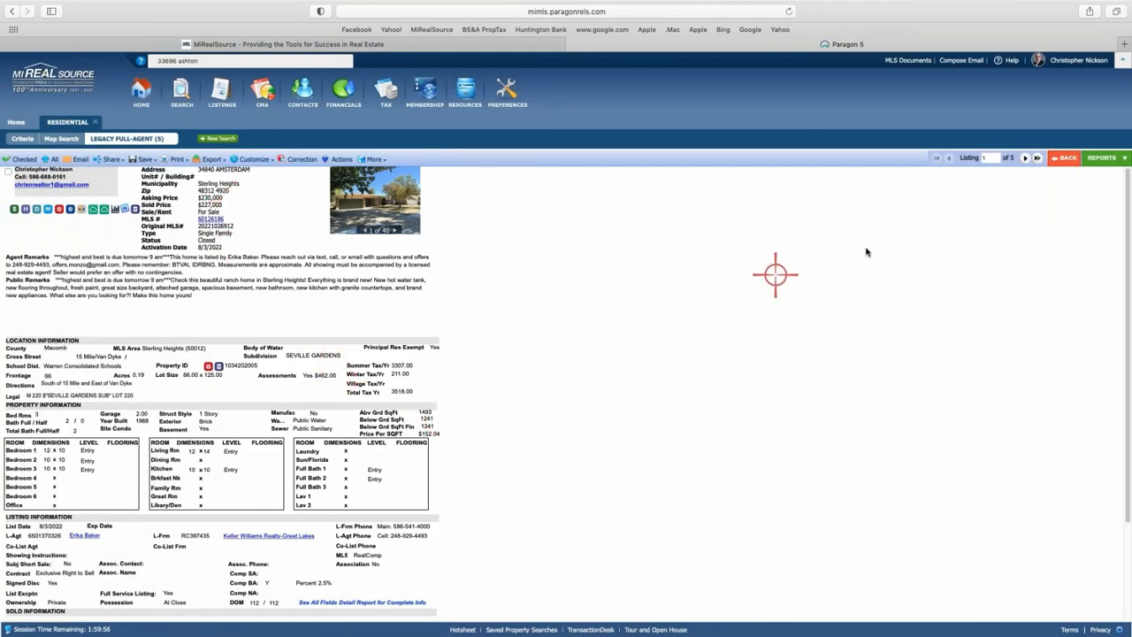
{"action": "left_click", "coordinate": [1024, 157]}
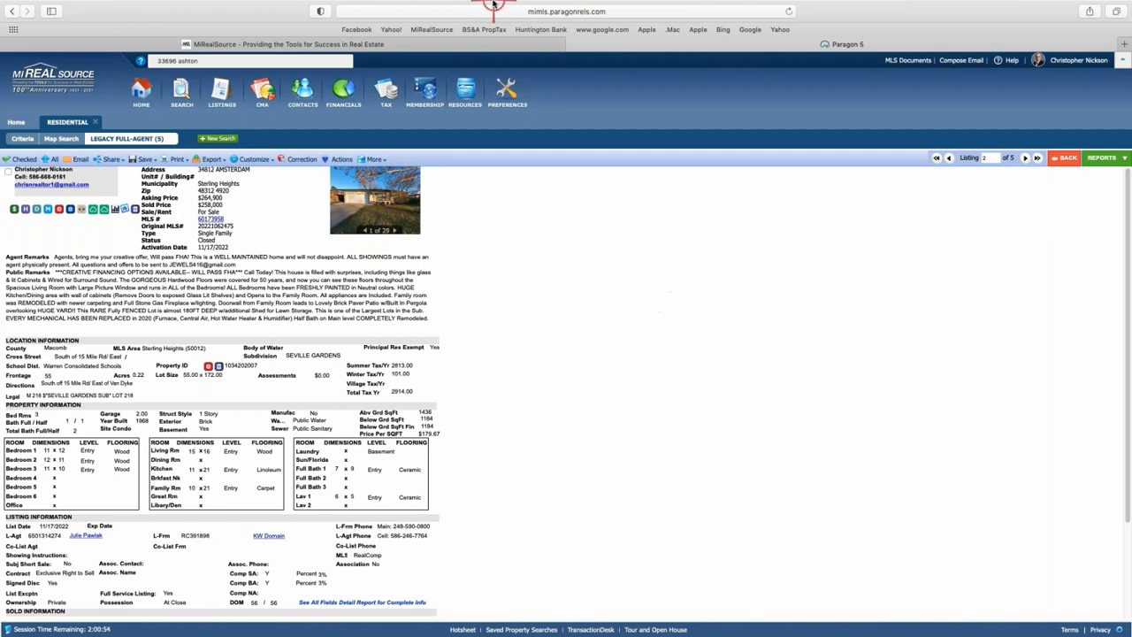
{"action": "left_click", "coordinate": [373, 194]}
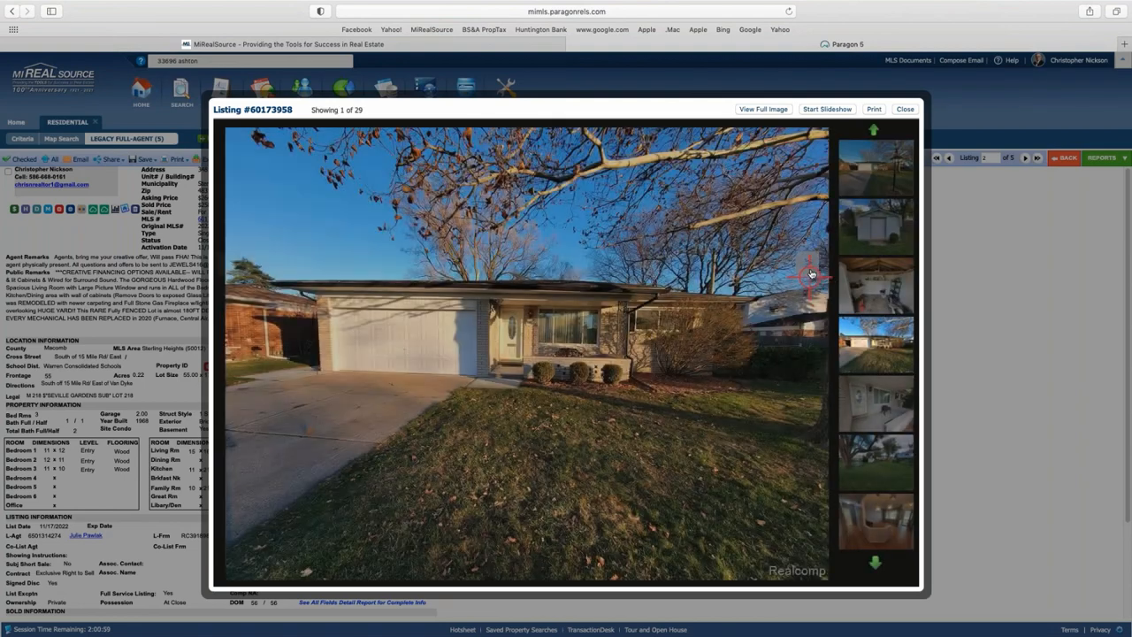
{"action": "left_click", "coordinate": [808, 268]}
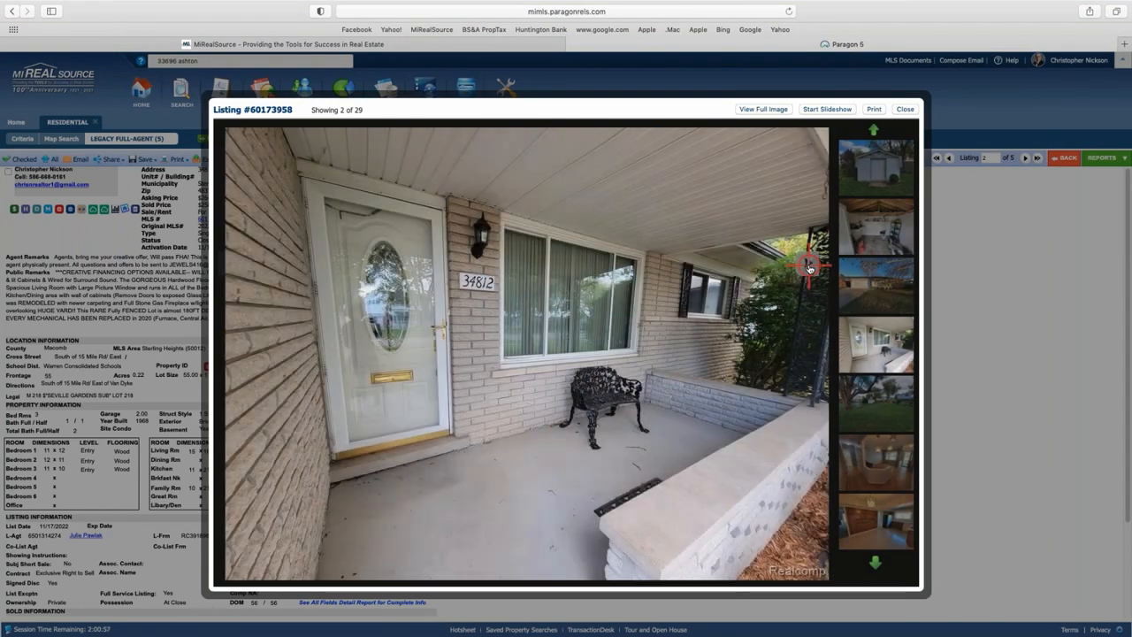
{"action": "left_click", "coordinate": [808, 268]}
{"action": "left_click", "coordinate": [808, 267]}
{"action": "left_click", "coordinate": [809, 267]}
{"action": "left_click", "coordinate": [809, 267]}
{"action": "left_click", "coordinate": [808, 265]}
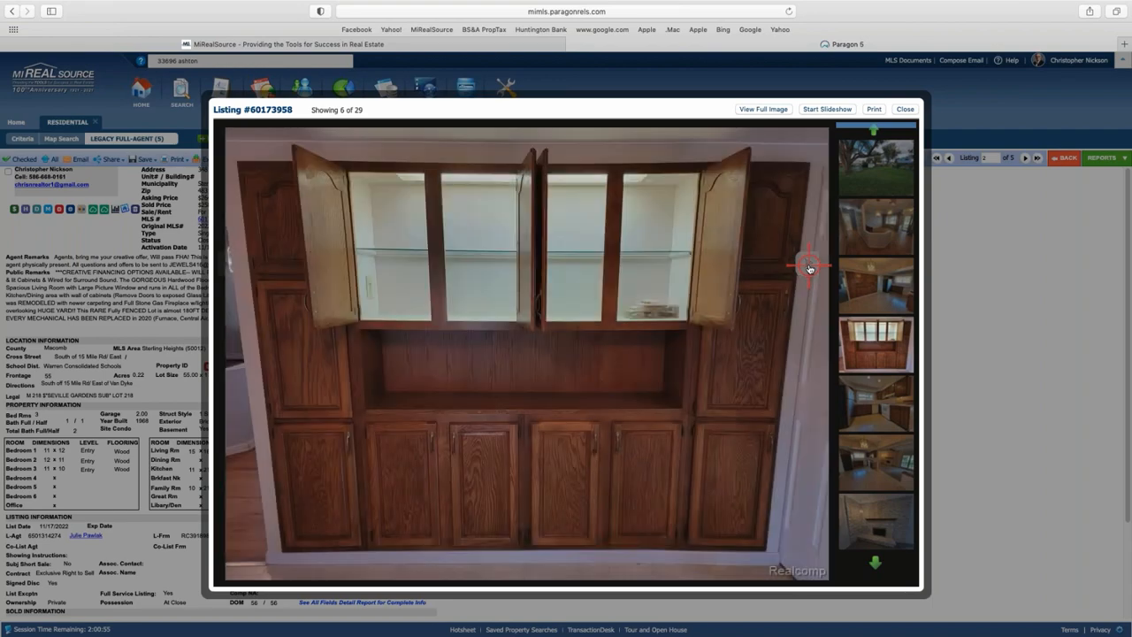
{"action": "left_click", "coordinate": [808, 266]}
{"action": "left_click", "coordinate": [807, 263]}
{"action": "left_click", "coordinate": [808, 266]}
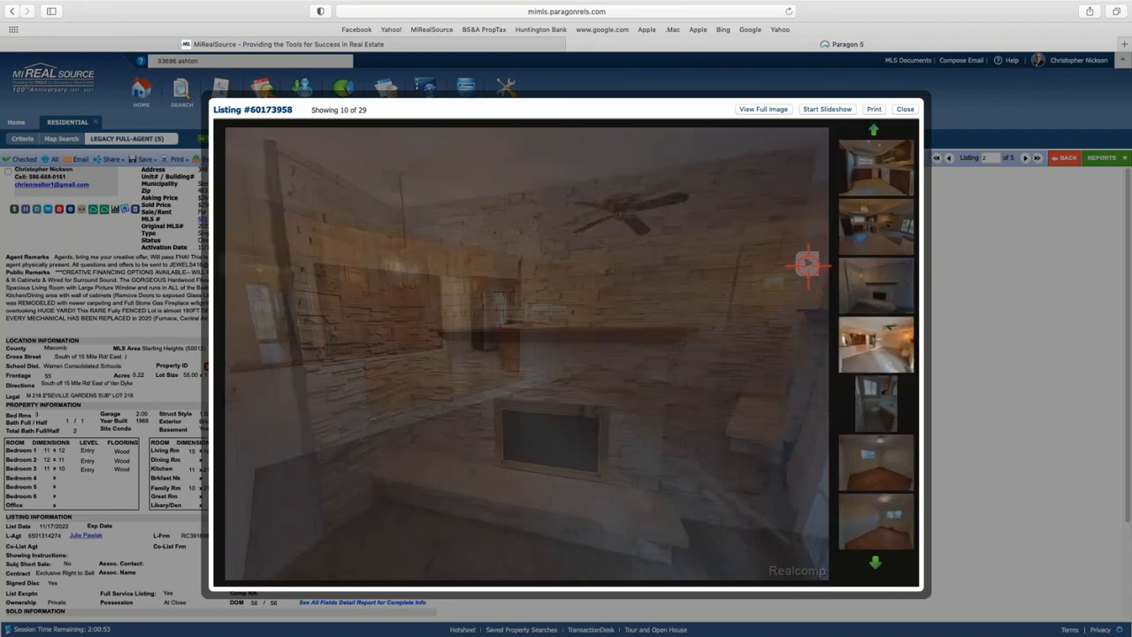
{"action": "left_click", "coordinate": [808, 267]}
{"action": "left_click", "coordinate": [807, 269]}
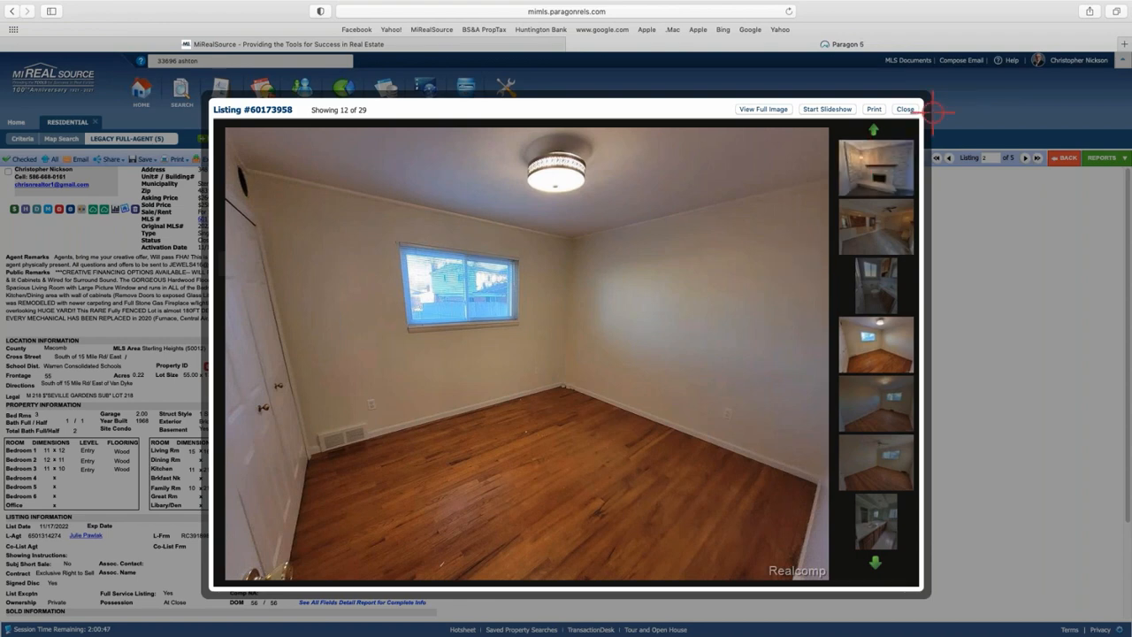
{"action": "left_click", "coordinate": [906, 108]}
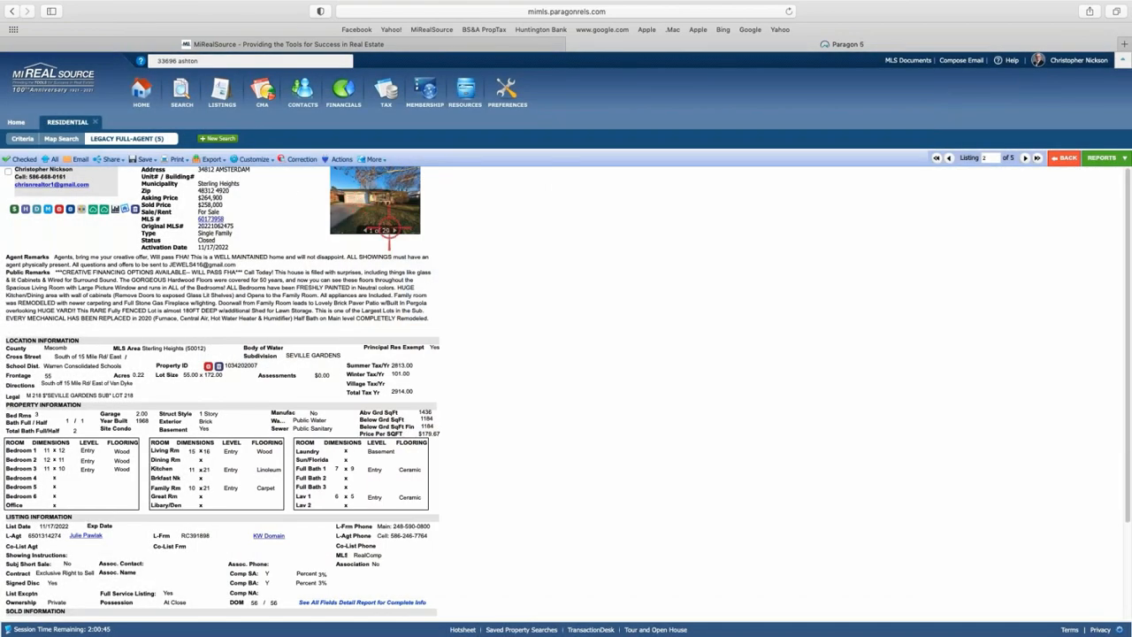
{"action": "left_click", "coordinate": [1025, 157]}
Go back to the five-listing spreadsheet and check all five comparables.
{"action": "left_click", "coordinate": [1064, 158]}
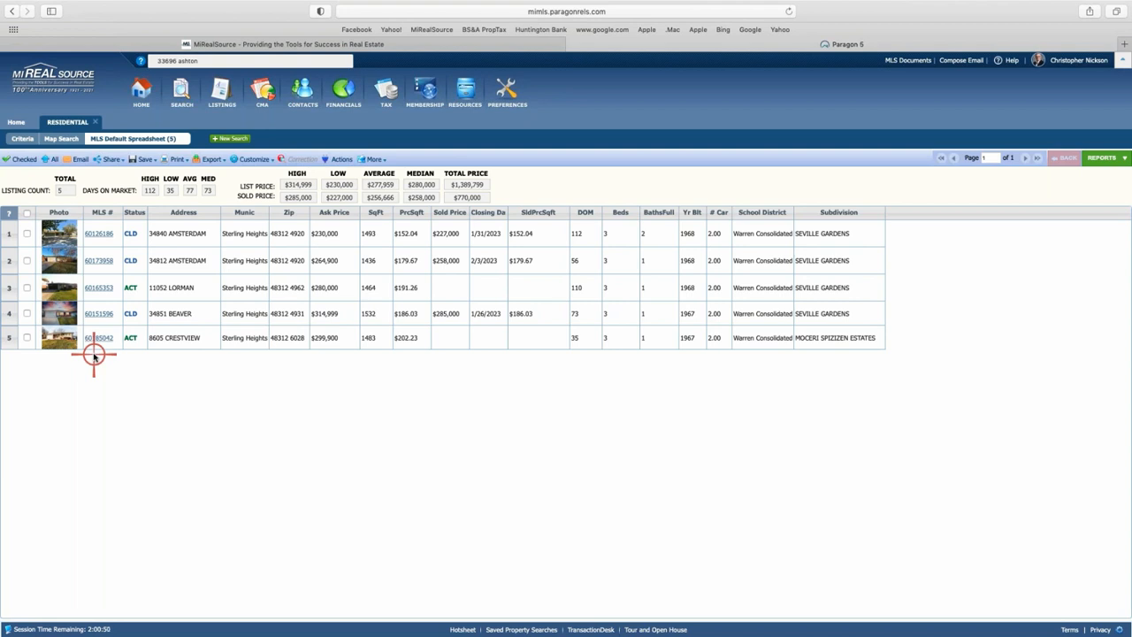
{"action": "left_click", "coordinate": [27, 213]}
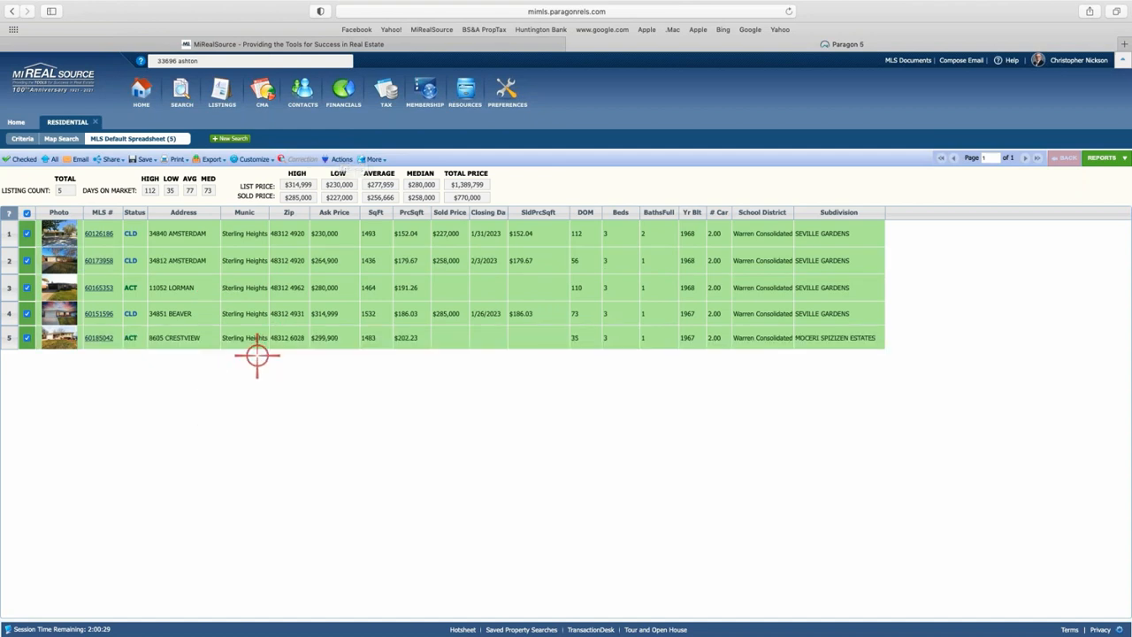
From the Reports list's CMA group, show the checked comparables as CMA Quick View.
{"action": "left_click", "coordinate": [1107, 159]}
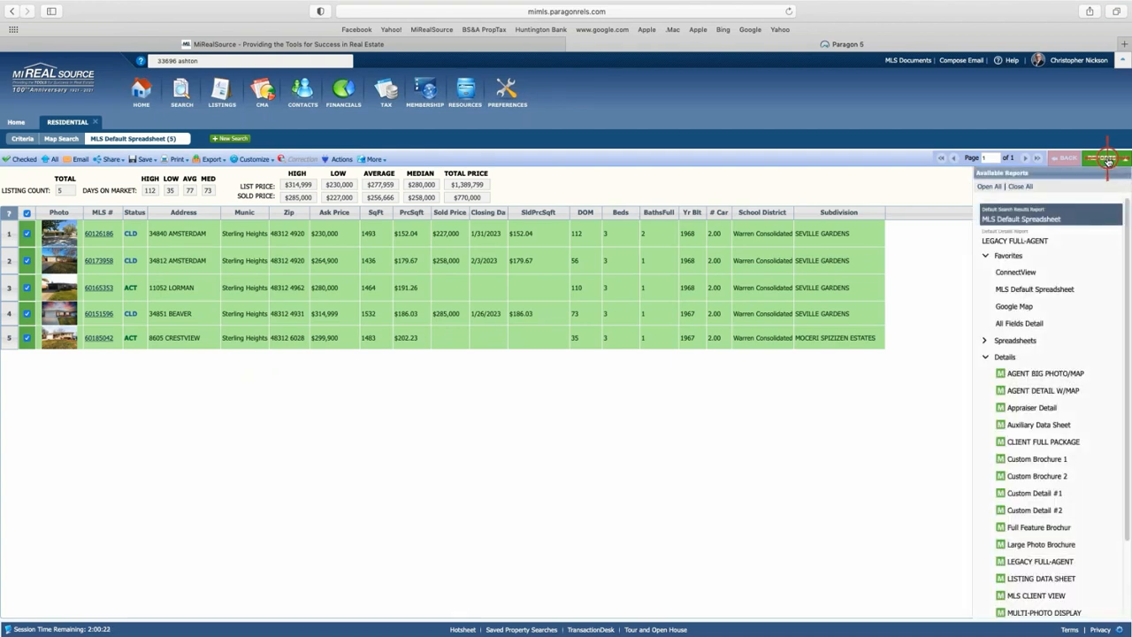
{"action": "left_click", "coordinate": [984, 357]}
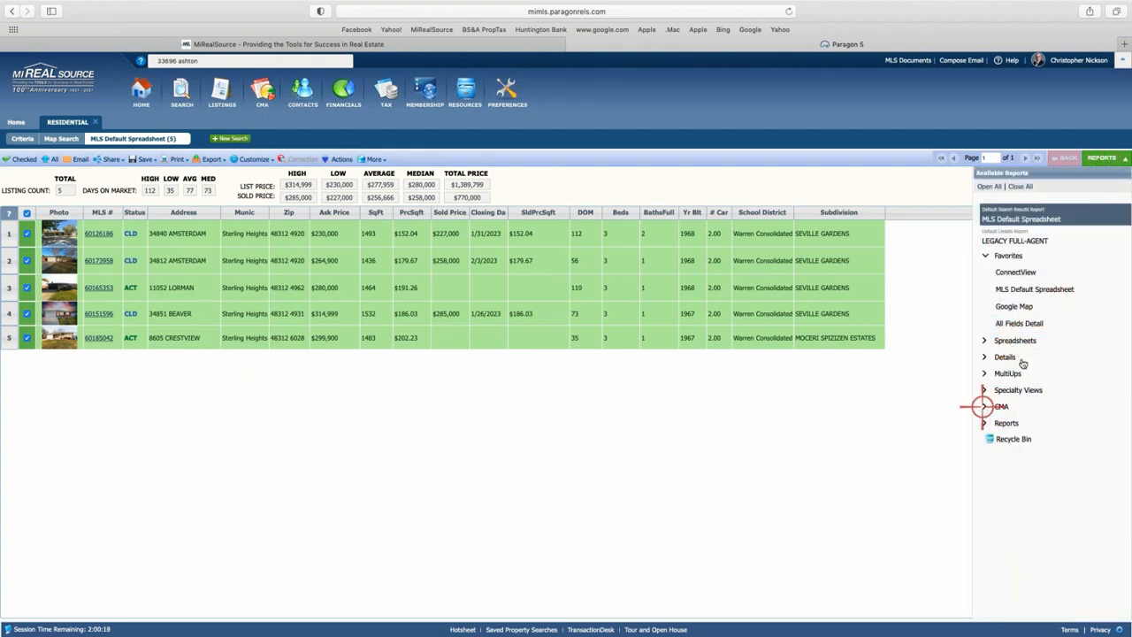
{"action": "left_click", "coordinate": [985, 407]}
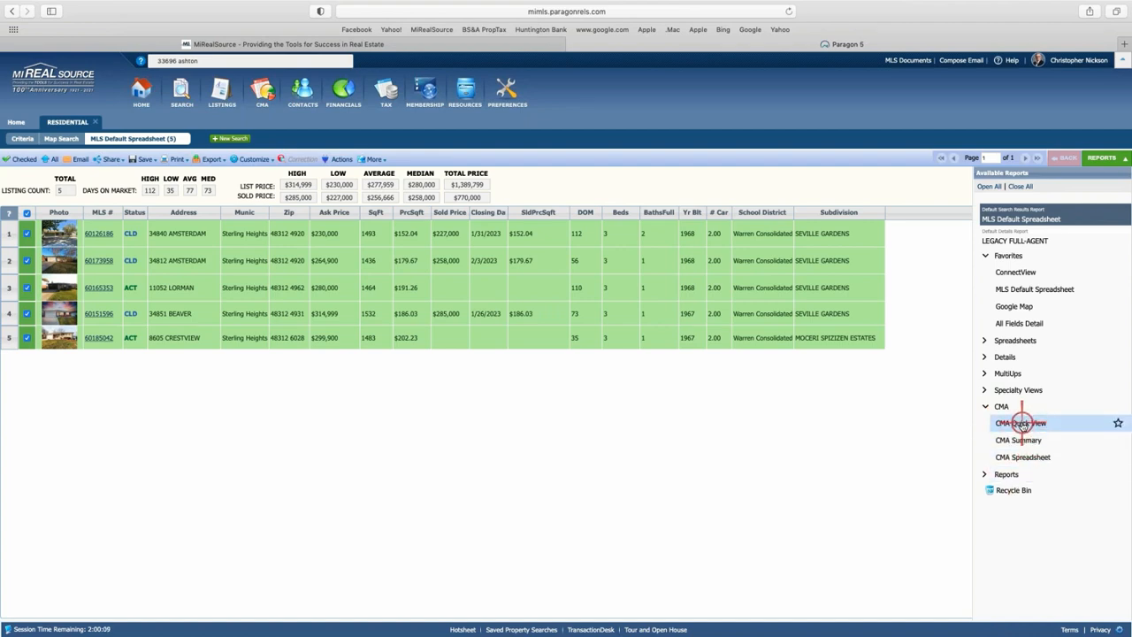
{"action": "left_click", "coordinate": [1021, 422]}
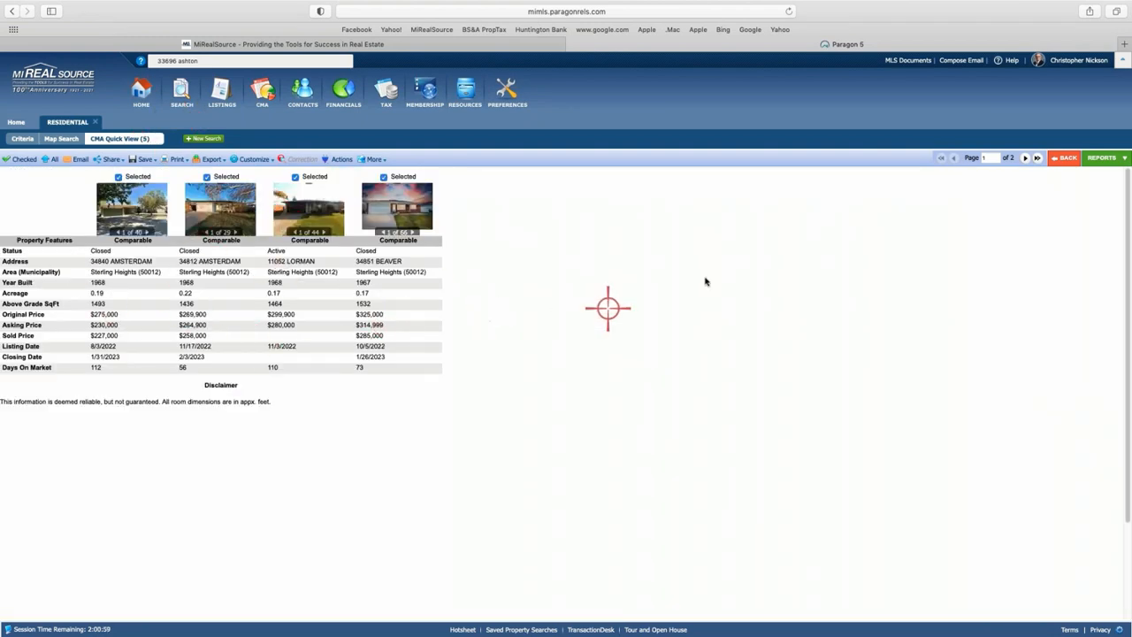
Page to the fifth comparable in Quick View, then switch to the CMA Spreadsheet report.
{"action": "left_click", "coordinate": [1102, 158]}
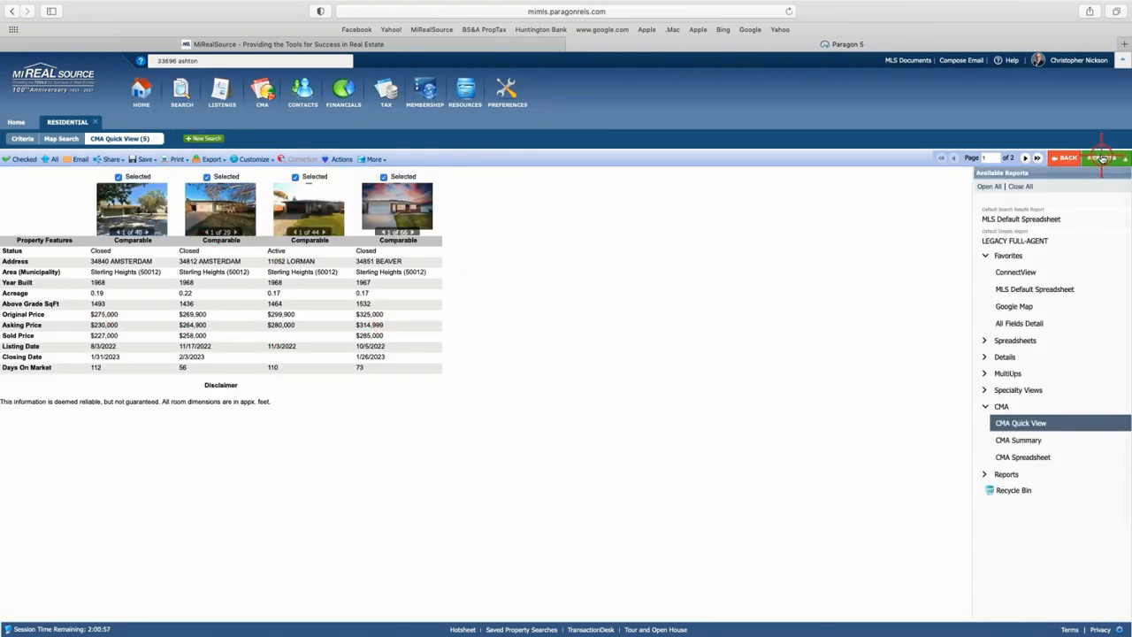
{"action": "left_click", "coordinate": [1102, 157]}
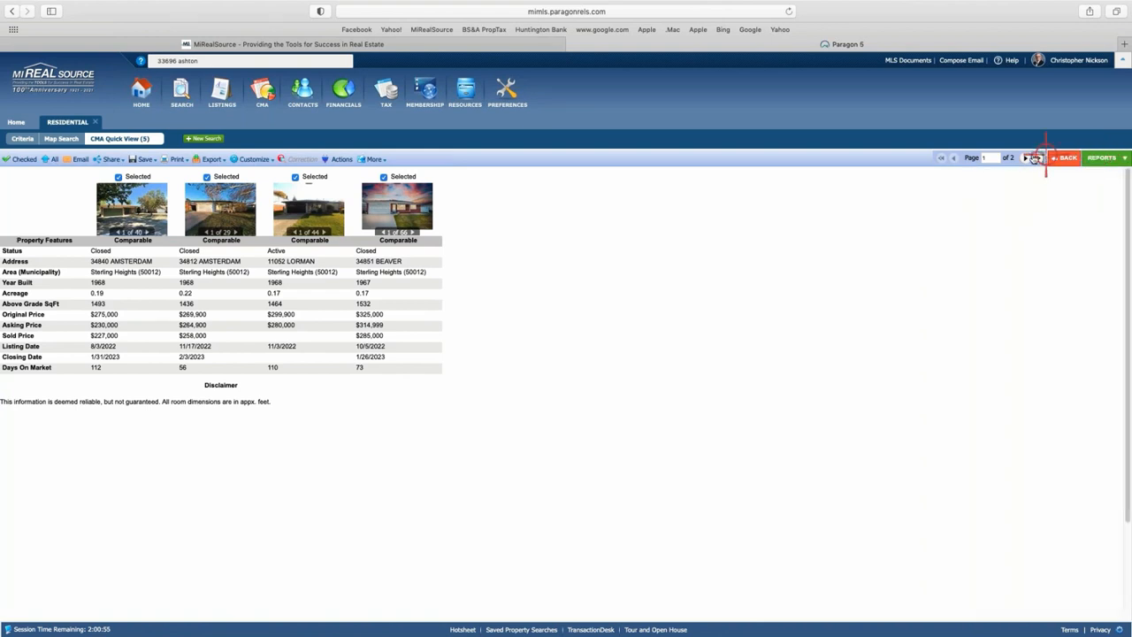
{"action": "left_click", "coordinate": [1023, 158]}
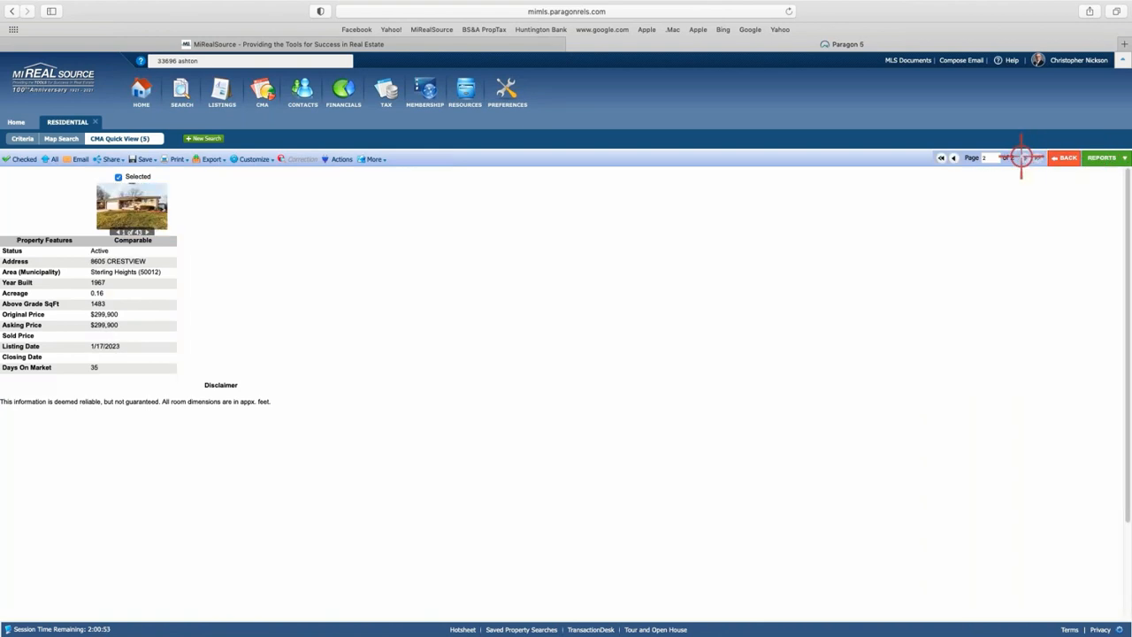
{"action": "left_click", "coordinate": [1099, 158]}
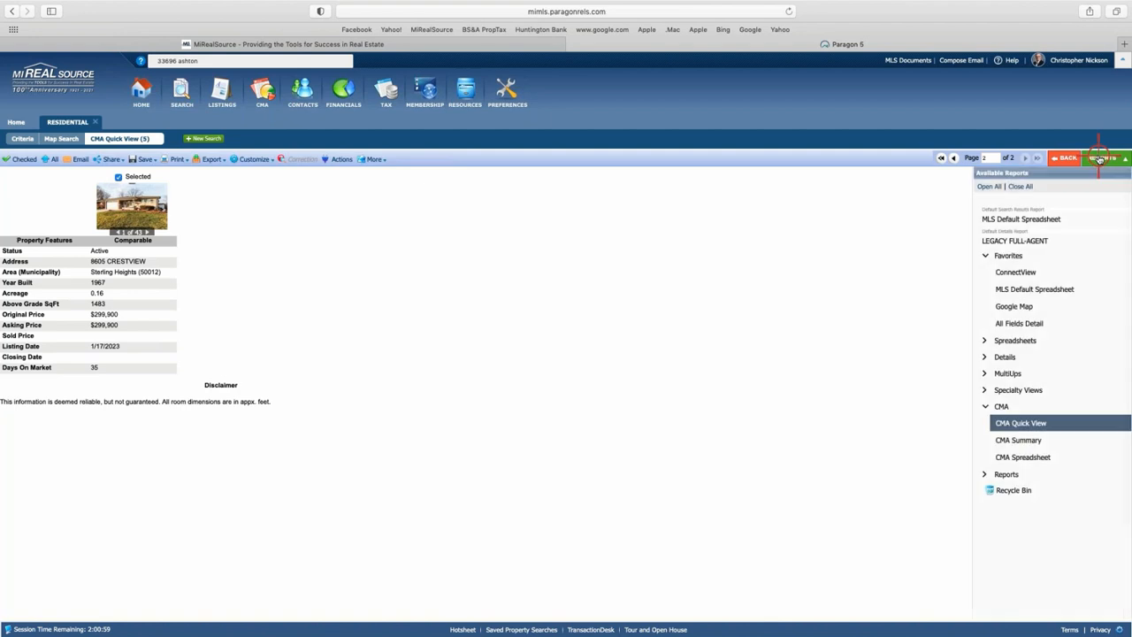
{"action": "left_click", "coordinate": [1025, 456]}
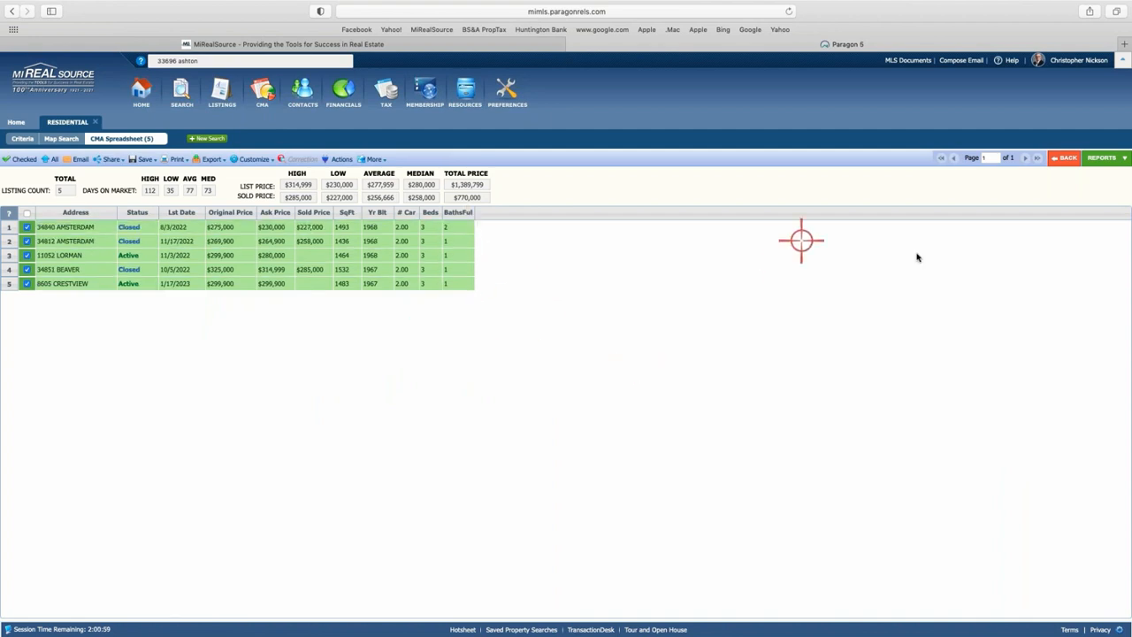
Display the CMA Summary report for the five checked comparables from the Reports list.
{"action": "left_click", "coordinate": [1102, 158]}
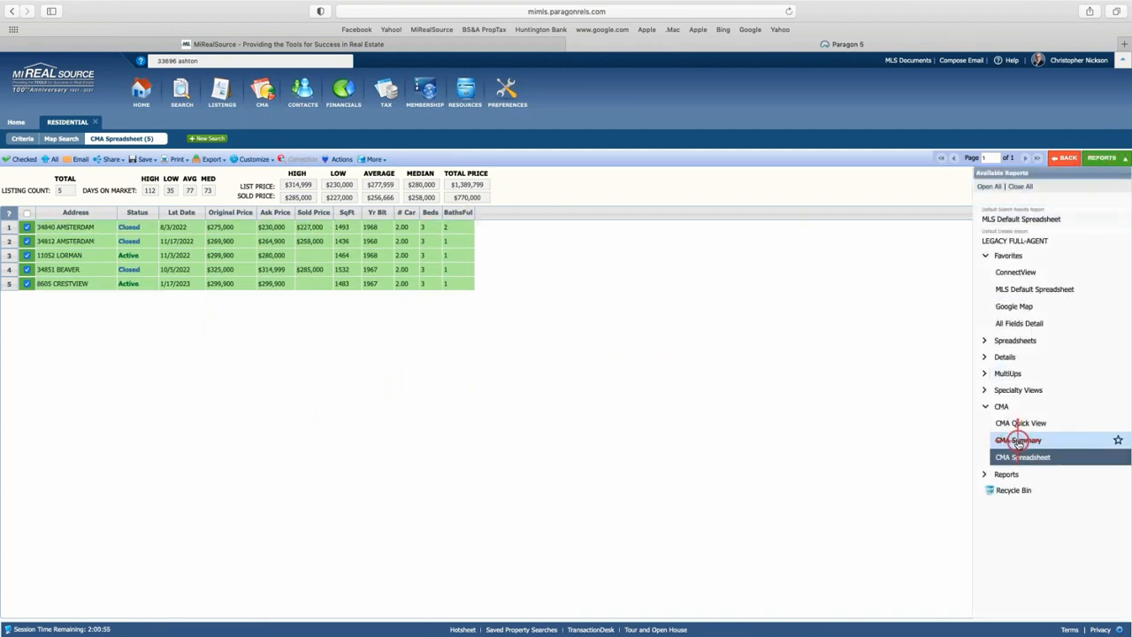
{"action": "left_click", "coordinate": [1017, 440]}
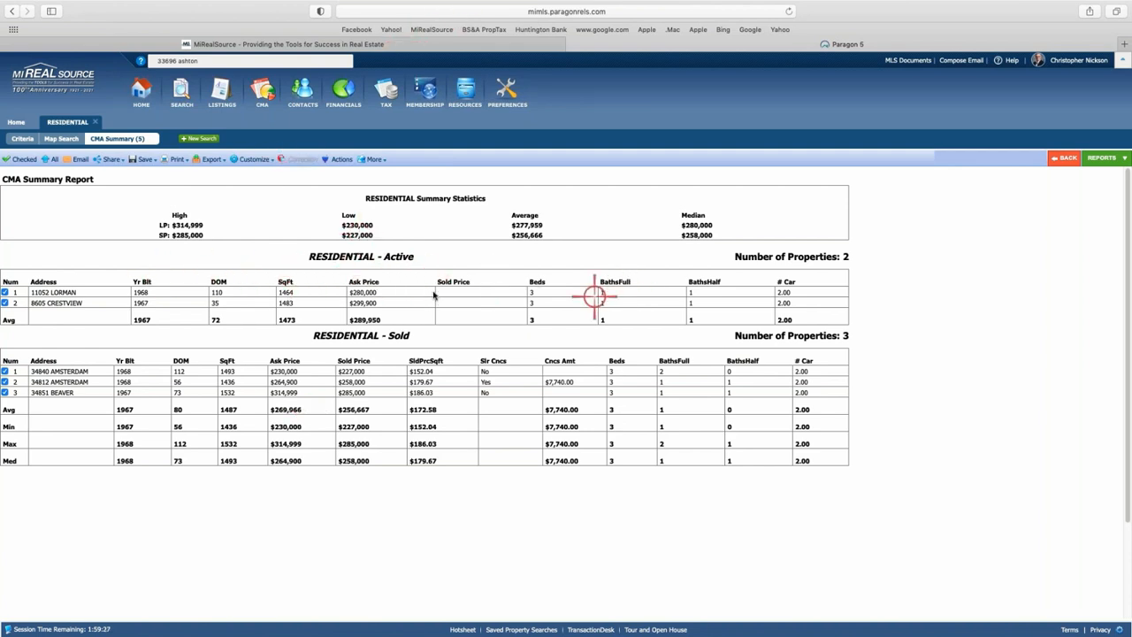
Open and cancel the CMA Summary field preferences twice without changes, then return to the CMA Spreadsheet.
{"action": "left_click", "coordinate": [253, 159]}
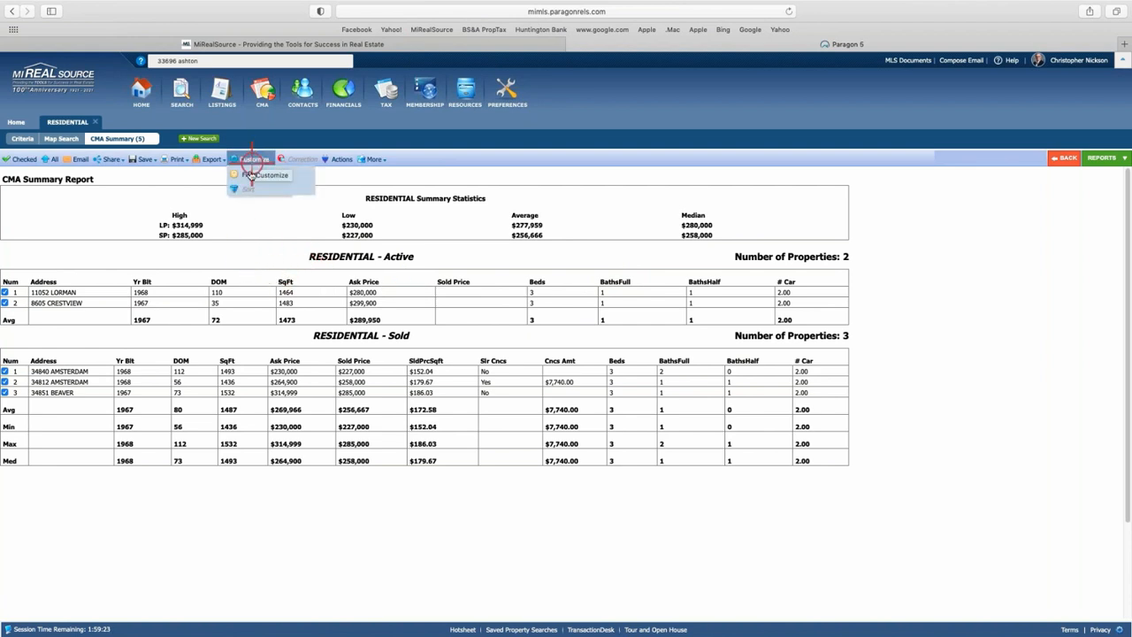
{"action": "left_click", "coordinate": [249, 175]}
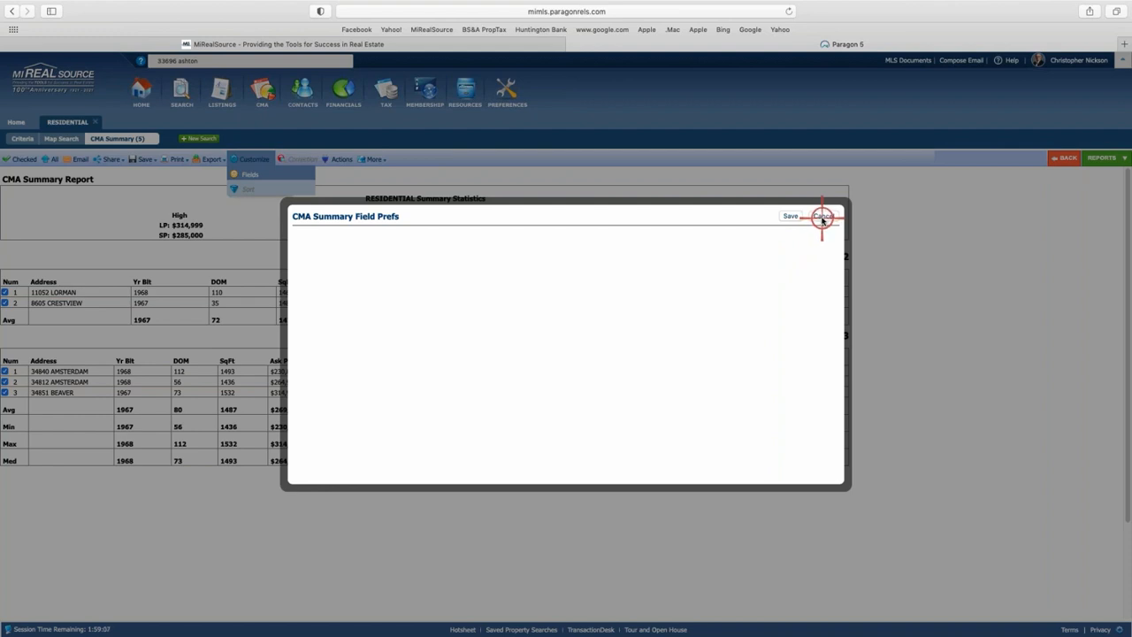
{"action": "left_click", "coordinate": [822, 217]}
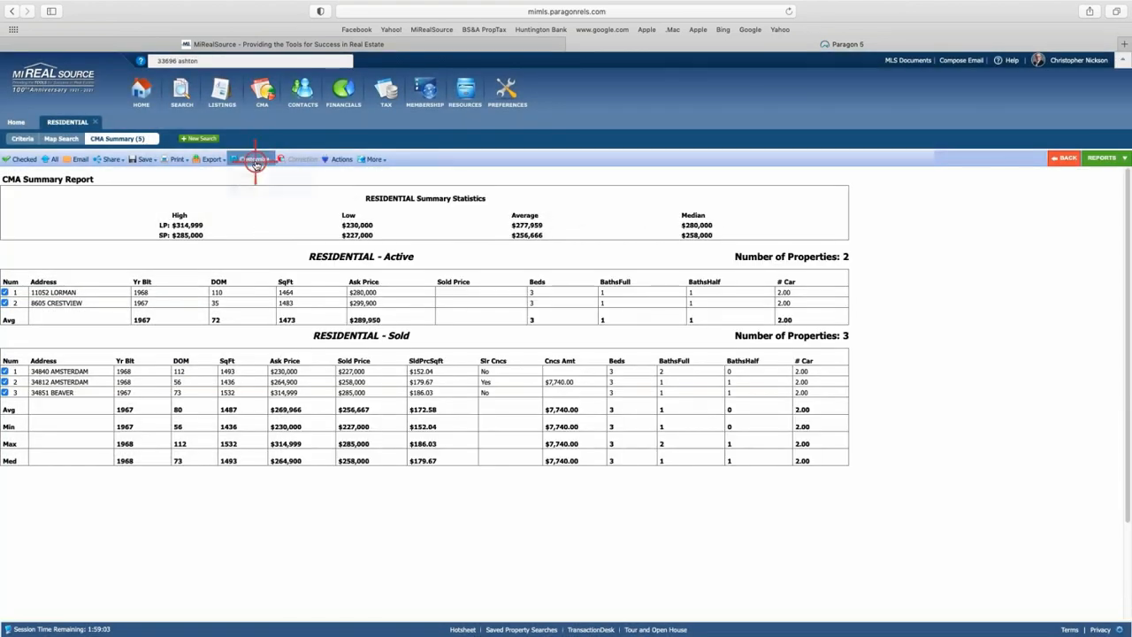
{"action": "left_click", "coordinate": [252, 159]}
{"action": "left_click", "coordinate": [251, 175]}
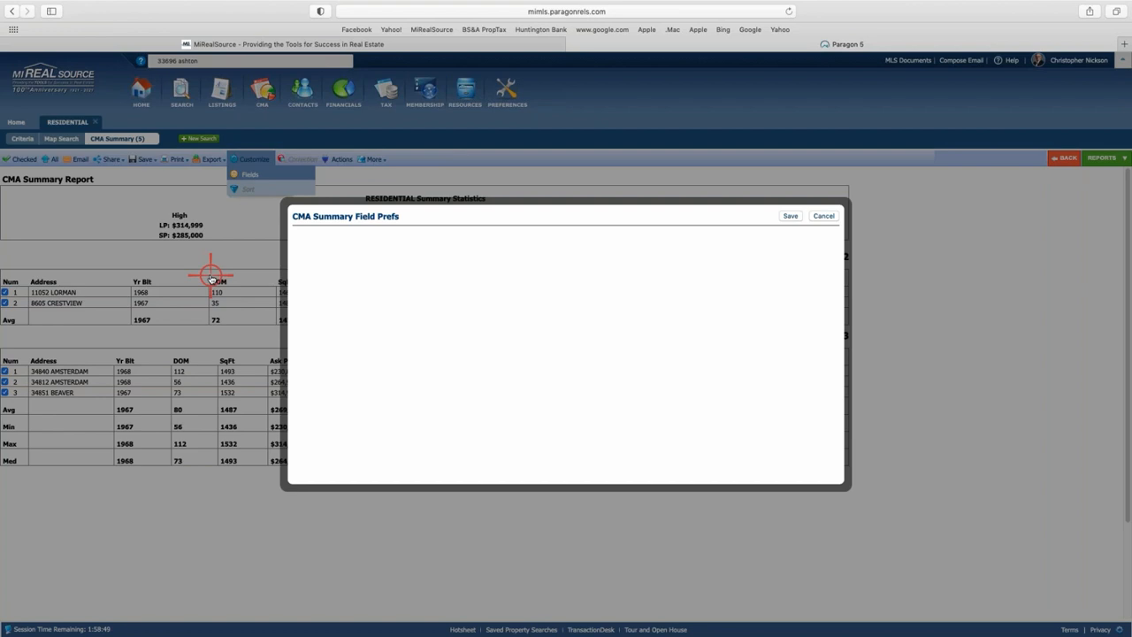
{"action": "left_click", "coordinate": [822, 218]}
{"action": "left_click", "coordinate": [822, 218]}
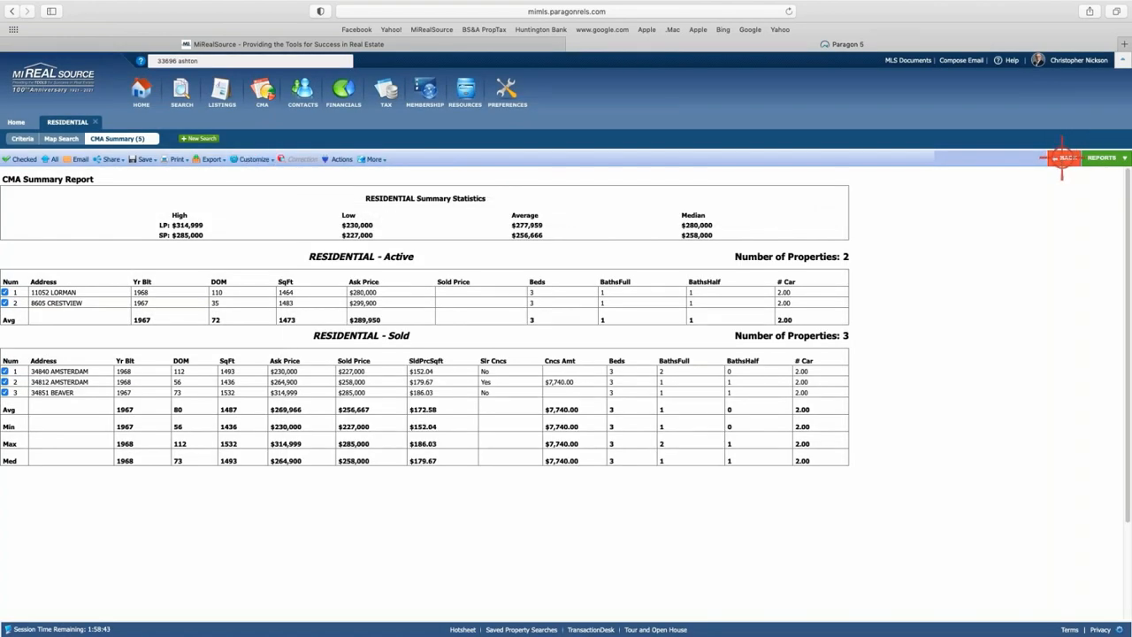
{"action": "left_click", "coordinate": [1063, 157]}
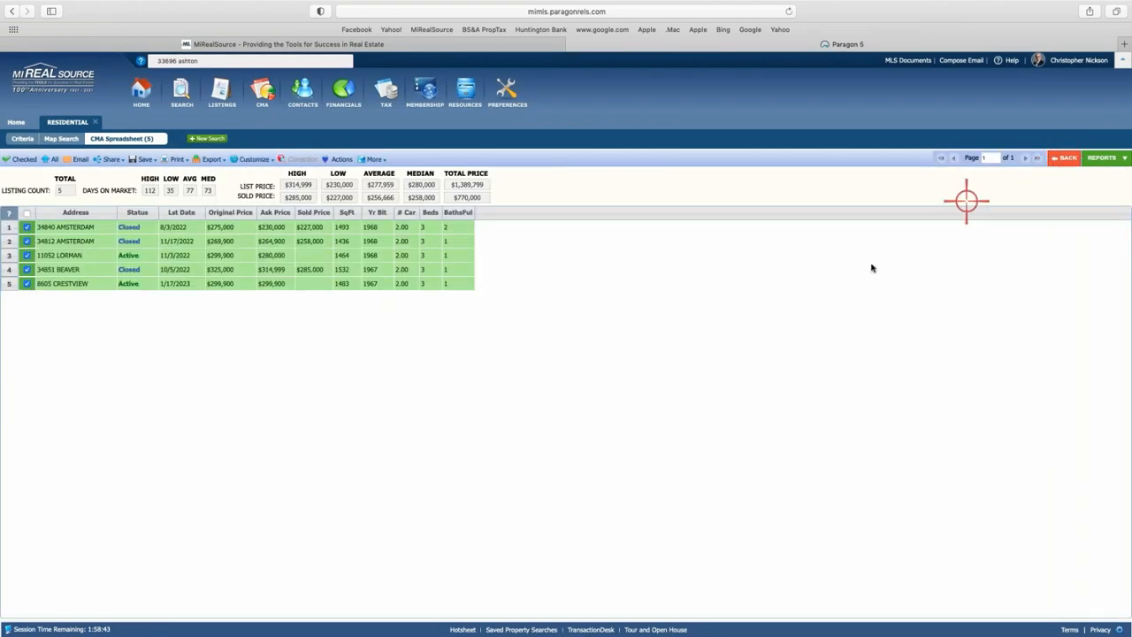
Reopen the CMA Summary report and its field preferences.
{"action": "left_click", "coordinate": [1101, 157]}
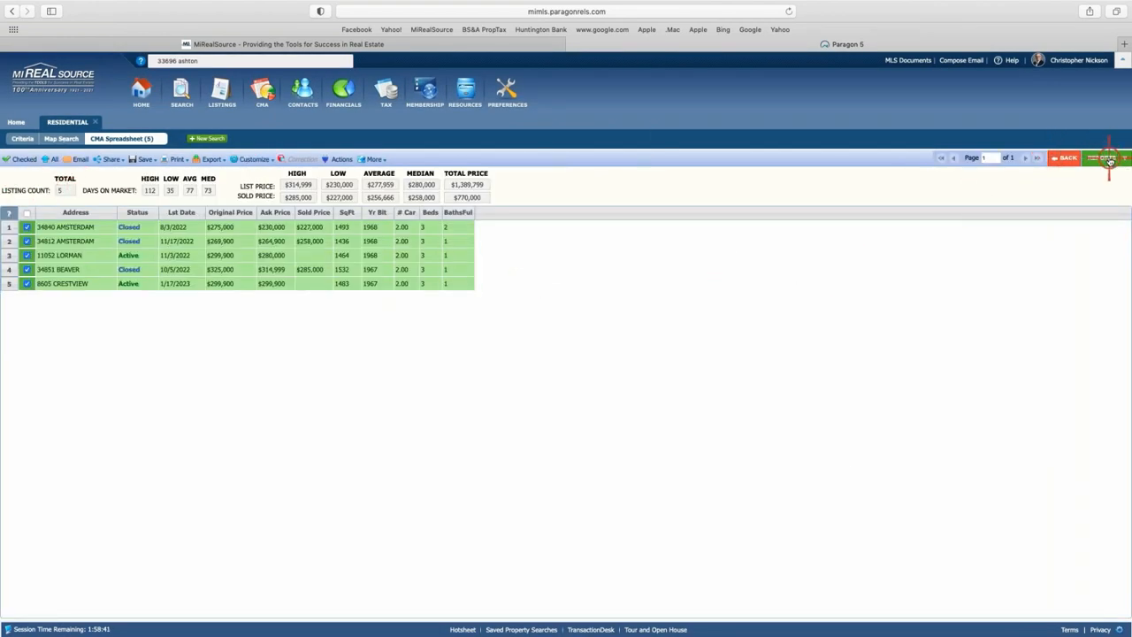
{"action": "left_click", "coordinate": [1019, 440]}
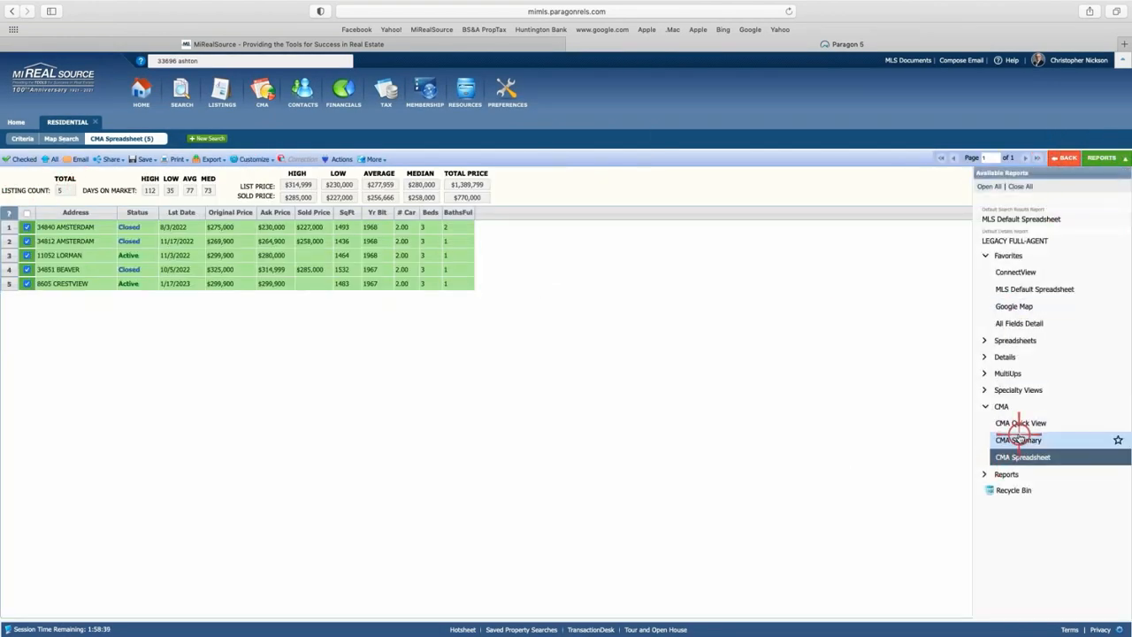
{"action": "left_click", "coordinate": [250, 158]}
{"action": "left_click", "coordinate": [249, 174]}
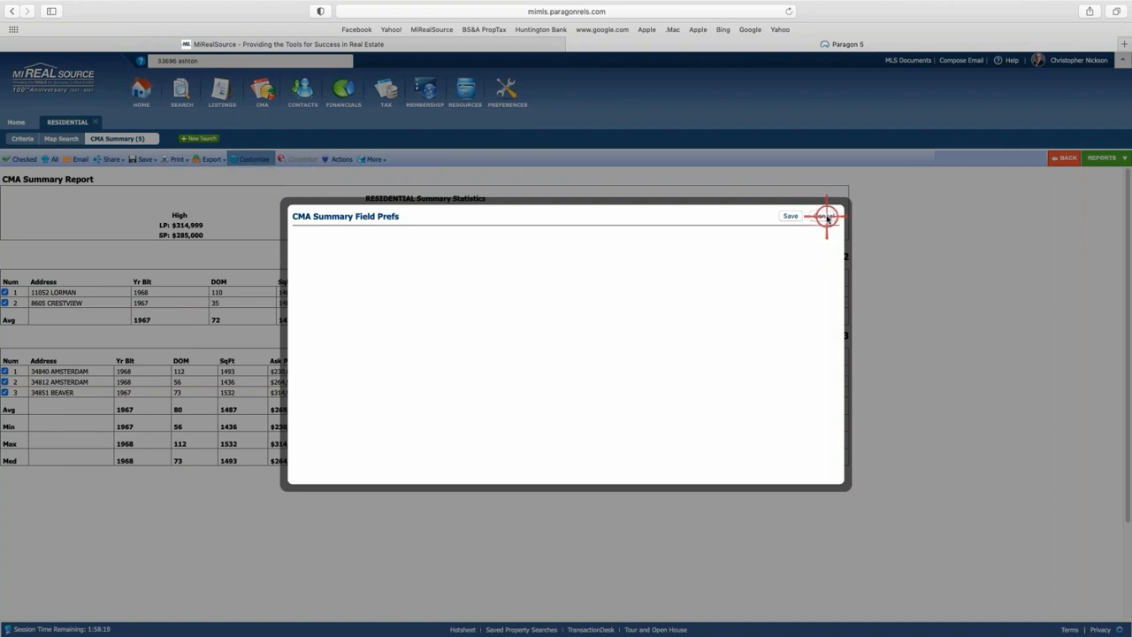
Close the field preferences and go back to the Residential search criteria form.
{"action": "left_click", "coordinate": [793, 216]}
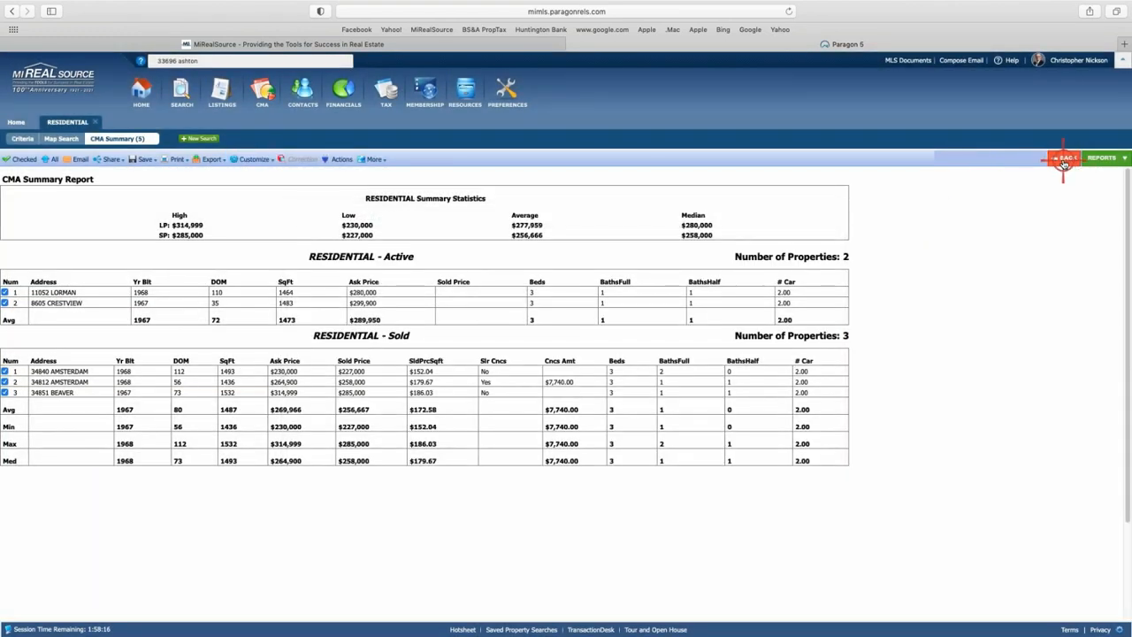
{"action": "left_click", "coordinate": [1063, 161]}
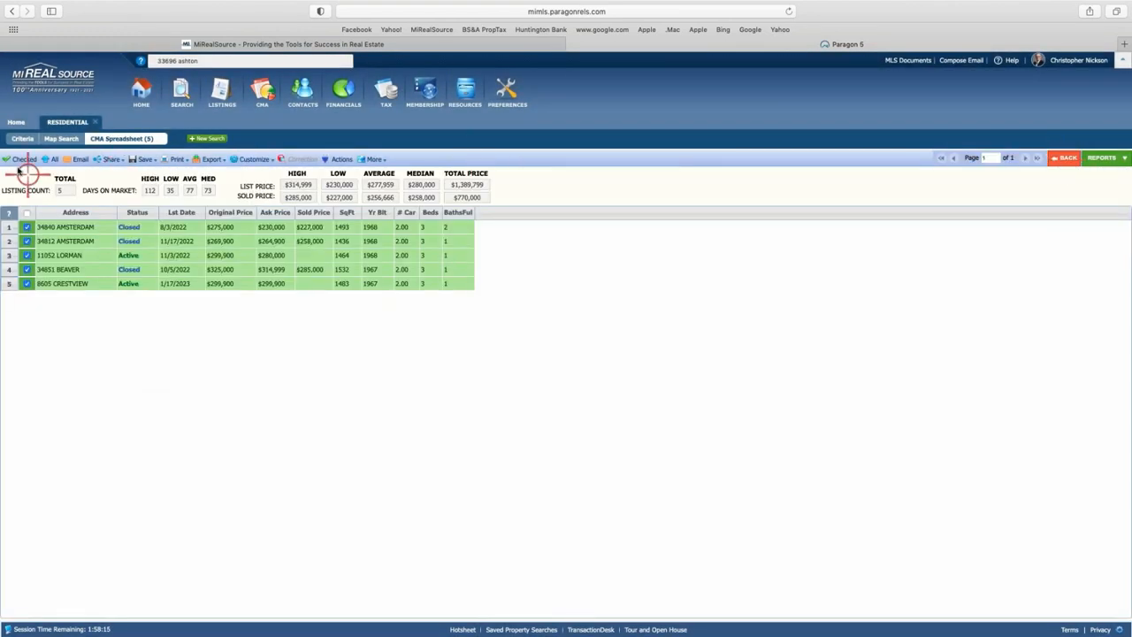
{"action": "left_click", "coordinate": [23, 140]}
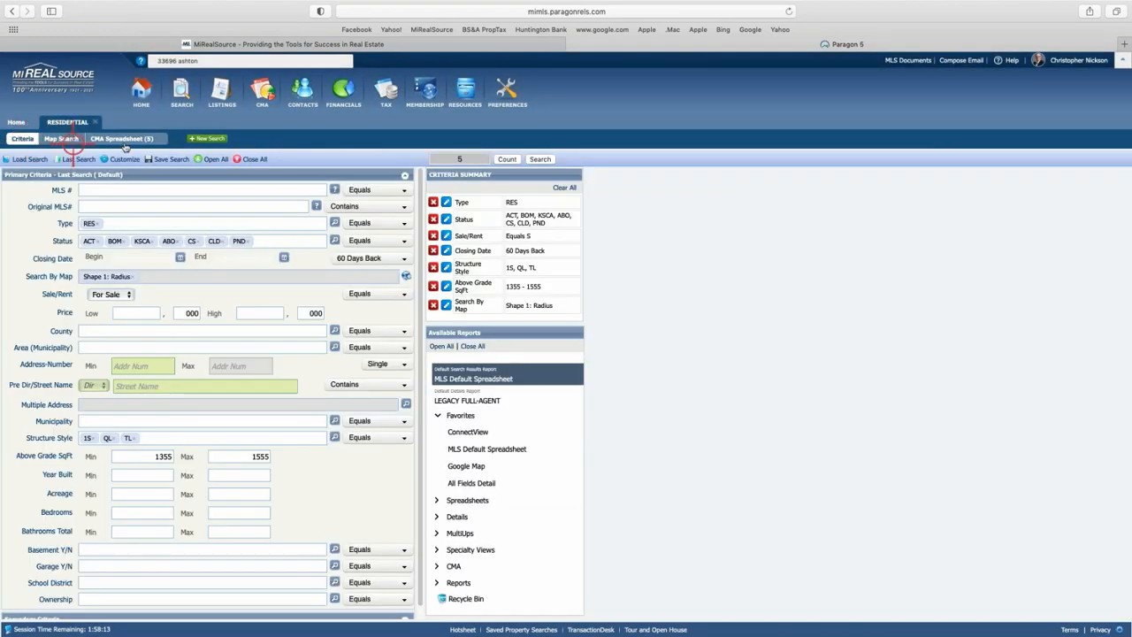
Open a new Residential search with only default criteria: Type RES, active statuses, For Sale.
{"action": "left_click", "coordinate": [539, 159]}
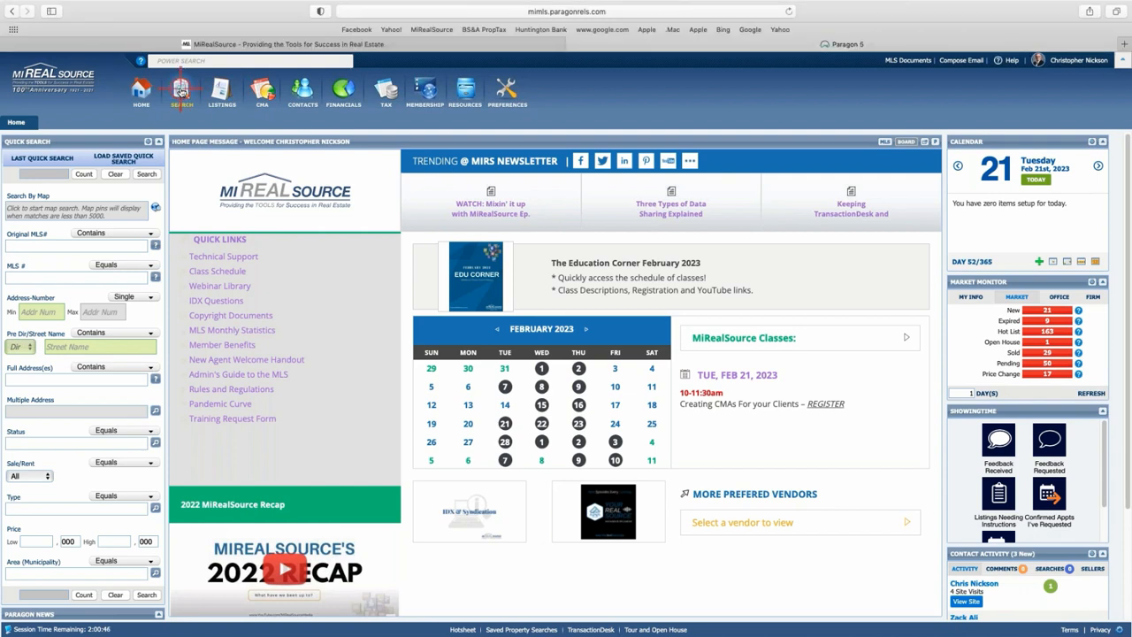
{"action": "left_click", "coordinate": [180, 89]}
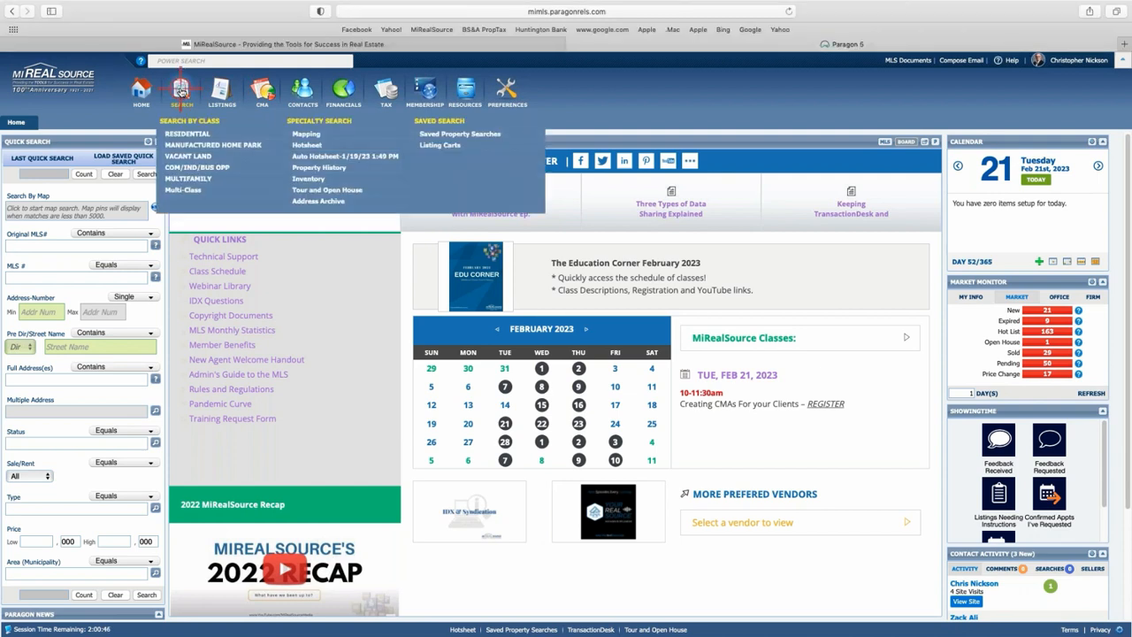
{"action": "left_click", "coordinate": [181, 133]}
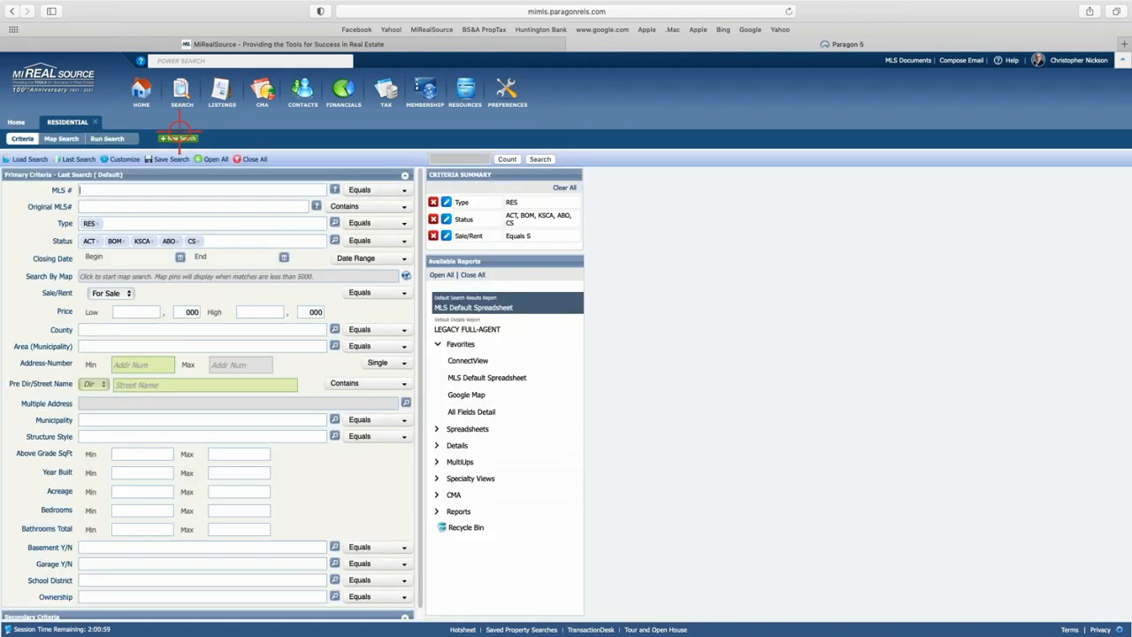
Reload the most recent saved criteria from Last Search and rerun the search.
{"action": "left_click", "coordinate": [72, 159]}
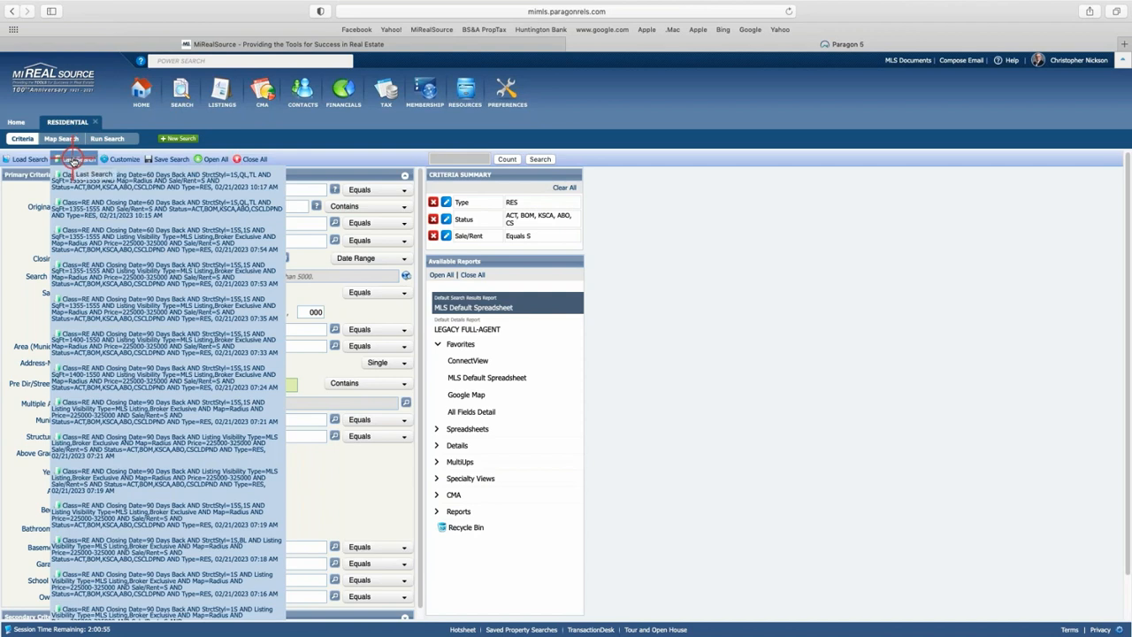
{"action": "left_click", "coordinate": [142, 181]}
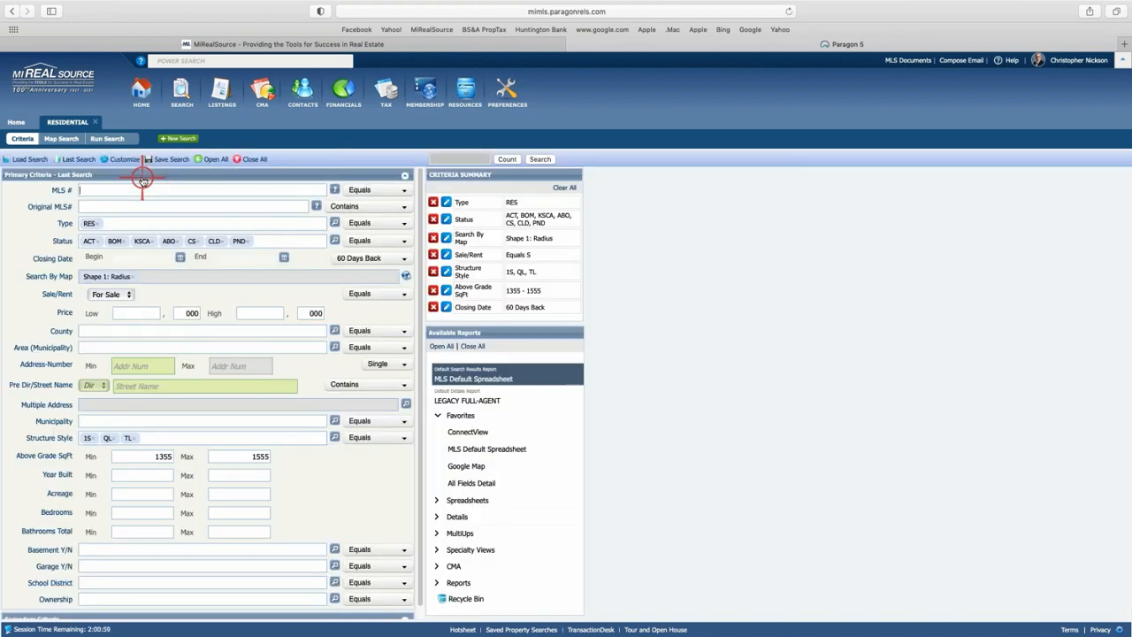
{"action": "left_click", "coordinate": [539, 159]}
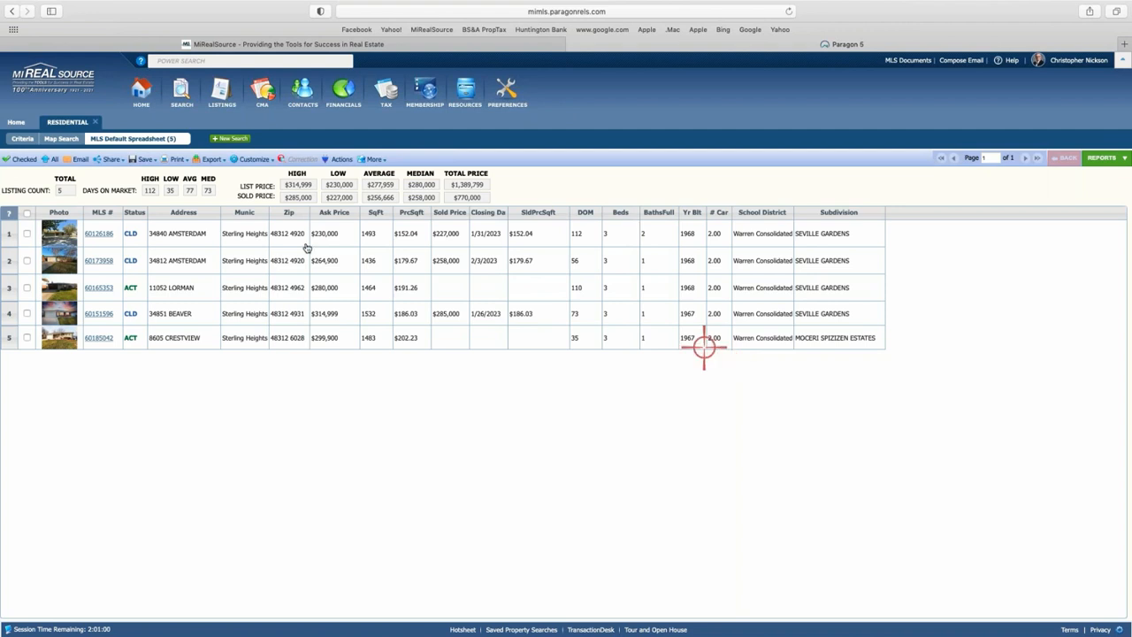
Check all five listings and open their CMA Summary report under Reports > CMA.
{"action": "left_click", "coordinate": [27, 213]}
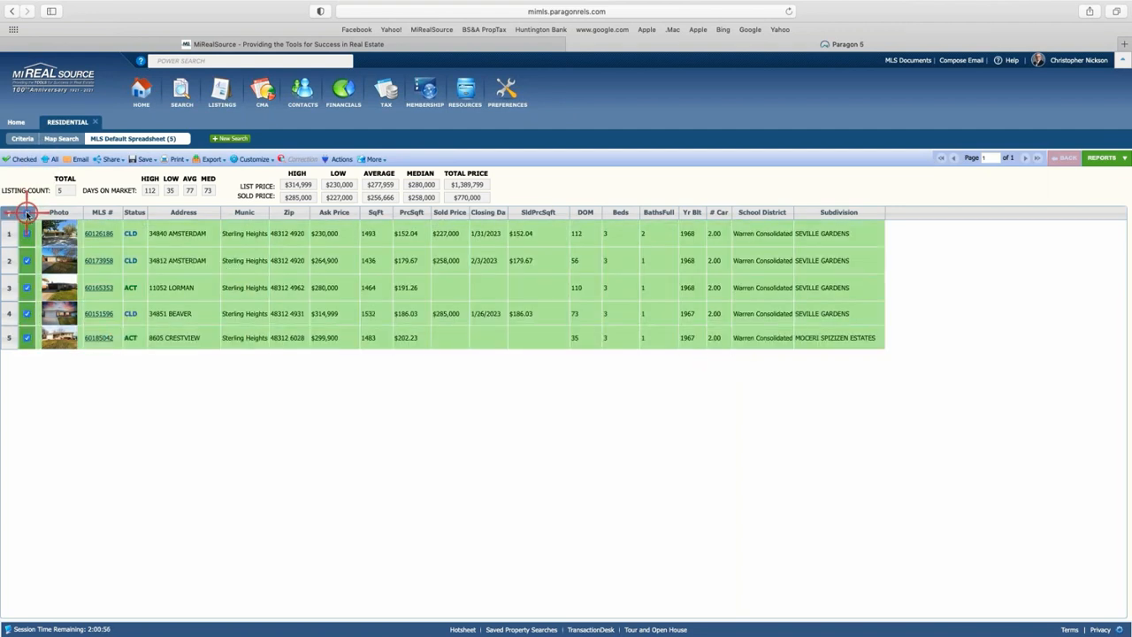
{"action": "left_click", "coordinate": [1106, 158]}
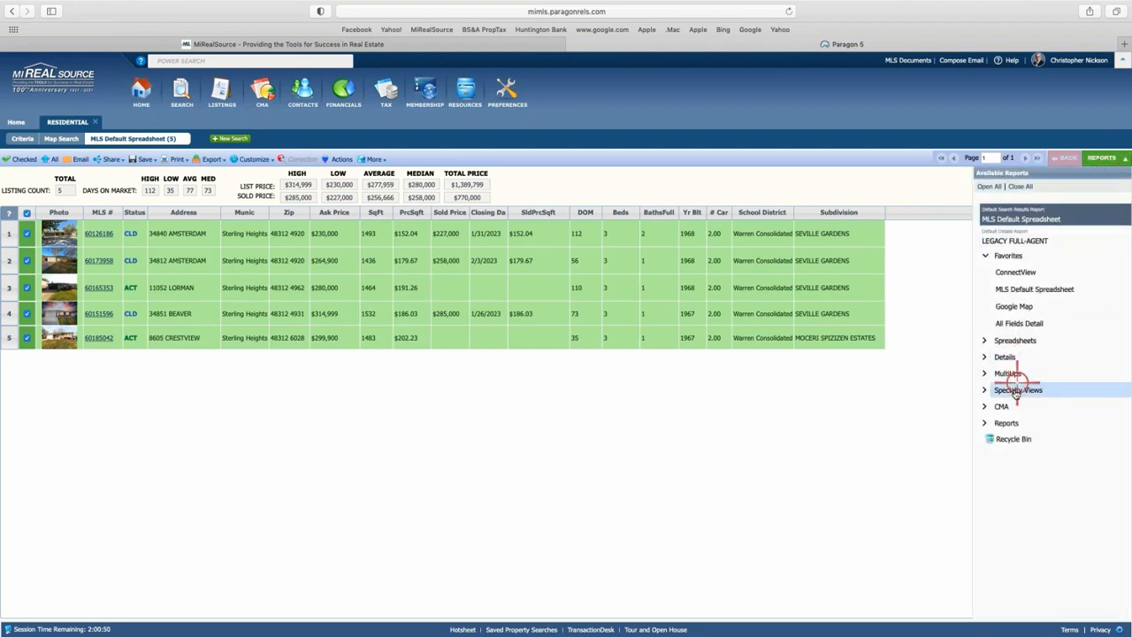
{"action": "left_click", "coordinate": [993, 405]}
{"action": "left_click", "coordinate": [1018, 439]}
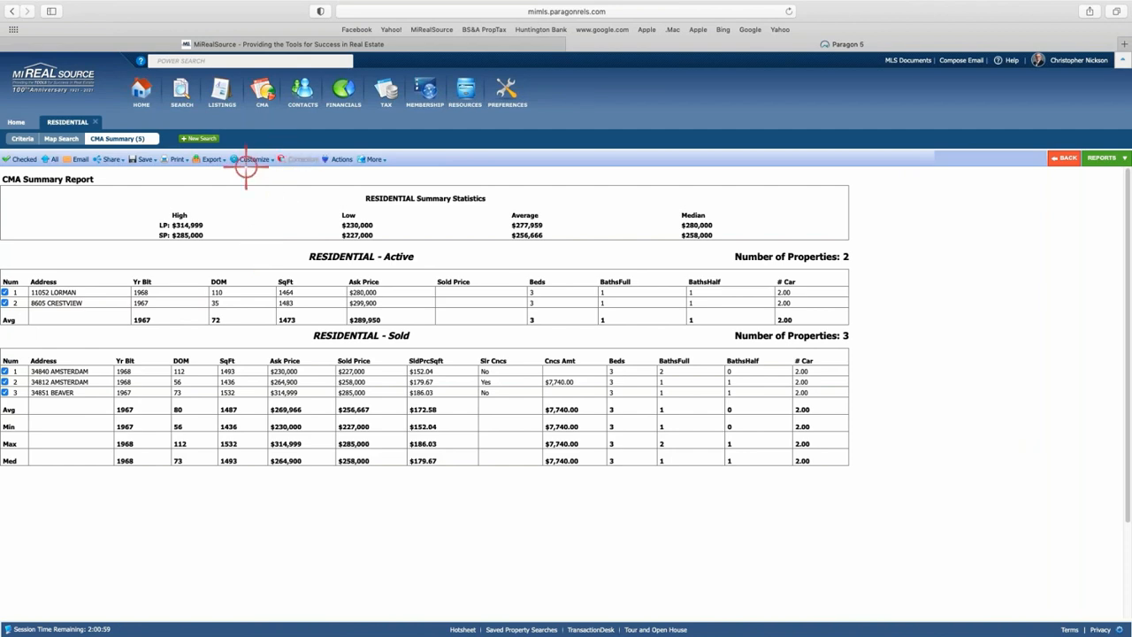
{"action": "mouse_move", "coordinate": [253, 161]}
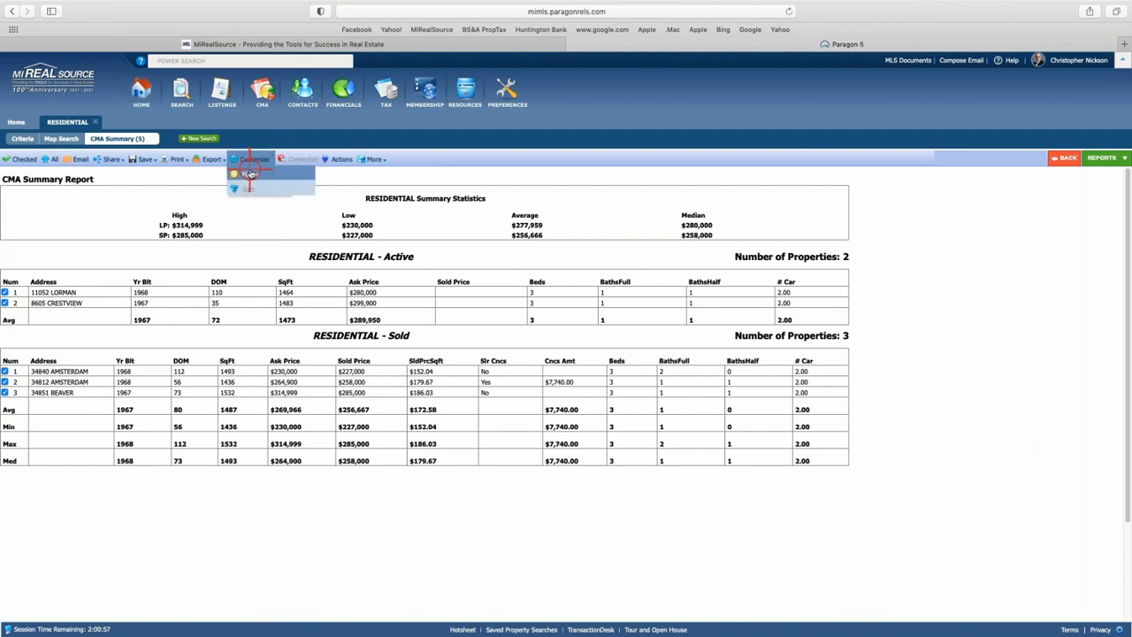
Add Acreage to the selected fields and save, giving the Active table an Acres # column.
{"action": "left_click", "coordinate": [250, 174]}
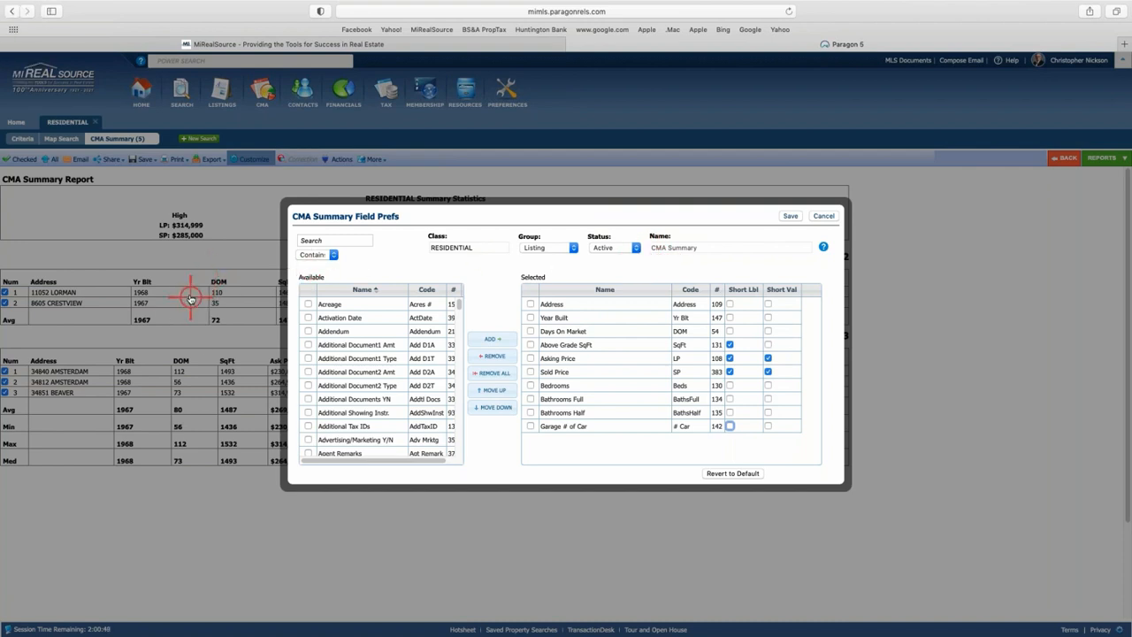
{"action": "left_click", "coordinate": [550, 358]}
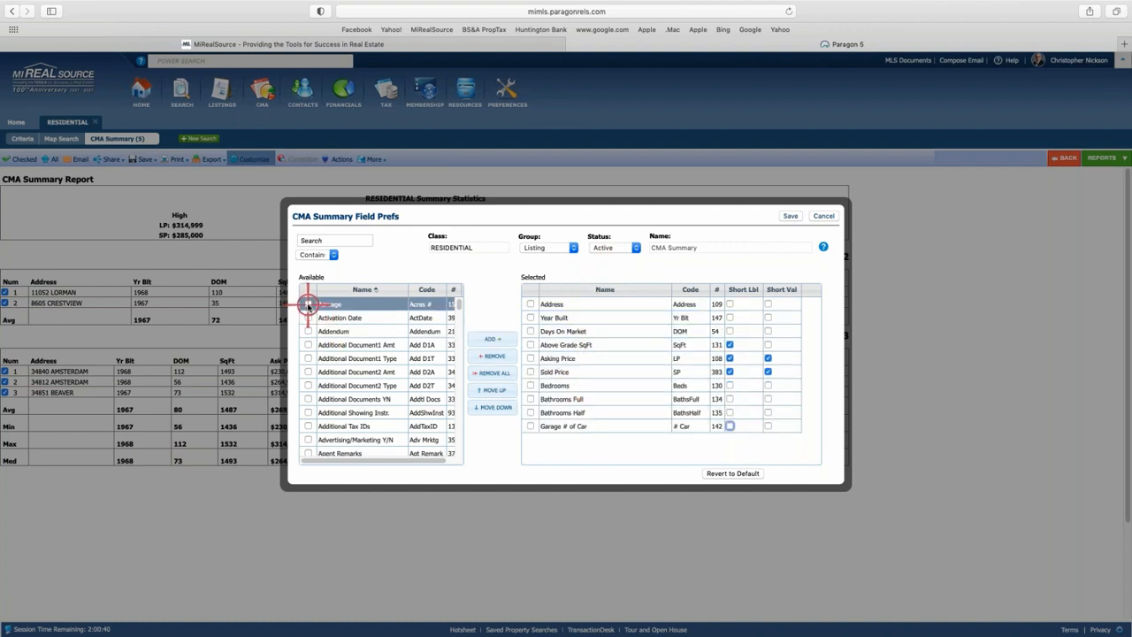
{"action": "left_click", "coordinate": [311, 238]}
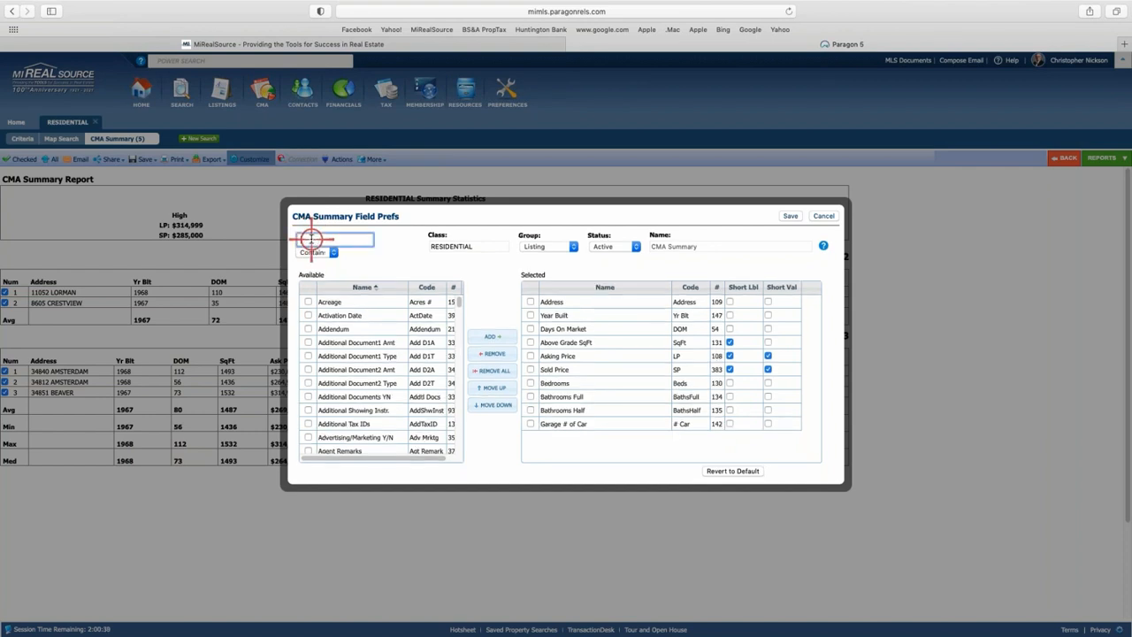
{"action": "left_click", "coordinate": [307, 303]}
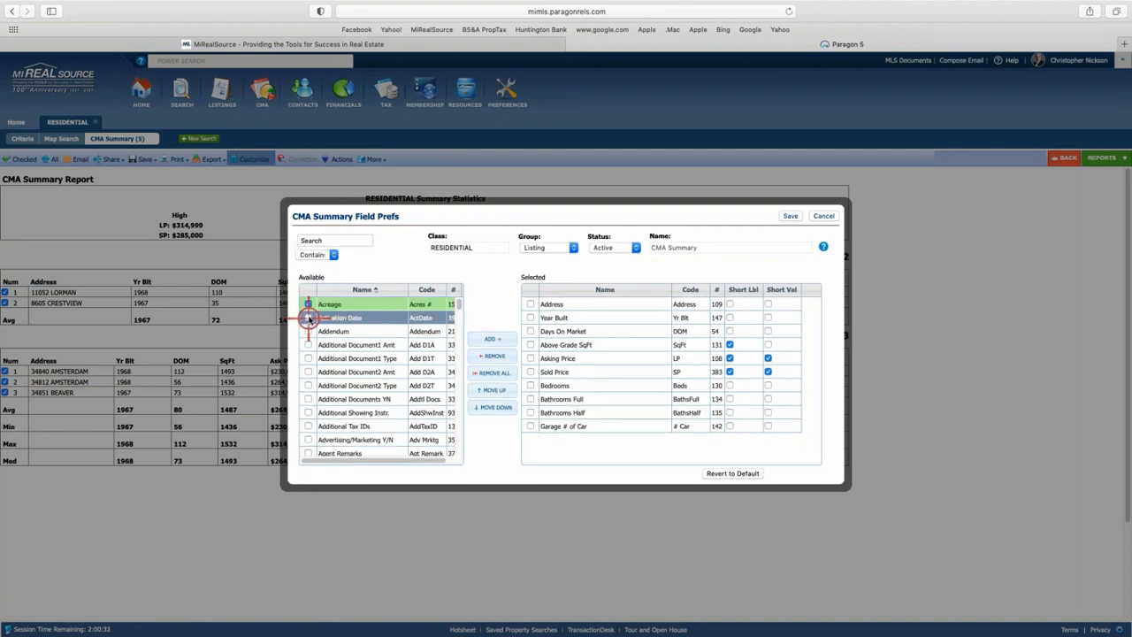
{"action": "left_click", "coordinate": [498, 339]}
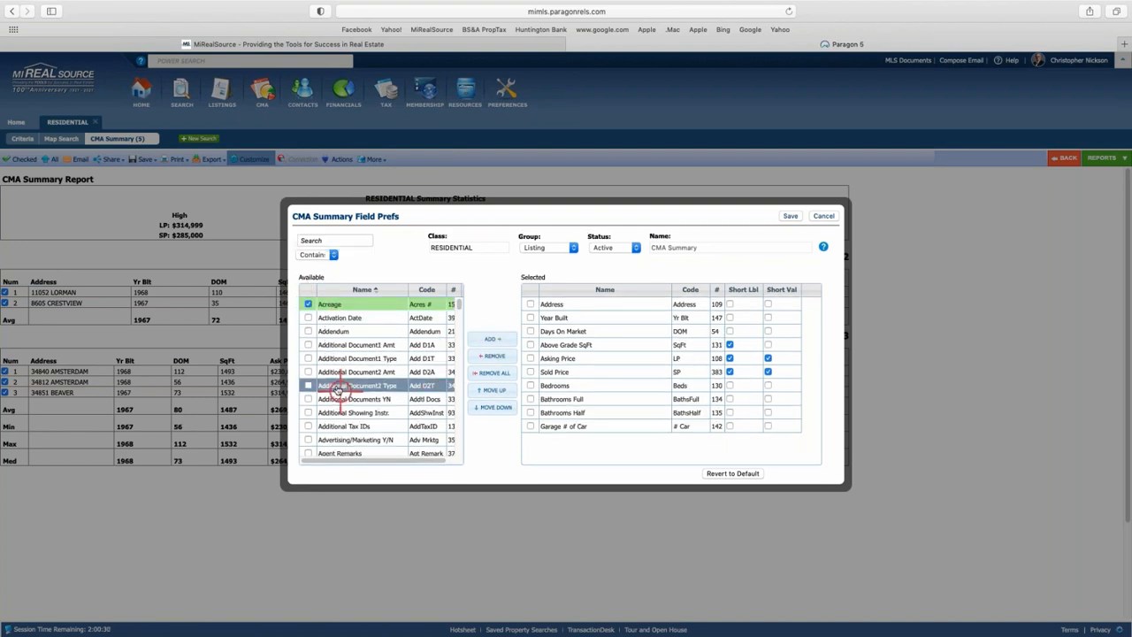
{"action": "left_click", "coordinate": [308, 303]}
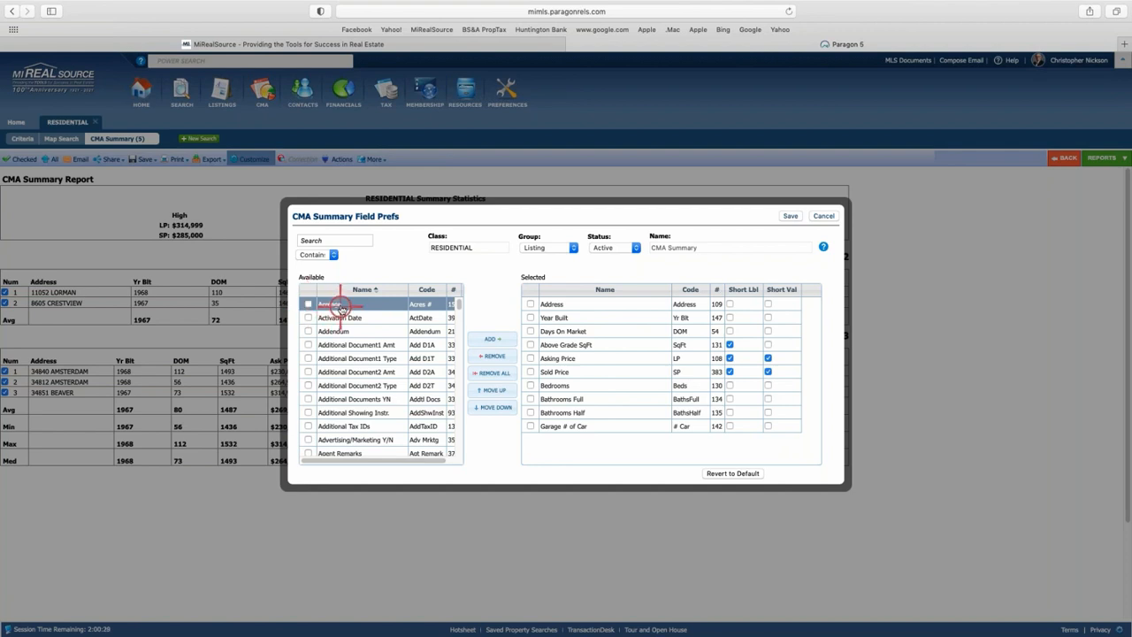
{"action": "double_click", "coordinate": [340, 305]}
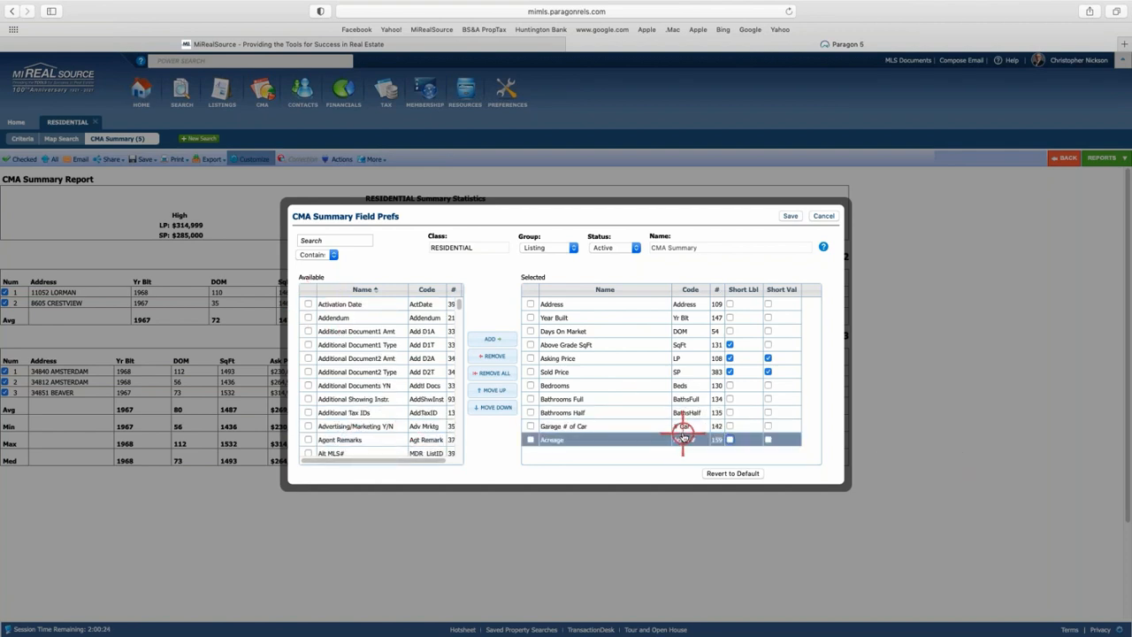
{"action": "left_click", "coordinate": [789, 217]}
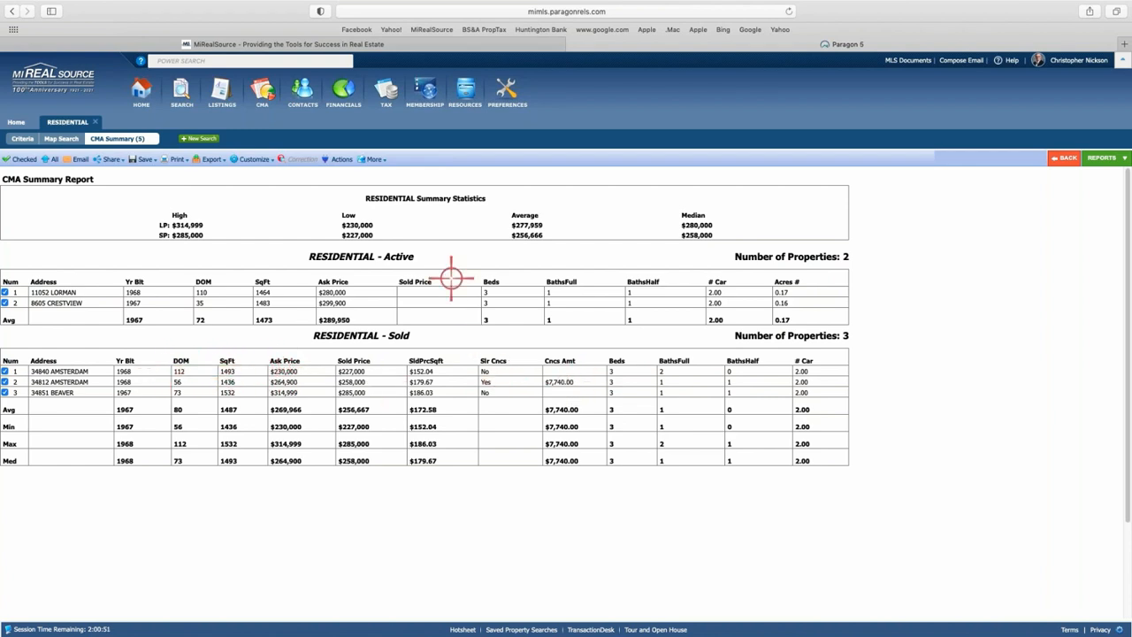
For Sold status, add Acreage right after Above Grade SqFt and save.
{"action": "left_click", "coordinate": [255, 159]}
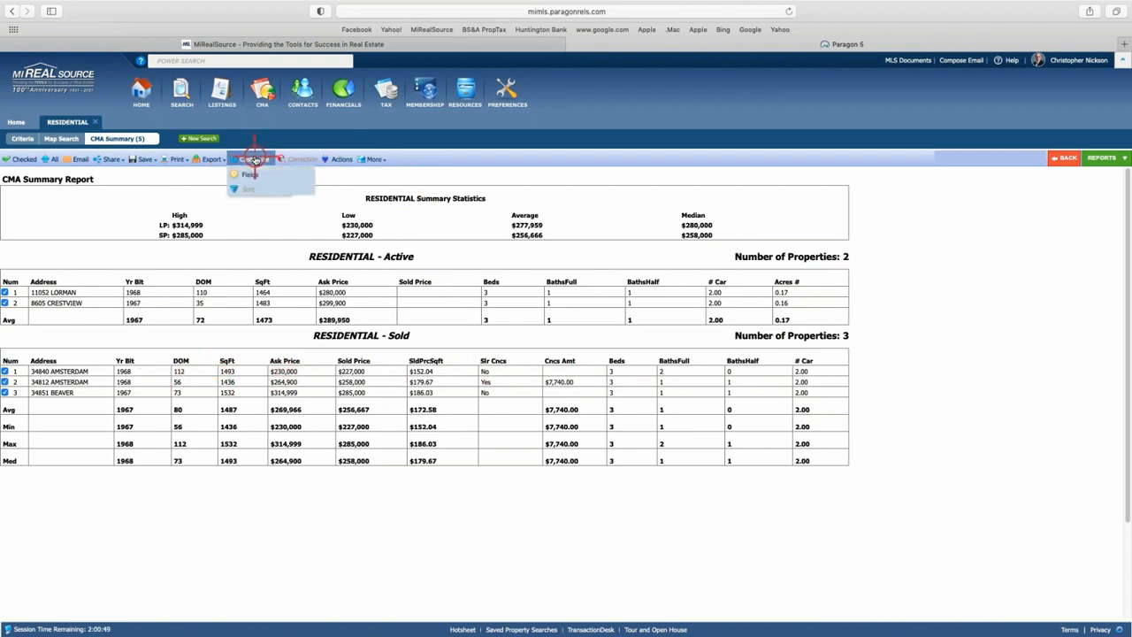
{"action": "left_click", "coordinate": [248, 173]}
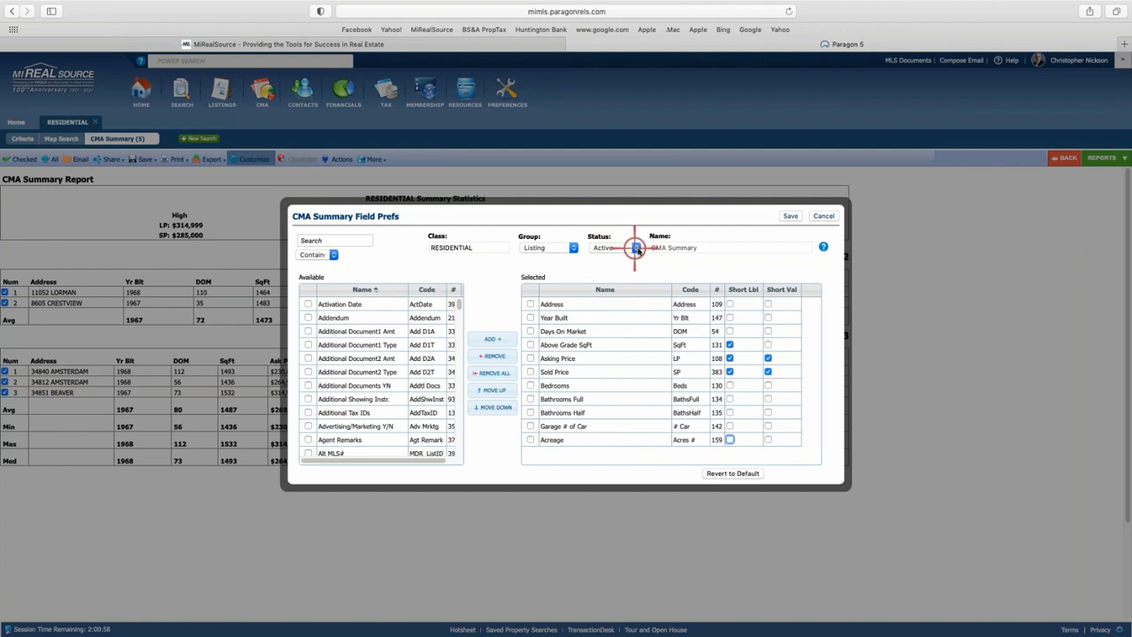
{"action": "left_click", "coordinate": [637, 248]}
{"action": "left_click", "coordinate": [601, 258]}
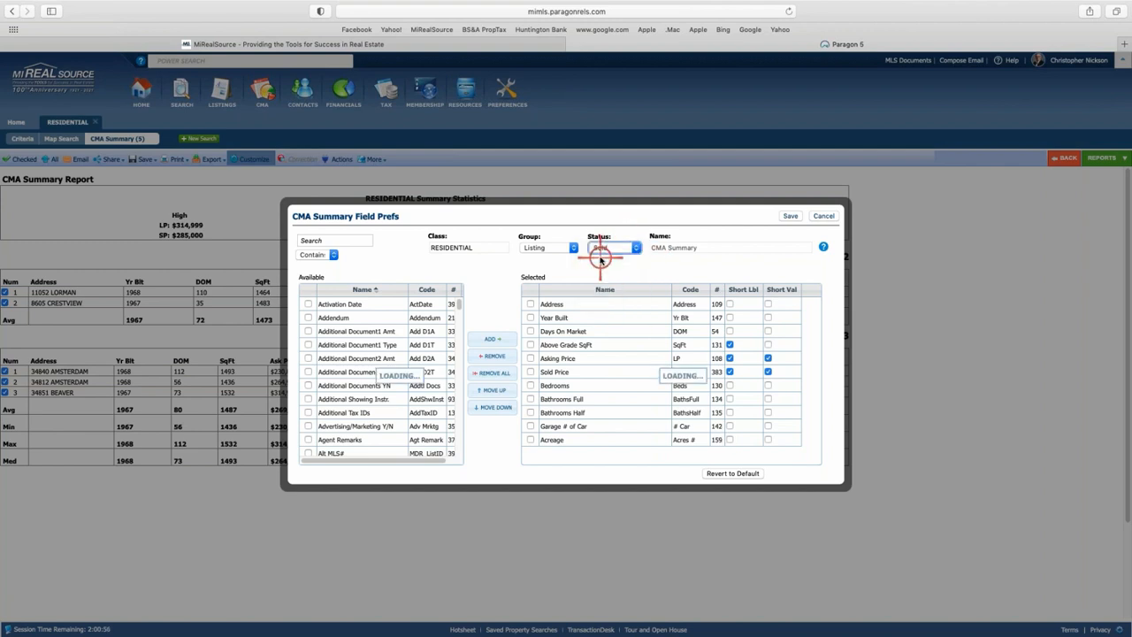
{"action": "left_click", "coordinate": [337, 304]}
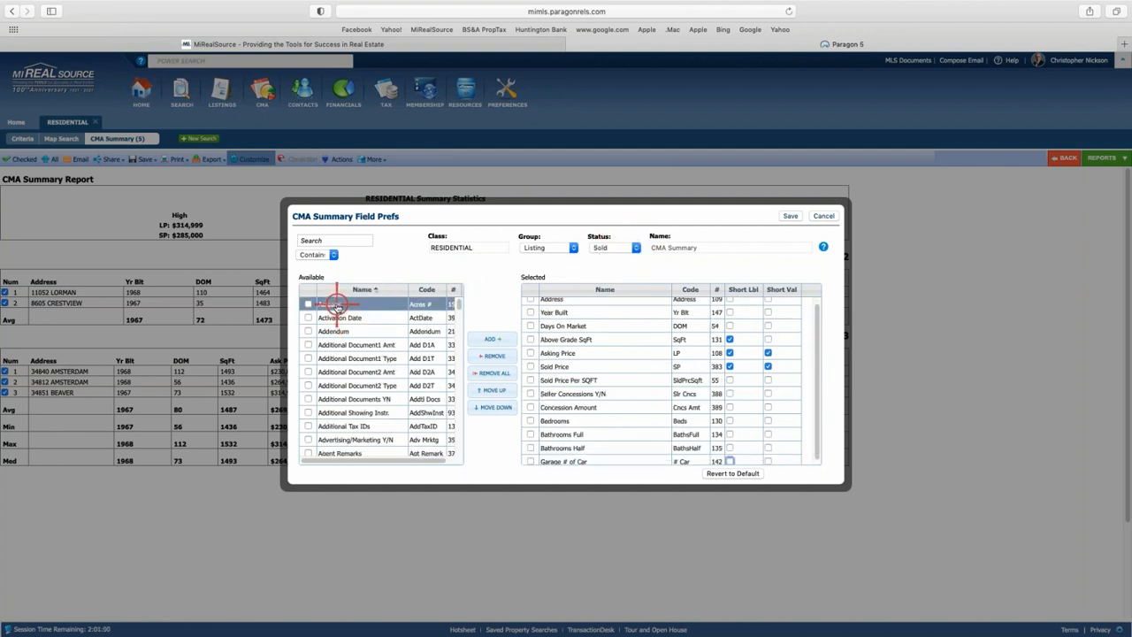
{"action": "left_click", "coordinate": [337, 305]}
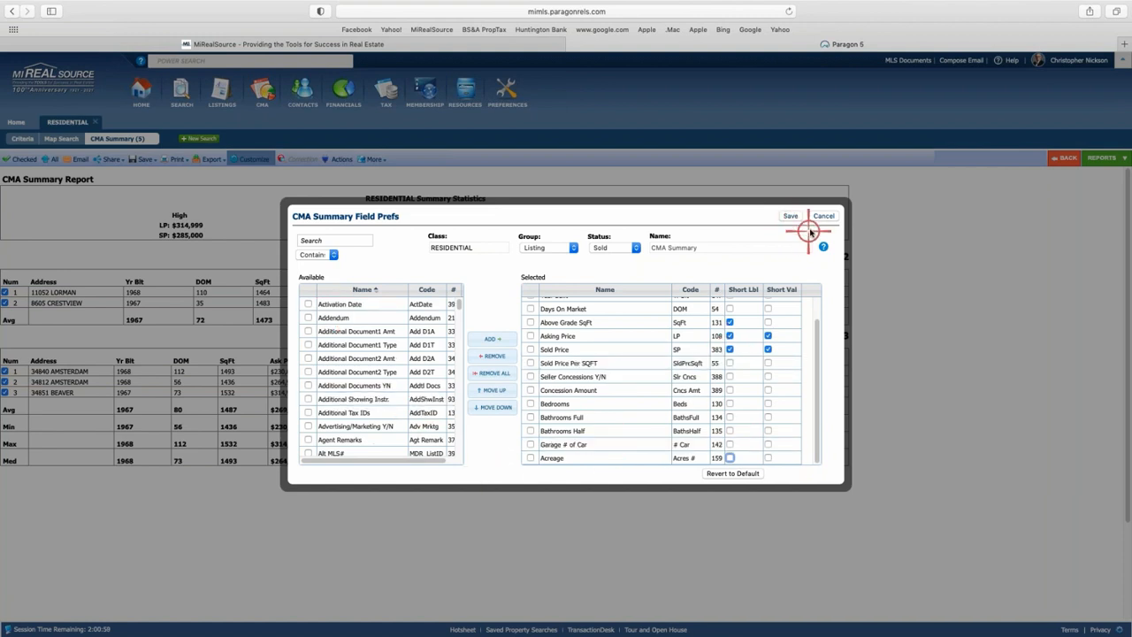
{"action": "left_click", "coordinate": [610, 482]}
{"action": "left_click", "coordinate": [611, 460]}
{"action": "left_click_drag", "start_coordinate": [611, 460], "coordinate": [631, 340]}
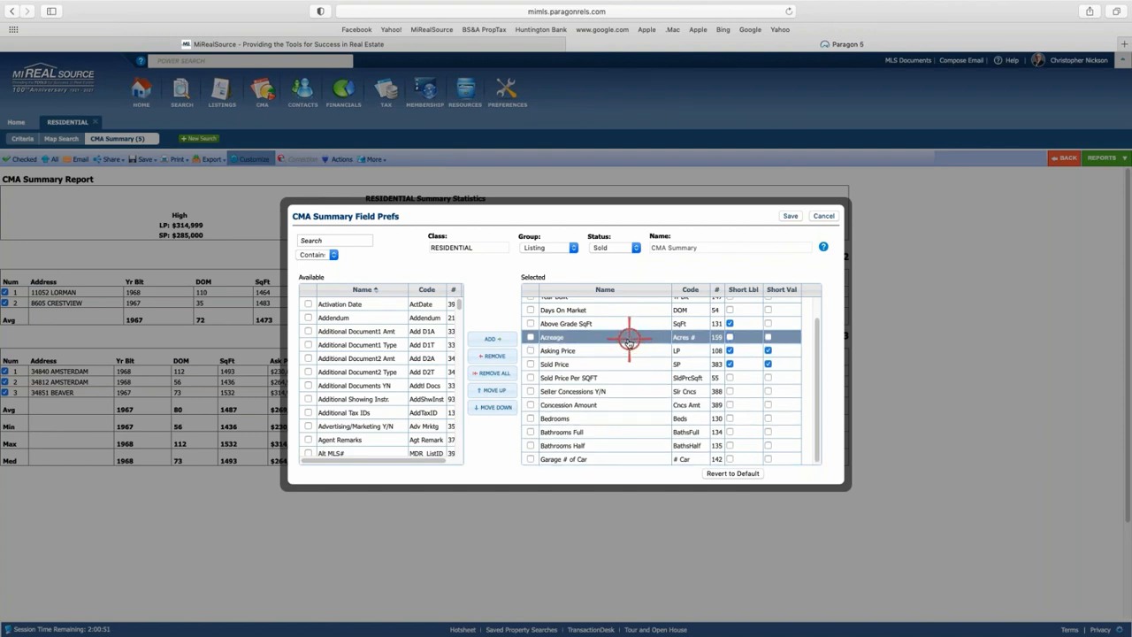
{"action": "left_click", "coordinate": [790, 216]}
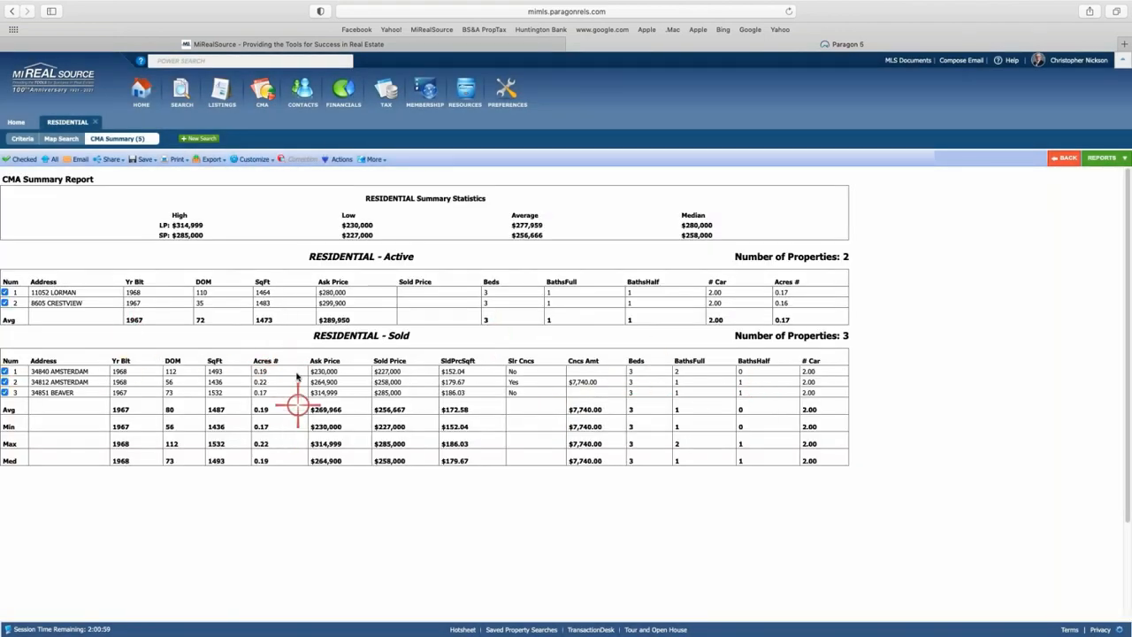
{"action": "left_click", "coordinate": [252, 160]}
{"action": "left_click", "coordinate": [249, 175]}
{"action": "left_click", "coordinate": [590, 426]}
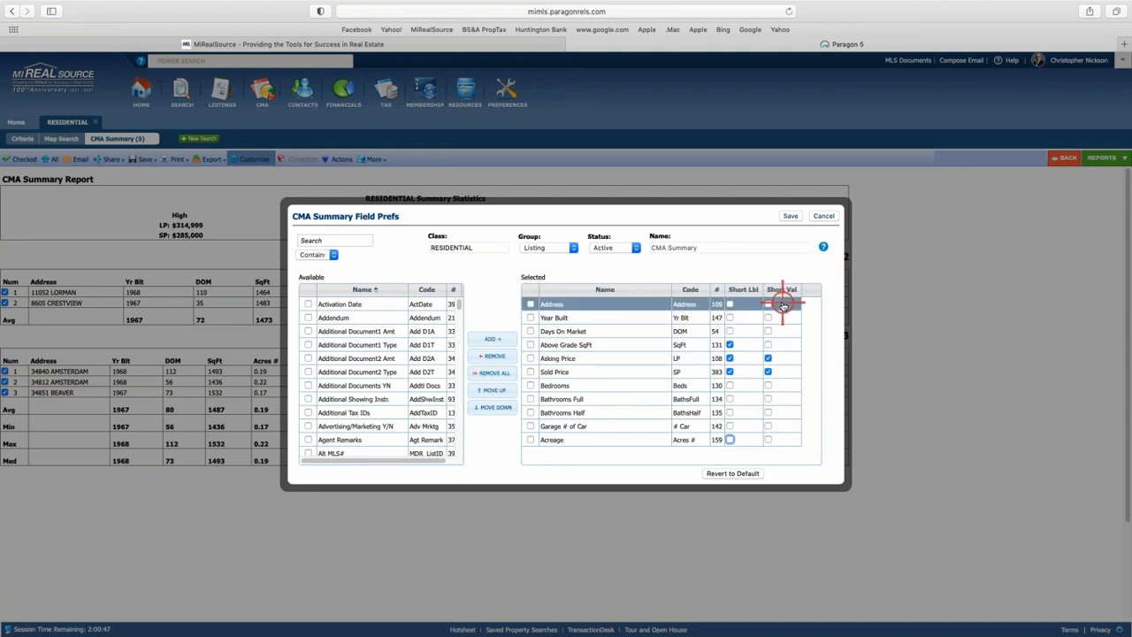
{"action": "left_click", "coordinate": [792, 218]}
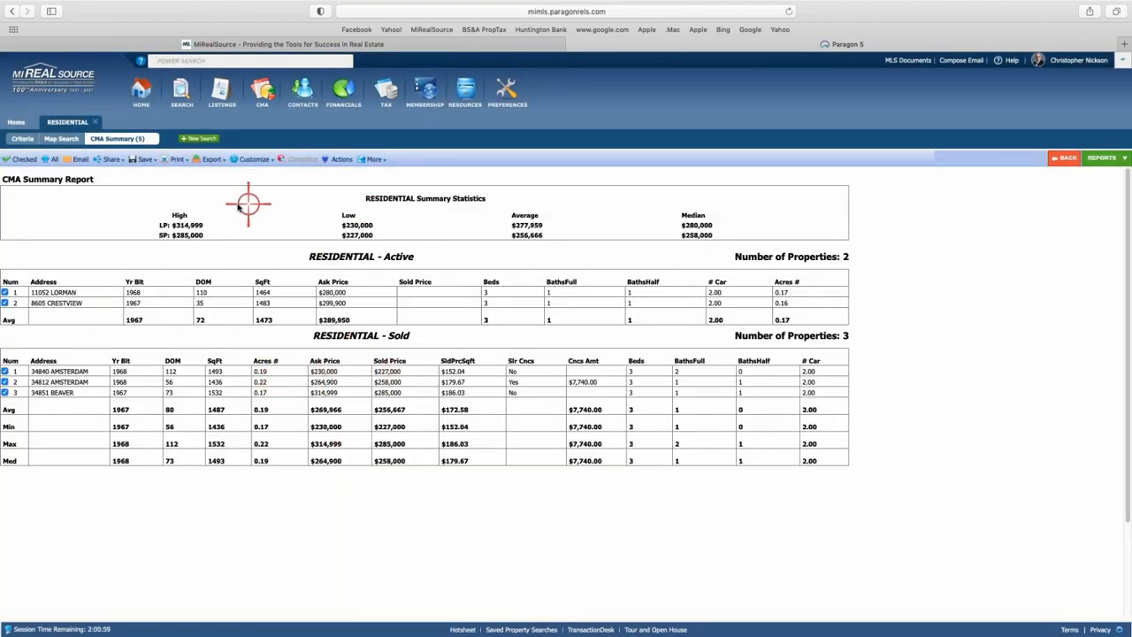
{"action": "left_click", "coordinate": [254, 161]}
{"action": "left_click", "coordinate": [250, 174]}
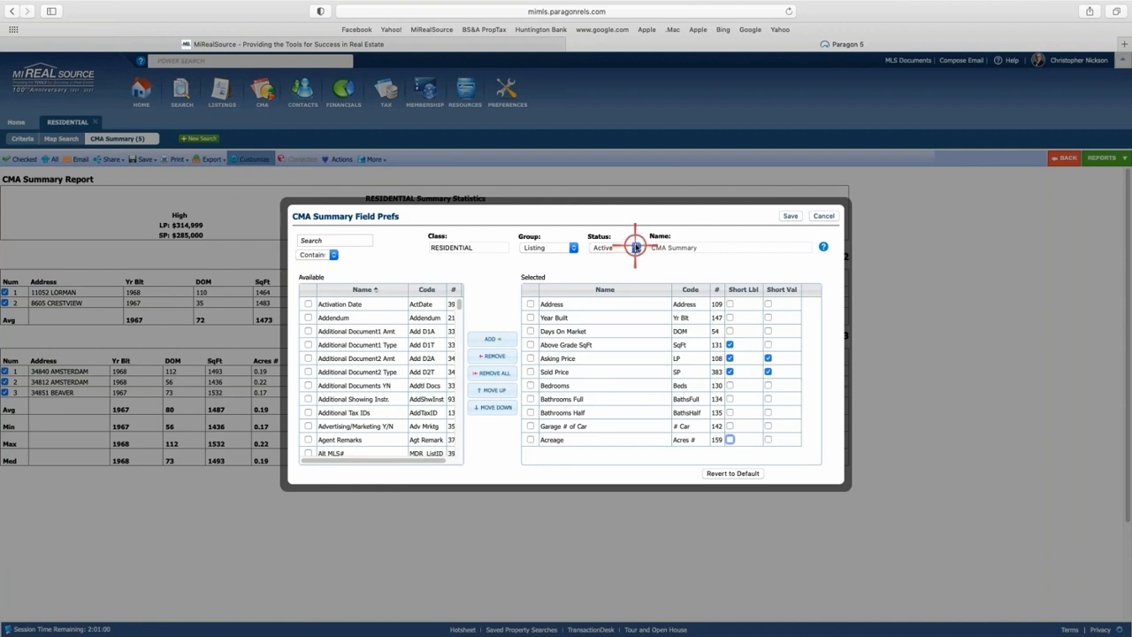
{"action": "left_click", "coordinate": [618, 248]}
{"action": "left_click", "coordinate": [601, 259]}
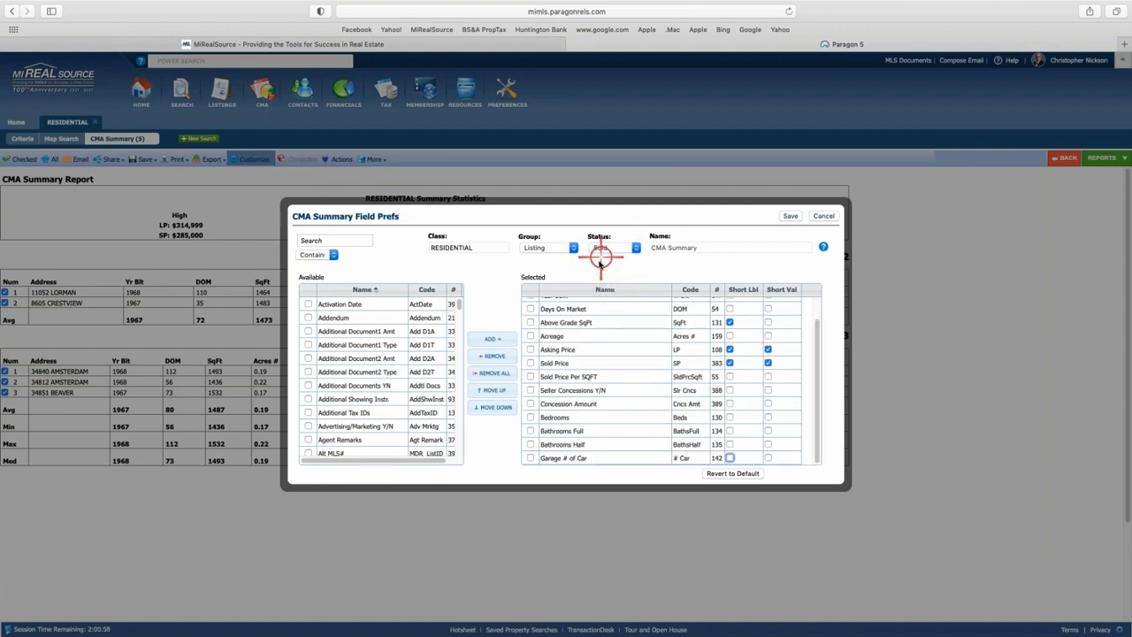
{"action": "scroll", "coordinate": [599, 382], "scroll_direction": "up", "scroll_amount": 1}
{"action": "left_click", "coordinate": [550, 339]}
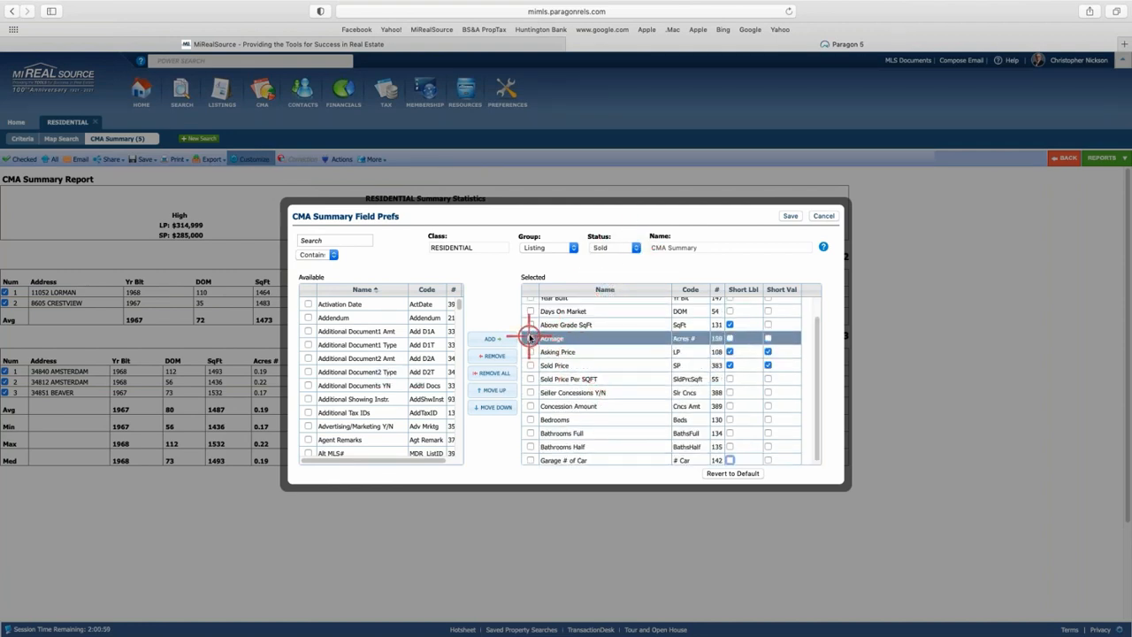
{"action": "left_click", "coordinate": [531, 339]}
{"action": "left_click", "coordinate": [491, 355]}
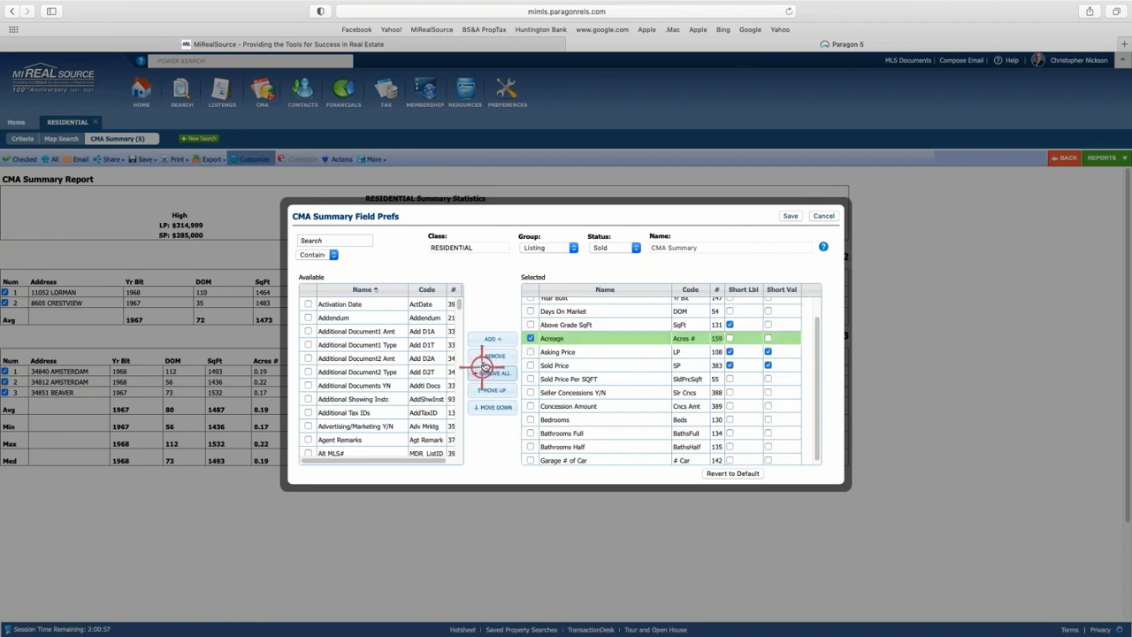
{"action": "left_click", "coordinate": [786, 218]}
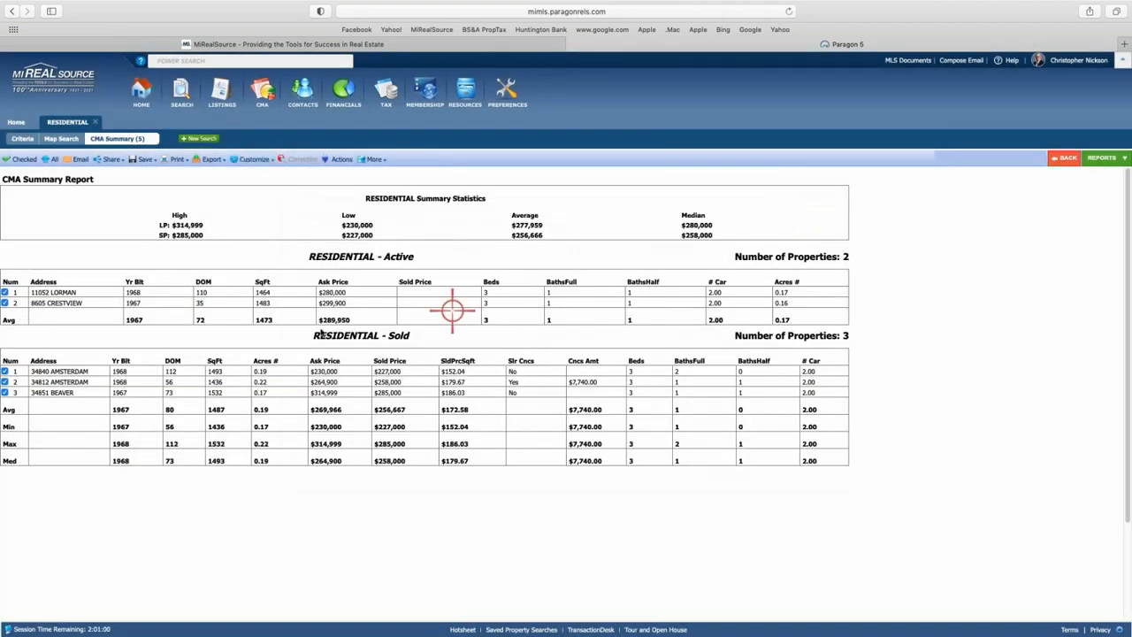
{"action": "left_click", "coordinate": [251, 159]}
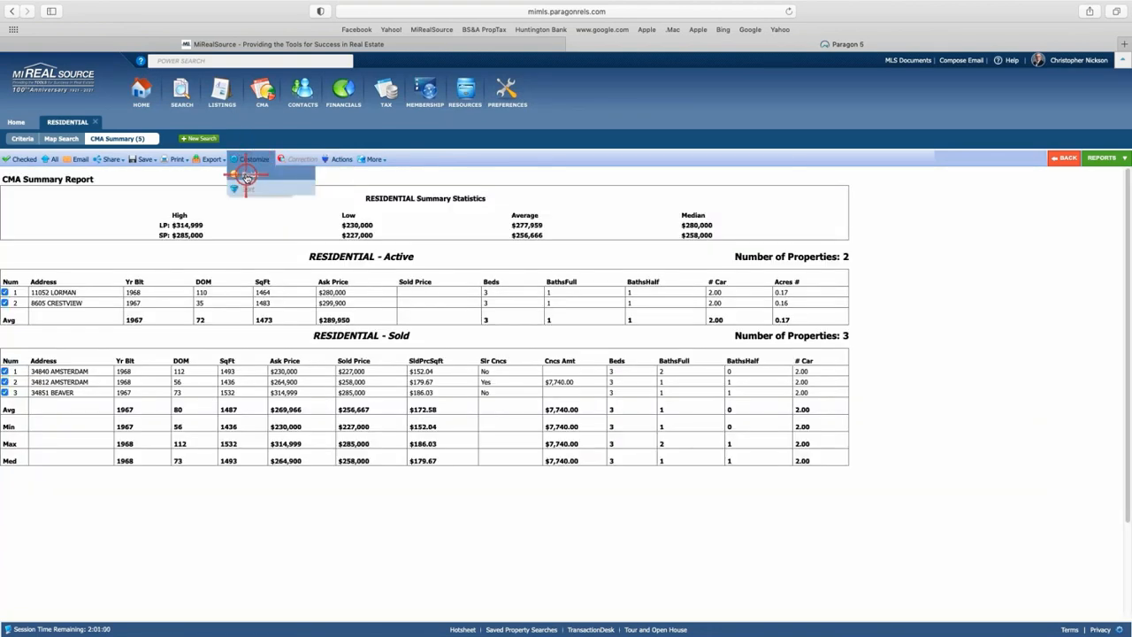
Remove Acreage from the selected fields, save, and bring up the reports list.
{"action": "left_click", "coordinate": [248, 174]}
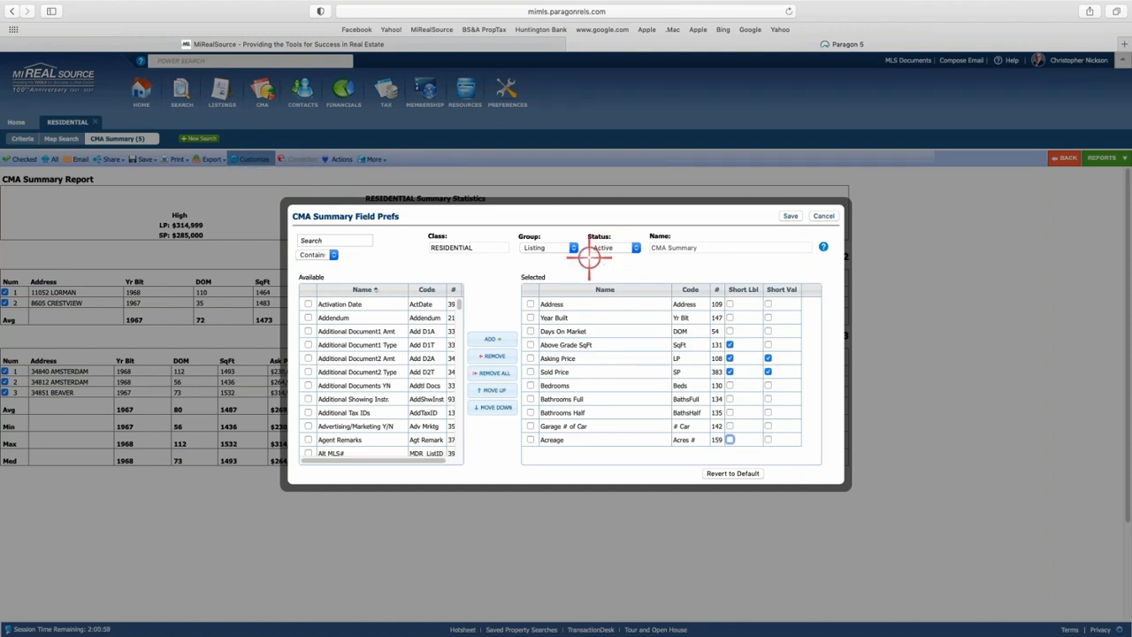
{"action": "left_click", "coordinate": [555, 370]}
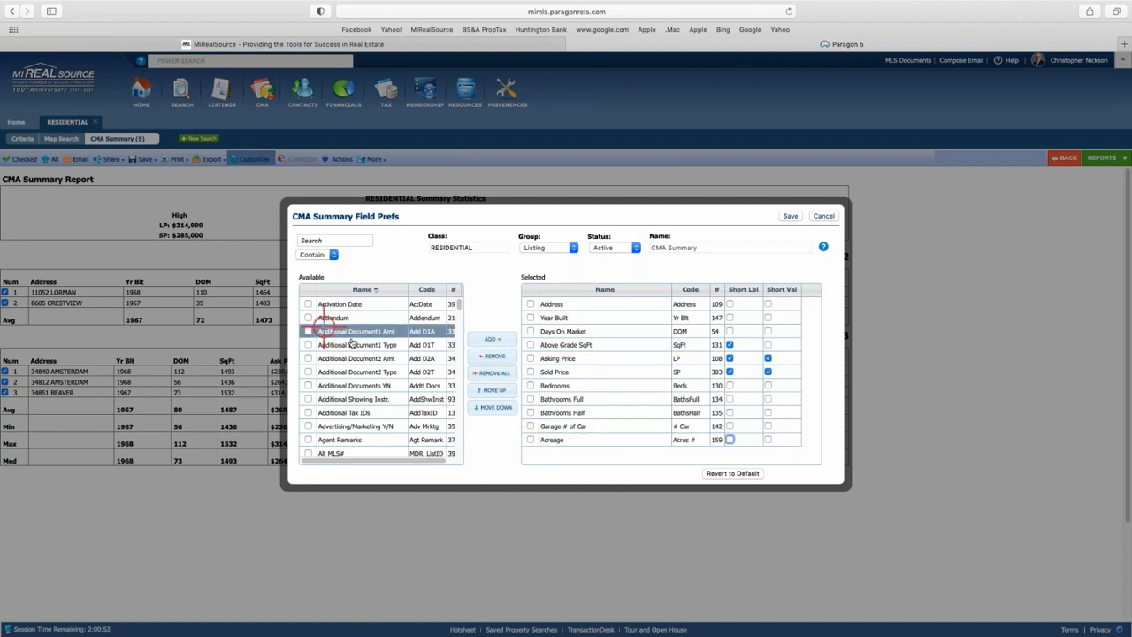
{"action": "left_click", "coordinate": [583, 442]}
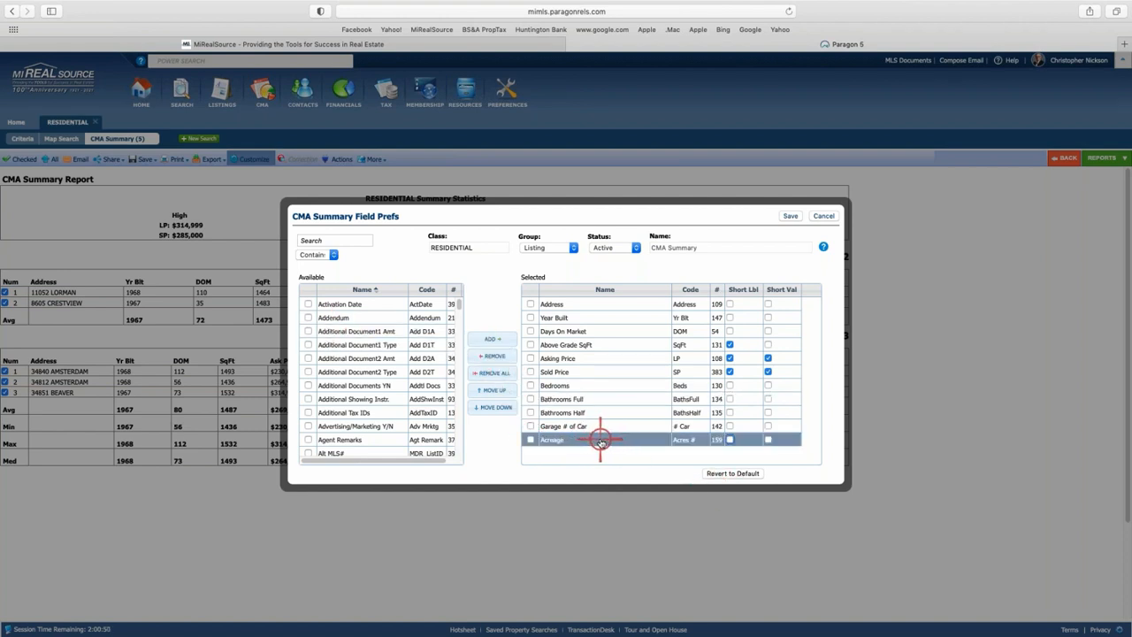
{"action": "double_click", "coordinate": [600, 441]}
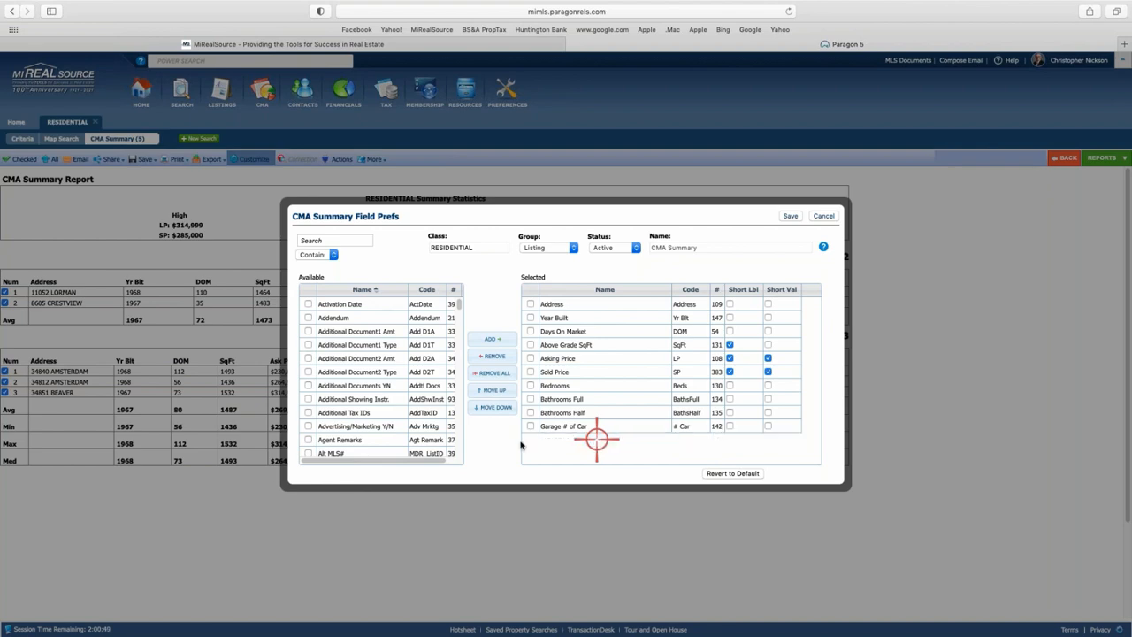
{"action": "left_click", "coordinate": [791, 216]}
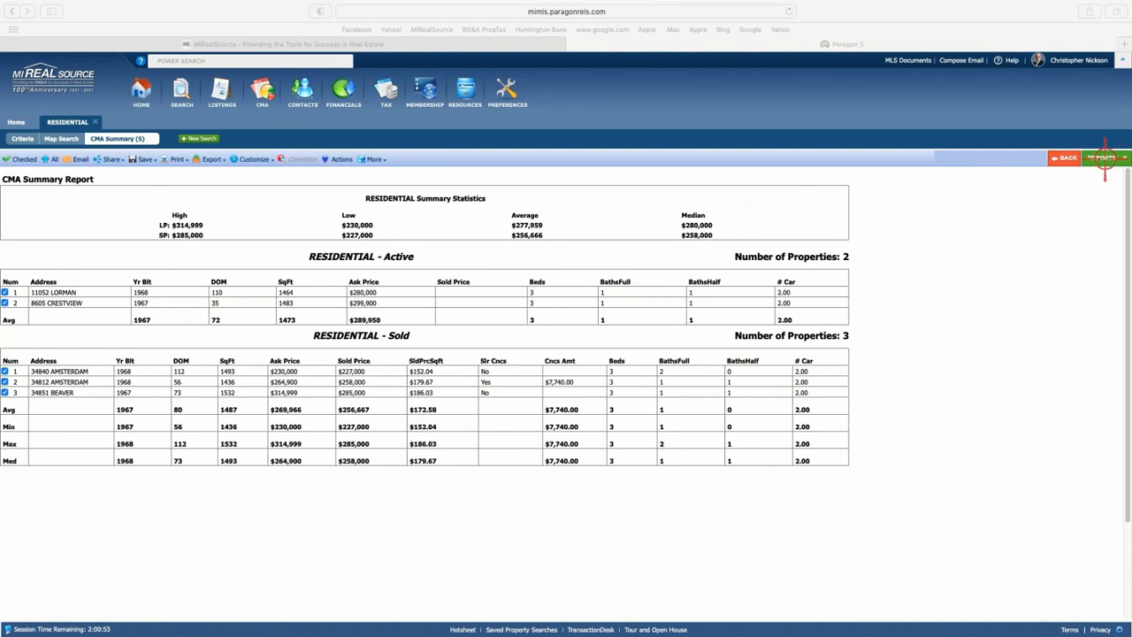
{"action": "left_click", "coordinate": [1103, 159]}
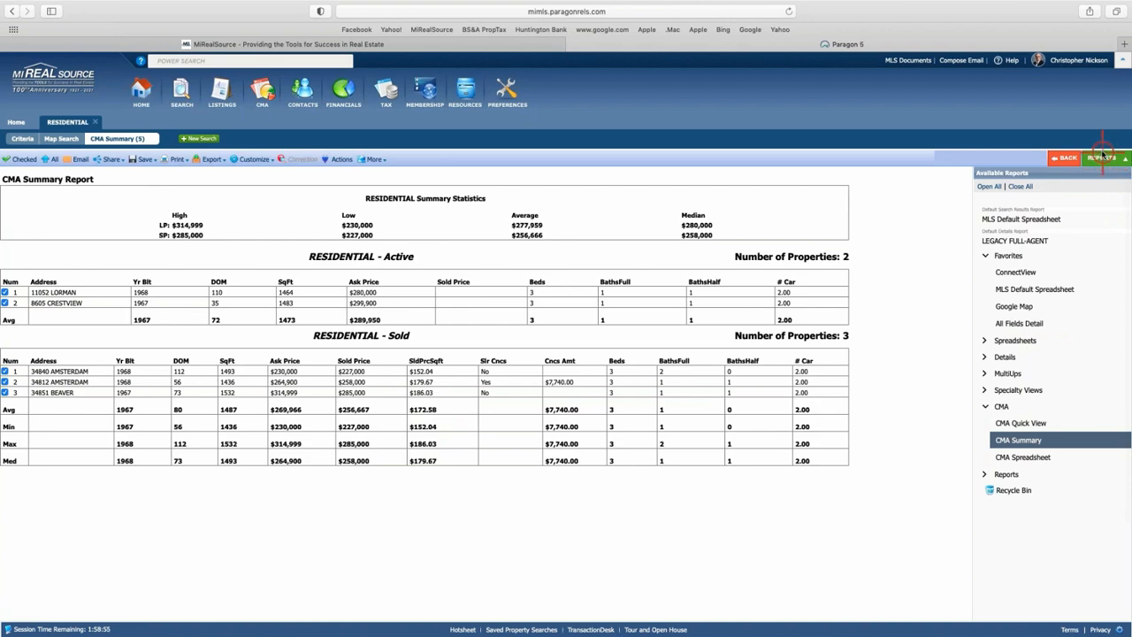
Leave the CMA Summary report for the spreadsheet of the five checked Sterling Heights listings.
{"action": "left_click", "coordinate": [1067, 159]}
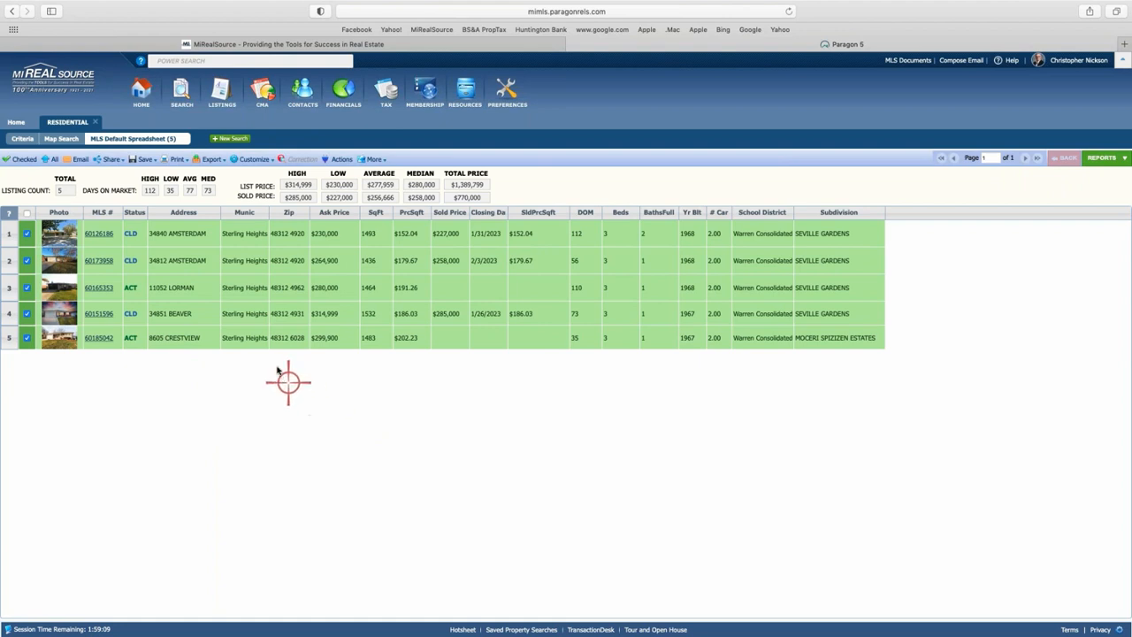
Send the five checked listings to Cloud CMA via the Actions dialog's Cloud CMA: CMA integration.
{"action": "left_click", "coordinate": [344, 159]}
{"action": "left_click", "coordinate": [334, 158]}
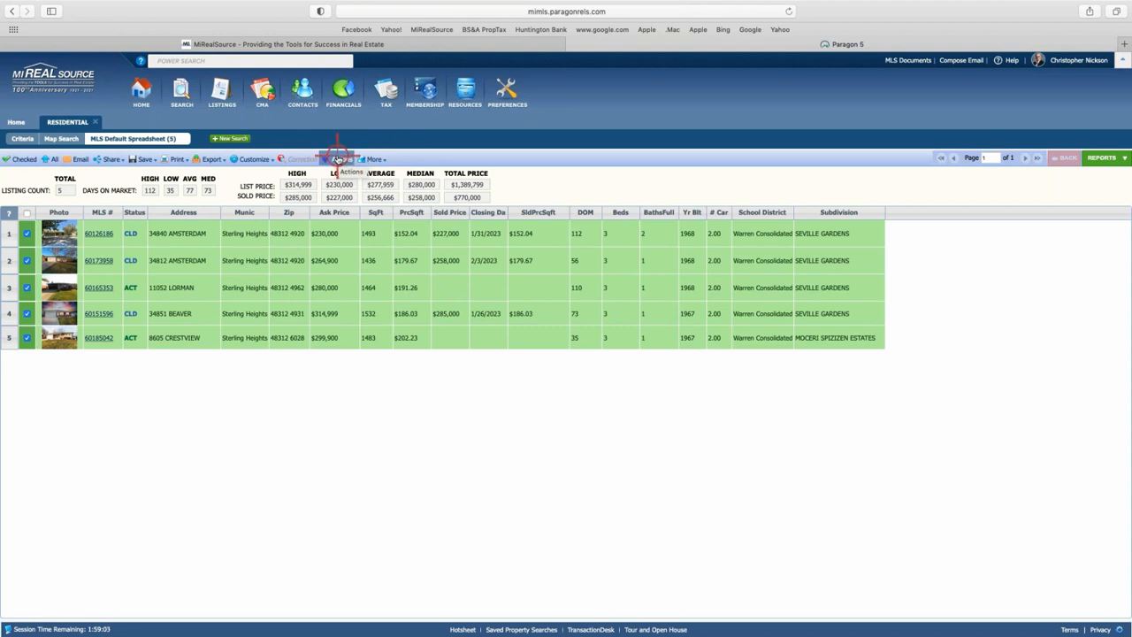
{"action": "left_click", "coordinate": [337, 159]}
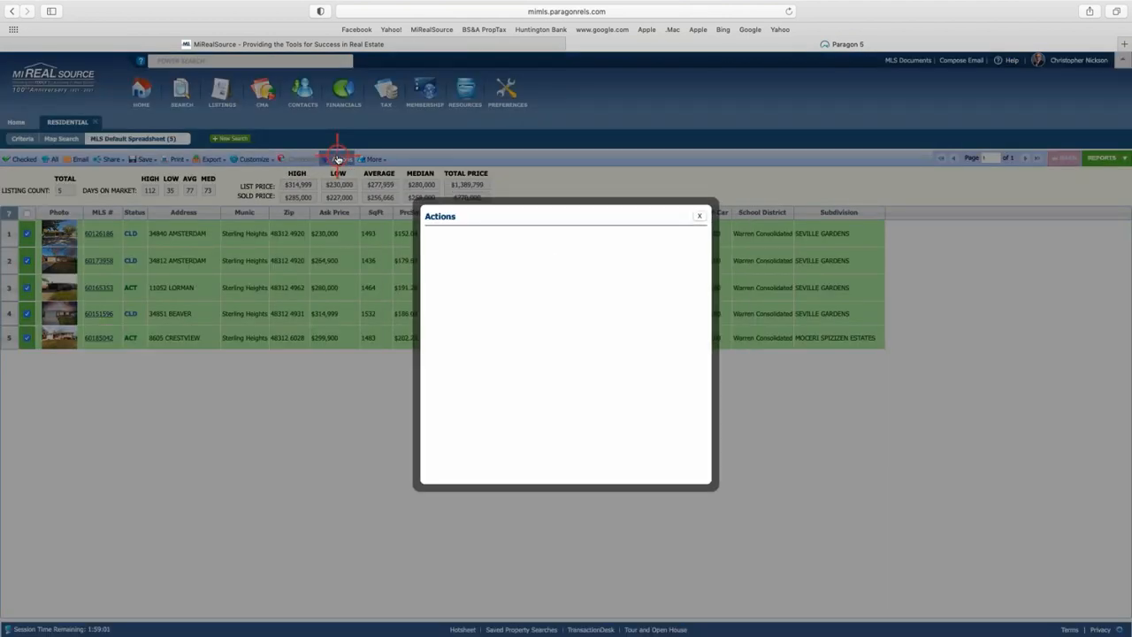
{"action": "left_click", "coordinate": [475, 268]}
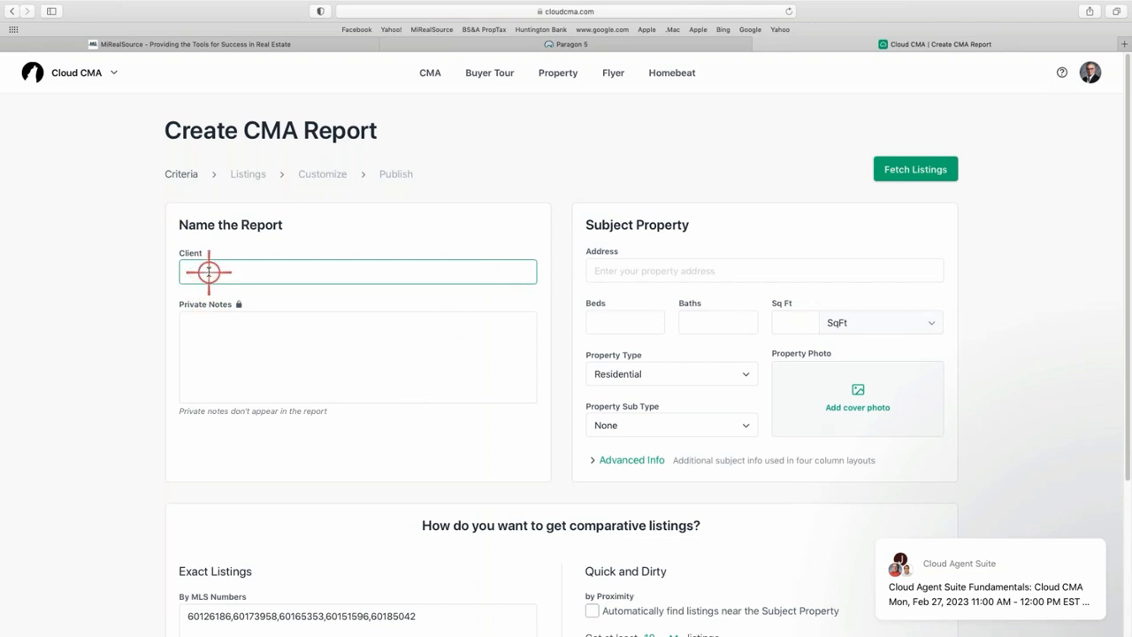
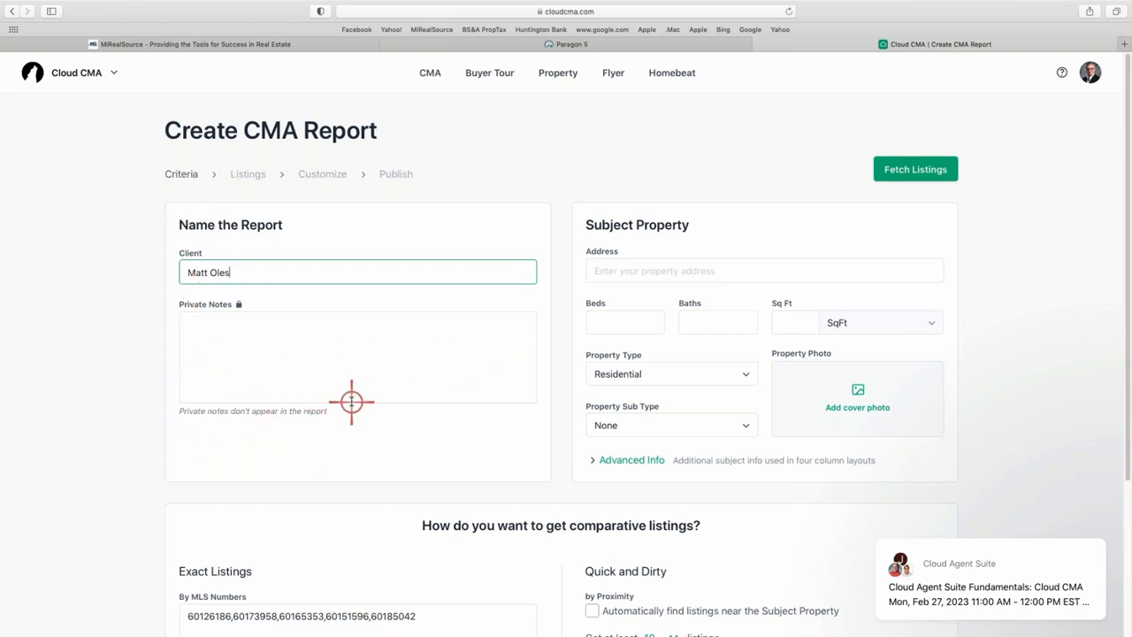
Enter the client's full name in the Client field of the new CMA report.
{"action": "scroll", "coordinate": [351, 401], "scroll_direction": "down", "scroll_amount": 2}
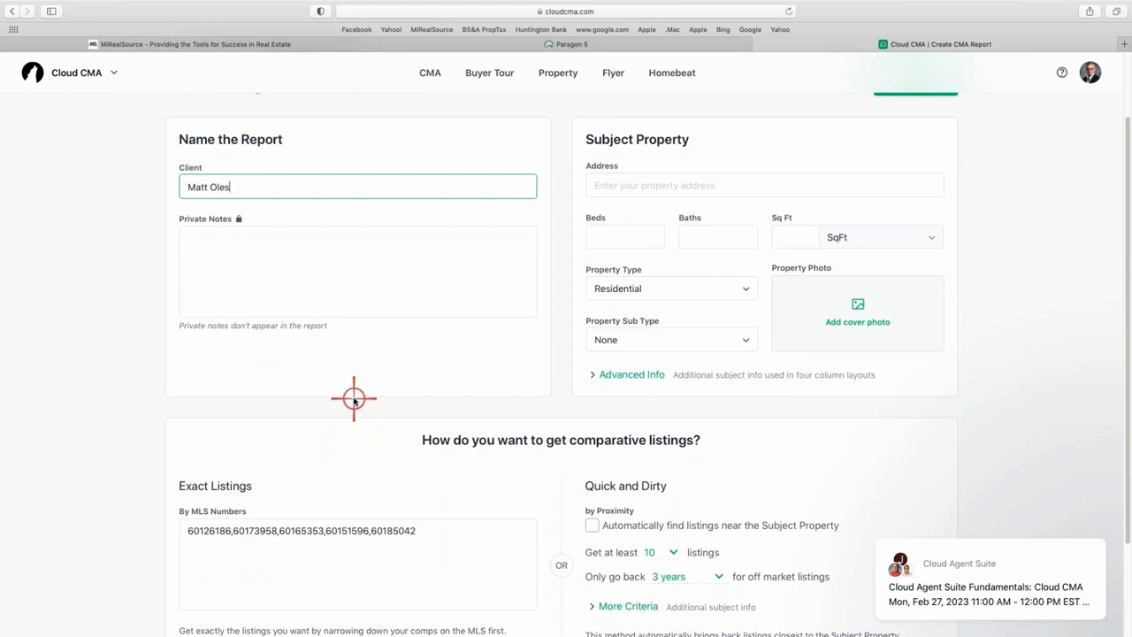
{"action": "scroll", "coordinate": [351, 401], "scroll_direction": "up", "scroll_amount": 2}
{"action": "left_click", "coordinate": [606, 264]}
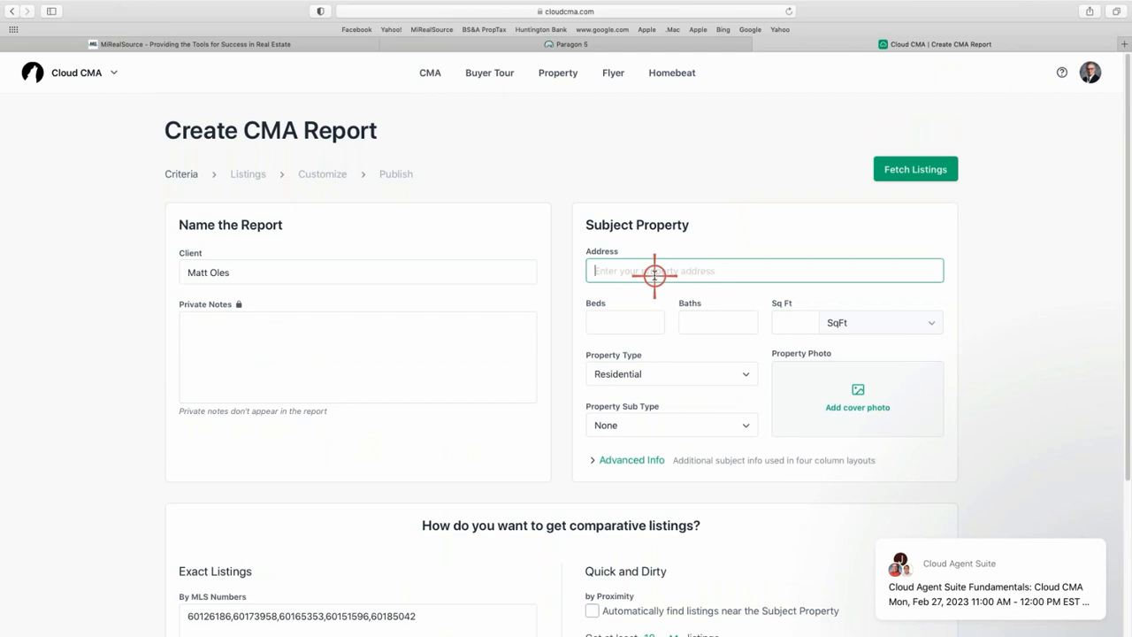
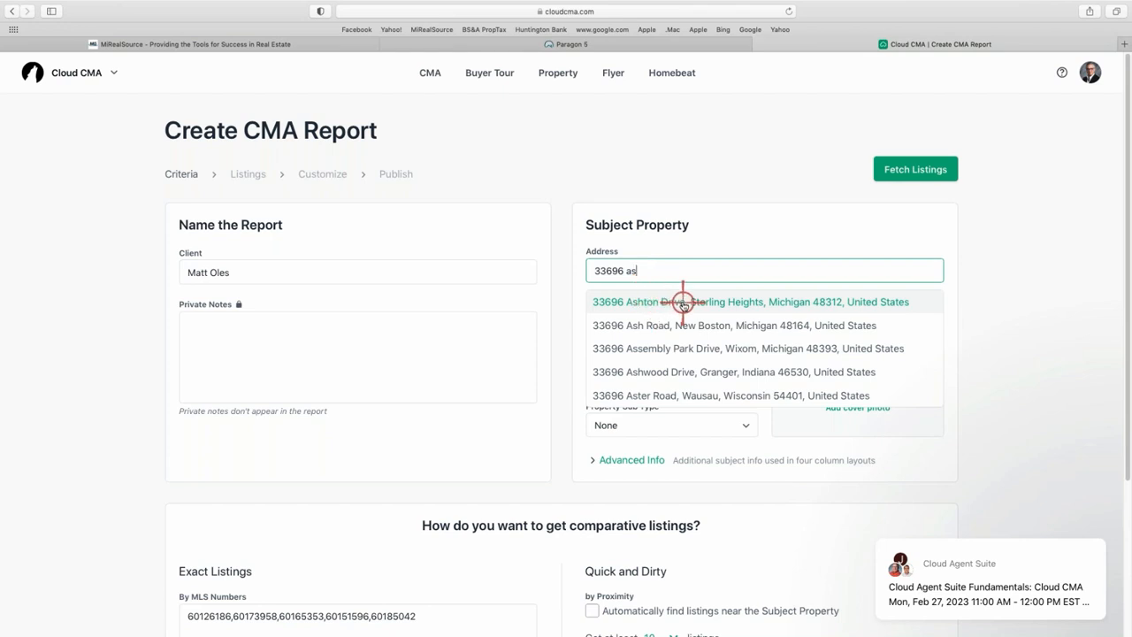
Pick the subject property's address from the suggestions and enter 3 beds and 1455 sq ft.
{"action": "left_click", "coordinate": [727, 302]}
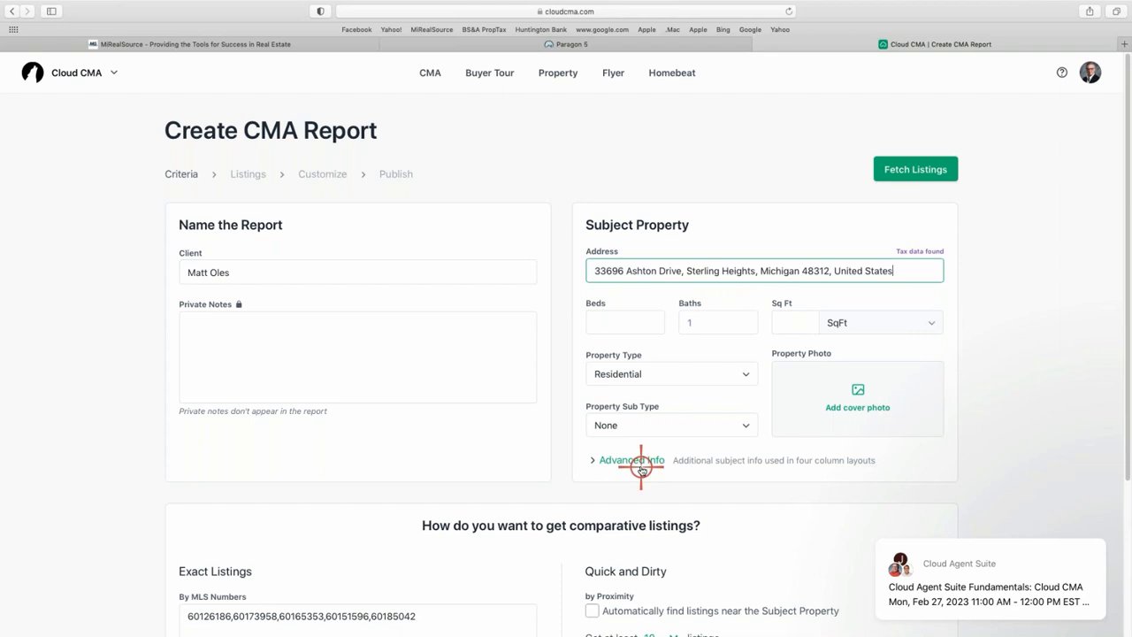
{"action": "left_click", "coordinate": [625, 323]}
{"action": "type", "text": "3"}
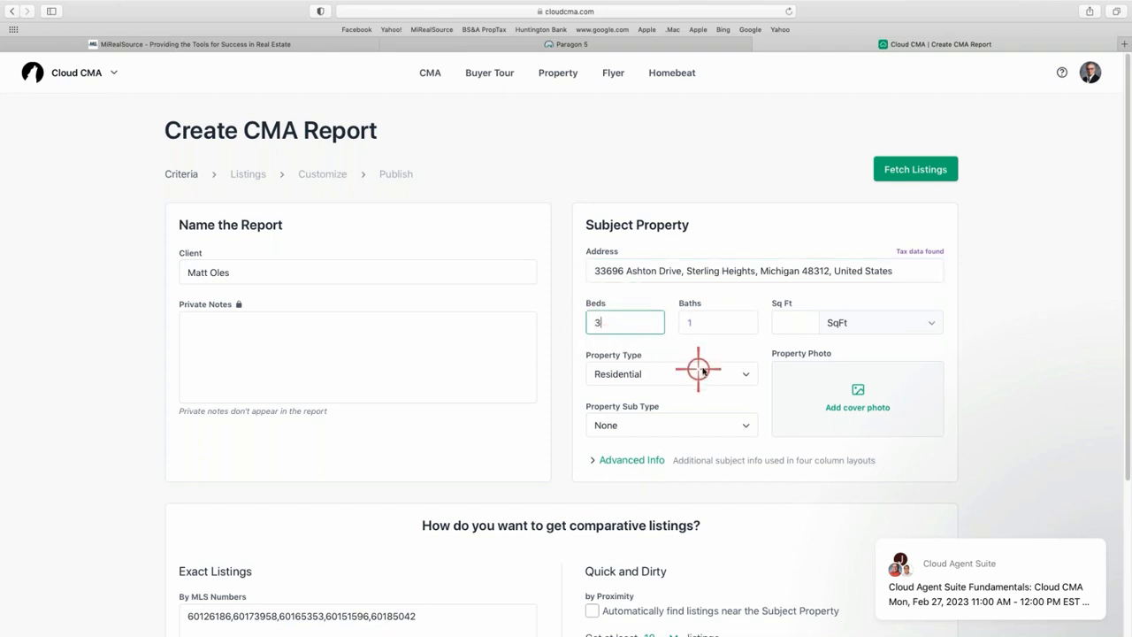
{"action": "left_click", "coordinate": [802, 324]}
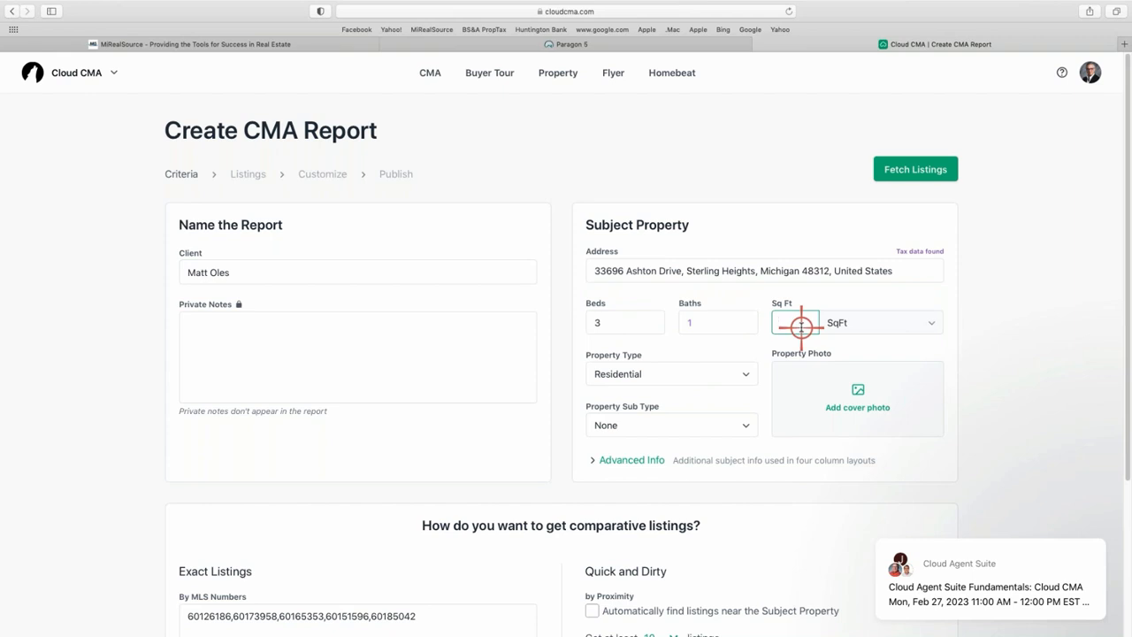
{"action": "type", "text": "1465"}
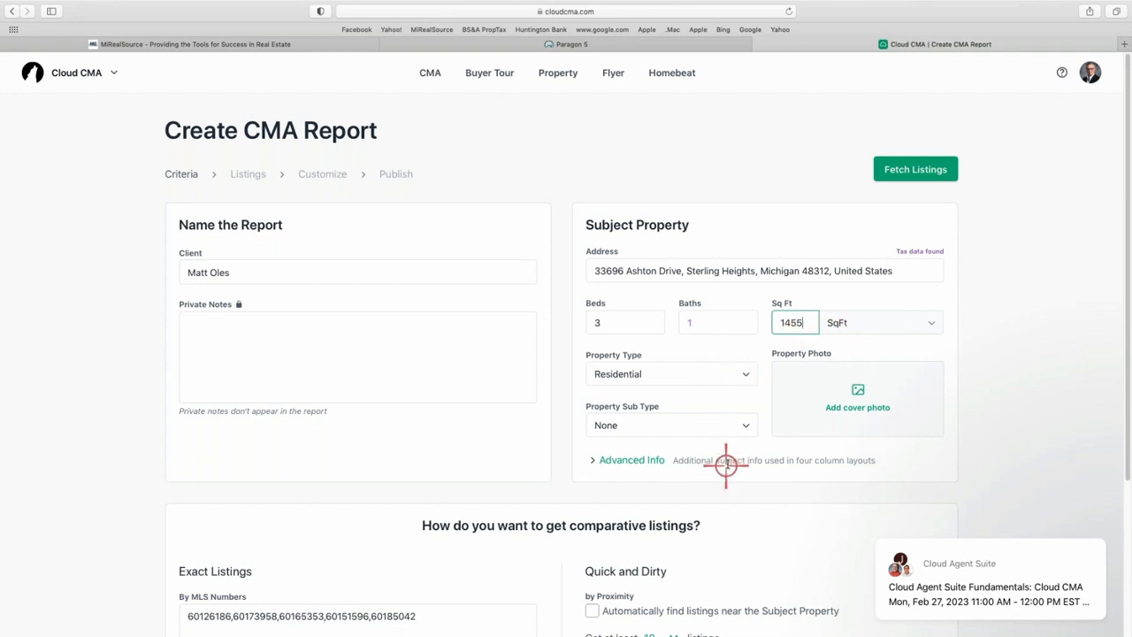
Keep property sub type None and record 2 garages and Ranch style under Advanced Info.
{"action": "left_click", "coordinate": [745, 425]}
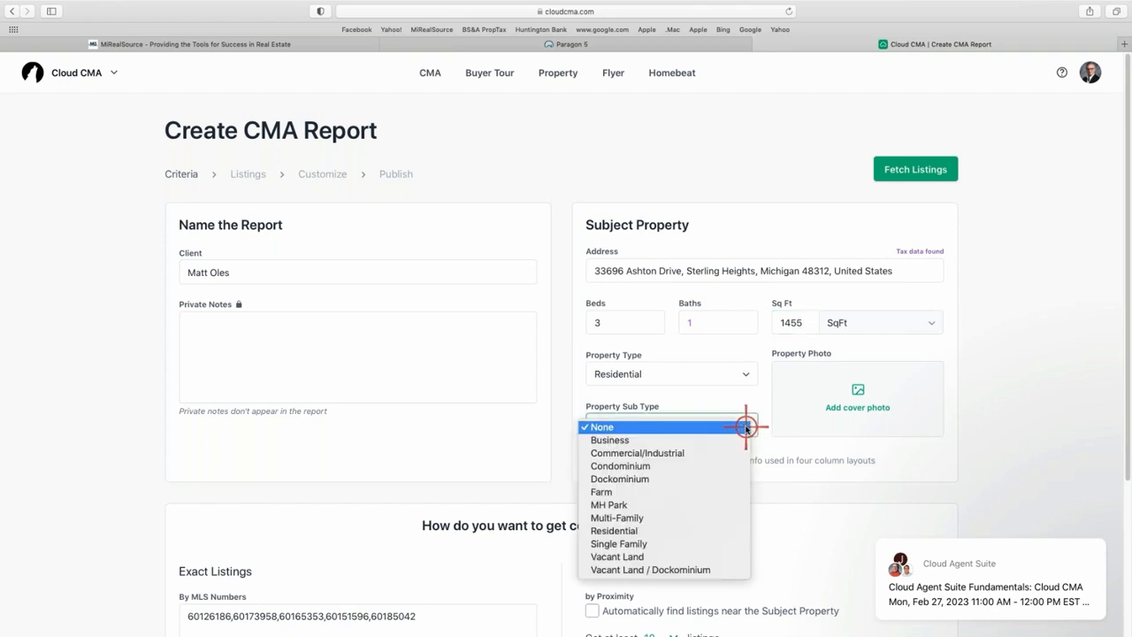
{"action": "left_click", "coordinate": [740, 427]}
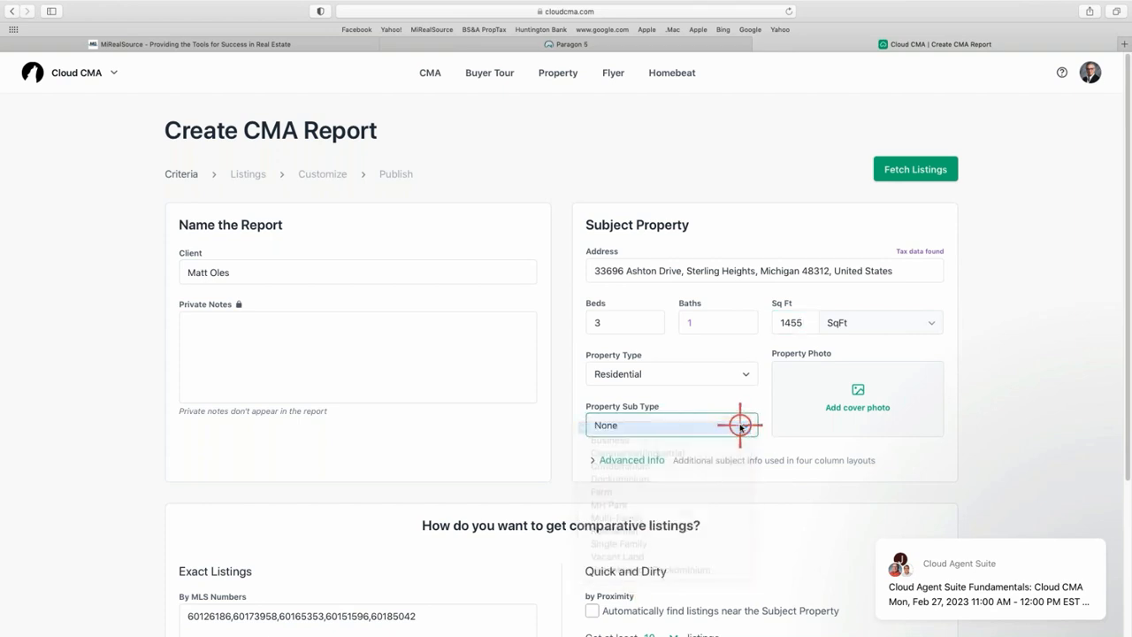
{"action": "left_click", "coordinate": [620, 460]}
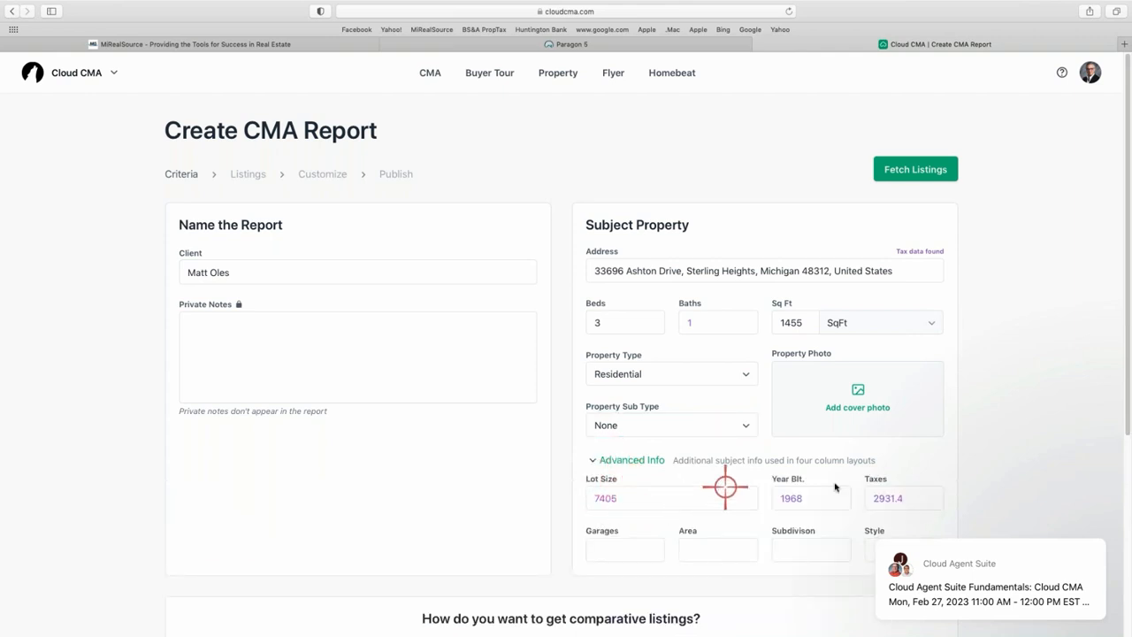
{"action": "left_click", "coordinate": [625, 550]}
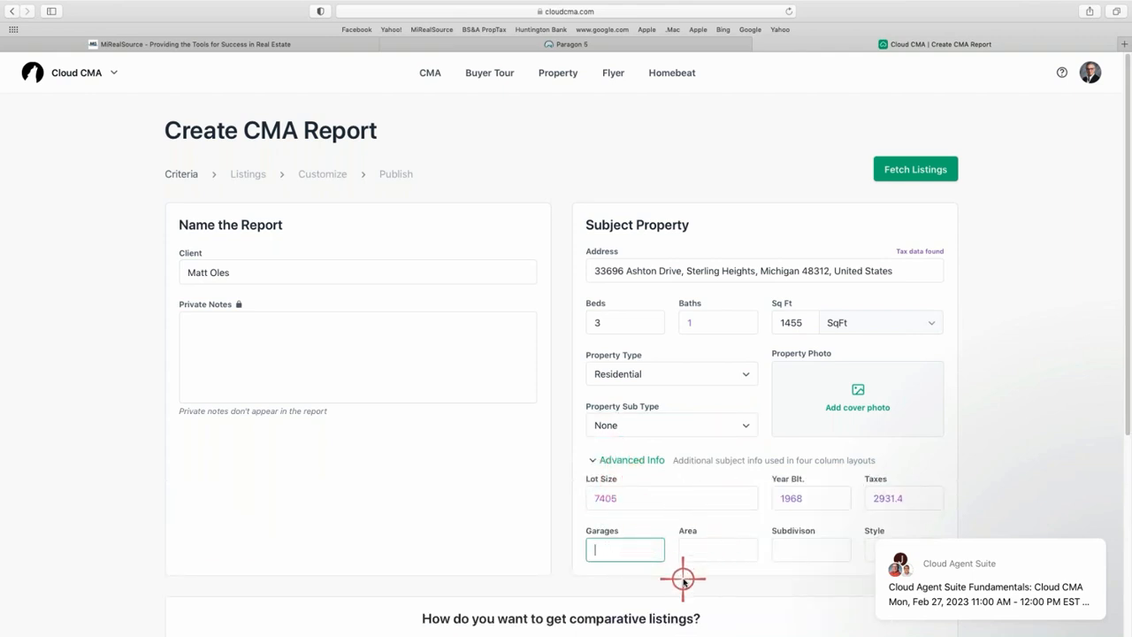
{"action": "type", "text": "2"}
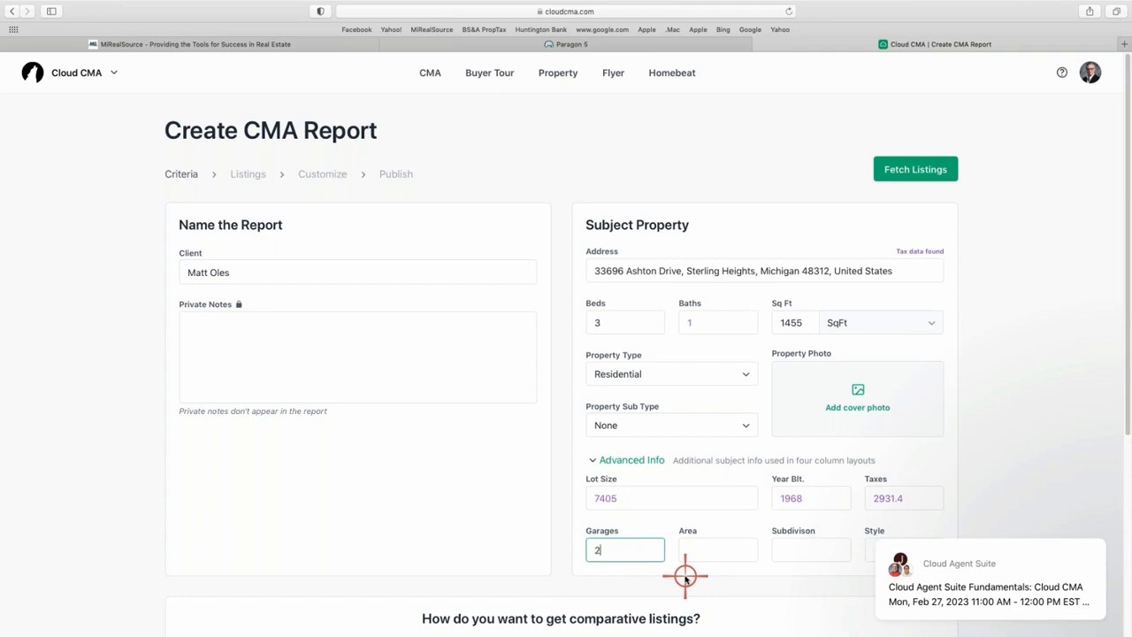
{"action": "left_click", "coordinate": [870, 549]}
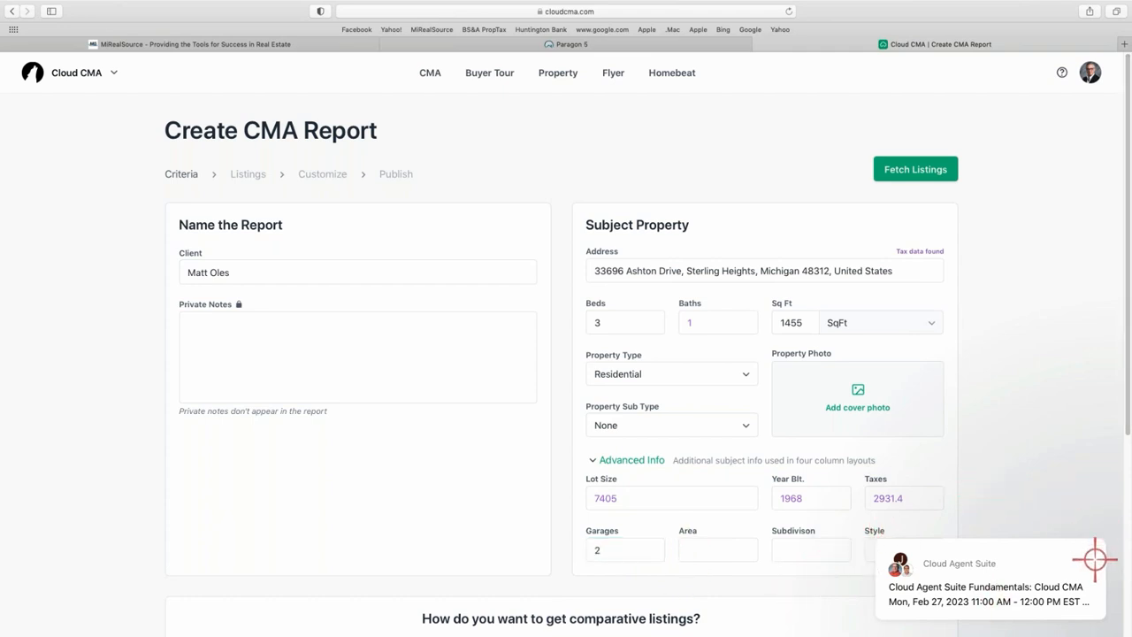
{"action": "scroll", "coordinate": [1031, 478], "scroll_direction": "down", "scroll_amount": 2}
{"action": "left_click", "coordinate": [897, 489]}
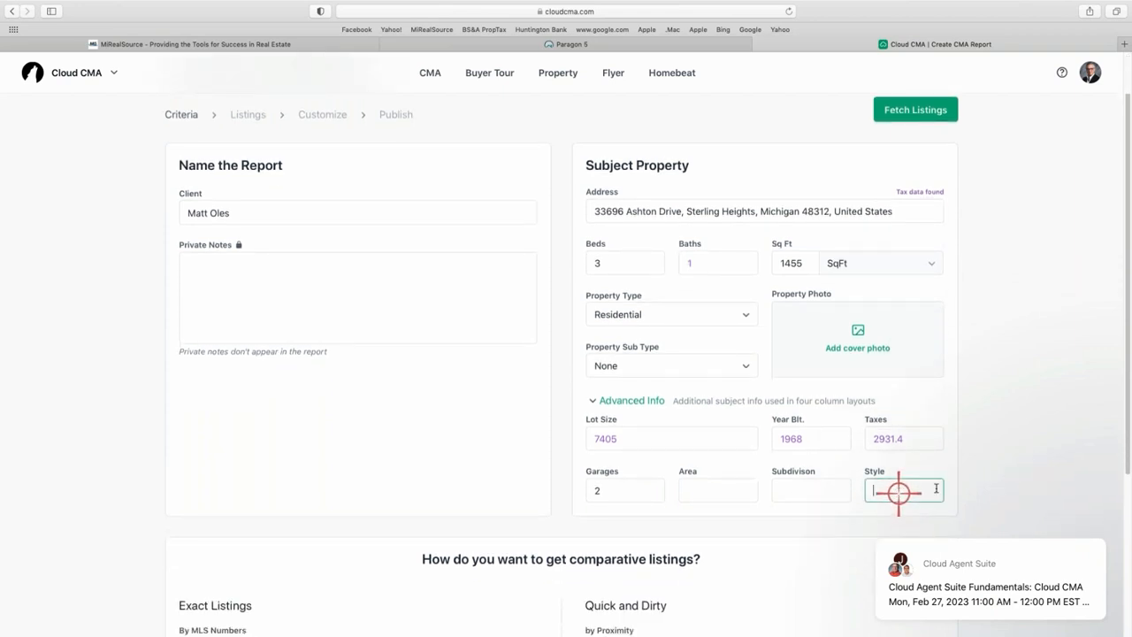
{"action": "type", "text": "Ranch"}
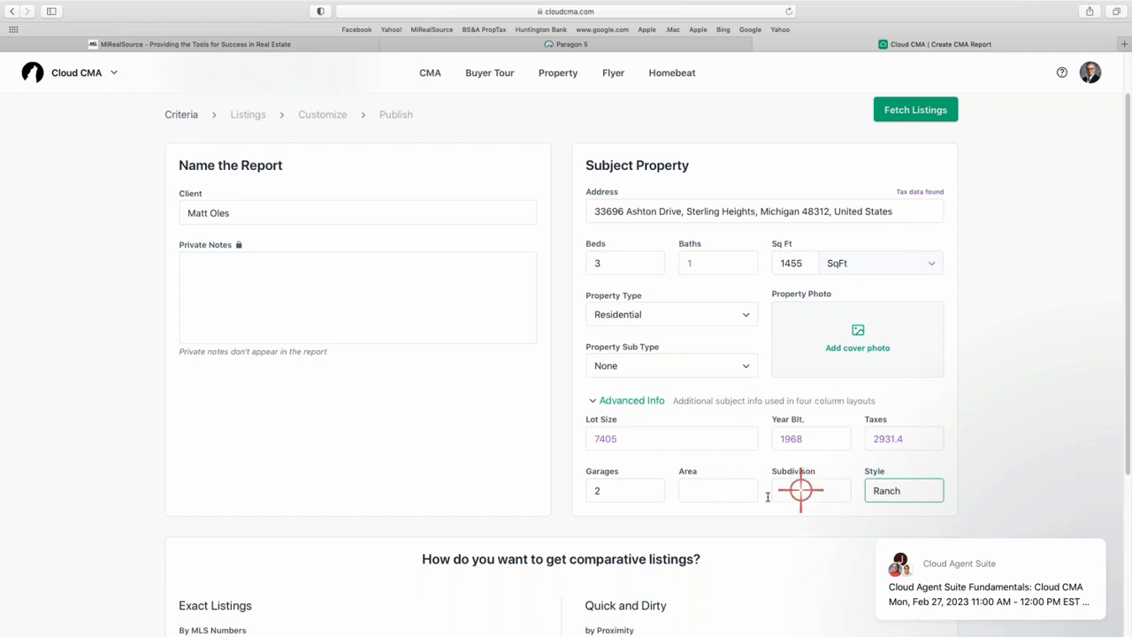
{"action": "left_click", "coordinate": [712, 494]}
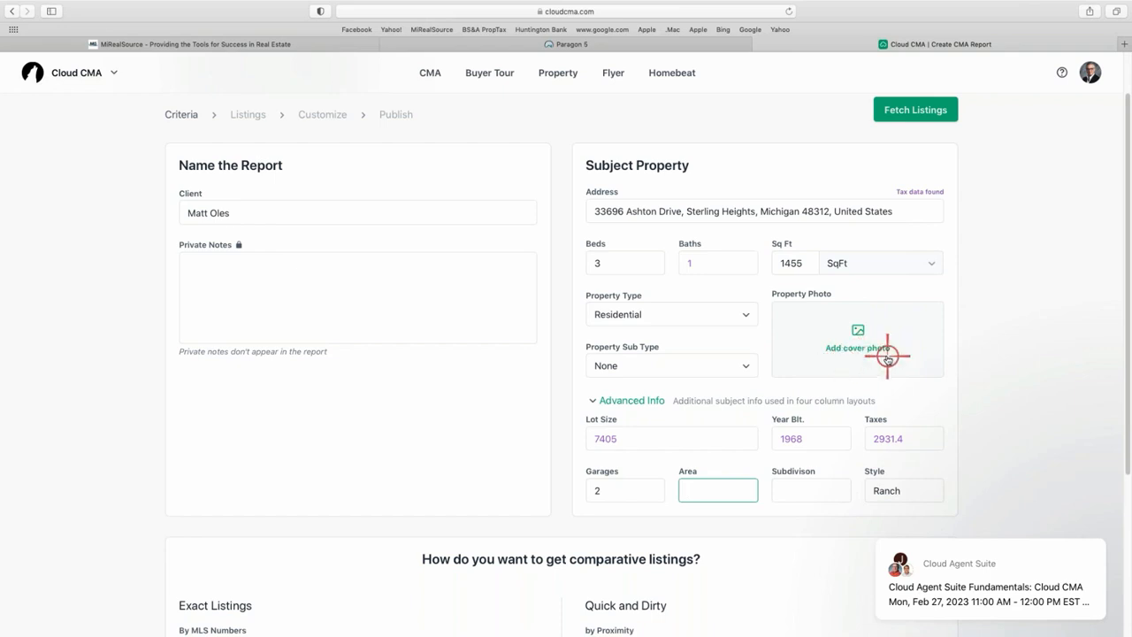
Scroll through the criteria to review the client, subject details and five exact MLS listings.
{"action": "scroll", "coordinate": [884, 354], "scroll_direction": "down", "scroll_amount": 4}
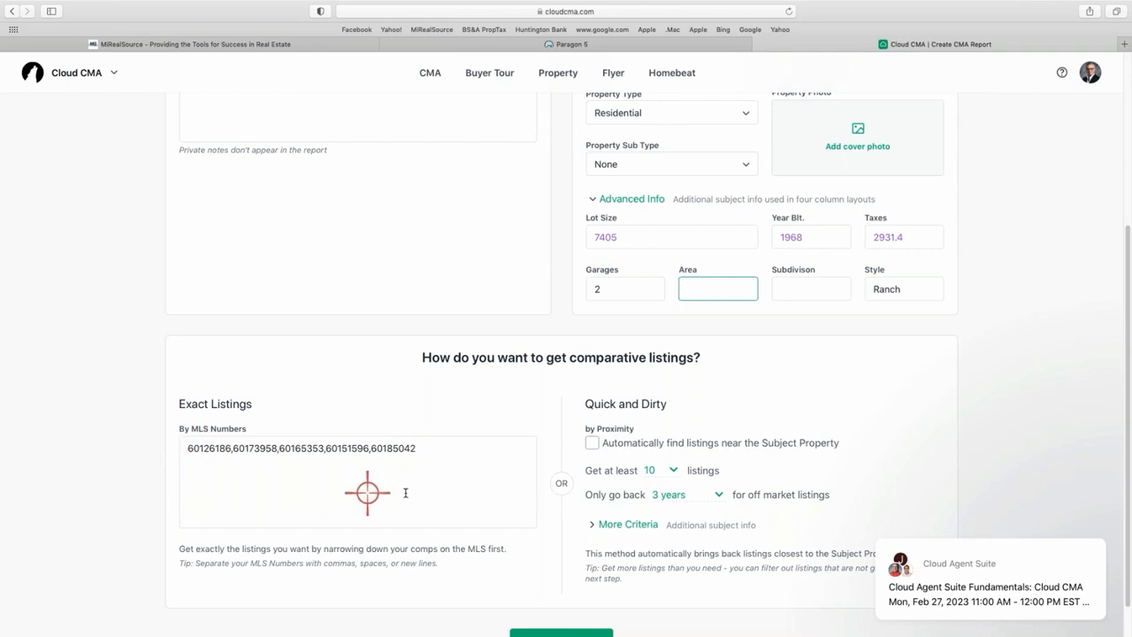
{"action": "scroll", "coordinate": [469, 484], "scroll_direction": "down", "scroll_amount": 1}
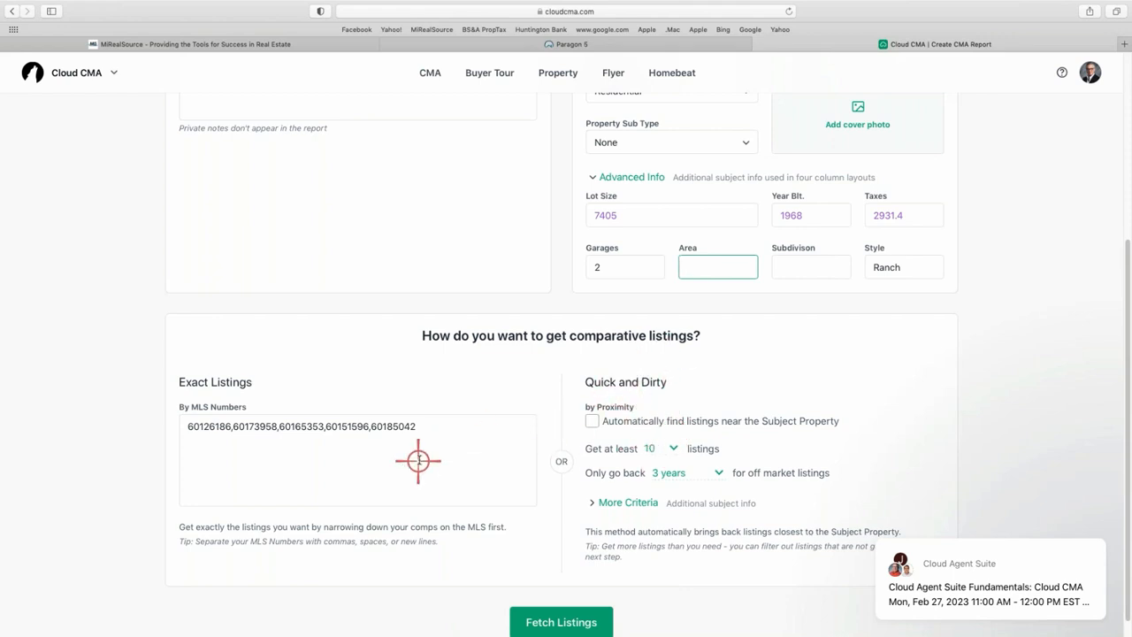
{"action": "scroll", "coordinate": [454, 455], "scroll_direction": "down", "scroll_amount": 1}
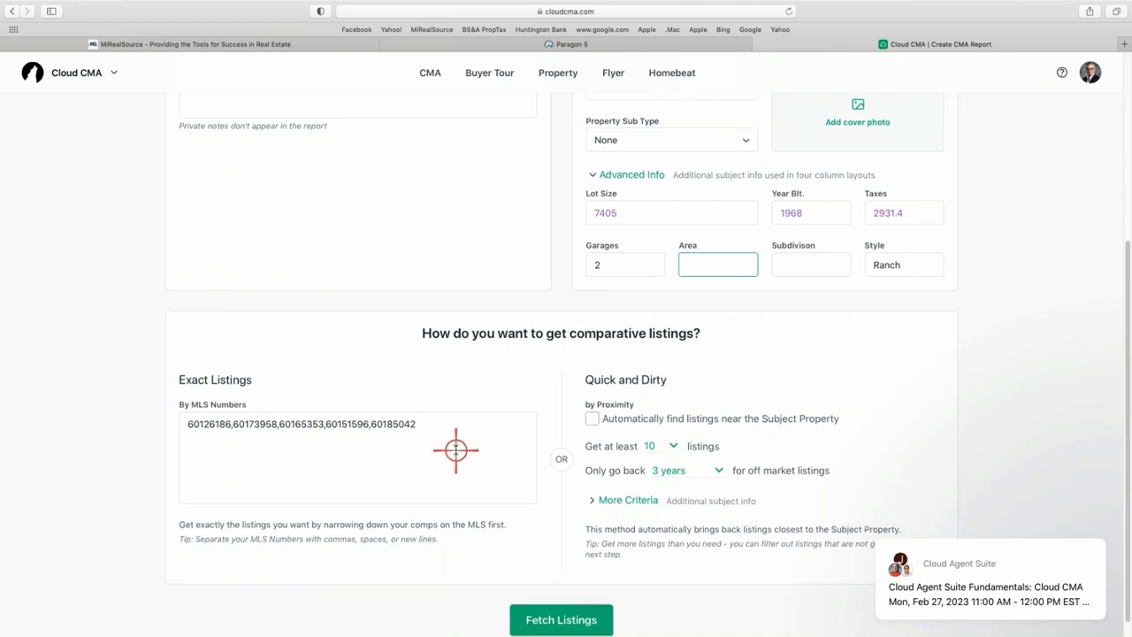
{"action": "scroll", "coordinate": [456, 448], "scroll_direction": "up", "scroll_amount": 1}
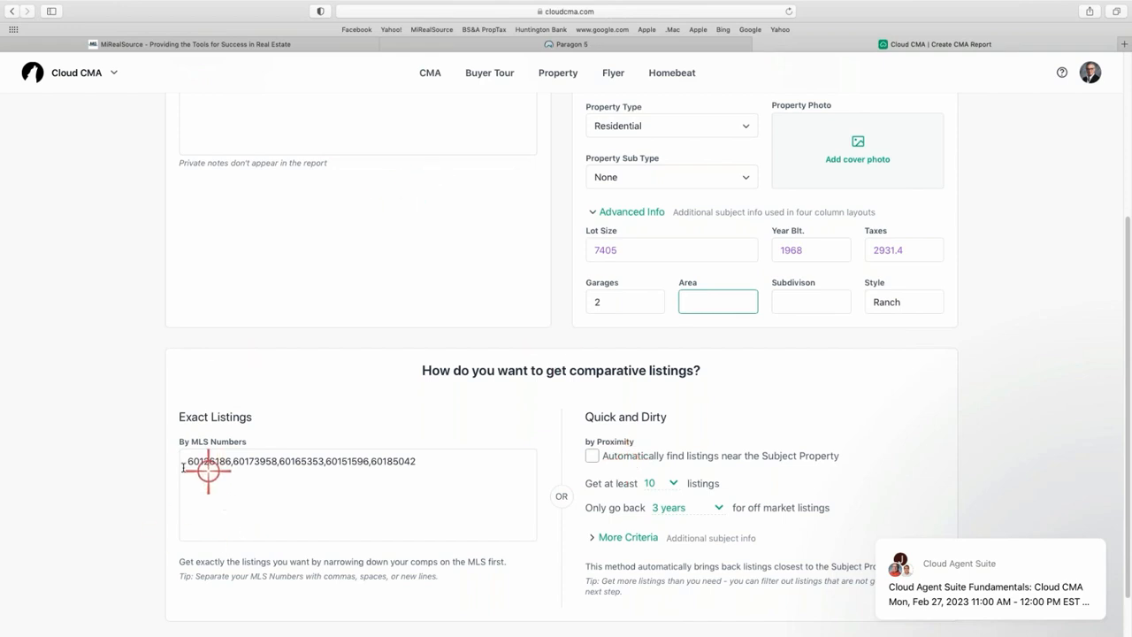
{"action": "scroll", "coordinate": [566, 467], "scroll_direction": "down", "scroll_amount": 1}
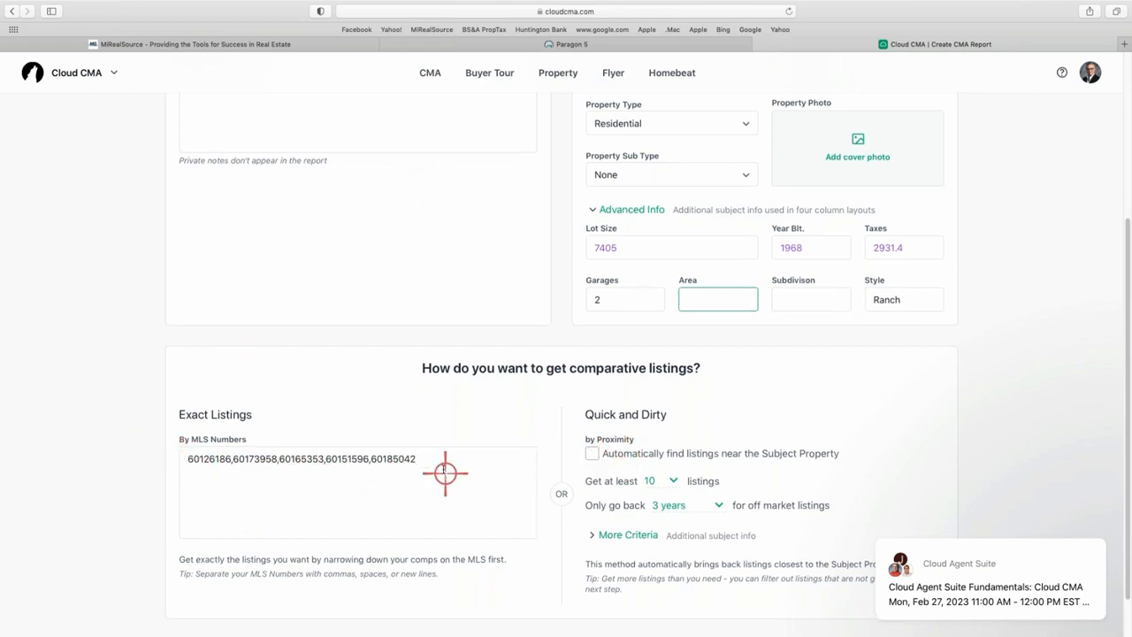
{"action": "scroll", "coordinate": [448, 462], "scroll_direction": "up", "scroll_amount": 3}
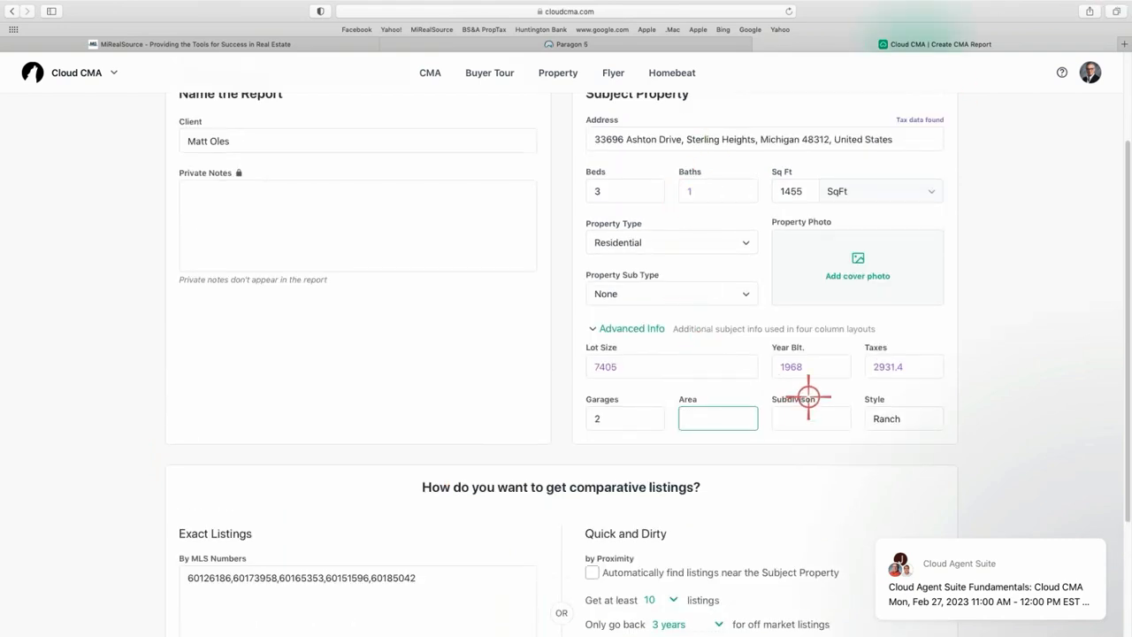
{"action": "scroll", "coordinate": [706, 268], "scroll_direction": "up", "scroll_amount": 1}
{"action": "scroll", "coordinate": [495, 248], "scroll_direction": "up", "scroll_amount": 1}
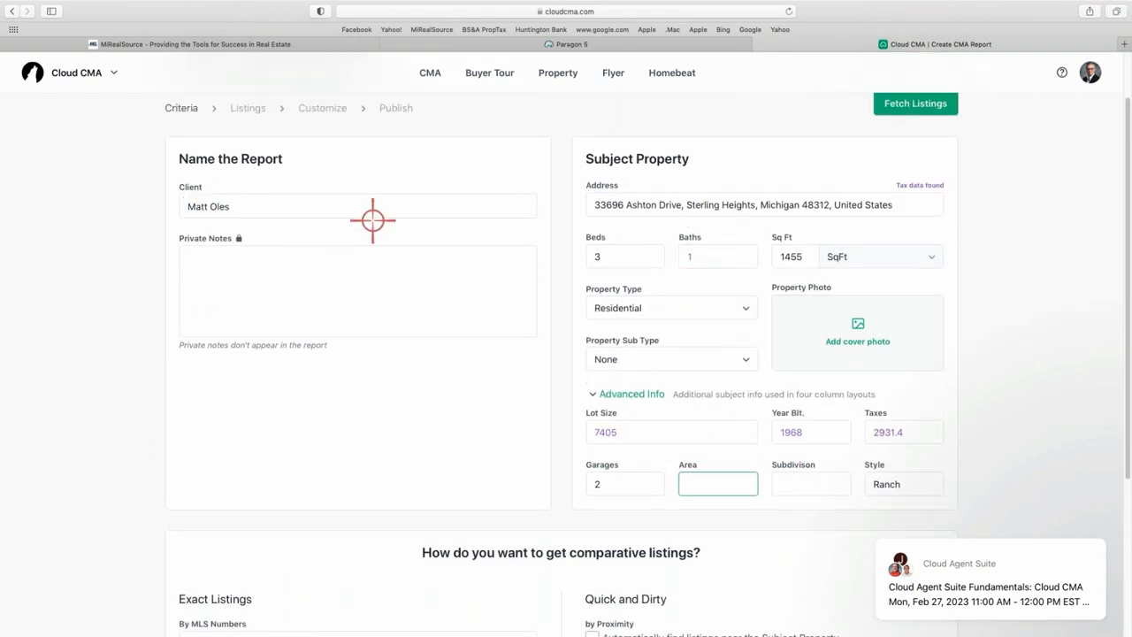
{"action": "scroll", "coordinate": [530, 282], "scroll_direction": "up", "scroll_amount": 2}
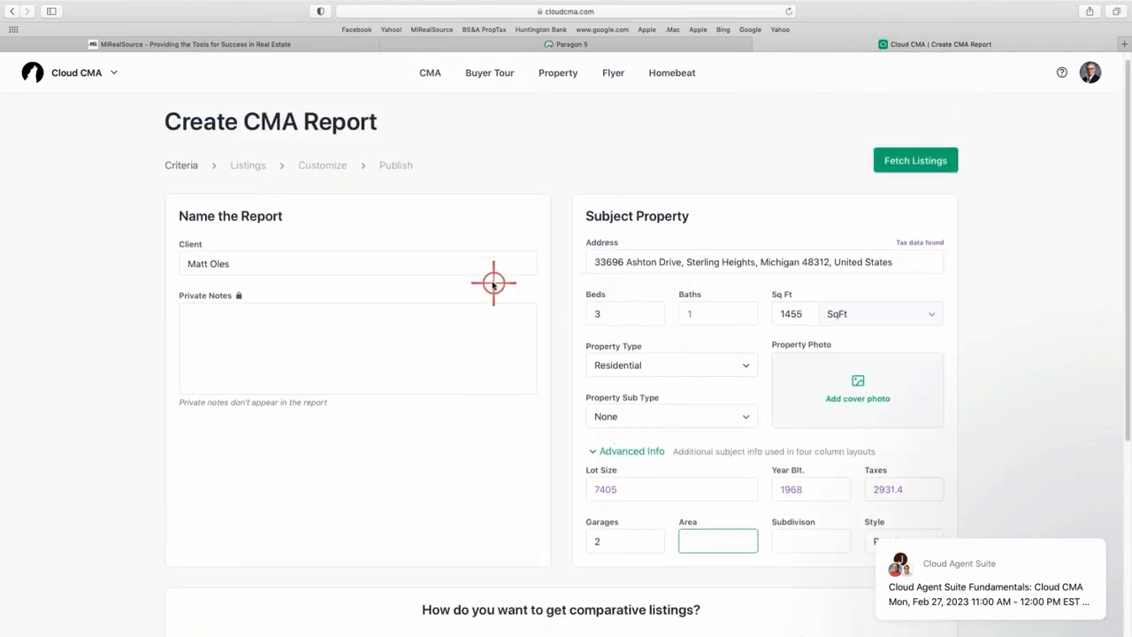
Fetch the comparables by MLS number, opening Organize Listings with 2 active and 3 sold.
{"action": "left_click", "coordinate": [912, 161]}
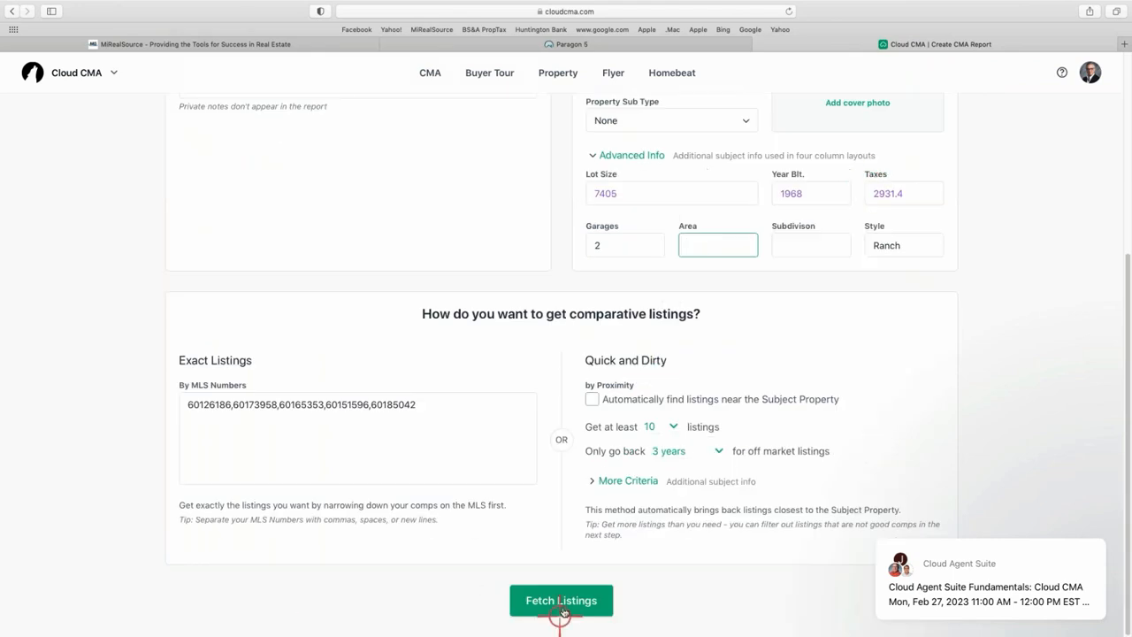
{"action": "left_click", "coordinate": [574, 599]}
{"action": "left_click", "coordinate": [567, 600]}
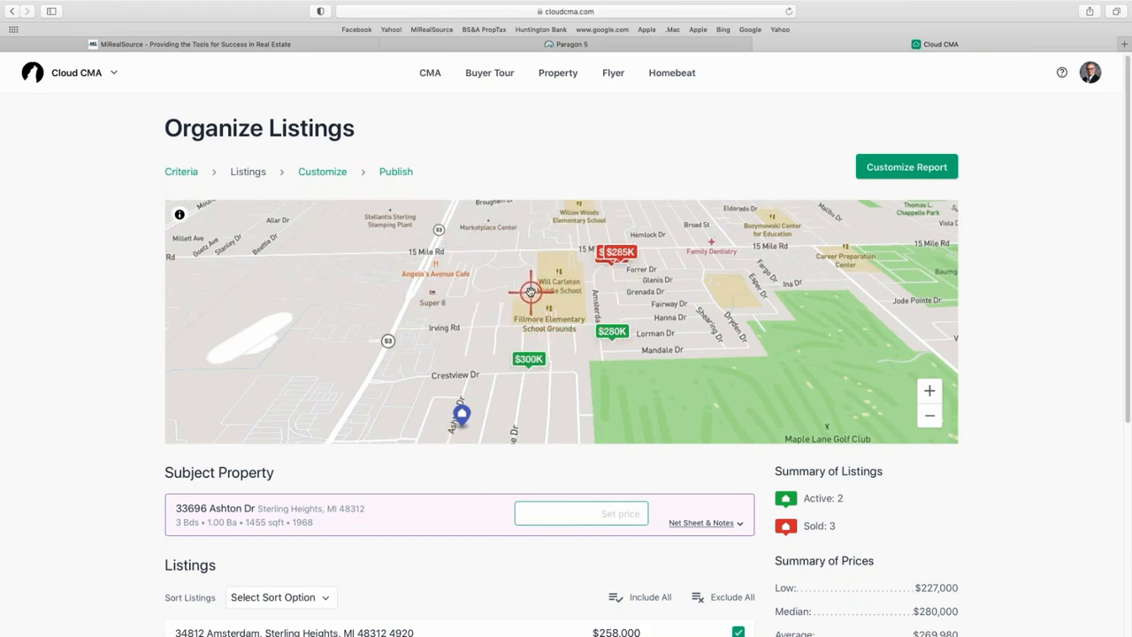
Expand the Subject Property's Net Sheet & Notes to show the $256,866–$272,754 price guide.
{"action": "scroll", "coordinate": [135, 449], "scroll_direction": "down", "scroll_amount": 5}
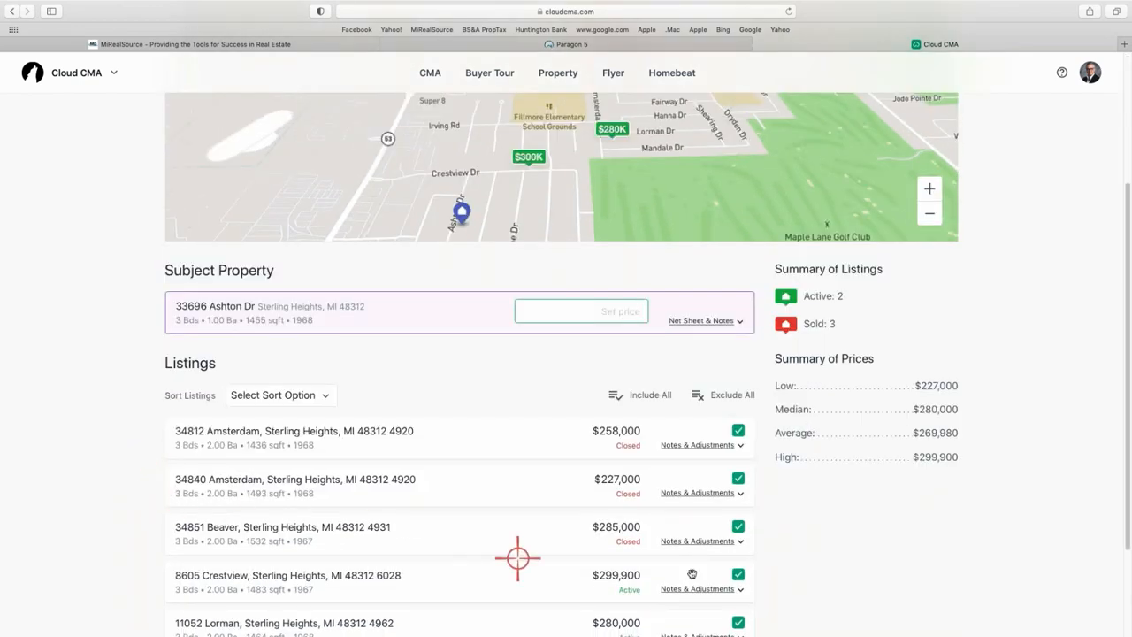
{"action": "scroll", "coordinate": [859, 577], "scroll_direction": "down", "scroll_amount": 1}
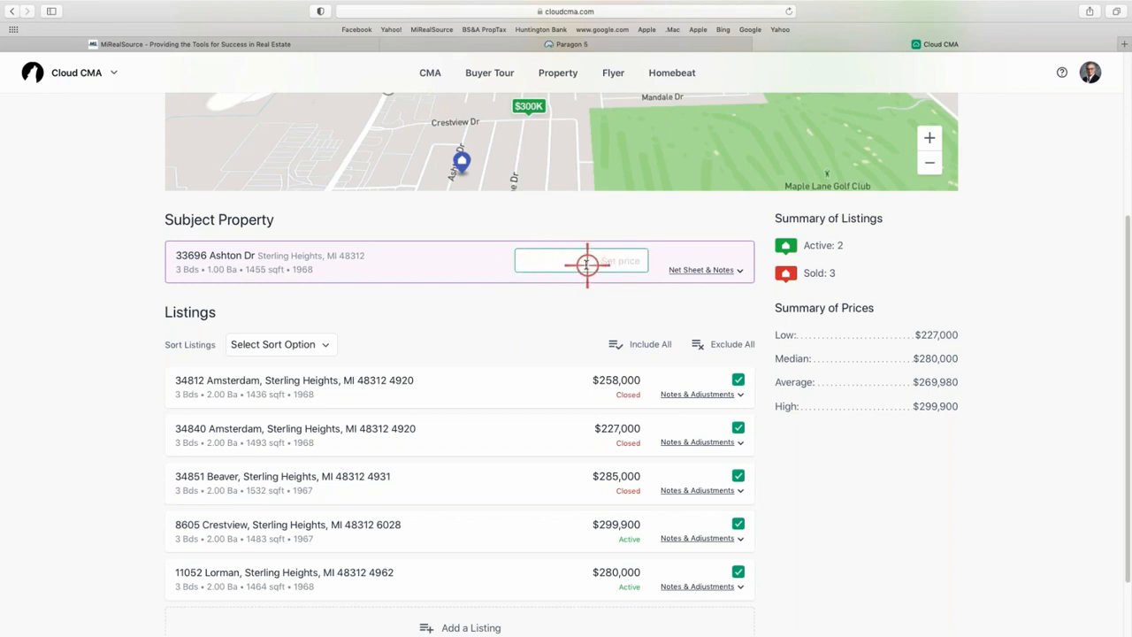
{"action": "left_click", "coordinate": [703, 269]}
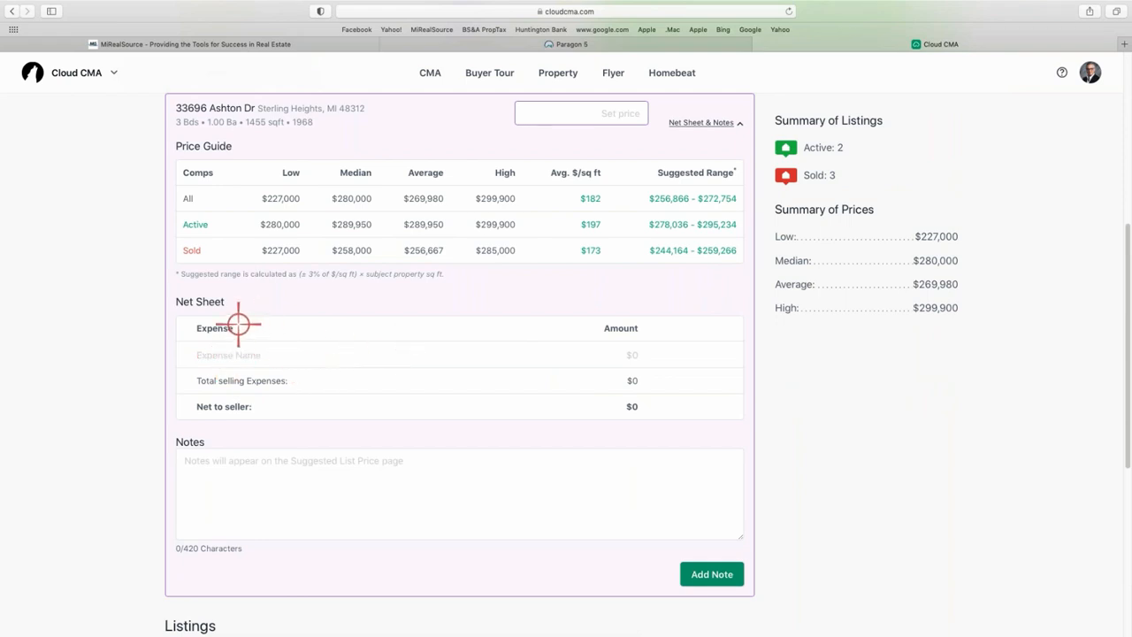
{"action": "left_click", "coordinate": [210, 353]}
{"action": "type", "text": "Mo"}
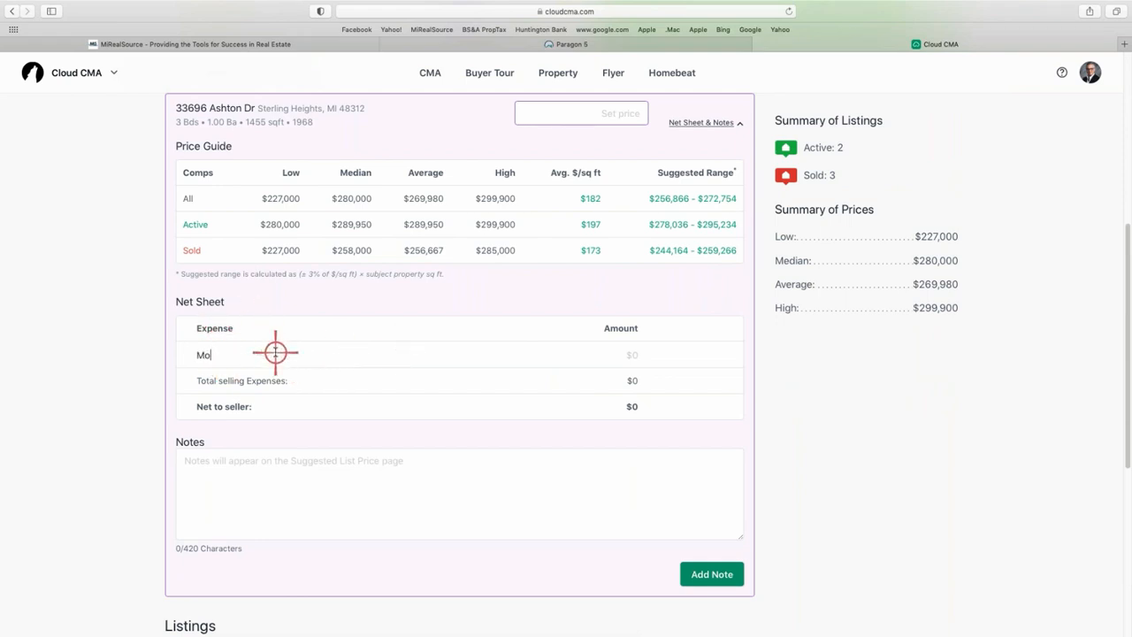
{"action": "type", "text": "rtgage Balance"}
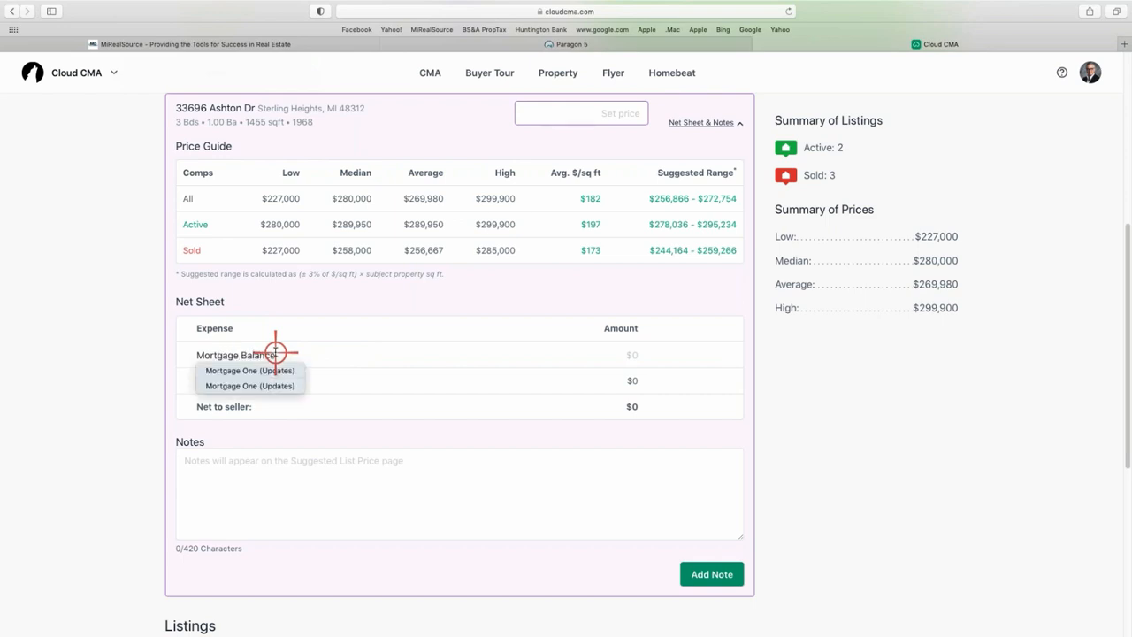
{"action": "left_click", "coordinate": [275, 352]}
{"action": "left_click", "coordinate": [630, 354]}
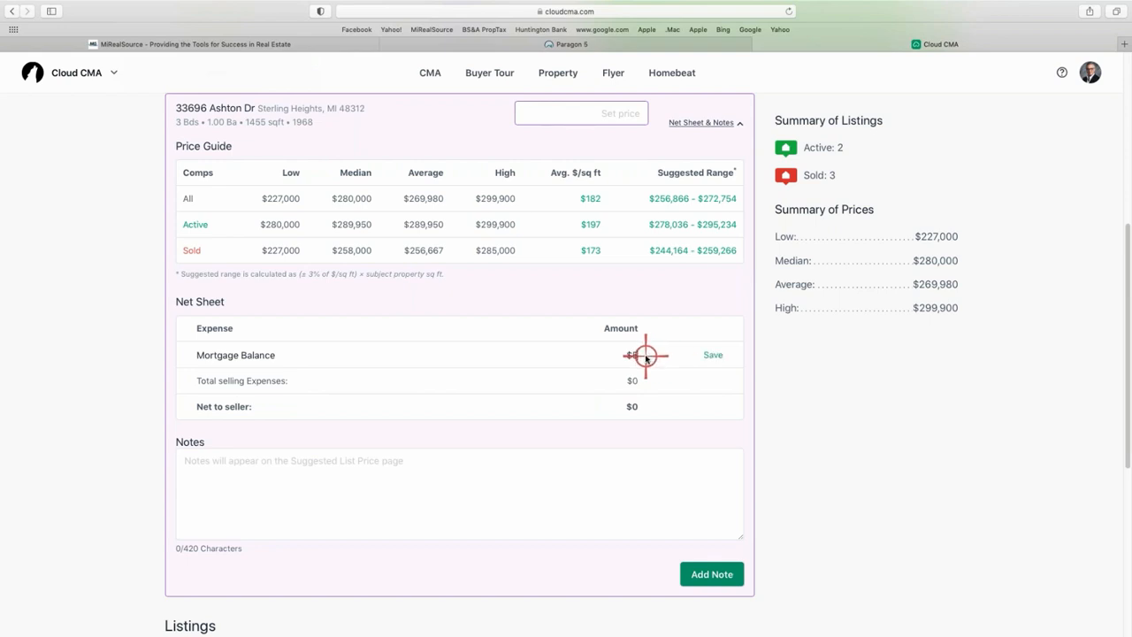
{"action": "left_click", "coordinate": [712, 354]}
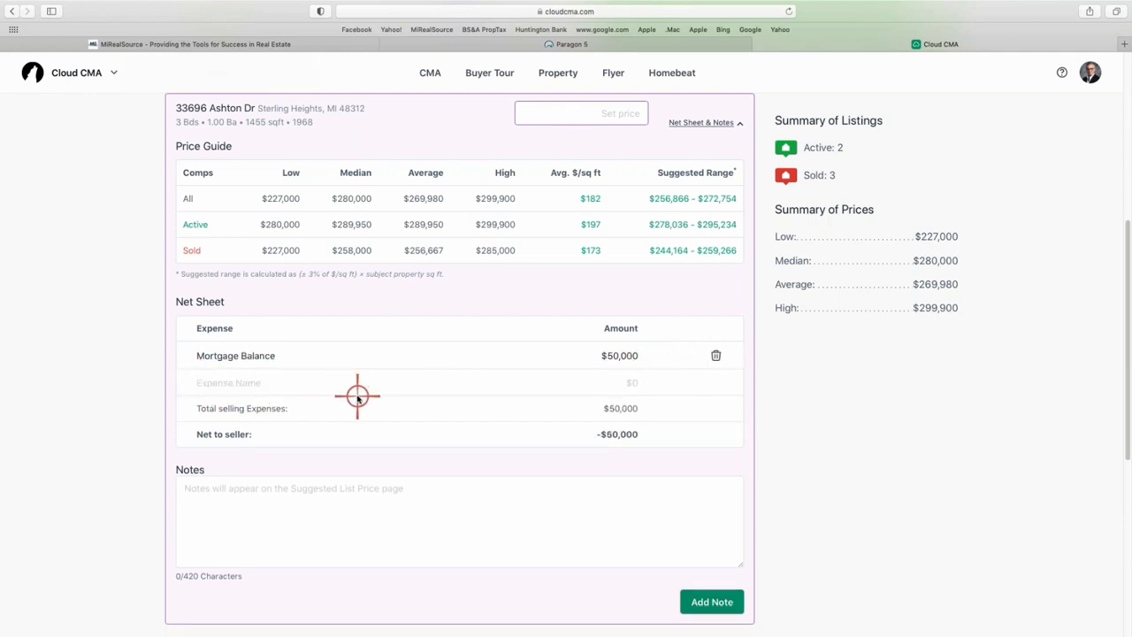
{"action": "type", "text": "COmmission Split"}
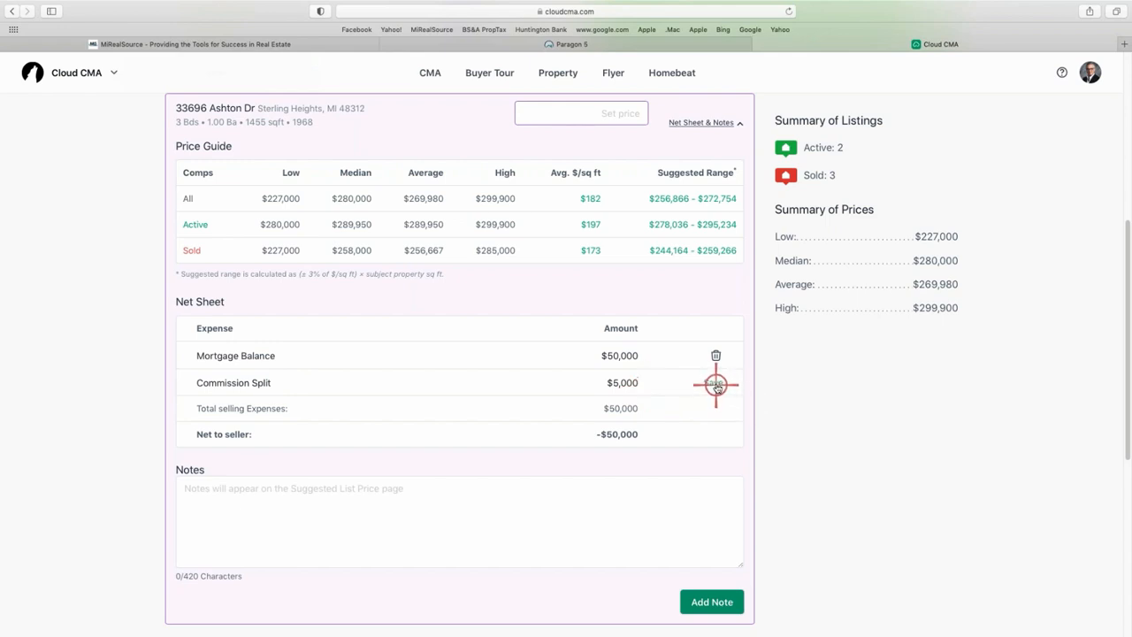
{"action": "left_click", "coordinate": [717, 384]}
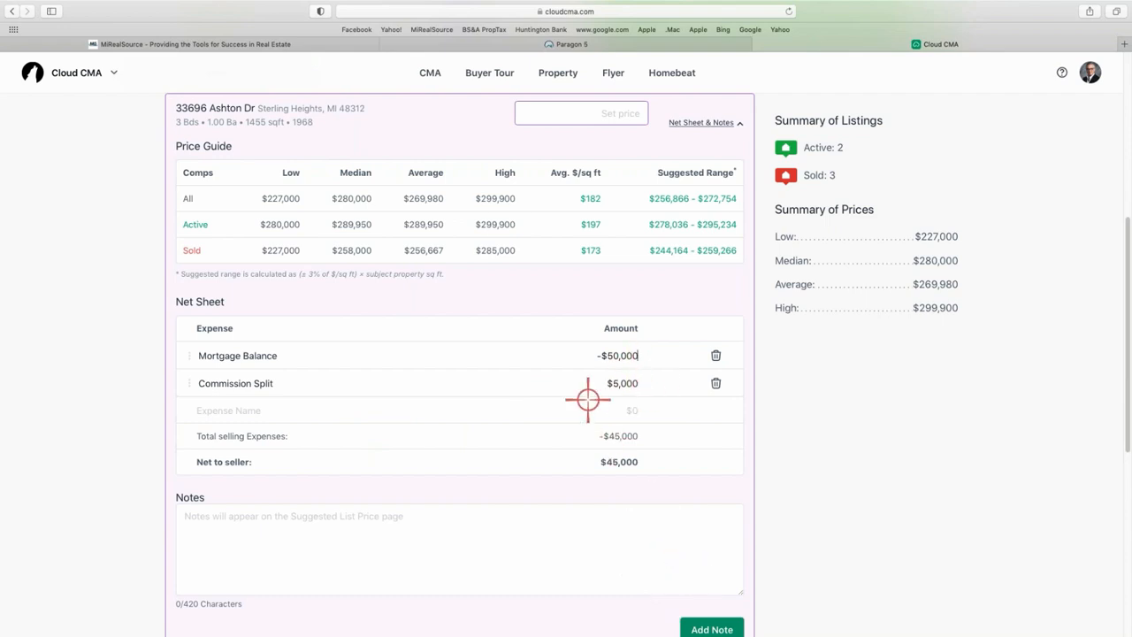
{"action": "left_click", "coordinate": [409, 387]}
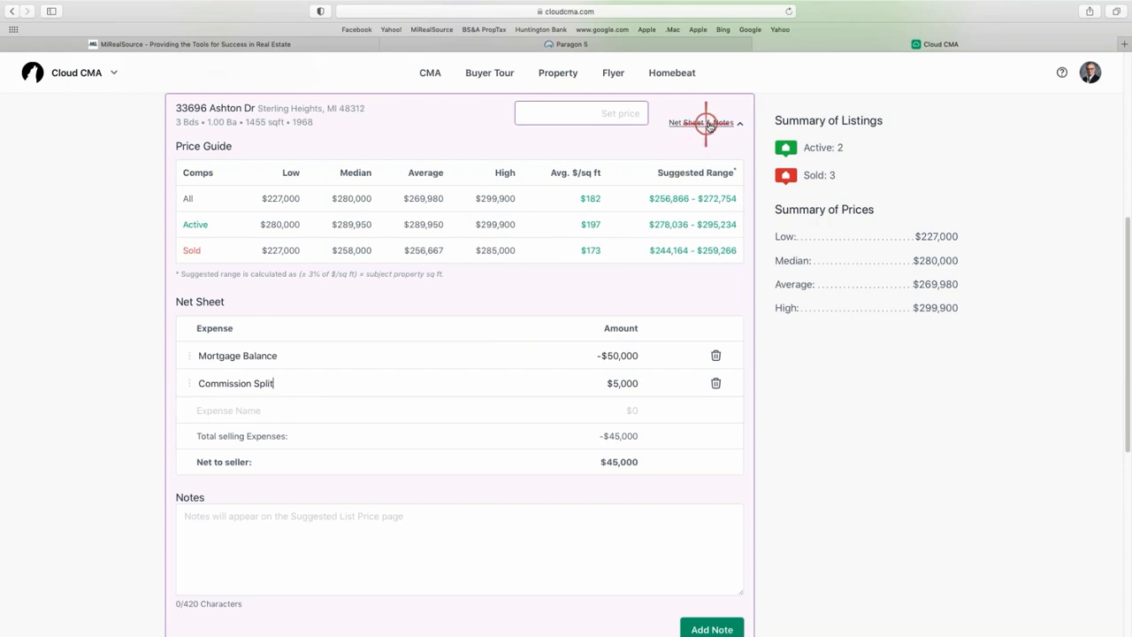
{"action": "left_click", "coordinate": [716, 382]}
{"action": "left_click", "coordinate": [681, 378]}
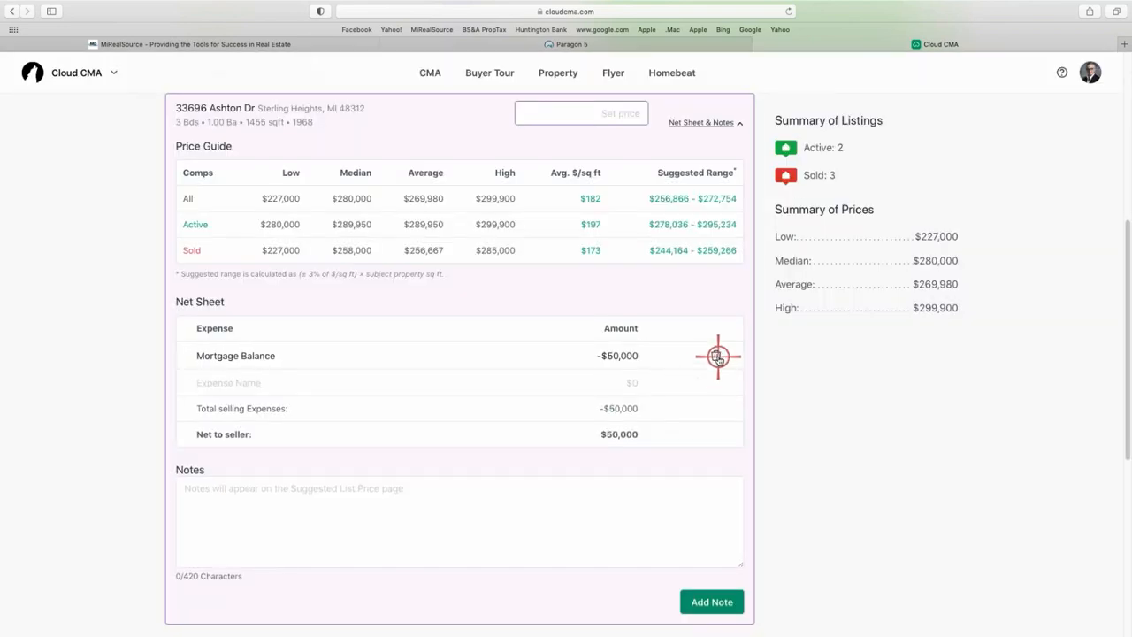
{"action": "left_click", "coordinate": [715, 354]}
{"action": "left_click", "coordinate": [687, 378]}
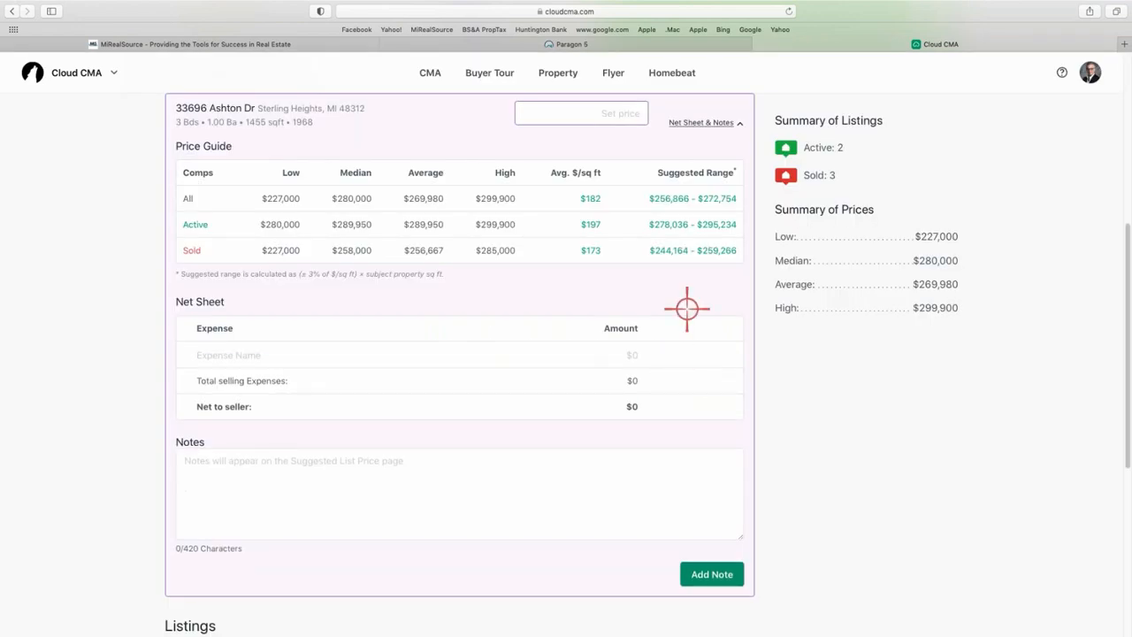
Collapse the net sheet and drag the $299,900 and $280,000 active listings up the list.
{"action": "left_click", "coordinate": [738, 121]}
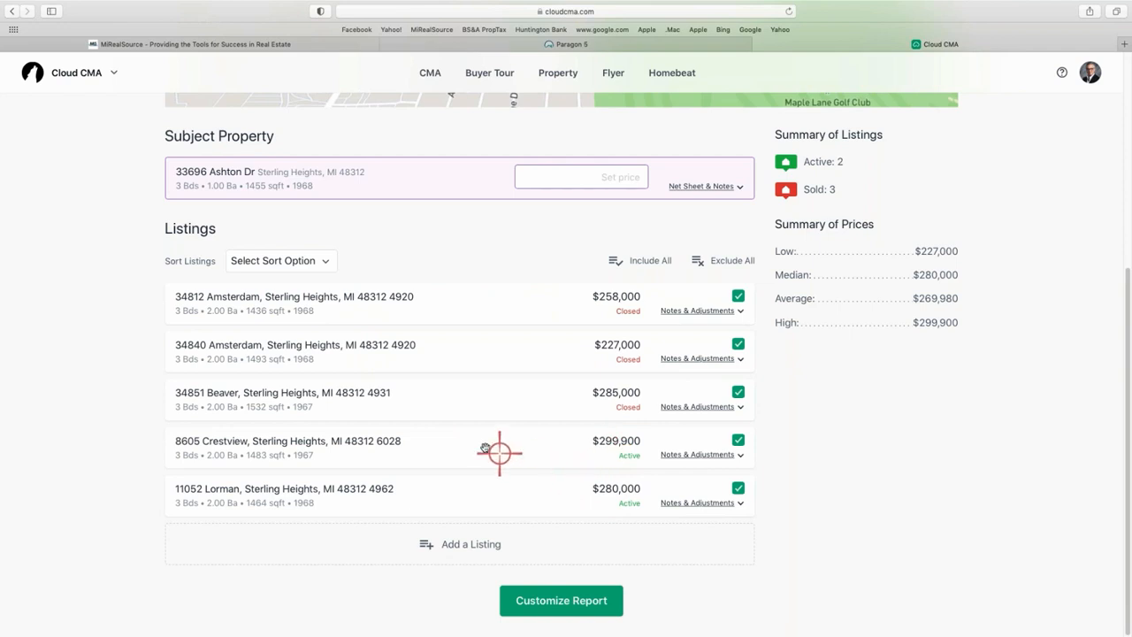
{"action": "left_click_drag", "start_coordinate": [480, 452], "coordinate": [500, 302]}
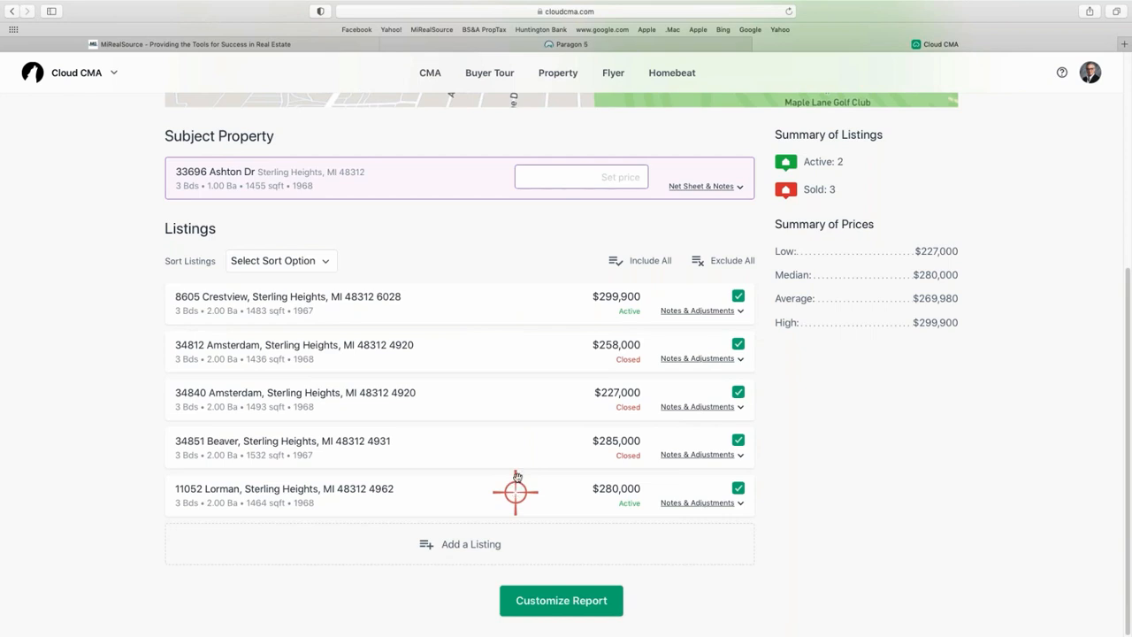
{"action": "left_click_drag", "start_coordinate": [515, 492], "coordinate": [609, 346]}
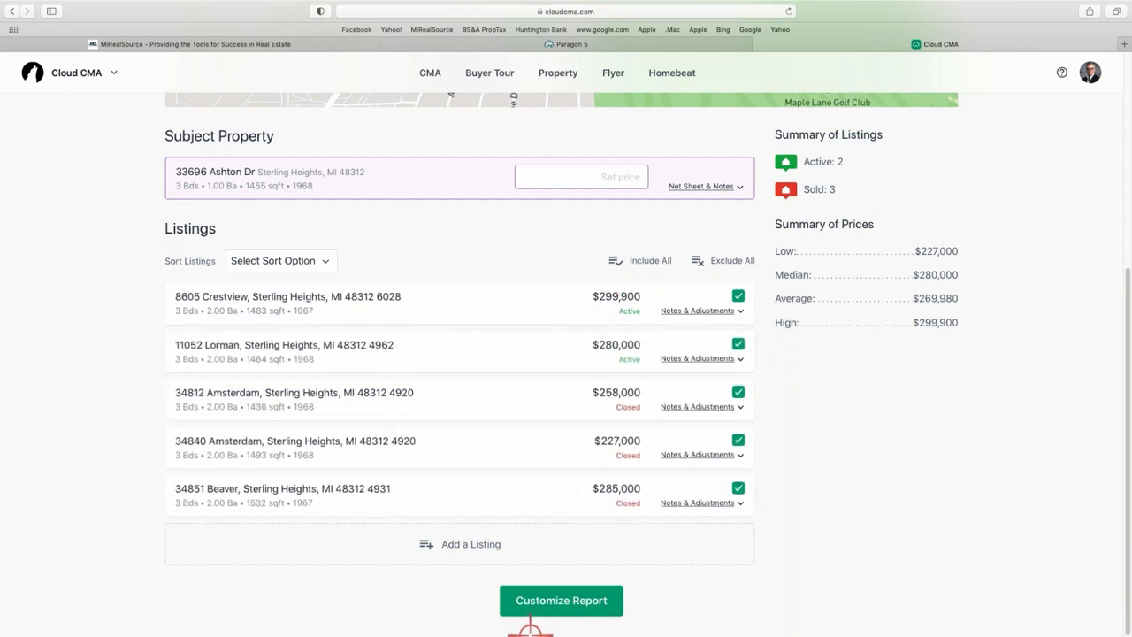
Sort the comparable listings by Price, lowest to highest.
{"action": "left_click", "coordinate": [324, 262]}
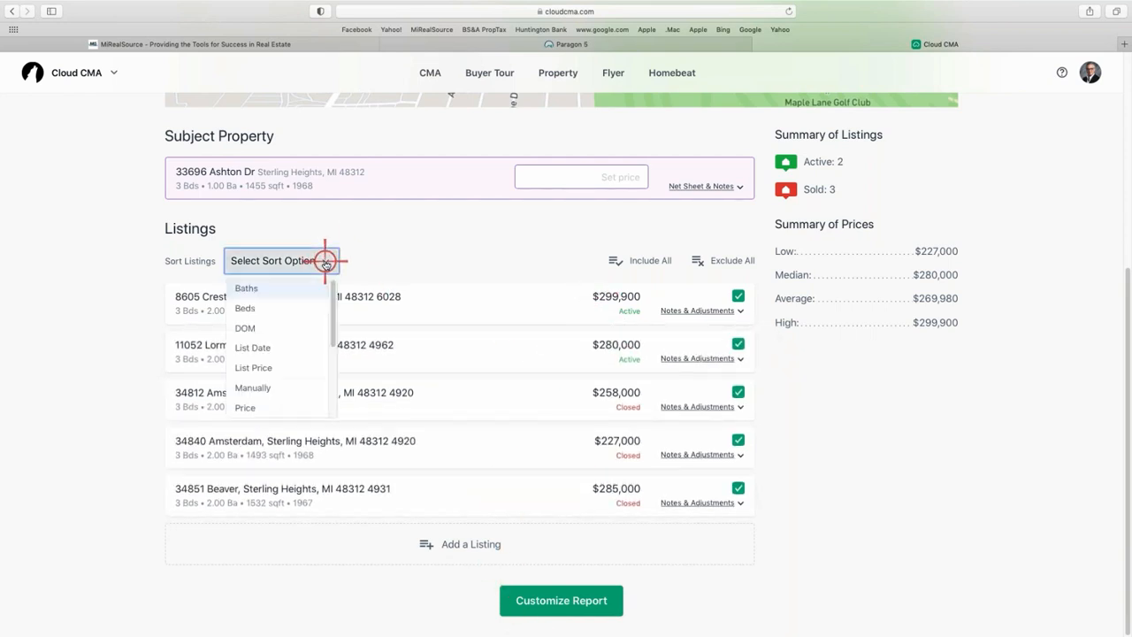
{"action": "left_click", "coordinate": [324, 262]}
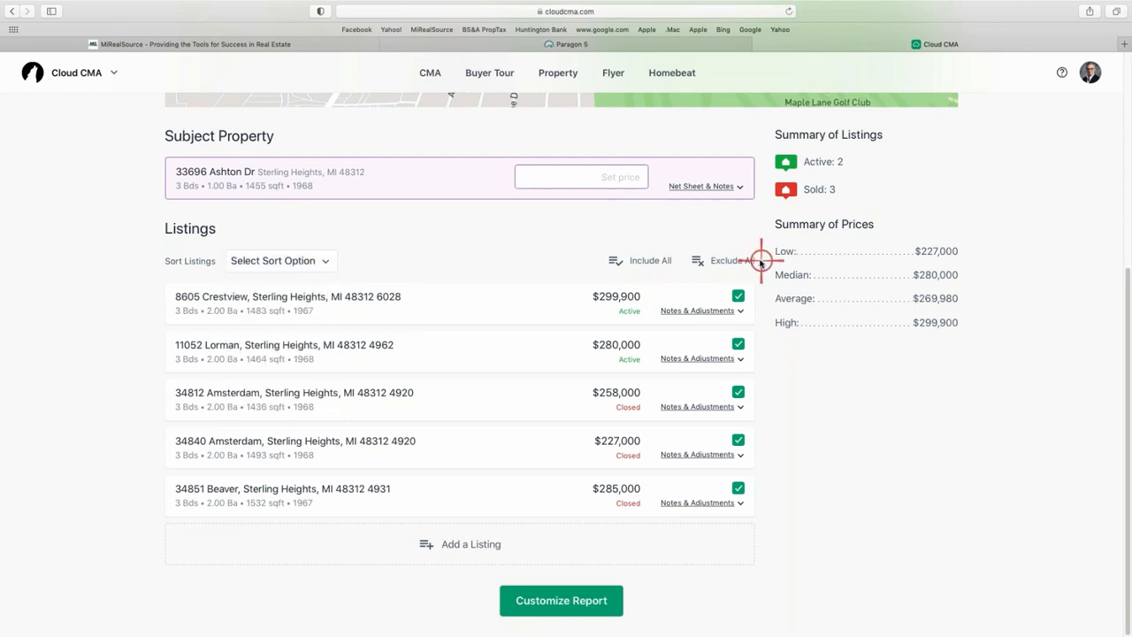
{"action": "left_click", "coordinate": [324, 261]}
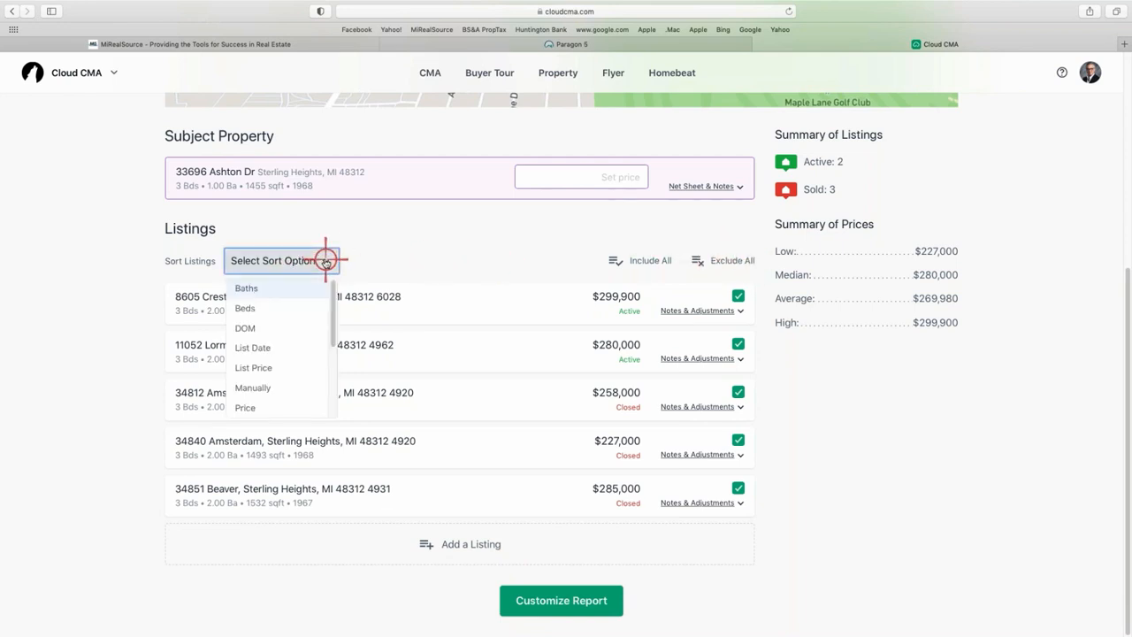
{"action": "left_click", "coordinate": [252, 407]}
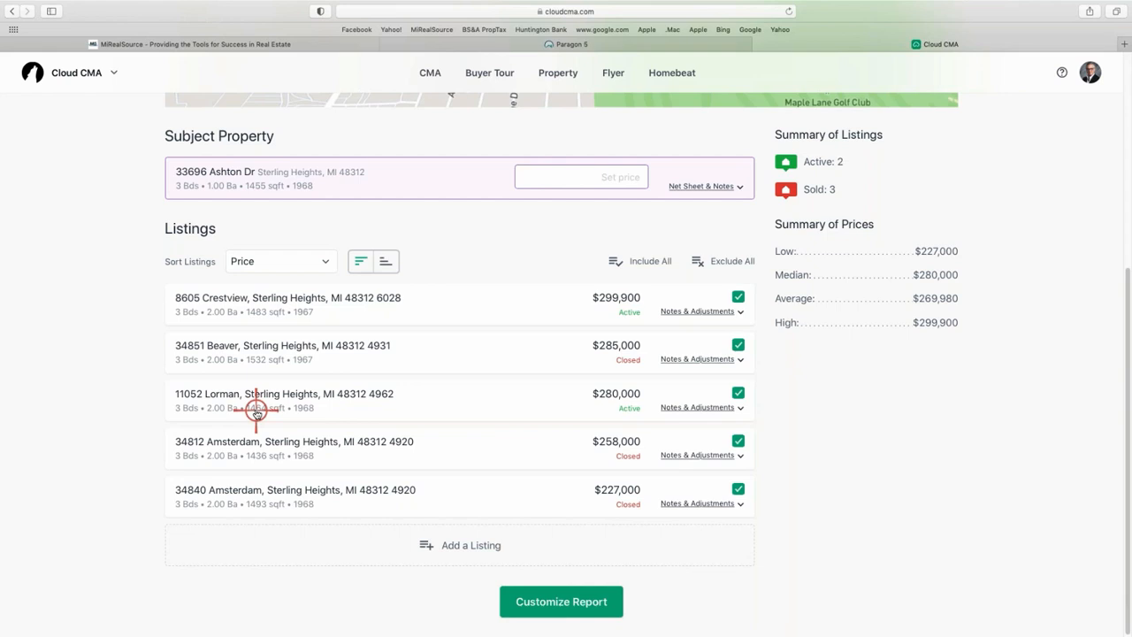
{"action": "left_click", "coordinate": [382, 261]}
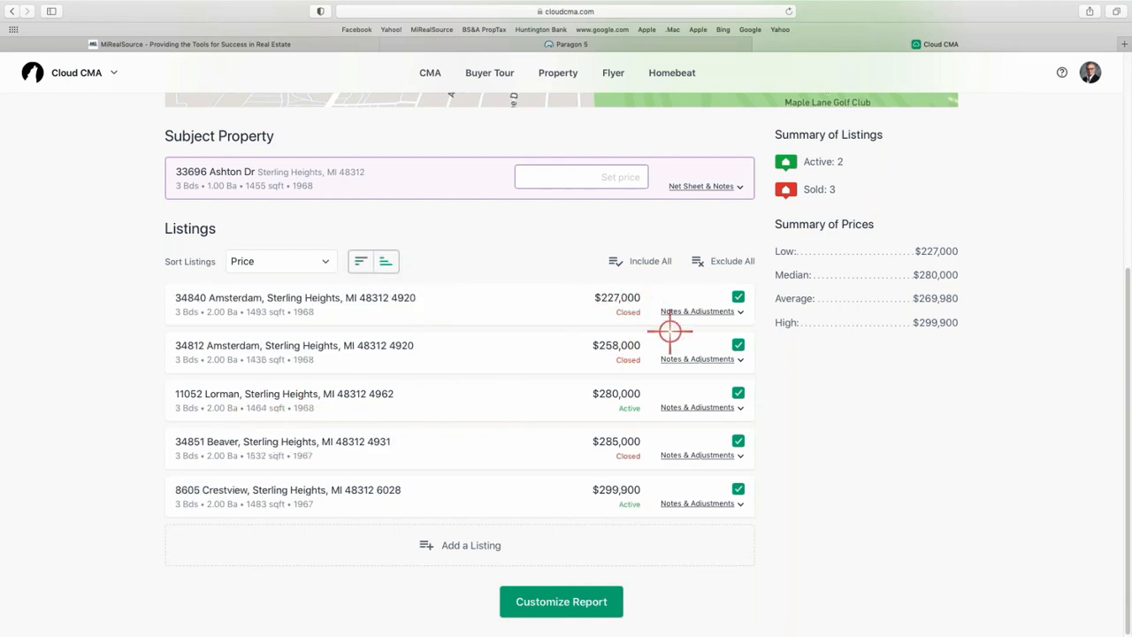
Drag rows so the two actives lead, followed by the $258,000, $227,000 and $285,000 sales.
{"action": "left_click_drag", "start_coordinate": [614, 497], "coordinate": [633, 297]}
{"action": "left_click_drag", "start_coordinate": [616, 445], "coordinate": [626, 295]}
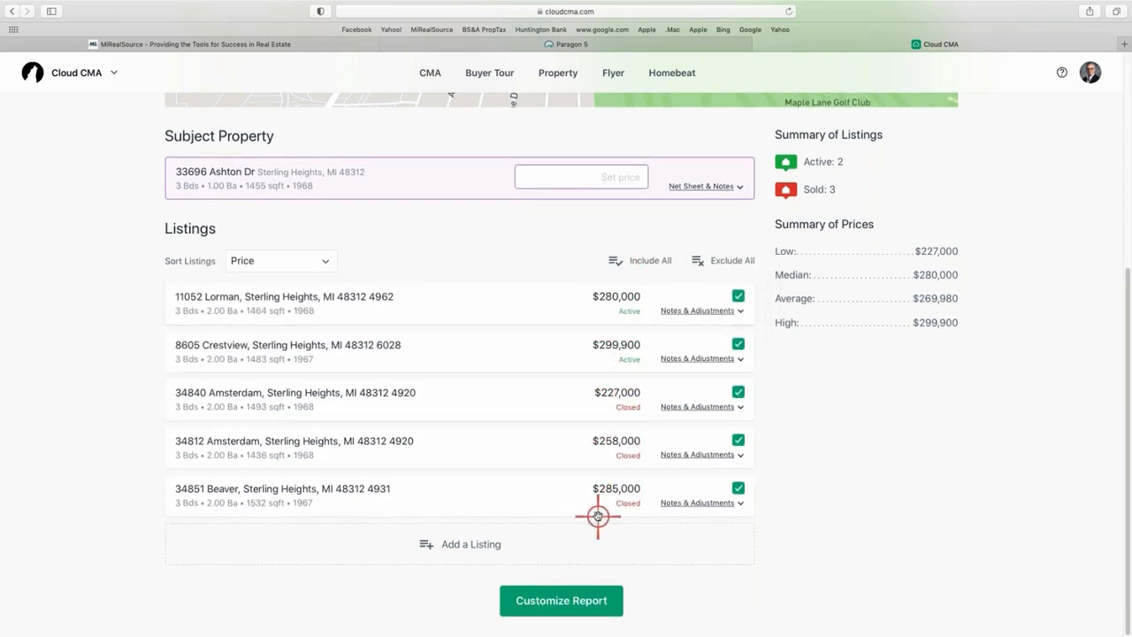
{"action": "left_click_drag", "start_coordinate": [594, 505], "coordinate": [612, 406]}
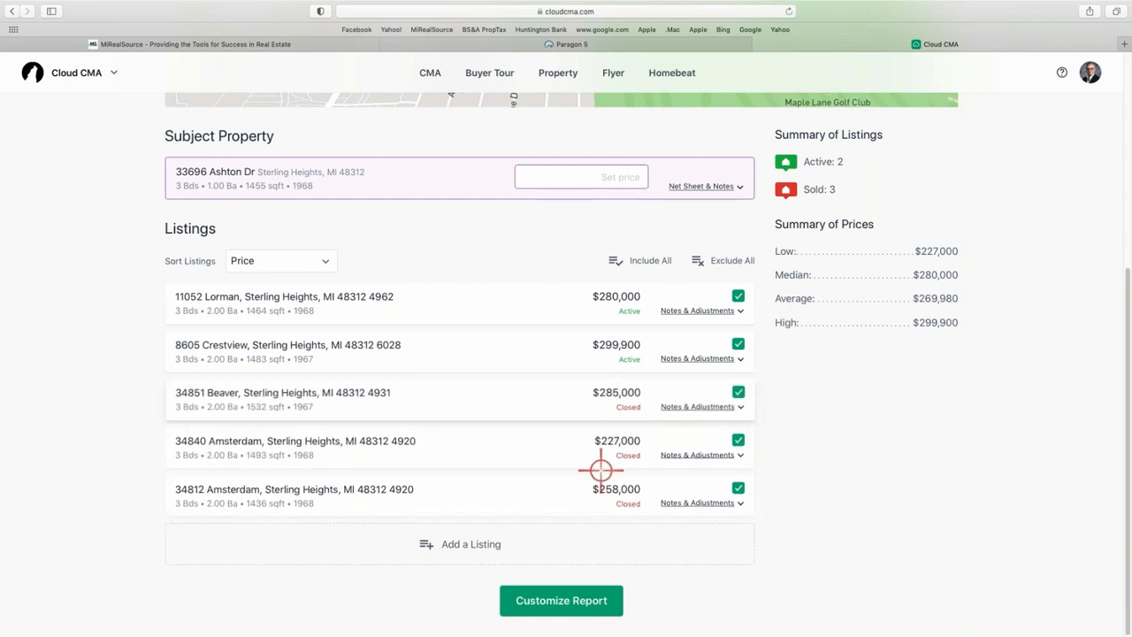
{"action": "left_click_drag", "start_coordinate": [586, 493], "coordinate": [579, 399]}
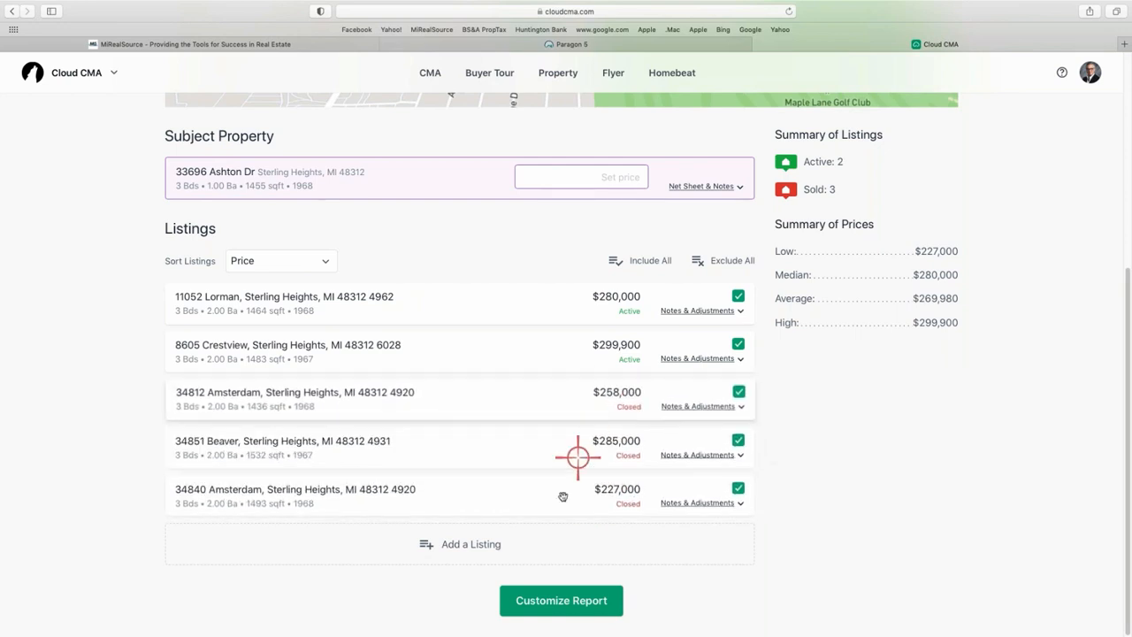
{"action": "left_click_drag", "start_coordinate": [563, 498], "coordinate": [575, 436]}
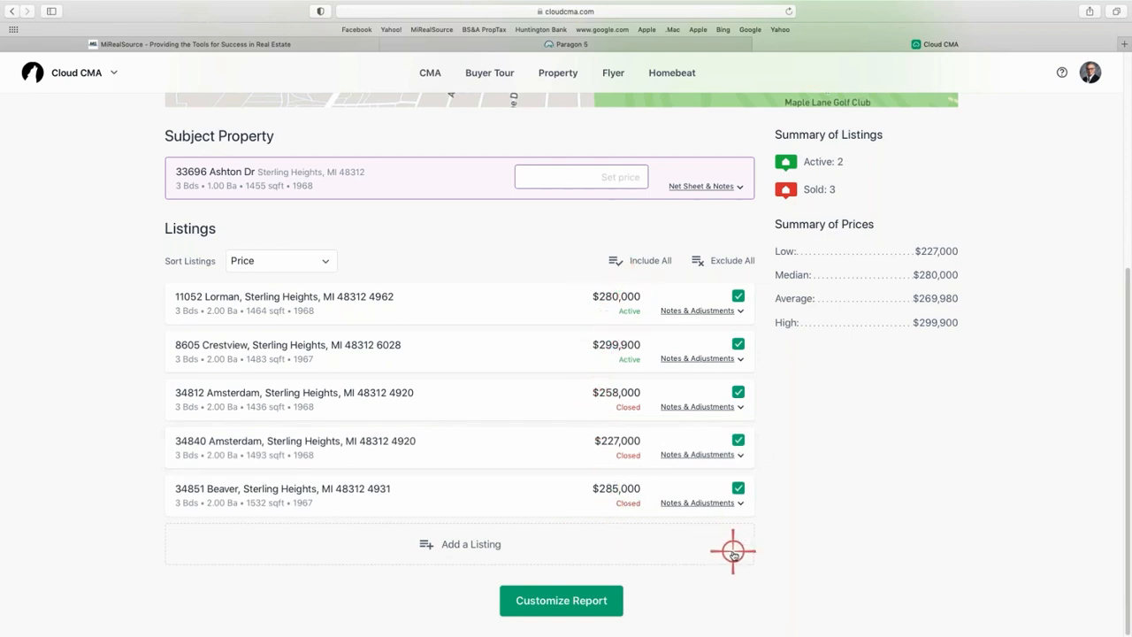
{"action": "left_click", "coordinate": [689, 406]}
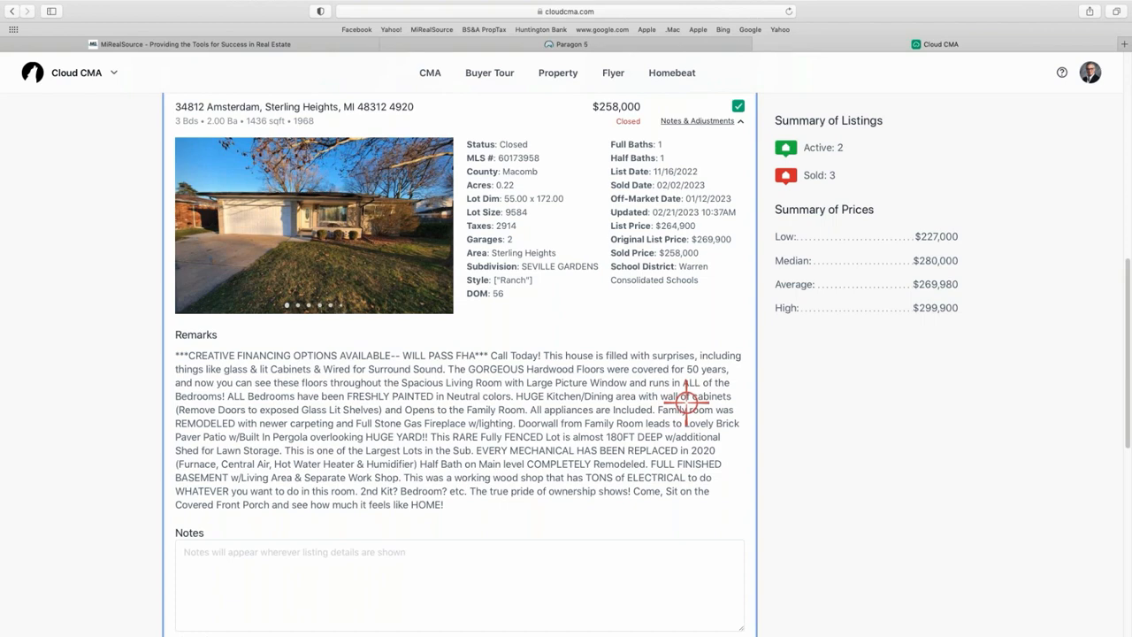
{"action": "scroll", "coordinate": [588, 380], "scroll_direction": "down", "scroll_amount": 3}
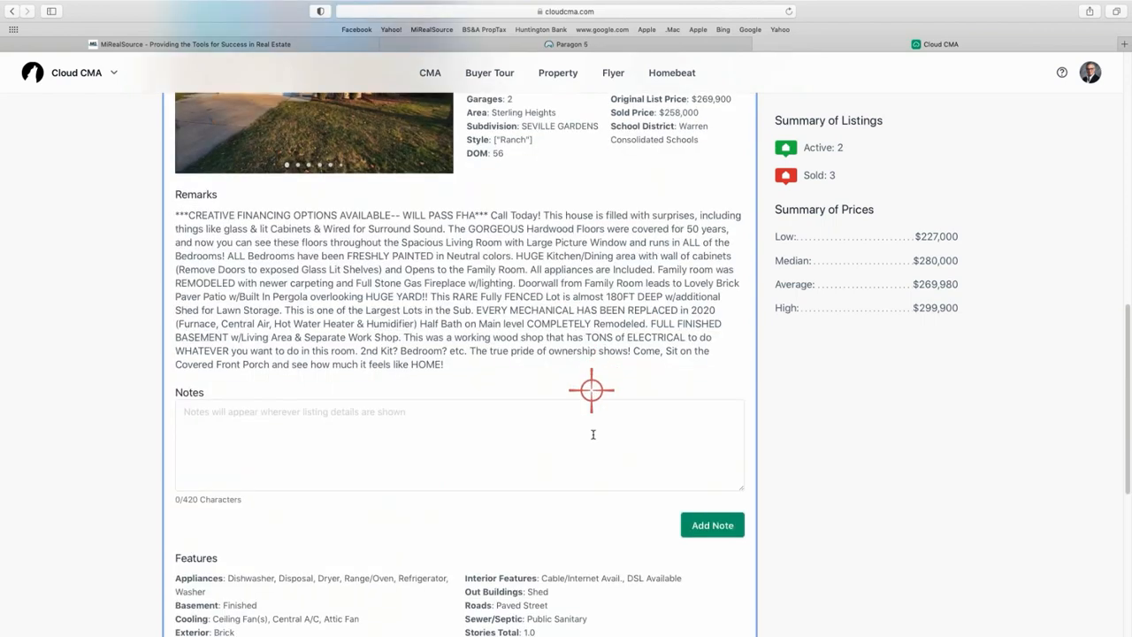
{"action": "scroll", "coordinate": [596, 429], "scroll_direction": "down", "scroll_amount": 4}
{"action": "scroll", "coordinate": [631, 447], "scroll_direction": "down", "scroll_amount": 1}
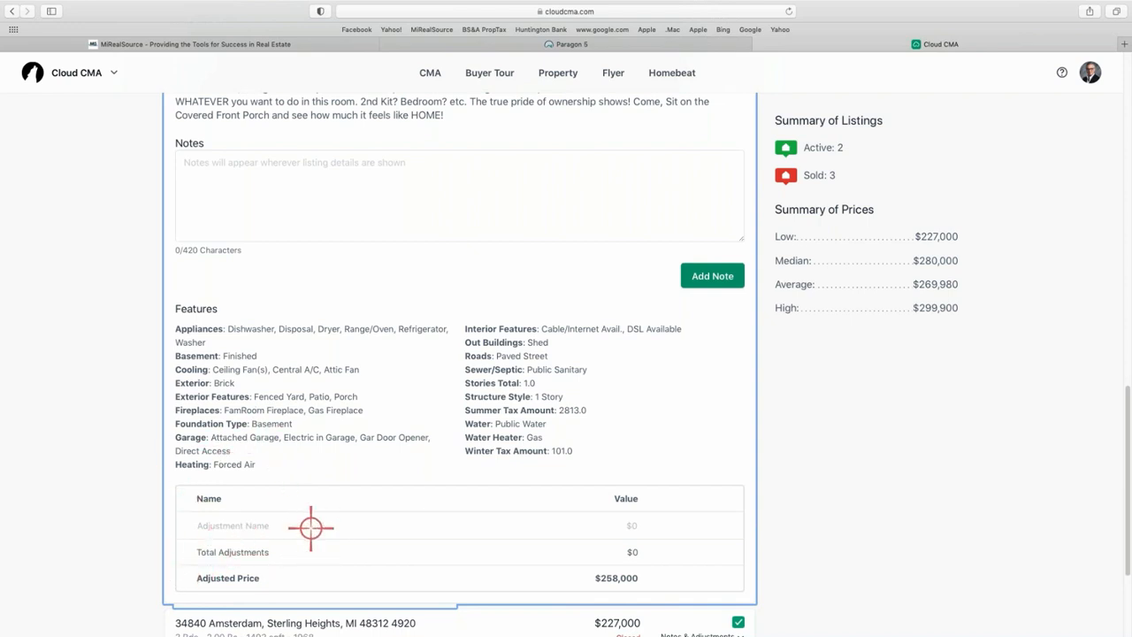
{"action": "scroll", "coordinate": [518, 434], "scroll_direction": "down", "scroll_amount": 1}
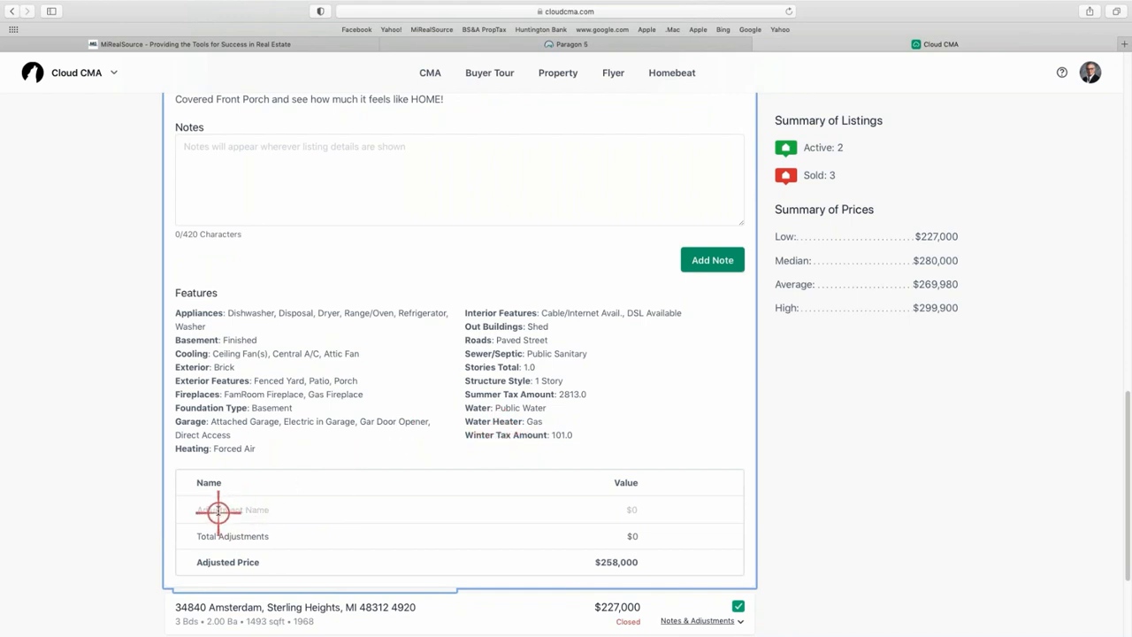
{"action": "scroll", "coordinate": [439, 409], "scroll_direction": "up", "scroll_amount": 10}
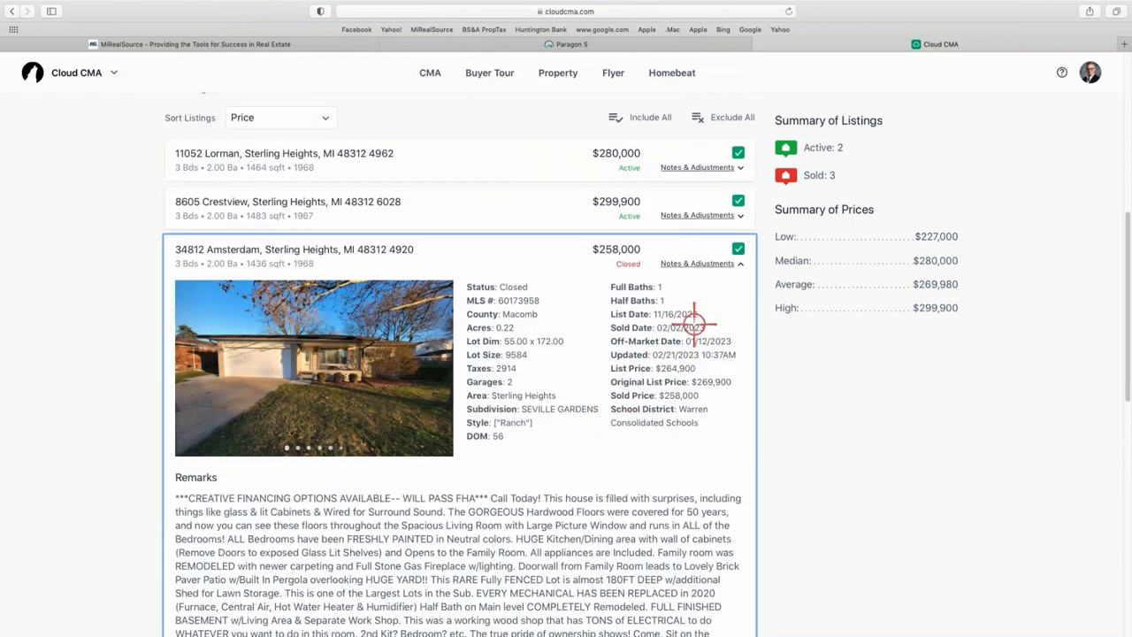
{"action": "left_click", "coordinate": [698, 263]}
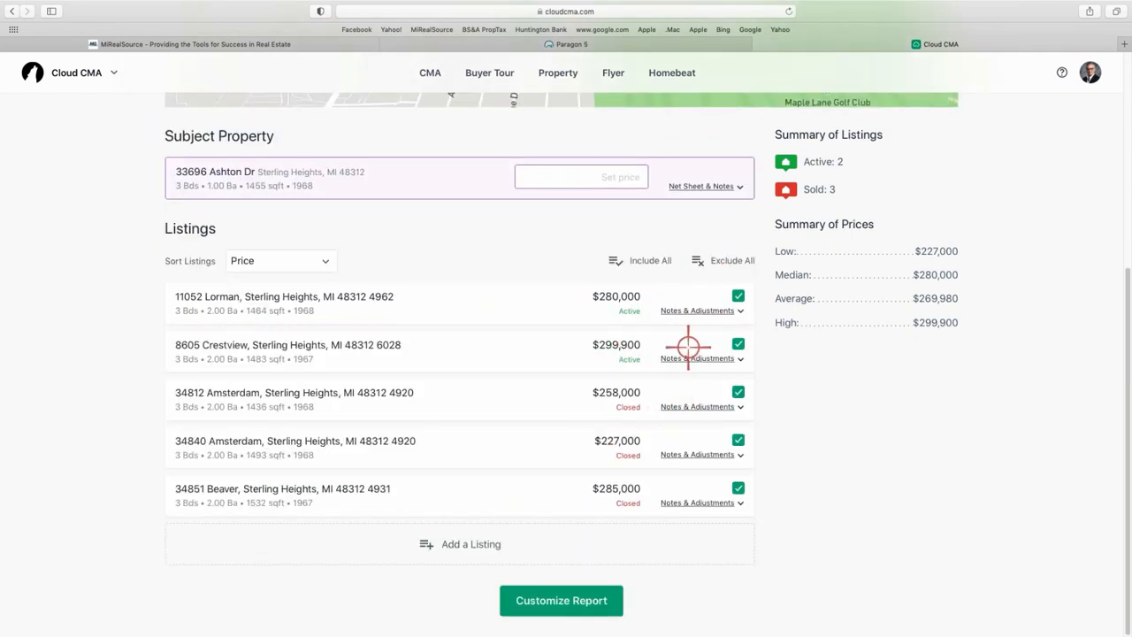
{"action": "left_click", "coordinate": [696, 407]}
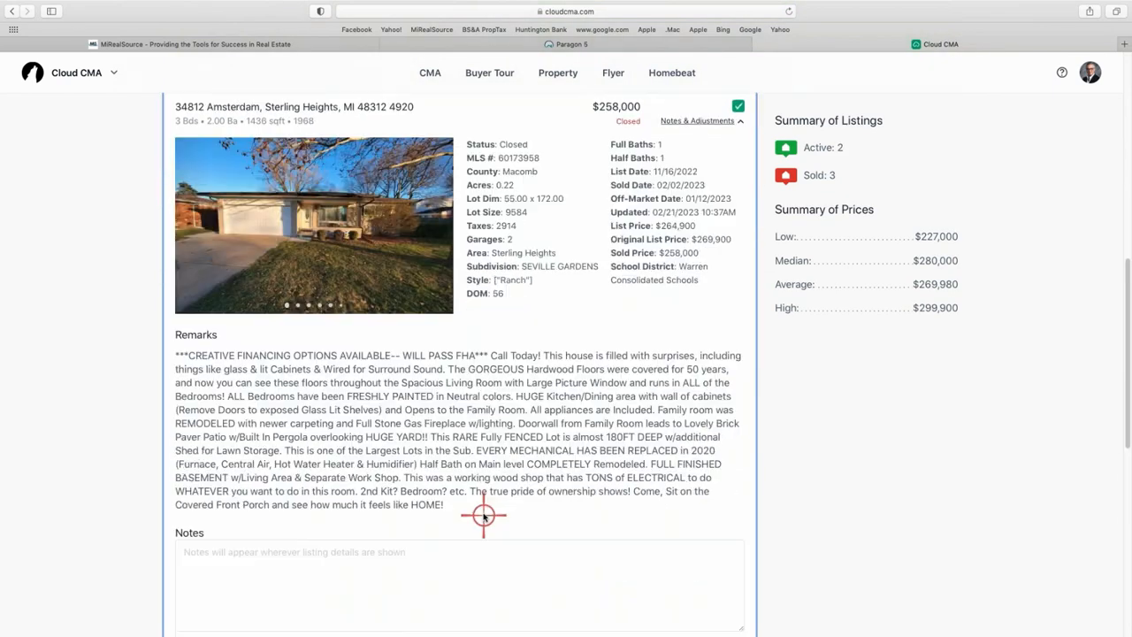
{"action": "scroll", "coordinate": [432, 506], "scroll_direction": "down", "scroll_amount": 8}
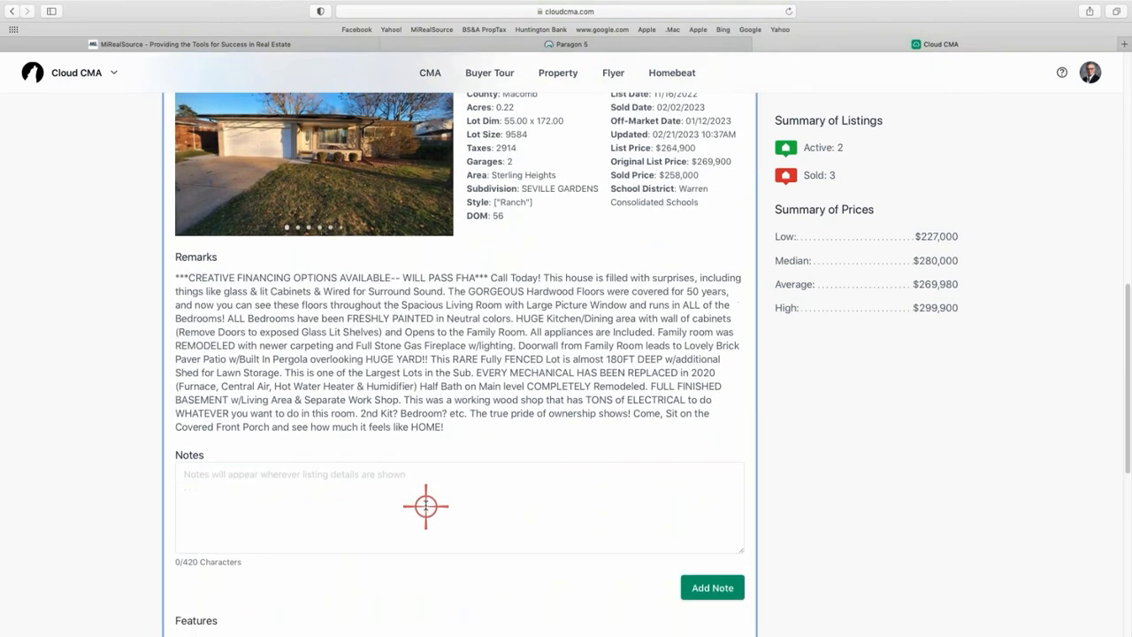
{"action": "scroll", "coordinate": [270, 419], "scroll_direction": "up", "scroll_amount": 2}
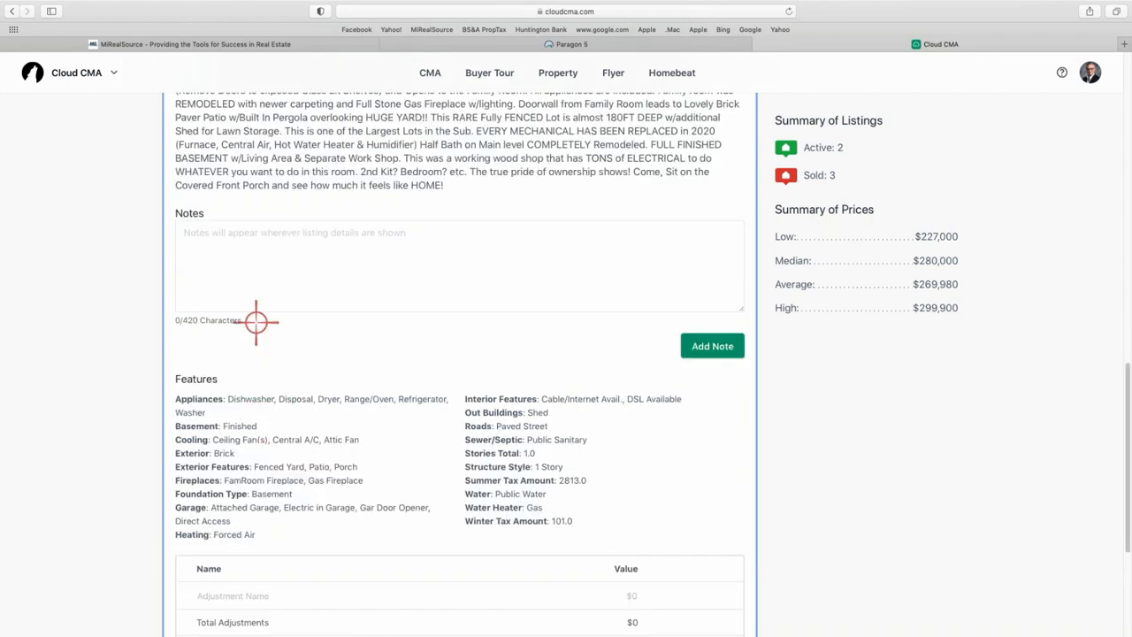
Note on this comparable: 'This property has a finished basement with a complete kitchen.'.
{"action": "left_click", "coordinate": [244, 237]}
{"action": "type", "text": "Thi"}
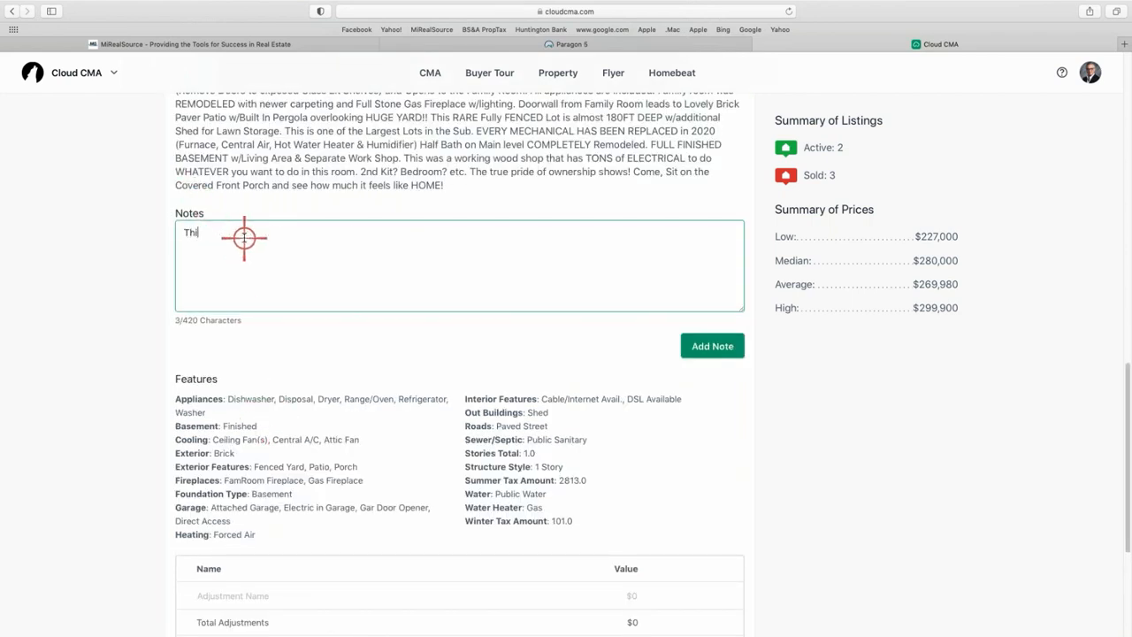
{"action": "type", "text": "s property has a fin"}
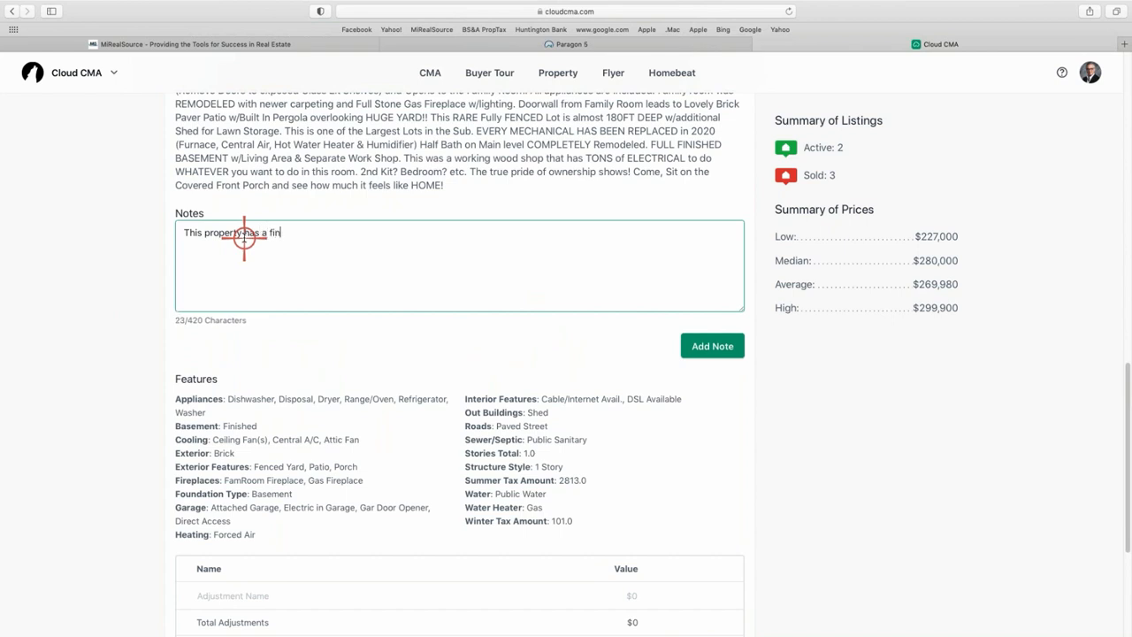
{"action": "type", "text": "ished basement with a complete"}
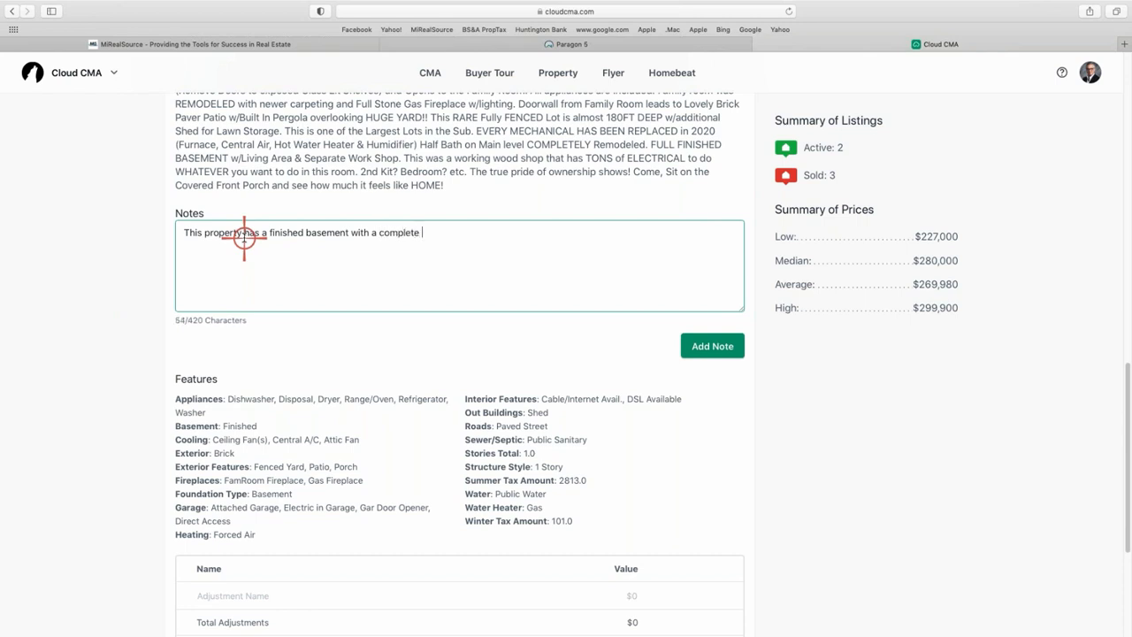
{"action": "type", "text": "n."}
{"action": "left_click", "coordinate": [267, 595]}
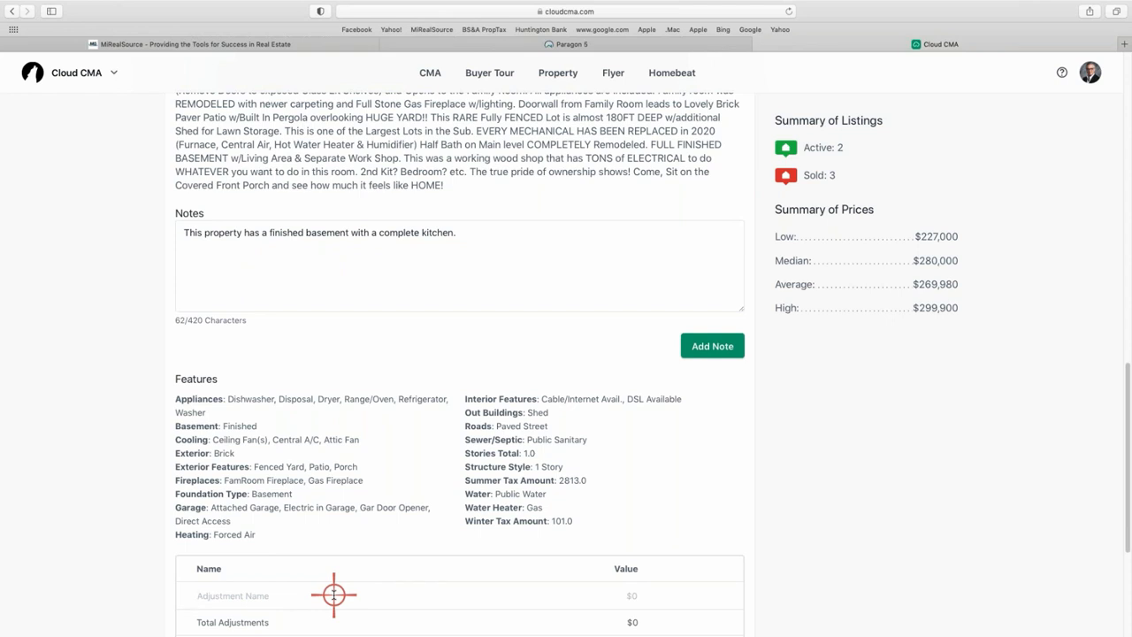
{"action": "type", "text": "De"}
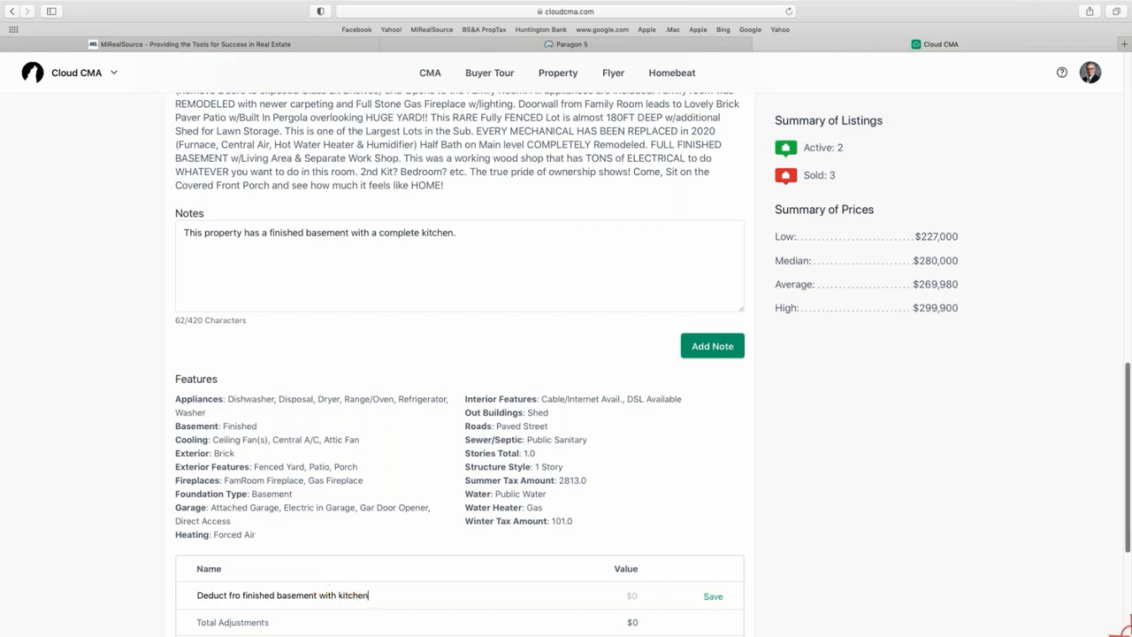
{"action": "scroll", "coordinate": [1121, 624], "scroll_direction": "down", "scroll_amount": 3}
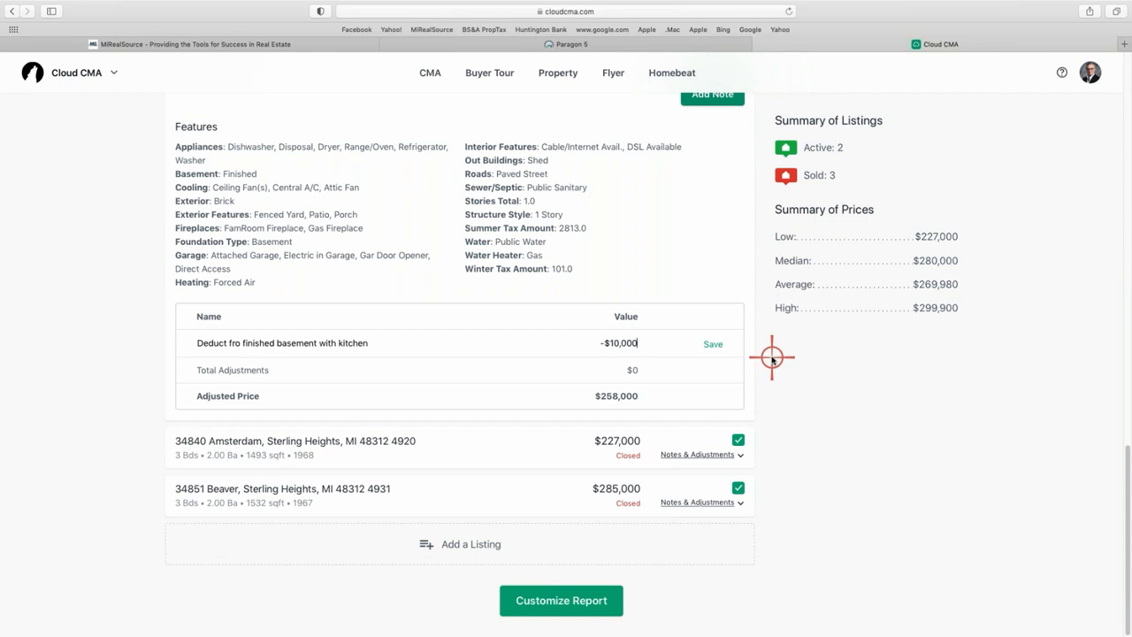
{"action": "left_click", "coordinate": [718, 344]}
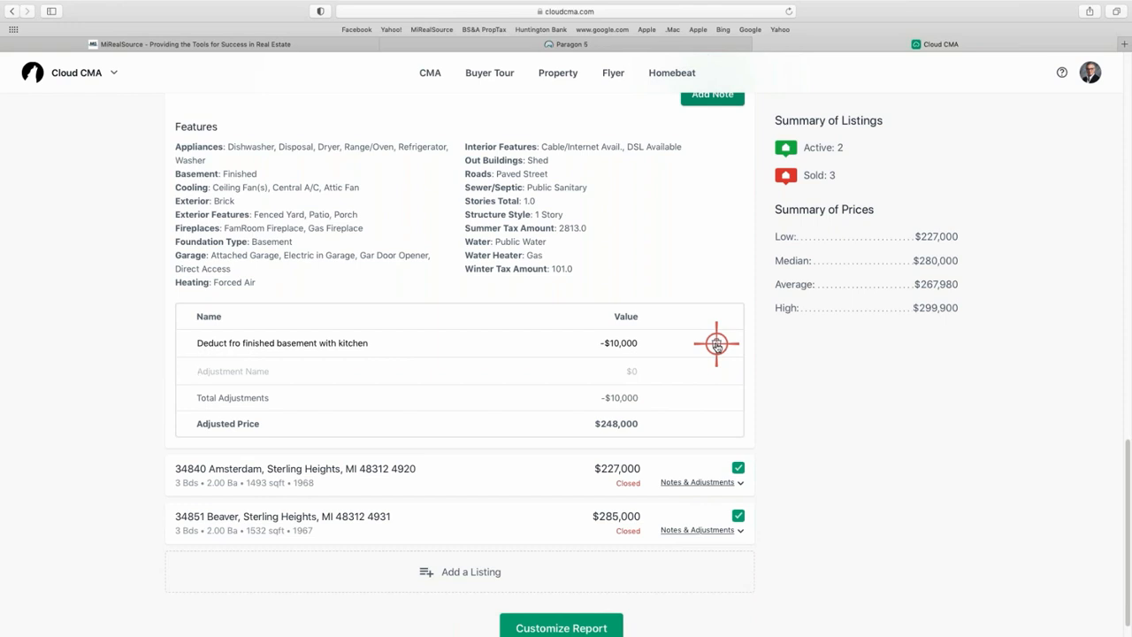
{"action": "left_click", "coordinate": [716, 343]}
{"action": "scroll", "coordinate": [672, 316], "scroll_direction": "up", "scroll_amount": 3}
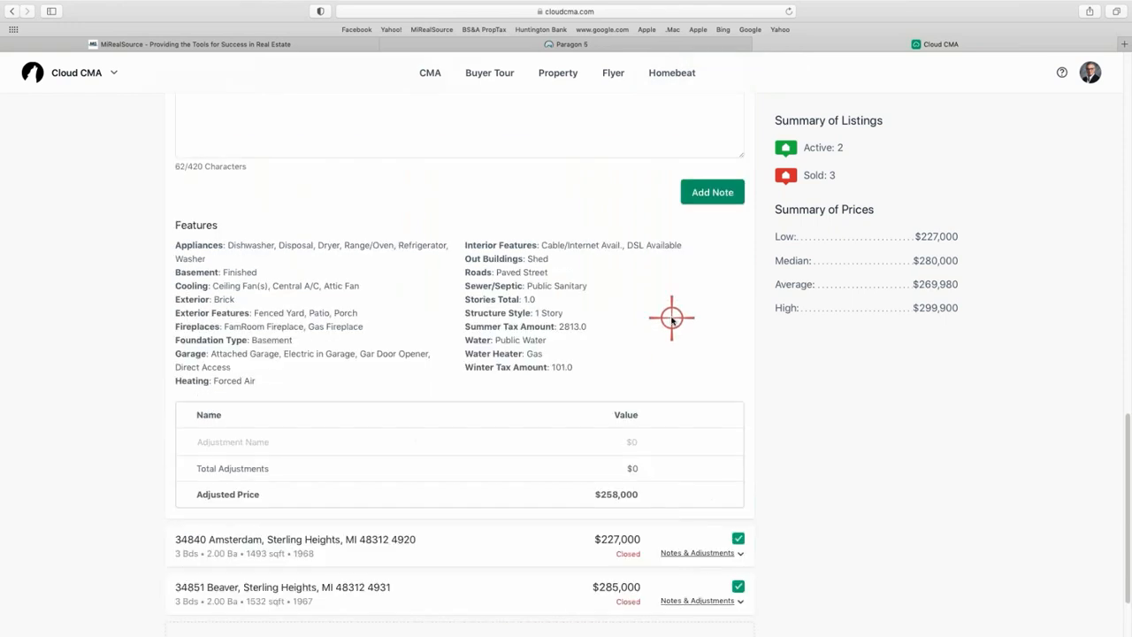
{"action": "scroll", "coordinate": [658, 258], "scroll_direction": "up", "scroll_amount": 3}
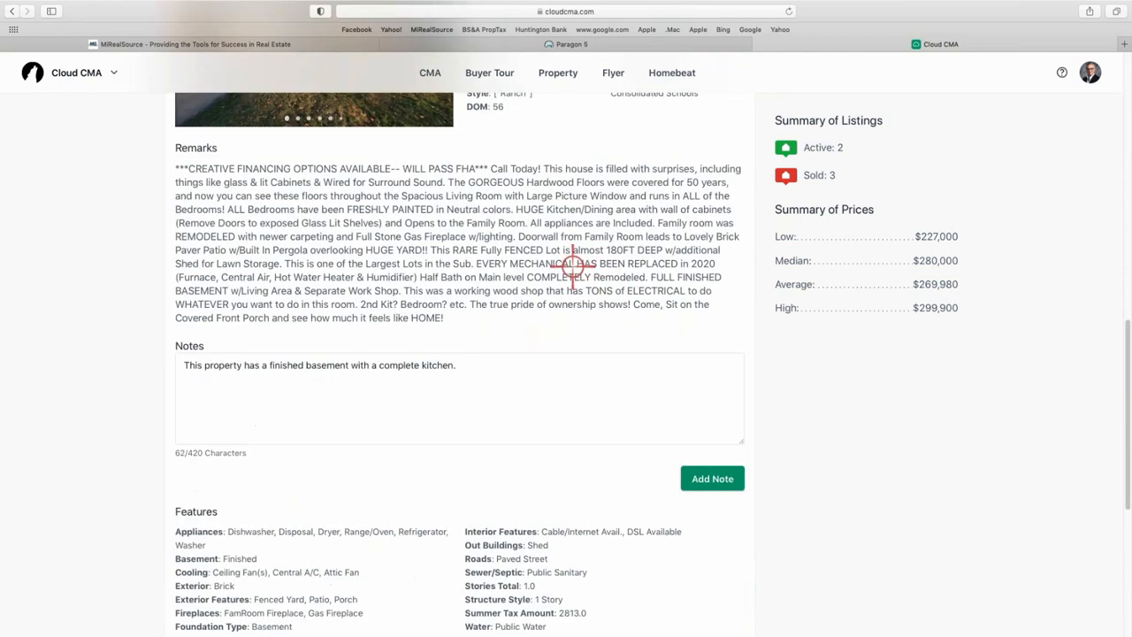
{"action": "left_click", "coordinate": [461, 366]}
{"action": "left_click_drag", "start_coordinate": [460, 366], "coordinate": [154, 367]}
{"action": "key", "text": "BackSpace"}
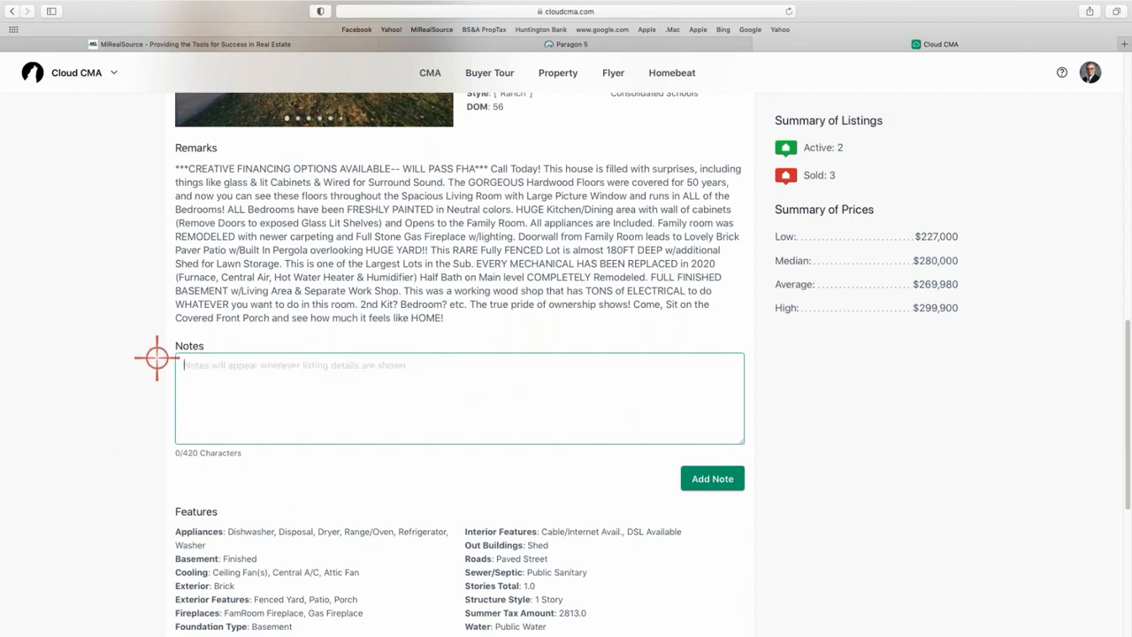
{"action": "scroll", "coordinate": [610, 387], "scroll_direction": "up", "scroll_amount": 5}
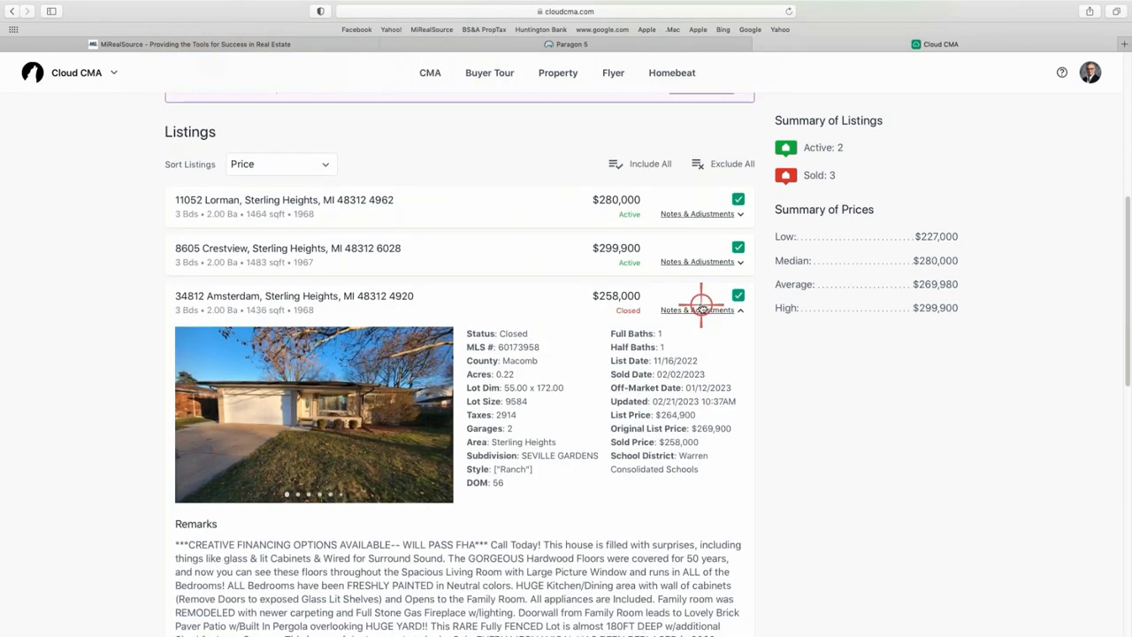
{"action": "left_click", "coordinate": [702, 304]}
{"action": "scroll", "coordinate": [799, 517], "scroll_direction": "up", "scroll_amount": 3}
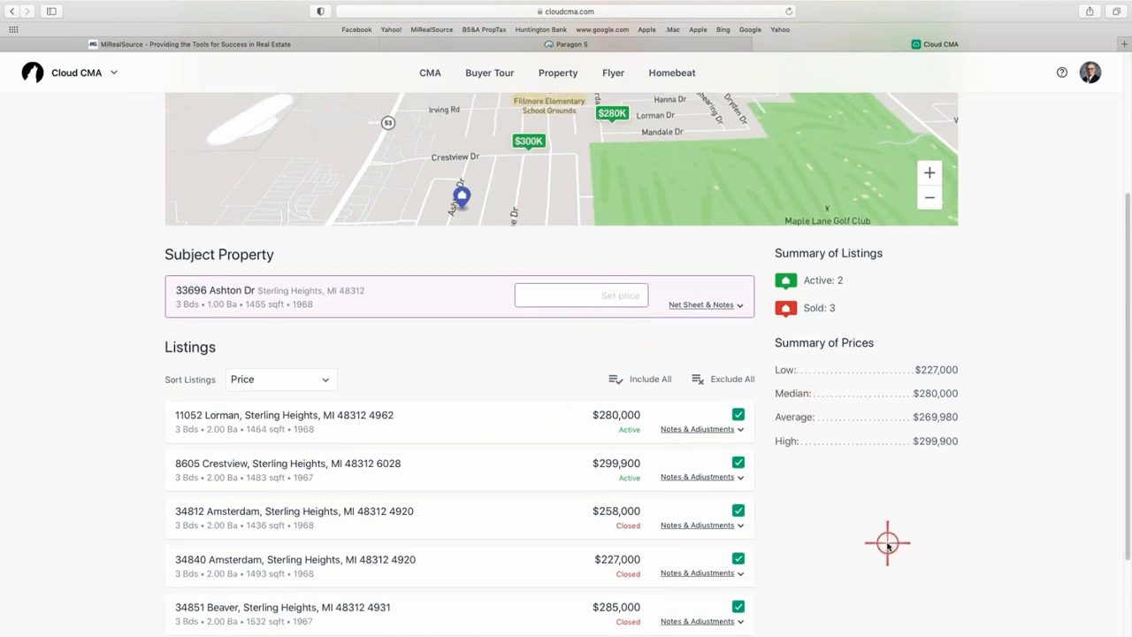
{"action": "scroll", "coordinate": [885, 539], "scroll_direction": "down", "scroll_amount": 2}
{"action": "scroll", "coordinate": [886, 539], "scroll_direction": "down", "scroll_amount": 2}
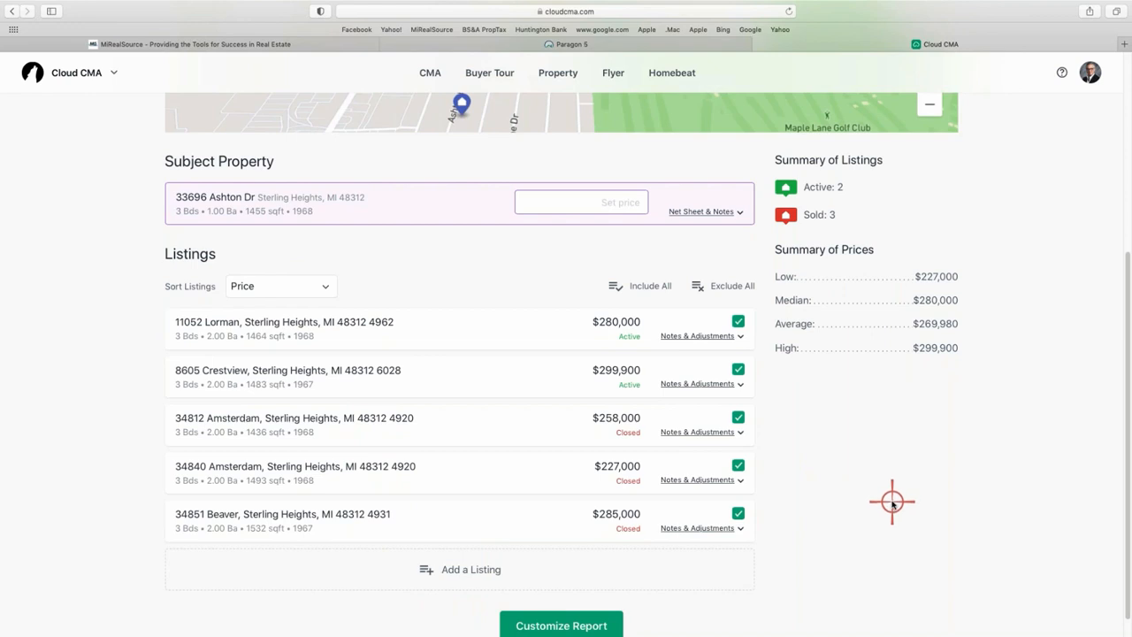
{"action": "scroll", "coordinate": [891, 501], "scroll_direction": "down", "scroll_amount": 1}
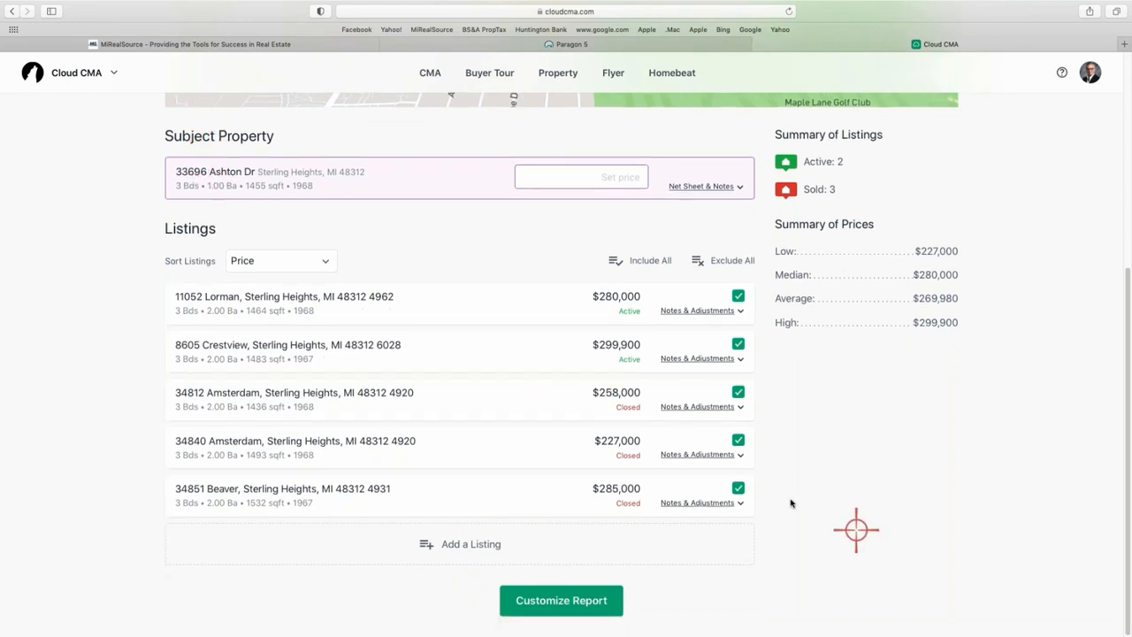
{"action": "left_click", "coordinate": [465, 546]}
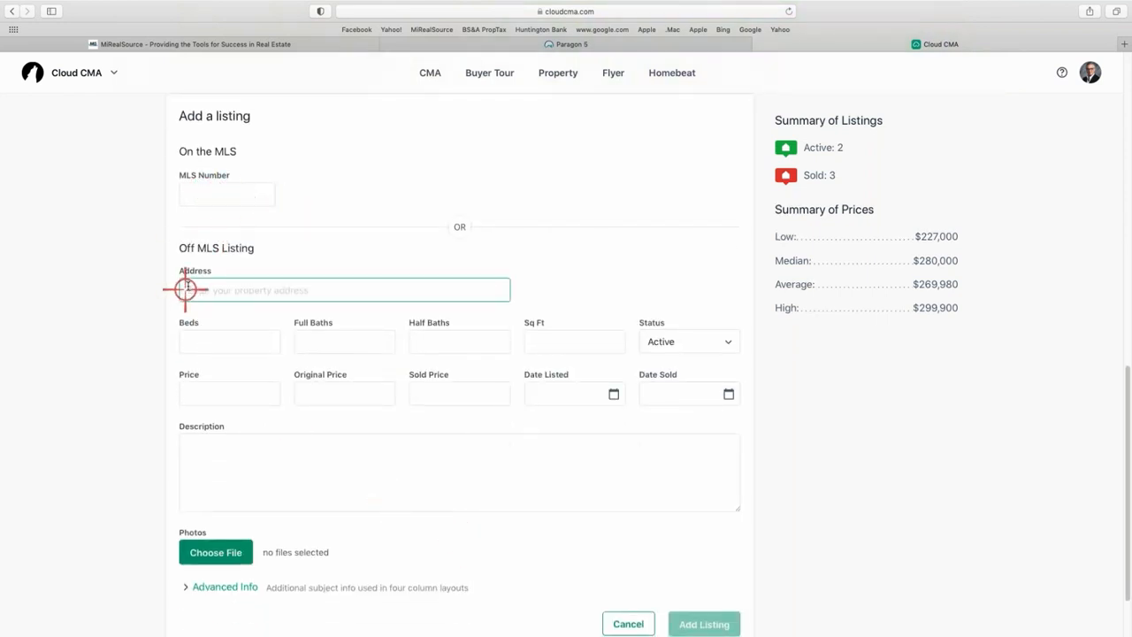
{"action": "left_click", "coordinate": [628, 623]}
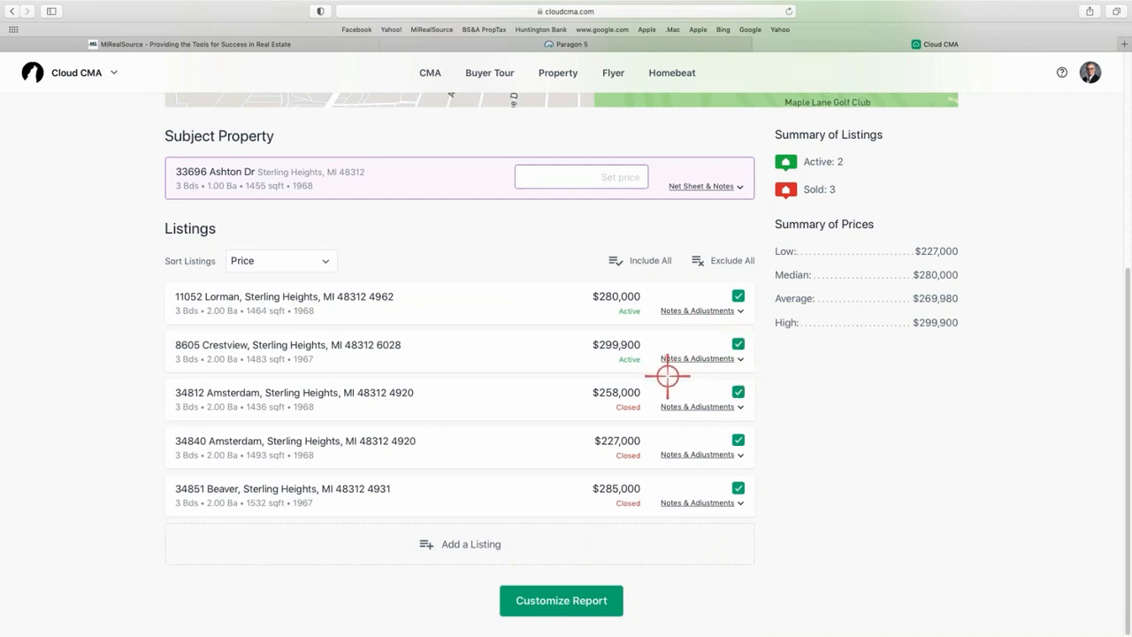
{"action": "left_click", "coordinate": [739, 344]}
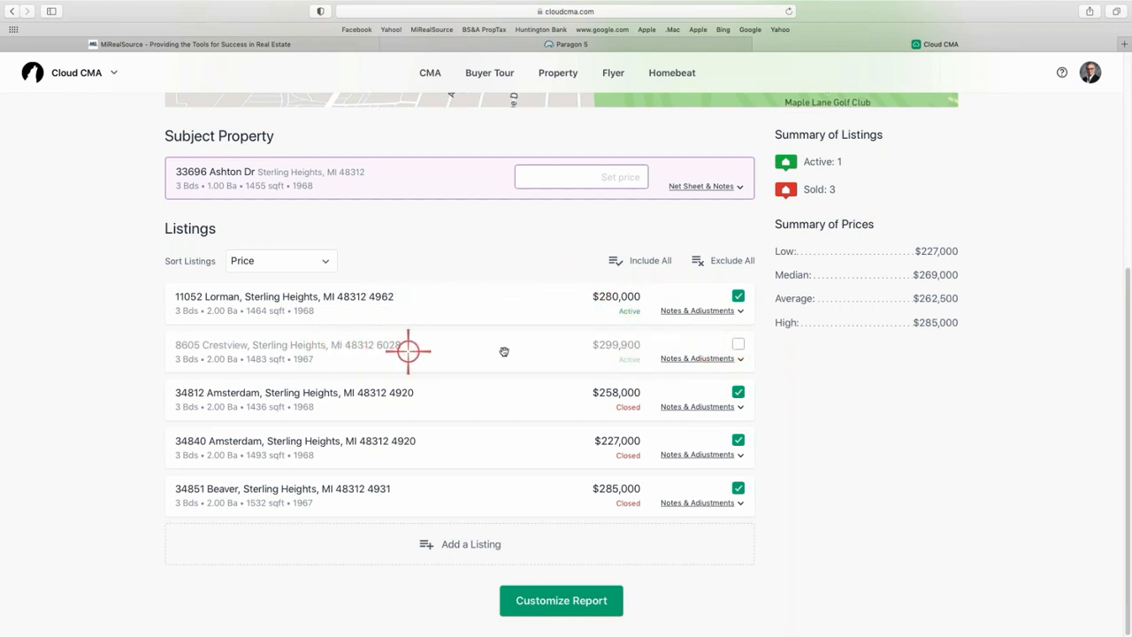
{"action": "left_click", "coordinate": [739, 344]}
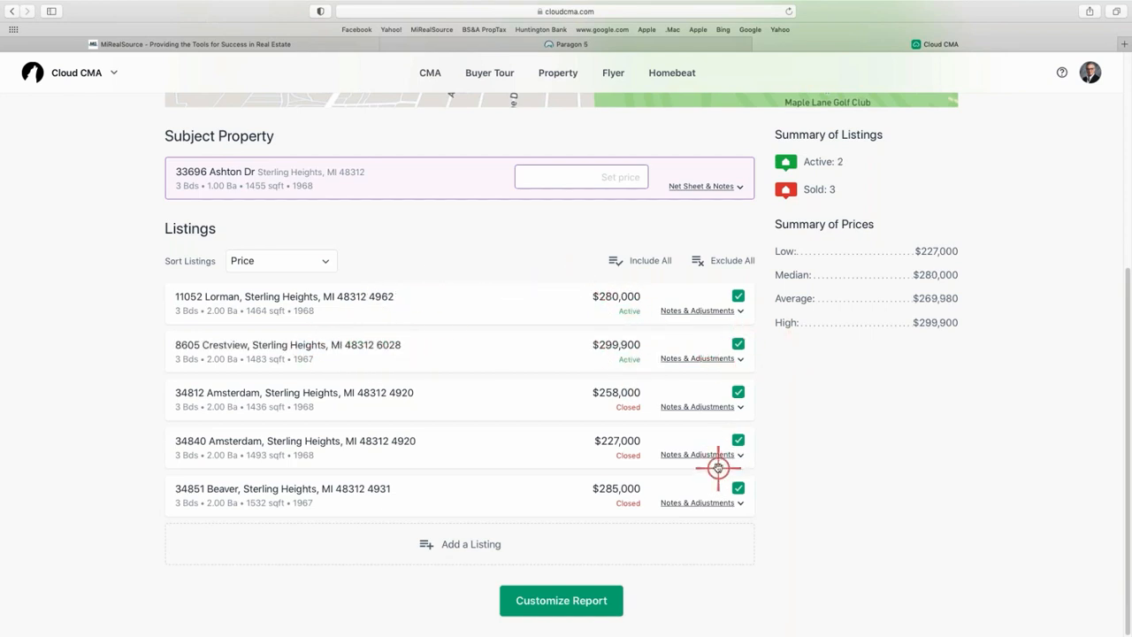
{"action": "left_click", "coordinate": [583, 592]}
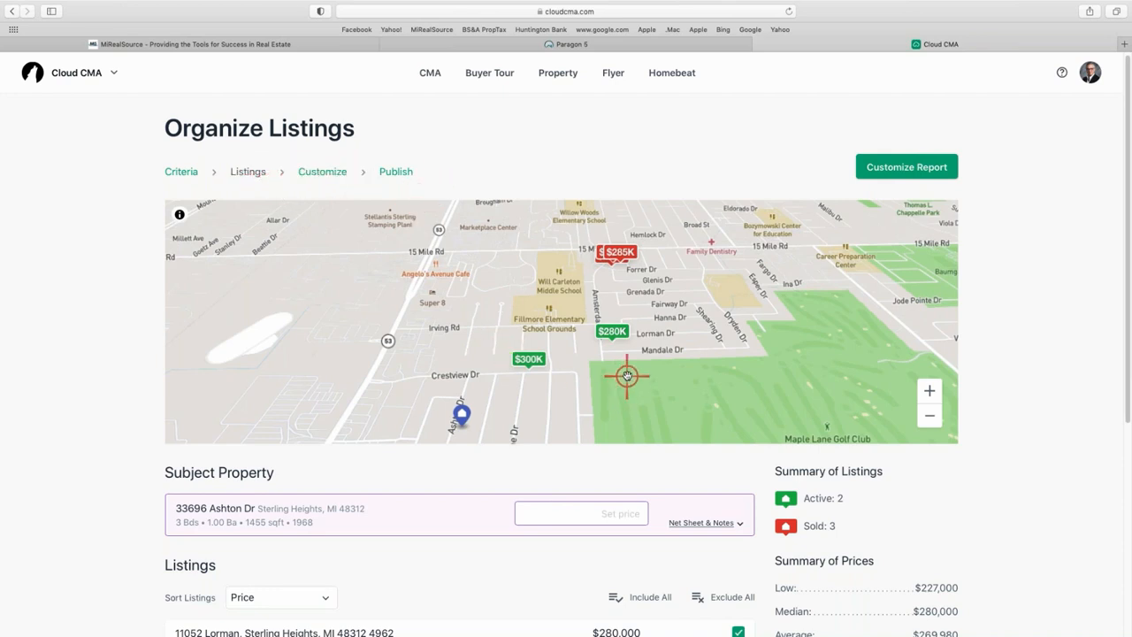
{"action": "scroll", "coordinate": [627, 376], "scroll_direction": "down", "scroll_amount": 5}
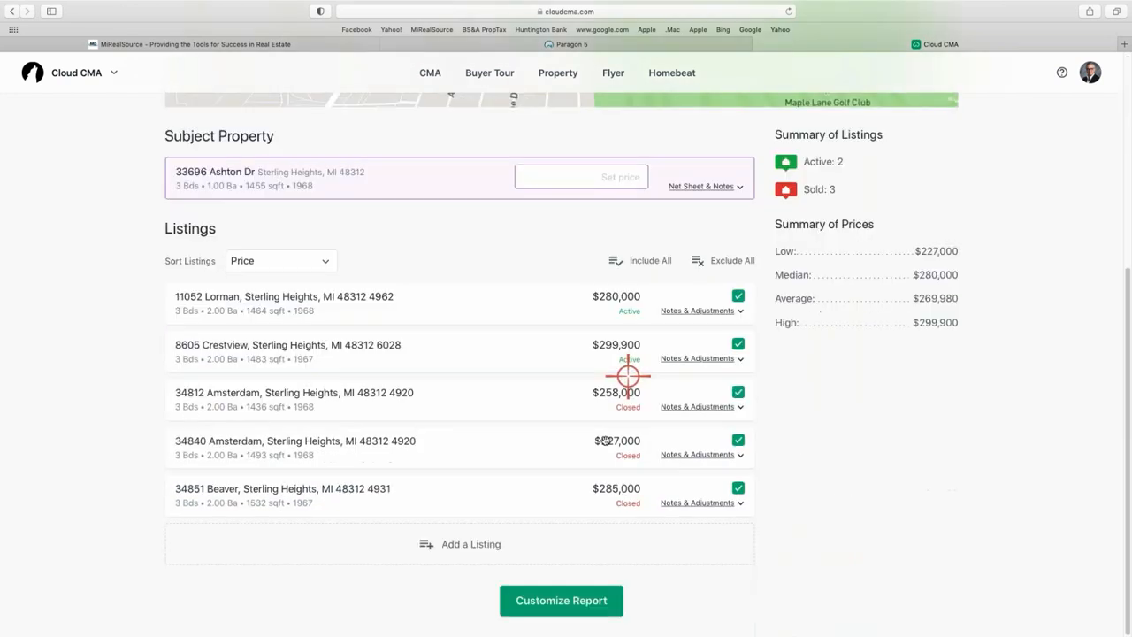
Advance to the Customize CMA Report step and look over its options.
{"action": "left_click", "coordinate": [576, 604]}
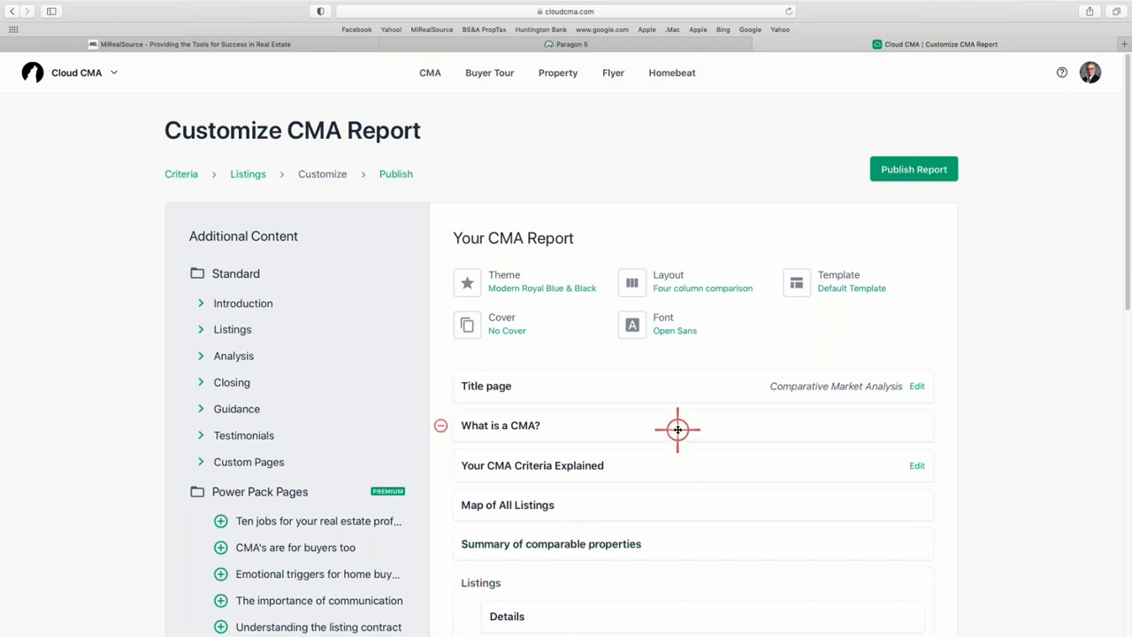
{"action": "scroll", "coordinate": [677, 429], "scroll_direction": "down", "scroll_amount": 1}
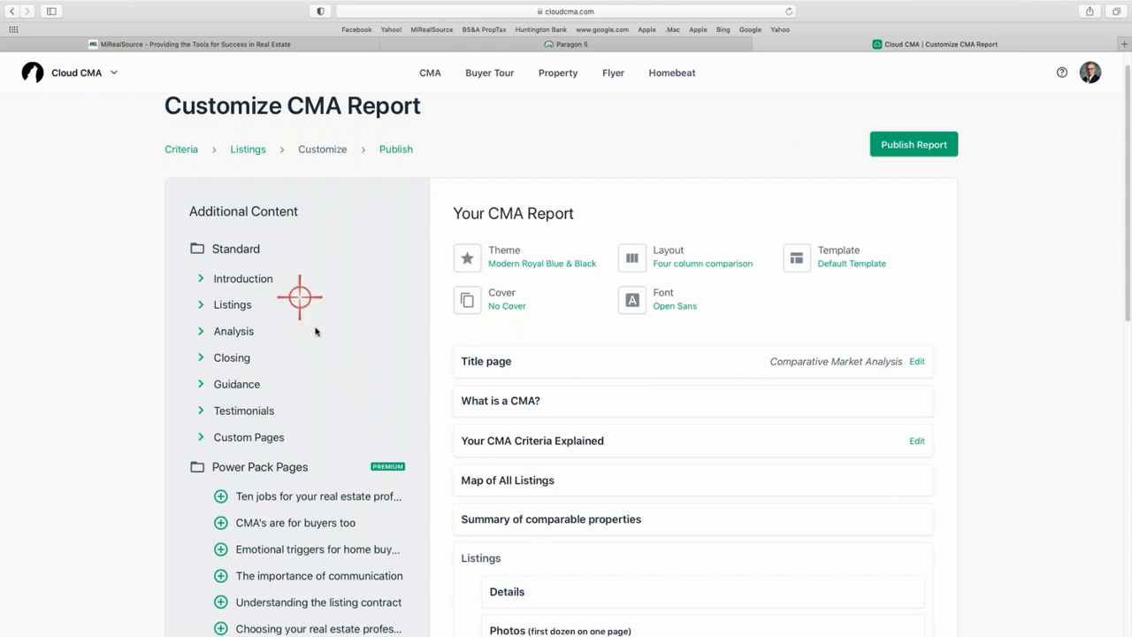
{"action": "scroll", "coordinate": [320, 321], "scroll_direction": "down", "scroll_amount": 5}
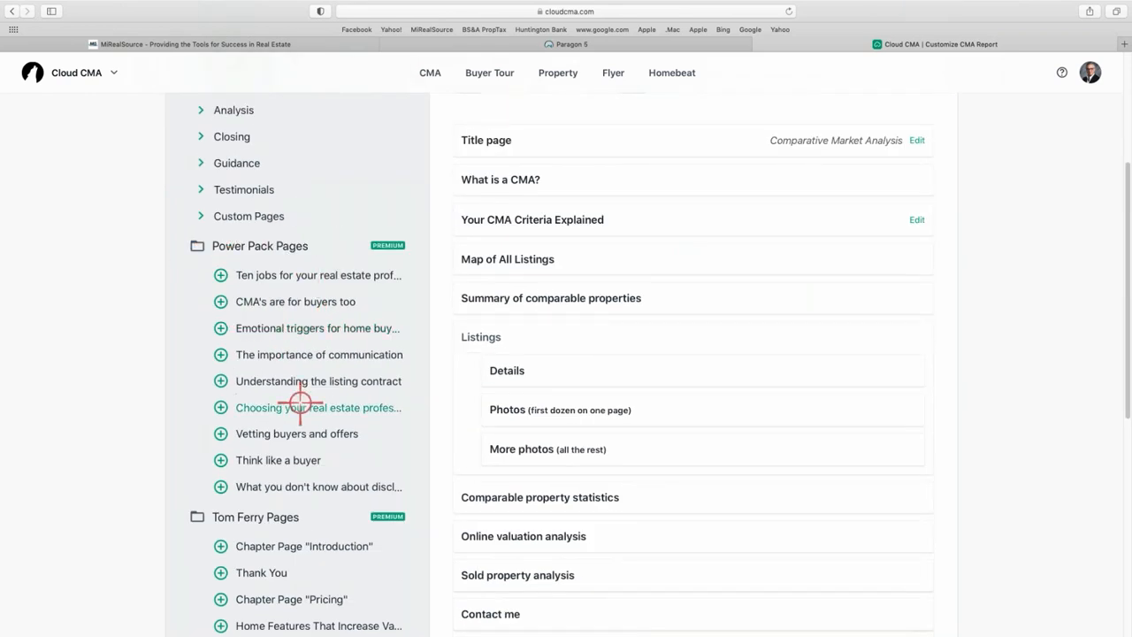
{"action": "scroll", "coordinate": [295, 434], "scroll_direction": "down", "scroll_amount": 3}
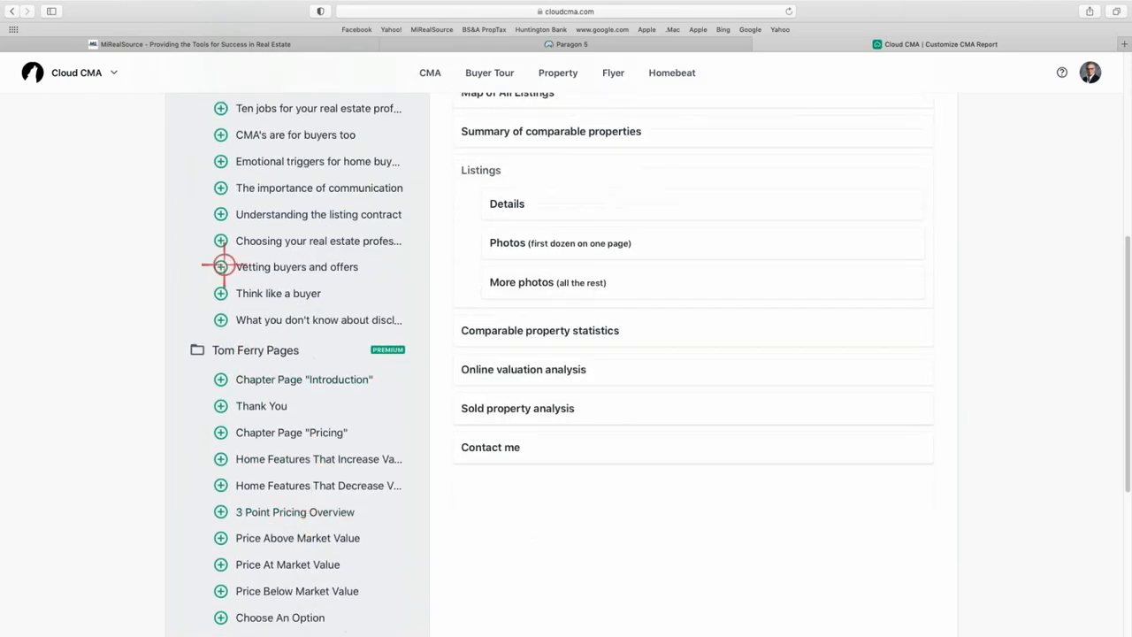
{"action": "scroll", "coordinate": [221, 263], "scroll_direction": "up", "scroll_amount": 3}
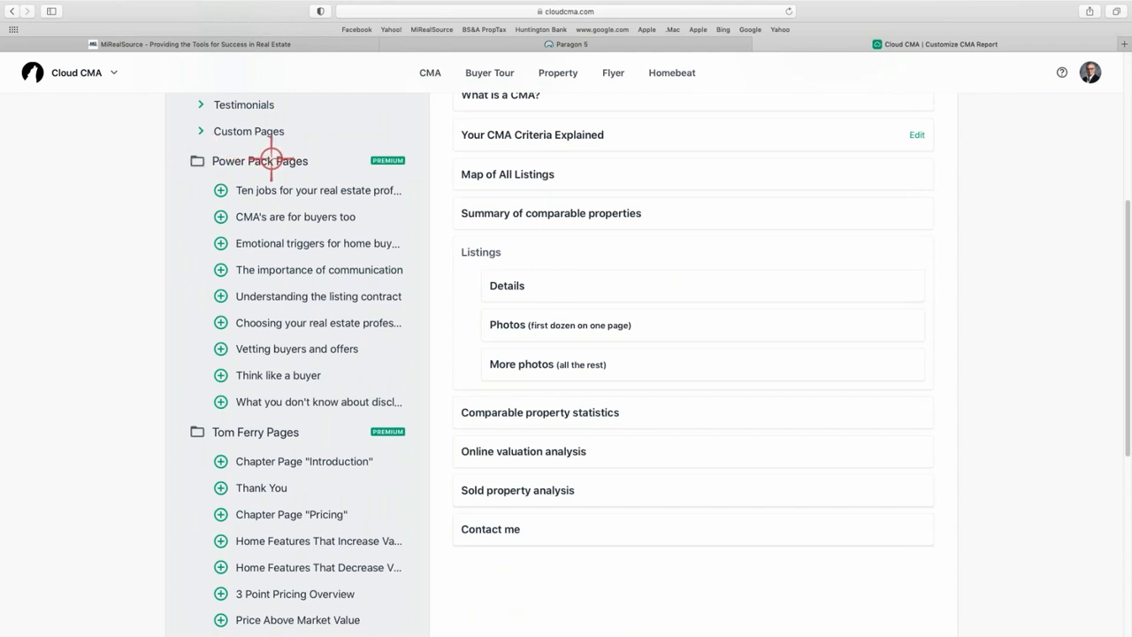
{"action": "scroll", "coordinate": [335, 352], "scroll_direction": "up", "scroll_amount": 5}
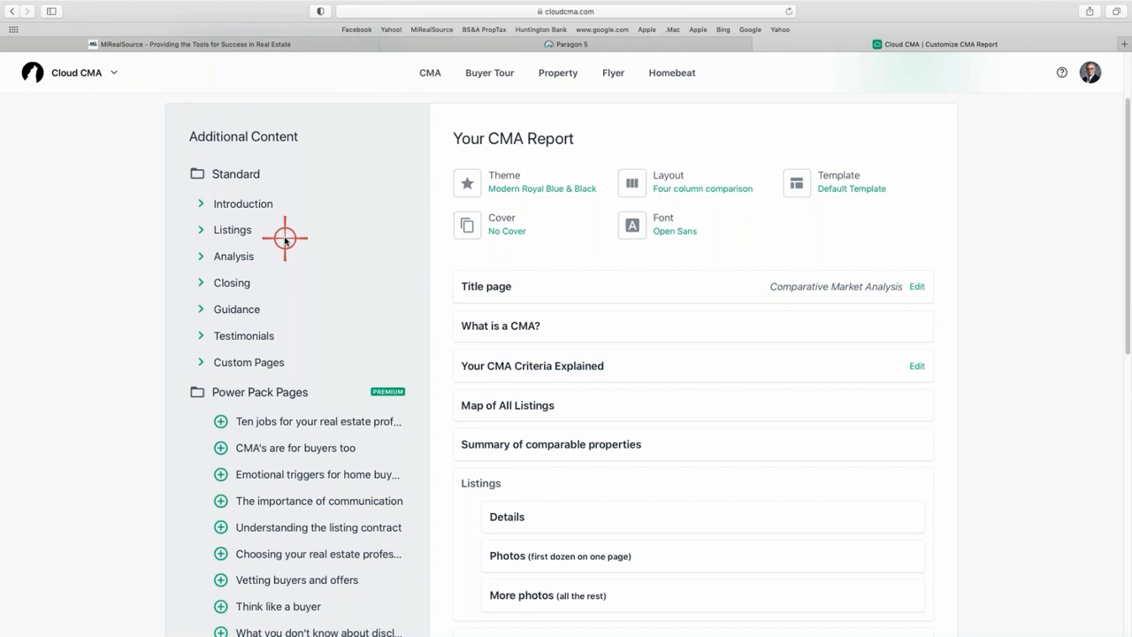
Expand, then collapse, the Introduction, Listings and Analysis sections under Additional Content.
{"action": "left_click", "coordinate": [200, 203]}
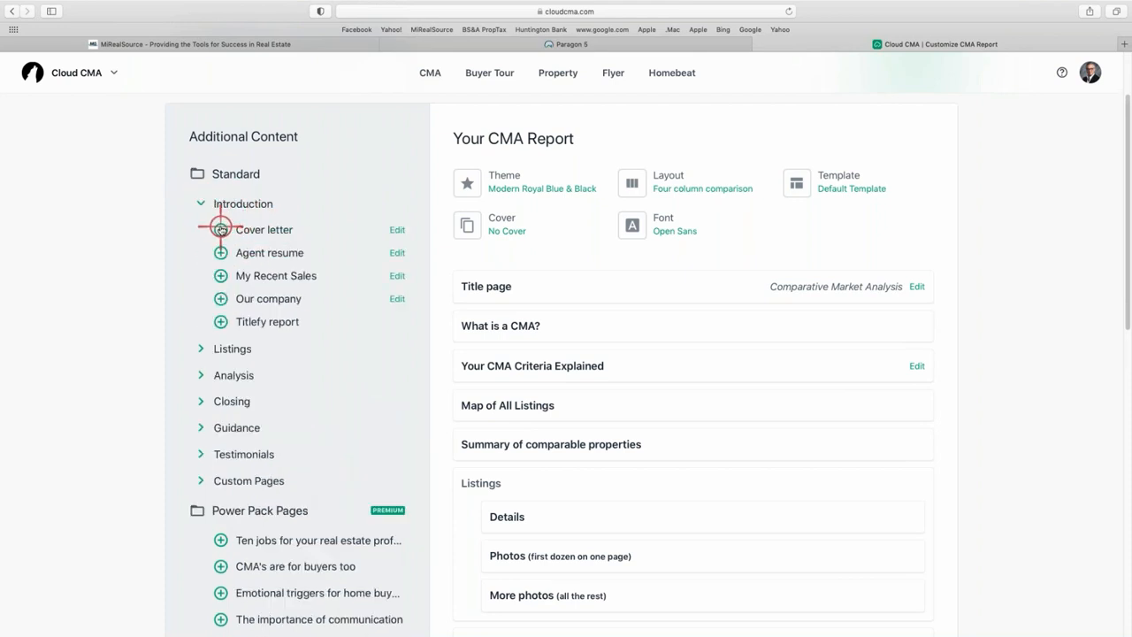
{"action": "left_click", "coordinate": [201, 349]}
{"action": "left_click", "coordinate": [200, 424]}
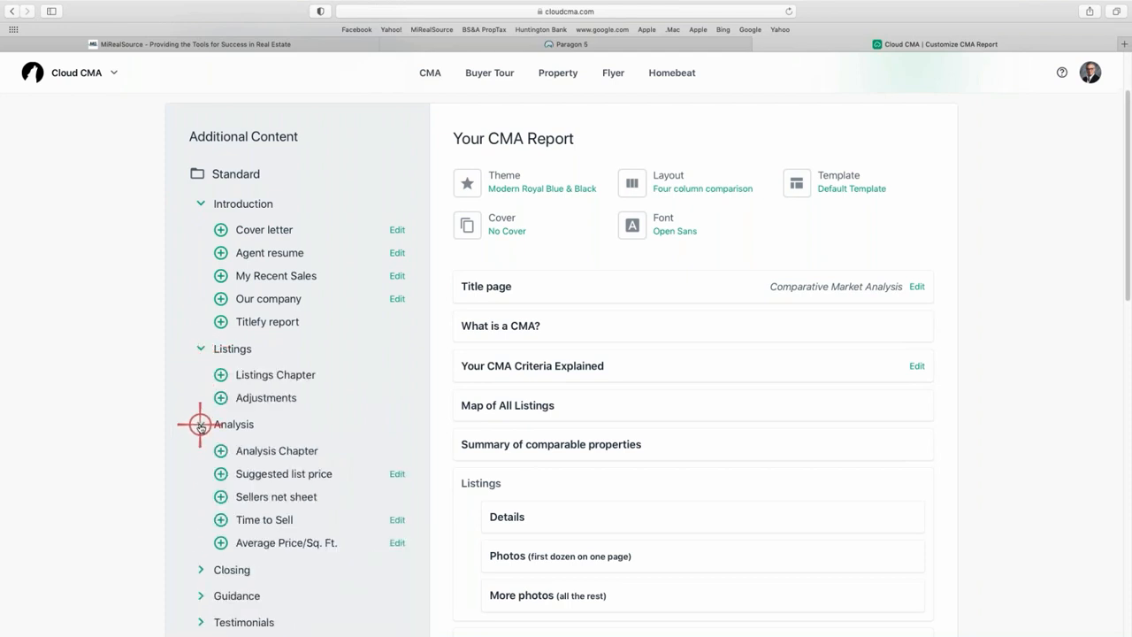
{"action": "left_click", "coordinate": [200, 425]}
{"action": "left_click", "coordinate": [200, 349]}
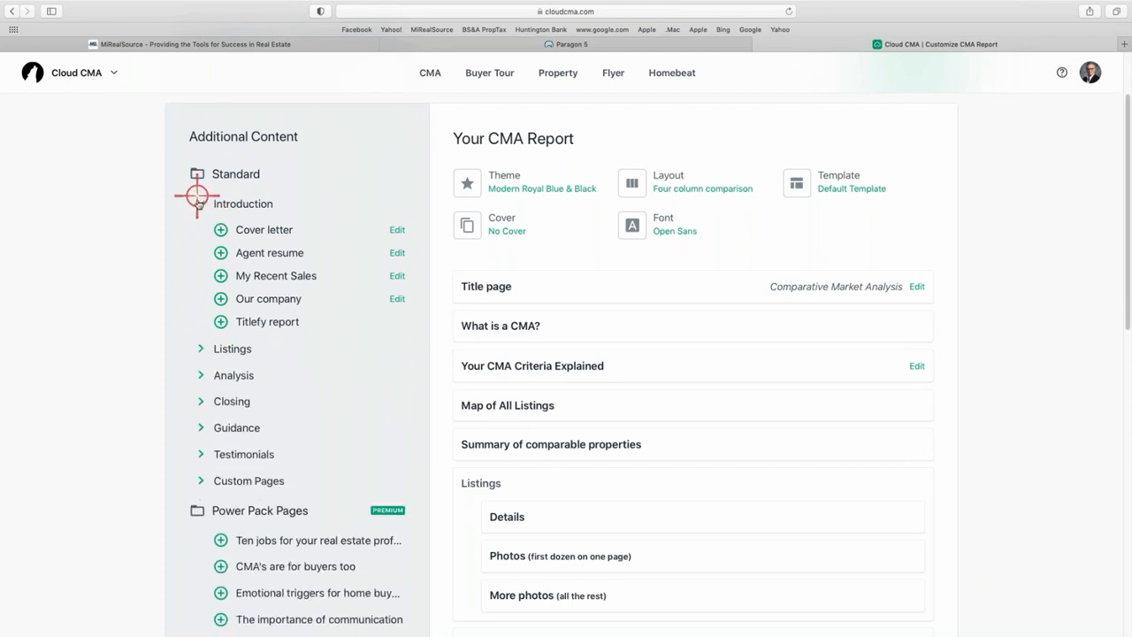
{"action": "left_click", "coordinate": [200, 204]}
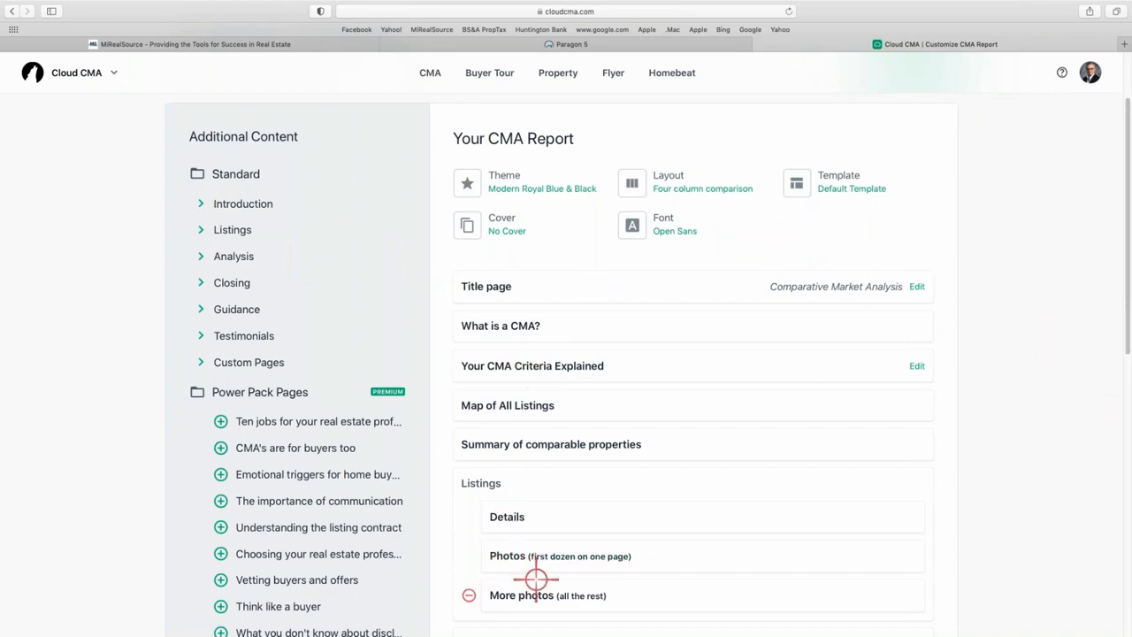
{"action": "scroll", "coordinate": [654, 459], "scroll_direction": "down", "scroll_amount": 5}
{"action": "scroll", "coordinate": [689, 365], "scroll_direction": "up", "scroll_amount": 2}
{"action": "scroll", "coordinate": [689, 364], "scroll_direction": "up", "scroll_amount": 5}
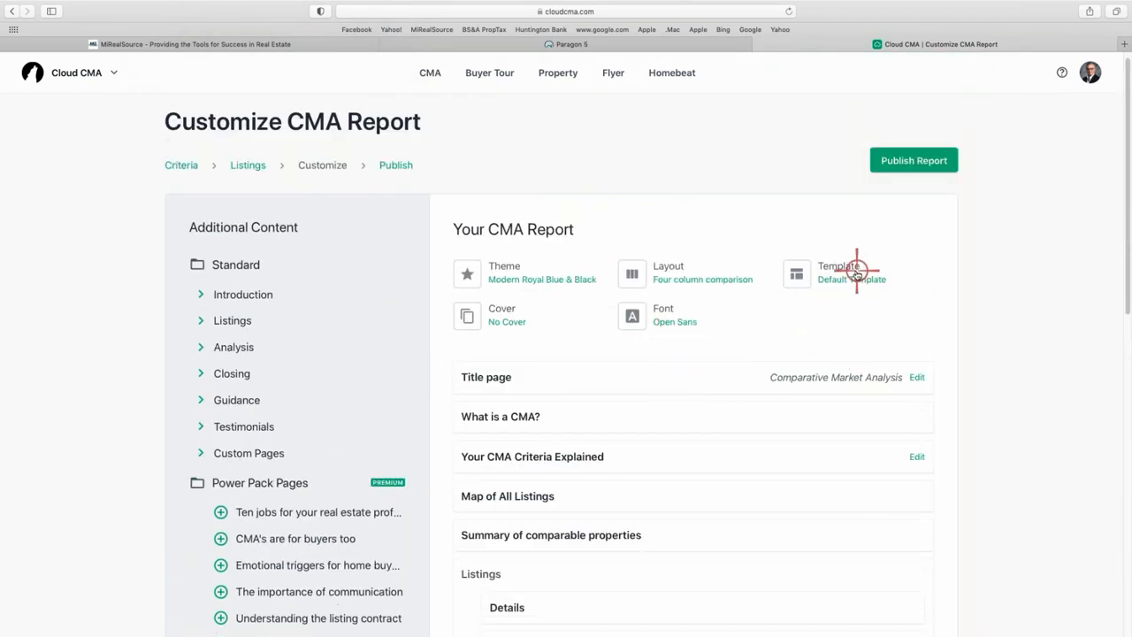
{"action": "left_click", "coordinate": [856, 275]}
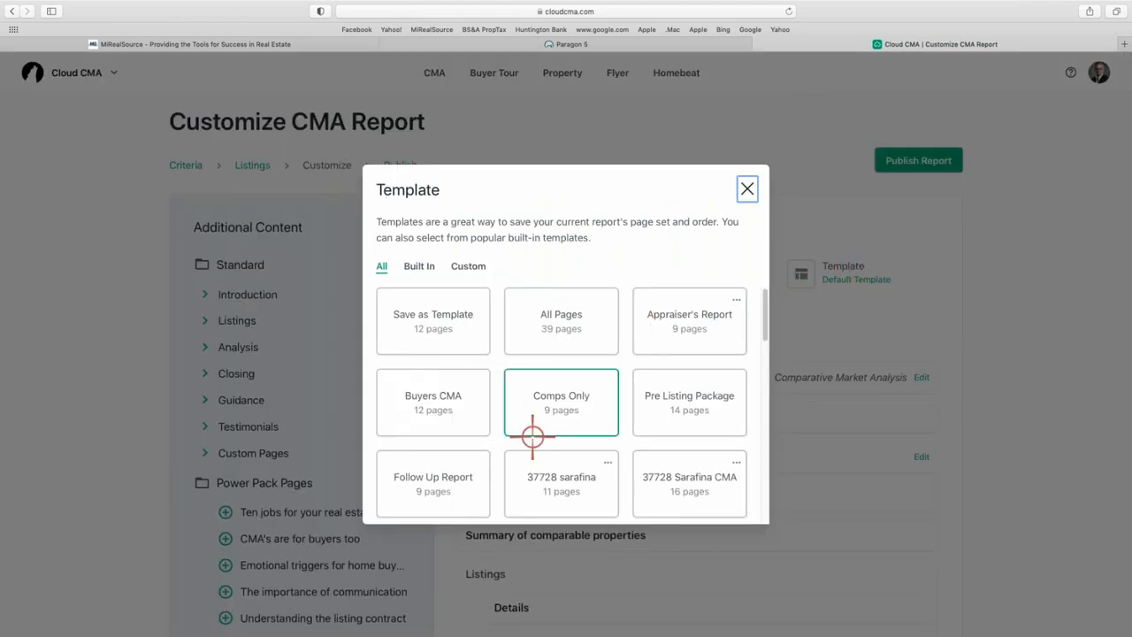
{"action": "scroll", "coordinate": [633, 520], "scroll_direction": "down", "scroll_amount": 3}
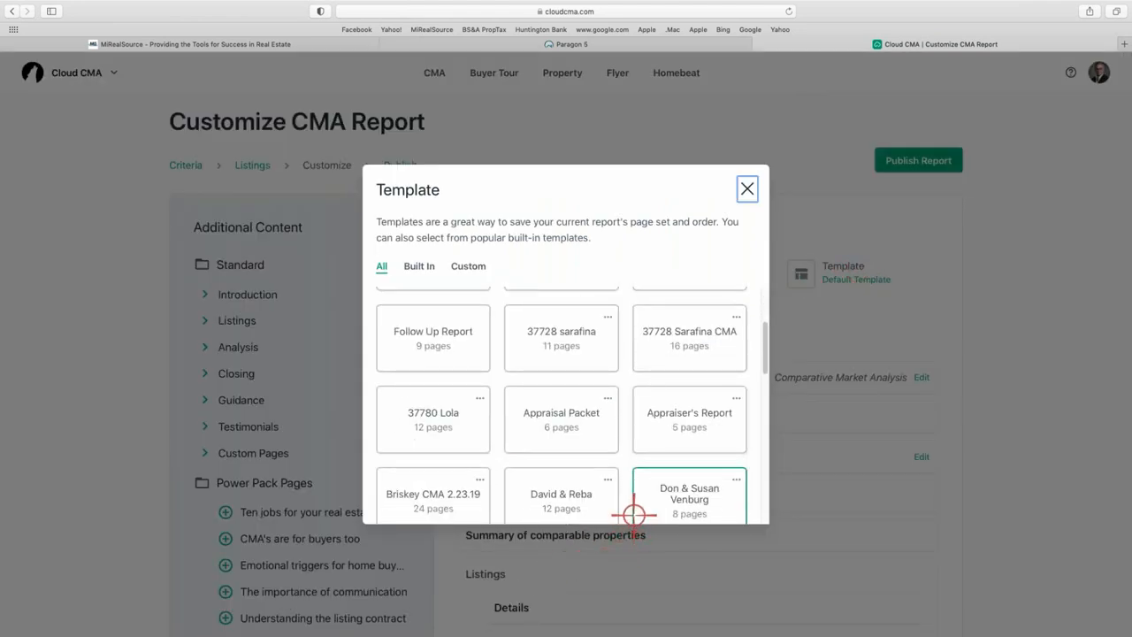
{"action": "left_click", "coordinate": [747, 181]}
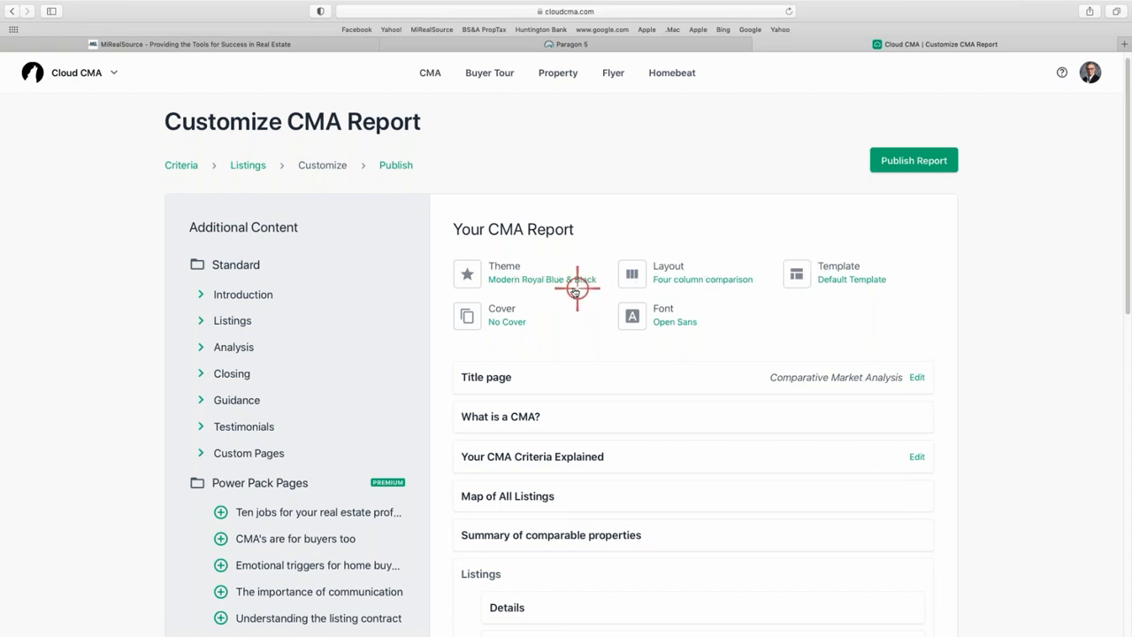
Bring up the Theme dialog and browse the full list of color themes.
{"action": "left_click", "coordinate": [527, 279]}
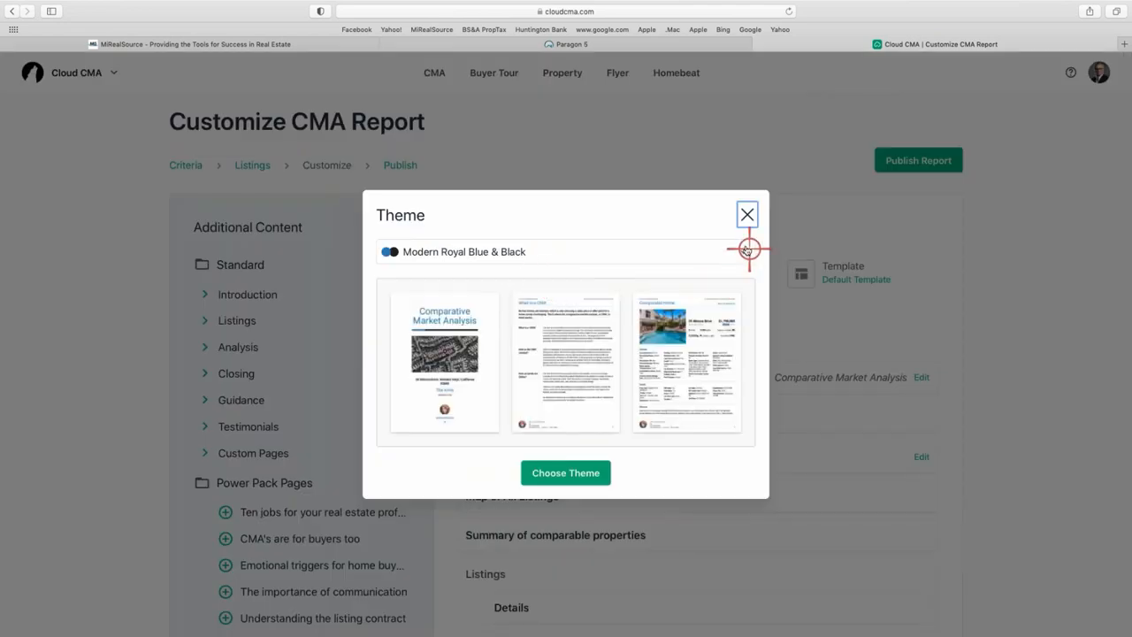
{"action": "left_click", "coordinate": [745, 250]}
{"action": "scroll", "coordinate": [493, 297], "scroll_direction": "down", "scroll_amount": 3}
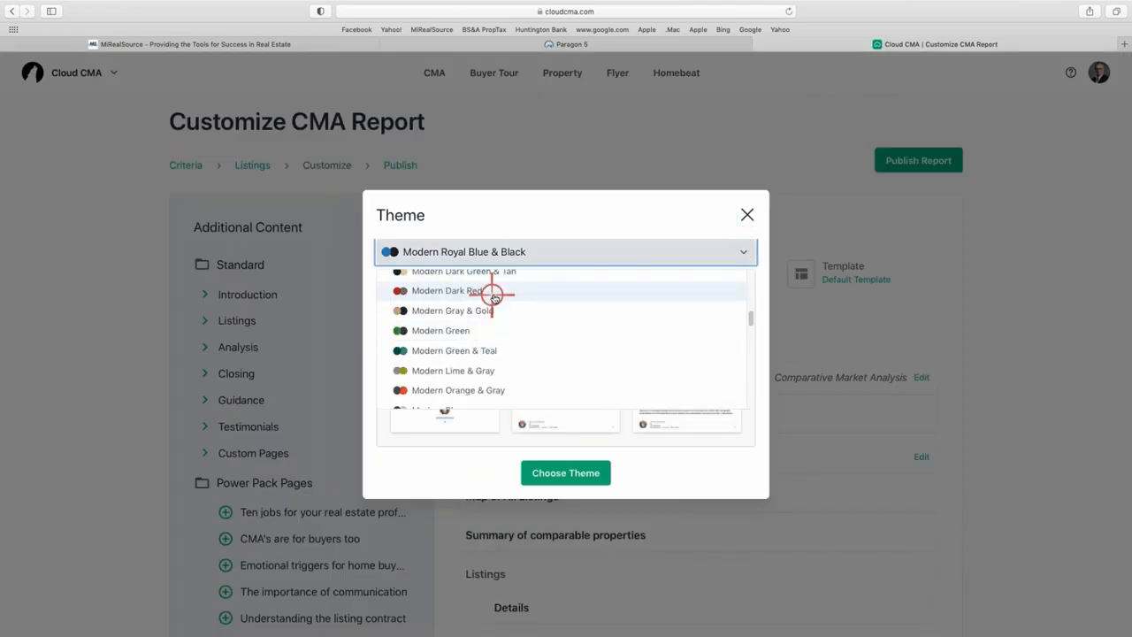
{"action": "scroll", "coordinate": [492, 295], "scroll_direction": "up", "scroll_amount": 5}
{"action": "scroll", "coordinate": [492, 380], "scroll_direction": "down", "scroll_amount": 5}
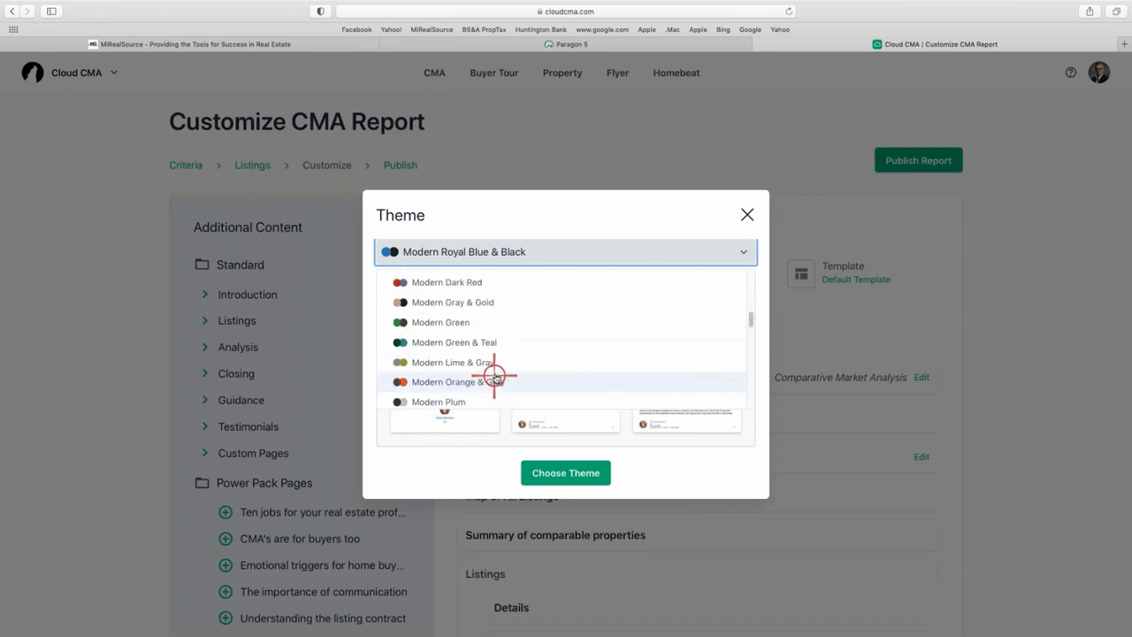
{"action": "scroll", "coordinate": [495, 378], "scroll_direction": "down", "scroll_amount": 5}
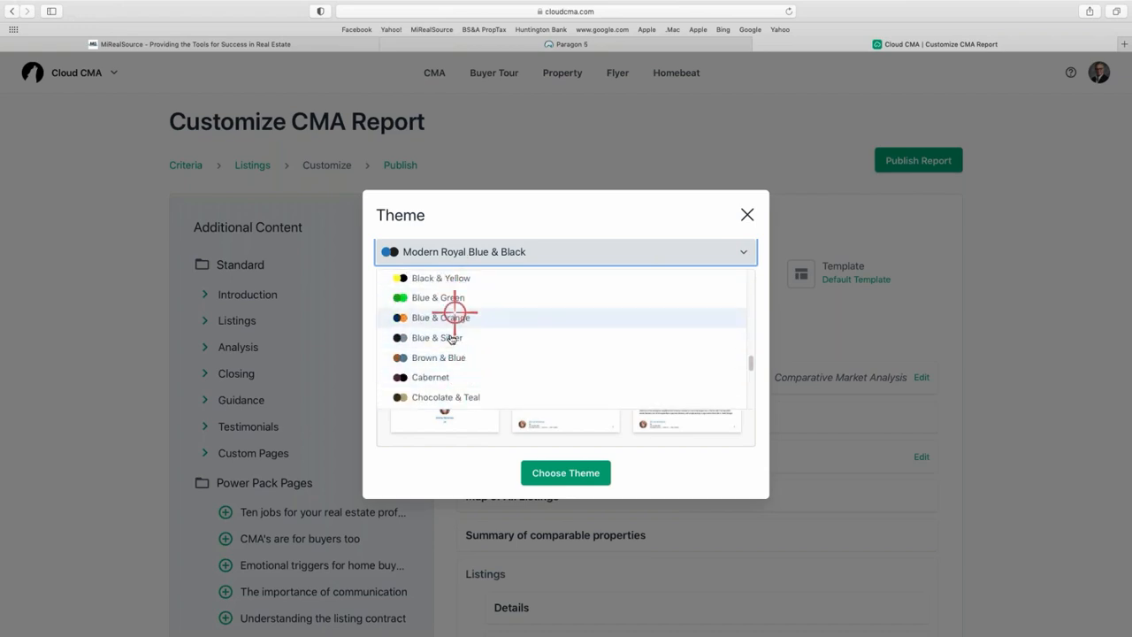
{"action": "scroll", "coordinate": [451, 338], "scroll_direction": "up", "scroll_amount": 5}
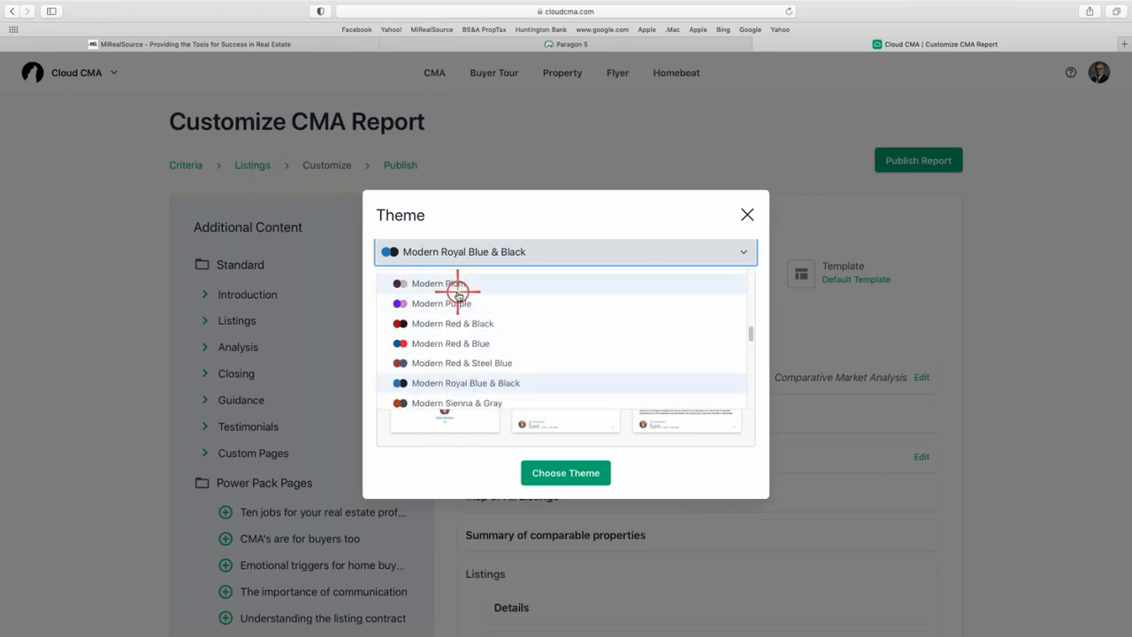
{"action": "scroll", "coordinate": [457, 291], "scroll_direction": "down", "scroll_amount": 10}
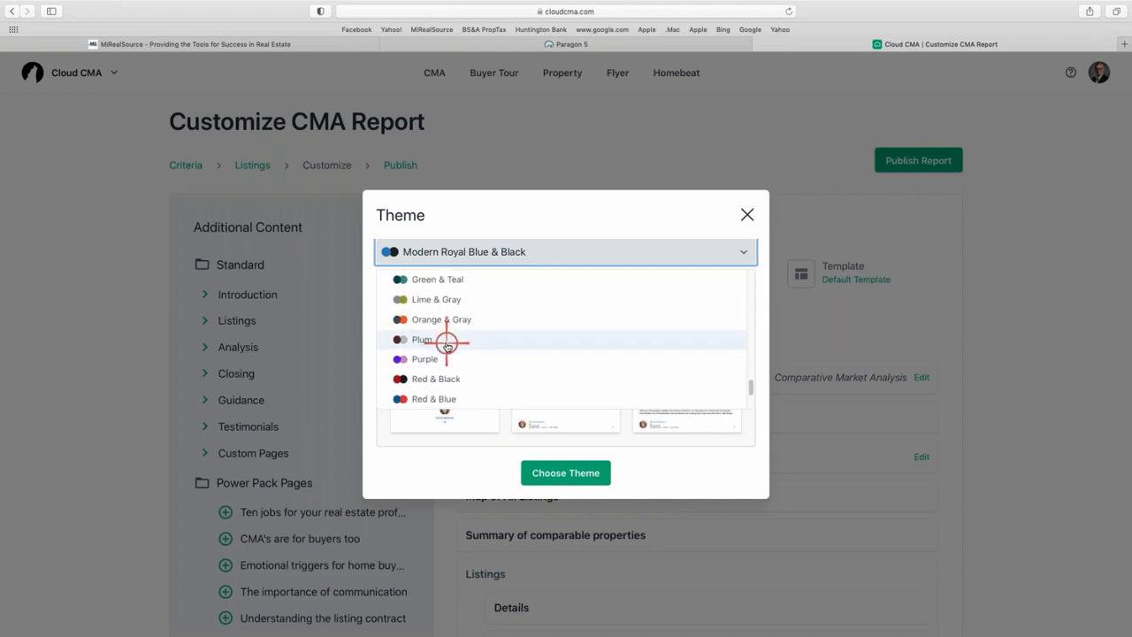
{"action": "scroll", "coordinate": [447, 345], "scroll_direction": "down", "scroll_amount": 3}
{"action": "scroll", "coordinate": [475, 343], "scroll_direction": "up", "scroll_amount": 15}
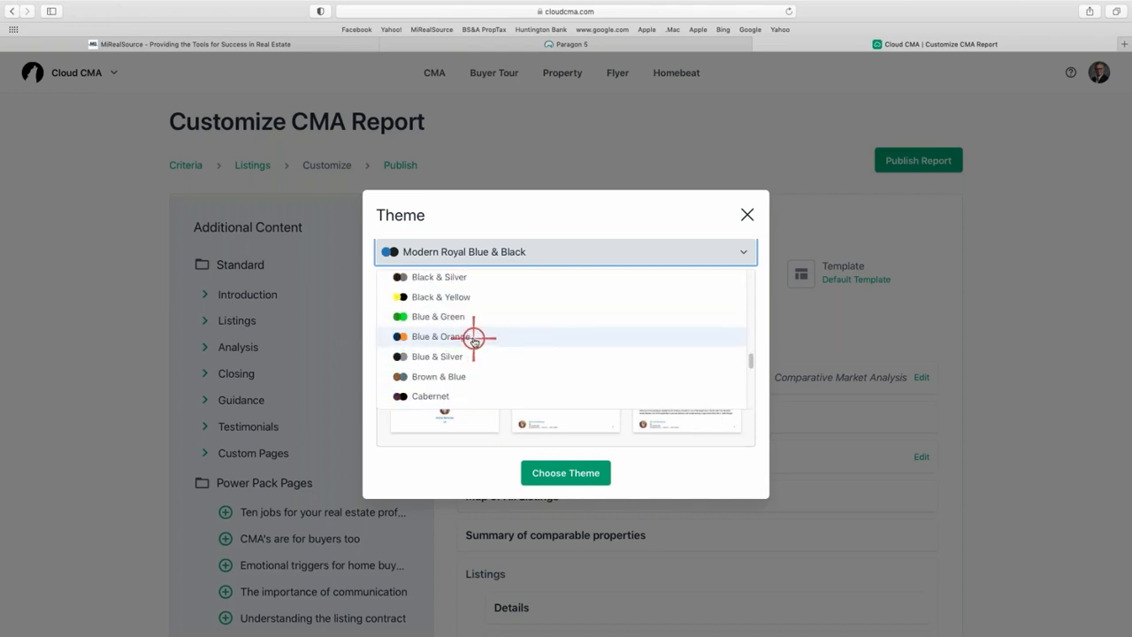
{"action": "scroll", "coordinate": [475, 344], "scroll_direction": "down", "scroll_amount": 4}
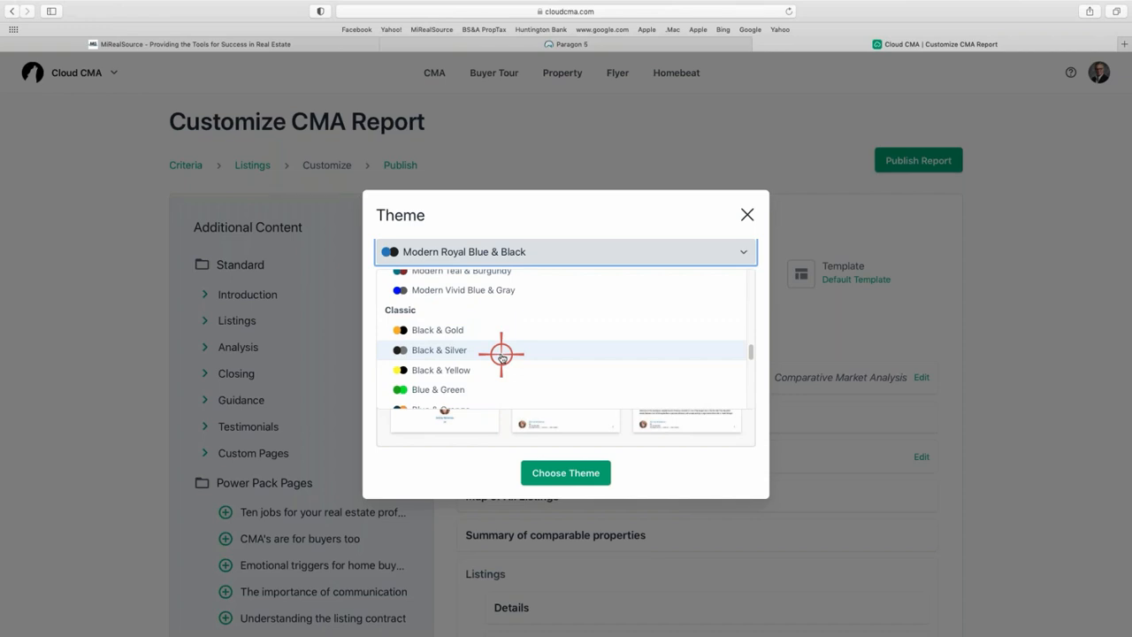
Select Modern Blue & Green from the list and apply it with Choose Theme.
{"action": "scroll", "coordinate": [502, 357], "scroll_direction": "down", "scroll_amount": 3}
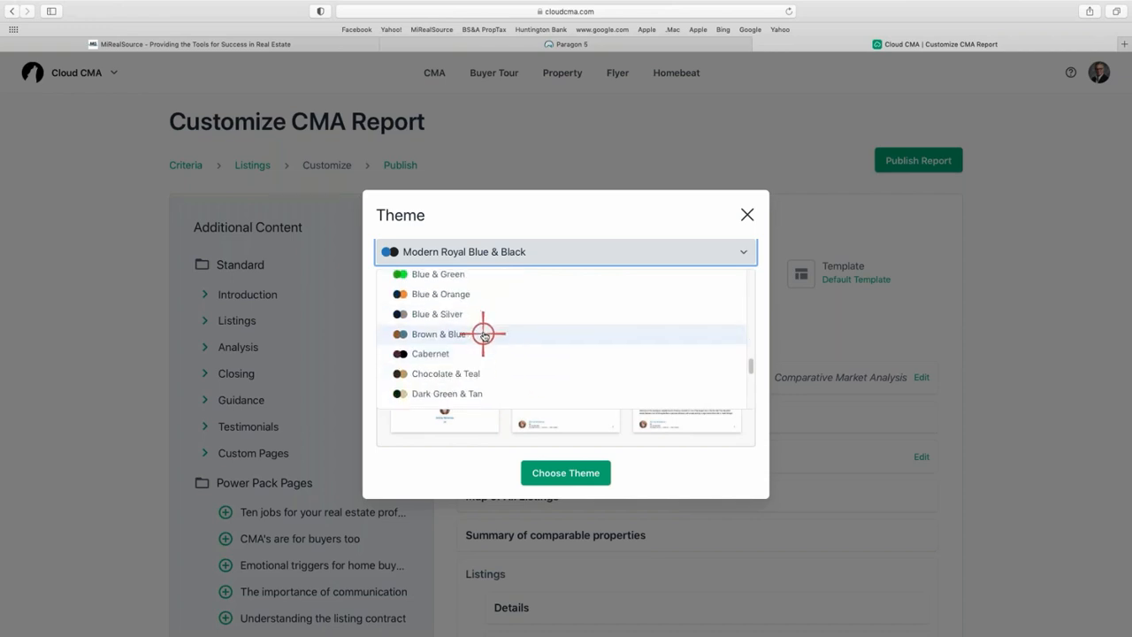
{"action": "scroll", "coordinate": [490, 318], "scroll_direction": "up", "scroll_amount": 1}
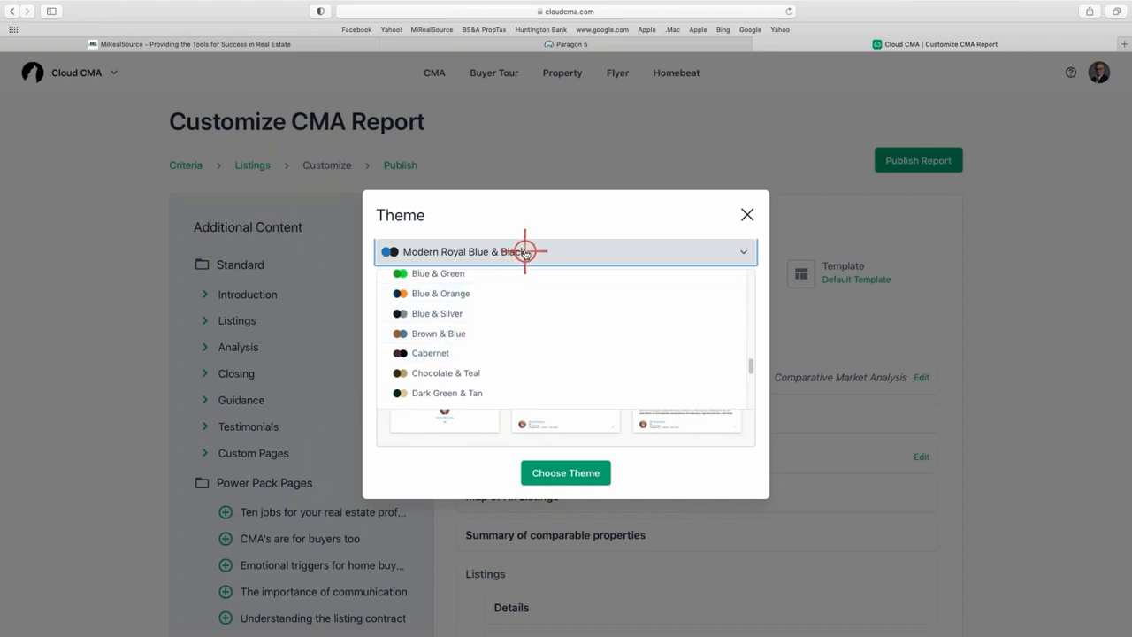
{"action": "scroll", "coordinate": [491, 288], "scroll_direction": "up", "scroll_amount": 5}
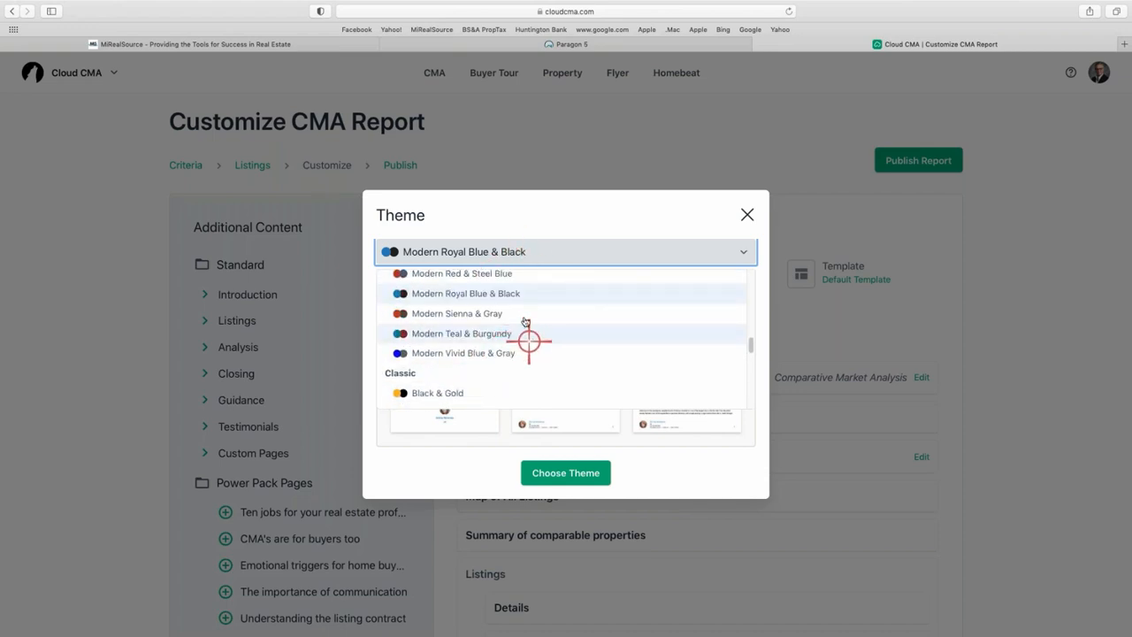
{"action": "scroll", "coordinate": [528, 300], "scroll_direction": "up", "scroll_amount": 1}
{"action": "scroll", "coordinate": [529, 296], "scroll_direction": "up", "scroll_amount": 6}
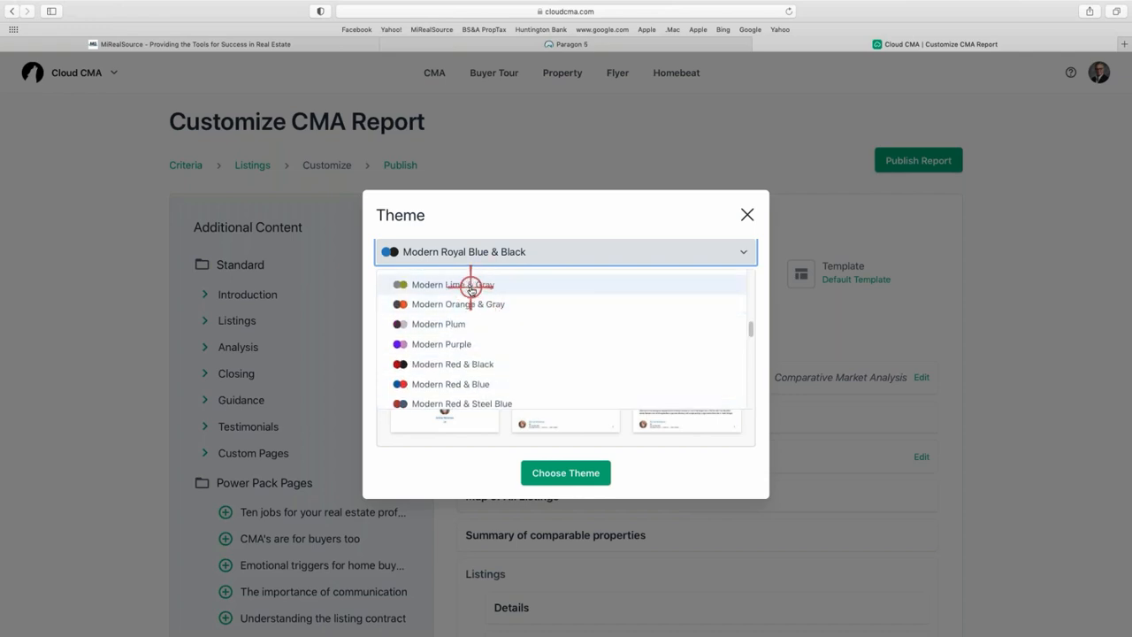
{"action": "scroll", "coordinate": [464, 296], "scroll_direction": "up", "scroll_amount": 8}
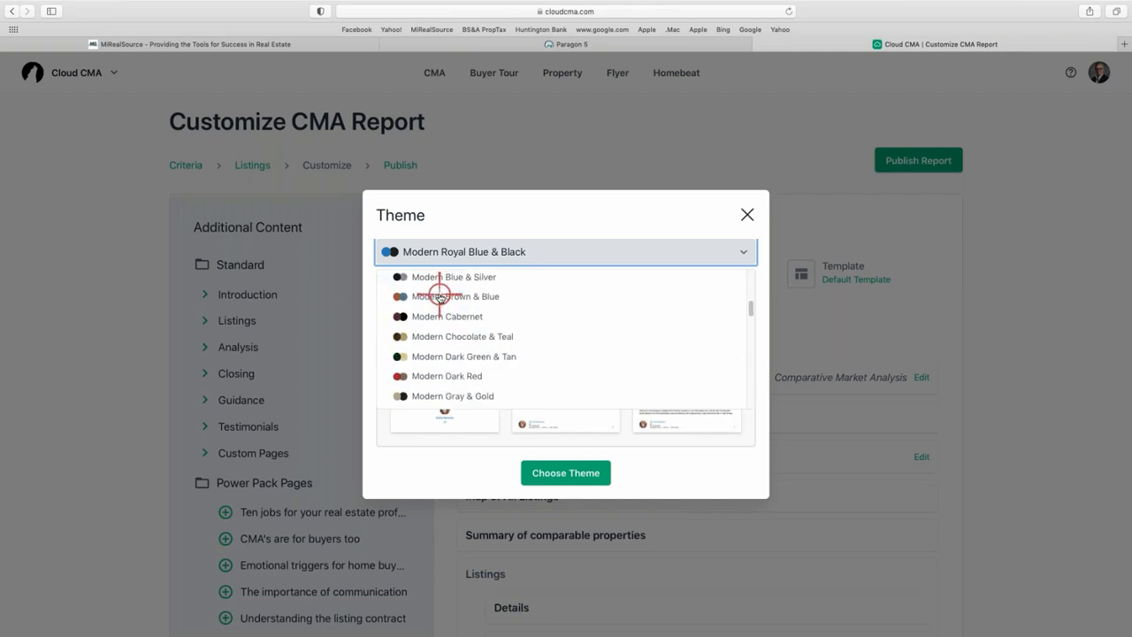
{"action": "scroll", "coordinate": [449, 304], "scroll_direction": "up", "scroll_amount": 1}
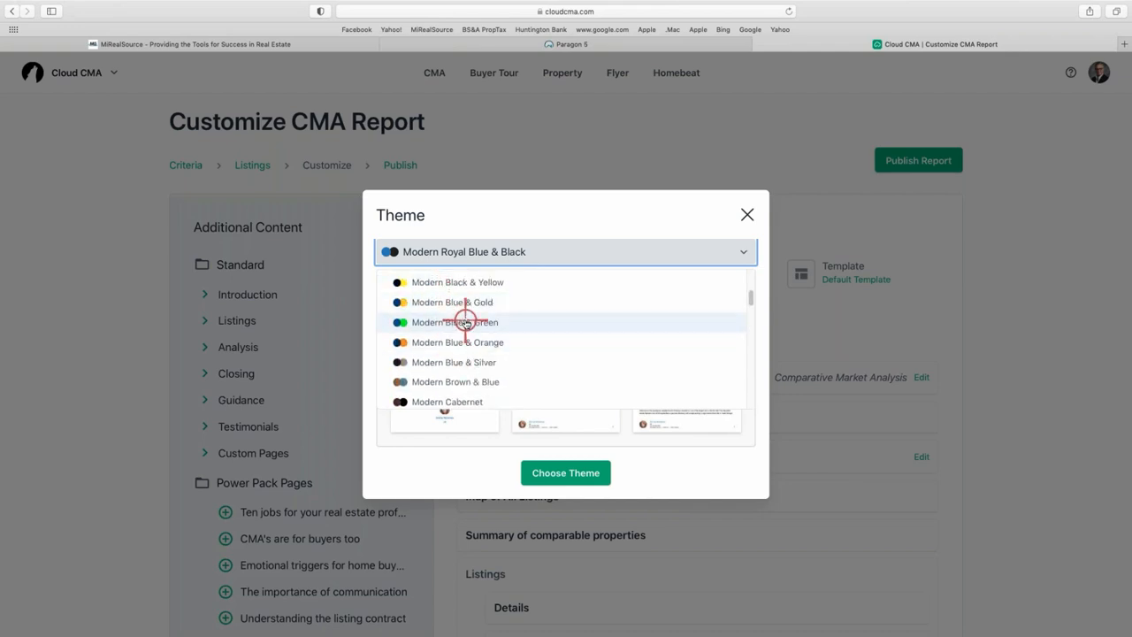
{"action": "left_click", "coordinate": [466, 323]}
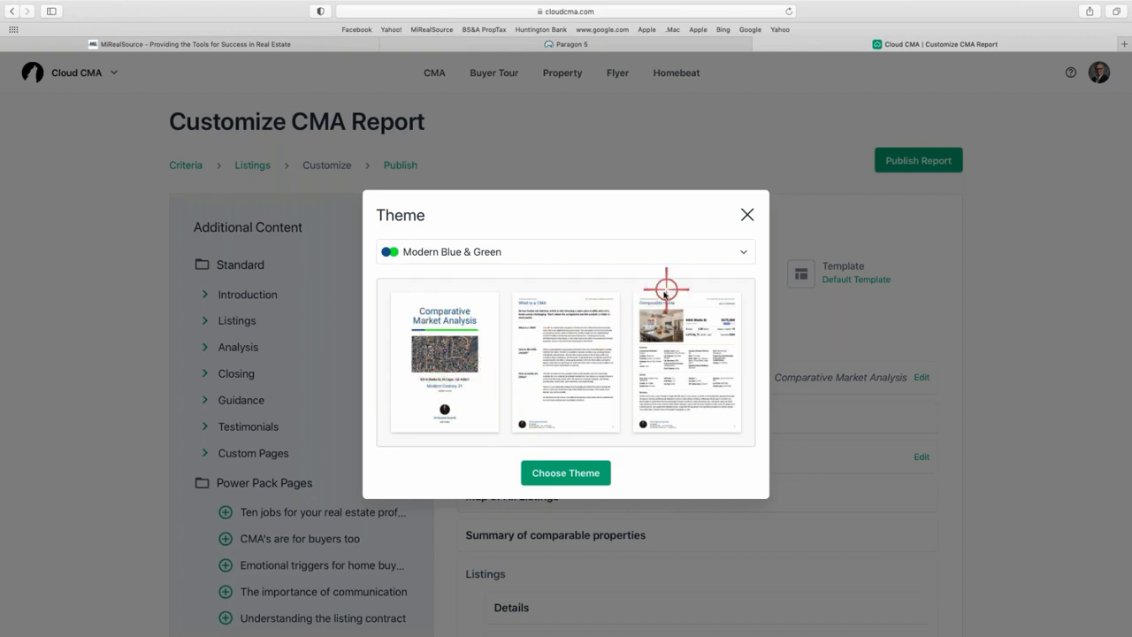
{"action": "left_click", "coordinate": [558, 474]}
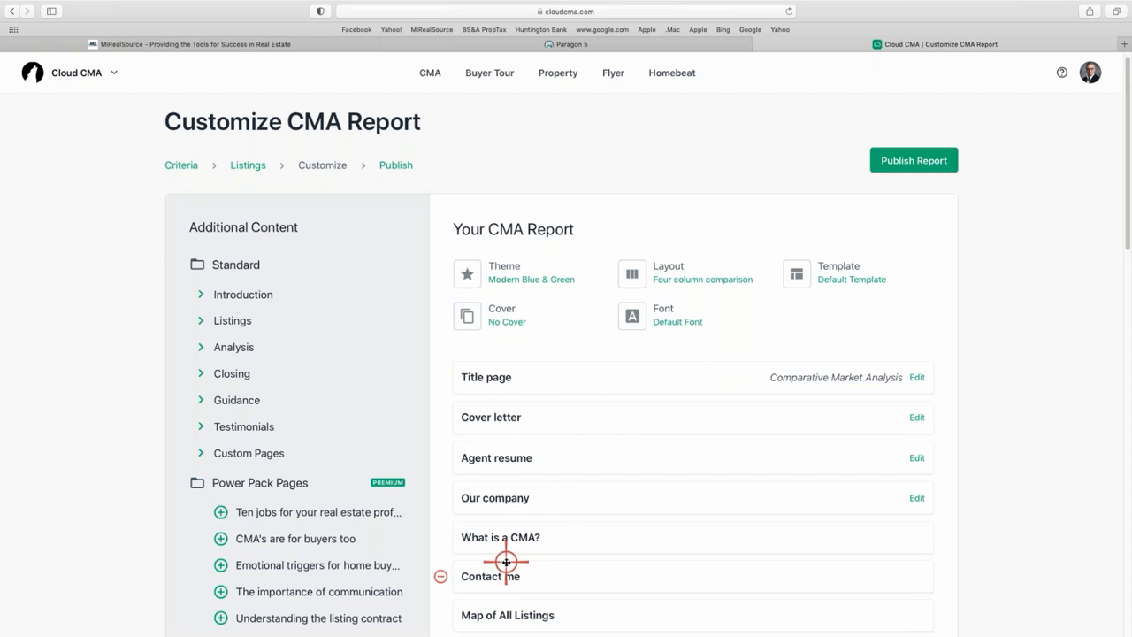
{"action": "left_click", "coordinate": [489, 377]}
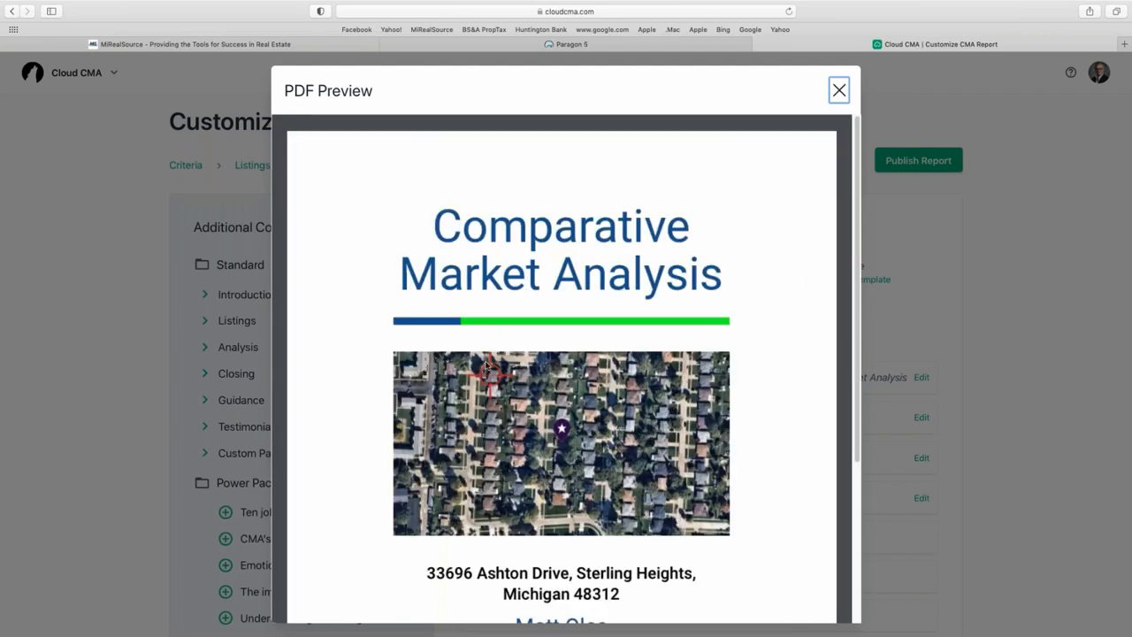
{"action": "scroll", "coordinate": [555, 256], "scroll_direction": "down", "scroll_amount": 2}
{"action": "scroll", "coordinate": [555, 256], "scroll_direction": "down", "scroll_amount": 3}
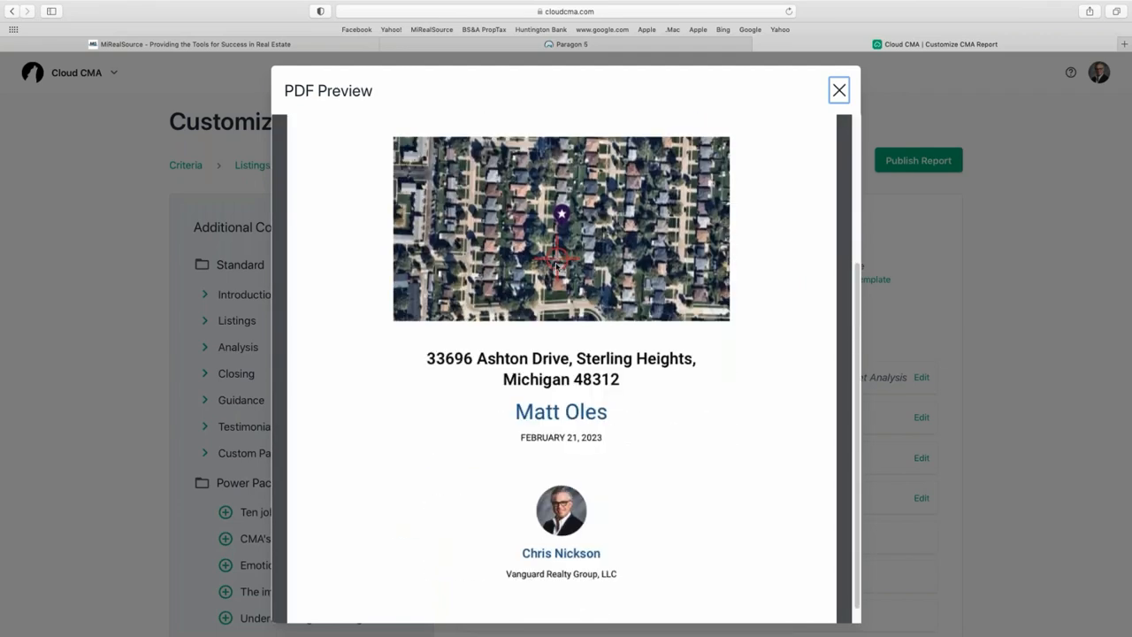
{"action": "scroll", "coordinate": [495, 292], "scroll_direction": "up", "scroll_amount": 5}
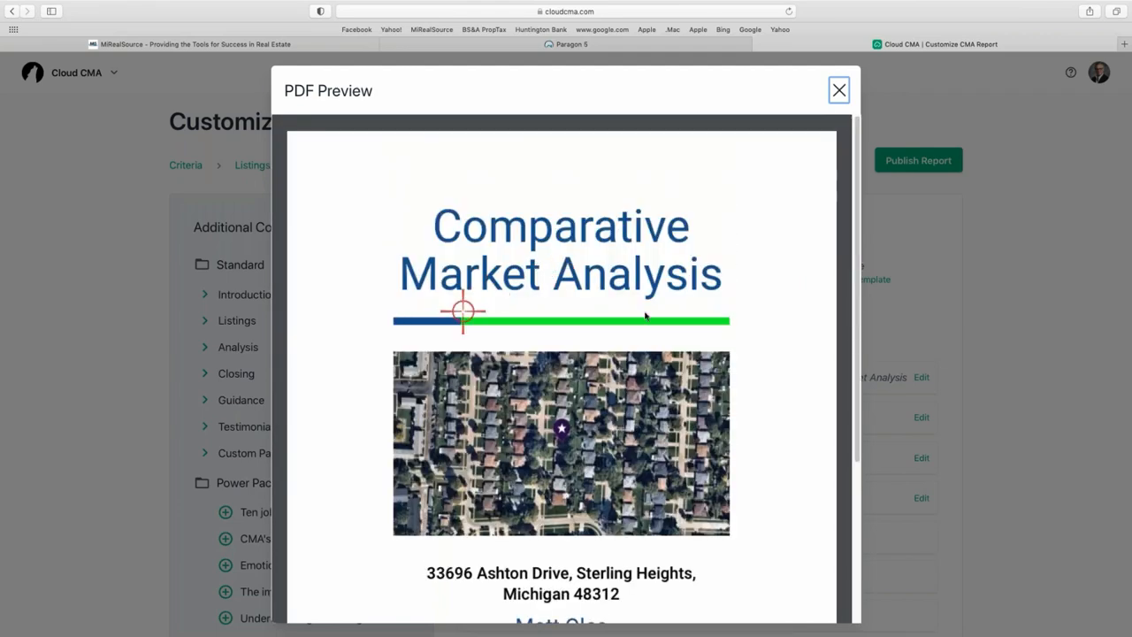
{"action": "left_click", "coordinate": [839, 88]}
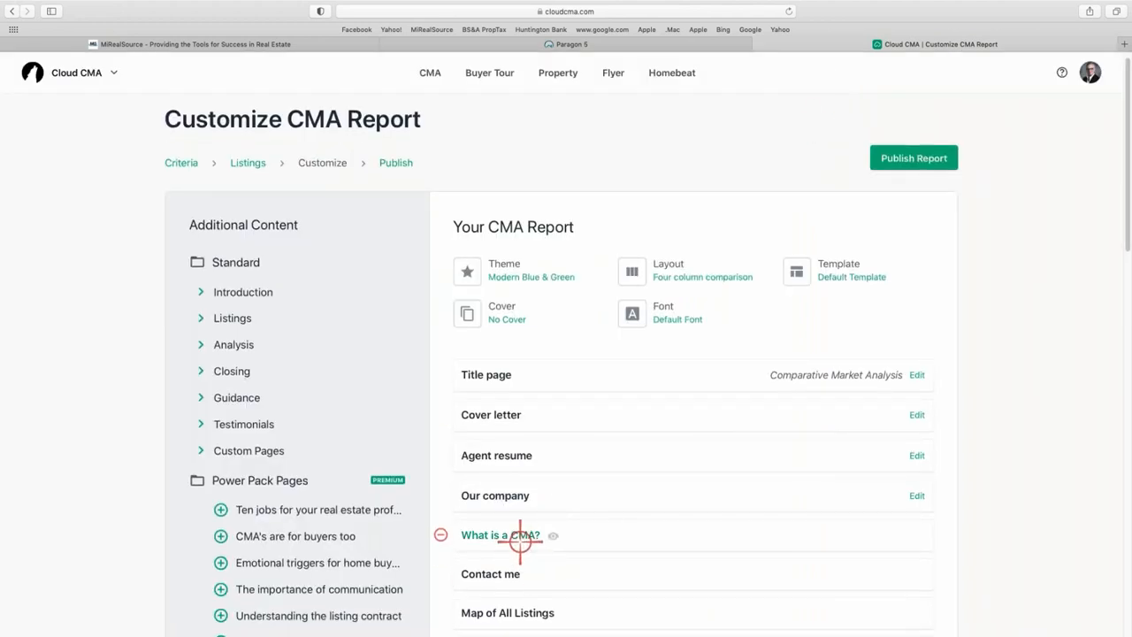
{"action": "left_click", "coordinate": [519, 536]}
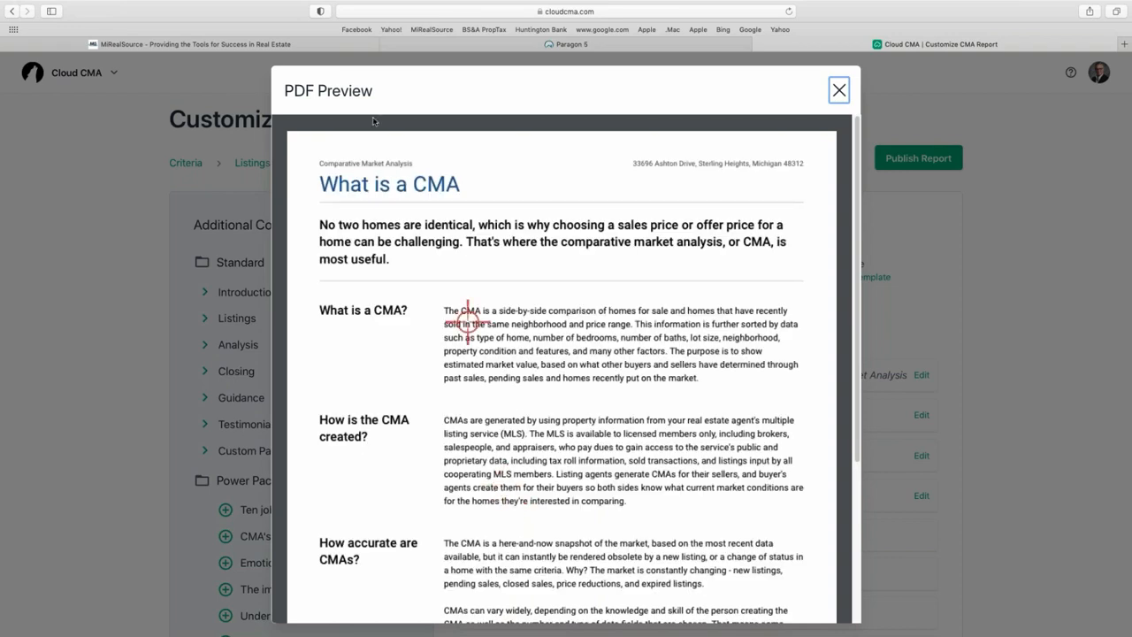
{"action": "scroll", "coordinate": [426, 260], "scroll_direction": "down", "scroll_amount": 5}
{"action": "scroll", "coordinate": [427, 257], "scroll_direction": "up", "scroll_amount": 5}
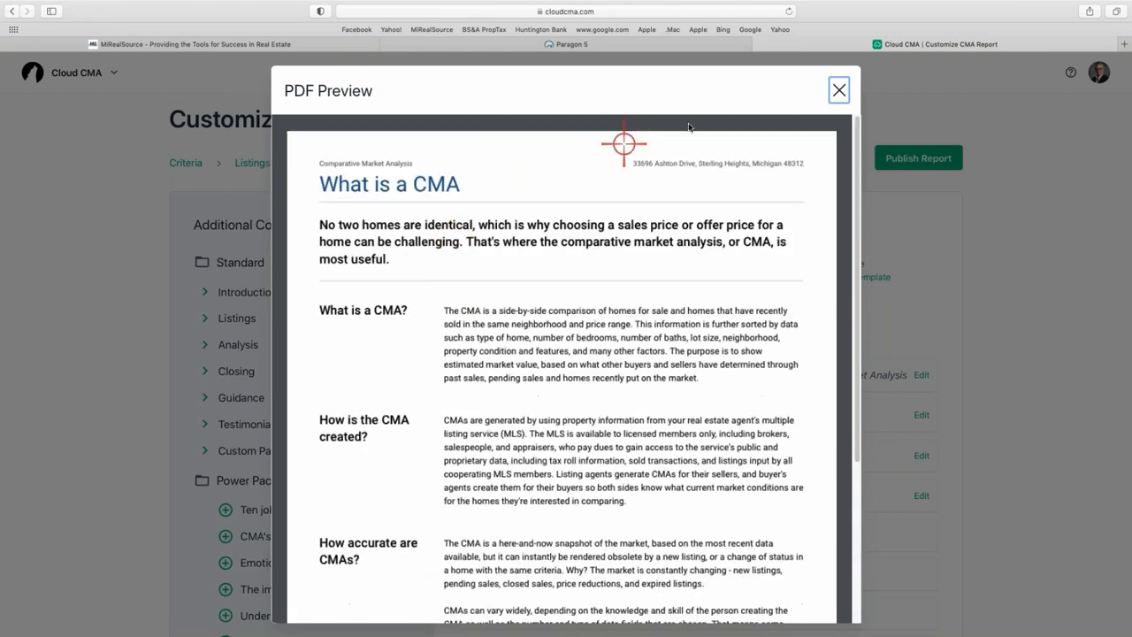
{"action": "left_click", "coordinate": [833, 90]}
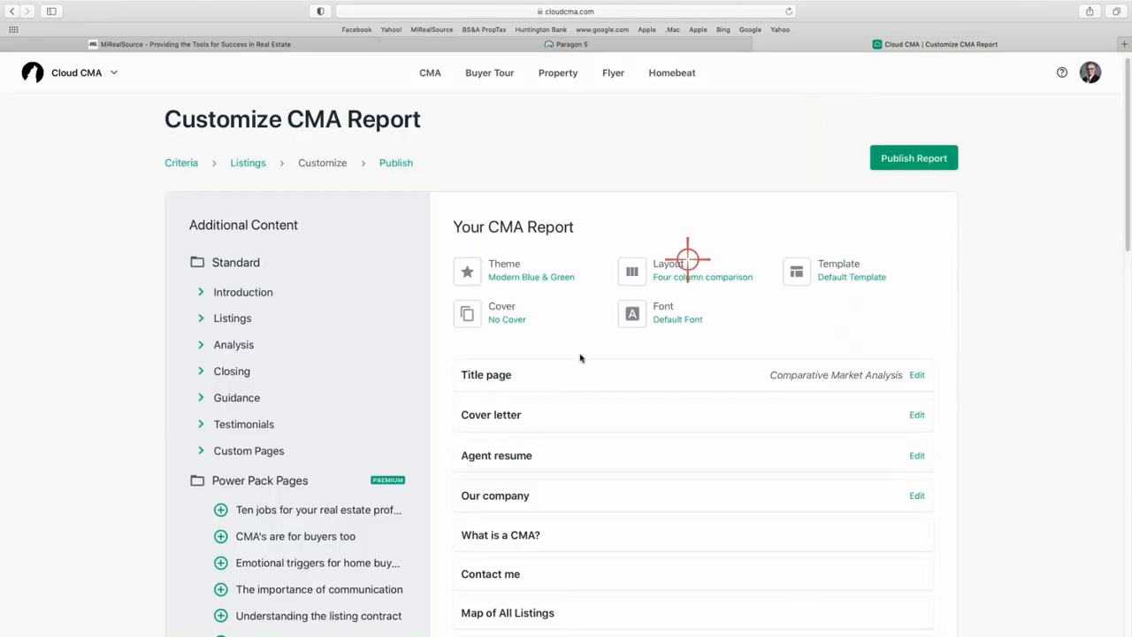
Pick Modern Vivid Blue & Gray from the theme list and apply it with Choose Theme.
{"action": "left_click", "coordinate": [529, 267]}
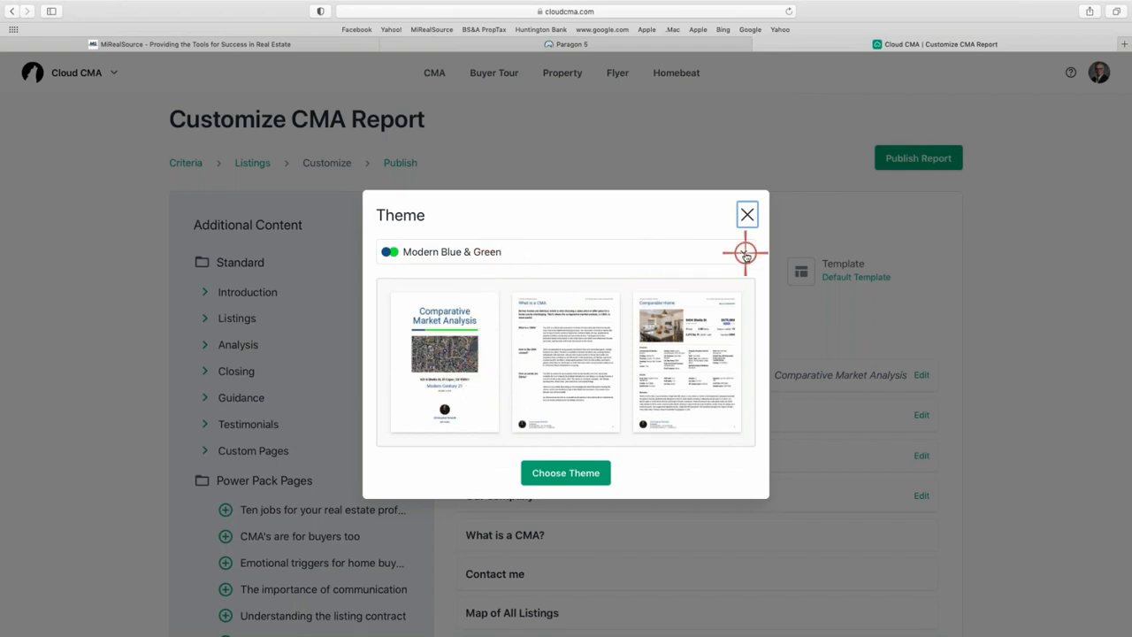
{"action": "left_click", "coordinate": [741, 253]}
{"action": "scroll", "coordinate": [551, 286], "scroll_direction": "up", "scroll_amount": 5}
{"action": "scroll", "coordinate": [551, 300], "scroll_direction": "down", "scroll_amount": 10}
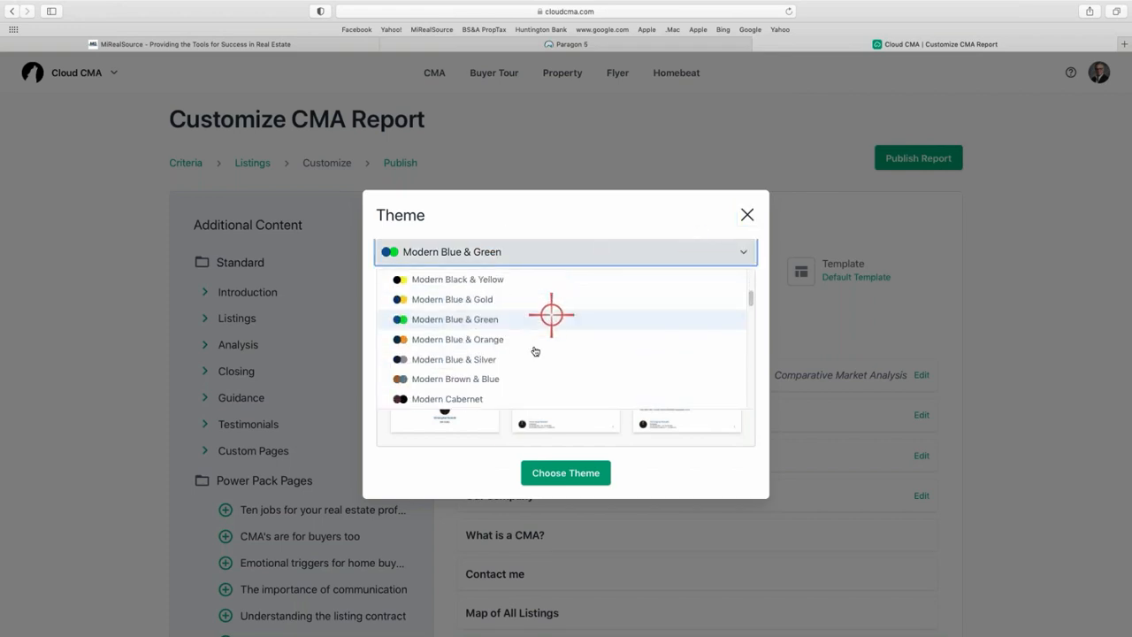
{"action": "scroll", "coordinate": [534, 347], "scroll_direction": "down", "scroll_amount": 5}
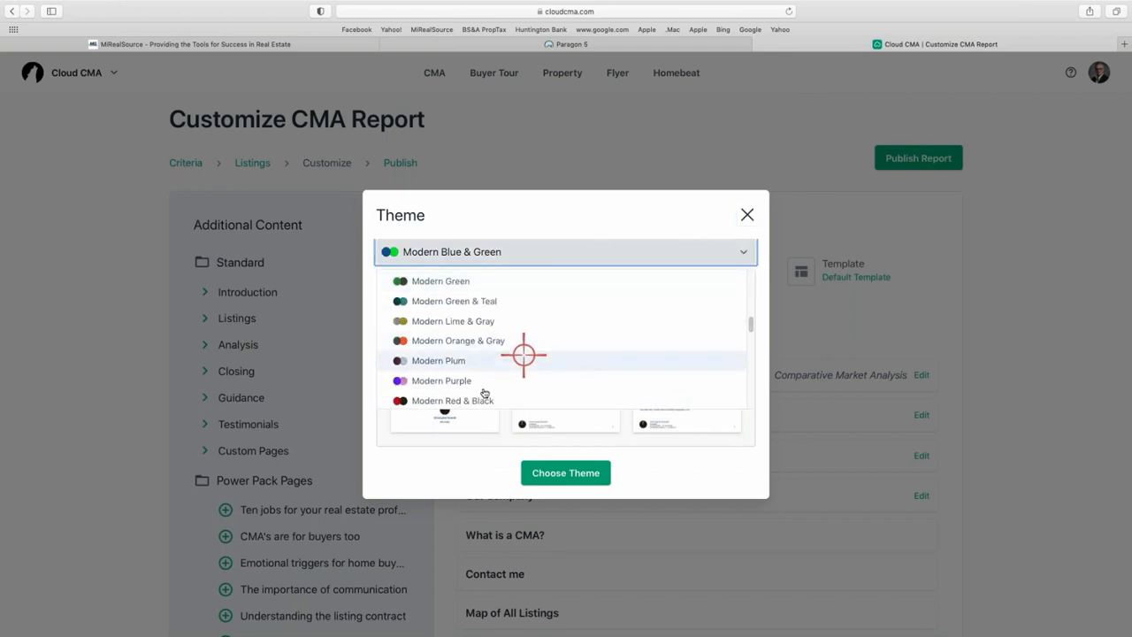
{"action": "scroll", "coordinate": [535, 356], "scroll_direction": "down", "scroll_amount": 3}
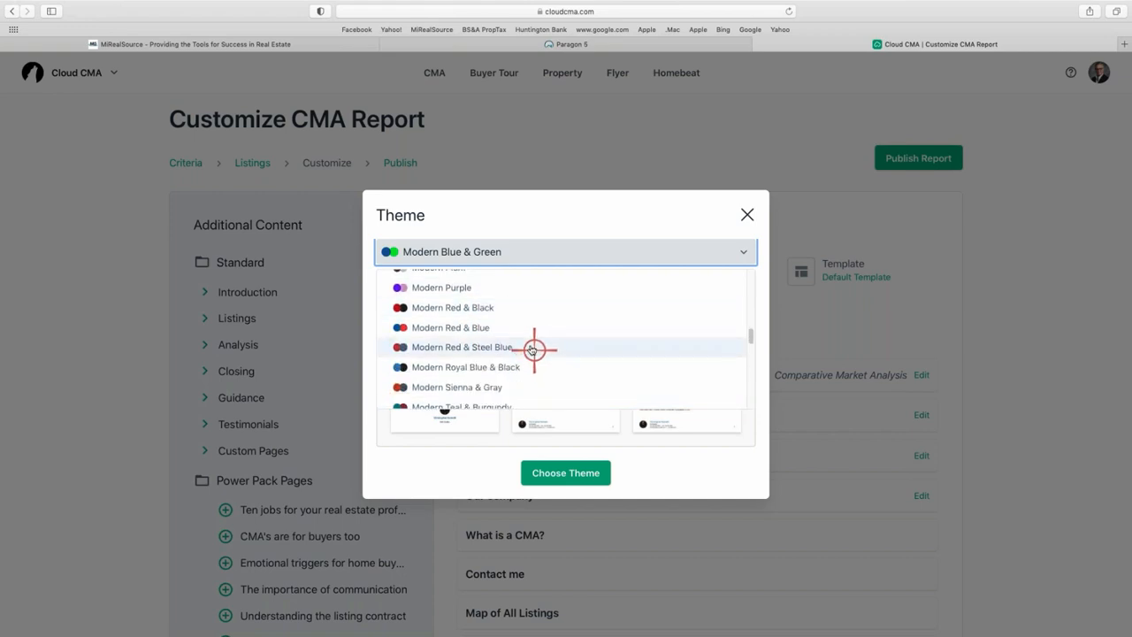
{"action": "scroll", "coordinate": [480, 336], "scroll_direction": "down", "scroll_amount": 5}
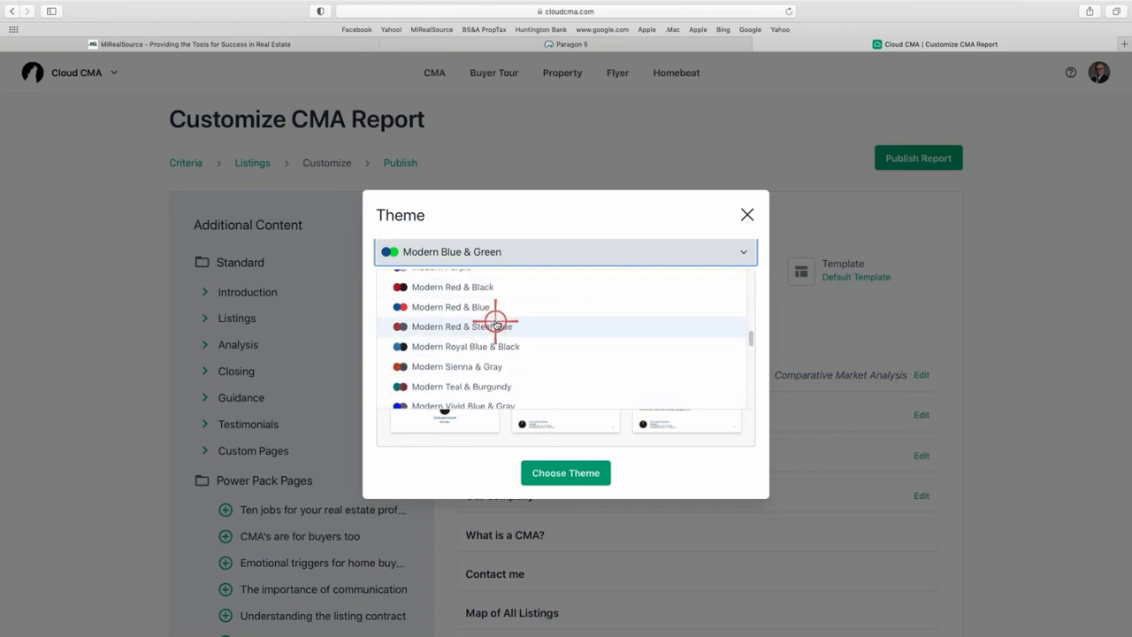
{"action": "scroll", "coordinate": [492, 324], "scroll_direction": "up", "scroll_amount": 3}
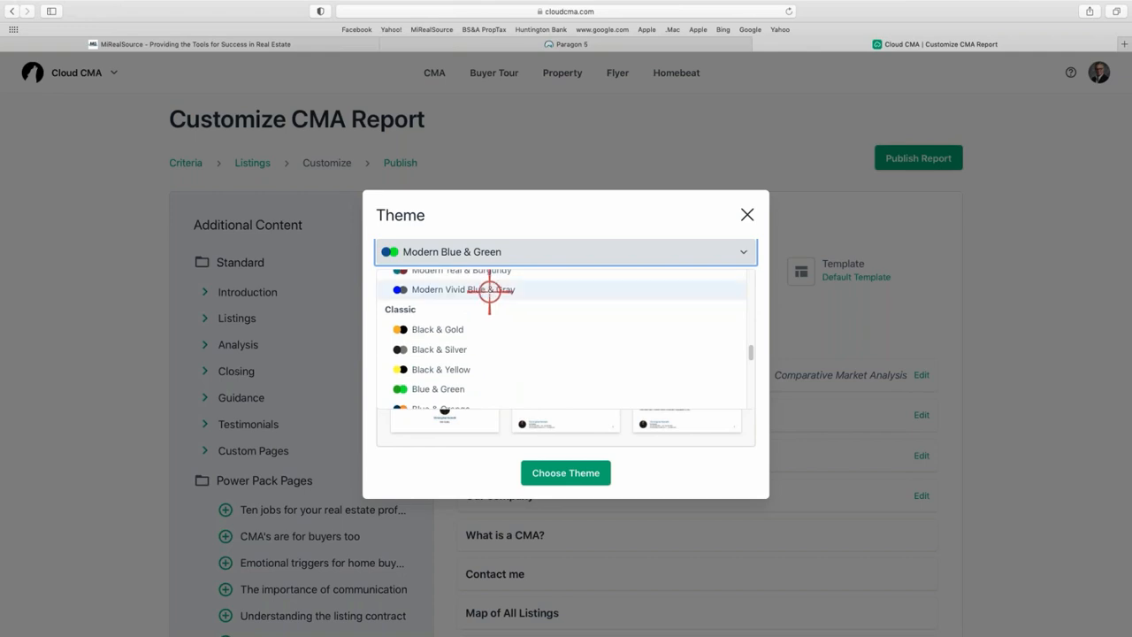
{"action": "left_click", "coordinate": [493, 293]}
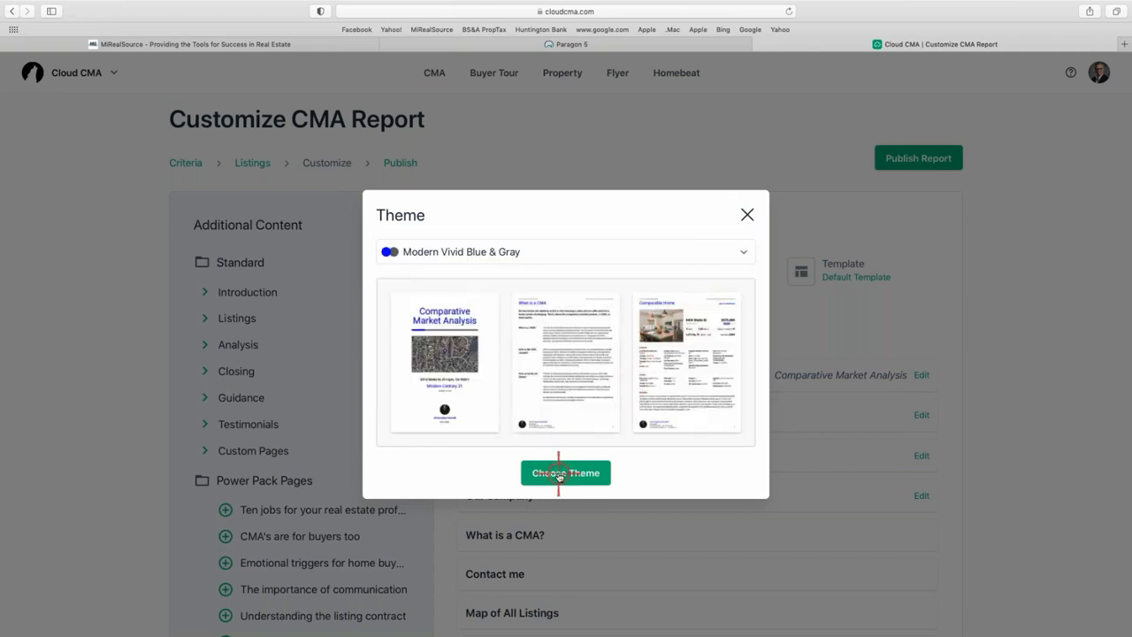
{"action": "left_click", "coordinate": [559, 473]}
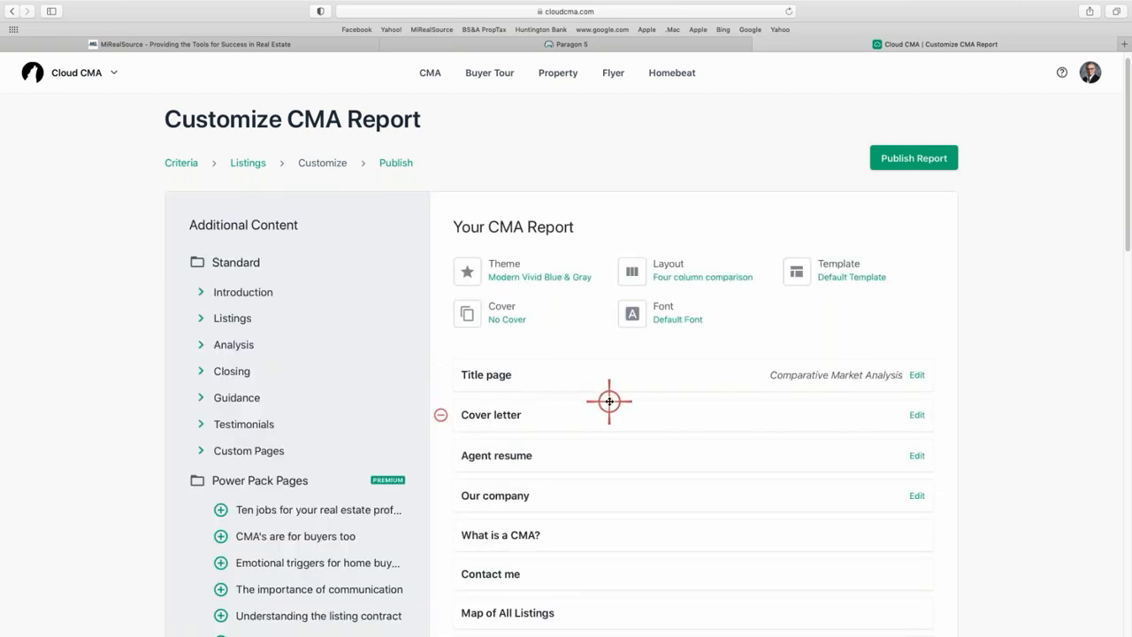
Open the Layout dialog showing the six listing page layouts.
{"action": "left_click", "coordinate": [676, 268]}
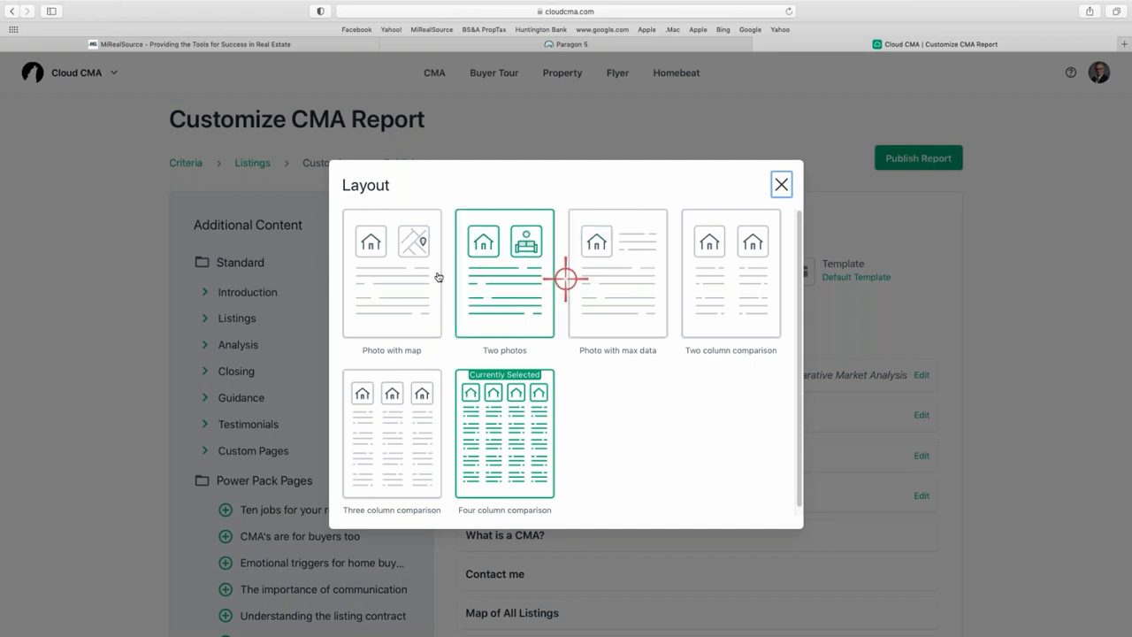
Choose the Two photos layout, browse the designer covers, and keep No Cover.
{"action": "left_click", "coordinate": [510, 279]}
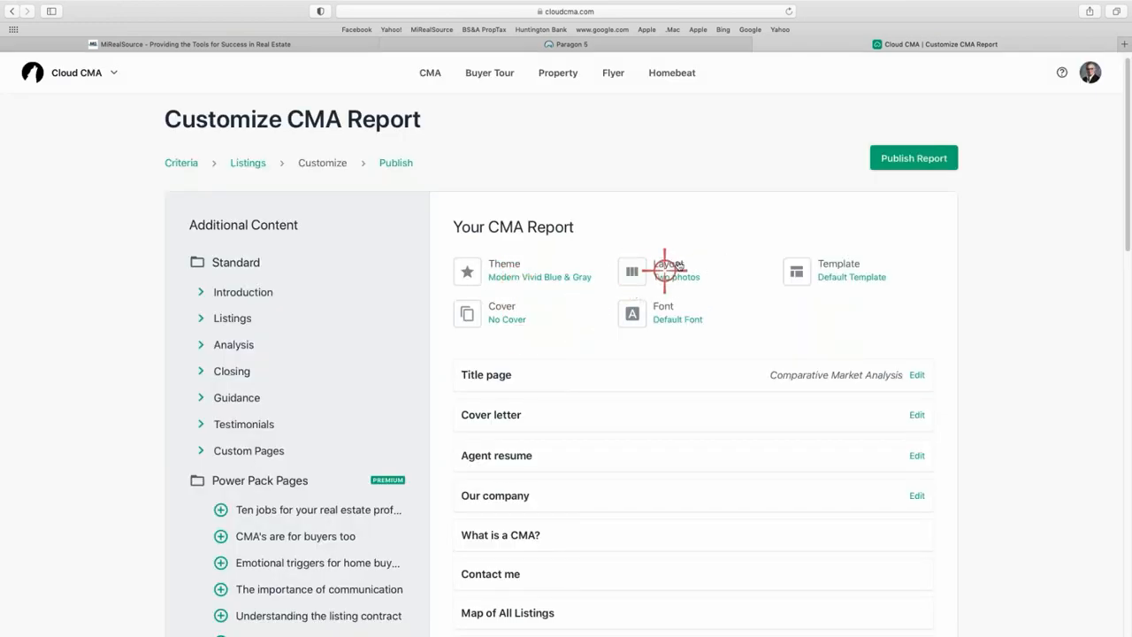
{"action": "left_click", "coordinate": [499, 310]}
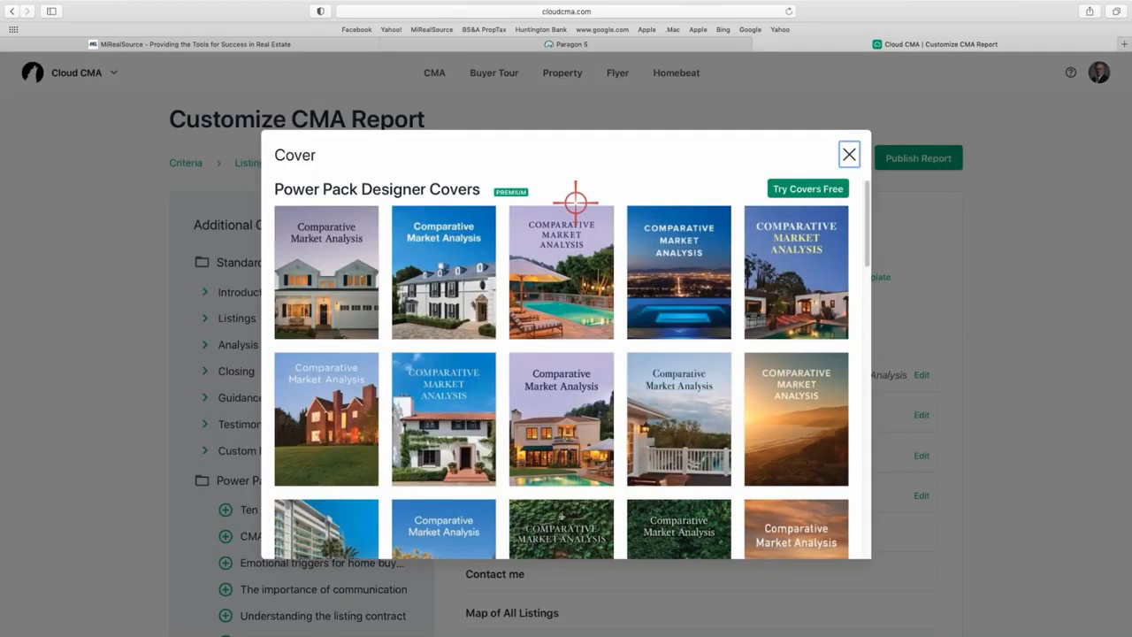
{"action": "scroll", "coordinate": [562, 373], "scroll_direction": "down", "scroll_amount": 15}
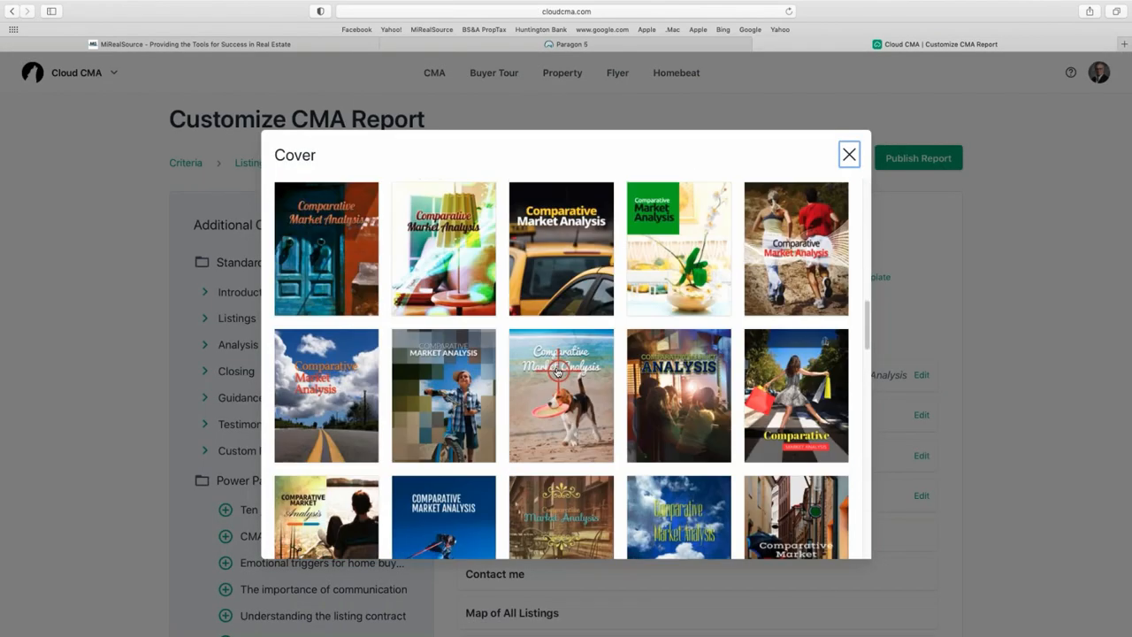
{"action": "scroll", "coordinate": [557, 368], "scroll_direction": "up", "scroll_amount": 15}
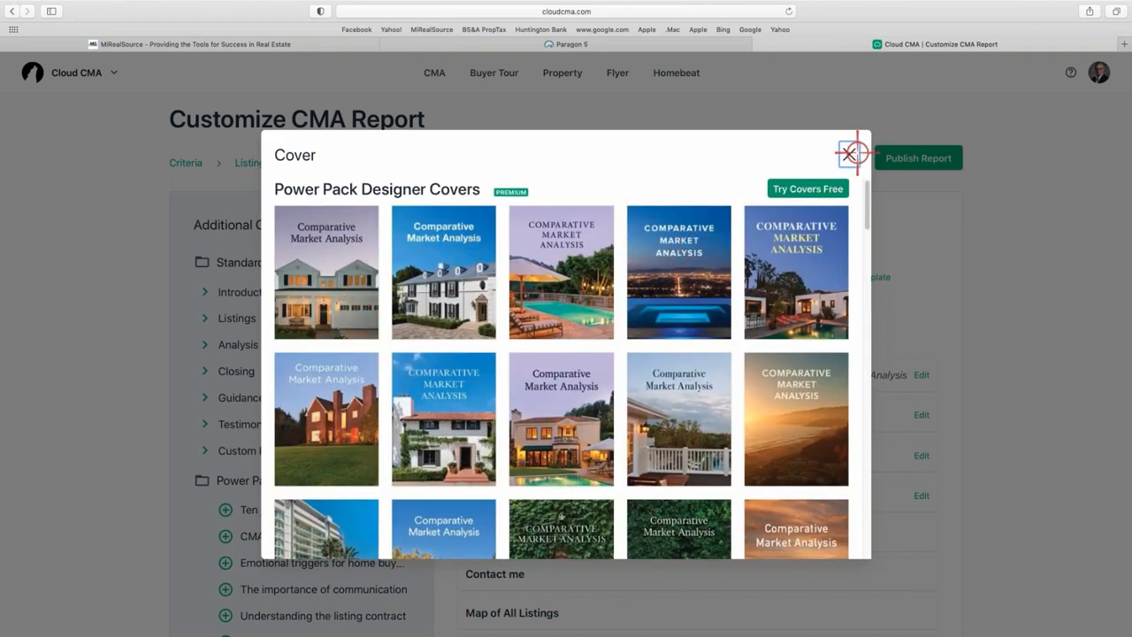
{"action": "left_click", "coordinate": [848, 154]}
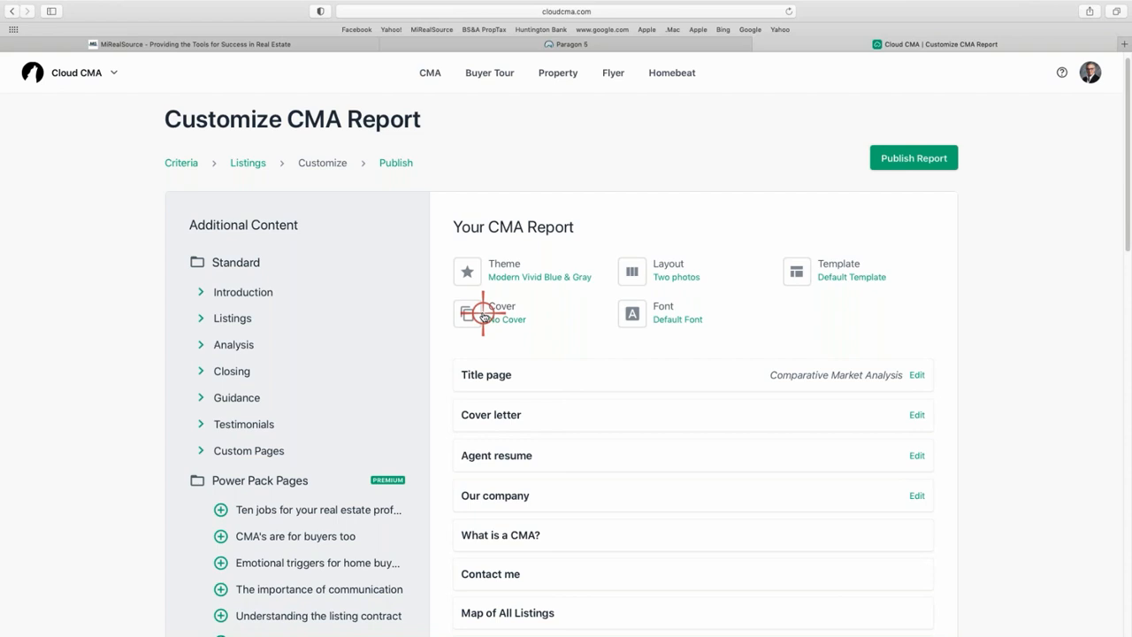
Scroll the Font dialog list and choose Raleway as the report font.
{"action": "left_click", "coordinate": [667, 316]}
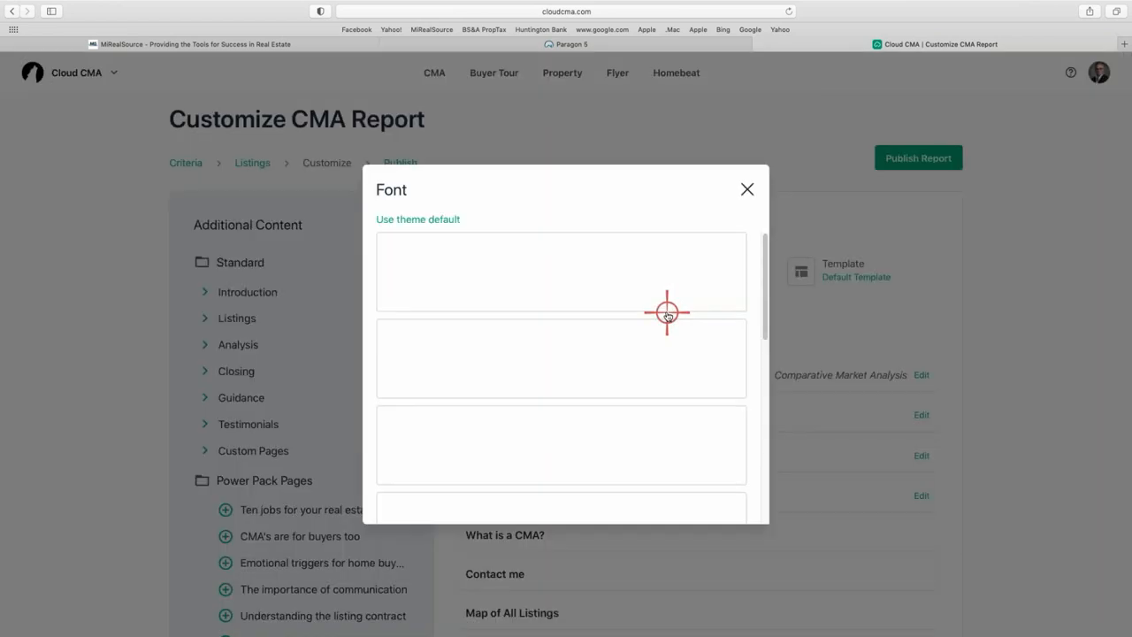
{"action": "scroll", "coordinate": [534, 350], "scroll_direction": "down", "scroll_amount": 5}
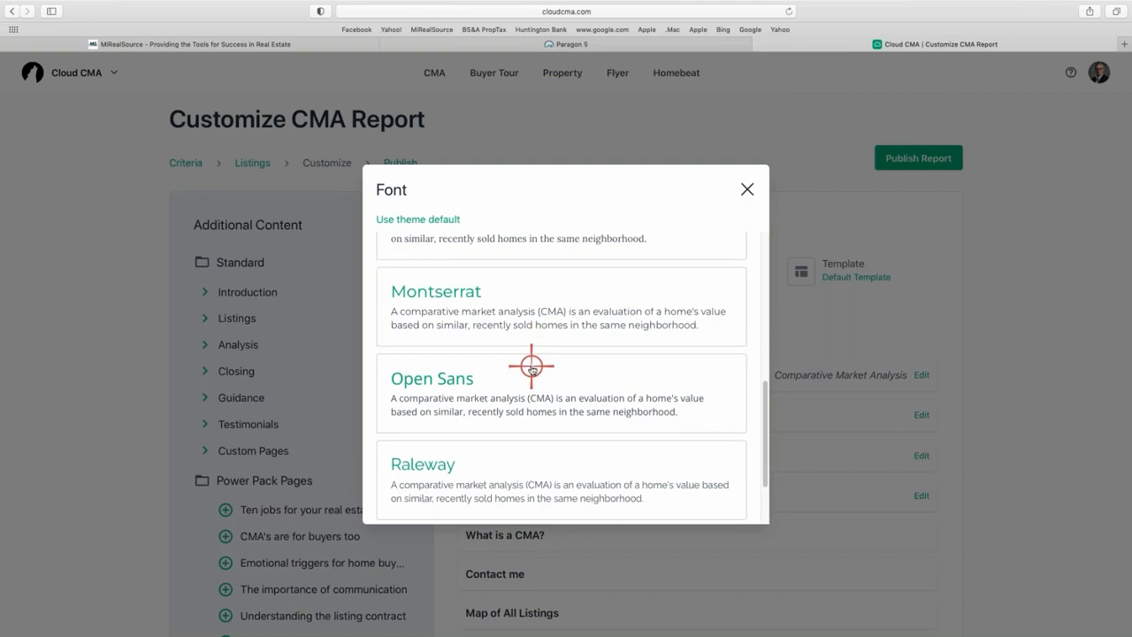
{"action": "scroll", "coordinate": [531, 371], "scroll_direction": "down", "scroll_amount": 3}
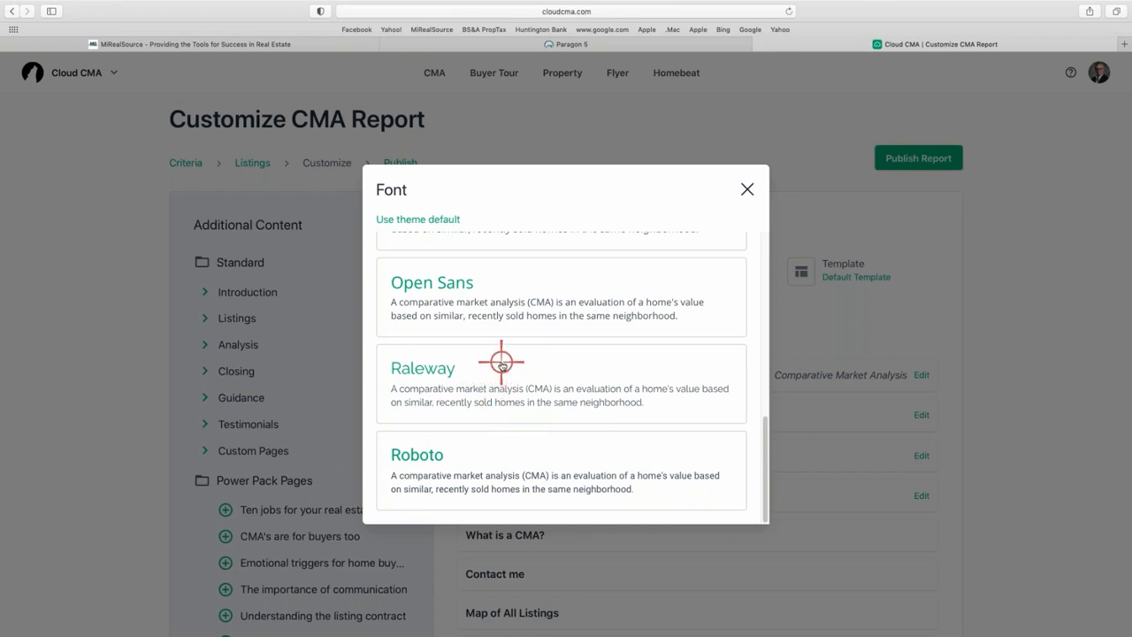
{"action": "scroll", "coordinate": [499, 357], "scroll_direction": "up", "scroll_amount": 1}
{"action": "scroll", "coordinate": [498, 357], "scroll_direction": "up", "scroll_amount": 3}
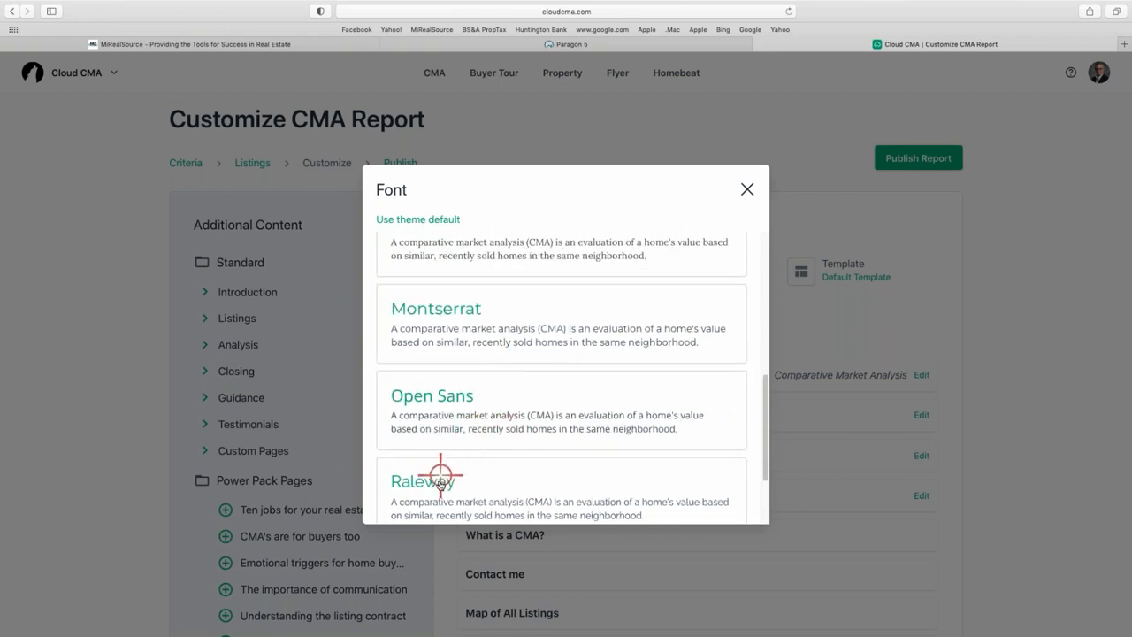
{"action": "left_click", "coordinate": [439, 482]}
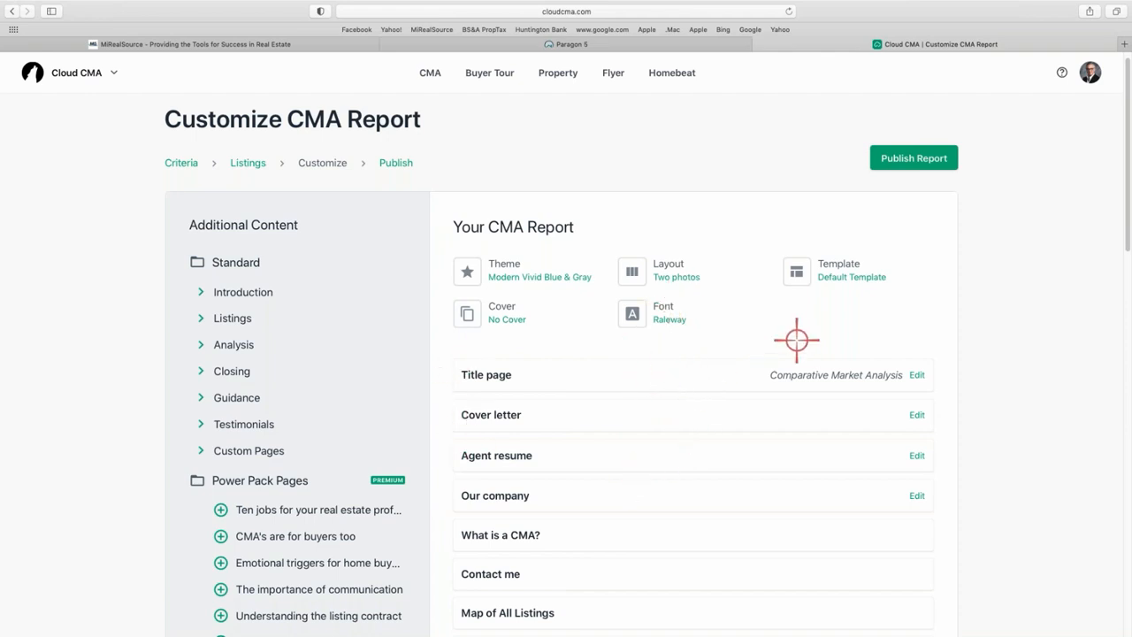
{"action": "scroll", "coordinate": [649, 384], "scroll_direction": "down", "scroll_amount": 2}
{"action": "scroll", "coordinate": [649, 384], "scroll_direction": "up", "scroll_amount": 3}
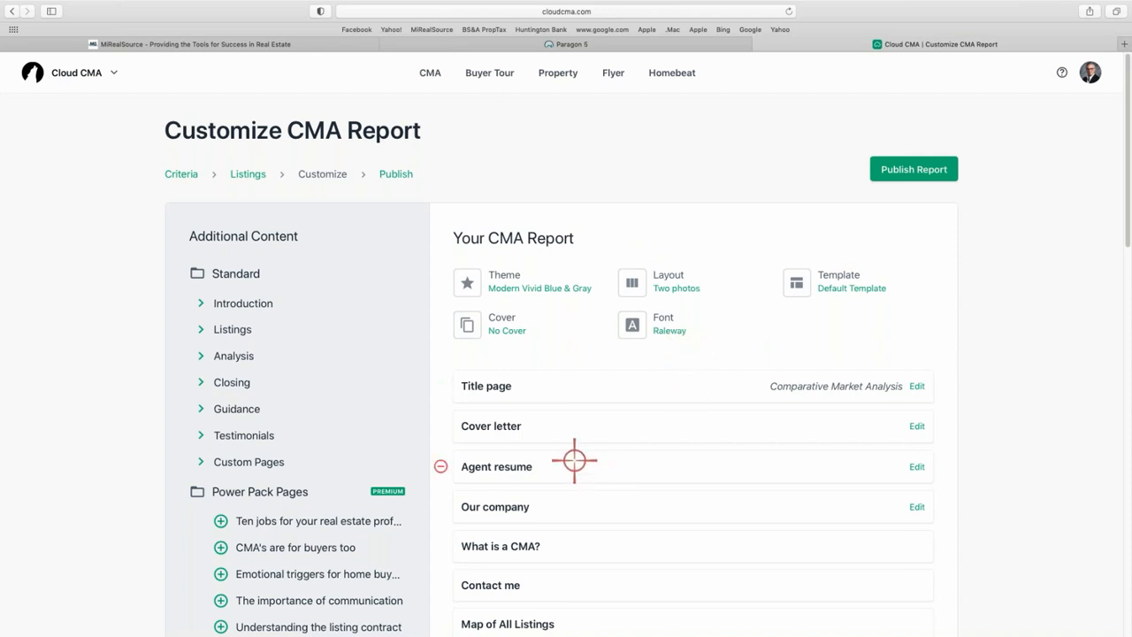
{"action": "scroll", "coordinate": [551, 396], "scroll_direction": "down", "scroll_amount": 3}
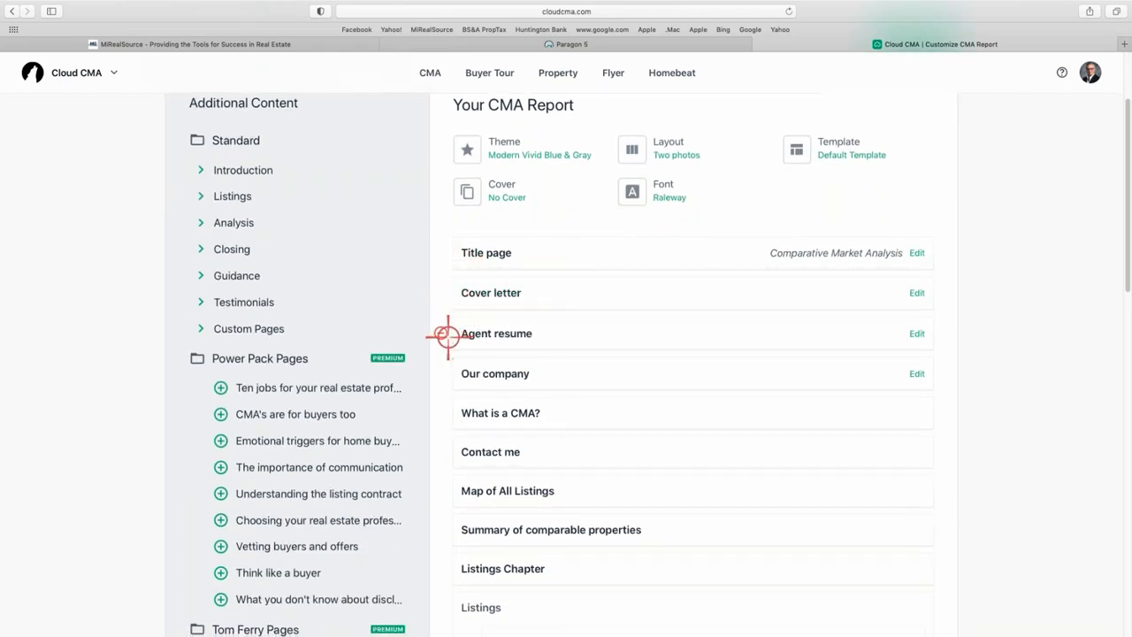
{"action": "scroll", "coordinate": [539, 475], "scroll_direction": "down", "scroll_amount": 4}
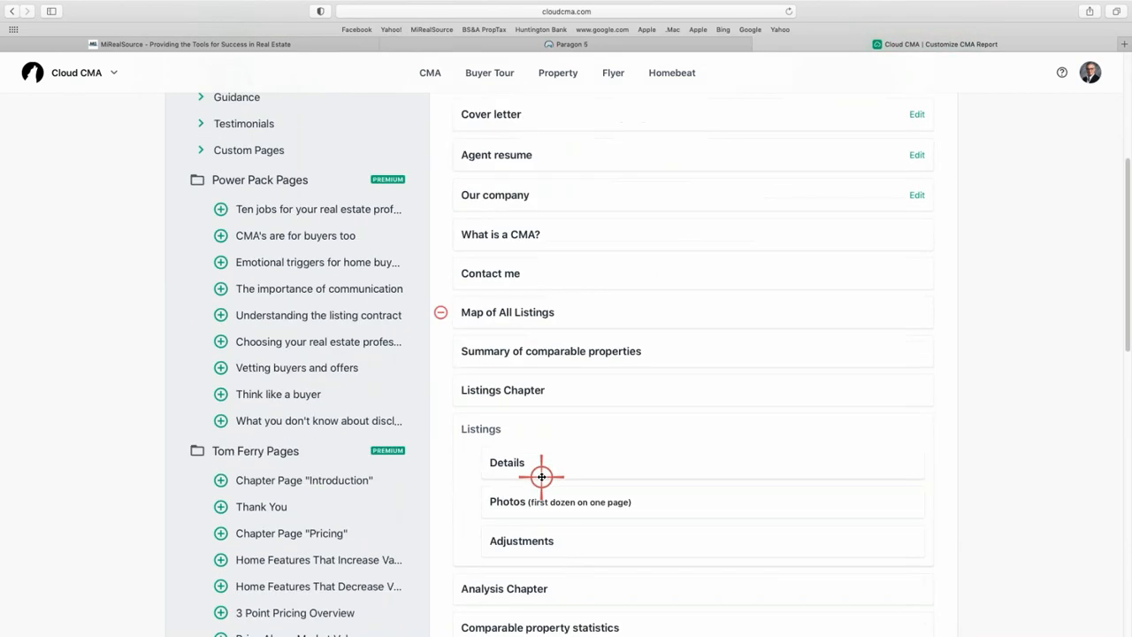
{"action": "scroll", "coordinate": [541, 476], "scroll_direction": "down", "scroll_amount": 12}
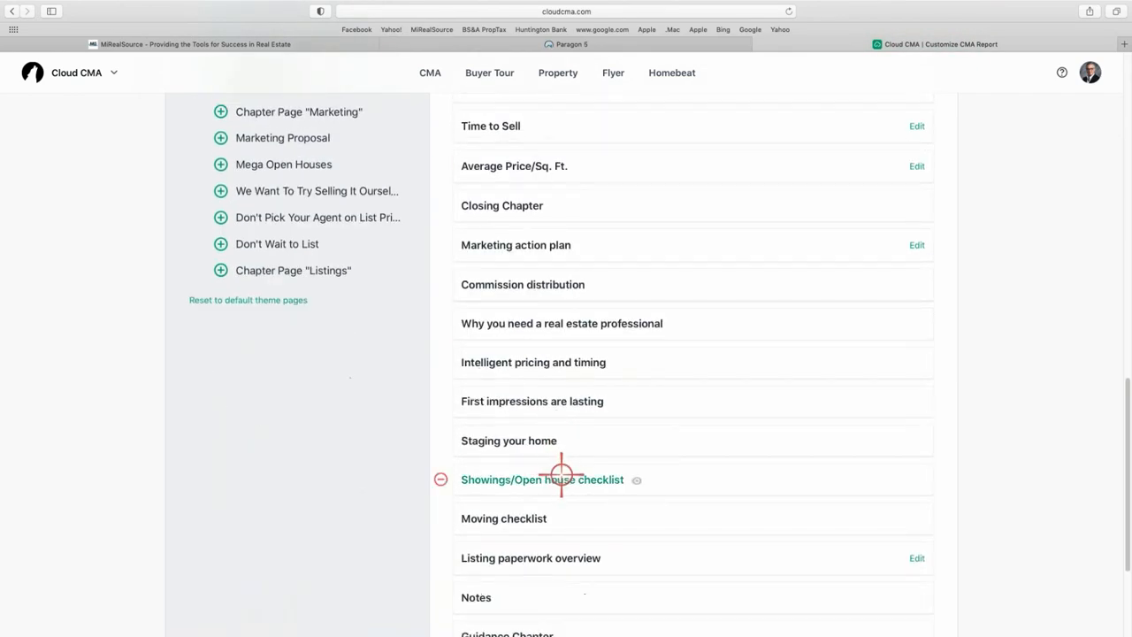
{"action": "scroll", "coordinate": [561, 478], "scroll_direction": "down", "scroll_amount": 4}
{"action": "scroll", "coordinate": [613, 480], "scroll_direction": "up", "scroll_amount": 14}
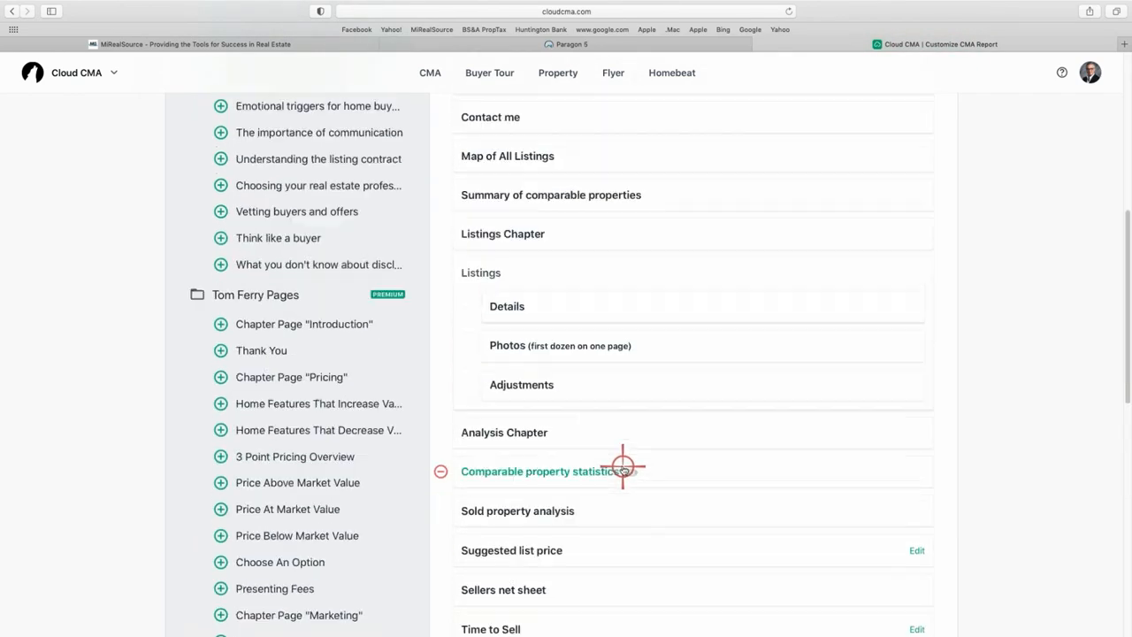
{"action": "scroll", "coordinate": [622, 470], "scroll_direction": "up", "scroll_amount": 5}
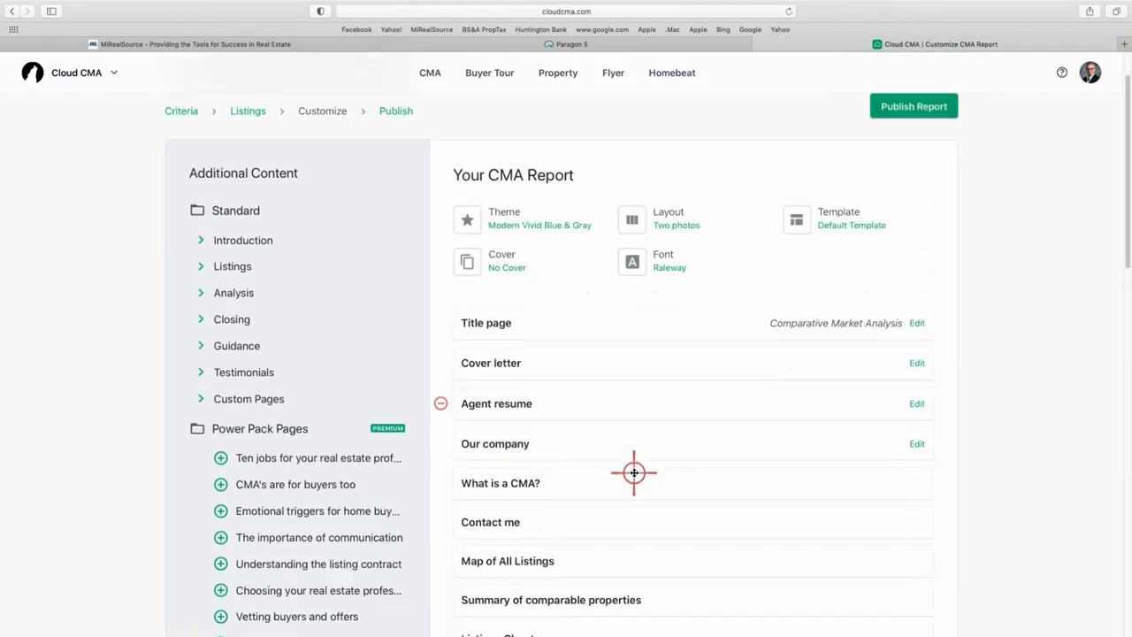
{"action": "scroll", "coordinate": [634, 472], "scroll_direction": "down", "scroll_amount": 3}
{"action": "scroll", "coordinate": [634, 470], "scroll_direction": "up", "scroll_amount": 2}
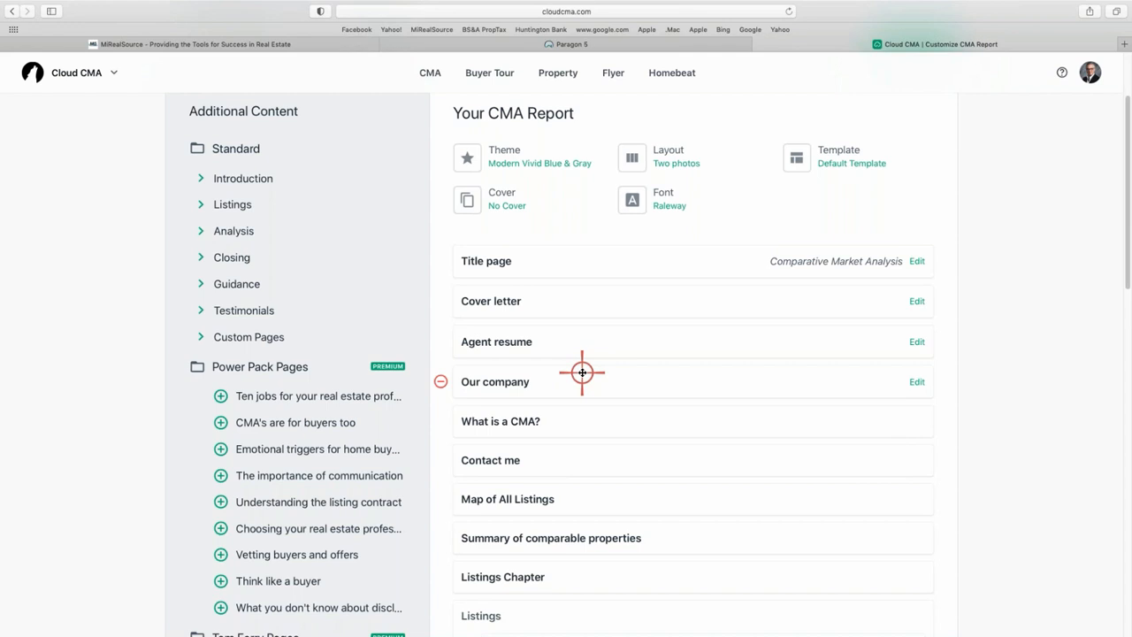
Preview the 'What is a CMA?' page in Raleway as a PDF, then close it.
{"action": "left_click", "coordinate": [517, 422]}
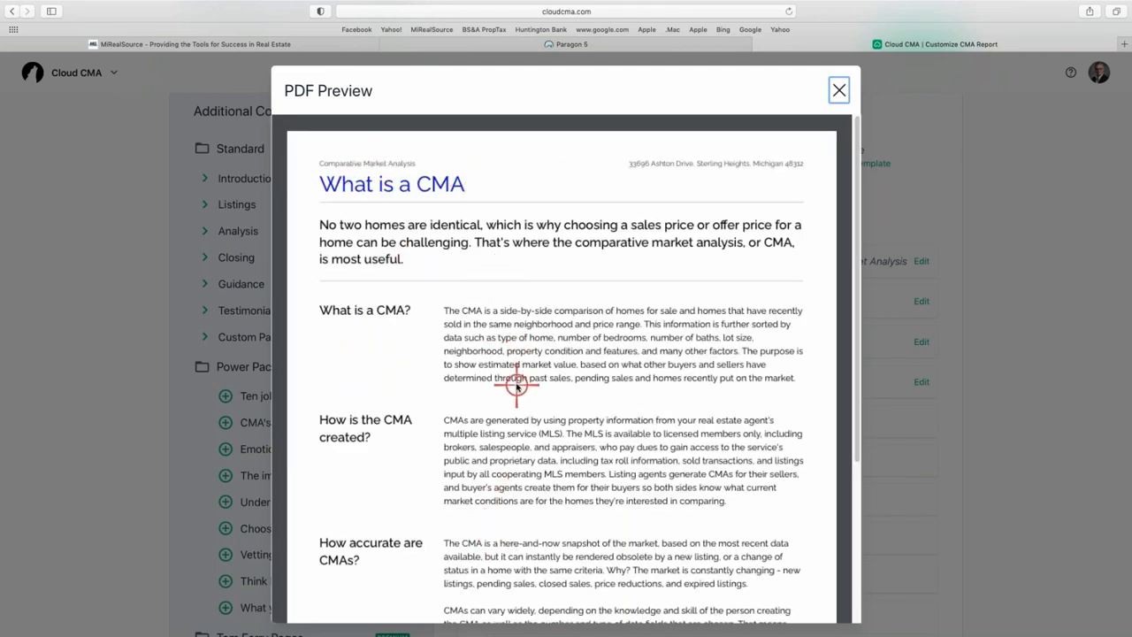
{"action": "scroll", "coordinate": [517, 387], "scroll_direction": "down", "scroll_amount": 2}
{"action": "scroll", "coordinate": [517, 387], "scroll_direction": "down", "scroll_amount": 4}
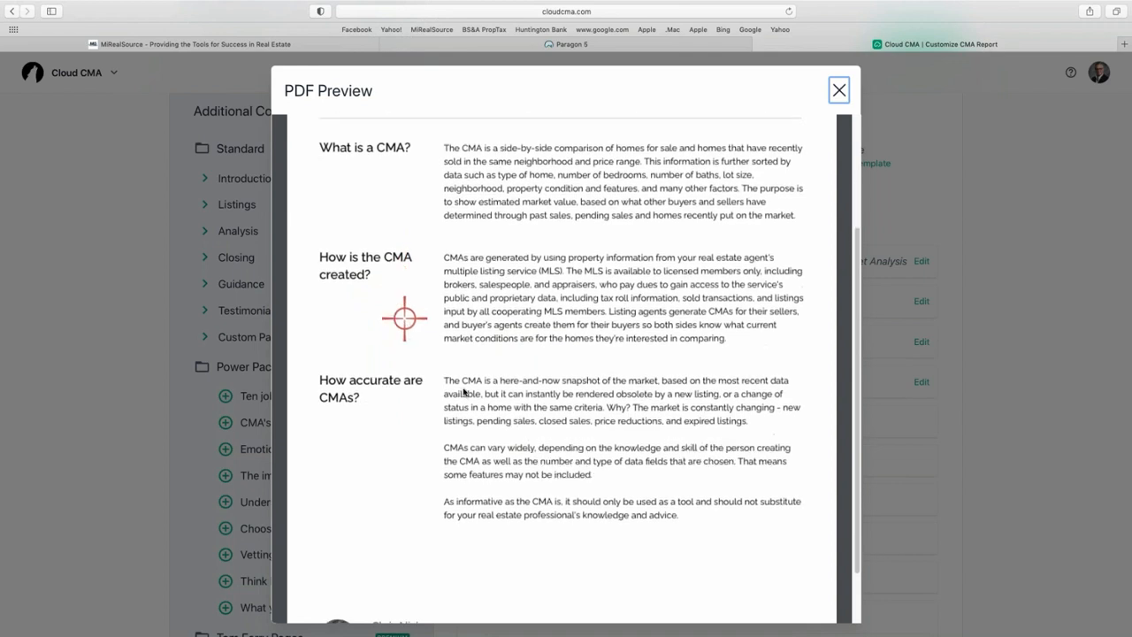
{"action": "scroll", "coordinate": [502, 358], "scroll_direction": "down", "scroll_amount": 1}
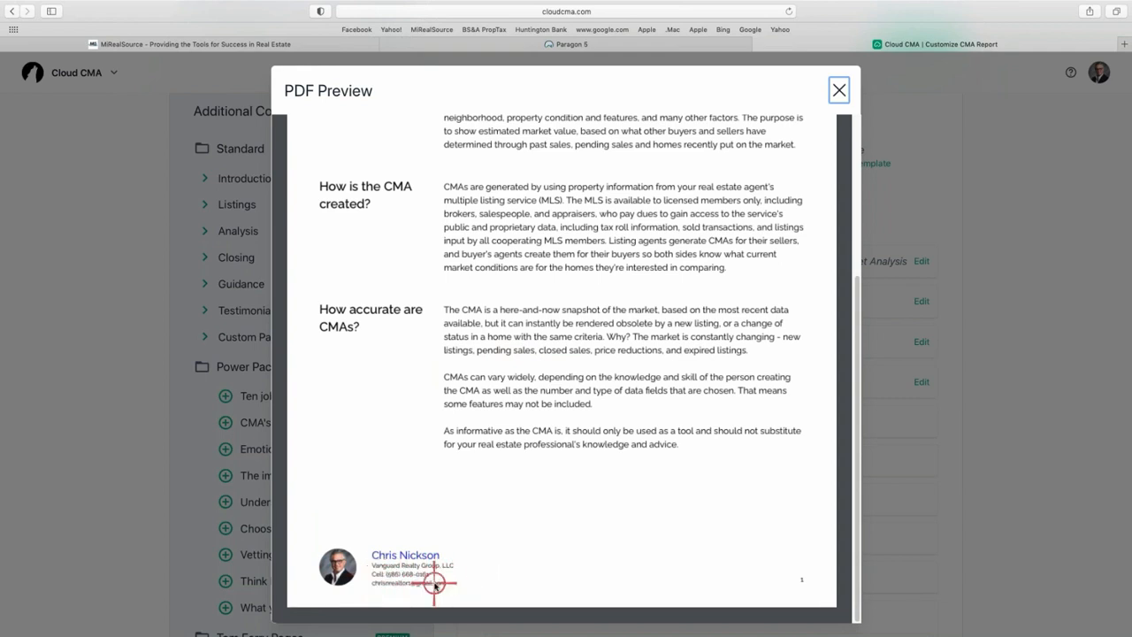
{"action": "scroll", "coordinate": [424, 567], "scroll_direction": "up", "scroll_amount": 1}
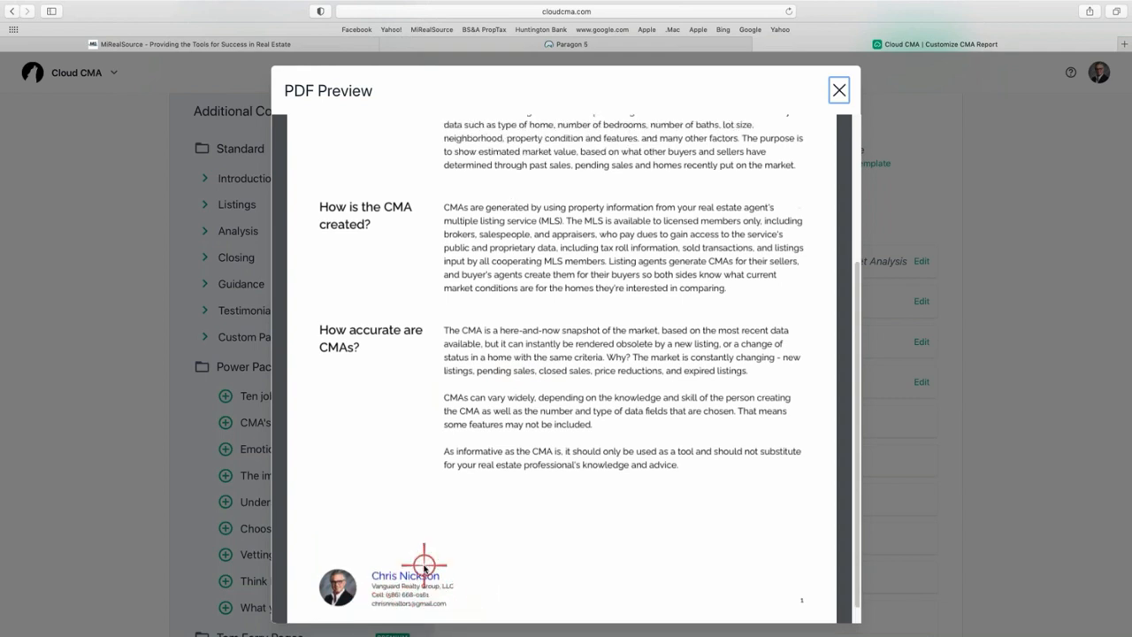
{"action": "scroll", "coordinate": [424, 563], "scroll_direction": "down", "scroll_amount": 1}
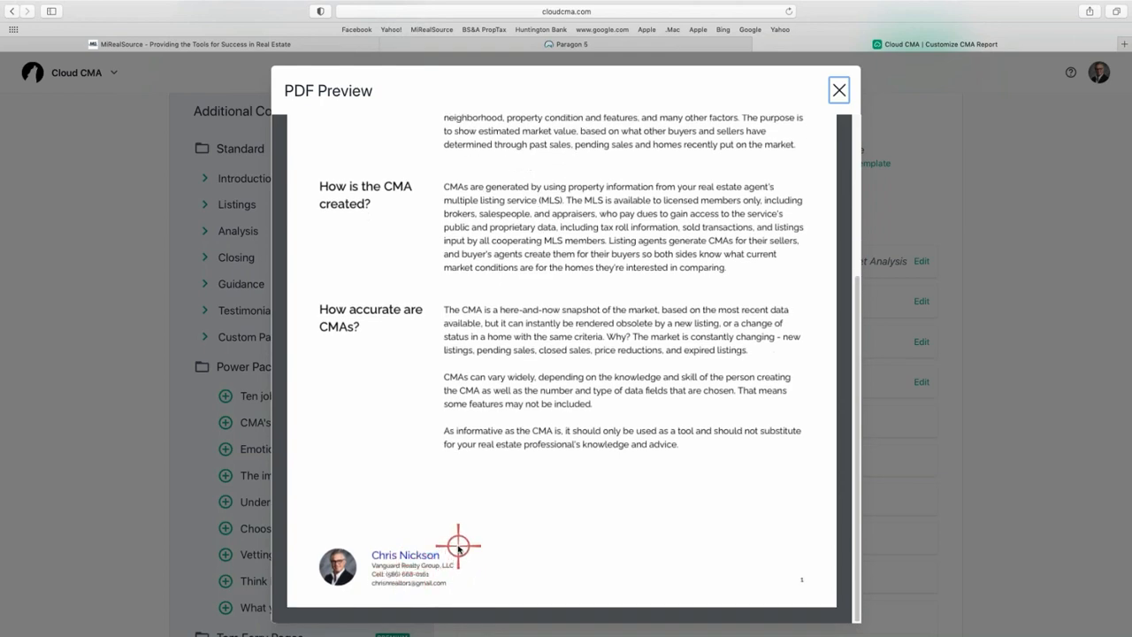
{"action": "scroll", "coordinate": [455, 539], "scroll_direction": "up", "scroll_amount": 5}
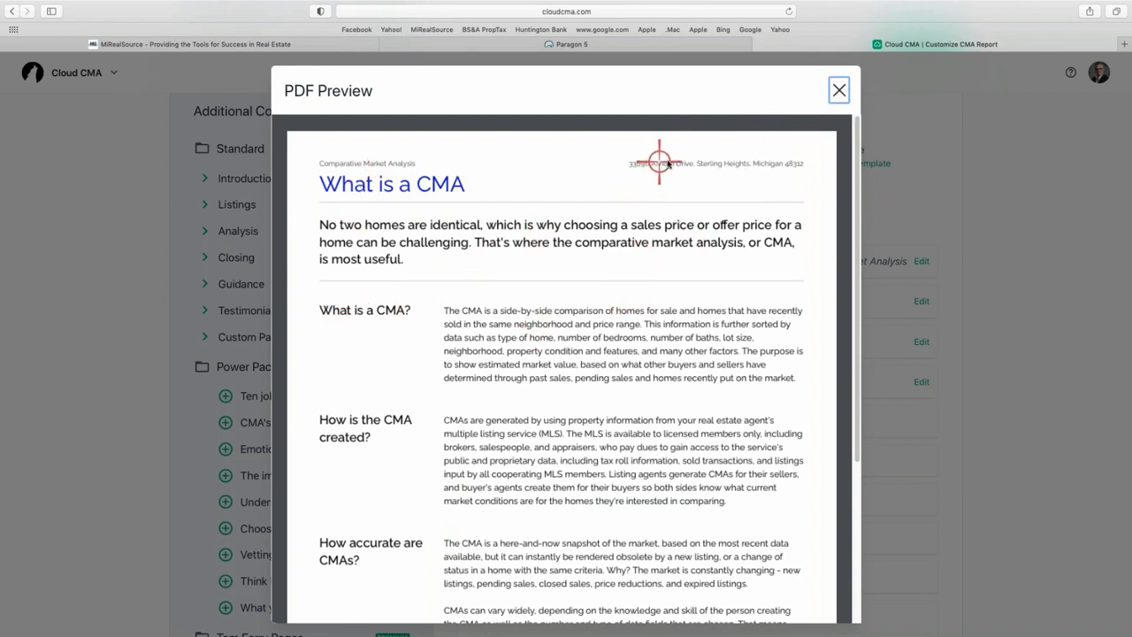
{"action": "left_click", "coordinate": [840, 86]}
Change the report font to Lora.
{"action": "scroll", "coordinate": [610, 270], "scroll_direction": "up", "scroll_amount": 1}
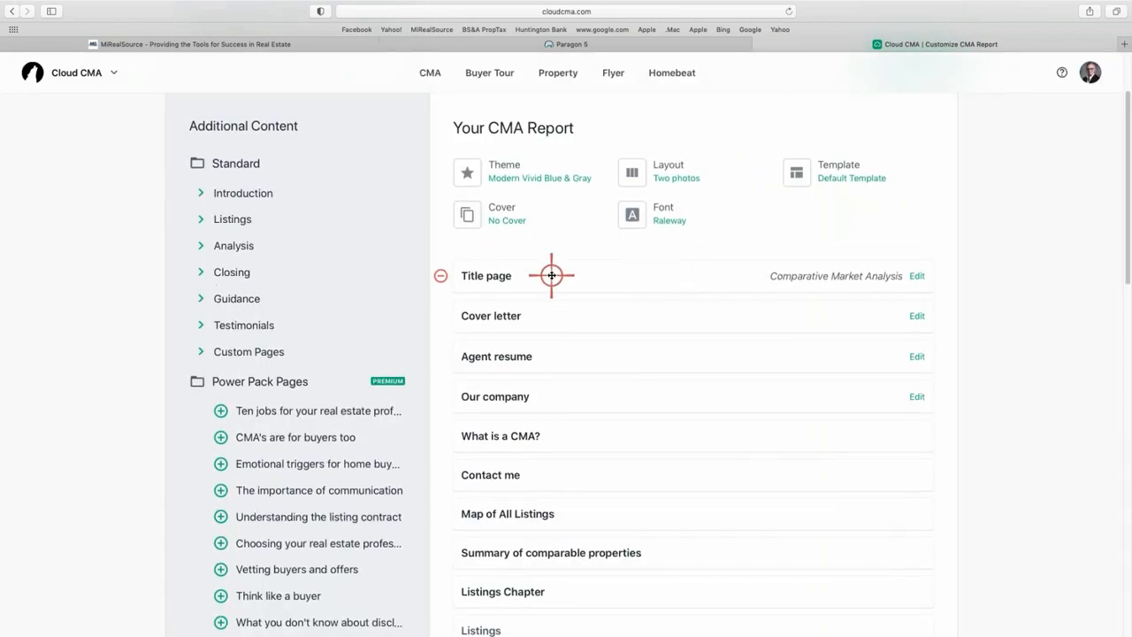
{"action": "left_click", "coordinate": [659, 217]}
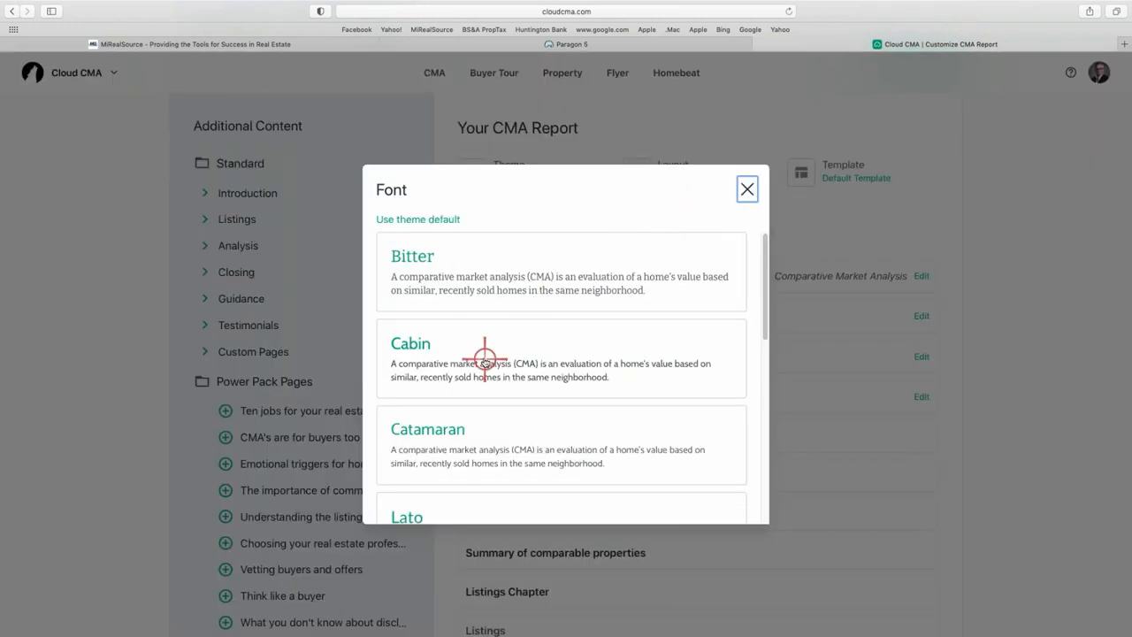
{"action": "scroll", "coordinate": [488, 354], "scroll_direction": "down", "scroll_amount": 3}
{"action": "scroll", "coordinate": [484, 363], "scroll_direction": "down", "scroll_amount": 2}
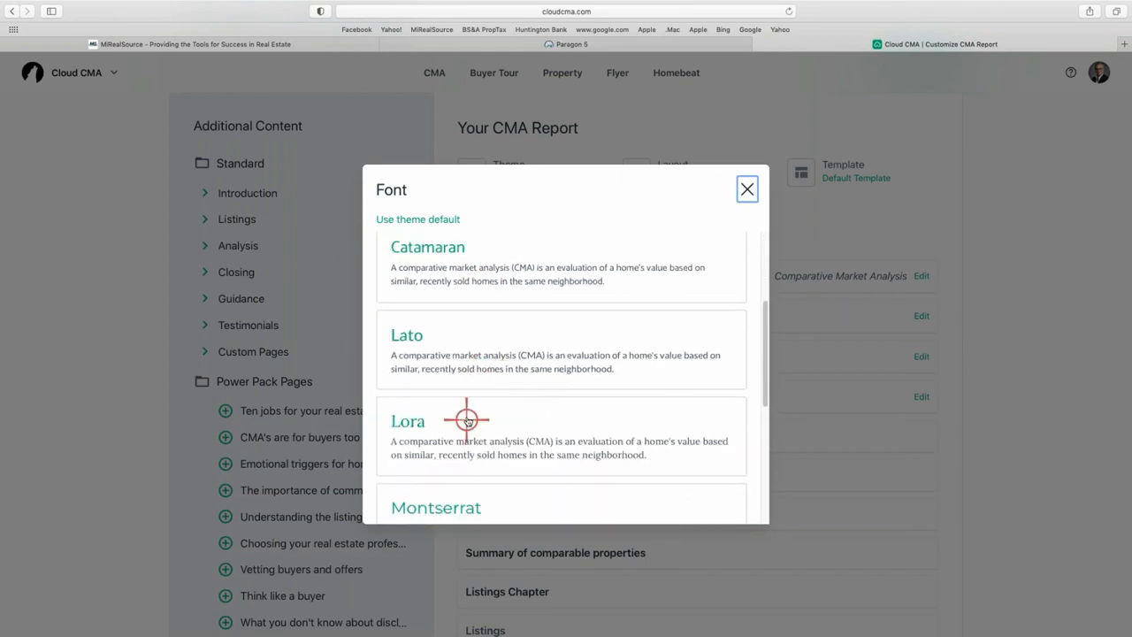
{"action": "left_click", "coordinate": [467, 420]}
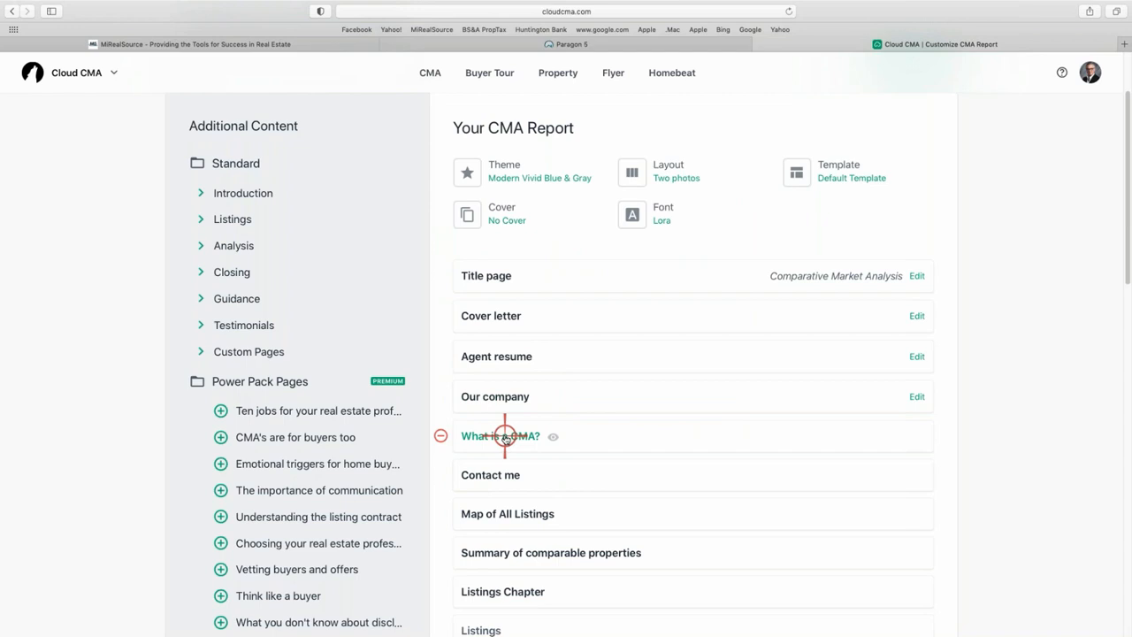
Preview the 'What is a CMA?' page in Lora as a PDF, then close it.
{"action": "left_click", "coordinate": [504, 436]}
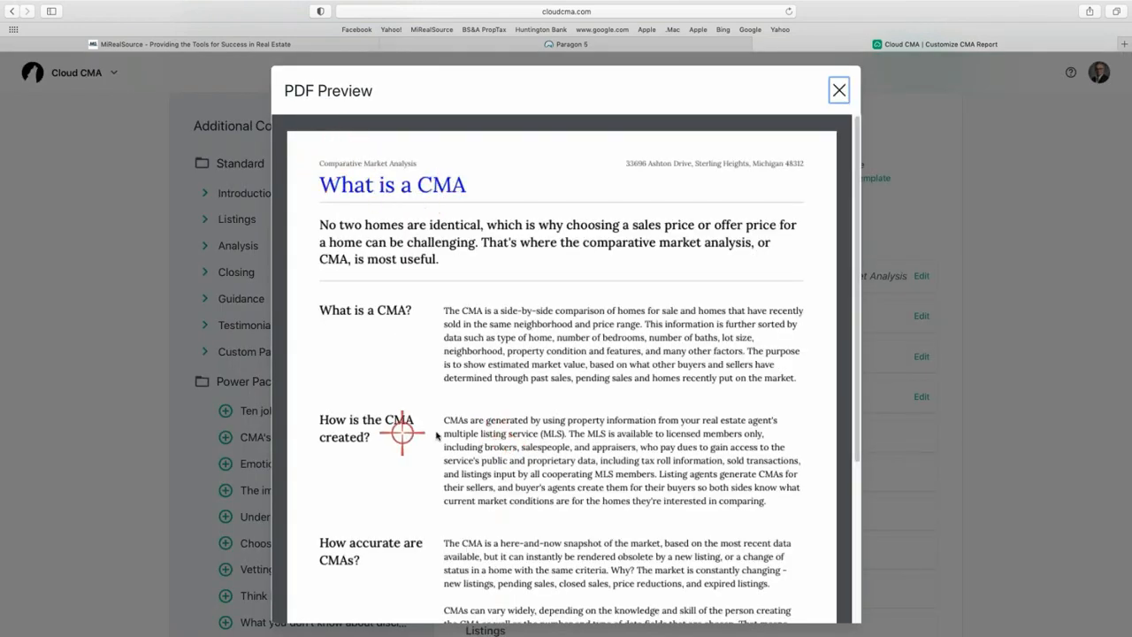
{"action": "scroll", "coordinate": [447, 425], "scroll_direction": "down", "scroll_amount": 5}
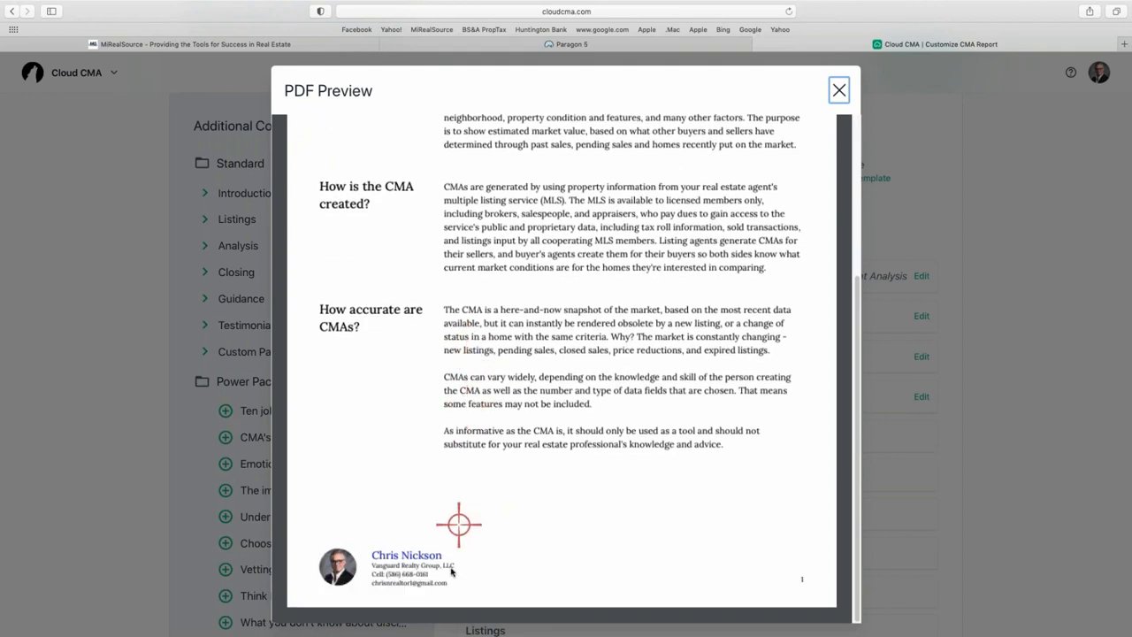
{"action": "scroll", "coordinate": [583, 414], "scroll_direction": "up", "scroll_amount": 2}
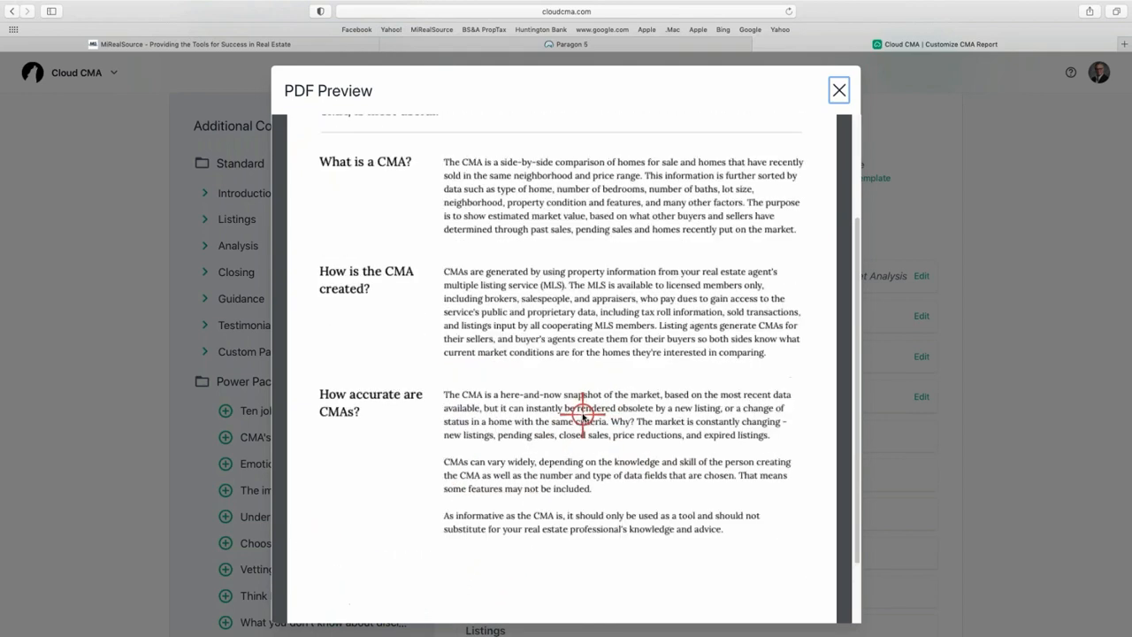
{"action": "scroll", "coordinate": [582, 415], "scroll_direction": "up", "scroll_amount": 3}
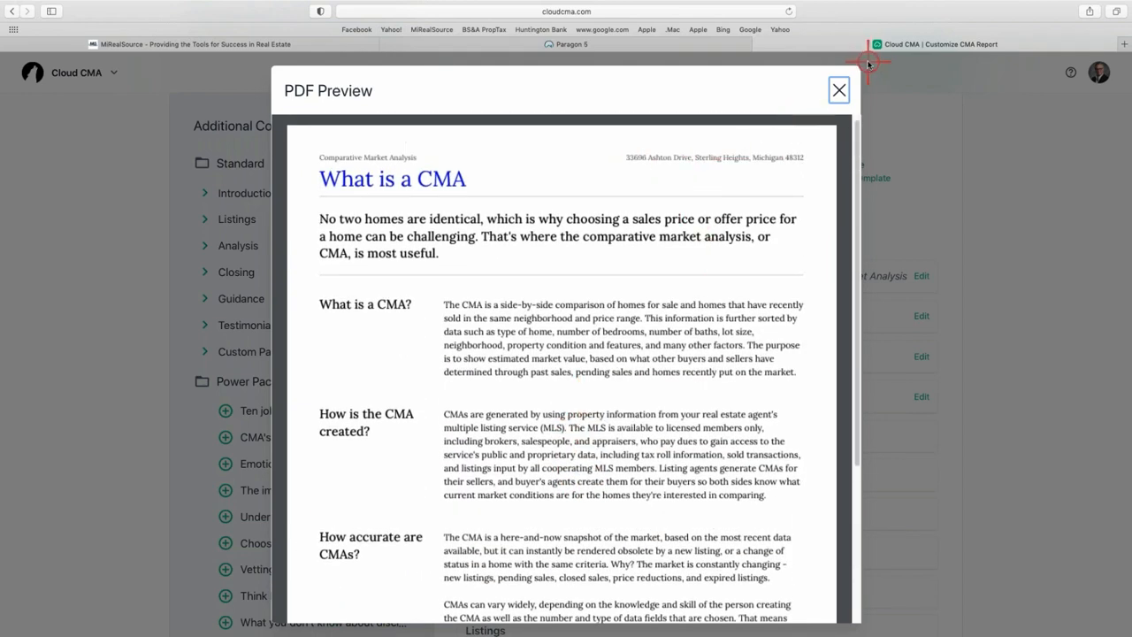
{"action": "left_click", "coordinate": [839, 90]}
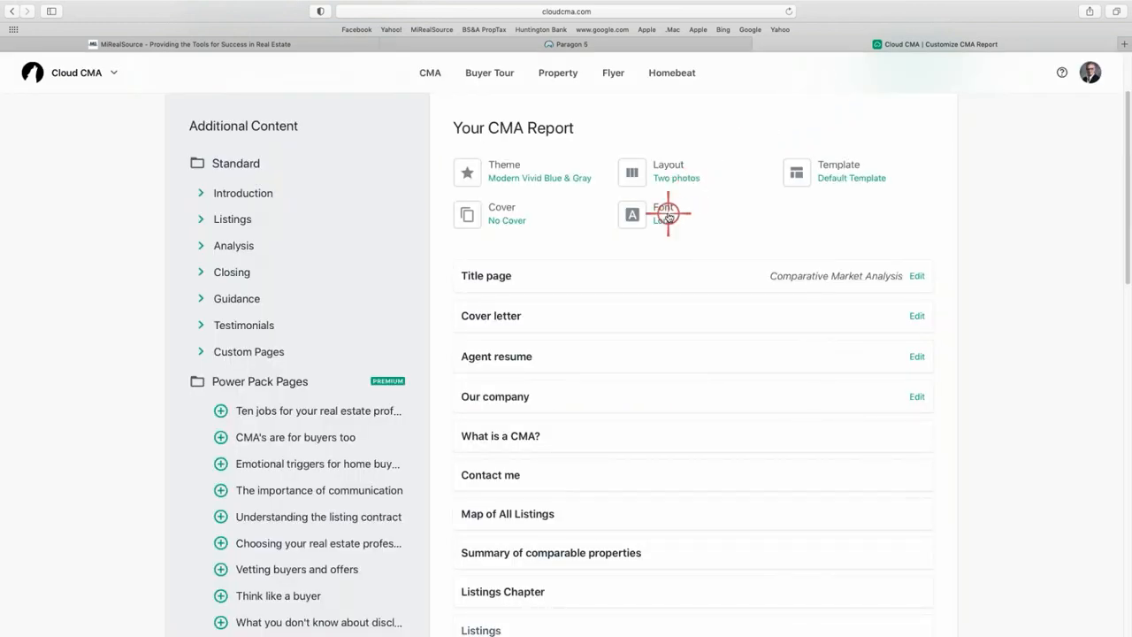
Set the font to Cabin and preview the title page PDF with its aerial map.
{"action": "left_click", "coordinate": [668, 214]}
{"action": "left_click", "coordinate": [491, 346]}
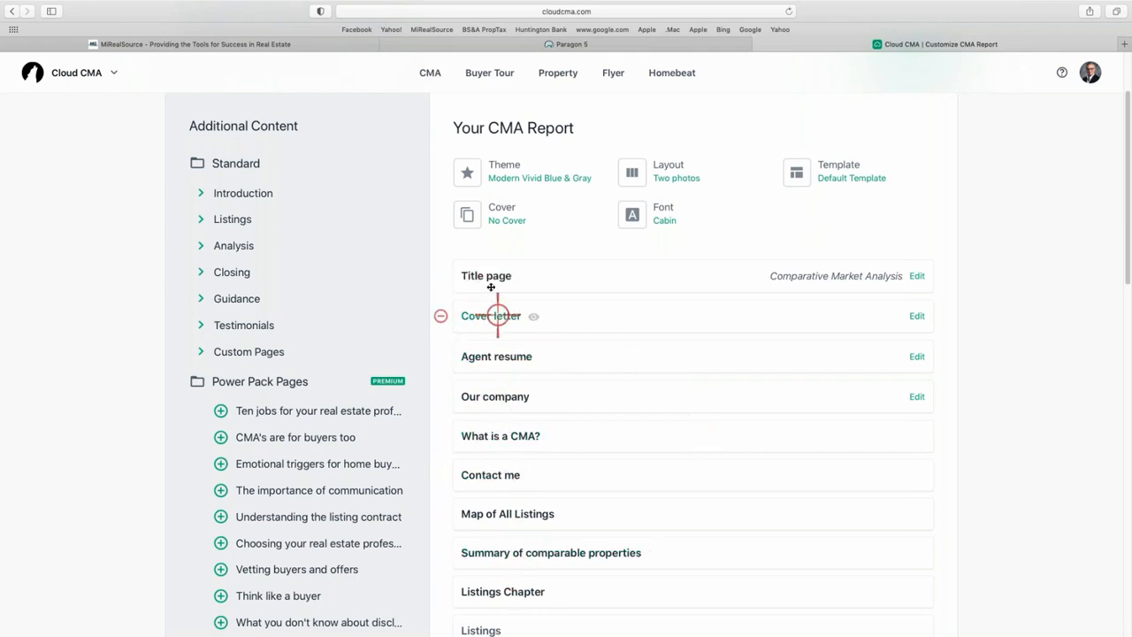
{"action": "left_click", "coordinate": [492, 277]}
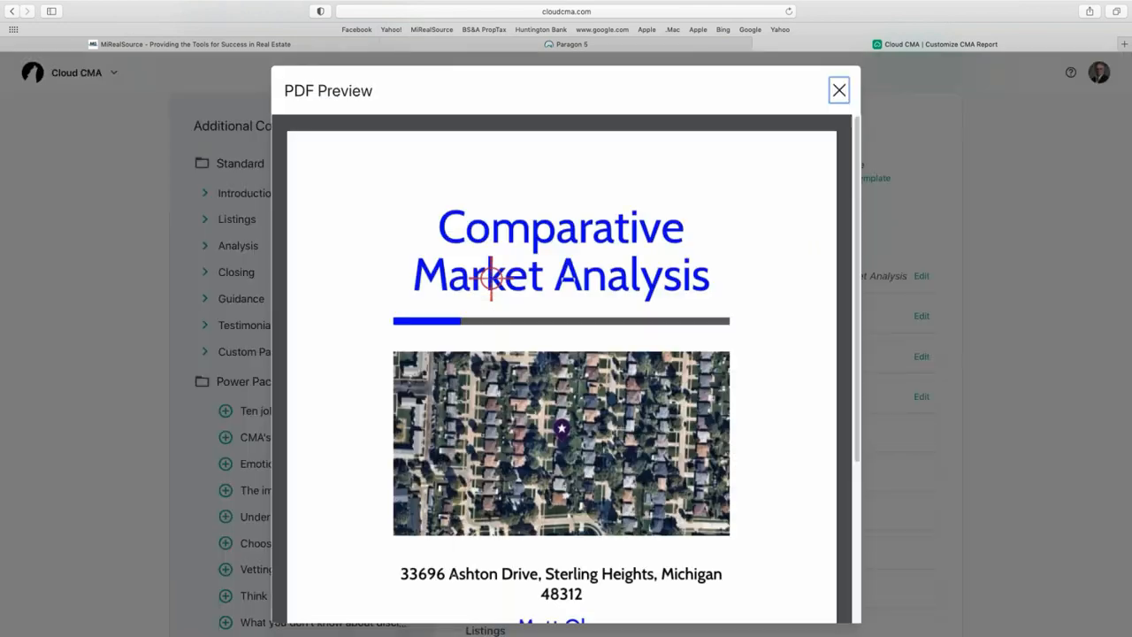
{"action": "scroll", "coordinate": [586, 458], "scroll_direction": "down", "scroll_amount": 2}
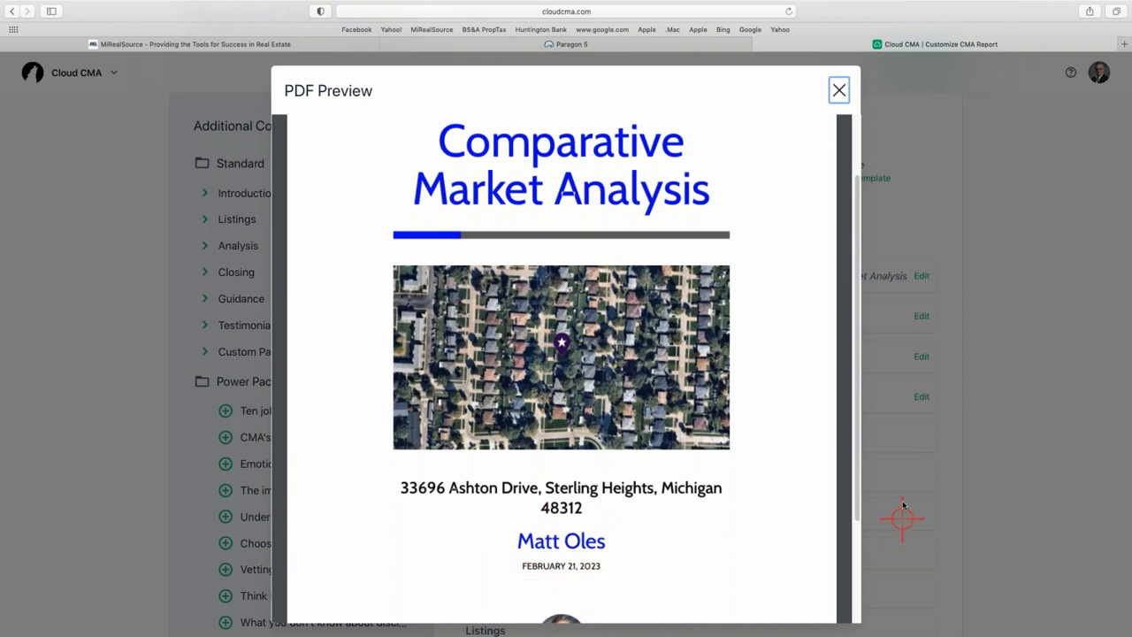
{"action": "scroll", "coordinate": [619, 539], "scroll_direction": "down", "scroll_amount": 1}
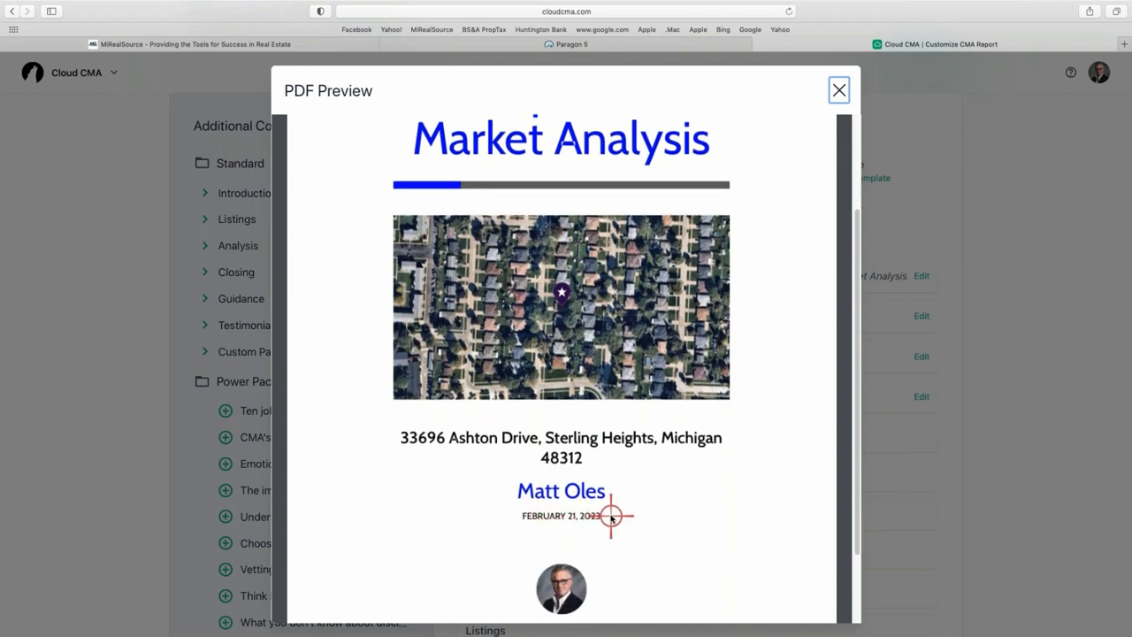
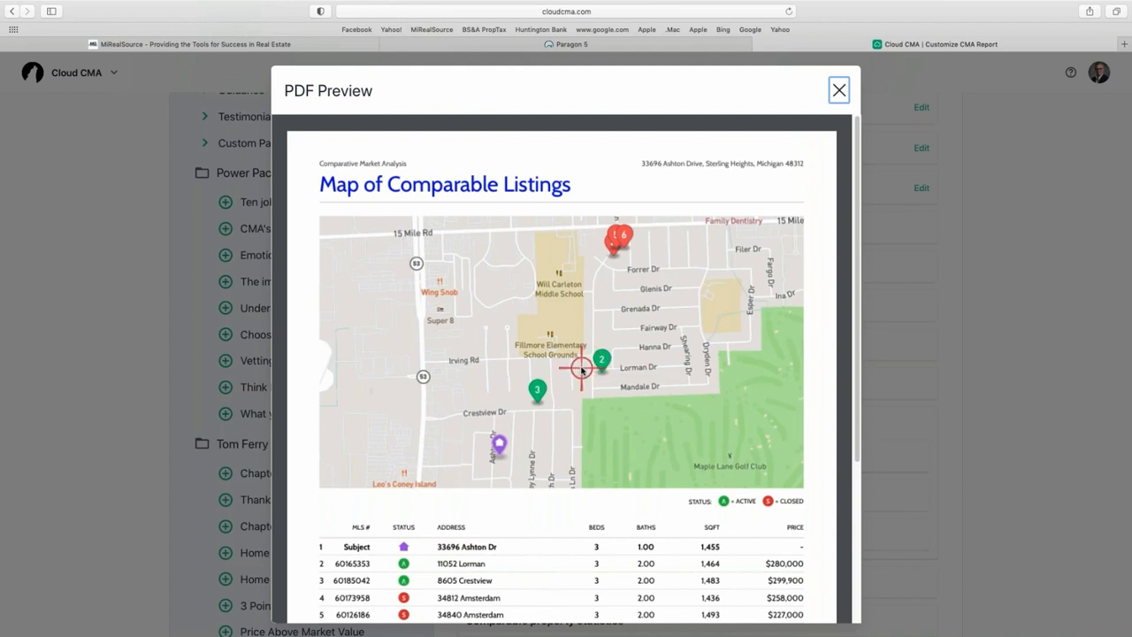
Scroll through the comparable listings map preview, then close it.
{"action": "scroll", "coordinate": [617, 258], "scroll_direction": "down", "scroll_amount": 1}
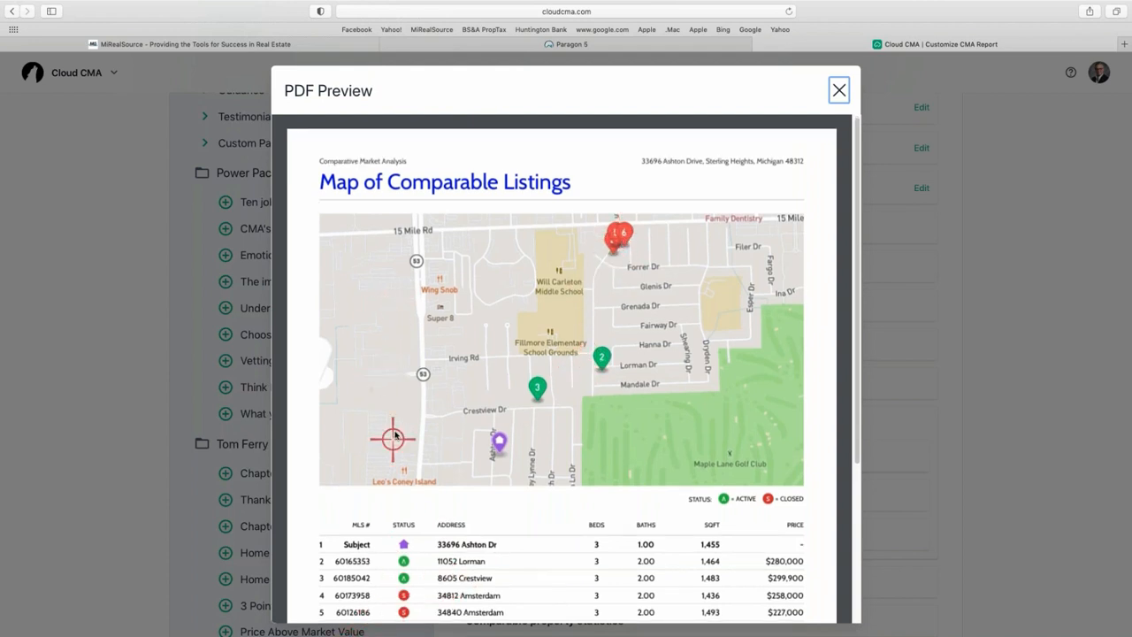
{"action": "scroll", "coordinate": [395, 432], "scroll_direction": "down", "scroll_amount": 1}
{"action": "scroll", "coordinate": [395, 431], "scroll_direction": "down", "scroll_amount": 3}
{"action": "scroll", "coordinate": [397, 423], "scroll_direction": "down", "scroll_amount": 1}
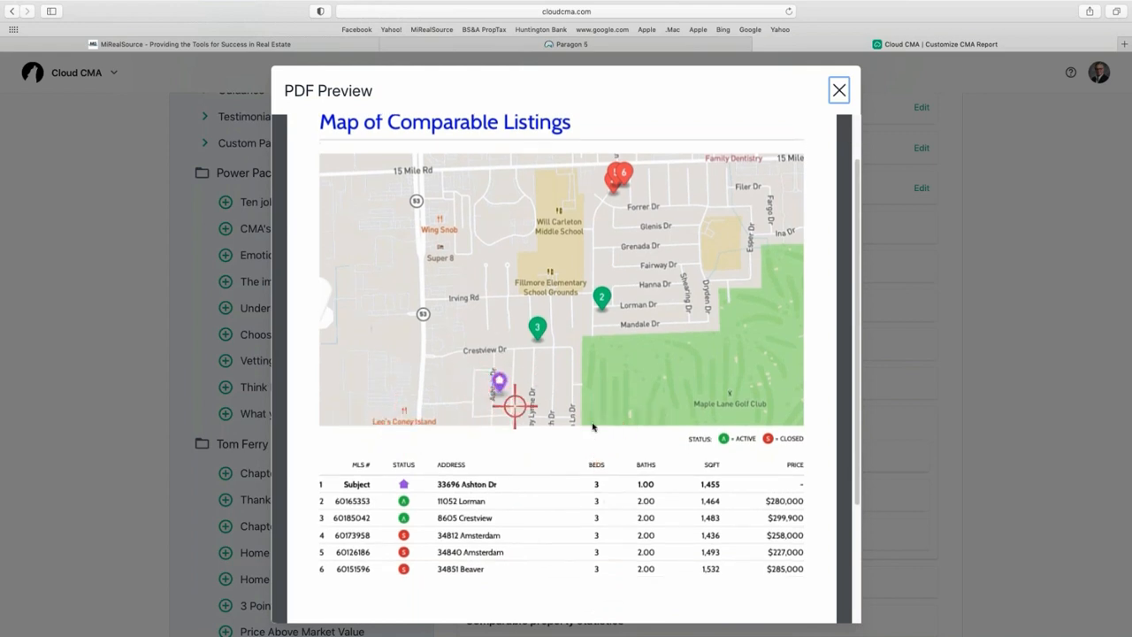
{"action": "left_click", "coordinate": [837, 88]}
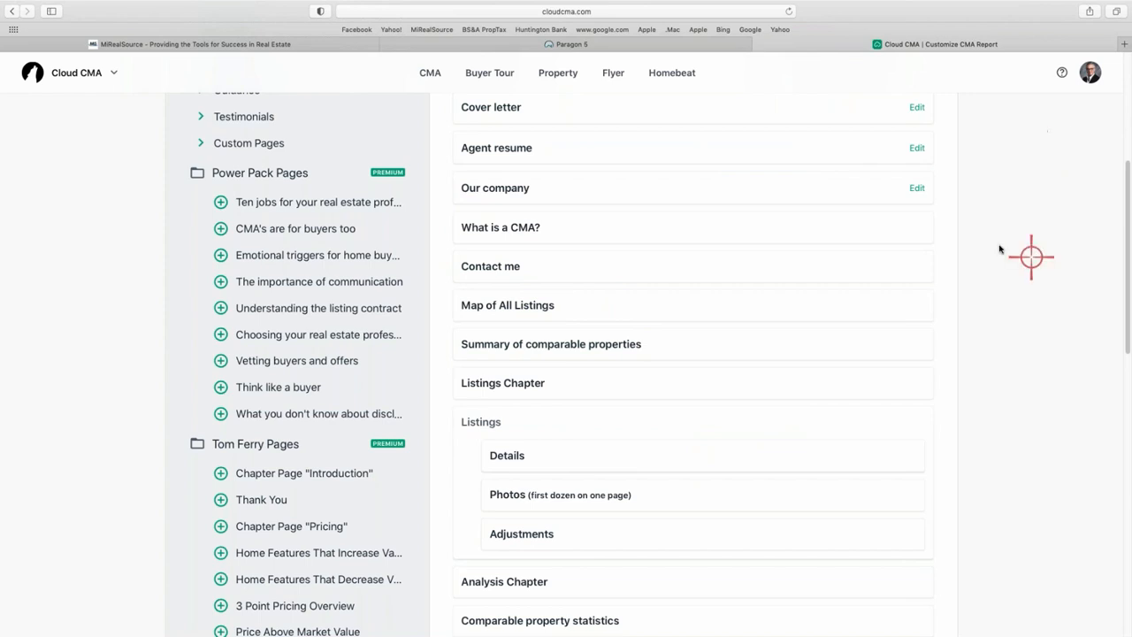
Preview the Sold property analysis statistics page, then close the preview.
{"action": "scroll", "coordinate": [495, 409], "scroll_direction": "down", "scroll_amount": 1}
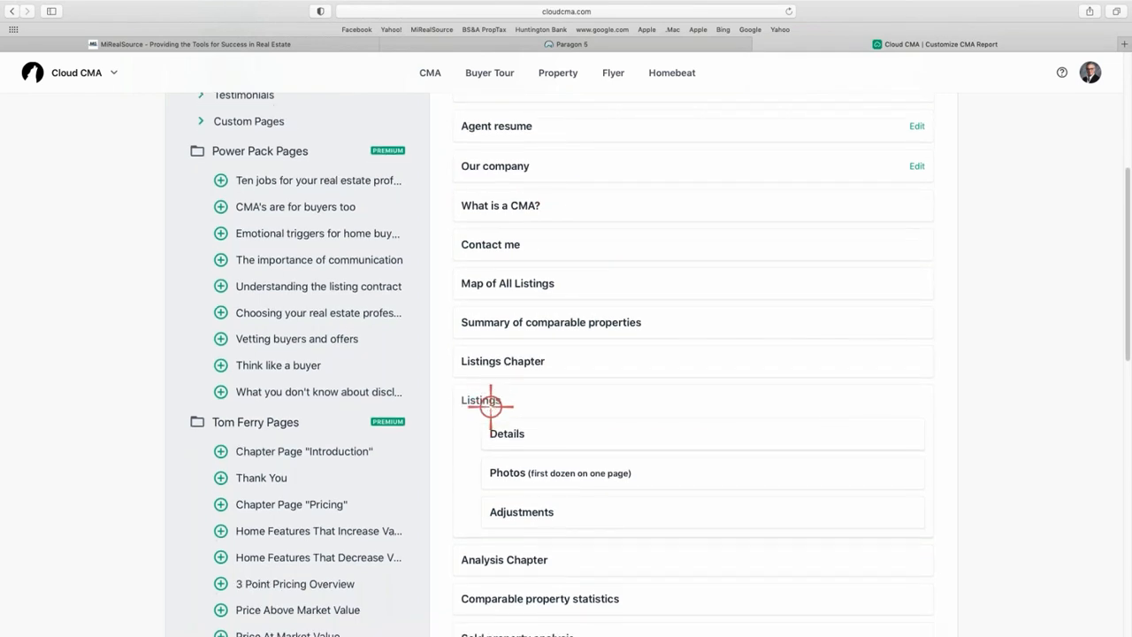
{"action": "scroll", "coordinate": [467, 511], "scroll_direction": "down", "scroll_amount": 5}
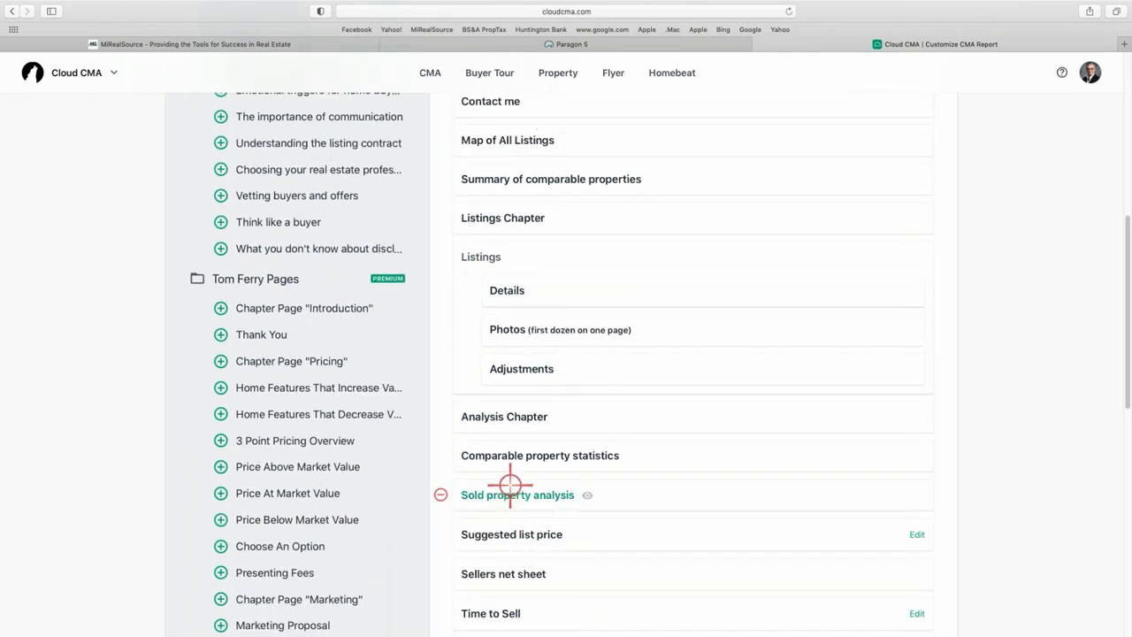
{"action": "left_click", "coordinate": [510, 455]}
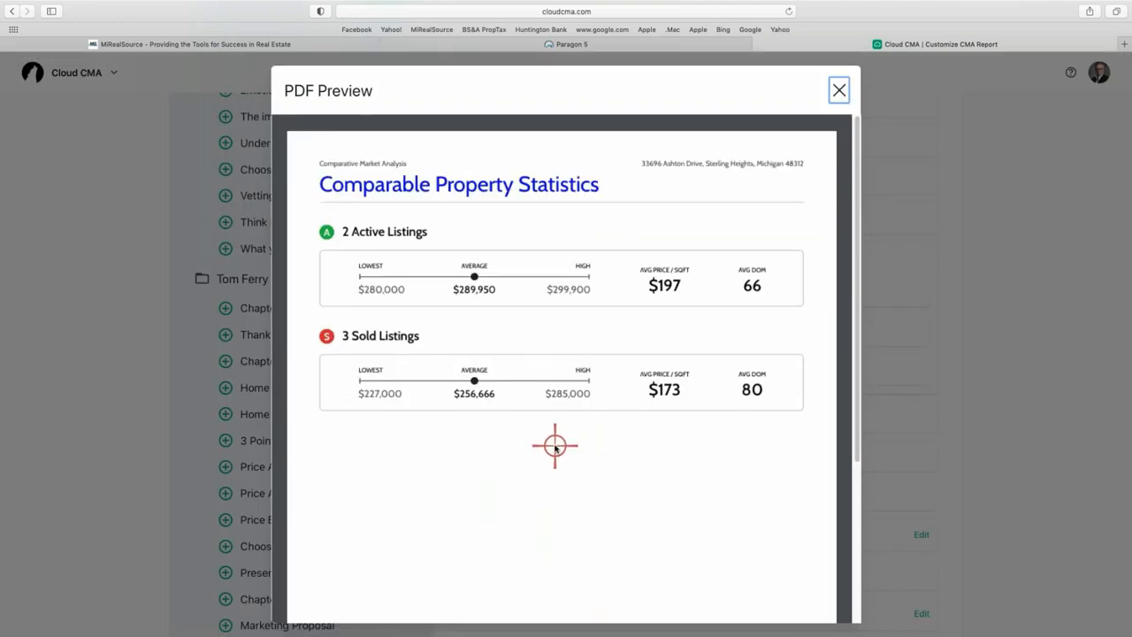
{"action": "left_click", "coordinate": [839, 91]}
{"action": "scroll", "coordinate": [566, 442], "scroll_direction": "down", "scroll_amount": 2}
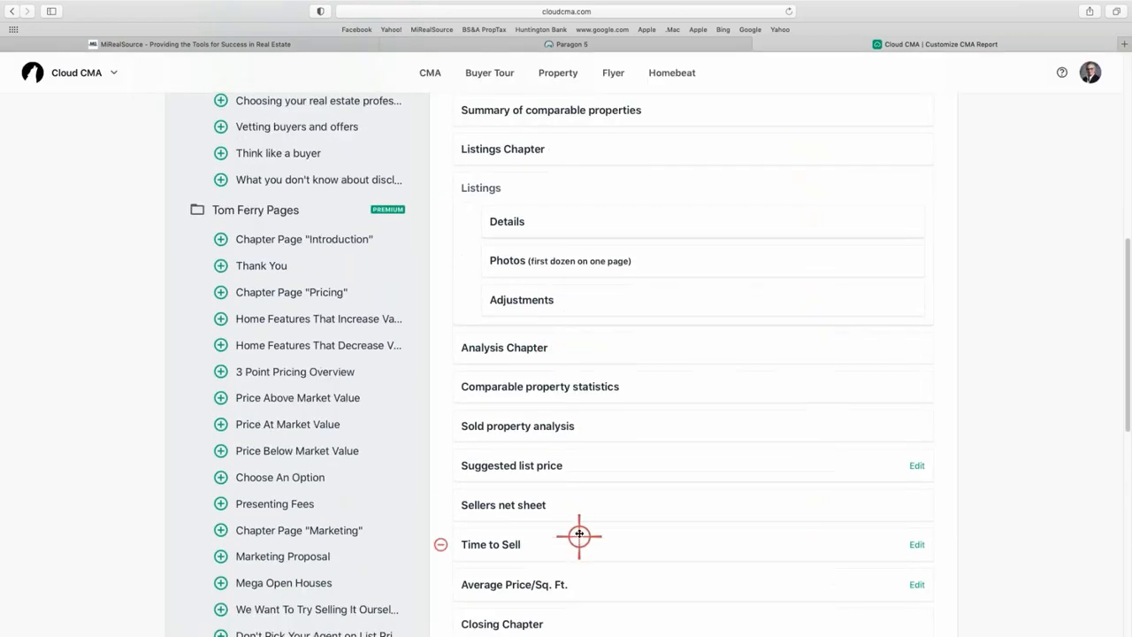
{"action": "scroll", "coordinate": [578, 530], "scroll_direction": "down", "scroll_amount": 2}
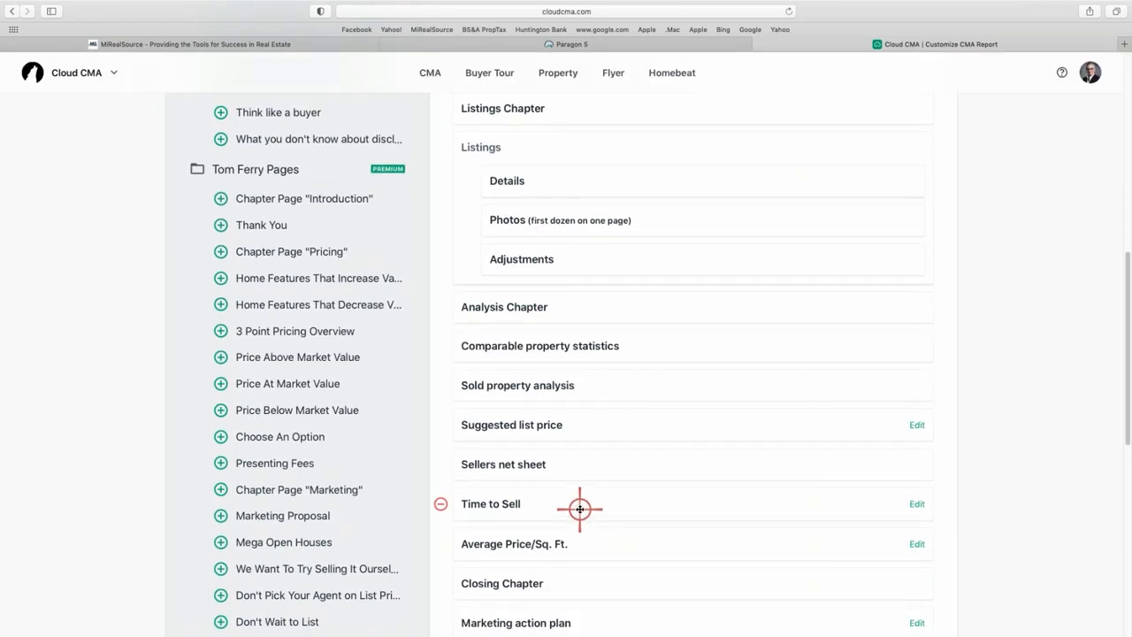
{"action": "scroll", "coordinate": [579, 509], "scroll_direction": "down", "scroll_amount": 3}
{"action": "scroll", "coordinate": [575, 530], "scroll_direction": "down", "scroll_amount": 6}
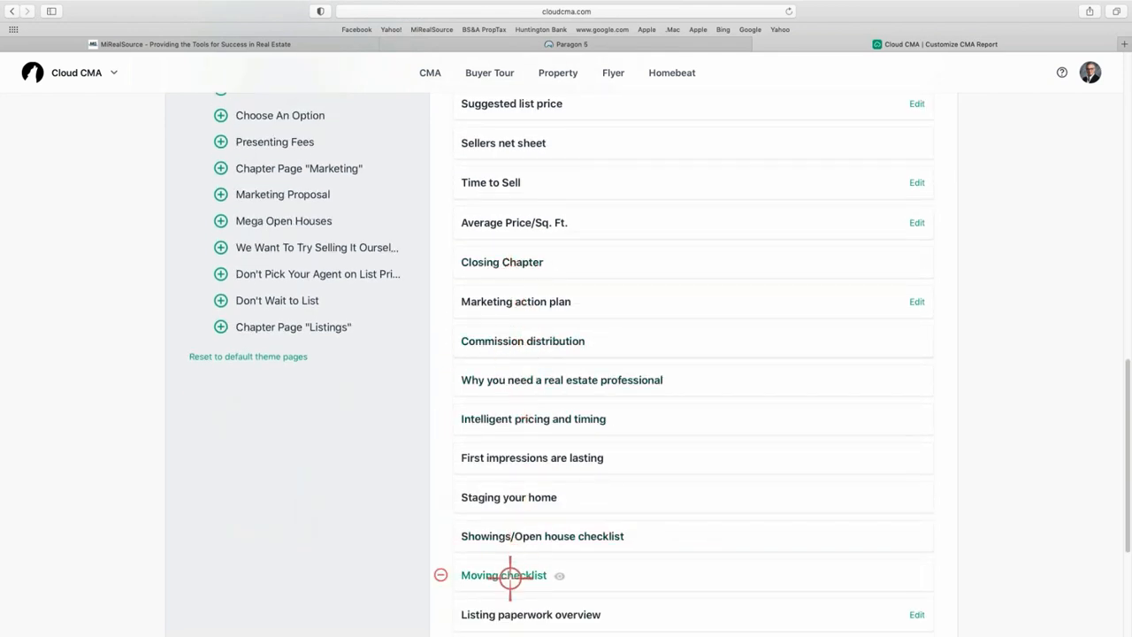
{"action": "scroll", "coordinate": [618, 505], "scroll_direction": "down", "scroll_amount": 1}
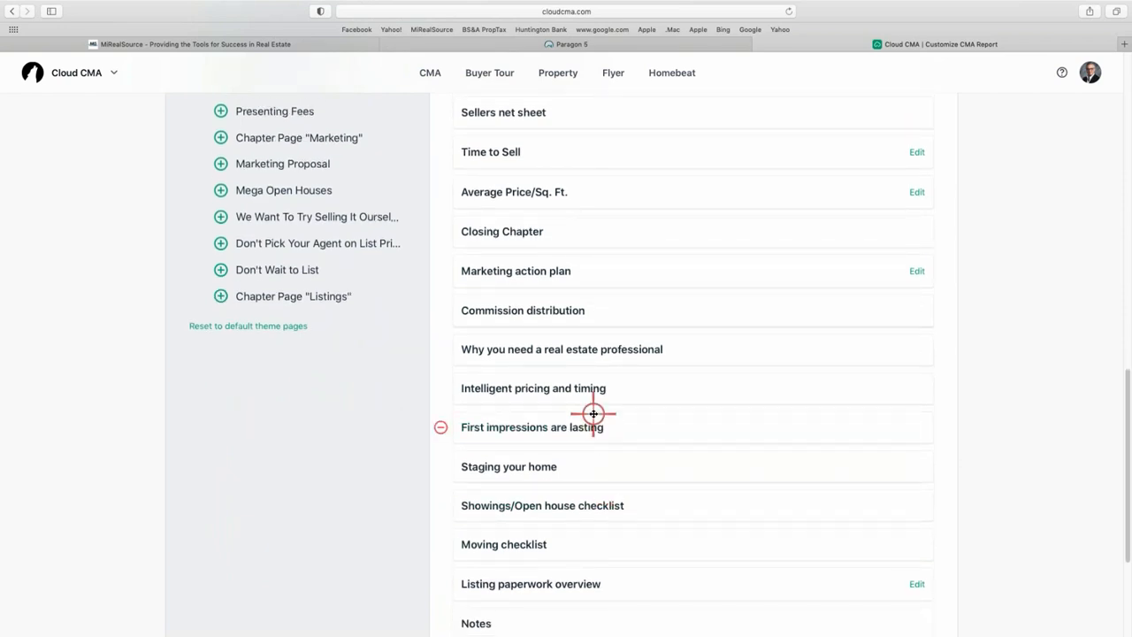
{"action": "left_click", "coordinate": [520, 310]}
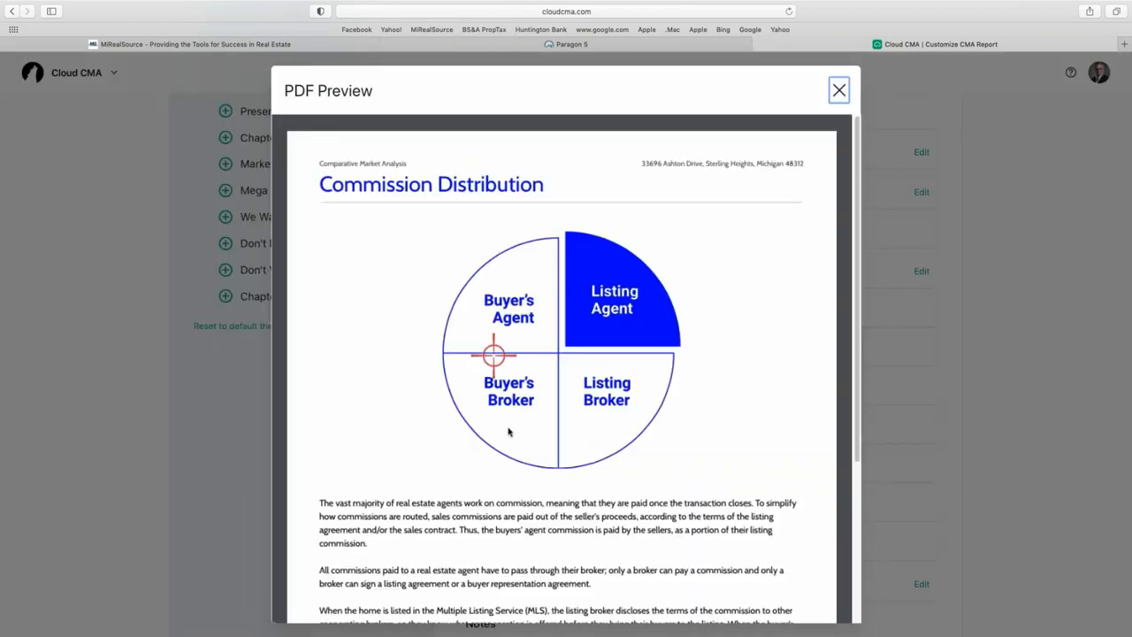
{"action": "scroll", "coordinate": [635, 433], "scroll_direction": "down", "scroll_amount": 5}
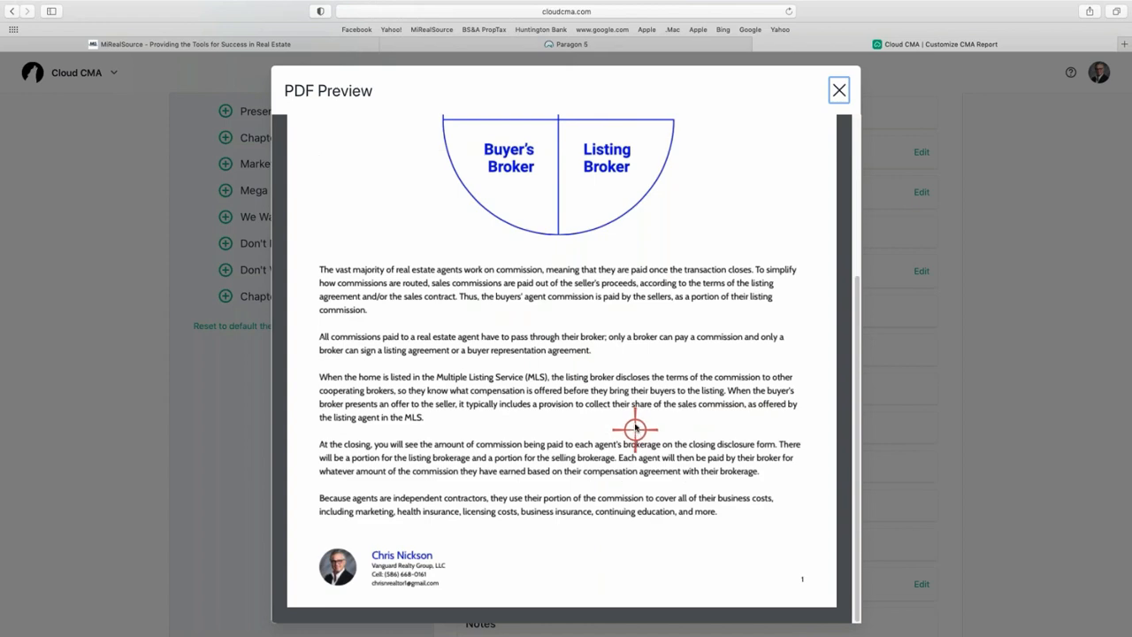
{"action": "scroll", "coordinate": [634, 429], "scroll_direction": "up", "scroll_amount": 5}
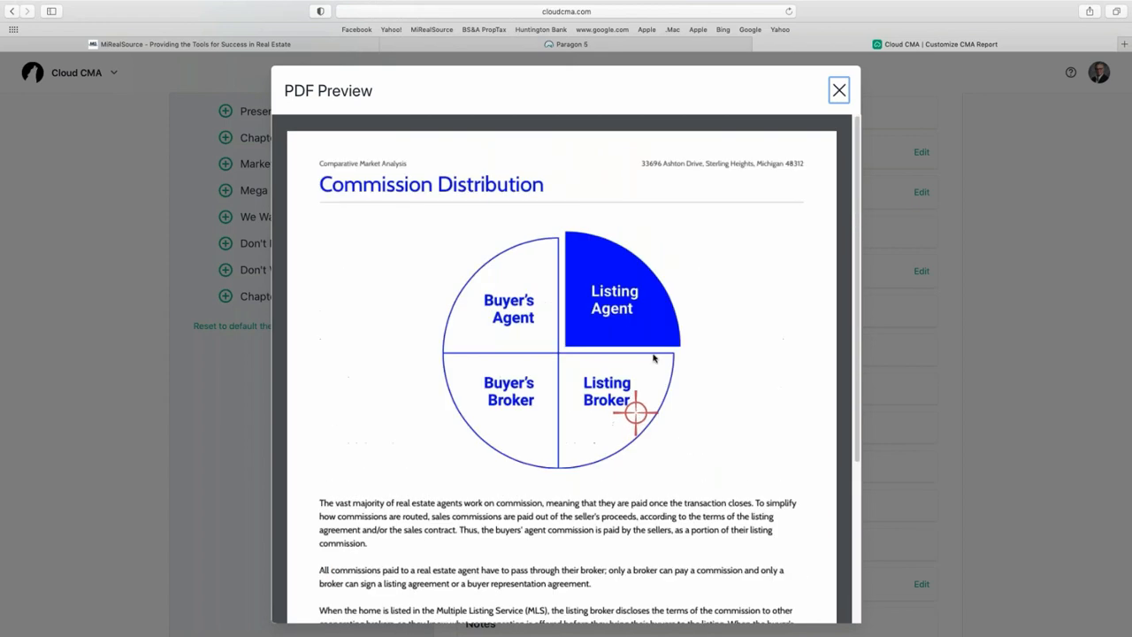
{"action": "left_click", "coordinate": [839, 90]}
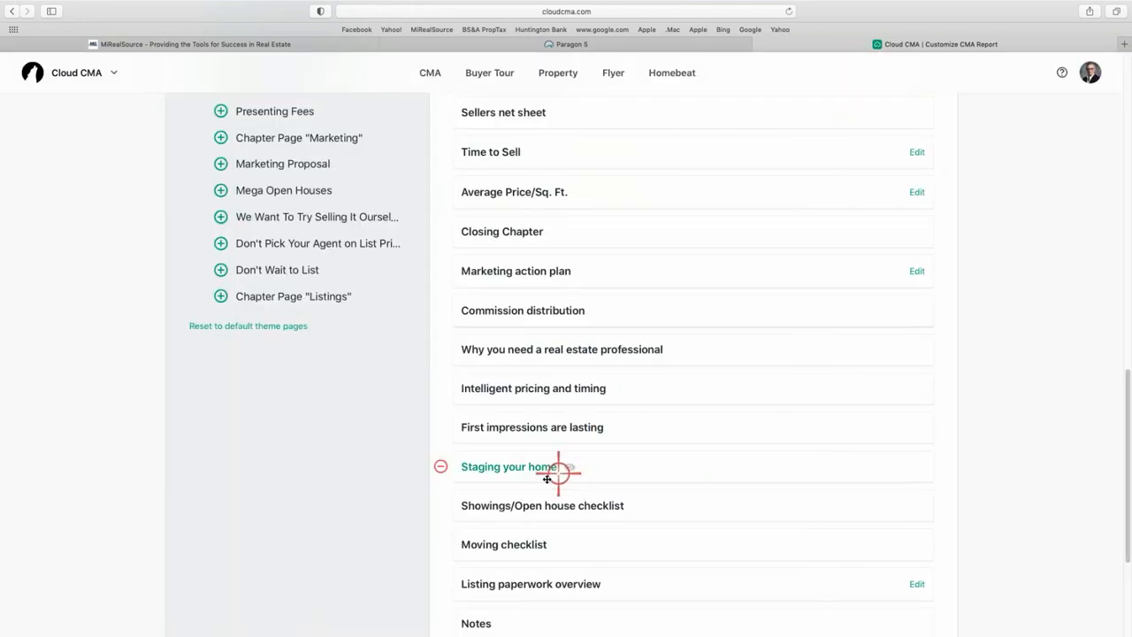
{"action": "left_click", "coordinate": [520, 466]}
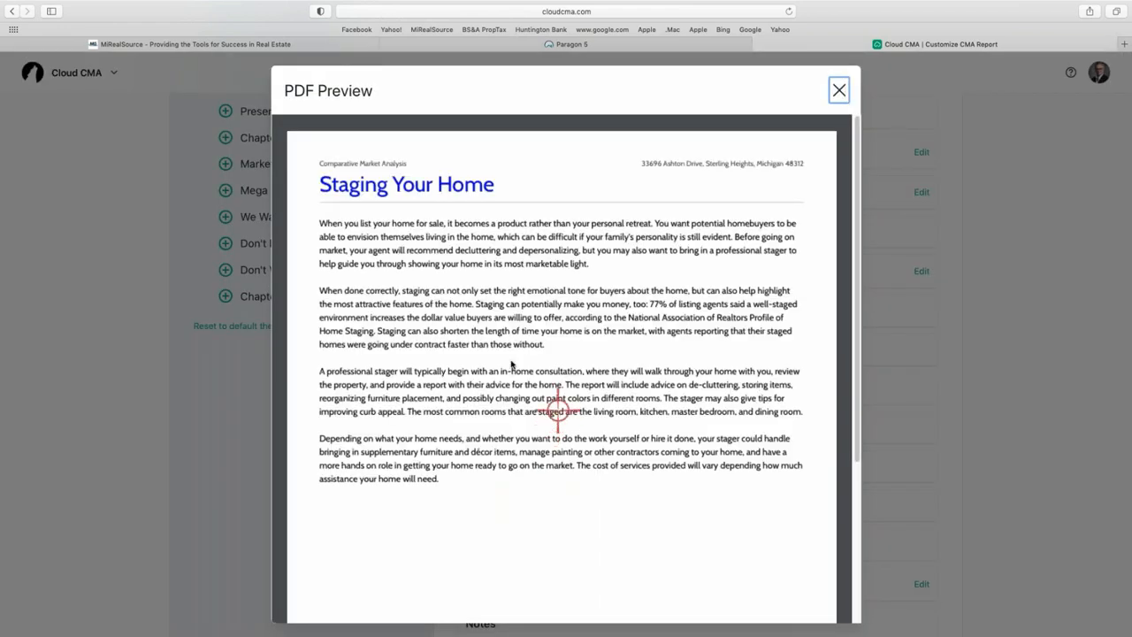
{"action": "scroll", "coordinate": [592, 292], "scroll_direction": "down", "scroll_amount": 3}
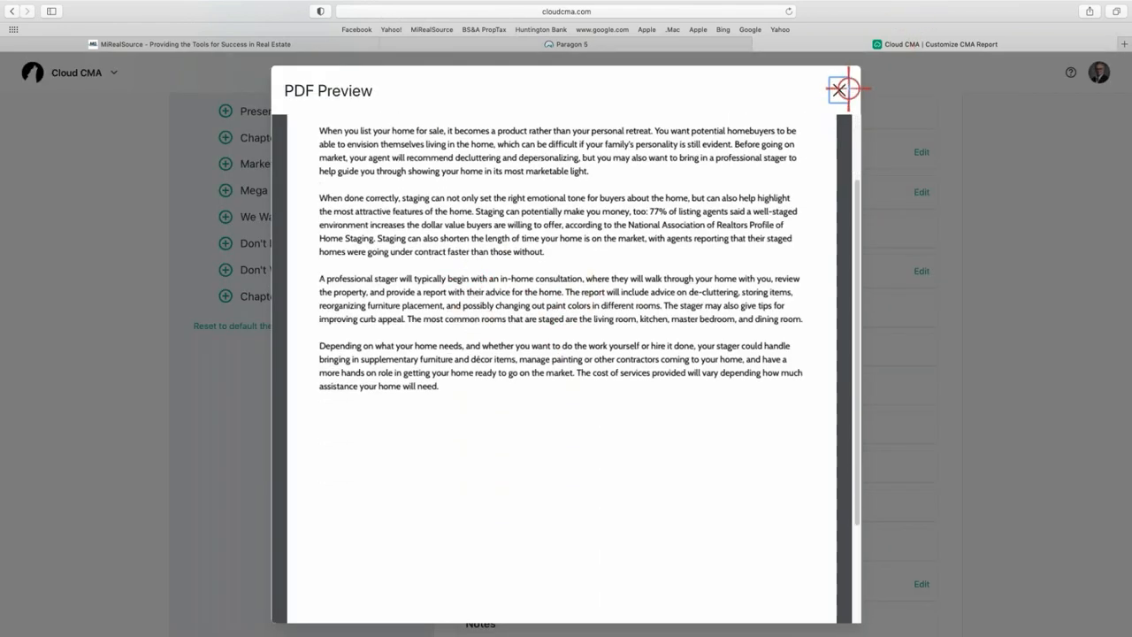
{"action": "left_click", "coordinate": [837, 93]}
{"action": "scroll", "coordinate": [645, 379], "scroll_direction": "down", "scroll_amount": 2}
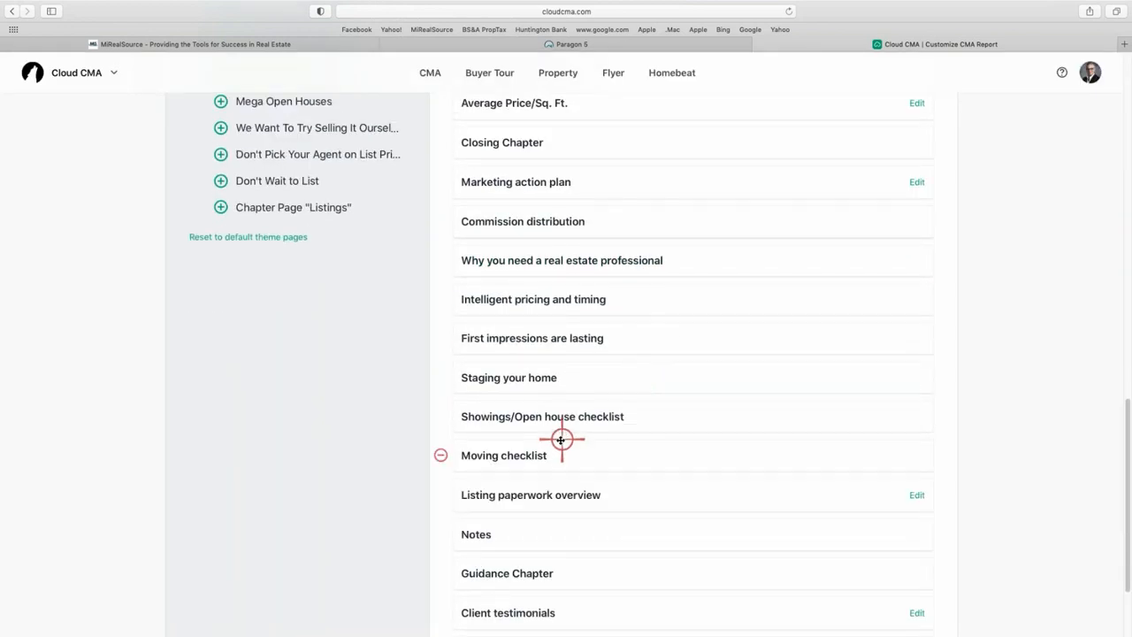
Preview the Intelligent pricing and timing page, look through it, and close it.
{"action": "scroll", "coordinate": [540, 468], "scroll_direction": "up", "scroll_amount": 1}
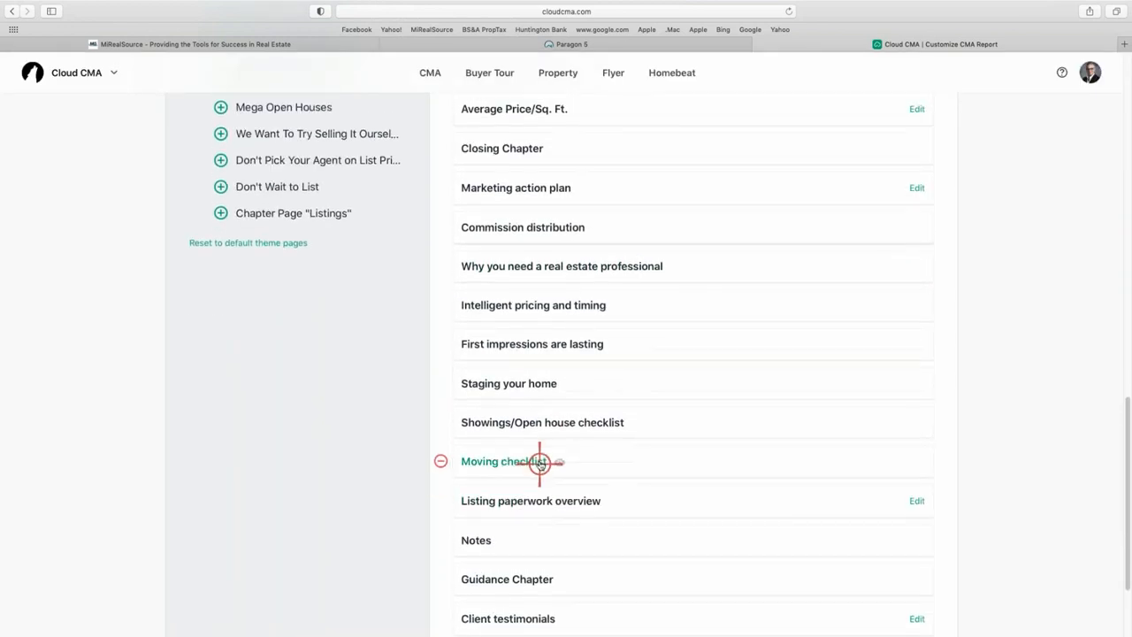
{"action": "left_click", "coordinate": [561, 303]}
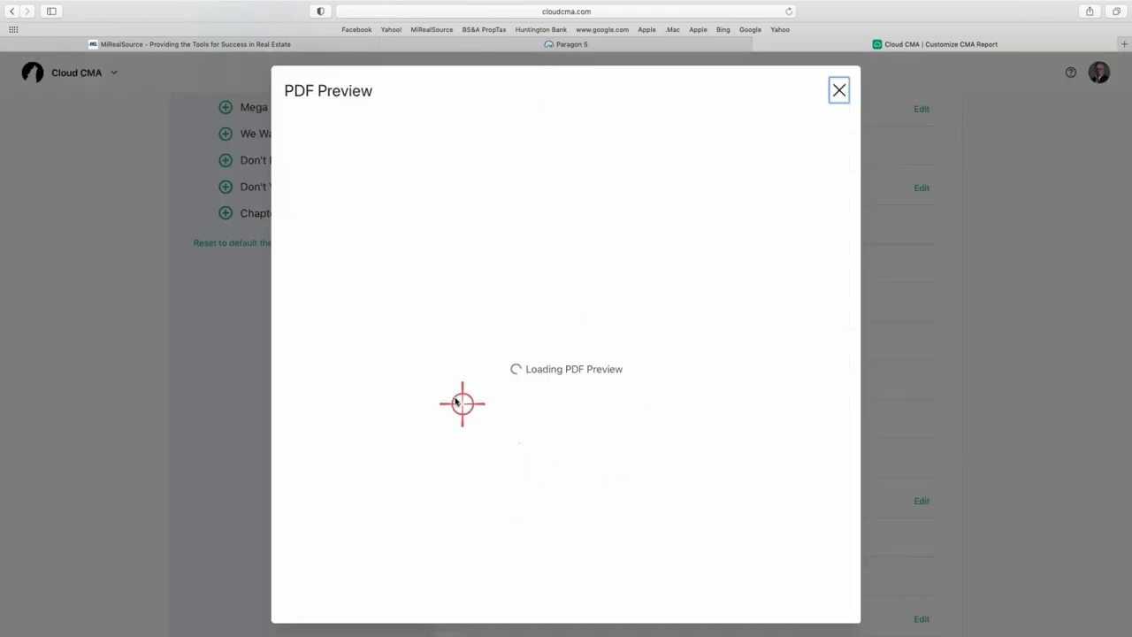
{"action": "scroll", "coordinate": [586, 366], "scroll_direction": "down", "scroll_amount": 20}
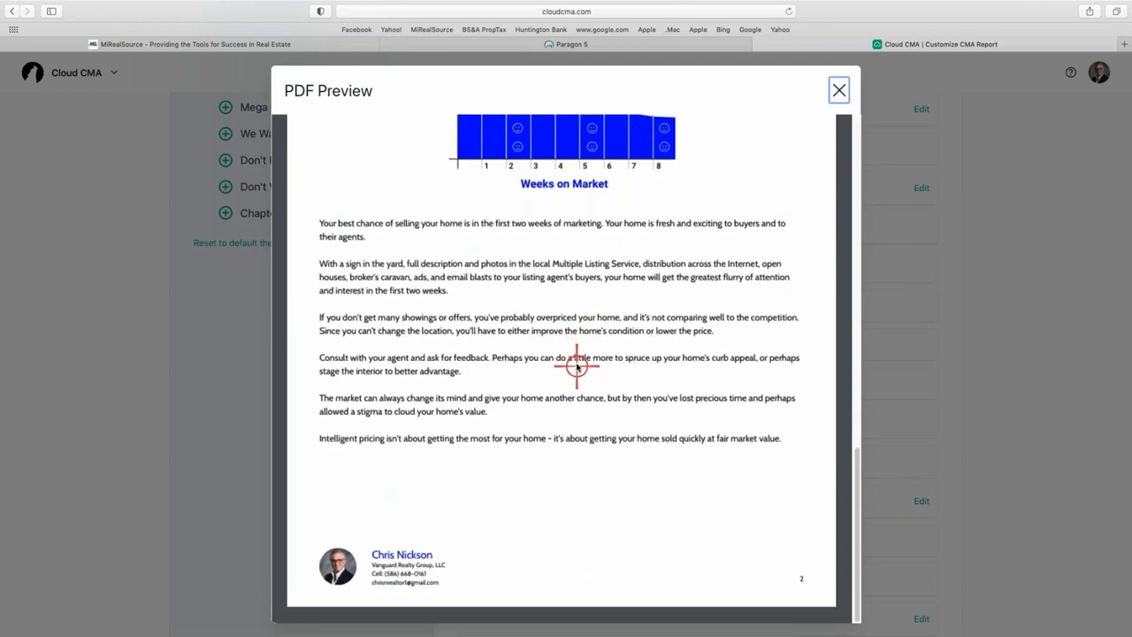
{"action": "scroll", "coordinate": [576, 370], "scroll_direction": "up", "scroll_amount": 5}
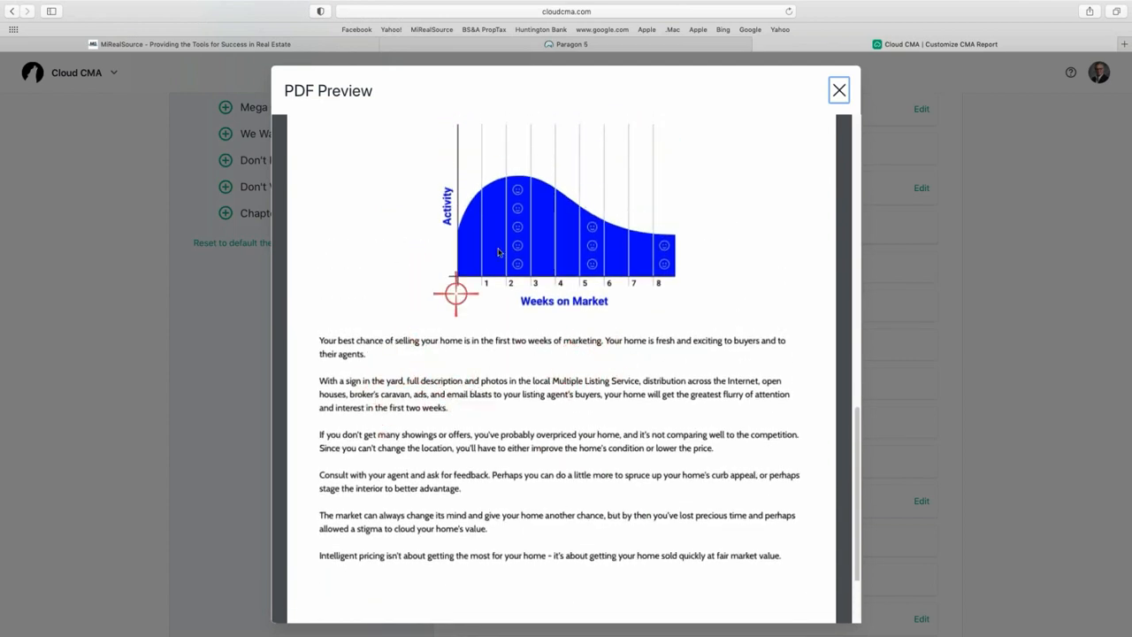
{"action": "scroll", "coordinate": [672, 301], "scroll_direction": "up", "scroll_amount": 10}
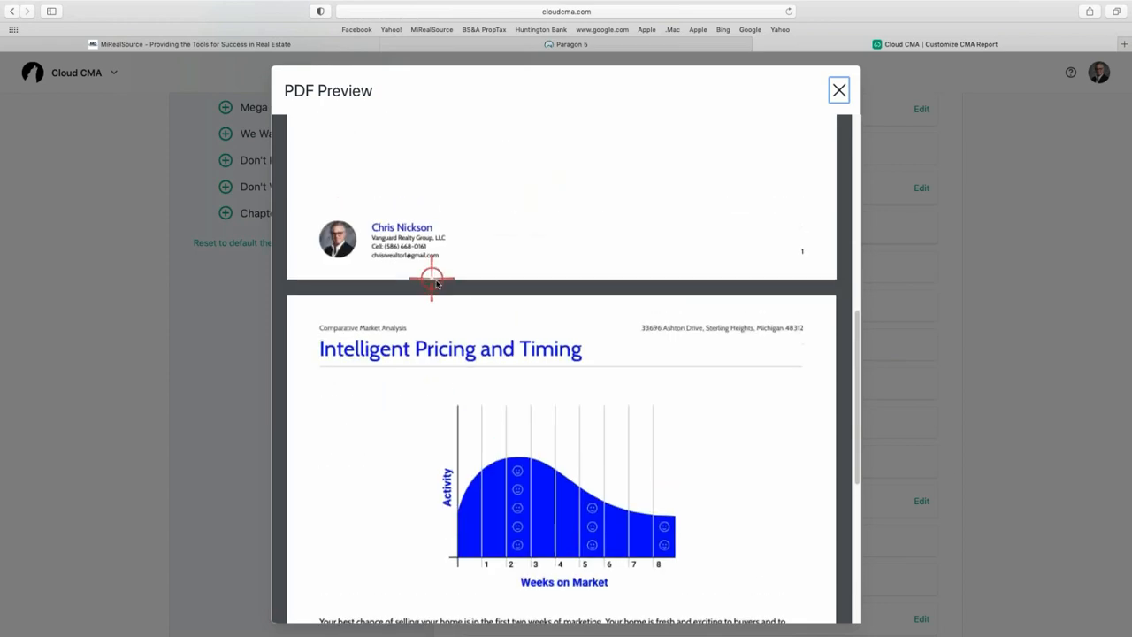
{"action": "scroll", "coordinate": [451, 283], "scroll_direction": "up", "scroll_amount": 8}
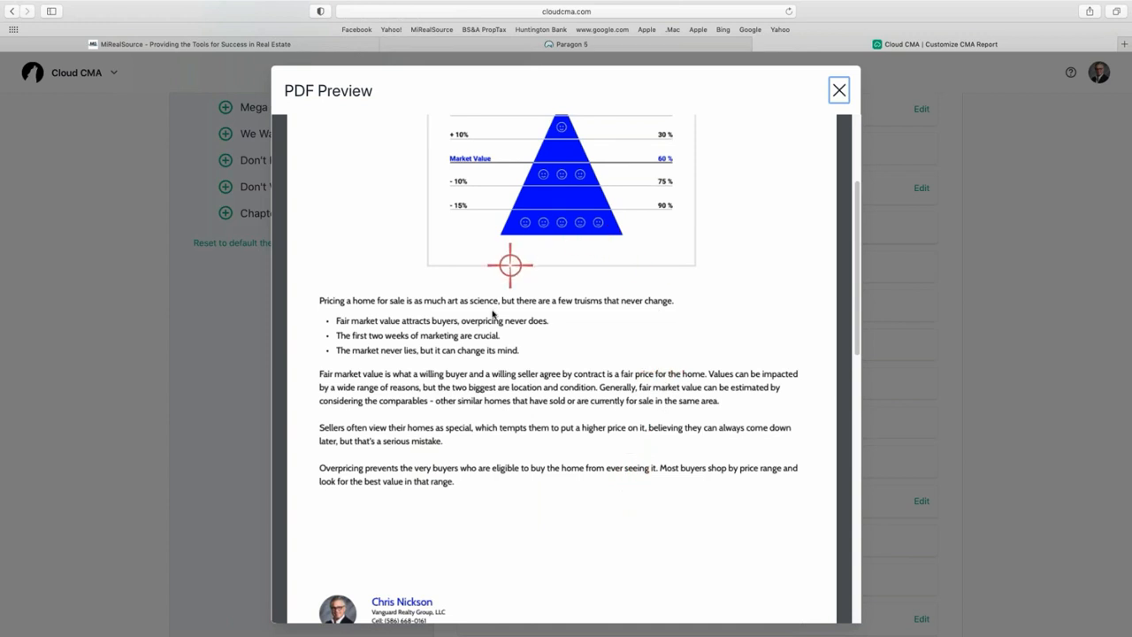
{"action": "scroll", "coordinate": [582, 374], "scroll_direction": "up", "scroll_amount": 4}
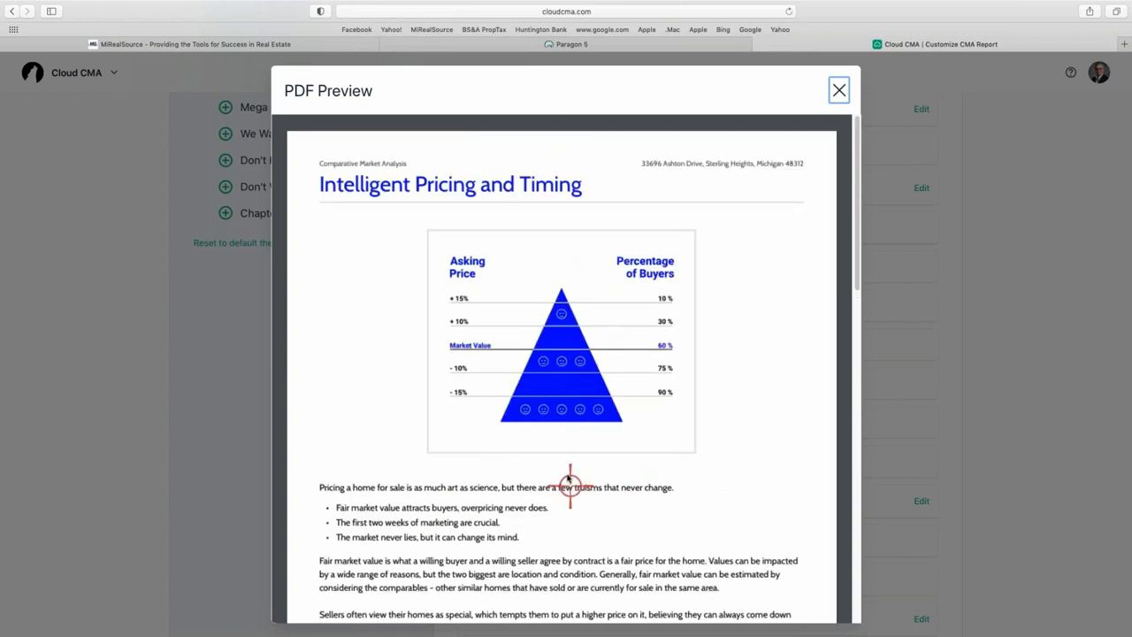
{"action": "scroll", "coordinate": [571, 478], "scroll_direction": "down", "scroll_amount": 2}
{"action": "scroll", "coordinate": [565, 473], "scroll_direction": "down", "scroll_amount": 1}
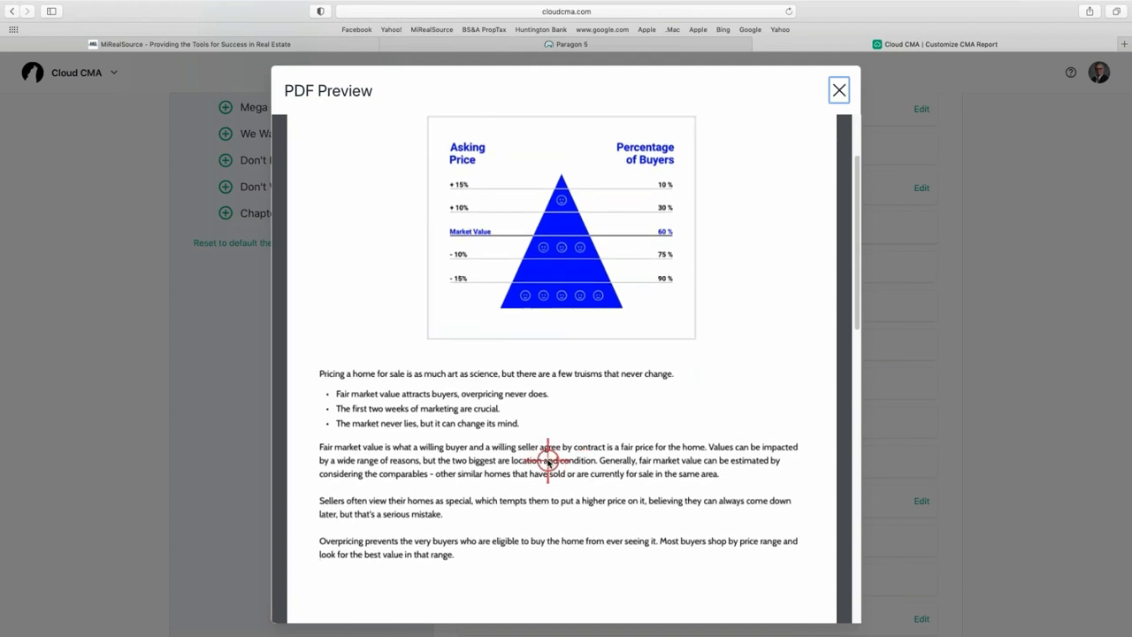
{"action": "left_click", "coordinate": [838, 90]}
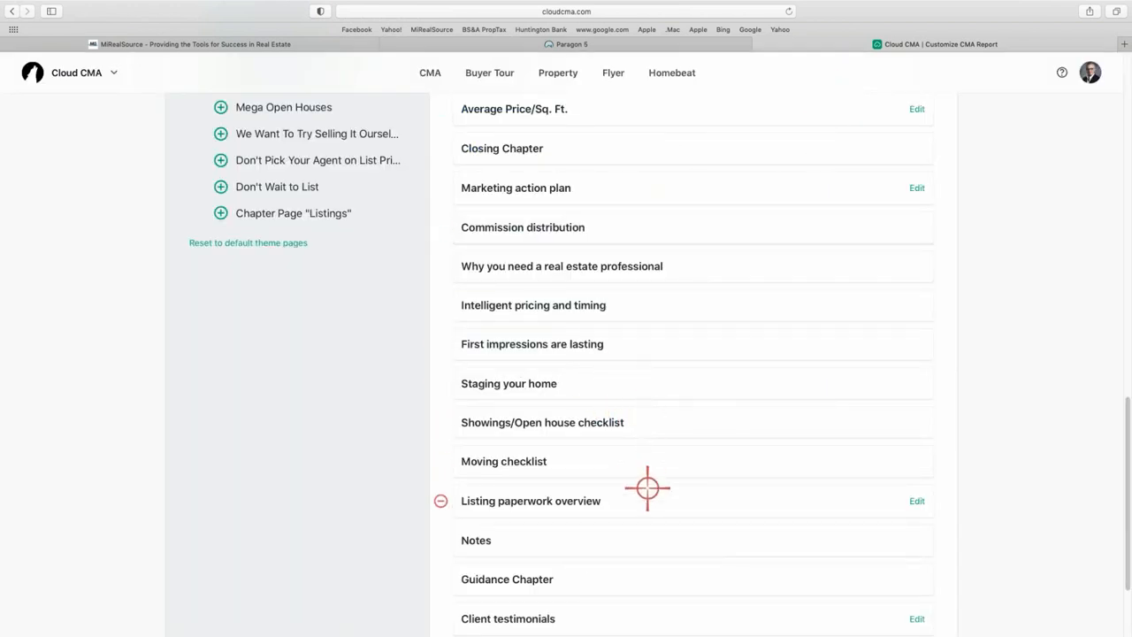
Preview the Showings/Open house checklist page, close it, and scroll to the list's end.
{"action": "left_click", "coordinate": [571, 427]}
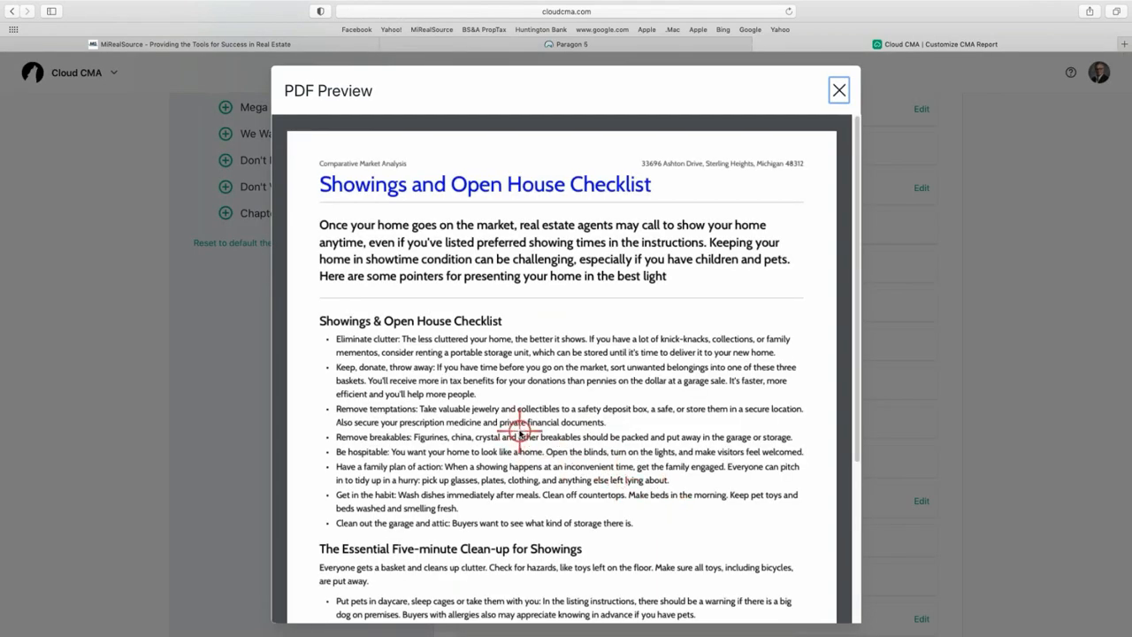
{"action": "scroll", "coordinate": [519, 430], "scroll_direction": "down", "scroll_amount": 5}
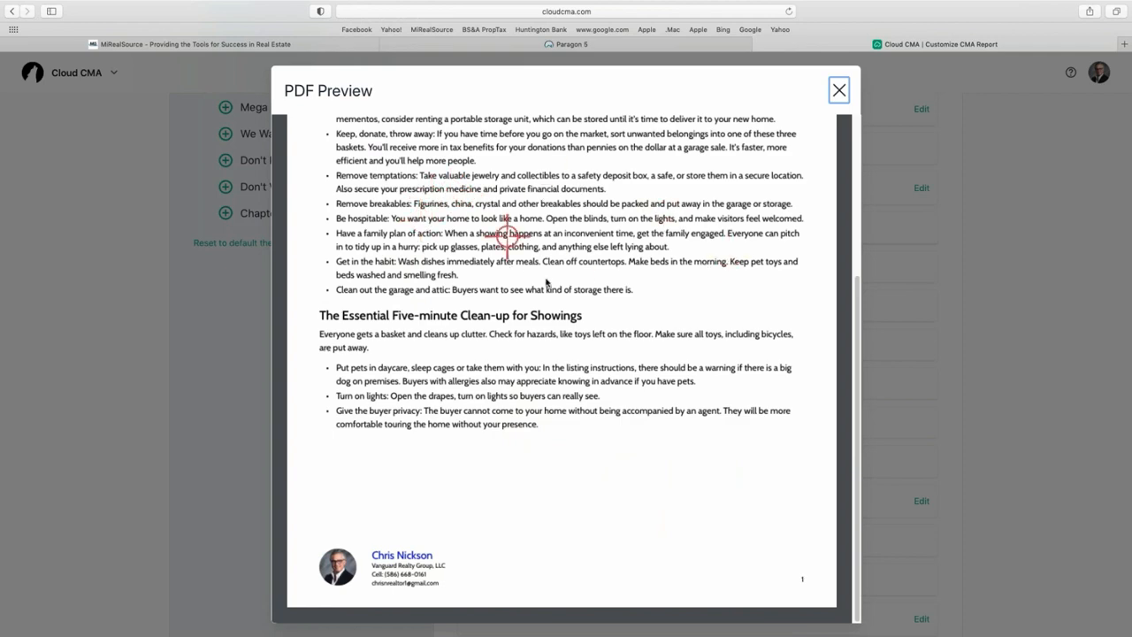
{"action": "scroll", "coordinate": [539, 265], "scroll_direction": "up", "scroll_amount": 4}
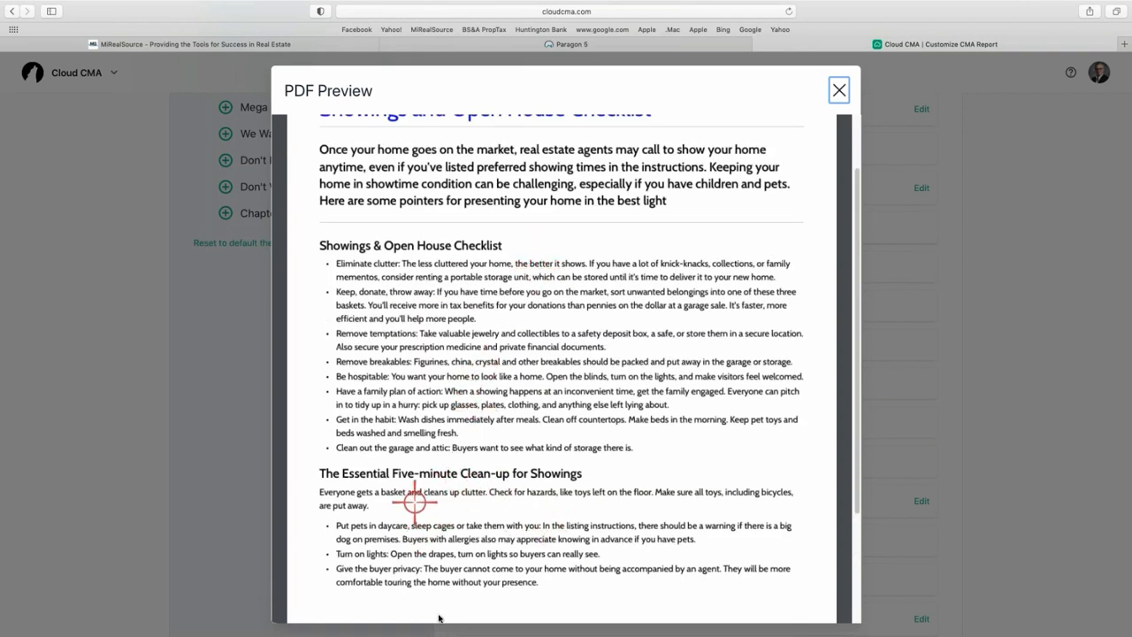
{"action": "left_click", "coordinate": [838, 88]}
{"action": "scroll", "coordinate": [609, 419], "scroll_direction": "down", "scroll_amount": 3}
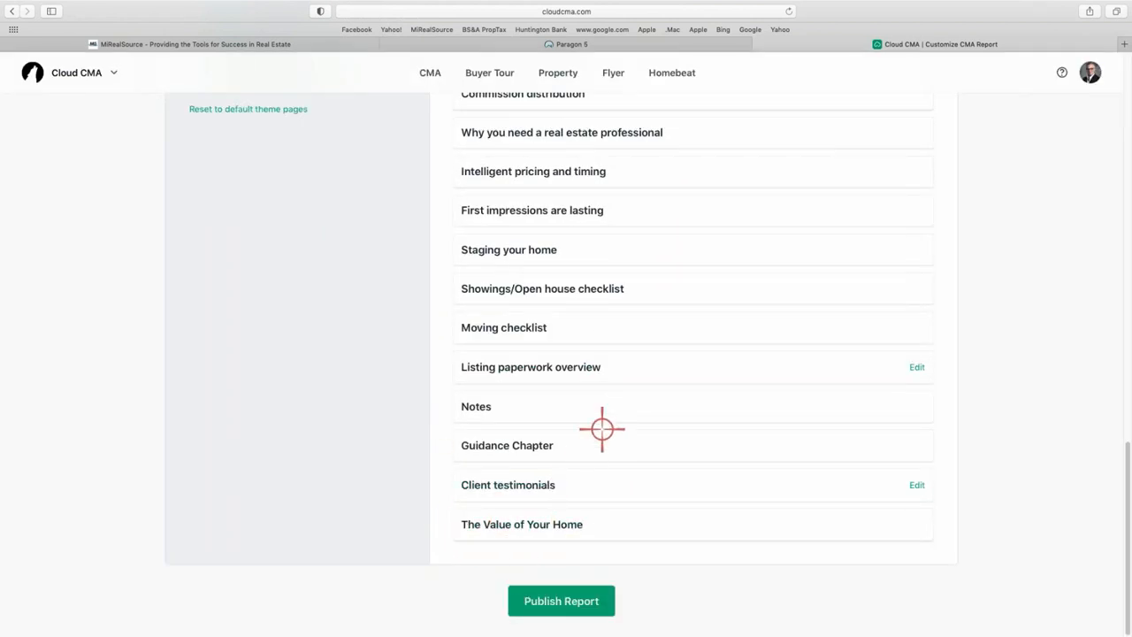
Remove the twelve closing pages, from The Value of Your Home up through Commission distribution.
{"action": "left_click", "coordinate": [441, 526]}
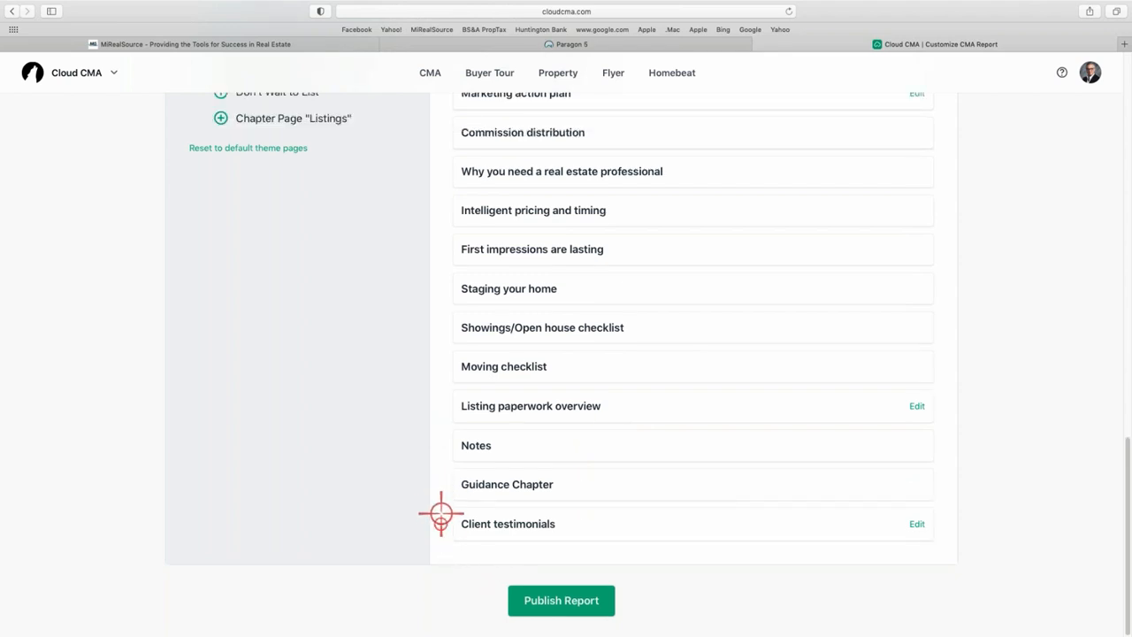
{"action": "left_click", "coordinate": [439, 522]}
{"action": "left_click", "coordinate": [440, 522]}
{"action": "left_click", "coordinate": [439, 521]}
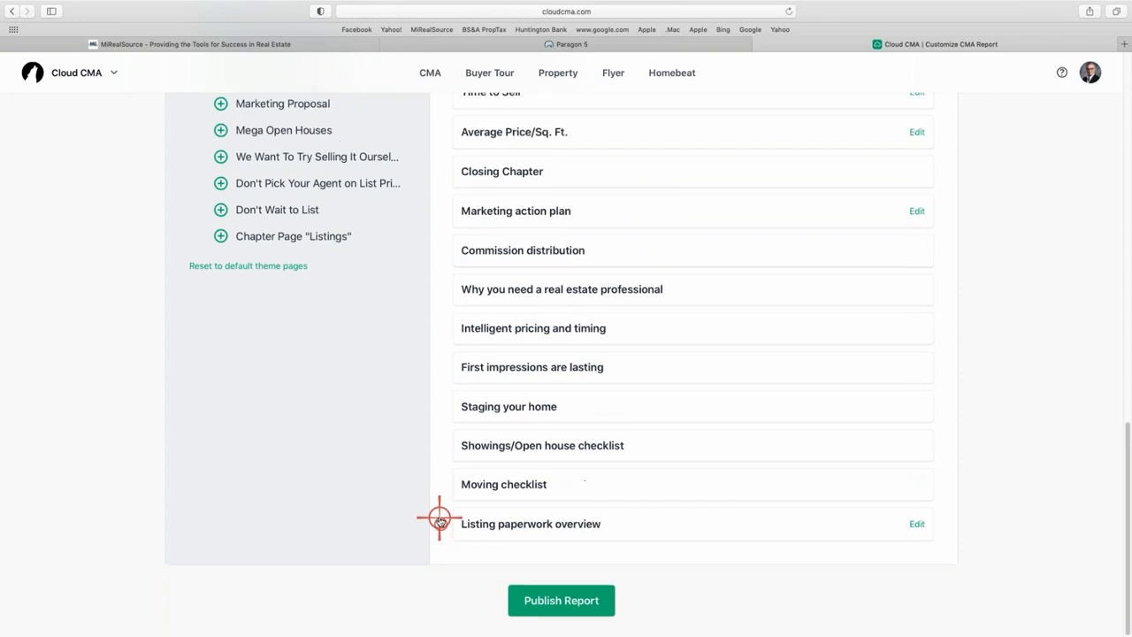
{"action": "left_click", "coordinate": [439, 523]}
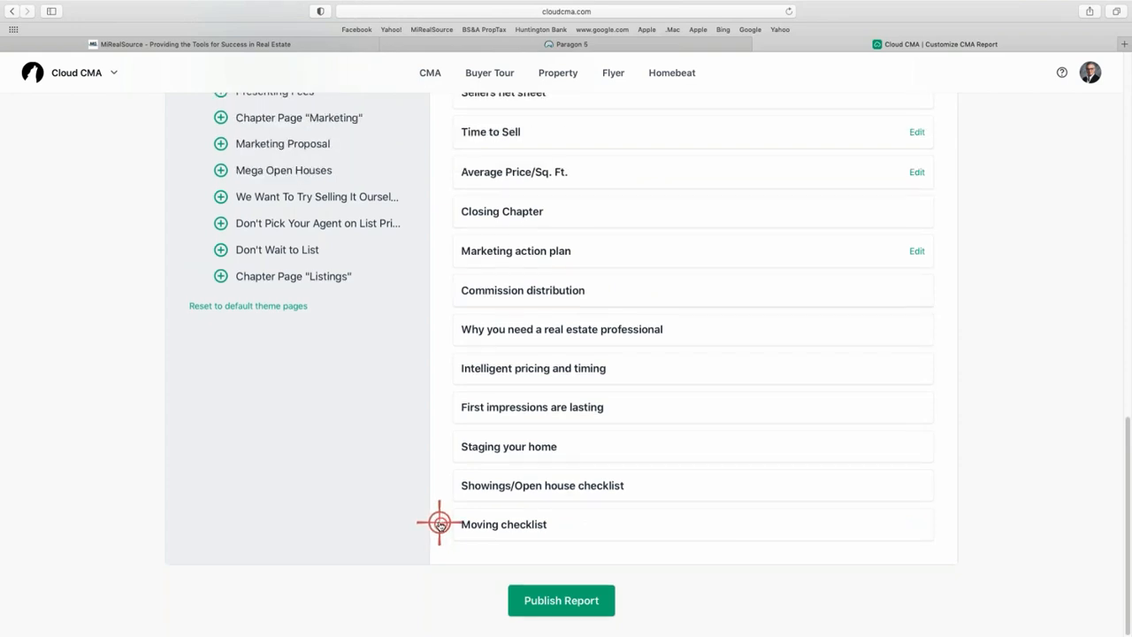
{"action": "left_click", "coordinate": [439, 522]}
{"action": "left_click", "coordinate": [440, 523]}
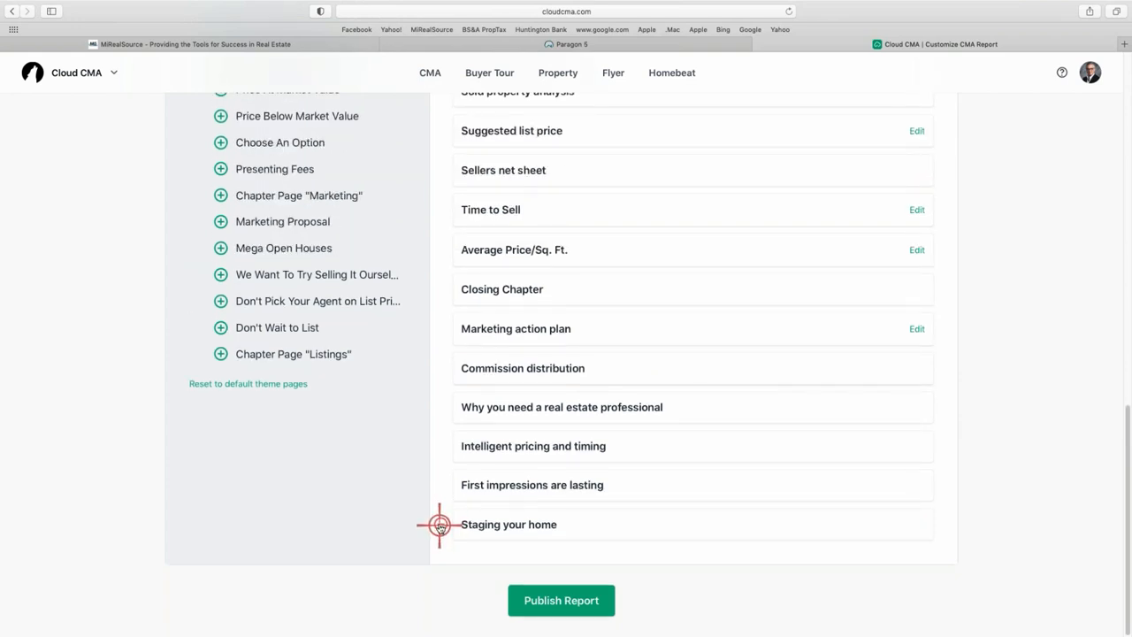
{"action": "left_click", "coordinate": [439, 524]}
{"action": "left_click", "coordinate": [440, 522]}
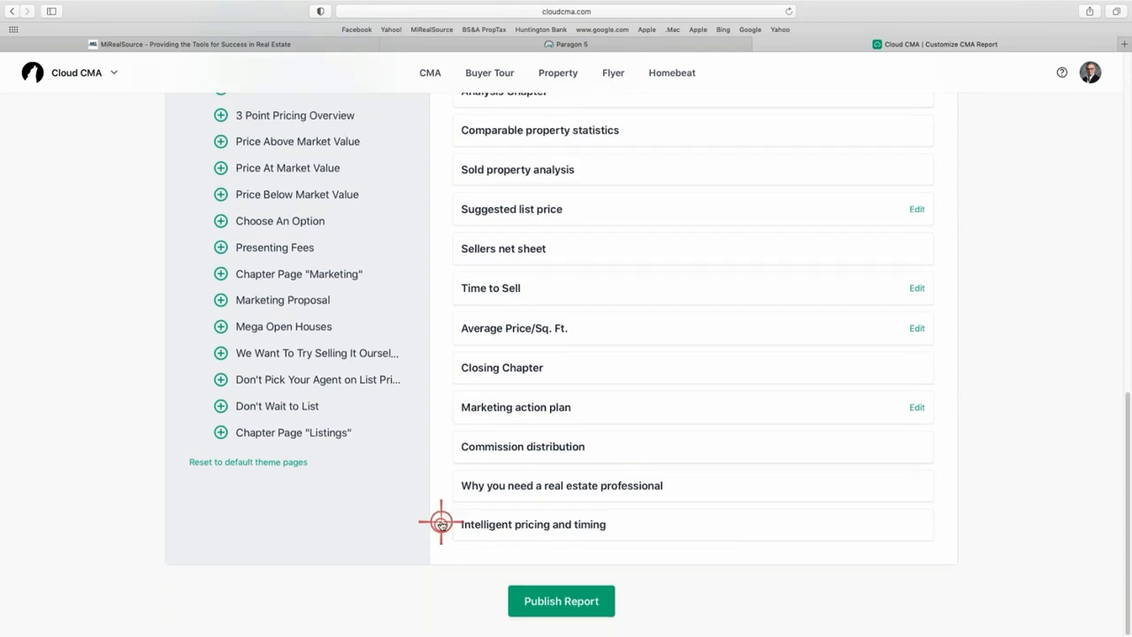
{"action": "left_click", "coordinate": [439, 524]}
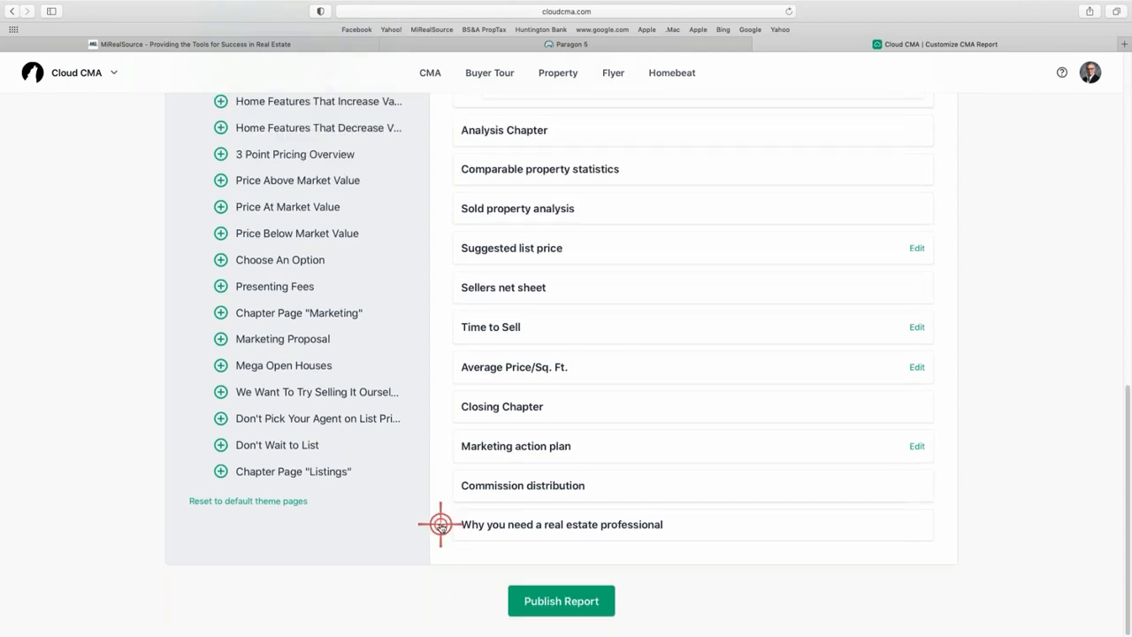
{"action": "left_click", "coordinate": [440, 523]}
{"action": "left_click", "coordinate": [439, 523]}
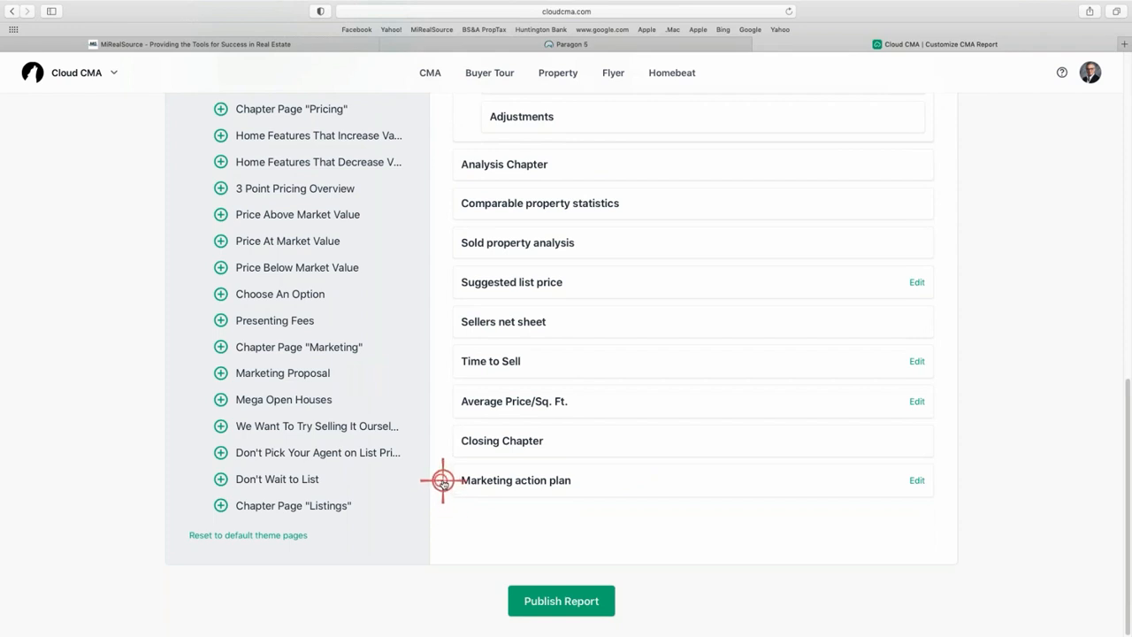
{"action": "mouse_move", "coordinate": [478, 480]}
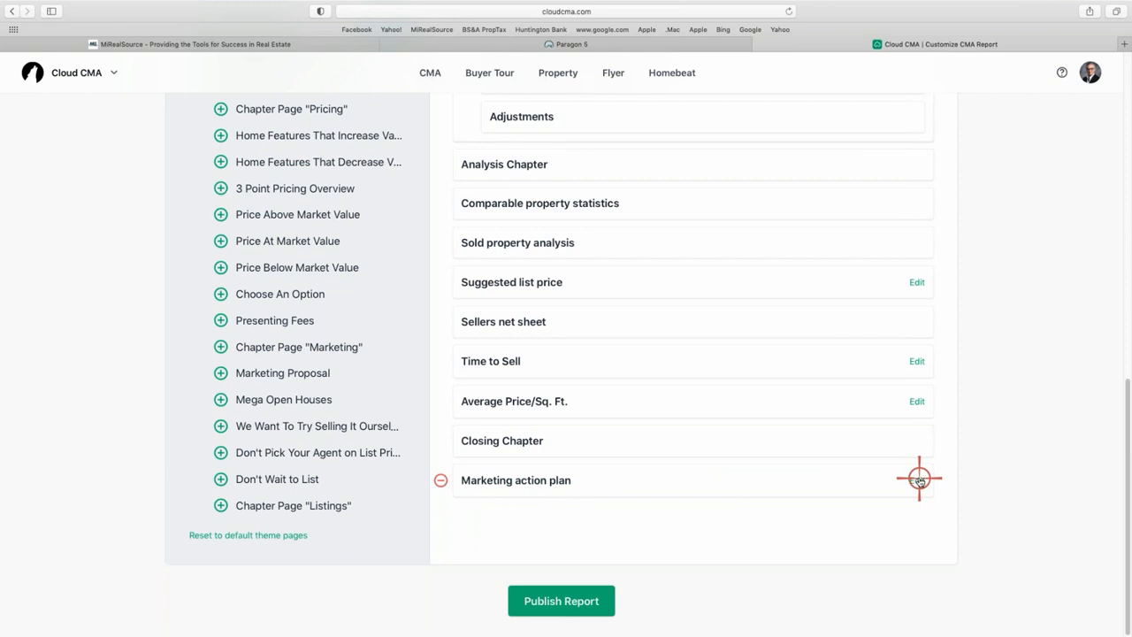
{"action": "left_click", "coordinate": [516, 482]}
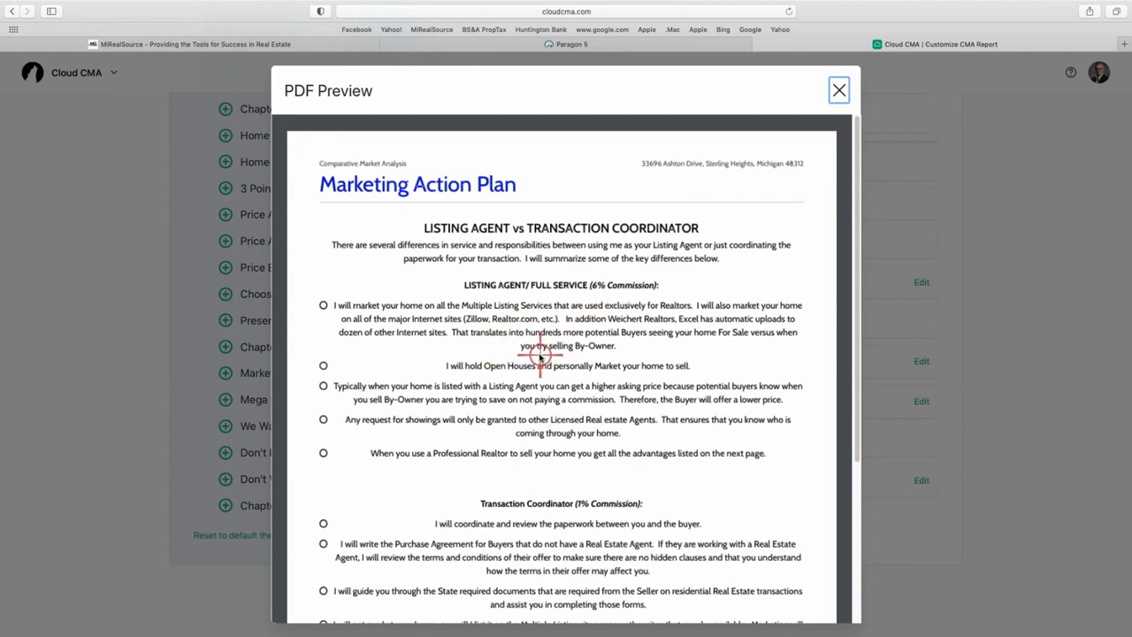
{"action": "scroll", "coordinate": [518, 328], "scroll_direction": "down", "scroll_amount": 5}
{"action": "scroll", "coordinate": [469, 338], "scroll_direction": "up", "scroll_amount": 5}
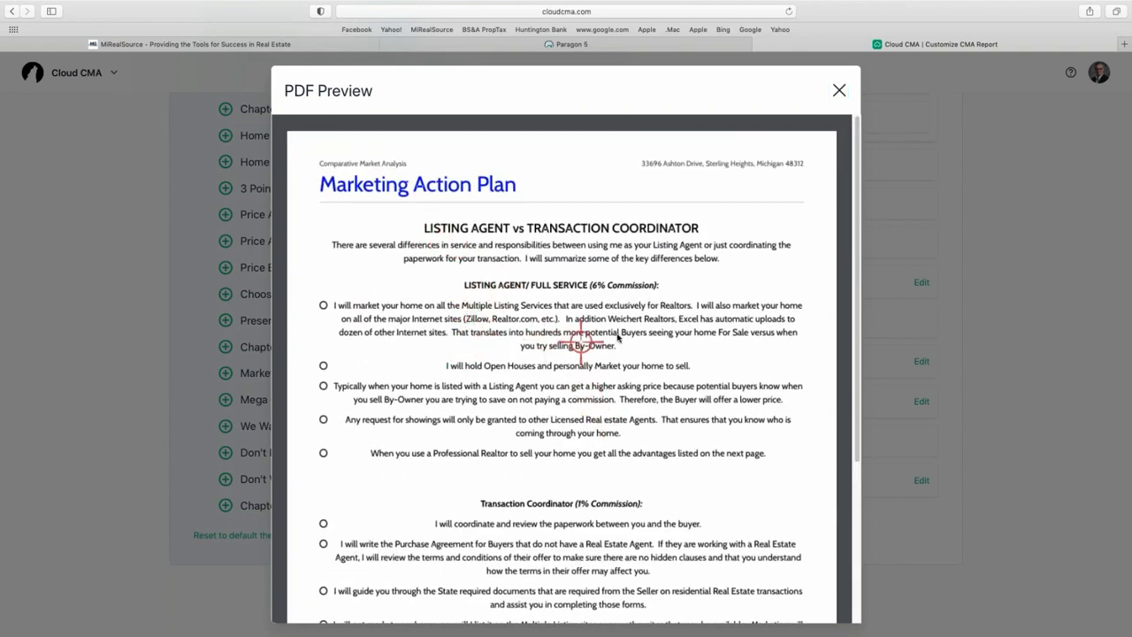
{"action": "scroll", "coordinate": [678, 321], "scroll_direction": "down", "scroll_amount": 5}
{"action": "scroll", "coordinate": [677, 321], "scroll_direction": "up", "scroll_amount": 5}
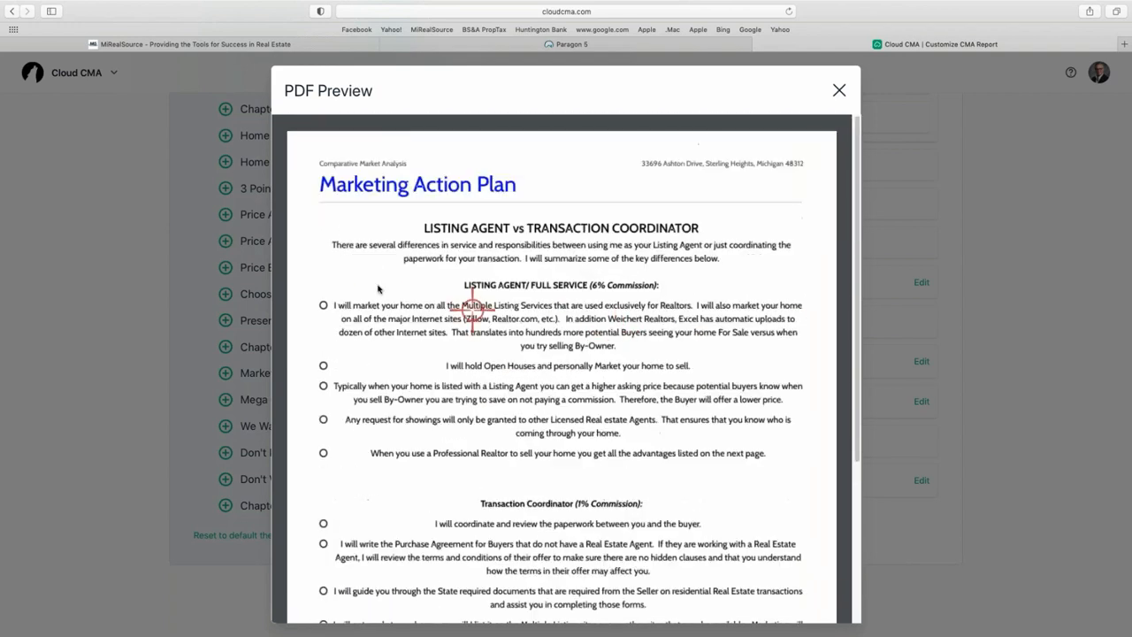
{"action": "left_click", "coordinate": [840, 91]}
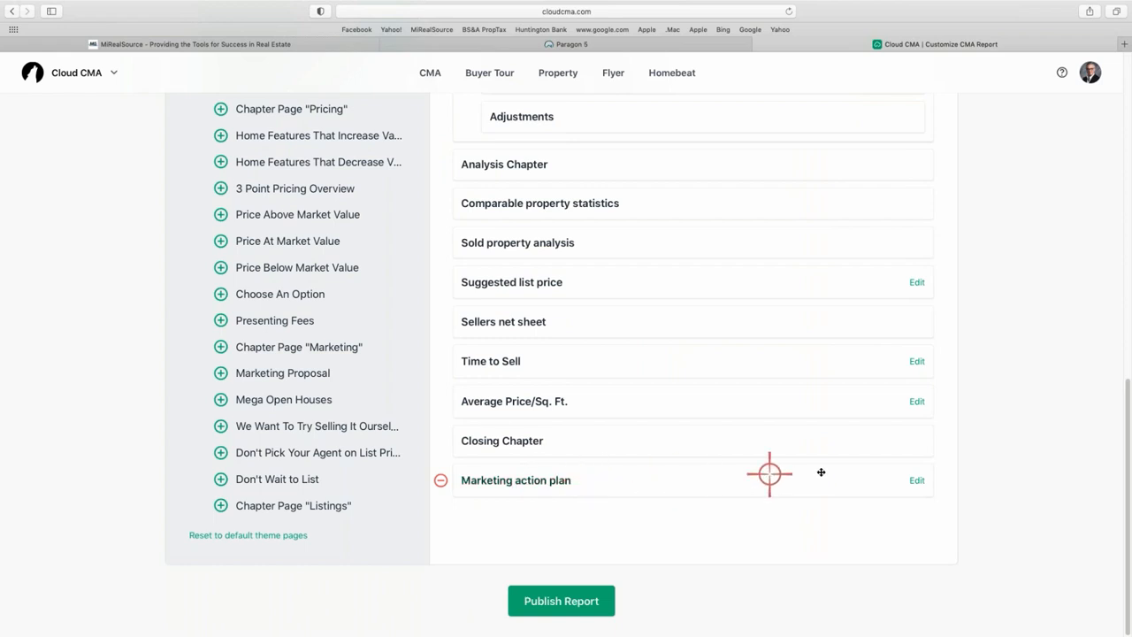
{"action": "left_click", "coordinate": [918, 480]}
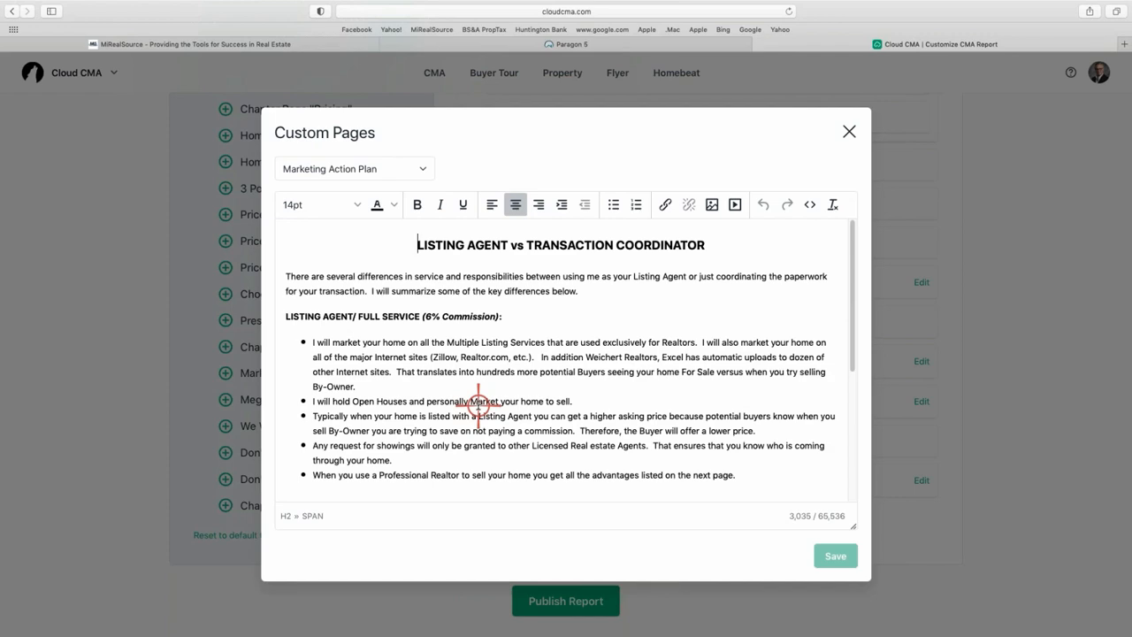
{"action": "scroll", "coordinate": [449, 366], "scroll_direction": "down", "scroll_amount": 4}
{"action": "scroll", "coordinate": [447, 359], "scroll_direction": "up", "scroll_amount": 4}
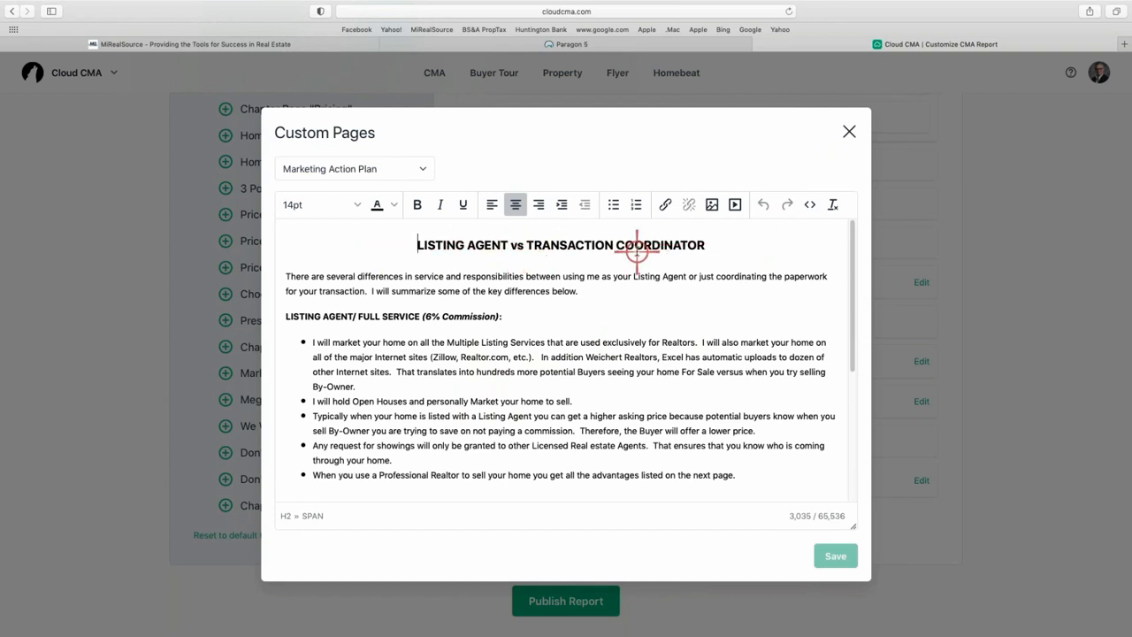
{"action": "left_click", "coordinate": [847, 131]}
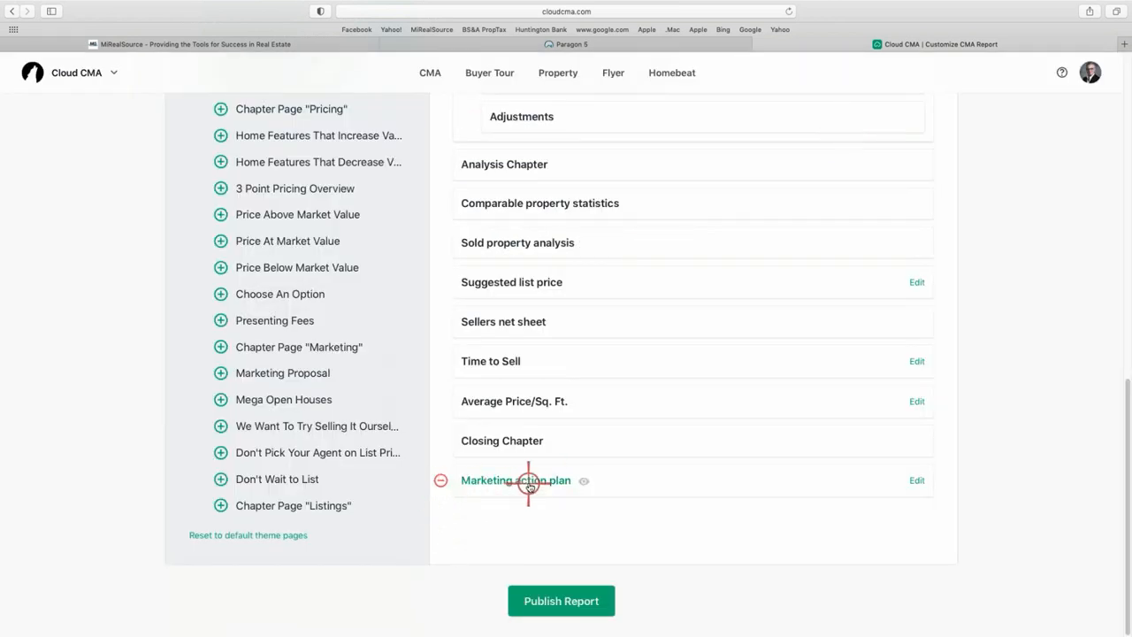
Remove the Marketing action plan, Time to Sell, Sellers net sheet, Suggested list price and Adjustments pages.
{"action": "left_click", "coordinate": [439, 484]}
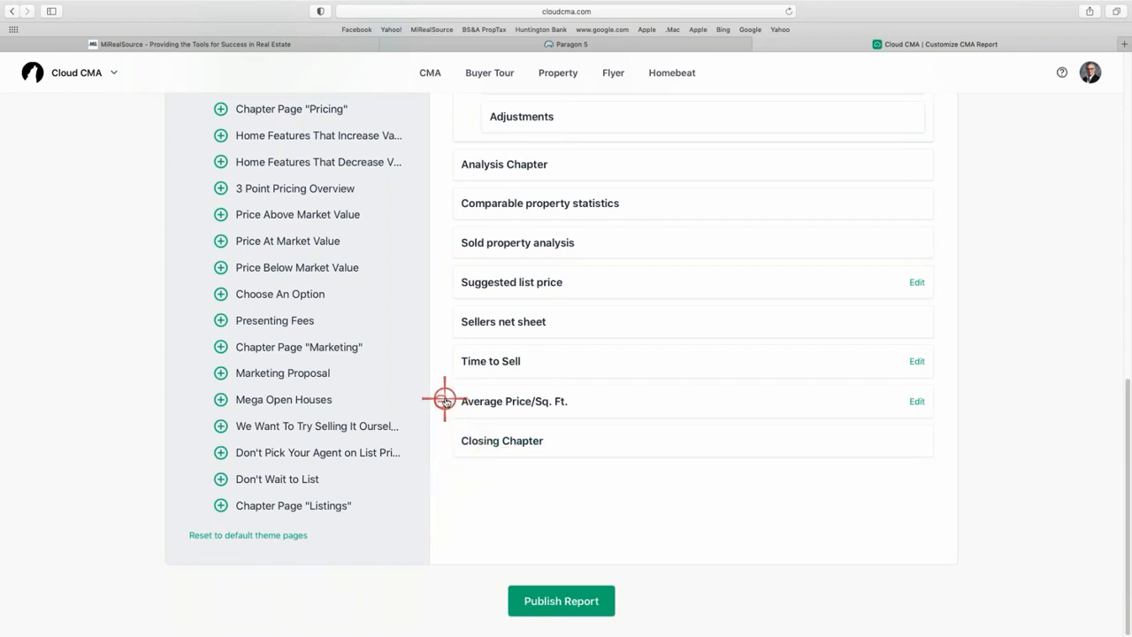
{"action": "left_click", "coordinate": [440, 359]}
{"action": "left_click", "coordinate": [441, 321]}
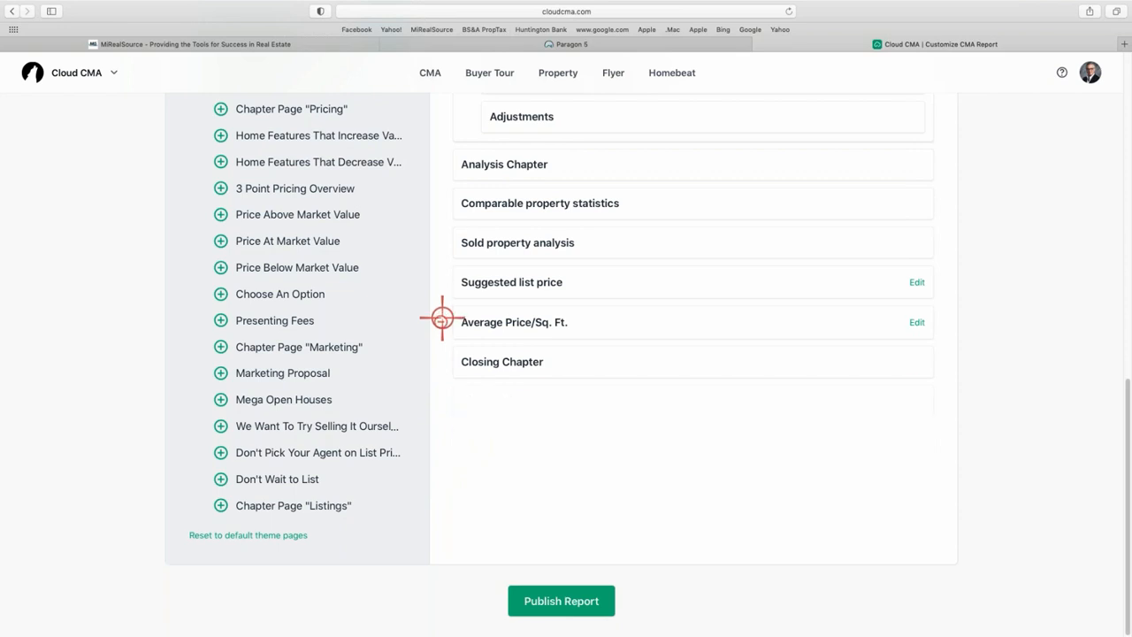
{"action": "left_click", "coordinate": [441, 283]}
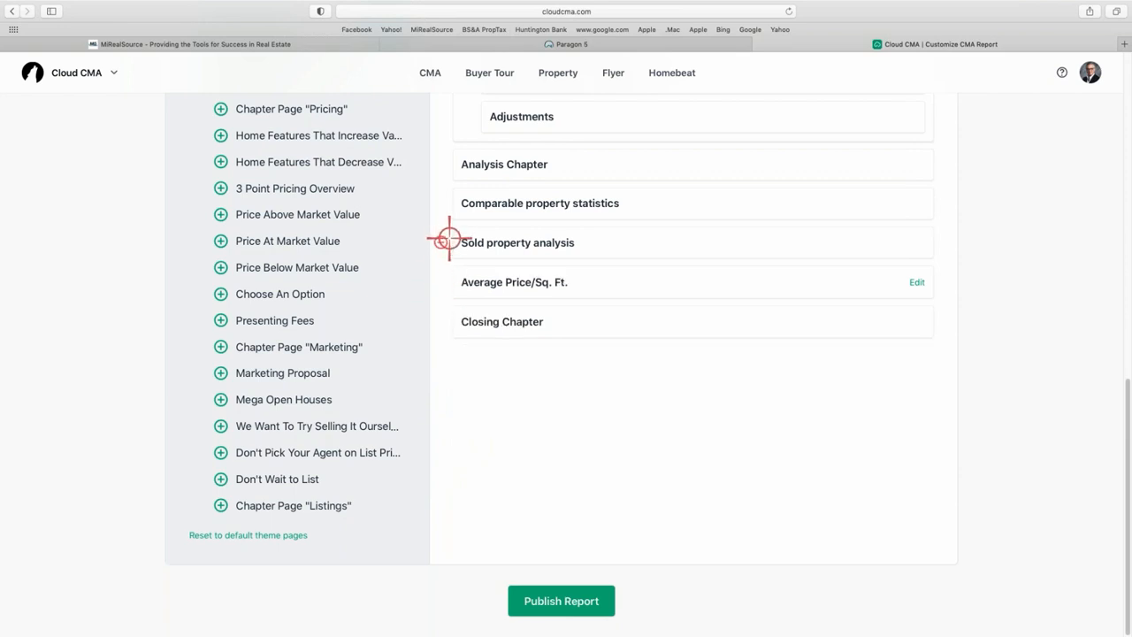
{"action": "scroll", "coordinate": [449, 239], "scroll_direction": "up", "scroll_amount": 5}
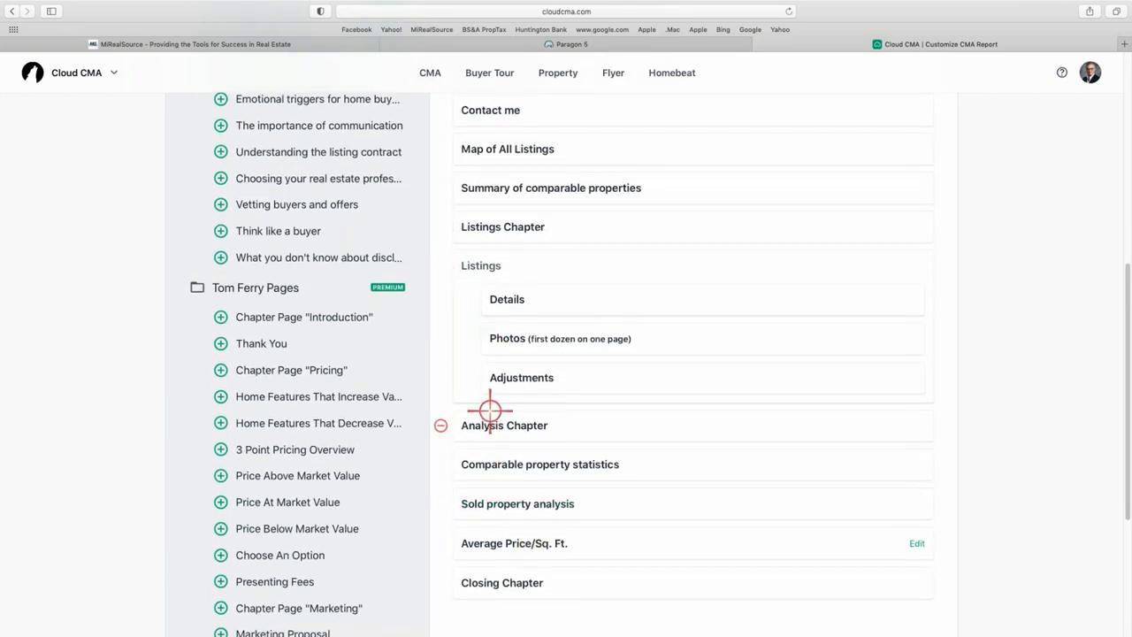
{"action": "left_click", "coordinate": [469, 377]}
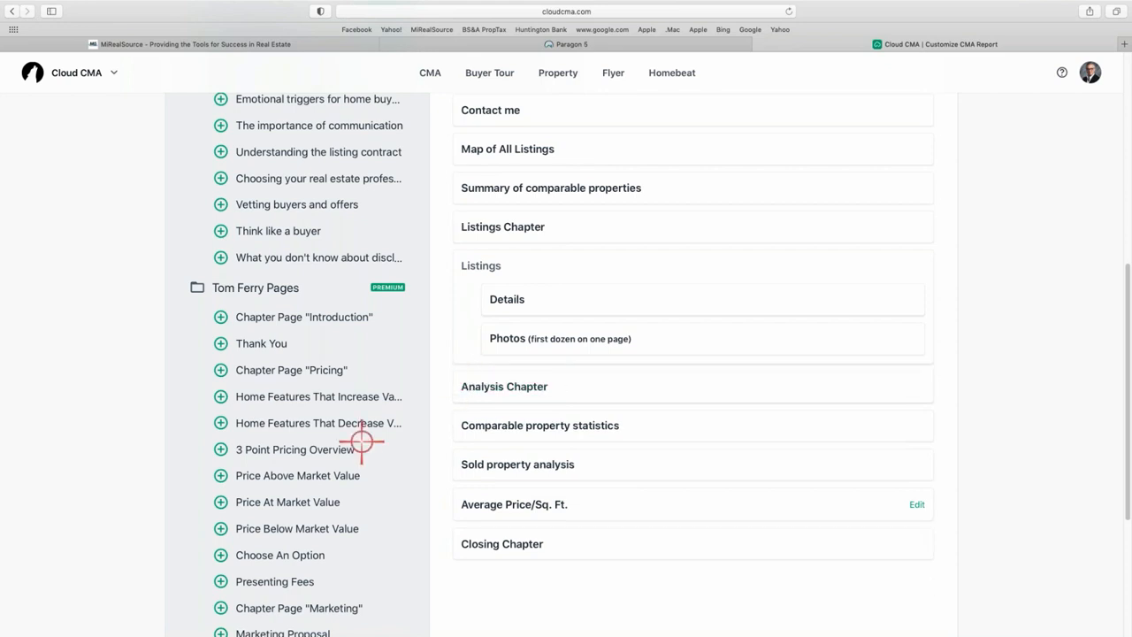
{"action": "scroll", "coordinate": [361, 440], "scroll_direction": "up", "scroll_amount": 4}
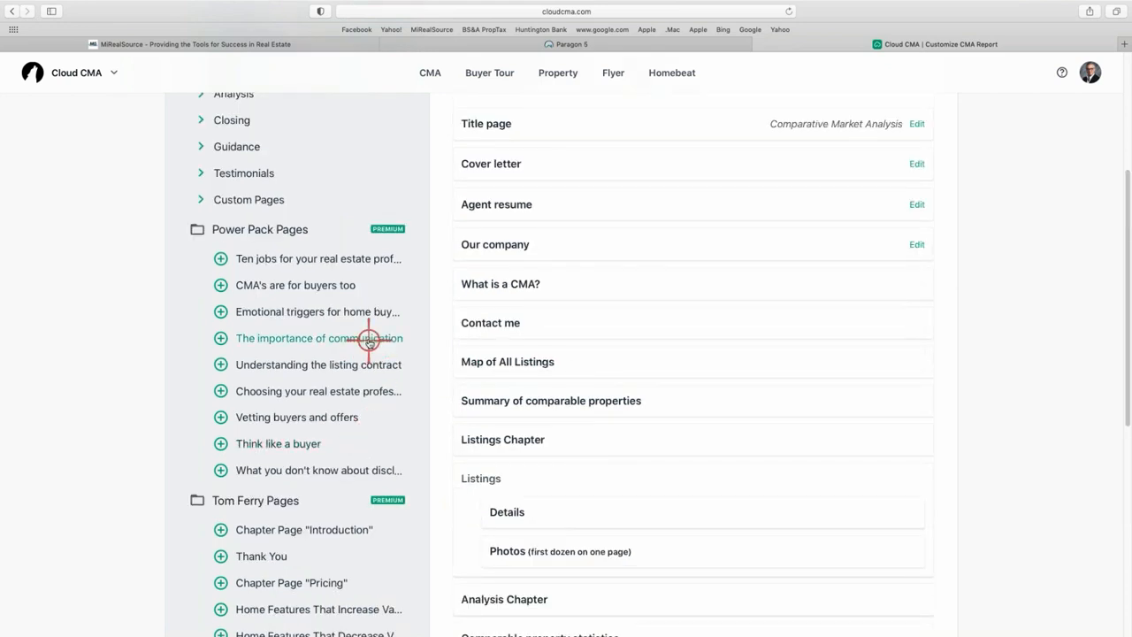
Browse the available Custom, Analysis and Closing pages without adding any.
{"action": "left_click", "coordinate": [203, 199]}
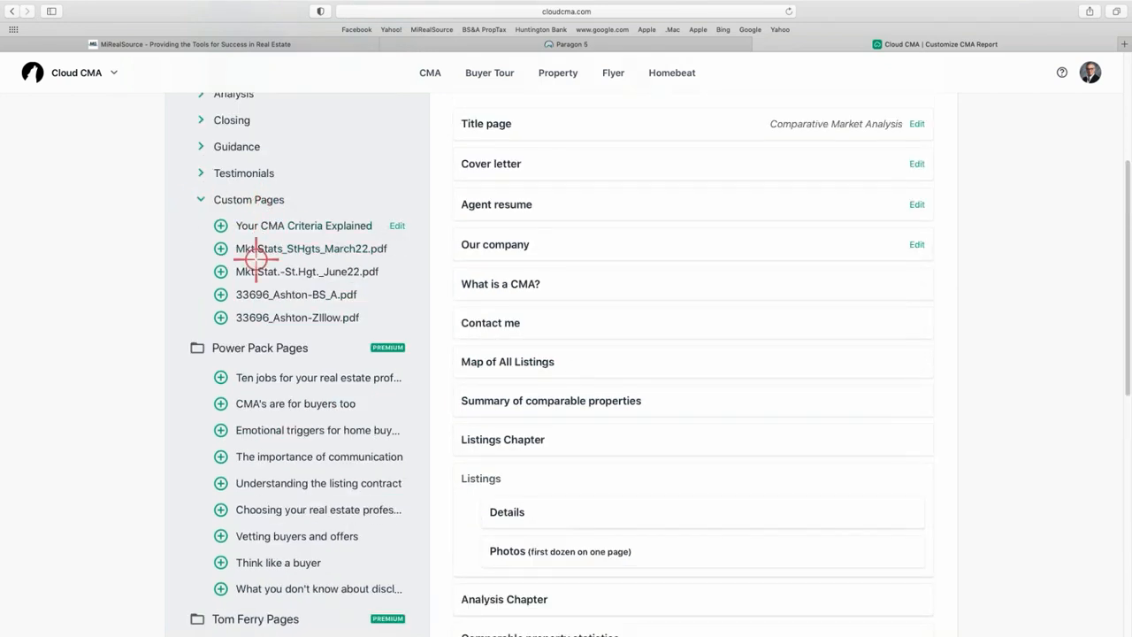
{"action": "left_click", "coordinate": [198, 200]}
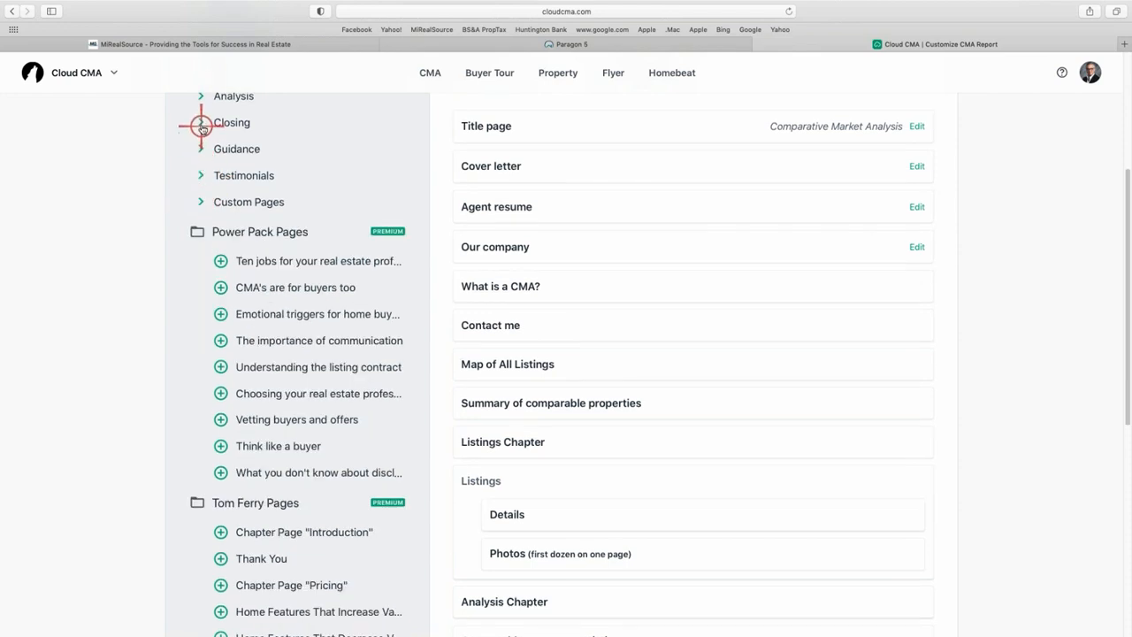
{"action": "scroll", "coordinate": [202, 119], "scroll_direction": "up", "scroll_amount": 1}
{"action": "left_click", "coordinate": [201, 102]}
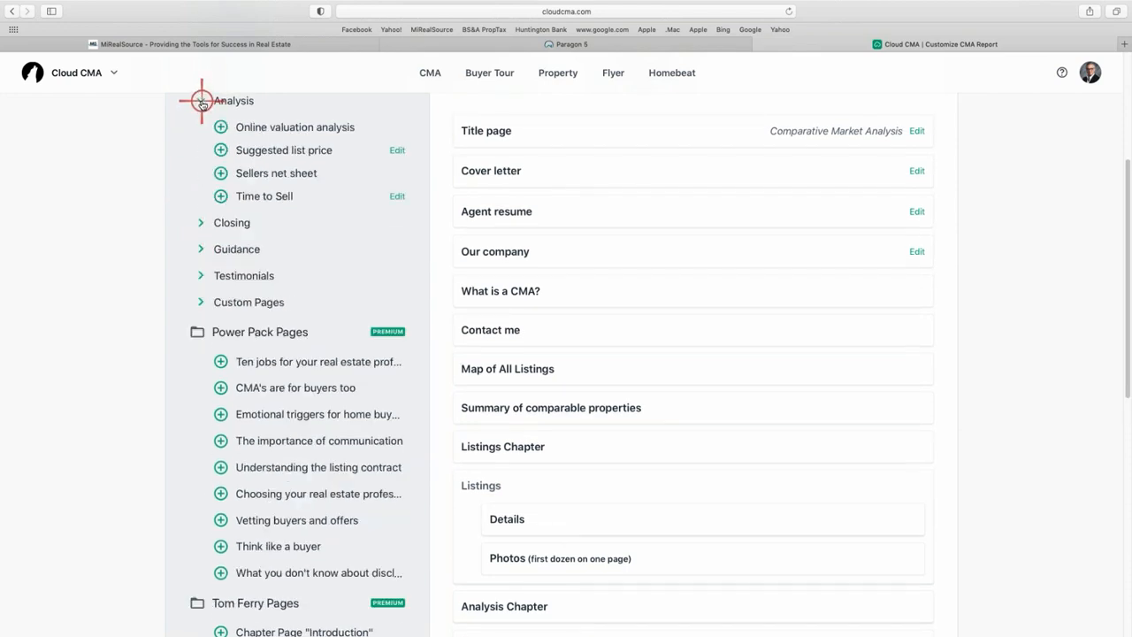
{"action": "left_click", "coordinate": [201, 223]}
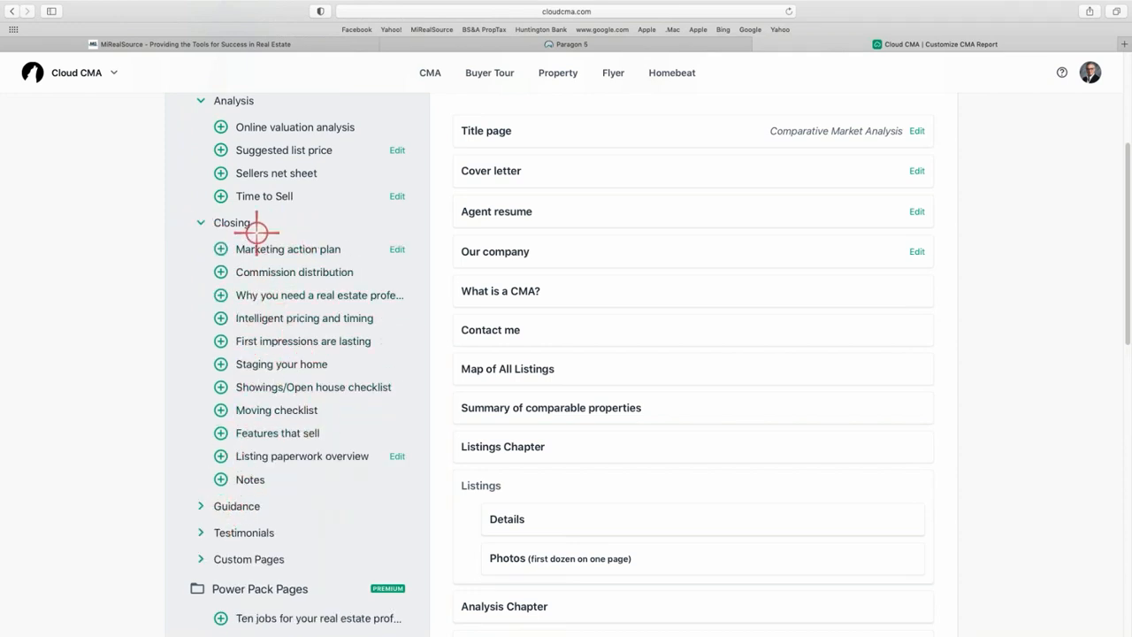
{"action": "left_click", "coordinate": [202, 223]}
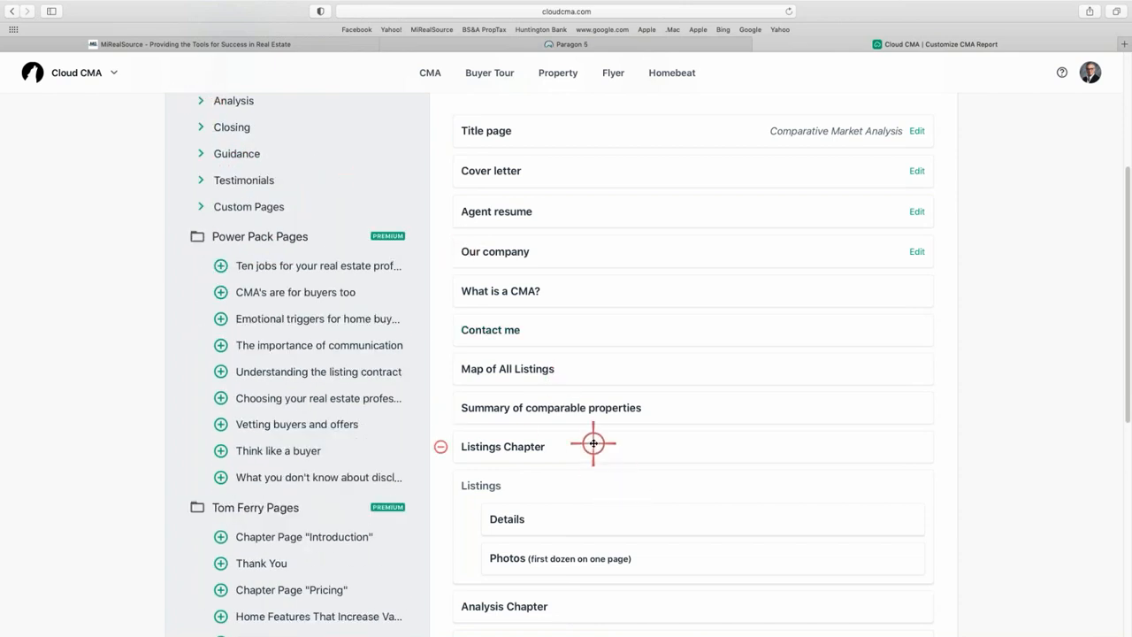
{"action": "scroll", "coordinate": [588, 442], "scroll_direction": "up", "scroll_amount": 3}
{"action": "scroll", "coordinate": [541, 434], "scroll_direction": "down", "scroll_amount": 1}
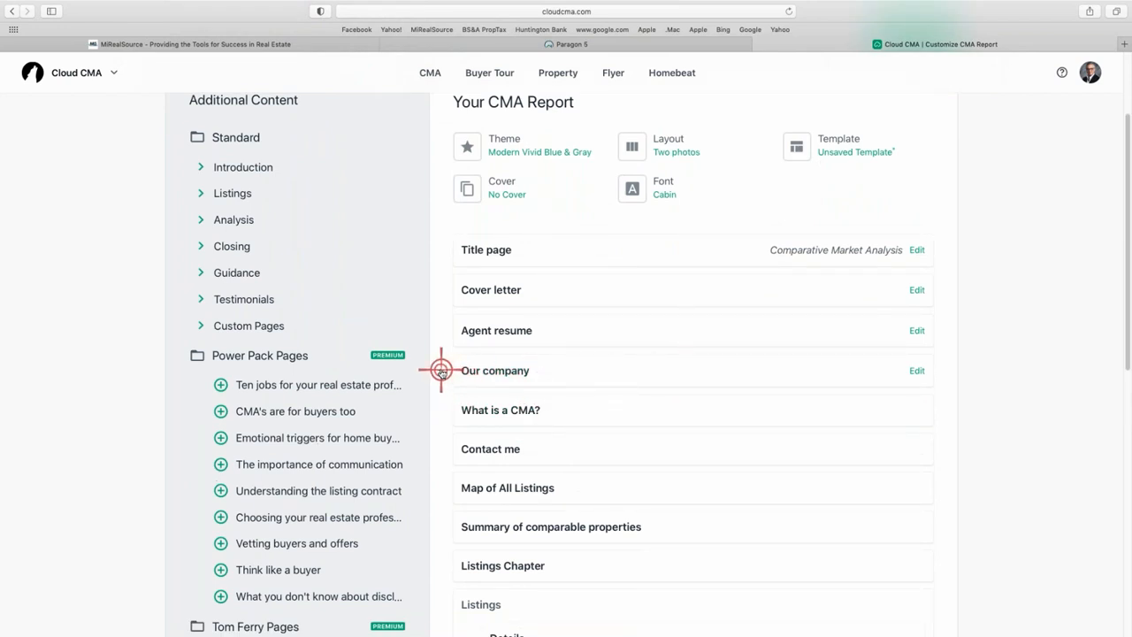
Remove the Our company and Agent resume pages from the report.
{"action": "left_click", "coordinate": [441, 371]}
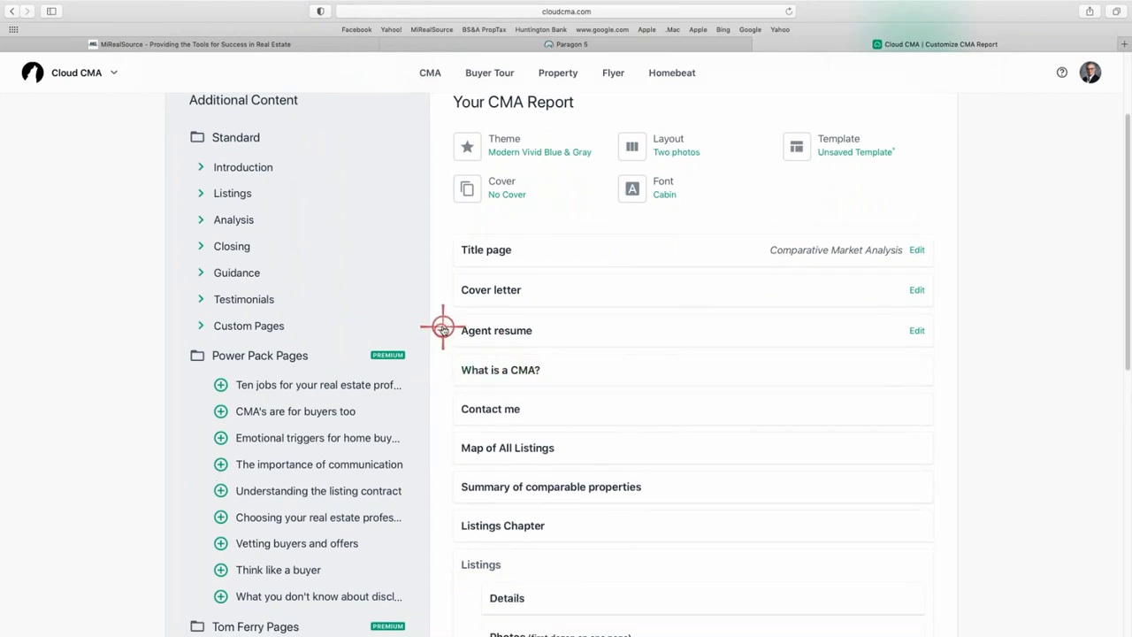
{"action": "left_click", "coordinate": [442, 328]}
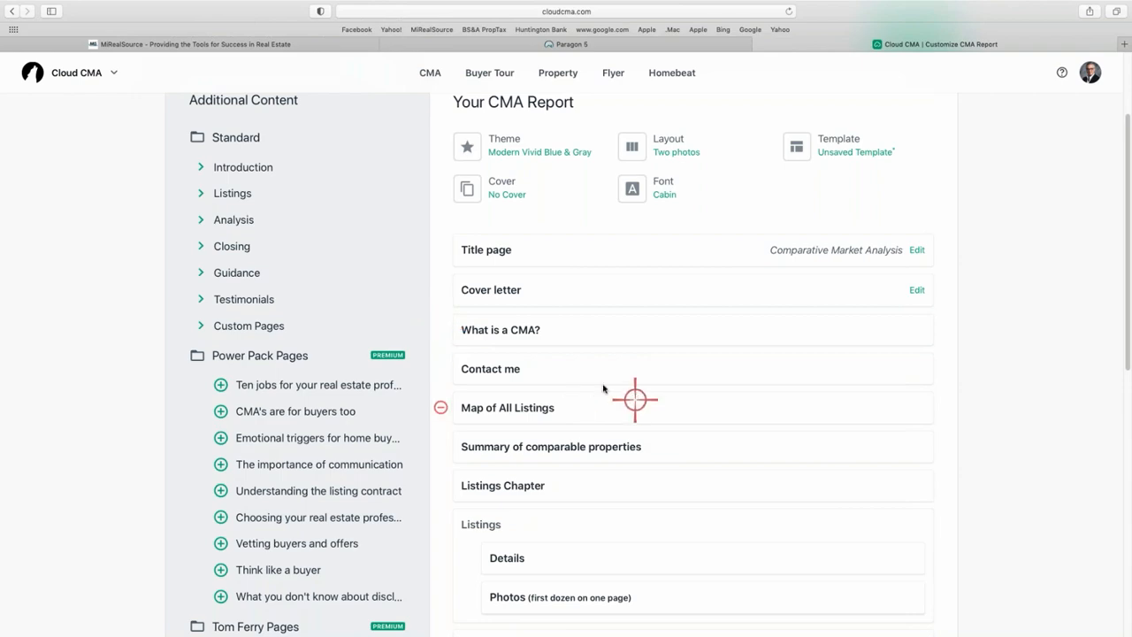
{"action": "scroll", "coordinate": [592, 384], "scroll_direction": "down", "scroll_amount": 5}
{"action": "scroll", "coordinate": [616, 339], "scroll_direction": "up", "scroll_amount": 4}
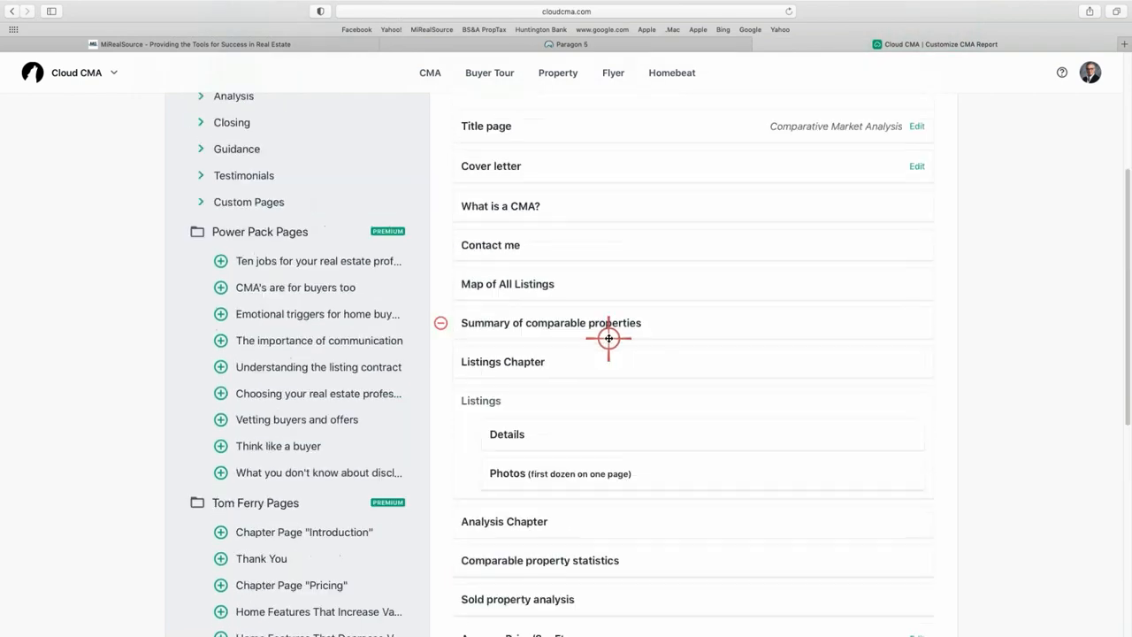
{"action": "scroll", "coordinate": [628, 386], "scroll_direction": "up", "scroll_amount": 2}
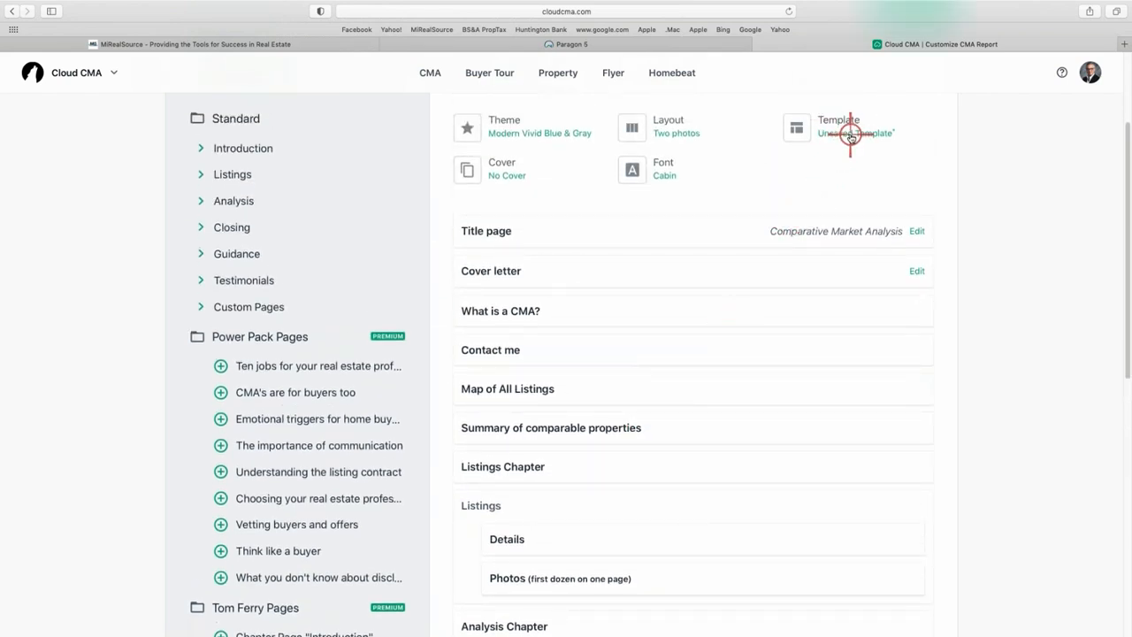
{"action": "left_click", "coordinate": [850, 134]}
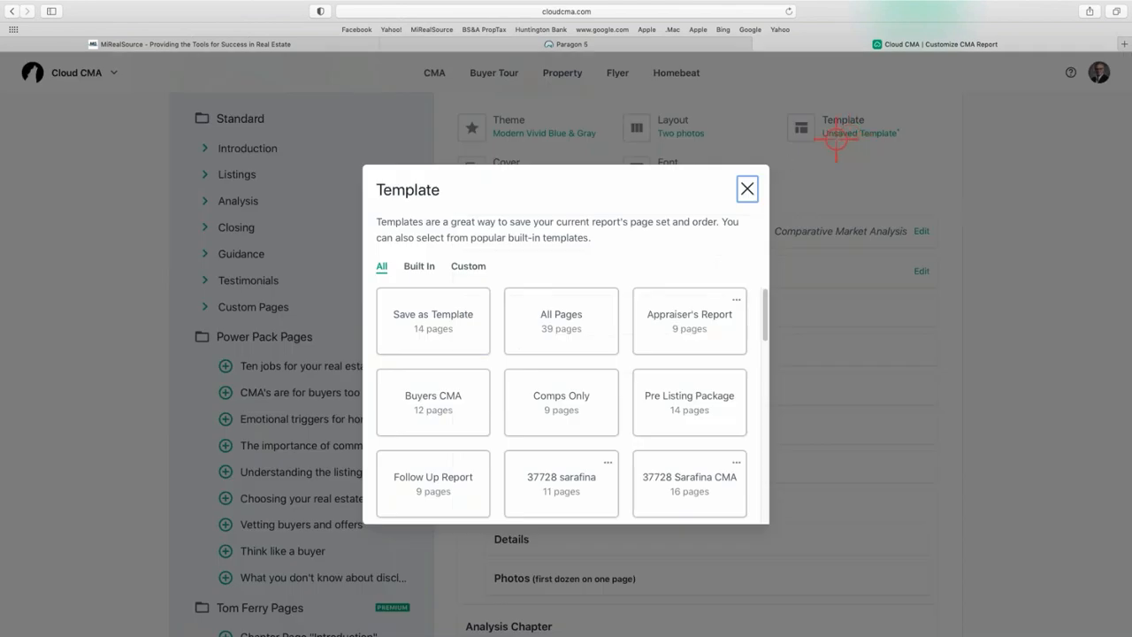
{"action": "left_click", "coordinate": [436, 332]}
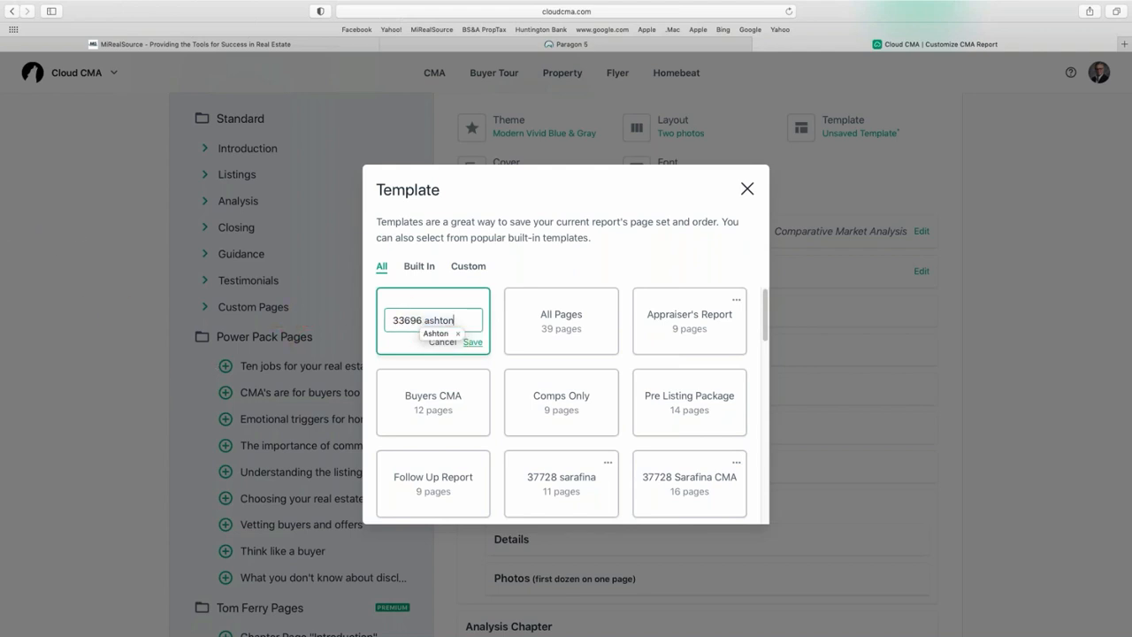
{"action": "left_click", "coordinate": [475, 343]}
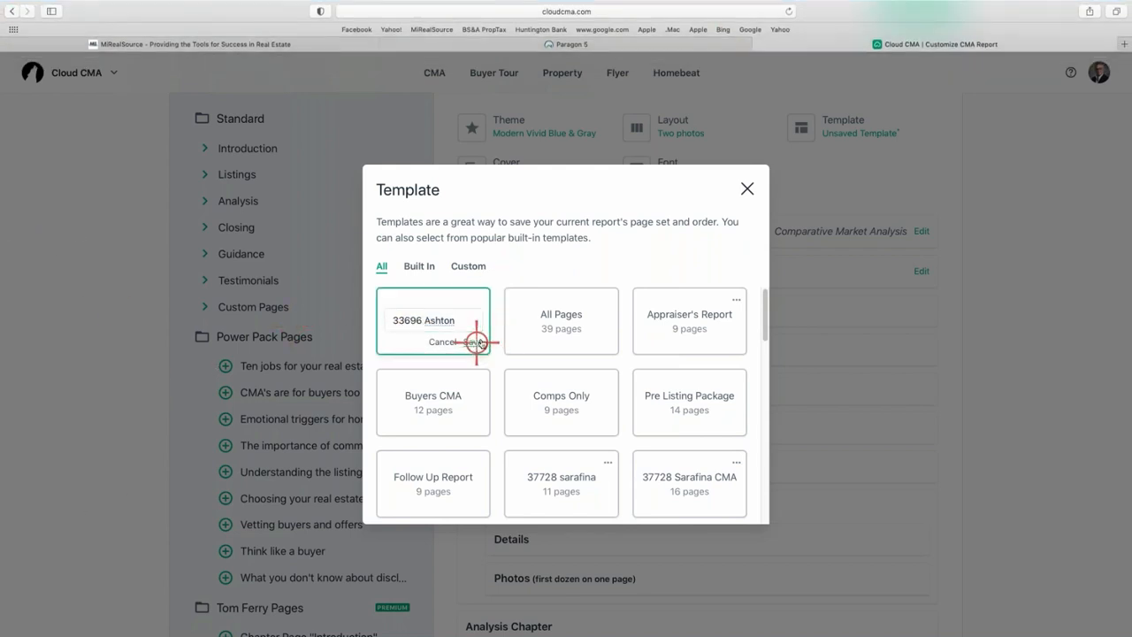
{"action": "left_click", "coordinate": [749, 190]}
{"action": "scroll", "coordinate": [796, 265], "scroll_direction": "up", "scroll_amount": 3}
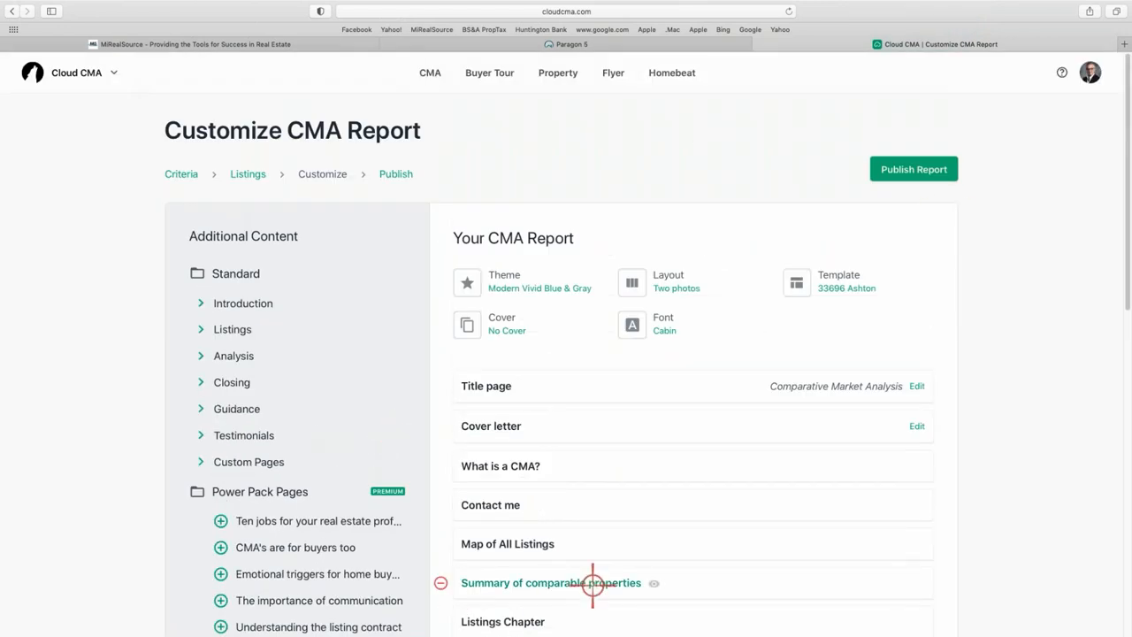
Review the finished page list and publish the CMA report.
{"action": "scroll", "coordinate": [616, 474], "scroll_direction": "down", "scroll_amount": 3}
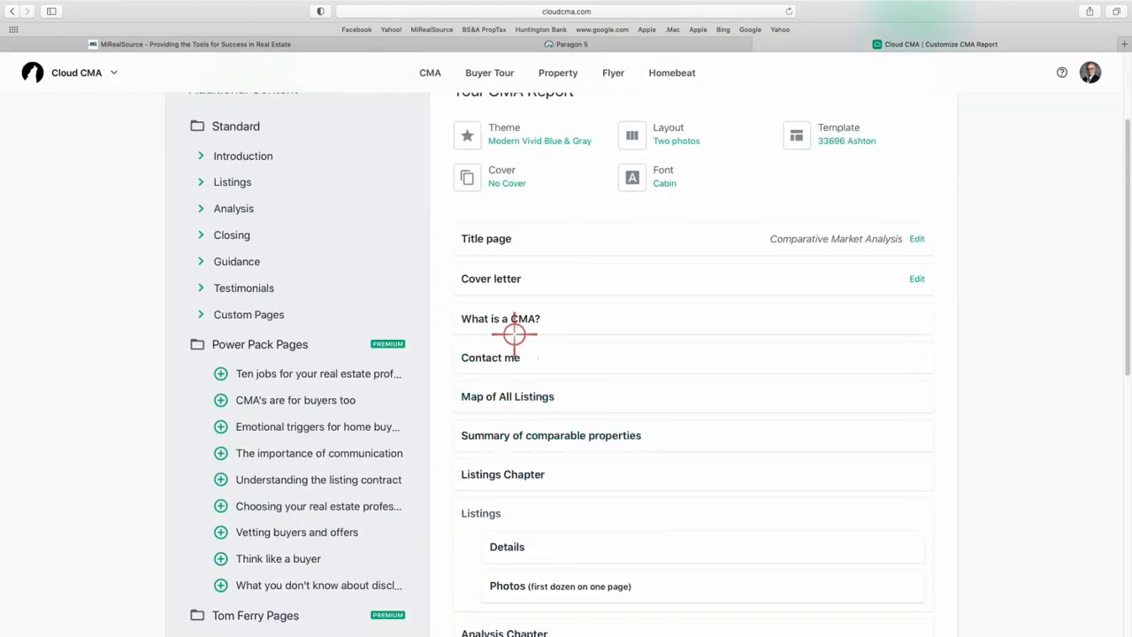
{"action": "scroll", "coordinate": [544, 448], "scroll_direction": "down", "scroll_amount": 1}
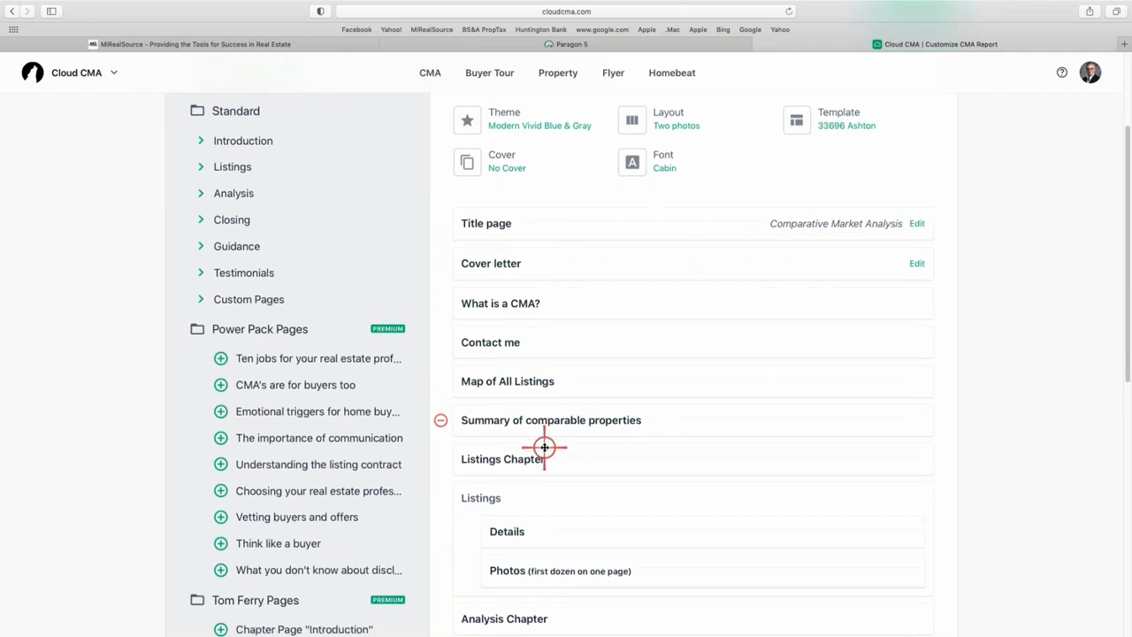
{"action": "scroll", "coordinate": [544, 447], "scroll_direction": "down", "scroll_amount": 1}
{"action": "scroll", "coordinate": [548, 439], "scroll_direction": "down", "scroll_amount": 2}
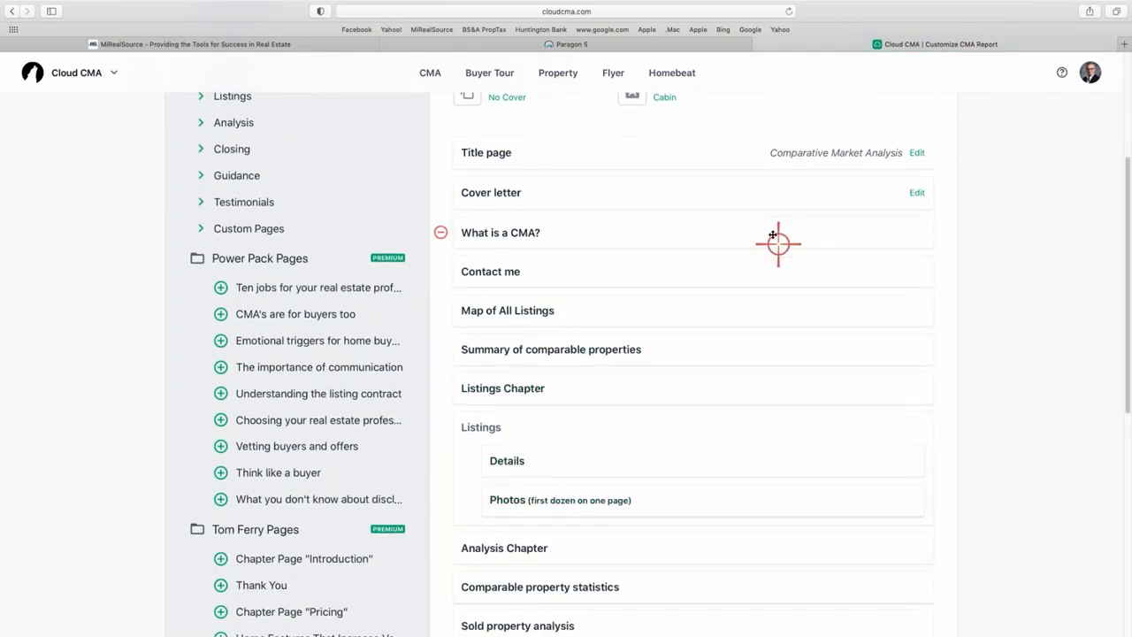
{"action": "scroll", "coordinate": [834, 121], "scroll_direction": "up", "scroll_amount": 5}
{"action": "scroll", "coordinate": [913, 249], "scroll_direction": "up", "scroll_amount": 2}
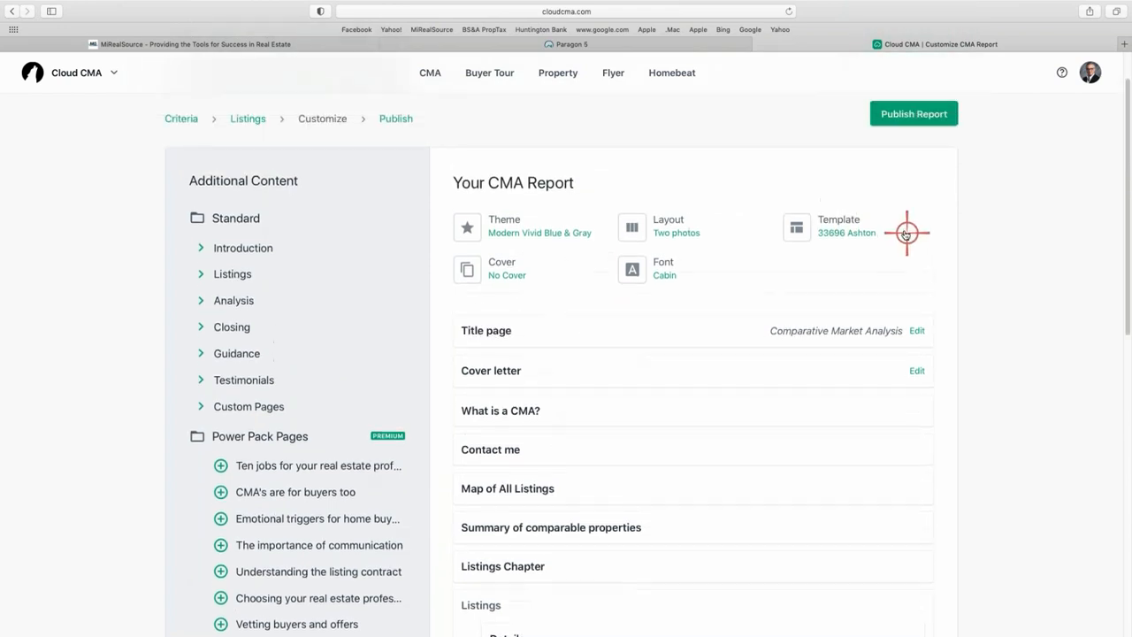
{"action": "left_click", "coordinate": [912, 115]}
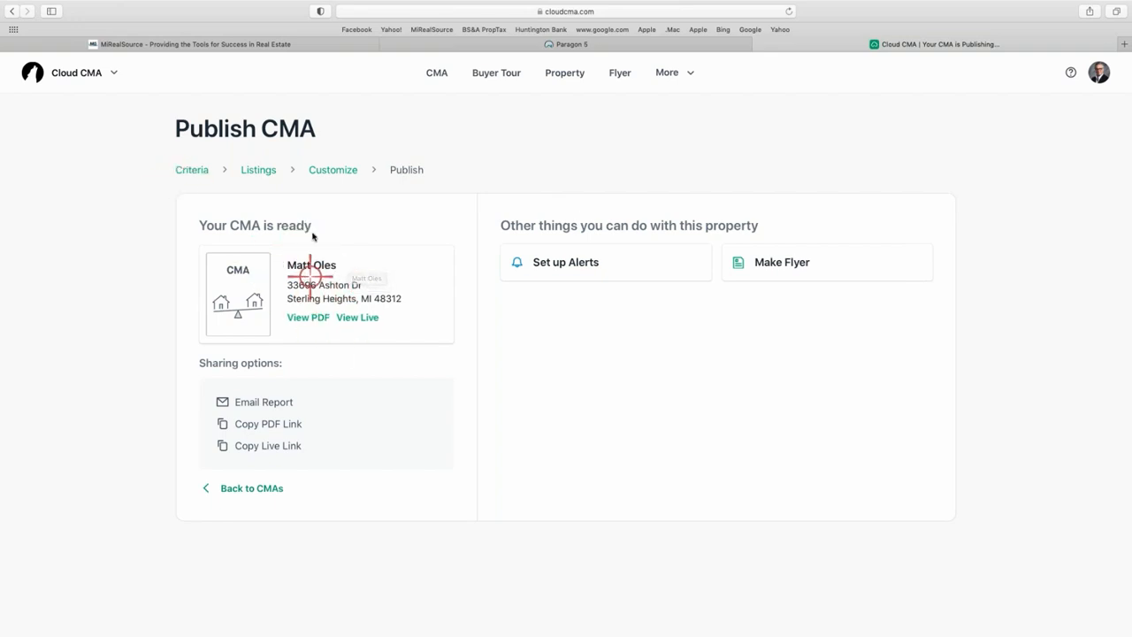
{"action": "left_click", "coordinate": [308, 317]}
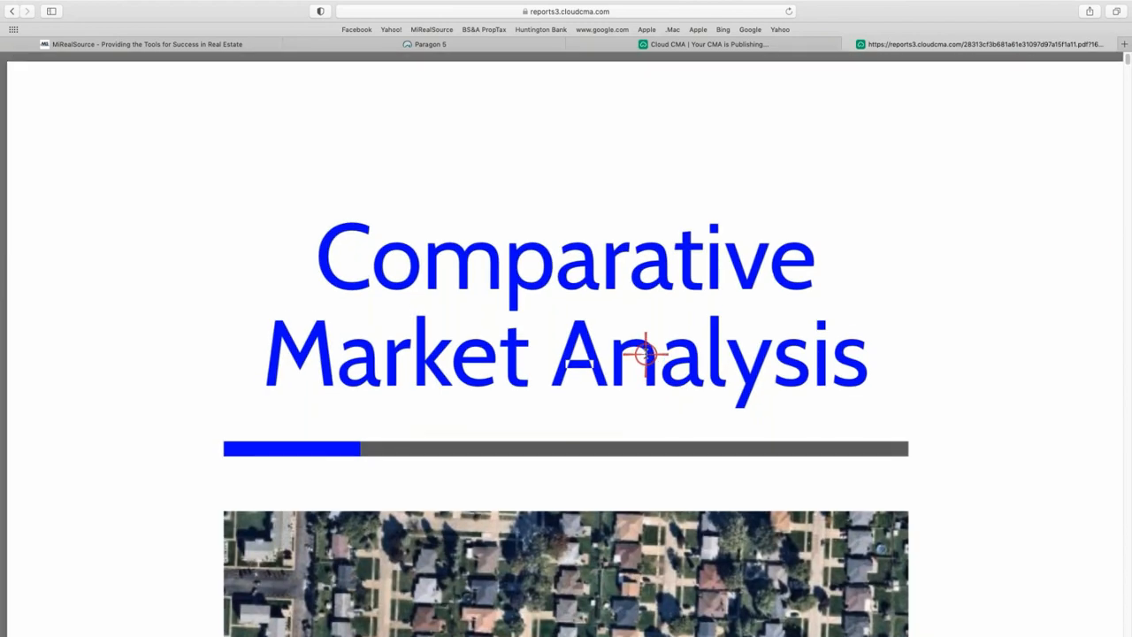
{"action": "scroll", "coordinate": [645, 353], "scroll_direction": "down", "scroll_amount": 7}
{"action": "scroll", "coordinate": [652, 354], "scroll_direction": "up", "scroll_amount": 7}
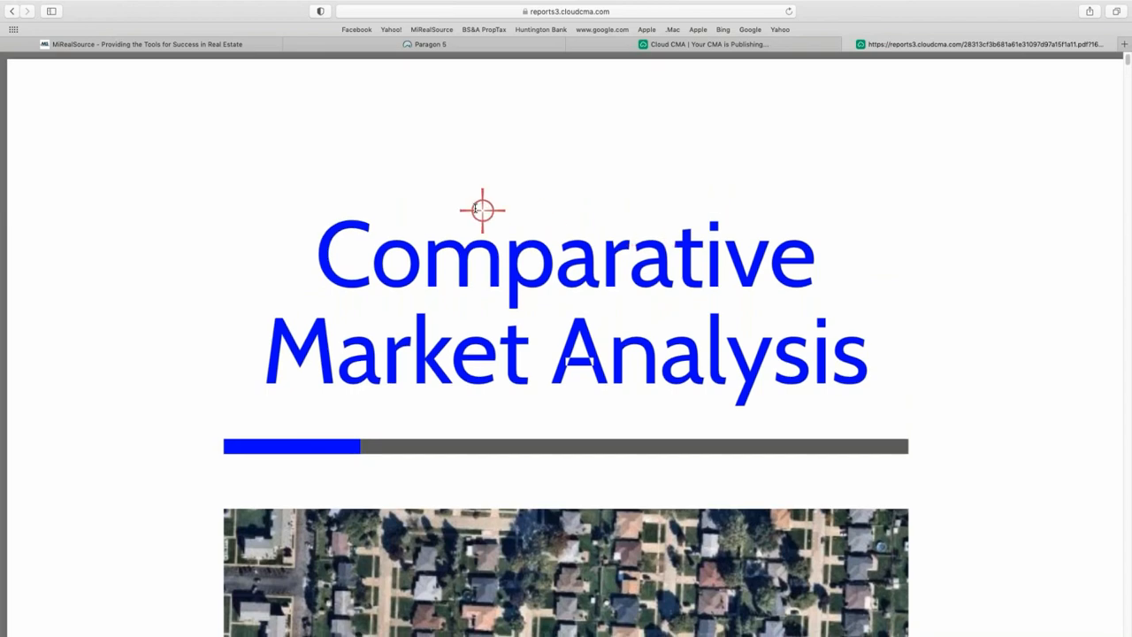
{"action": "scroll", "coordinate": [491, 268], "scroll_direction": "down", "scroll_amount": 7}
{"action": "scroll", "coordinate": [495, 271], "scroll_direction": "up", "scroll_amount": 6}
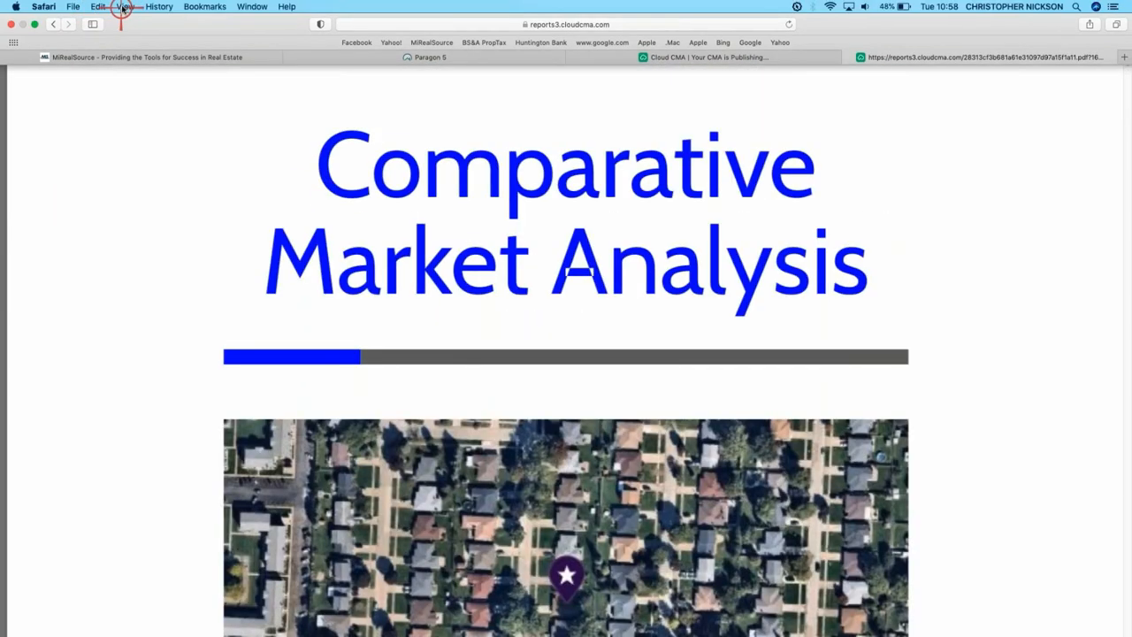
{"action": "left_click", "coordinate": [123, 9]}
{"action": "scroll", "coordinate": [606, 257], "scroll_direction": "down", "scroll_amount": 9}
{"action": "scroll", "coordinate": [602, 257], "scroll_direction": "up", "scroll_amount": 10}
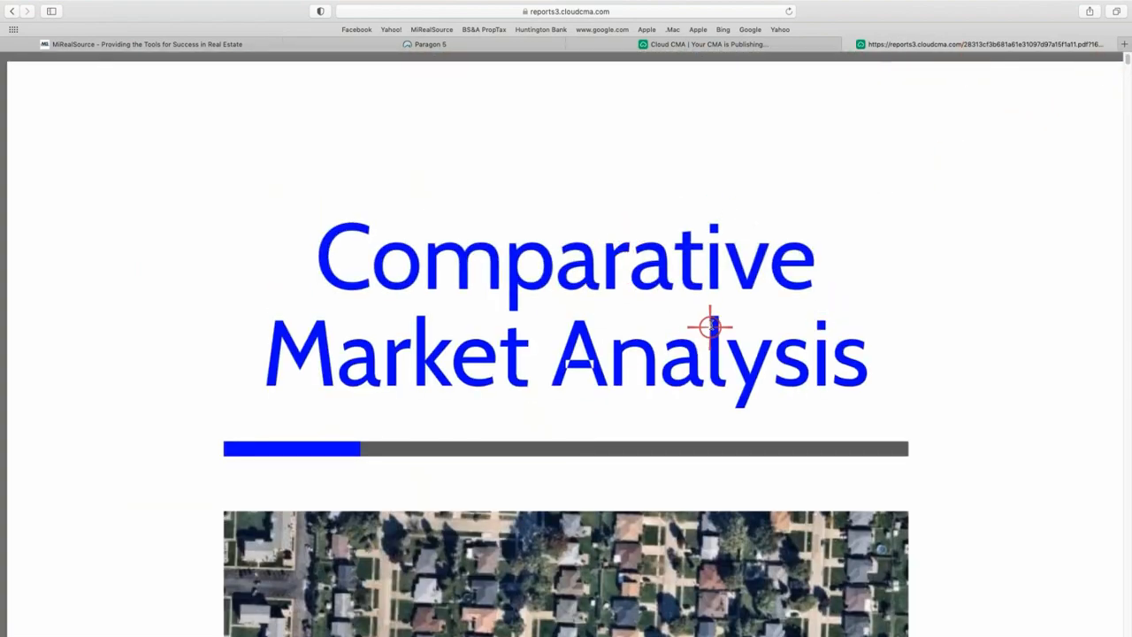
{"action": "scroll", "coordinate": [710, 327], "scroll_direction": "down", "scroll_amount": 20}
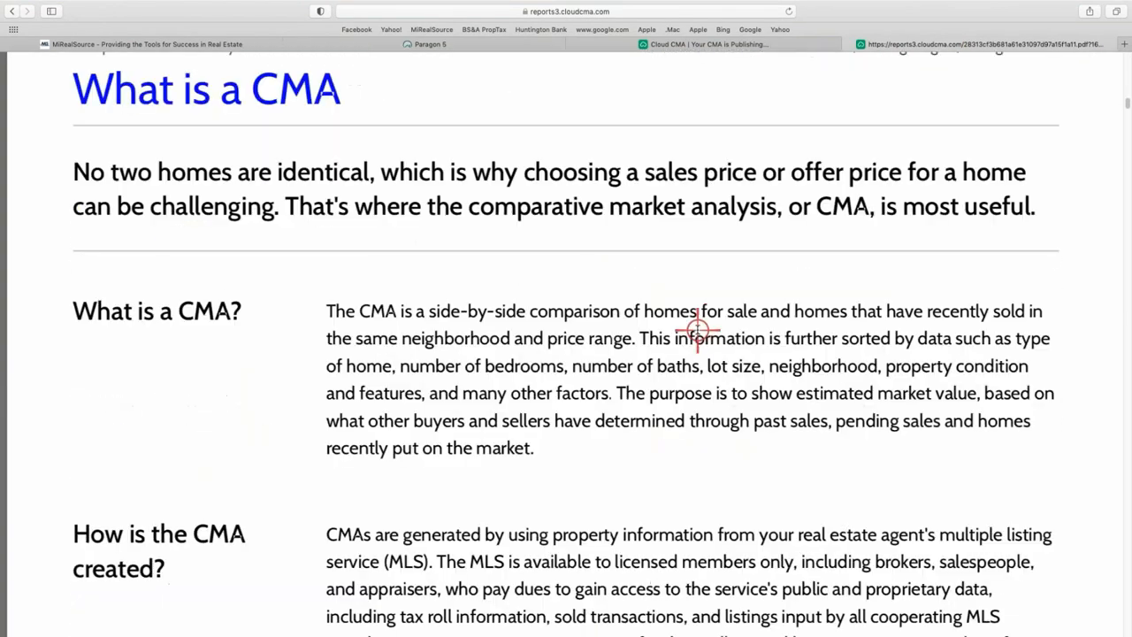
{"action": "scroll", "coordinate": [697, 329], "scroll_direction": "down", "scroll_amount": 20}
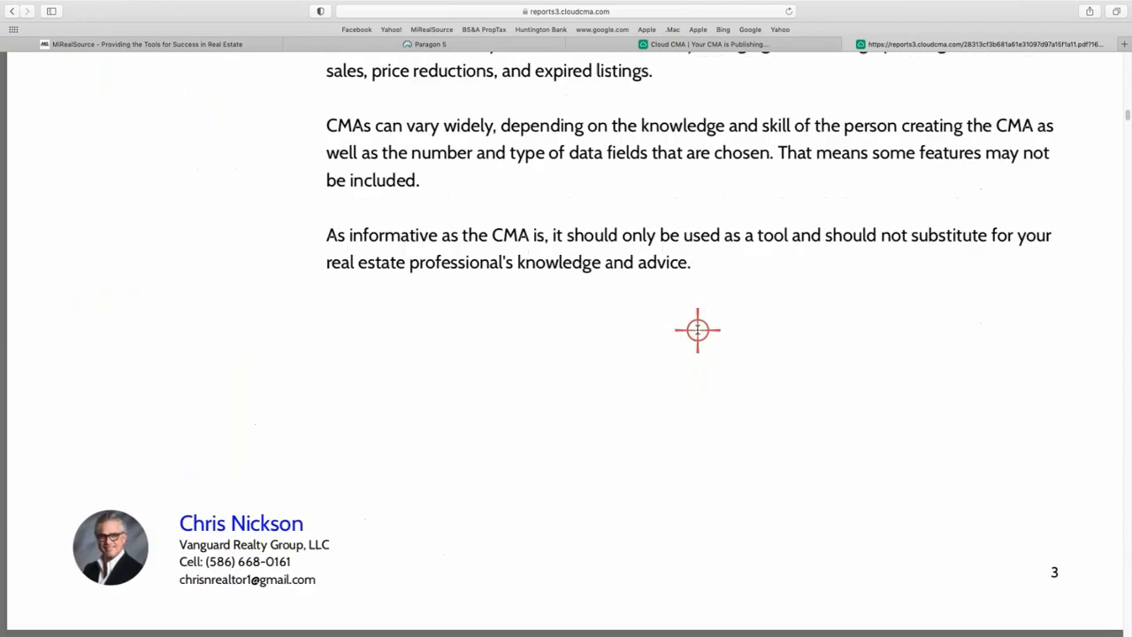
{"action": "scroll", "coordinate": [697, 330], "scroll_direction": "down", "scroll_amount": 20}
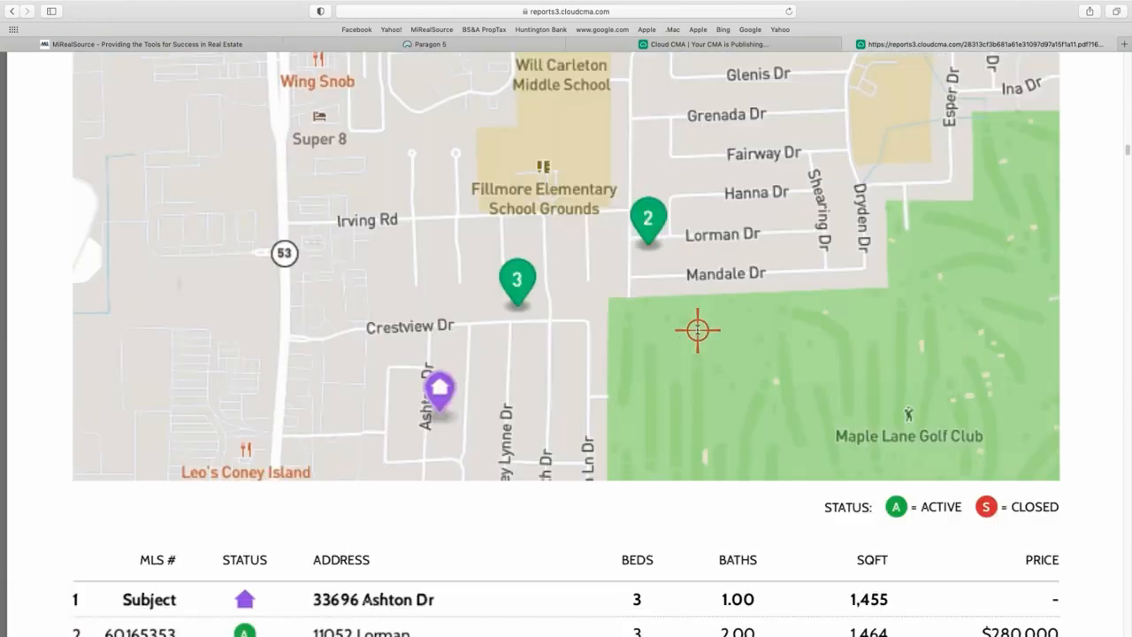
{"action": "scroll", "coordinate": [697, 330], "scroll_direction": "down", "scroll_amount": 20}
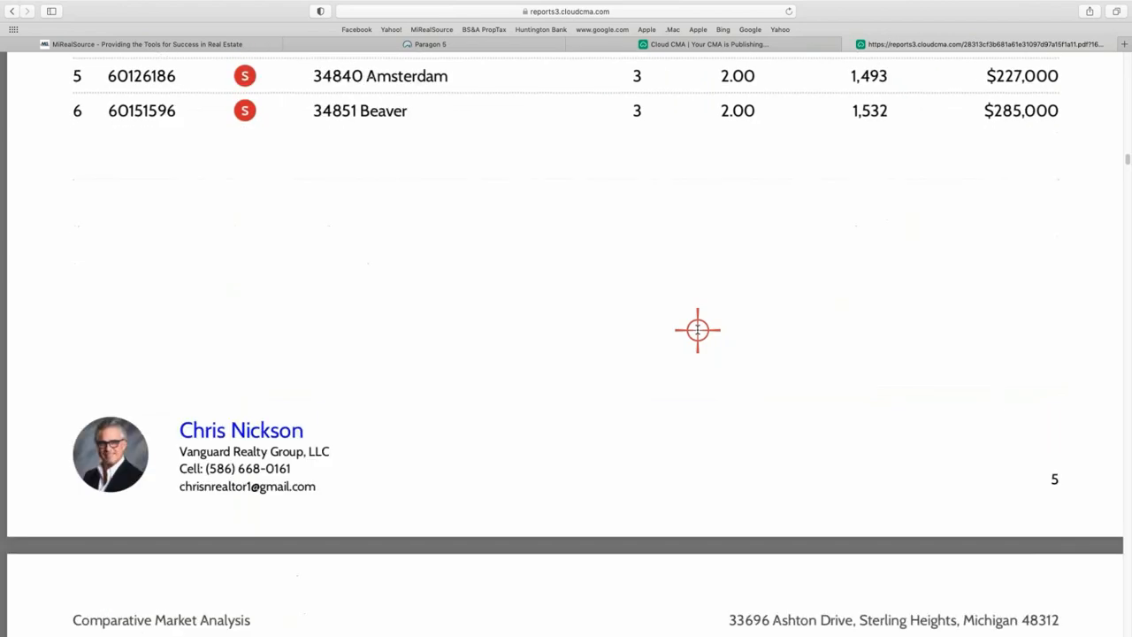
{"action": "scroll", "coordinate": [698, 330], "scroll_direction": "down", "scroll_amount": 15}
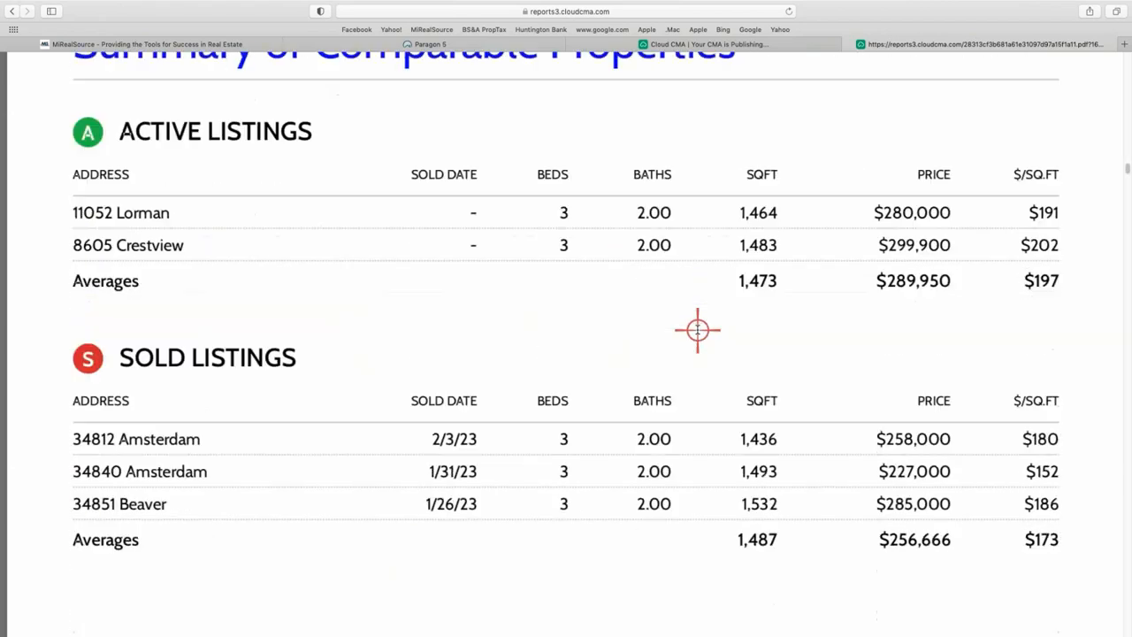
{"action": "scroll", "coordinate": [697, 330], "scroll_direction": "down", "scroll_amount": 15}
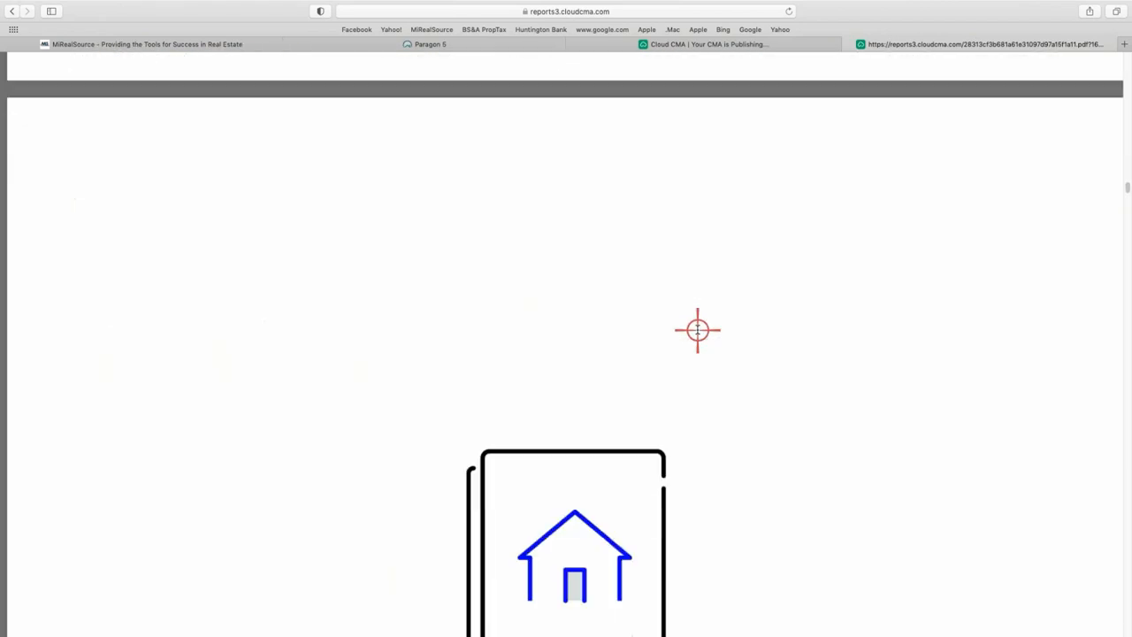
{"action": "scroll", "coordinate": [697, 329], "scroll_direction": "up", "scroll_amount": 5}
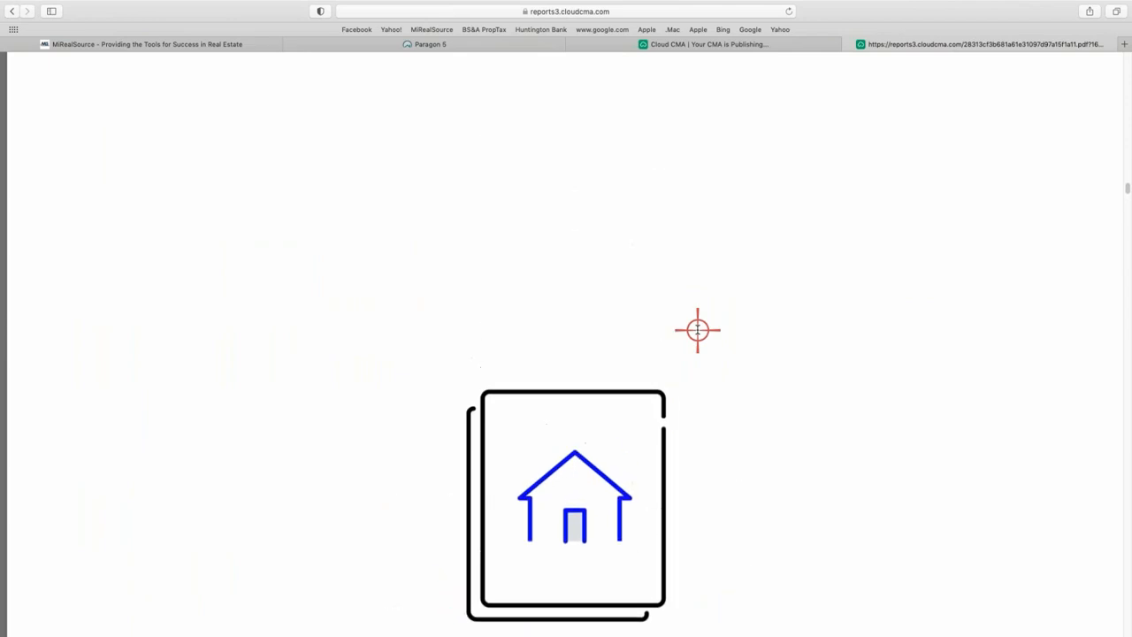
{"action": "scroll", "coordinate": [698, 330], "scroll_direction": "down", "scroll_amount": 6}
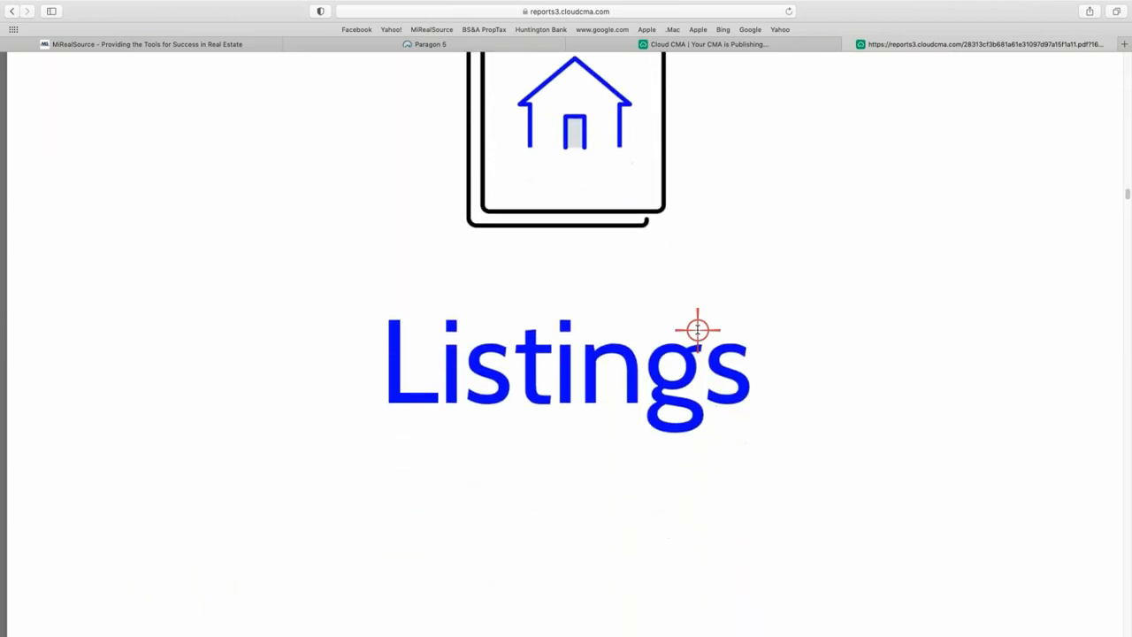
{"action": "scroll", "coordinate": [697, 330], "scroll_direction": "down", "scroll_amount": 5}
{"action": "scroll", "coordinate": [698, 330], "scroll_direction": "up", "scroll_amount": 2}
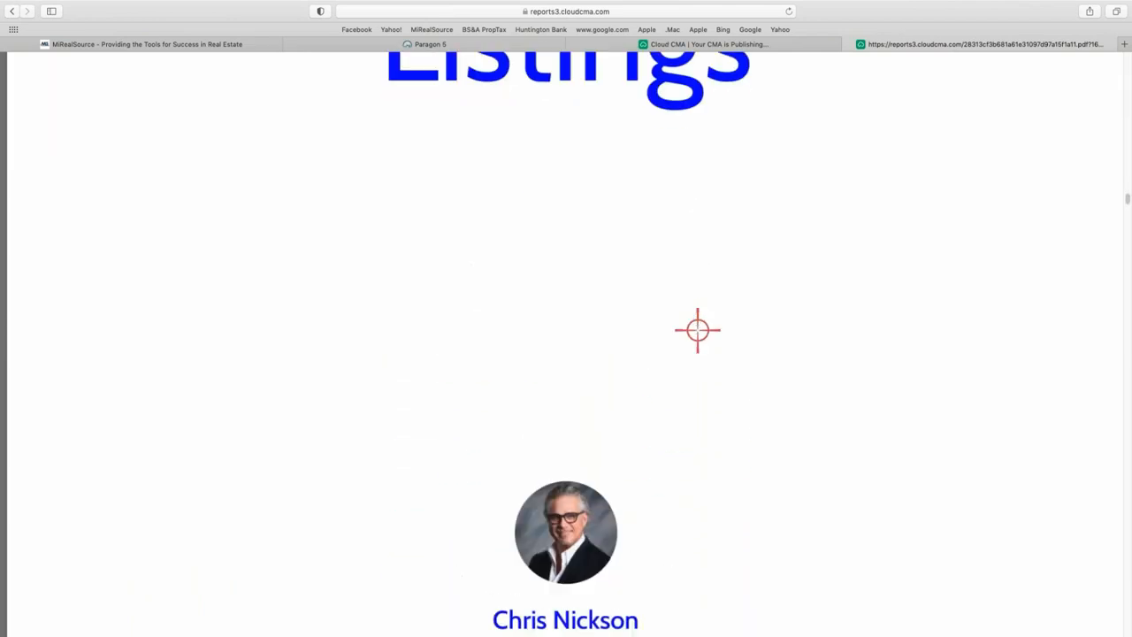
{"action": "scroll", "coordinate": [694, 344], "scroll_direction": "down", "scroll_amount": 2}
{"action": "scroll", "coordinate": [694, 344], "scroll_direction": "up", "scroll_amount": 3}
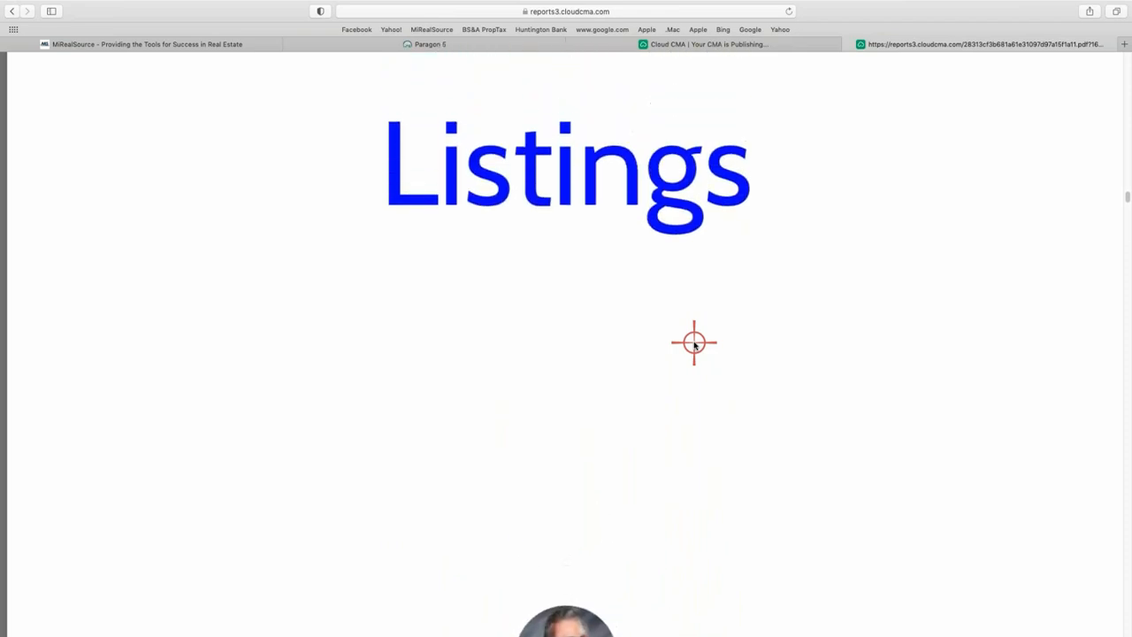
{"action": "scroll", "coordinate": [694, 343], "scroll_direction": "down", "scroll_amount": 3}
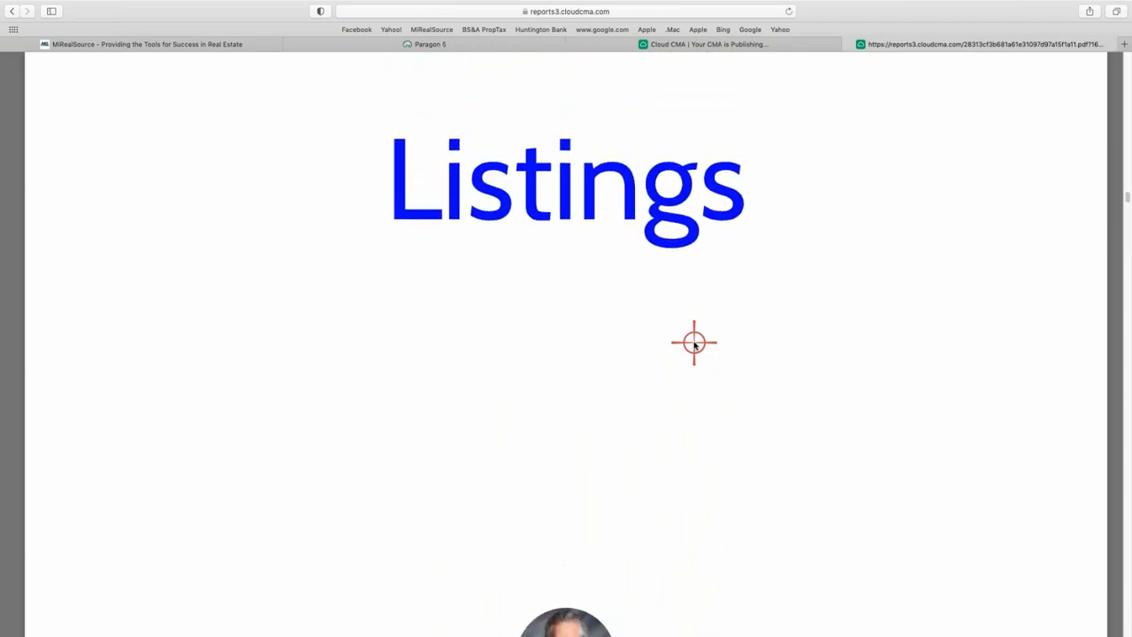
{"action": "scroll", "coordinate": [694, 344], "scroll_direction": "down", "scroll_amount": 3}
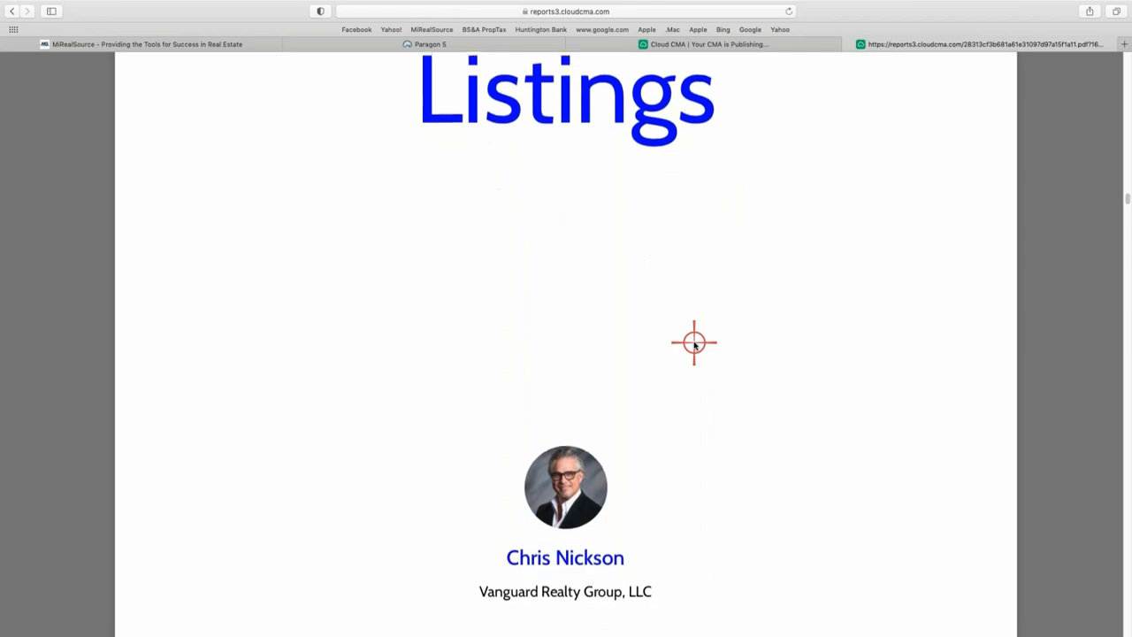
{"action": "scroll", "coordinate": [694, 344], "scroll_direction": "up", "scroll_amount": 4}
{"action": "scroll", "coordinate": [694, 344], "scroll_direction": "up", "scroll_amount": 10}
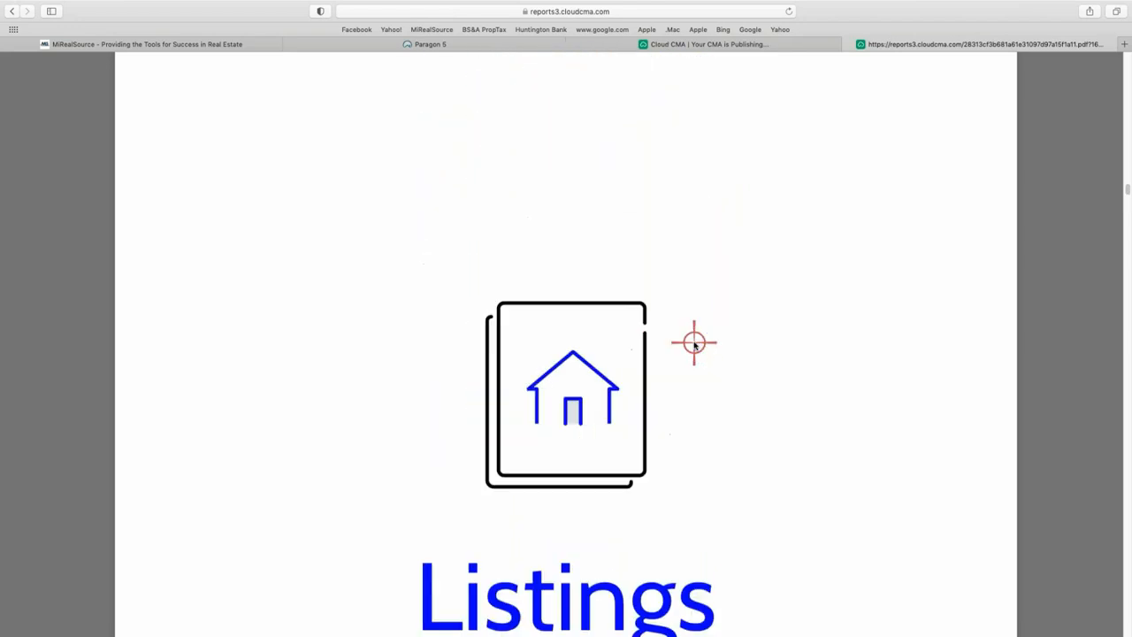
{"action": "scroll", "coordinate": [694, 344], "scroll_direction": "up", "scroll_amount": 20}
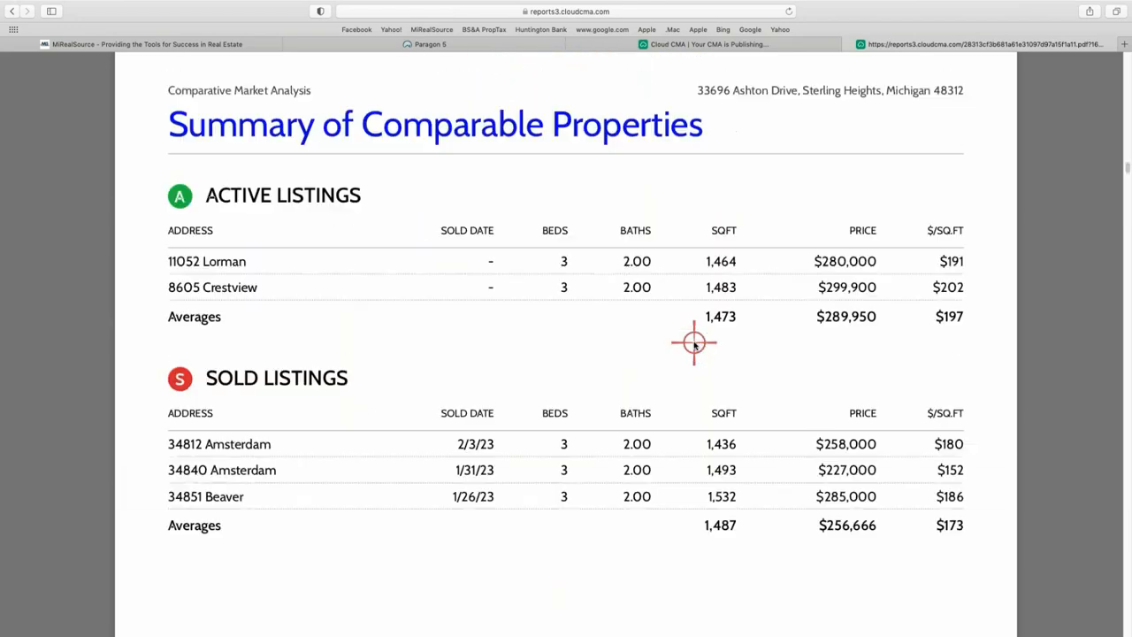
{"action": "scroll", "coordinate": [694, 344], "scroll_direction": "up", "scroll_amount": 15}
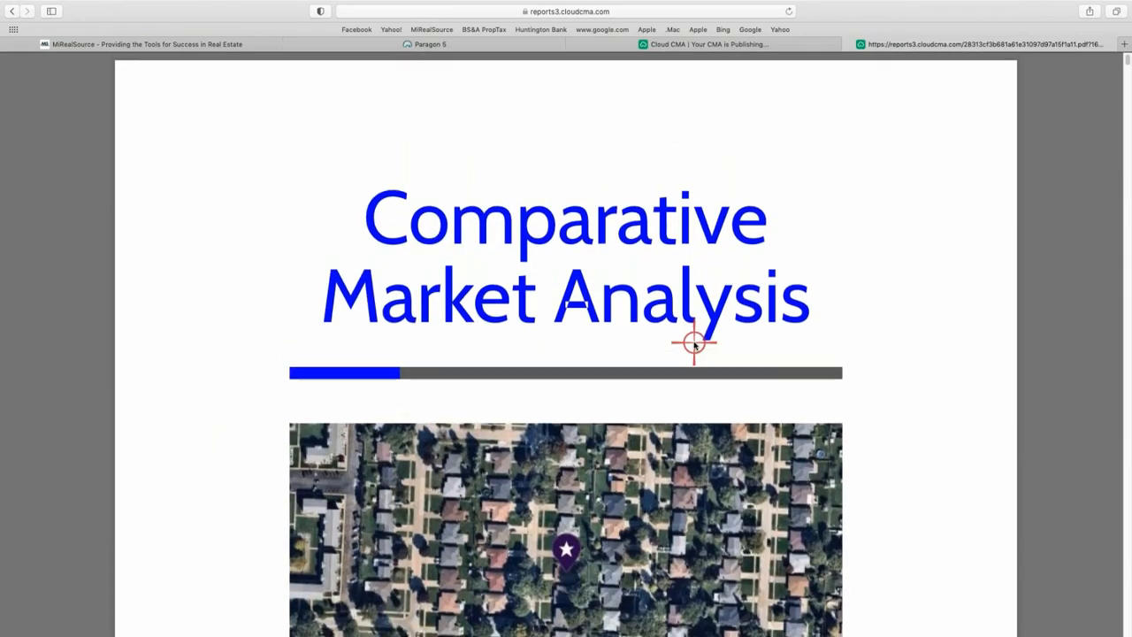
{"action": "key", "text": "super+minus"}
{"action": "key", "text": "super+minus"}
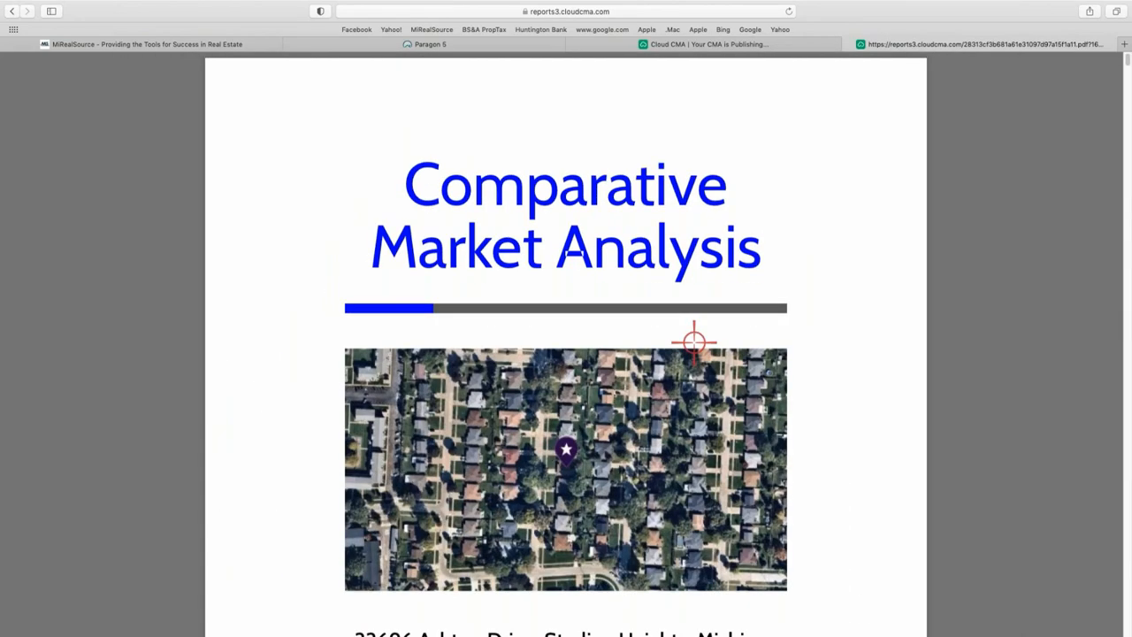
{"action": "scroll", "coordinate": [694, 344], "scroll_direction": "down", "scroll_amount": 8}
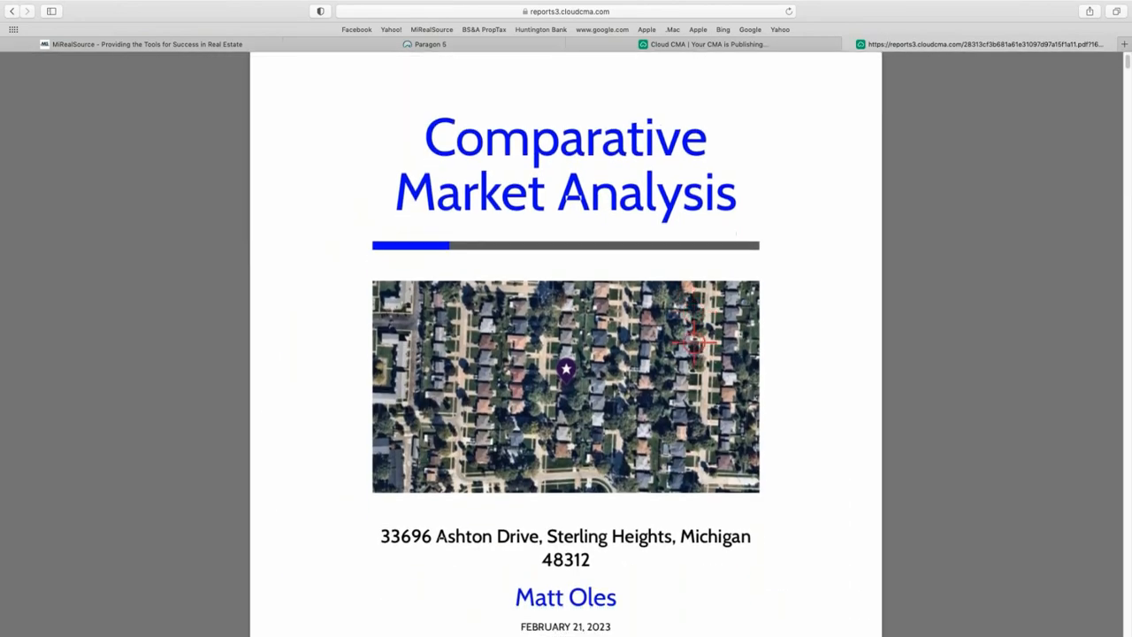
{"action": "scroll", "coordinate": [694, 343], "scroll_direction": "down", "scroll_amount": 20}
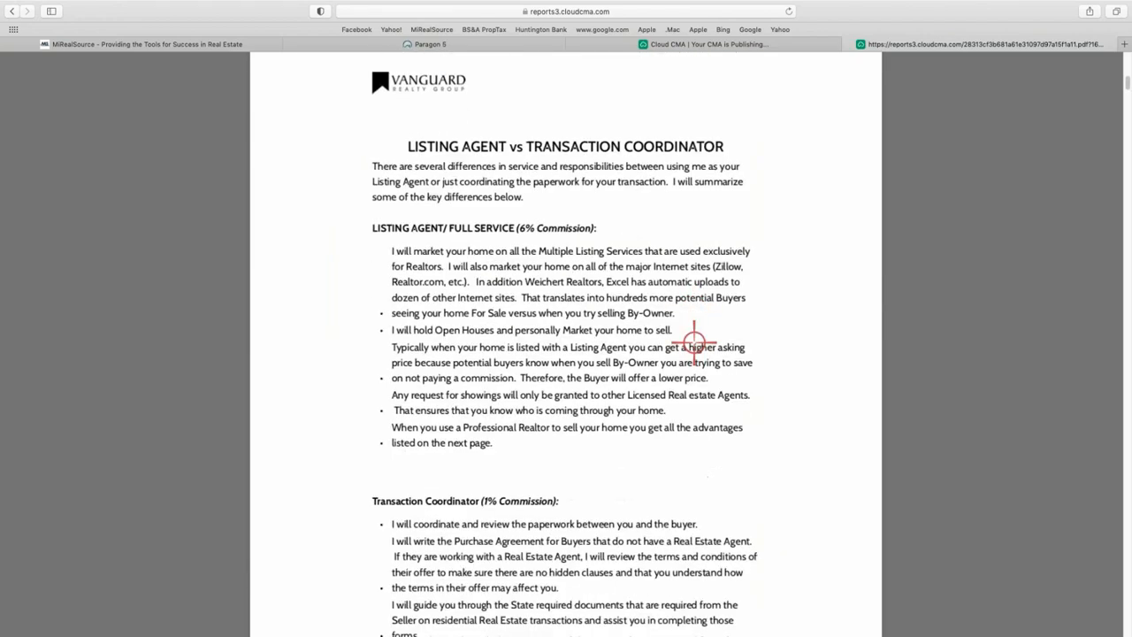
{"action": "scroll", "coordinate": [694, 343], "scroll_direction": "down", "scroll_amount": 20}
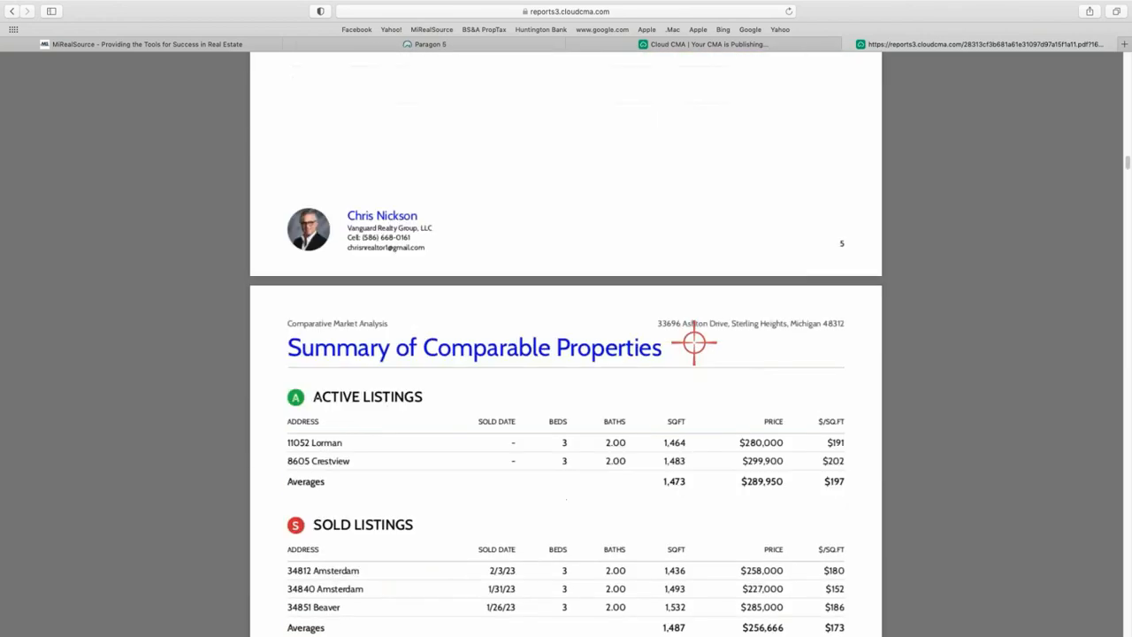
{"action": "scroll", "coordinate": [694, 342], "scroll_direction": "down", "scroll_amount": 10}
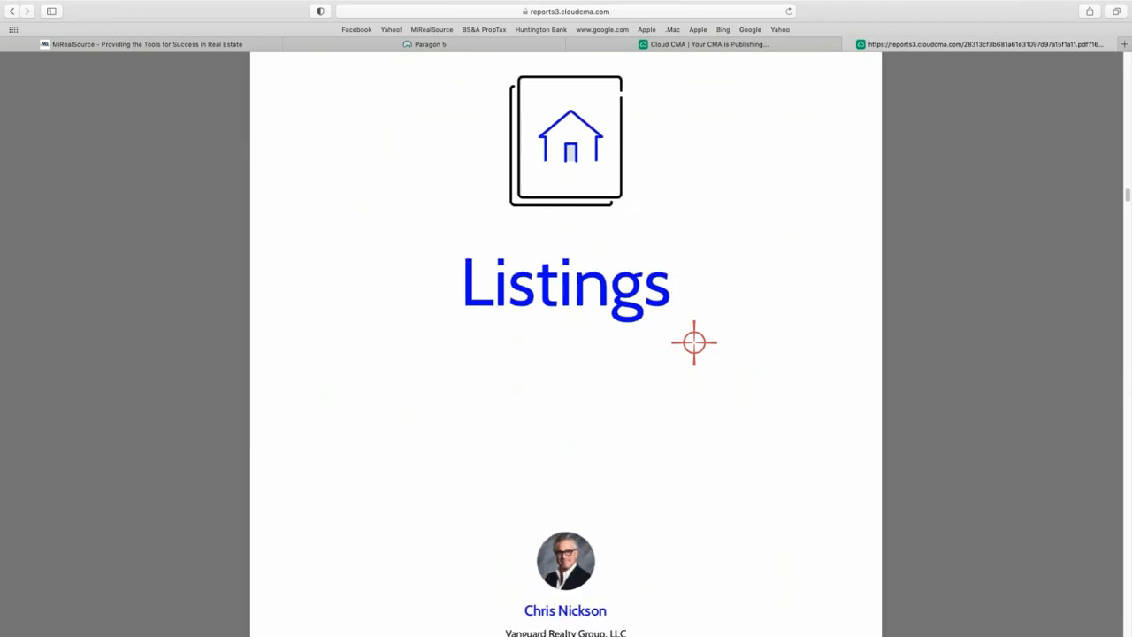
{"action": "scroll", "coordinate": [729, 161], "scroll_direction": "up", "scroll_amount": 3}
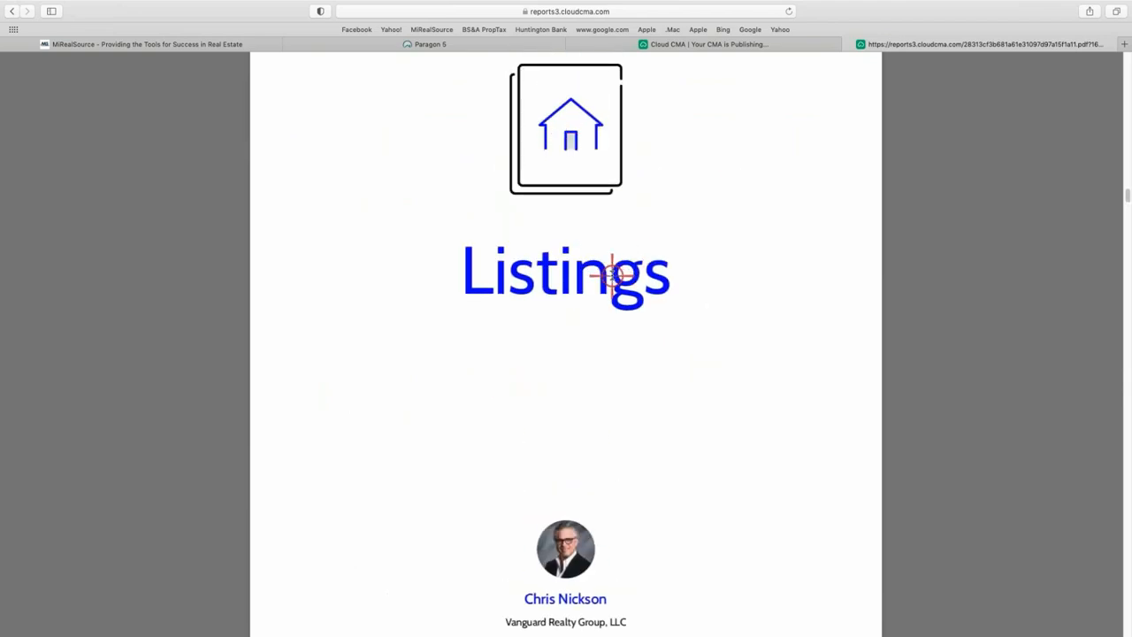
{"action": "scroll", "coordinate": [610, 274], "scroll_direction": "down", "scroll_amount": 10}
{"action": "scroll", "coordinate": [611, 275], "scroll_direction": "down", "scroll_amount": 1}
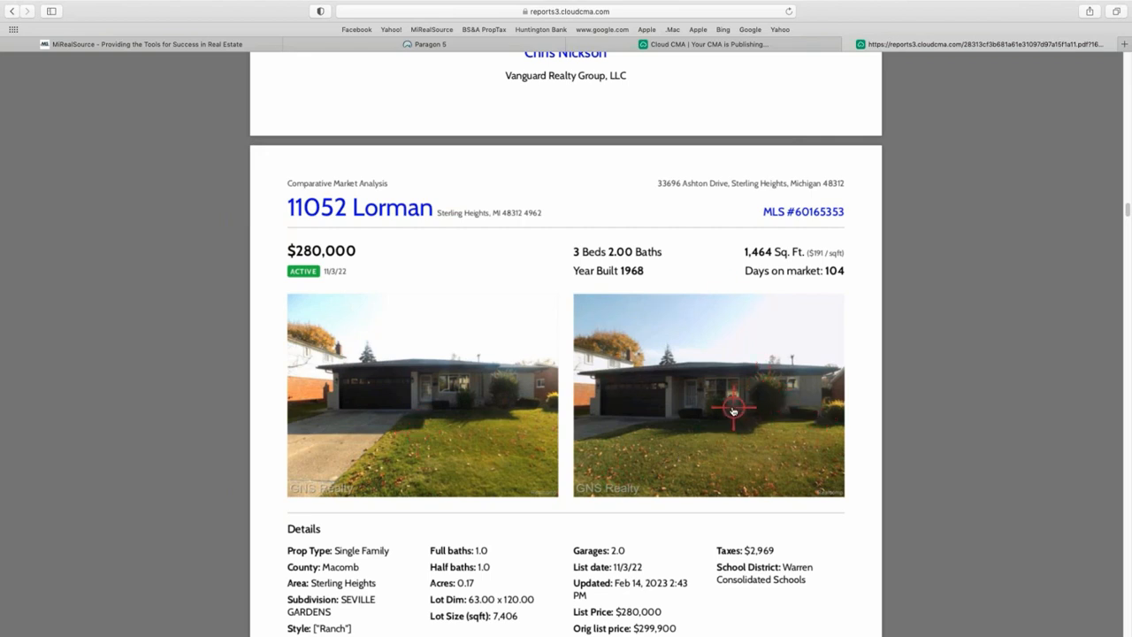
{"action": "scroll", "coordinate": [559, 381], "scroll_direction": "down", "scroll_amount": 1}
{"action": "scroll", "coordinate": [673, 388], "scroll_direction": "down", "scroll_amount": 10}
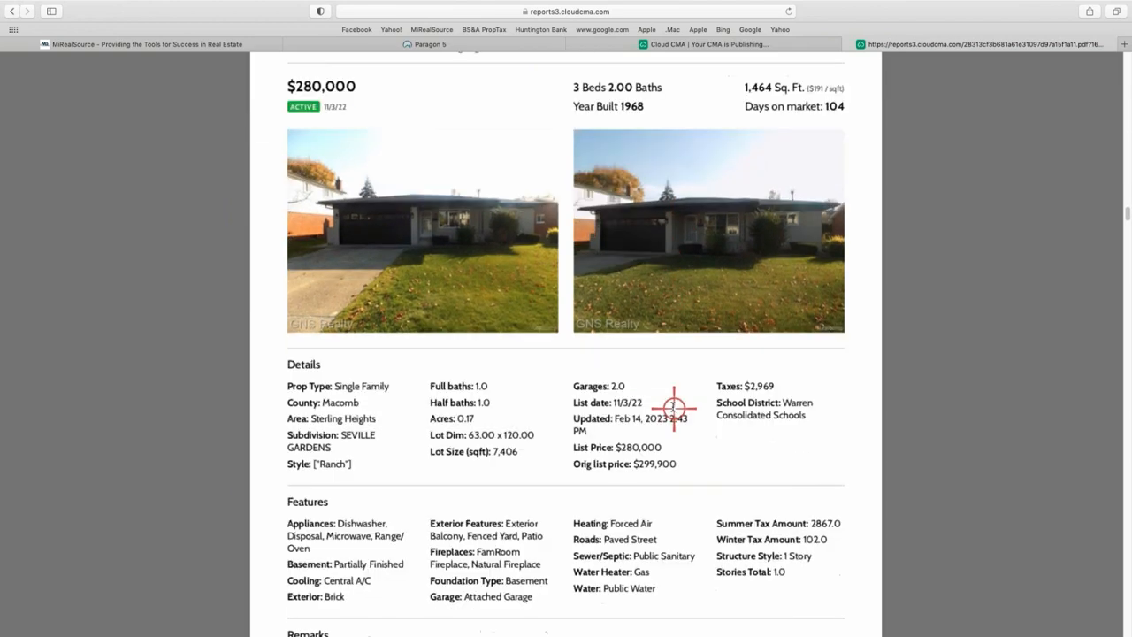
{"action": "scroll", "coordinate": [673, 406], "scroll_direction": "down", "scroll_amount": 17}
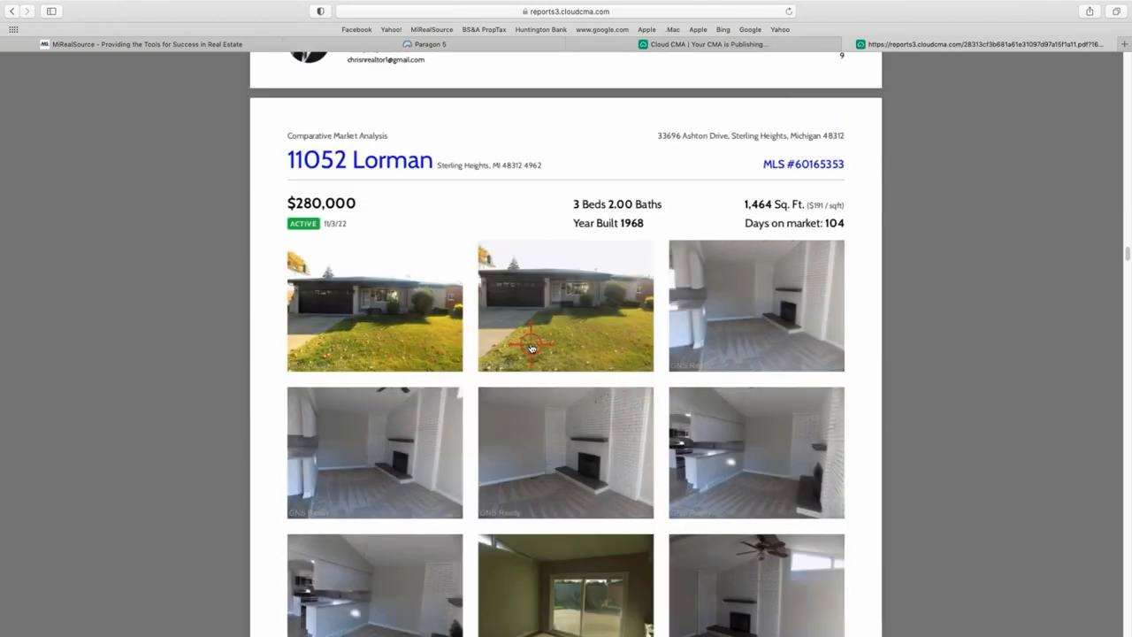
{"action": "scroll", "coordinate": [424, 323], "scroll_direction": "down", "scroll_amount": 1}
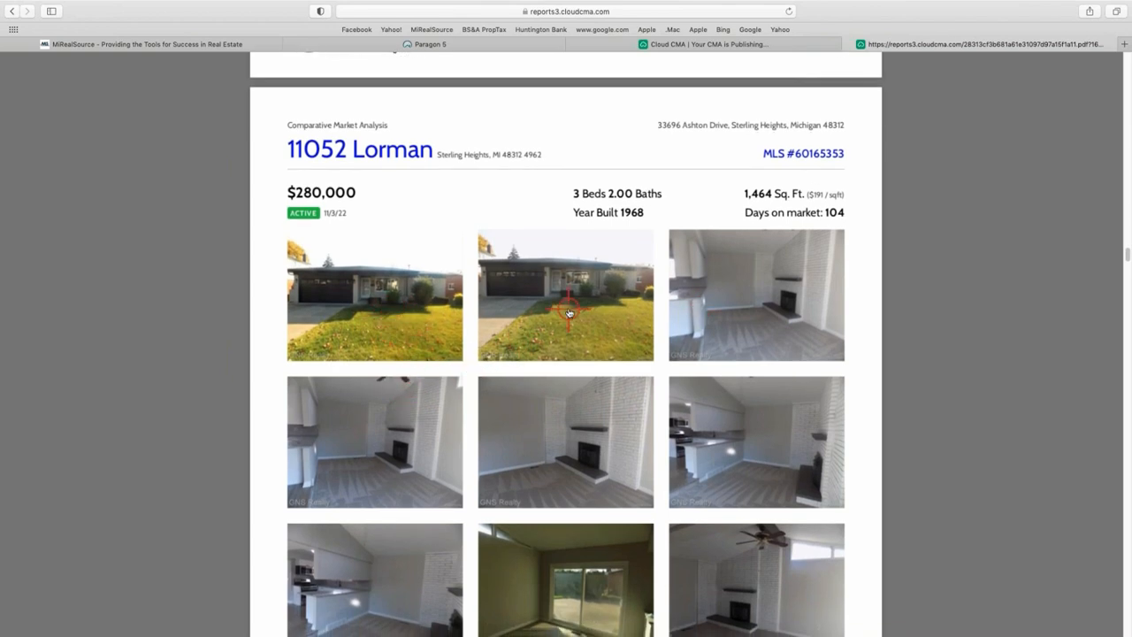
{"action": "scroll", "coordinate": [785, 316], "scroll_direction": "down", "scroll_amount": 5}
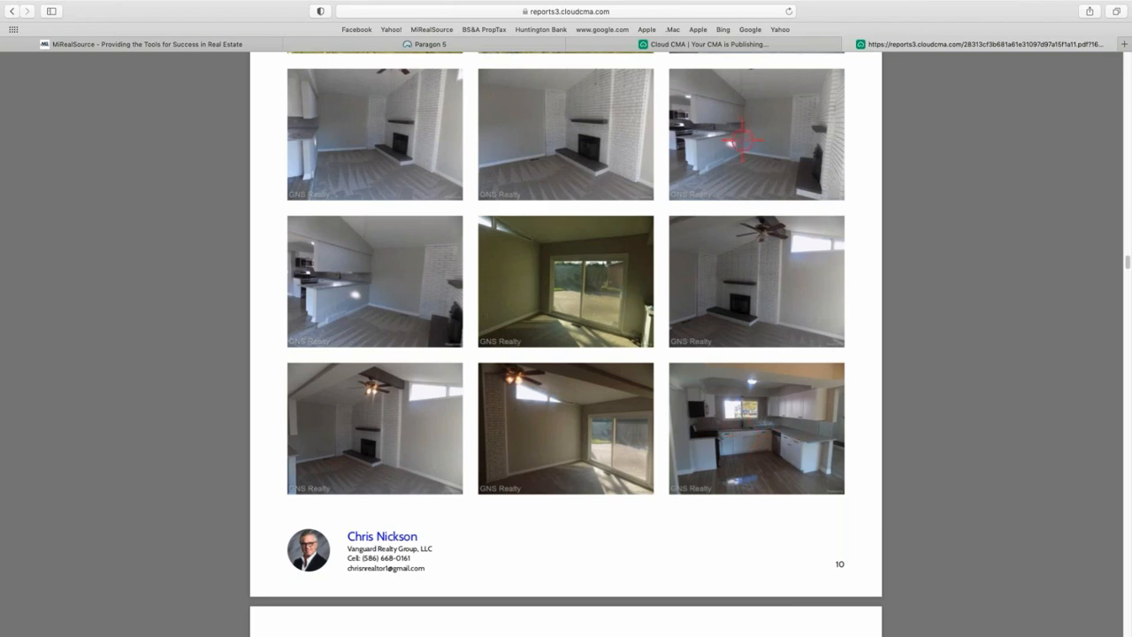
{"action": "scroll", "coordinate": [705, 420], "scroll_direction": "down", "scroll_amount": 7}
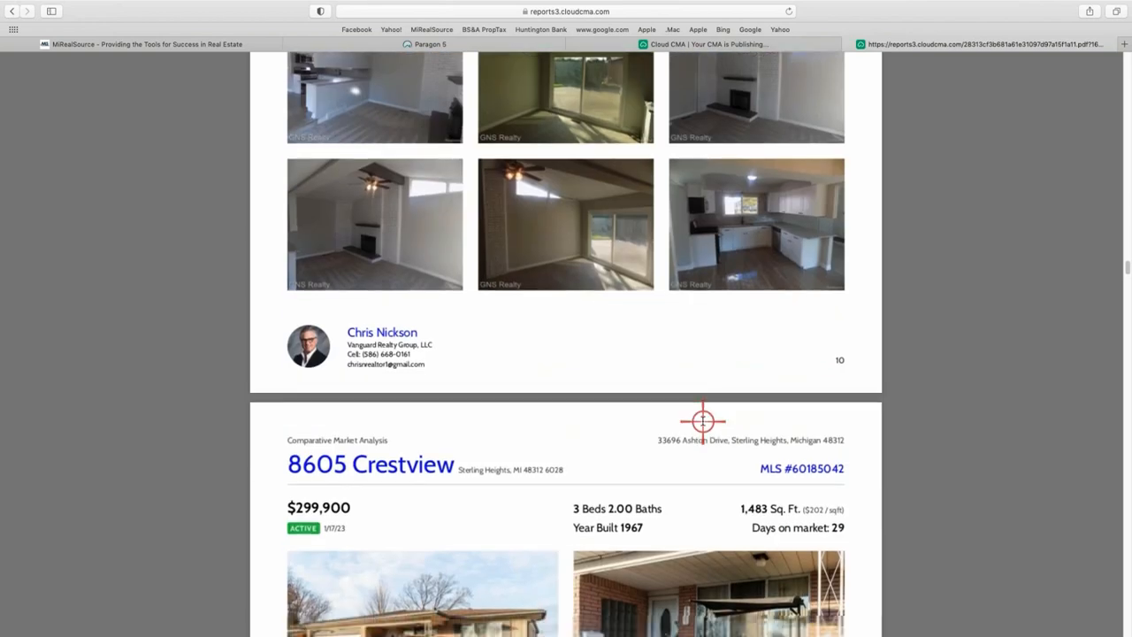
{"action": "scroll", "coordinate": [695, 448], "scroll_direction": "down", "scroll_amount": 1}
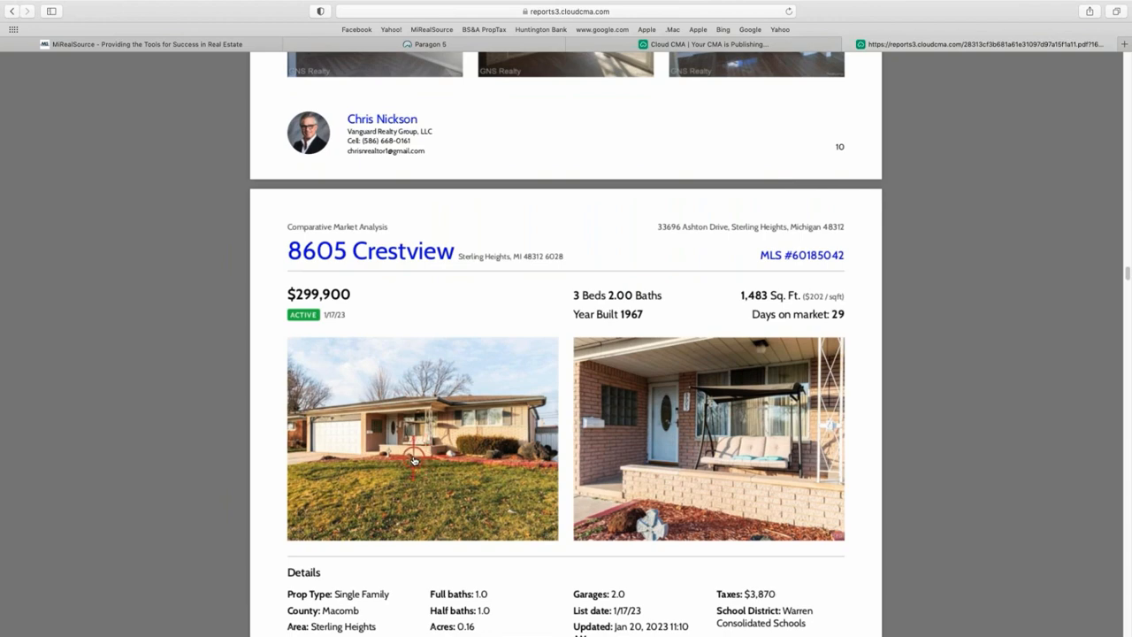
{"action": "scroll", "coordinate": [728, 456], "scroll_direction": "down", "scroll_amount": 20}
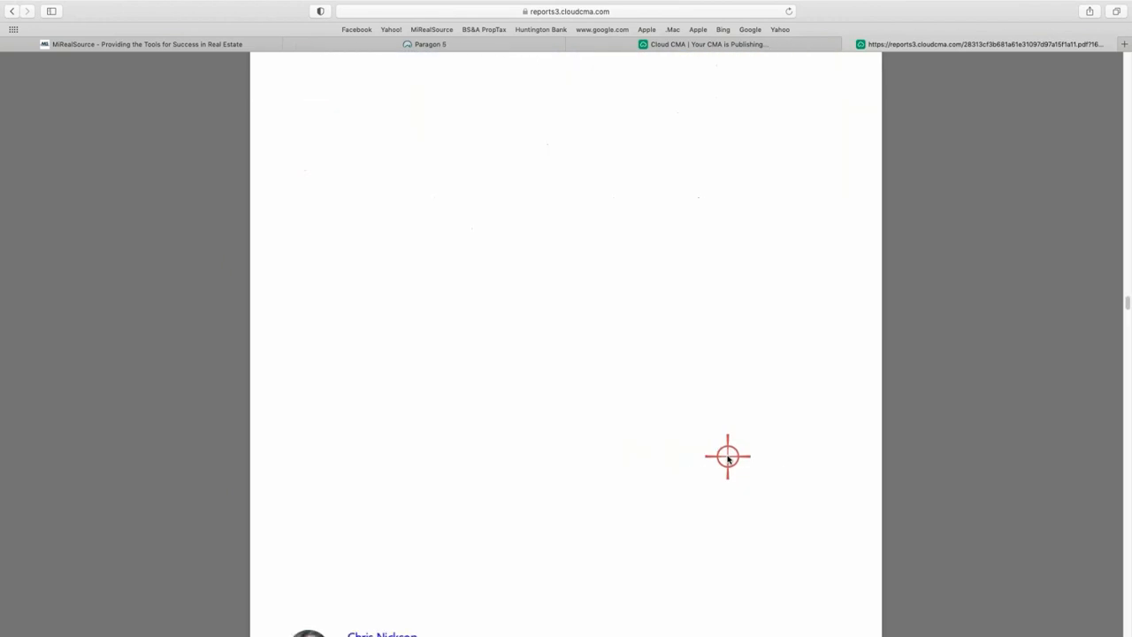
{"action": "scroll", "coordinate": [727, 456], "scroll_direction": "down", "scroll_amount": 8}
{"action": "scroll", "coordinate": [574, 446], "scroll_direction": "down", "scroll_amount": 3}
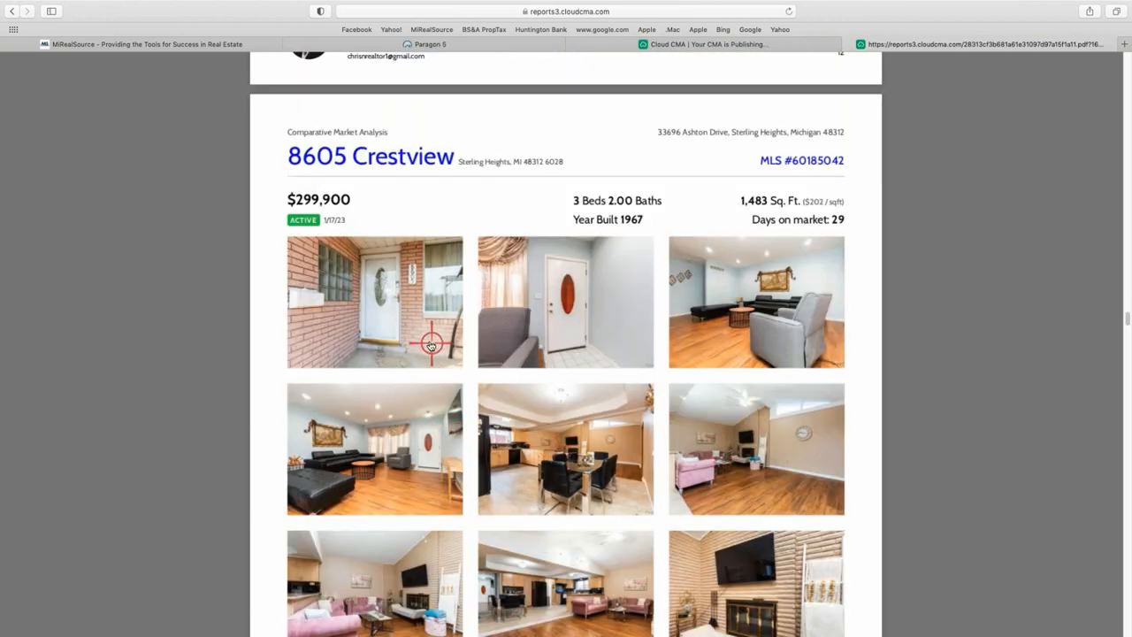
{"action": "scroll", "coordinate": [745, 452], "scroll_direction": "down", "scroll_amount": 10}
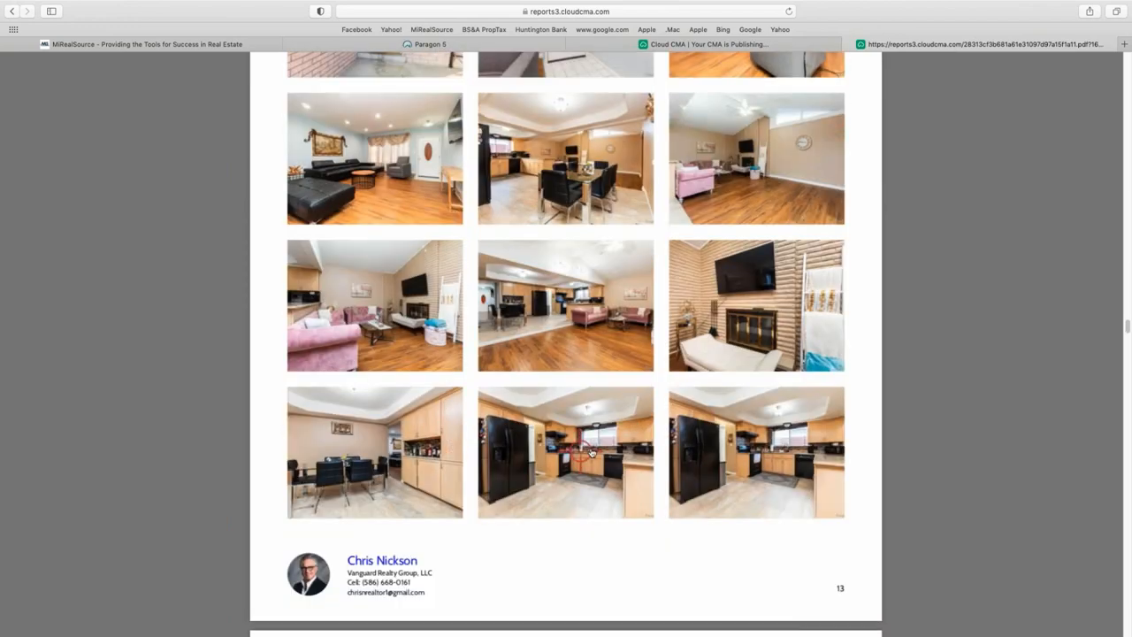
{"action": "scroll", "coordinate": [592, 432], "scroll_direction": "up", "scroll_amount": 20}
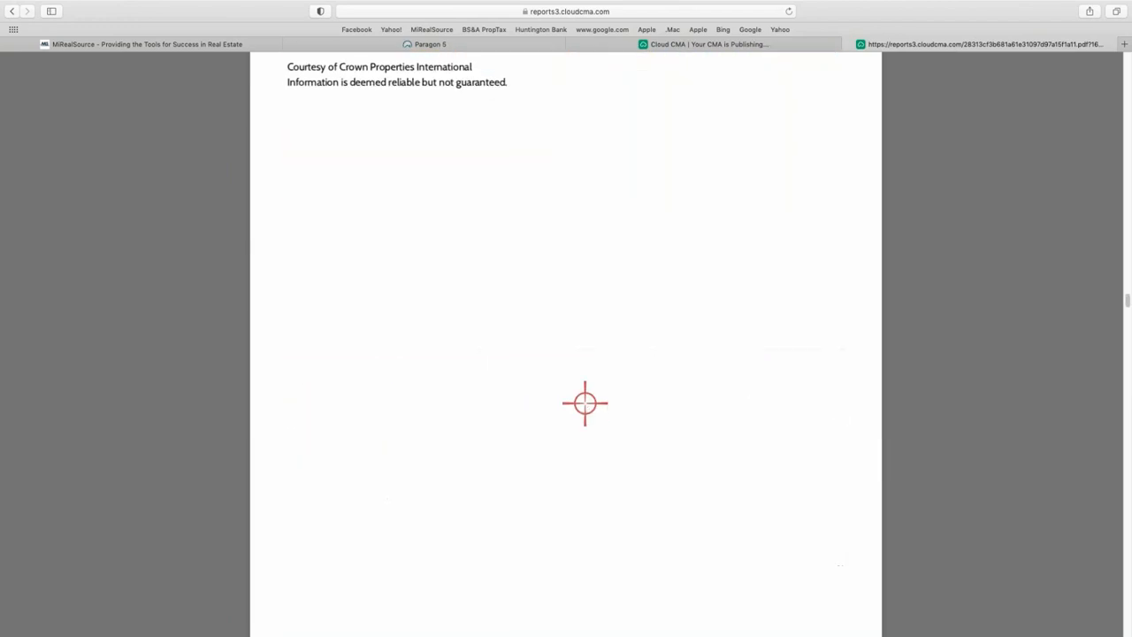
{"action": "scroll", "coordinate": [580, 407], "scroll_direction": "down", "scroll_amount": 5}
{"action": "scroll", "coordinate": [578, 409], "scroll_direction": "up", "scroll_amount": 20}
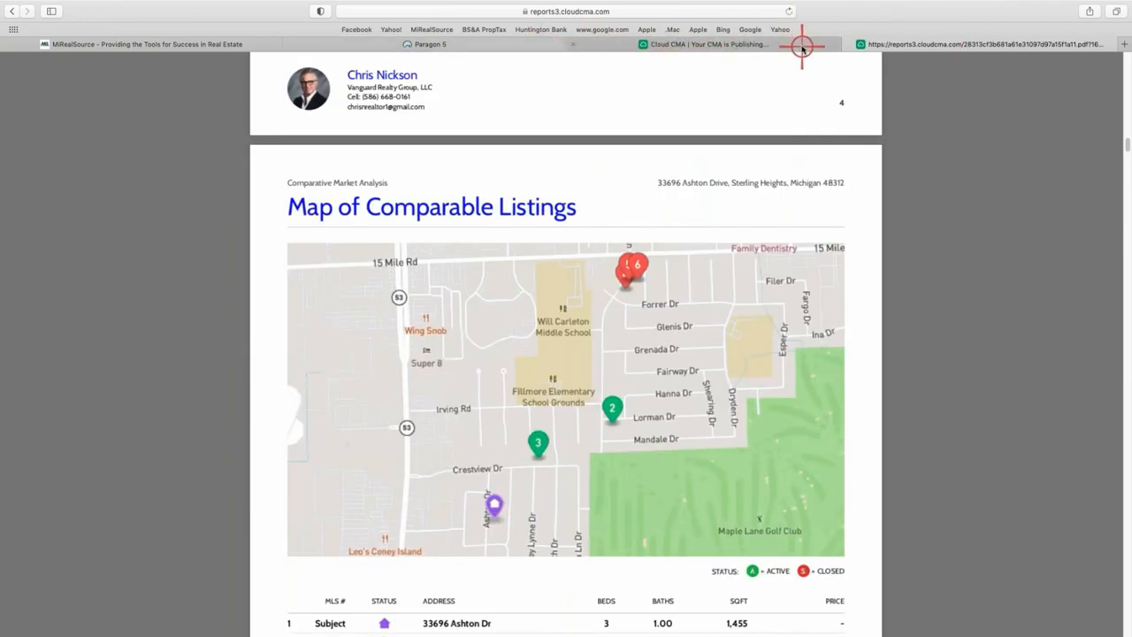
{"action": "left_click", "coordinate": [848, 46]}
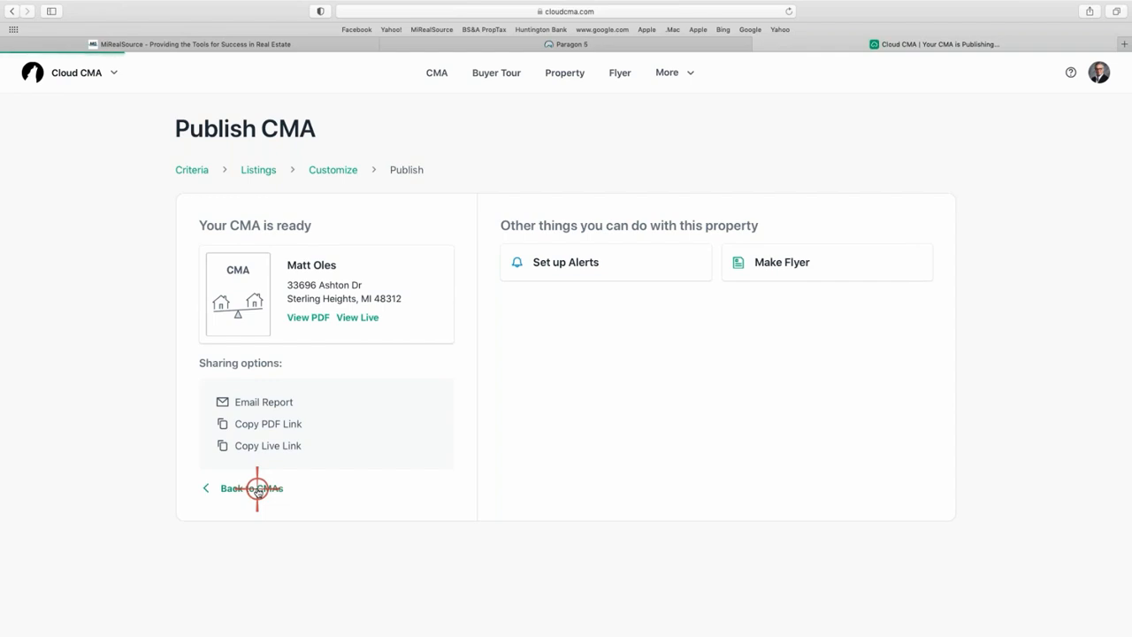
{"action": "left_click", "coordinate": [256, 488]}
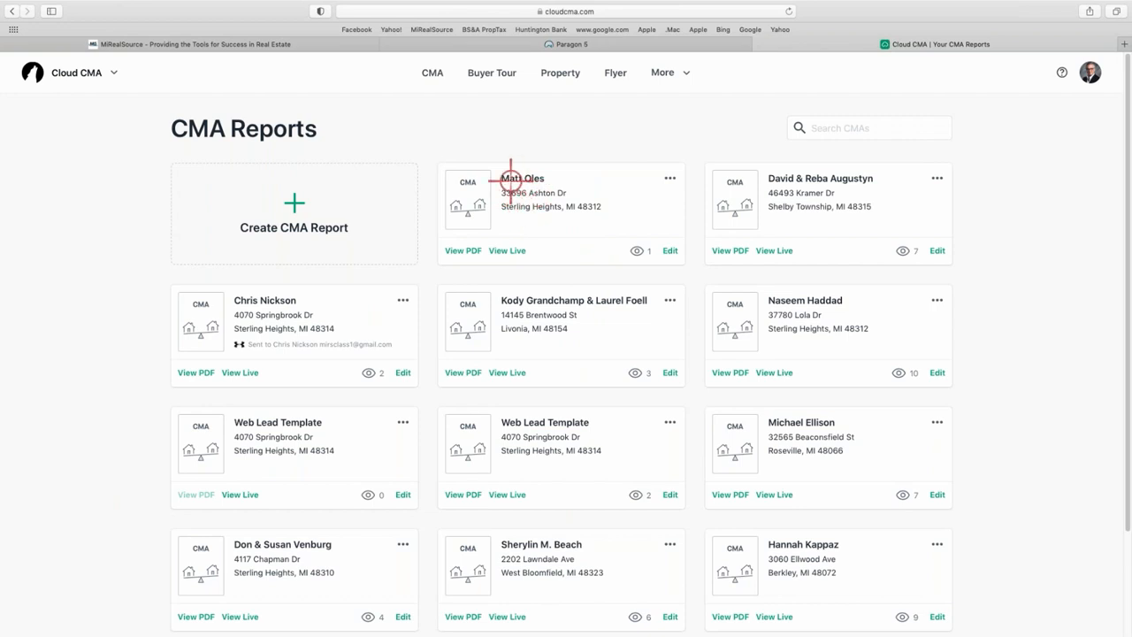
{"action": "left_click", "coordinate": [670, 250]}
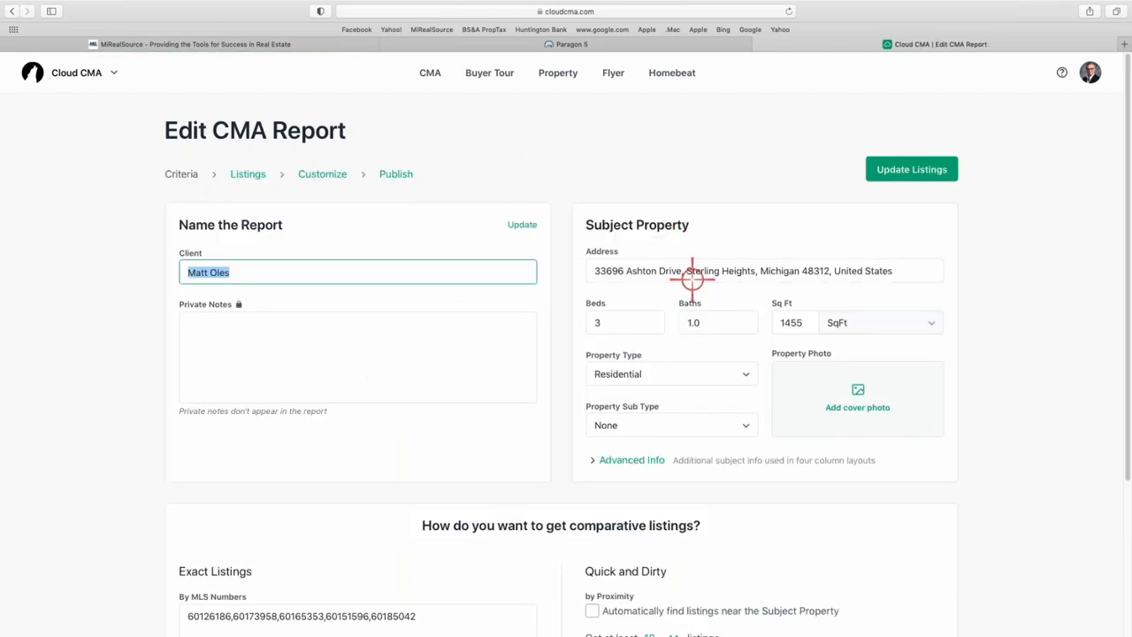
{"action": "scroll", "coordinate": [723, 385], "scroll_direction": "down", "scroll_amount": 5}
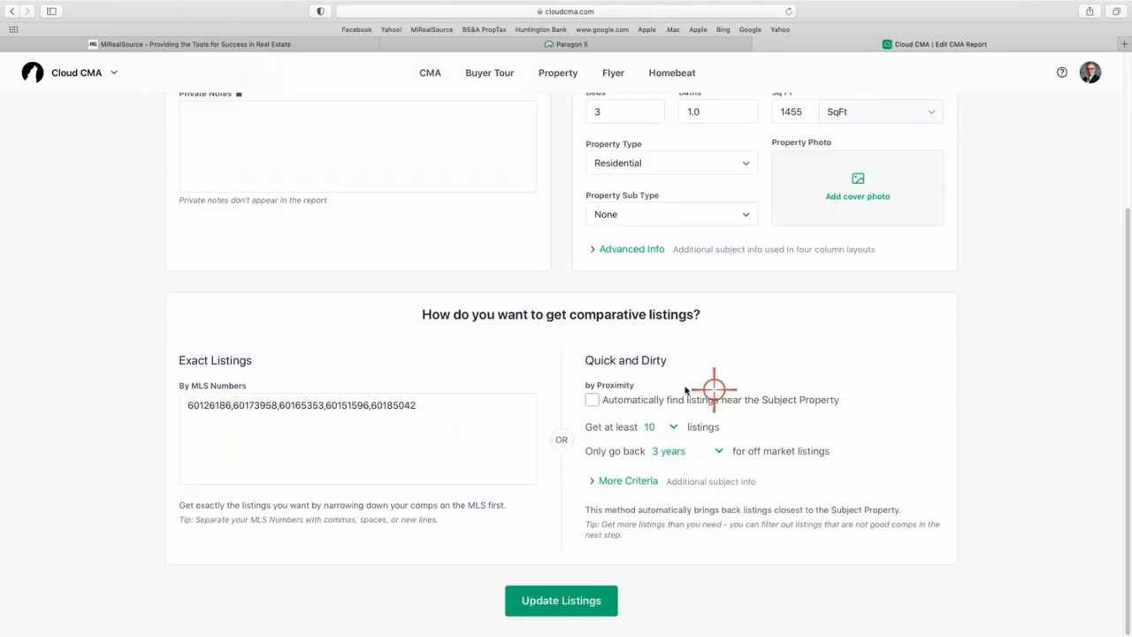
{"action": "scroll", "coordinate": [714, 389], "scroll_direction": "up", "scroll_amount": 5}
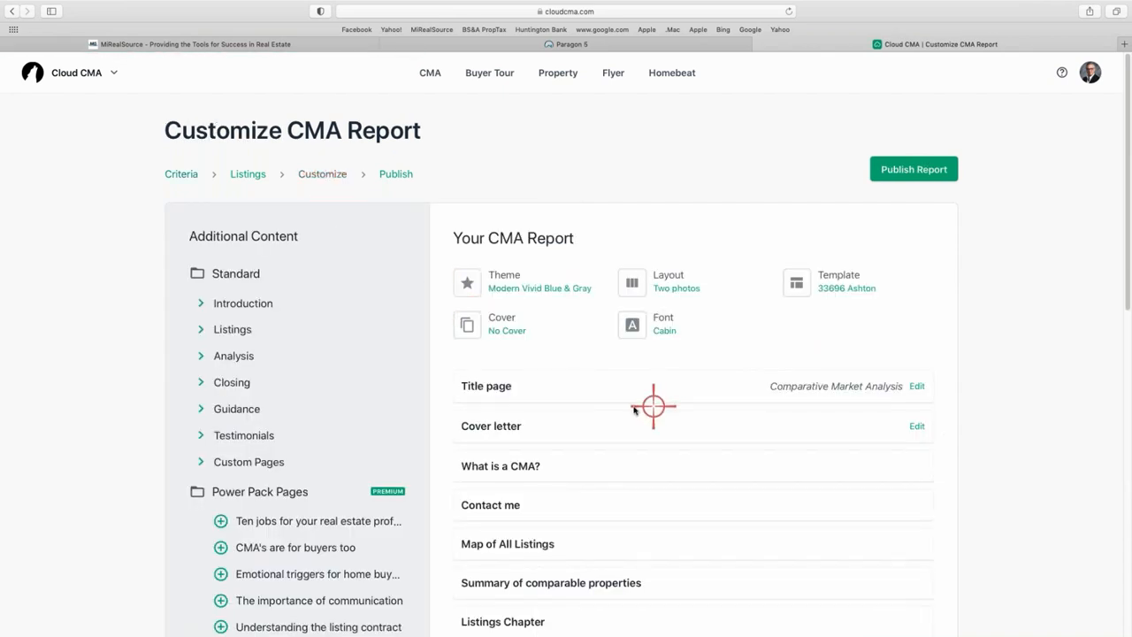
Add the More photos page to the Listings section.
{"action": "scroll", "coordinate": [631, 404], "scroll_direction": "down", "scroll_amount": 3}
{"action": "scroll", "coordinate": [576, 526], "scroll_direction": "down", "scroll_amount": 2}
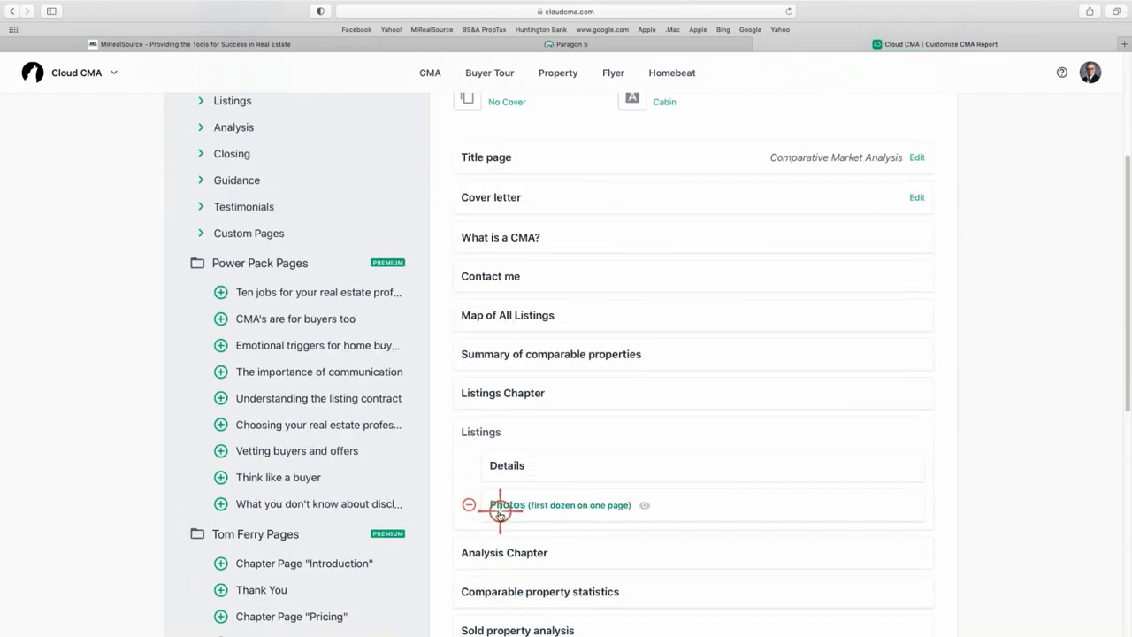
{"action": "scroll", "coordinate": [310, 167], "scroll_direction": "up", "scroll_amount": 2}
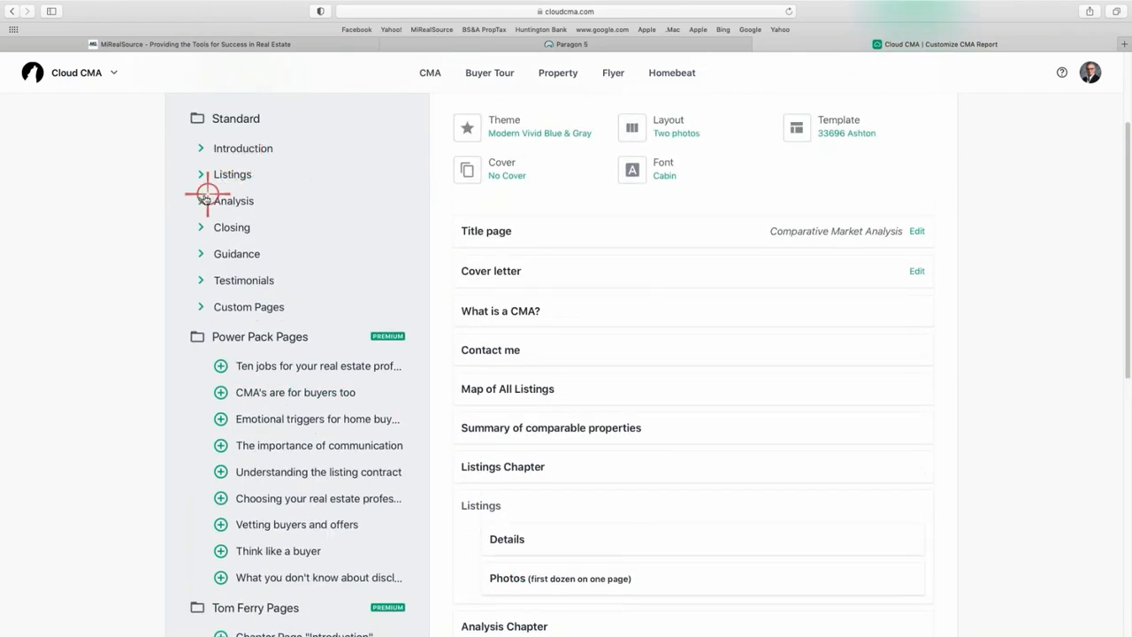
{"action": "left_click", "coordinate": [199, 176]}
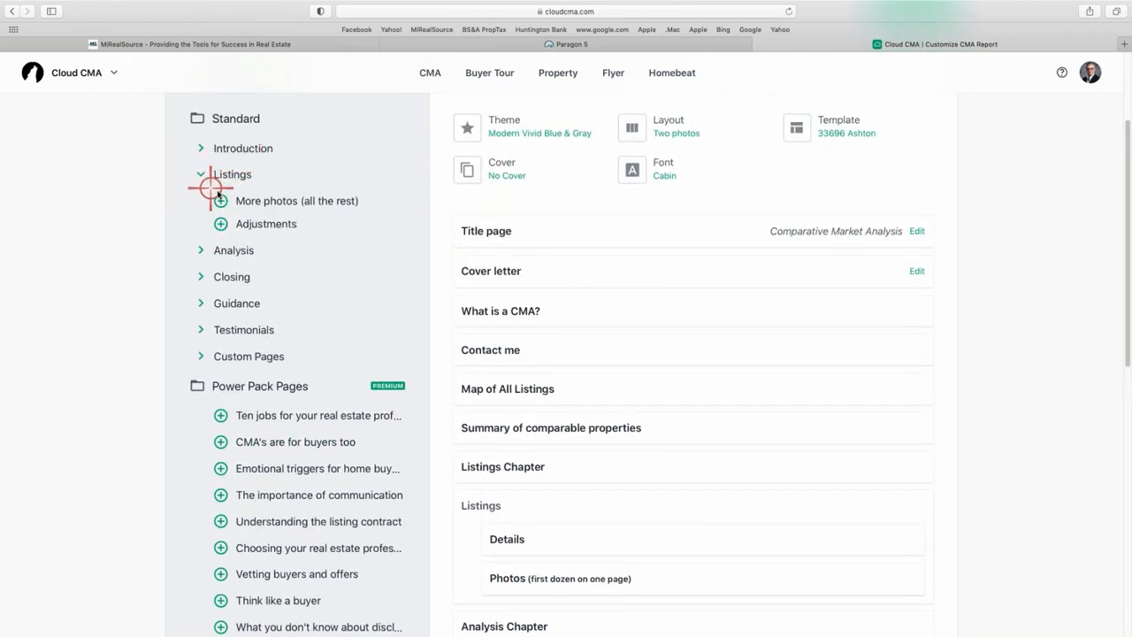
{"action": "left_click", "coordinate": [220, 201]}
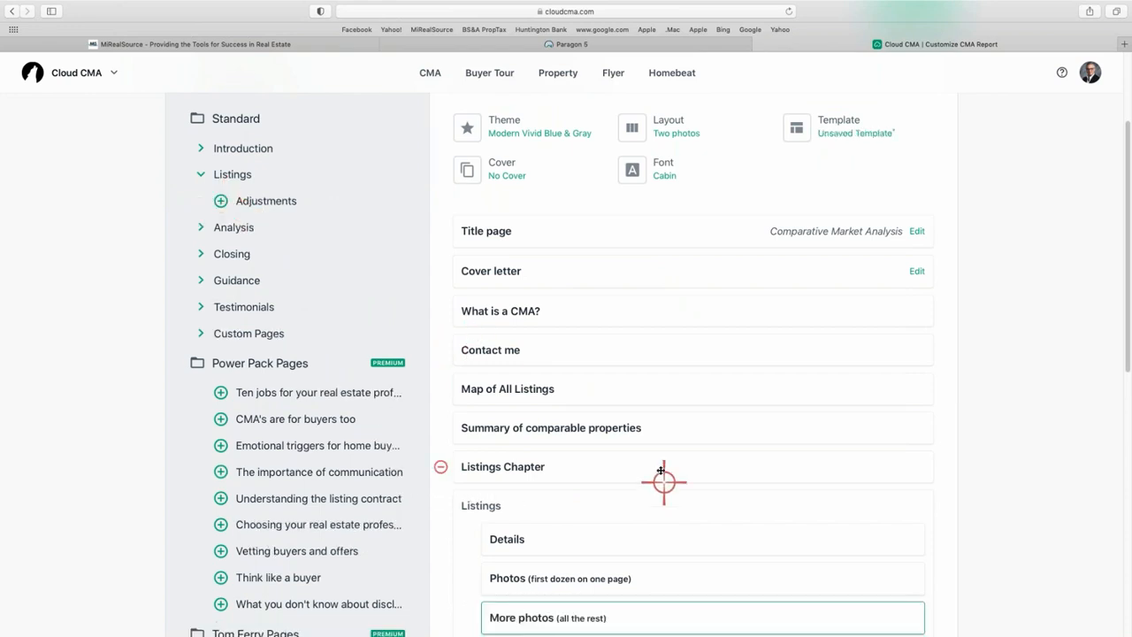
Remove the Listings Chapter, Analysis Chapter and Closing Chapter pages.
{"action": "scroll", "coordinate": [619, 478], "scroll_direction": "down", "scroll_amount": 3}
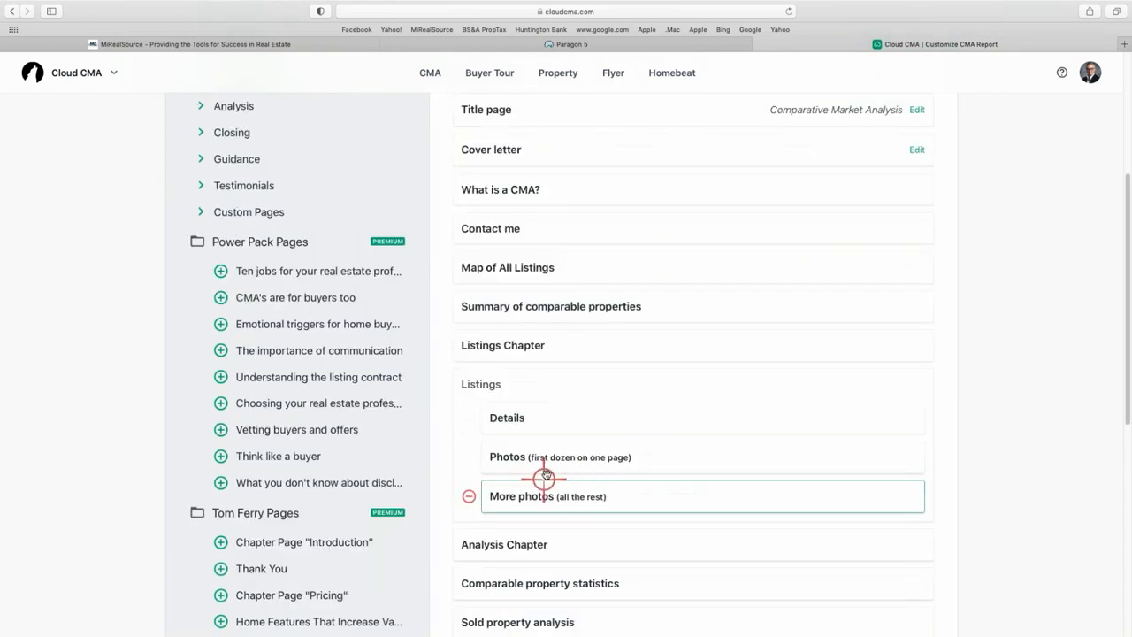
{"action": "left_click", "coordinate": [442, 344]}
{"action": "scroll", "coordinate": [508, 406], "scroll_direction": "down", "scroll_amount": 3}
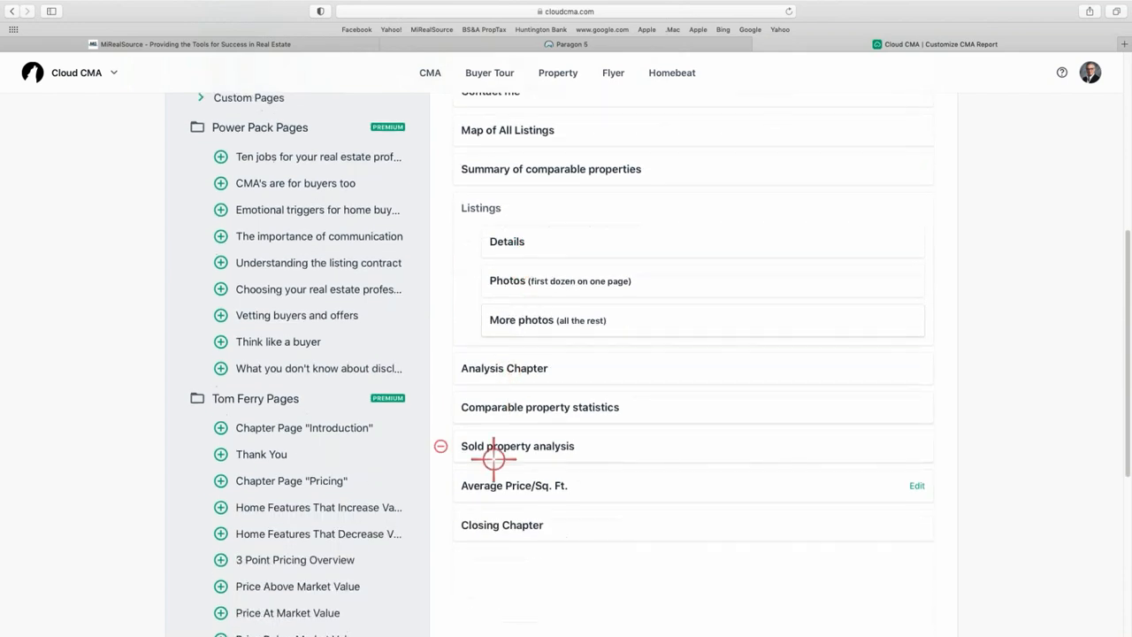
{"action": "left_click", "coordinate": [438, 365]}
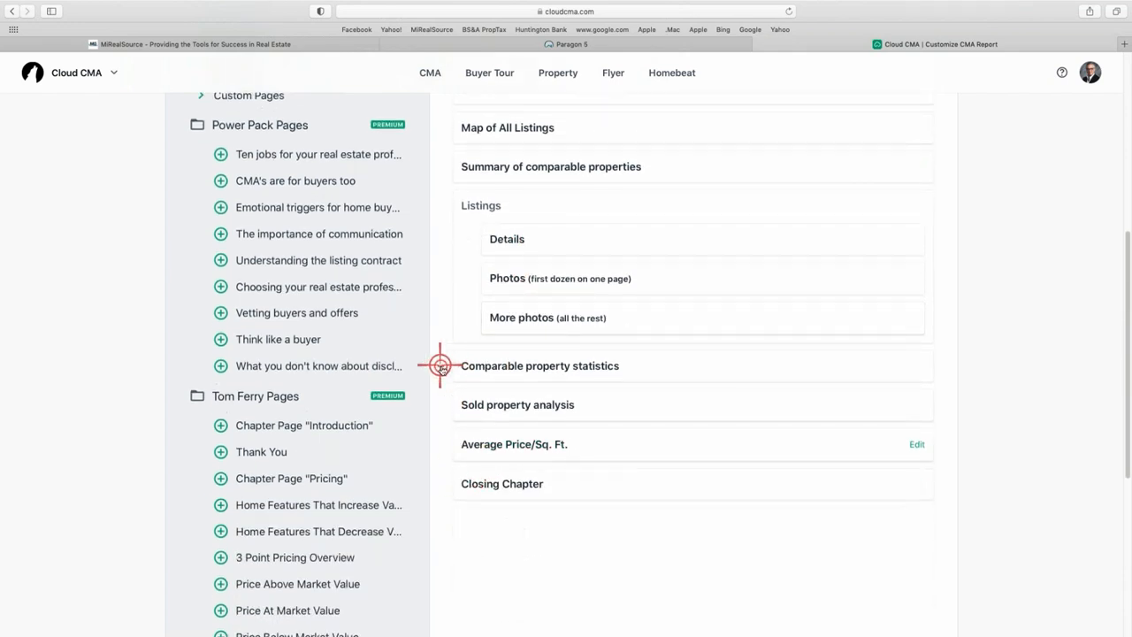
{"action": "scroll", "coordinate": [531, 531], "scroll_direction": "up", "scroll_amount": 2}
{"action": "left_click", "coordinate": [442, 541]}
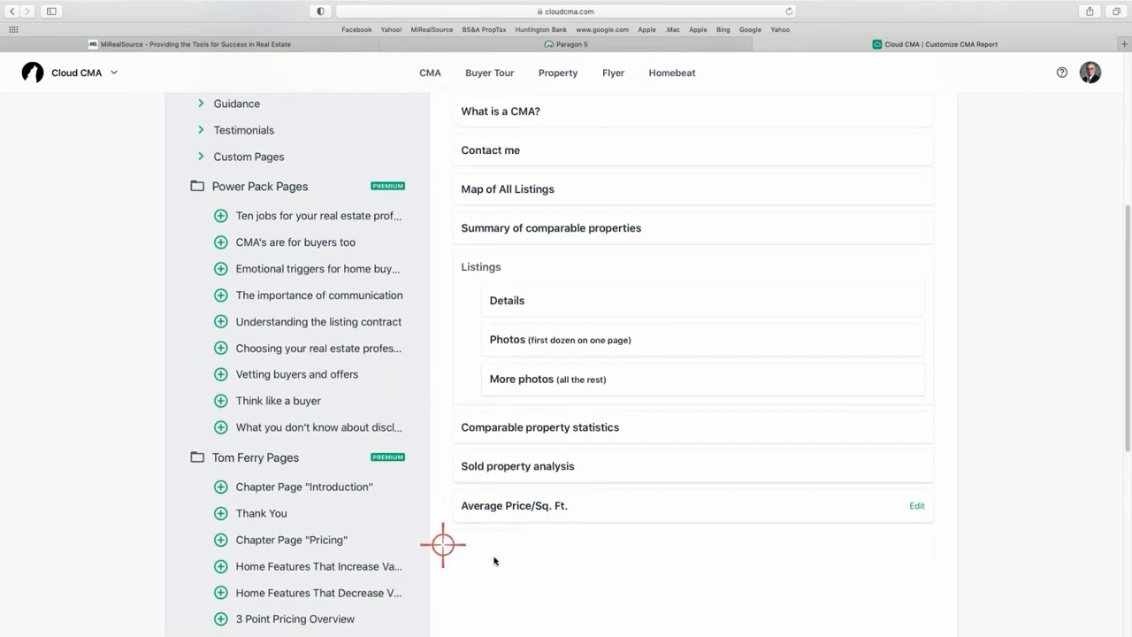
{"action": "scroll", "coordinate": [616, 531], "scroll_direction": "up", "scroll_amount": 3}
{"action": "scroll", "coordinate": [617, 523], "scroll_direction": "up", "scroll_amount": 3}
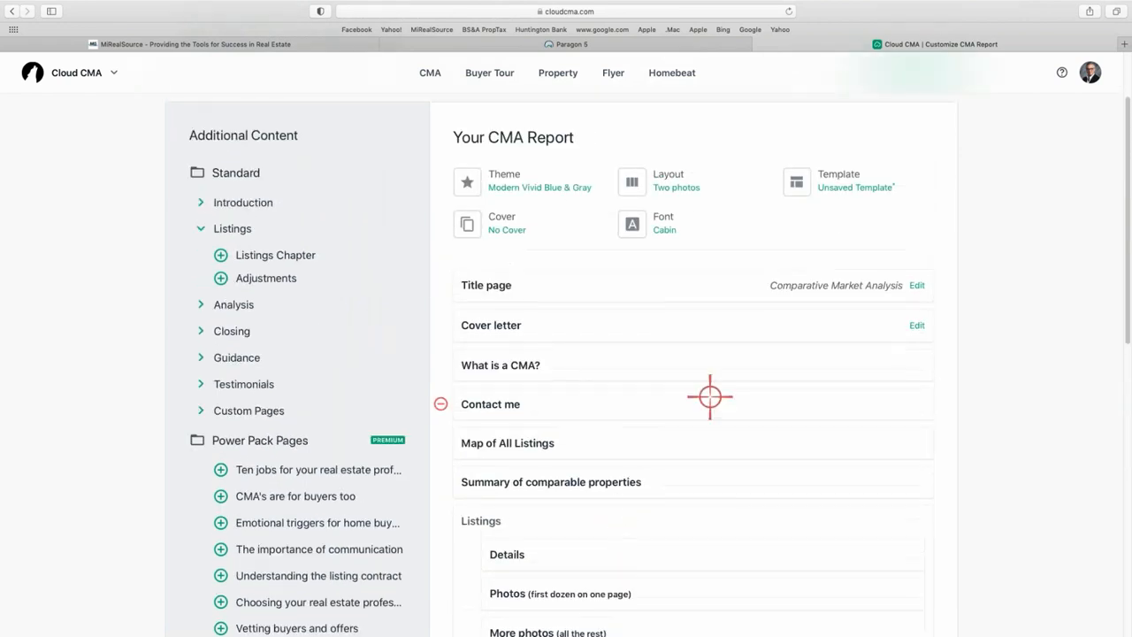
{"action": "left_click", "coordinate": [845, 177]}
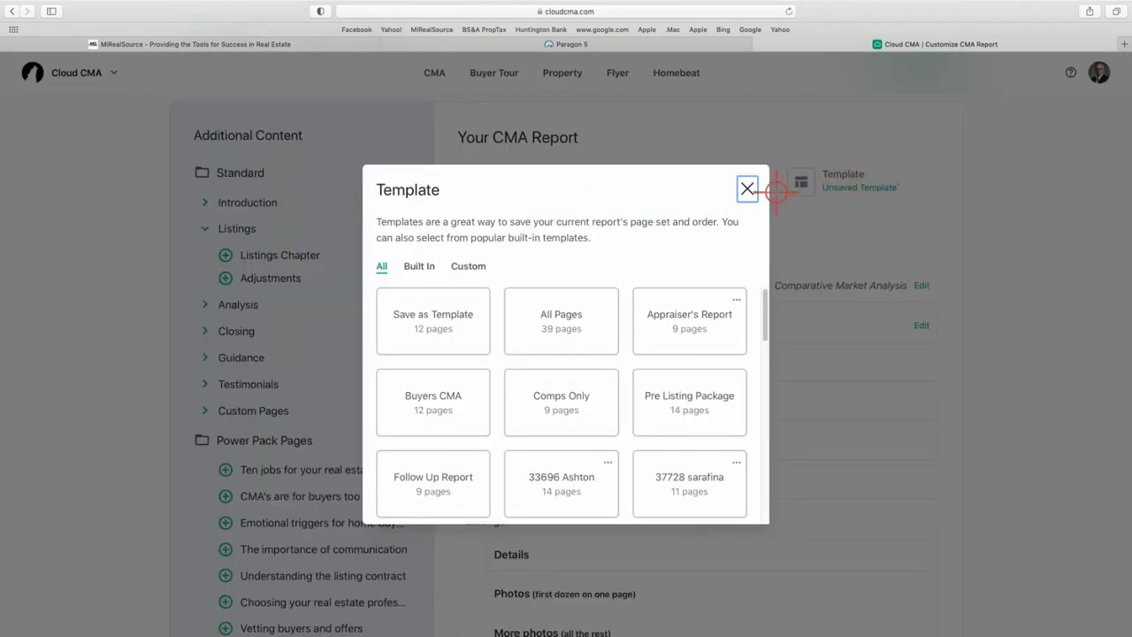
{"action": "left_click", "coordinate": [445, 328]}
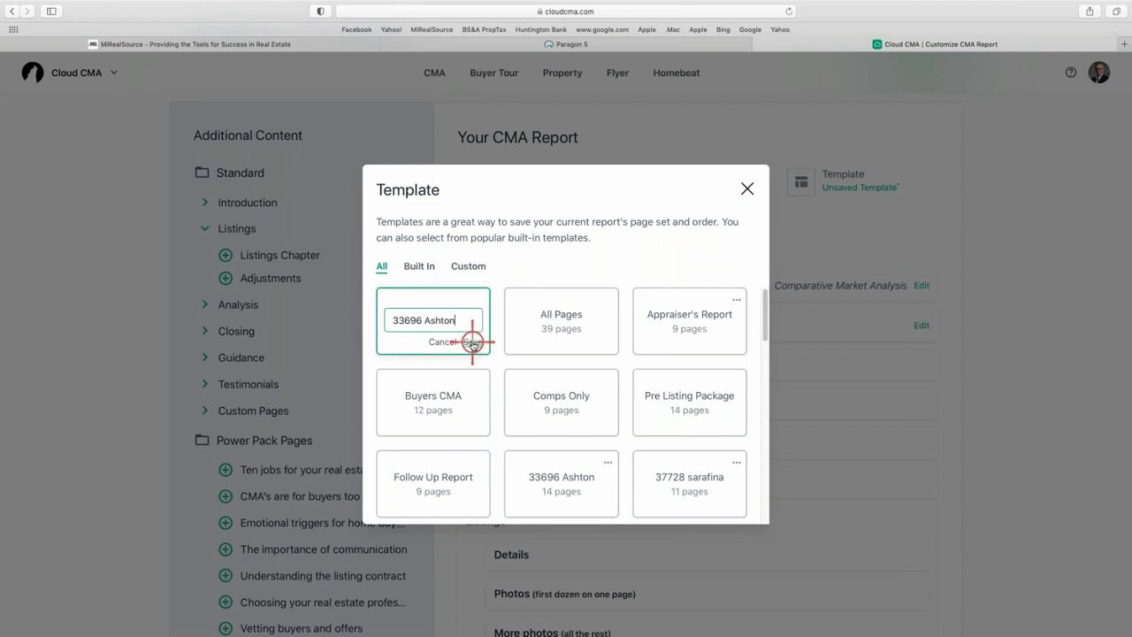
{"action": "left_click", "coordinate": [472, 343]}
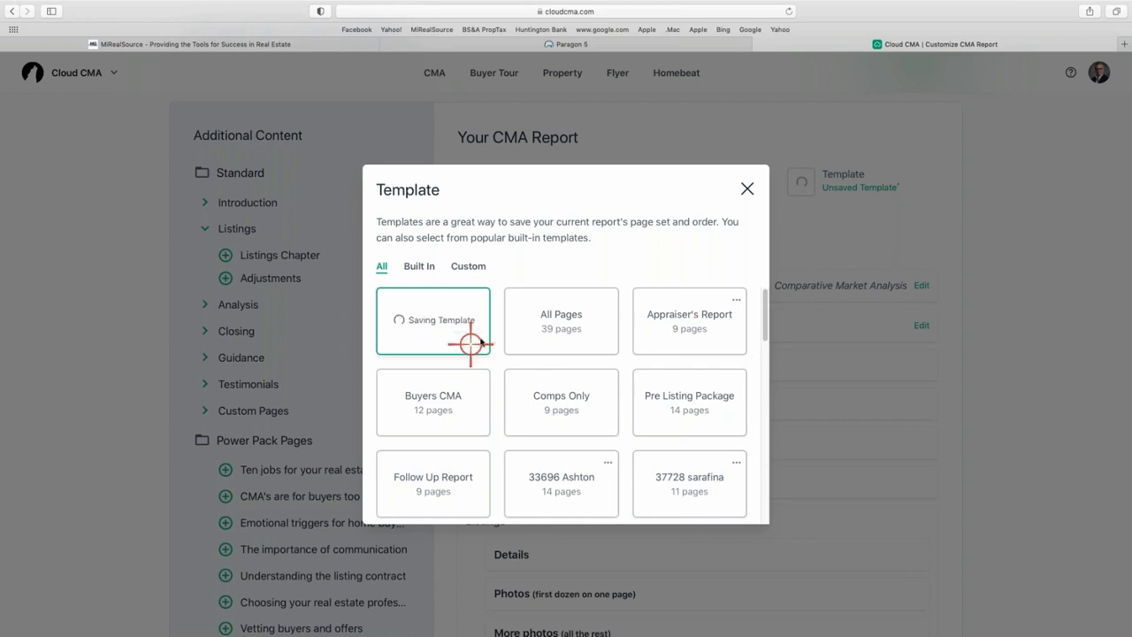
{"action": "left_click", "coordinate": [748, 188]}
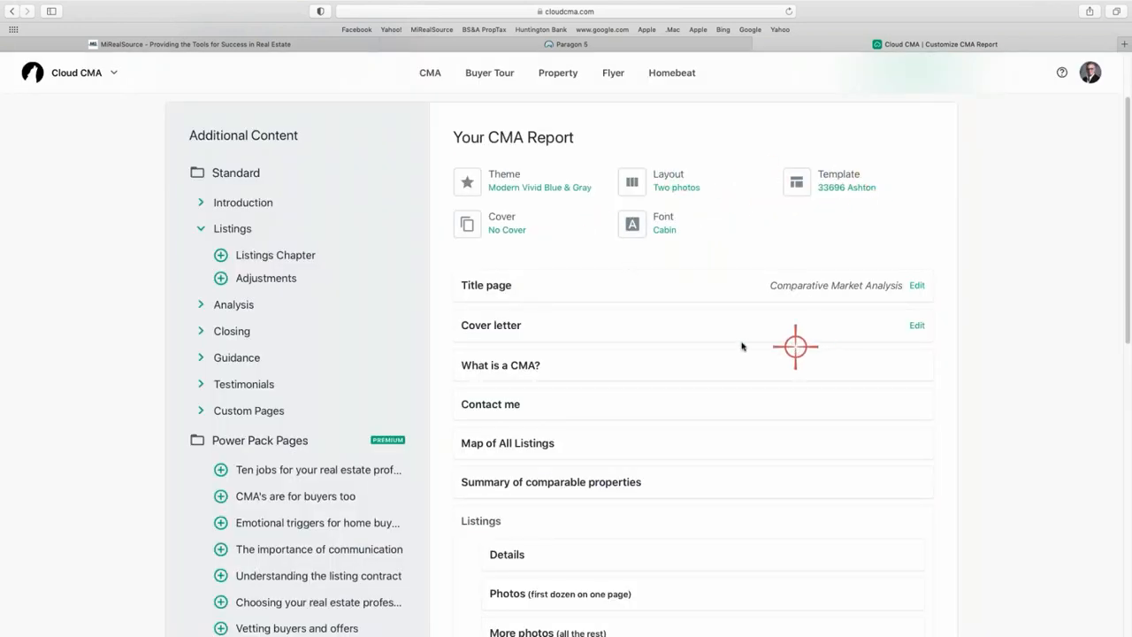
{"action": "scroll", "coordinate": [730, 336], "scroll_direction": "up", "scroll_amount": 3}
{"action": "left_click", "coordinate": [917, 167]}
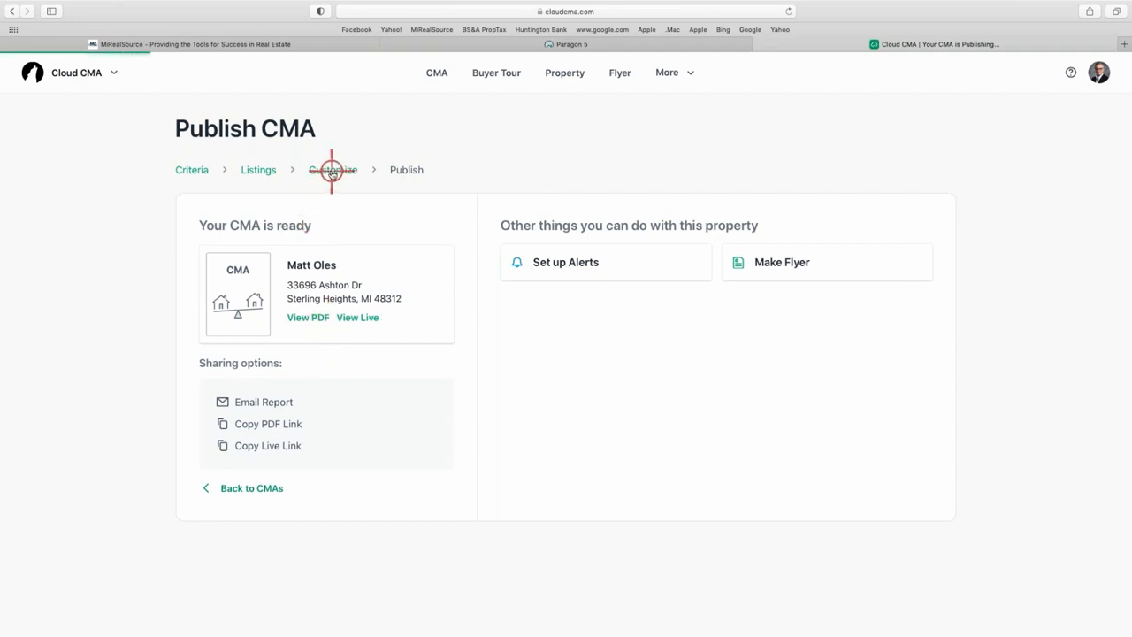
Switch the report layout to Photo with max data and republish it.
{"action": "left_click", "coordinate": [332, 170]}
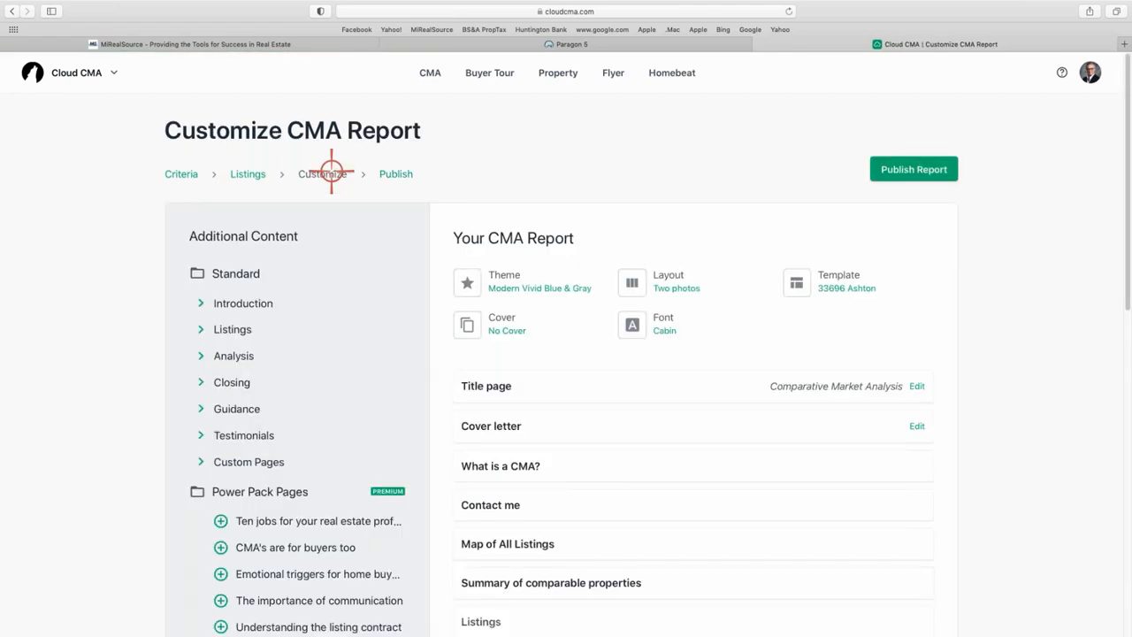
{"action": "scroll", "coordinate": [684, 398], "scroll_direction": "down", "scroll_amount": 5}
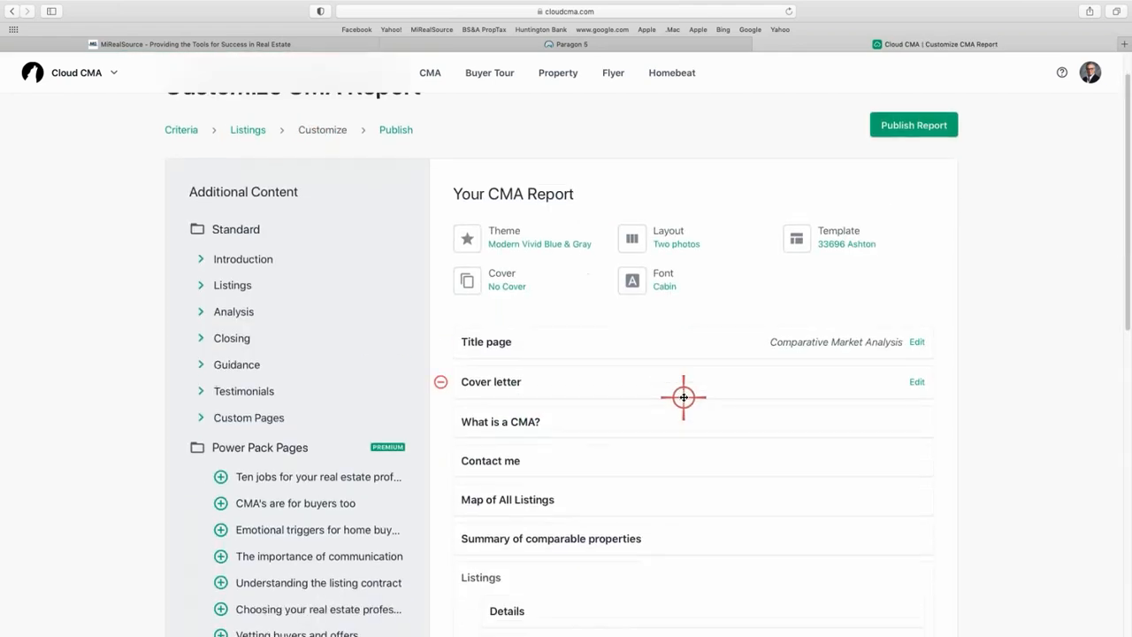
{"action": "scroll", "coordinate": [672, 395], "scroll_direction": "up", "scroll_amount": 5}
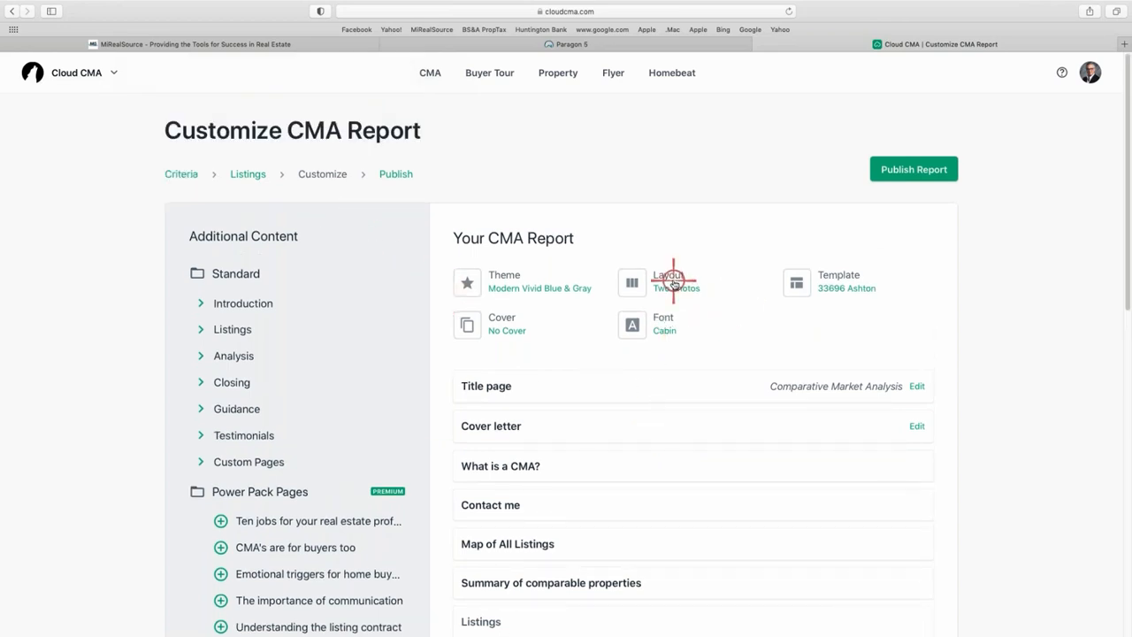
{"action": "left_click", "coordinate": [673, 282]}
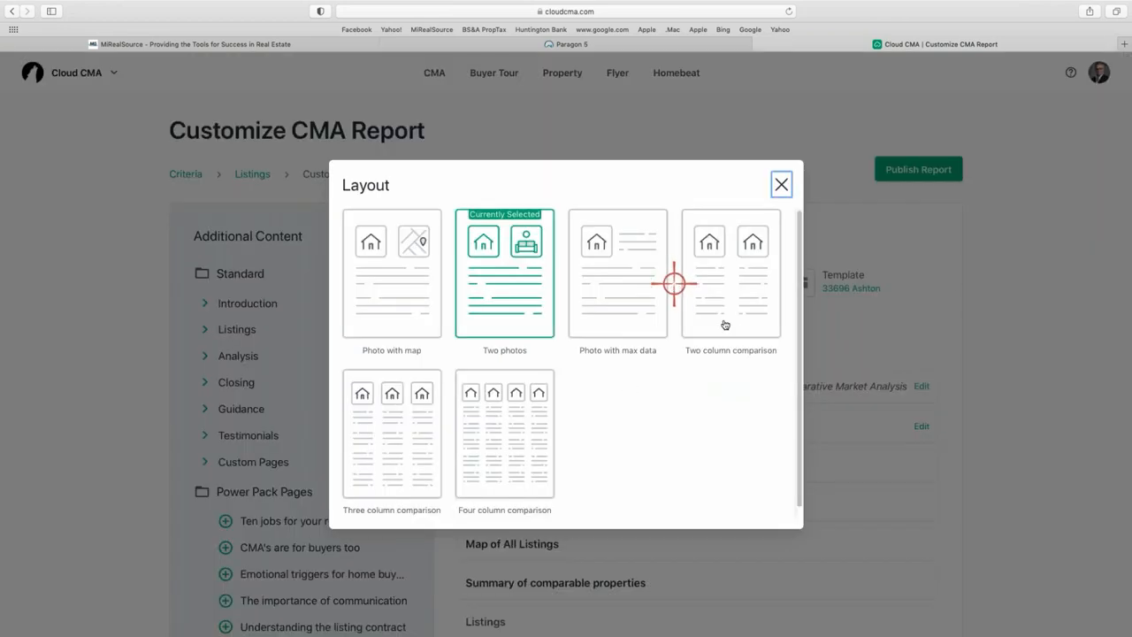
{"action": "left_click", "coordinate": [624, 298]}
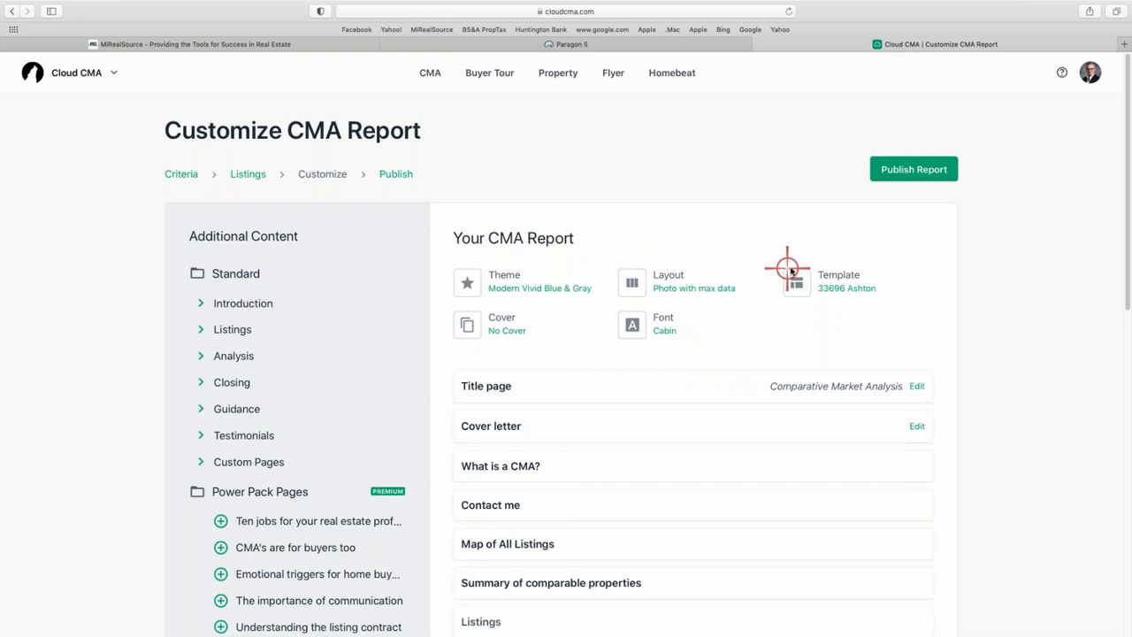
{"action": "left_click", "coordinate": [912, 168]}
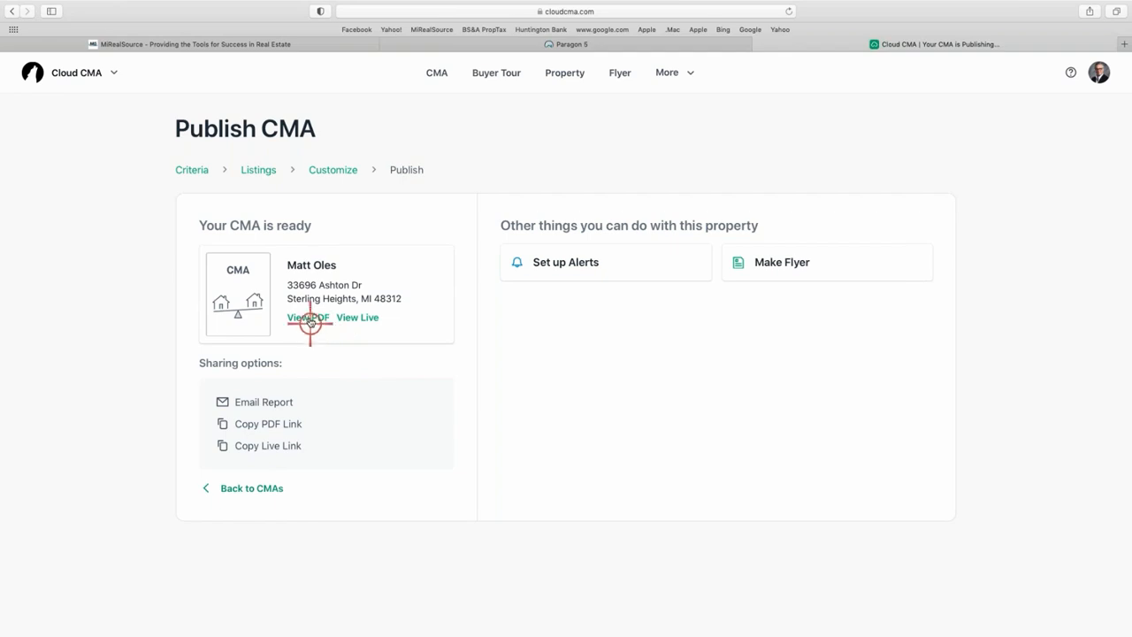
{"action": "left_click", "coordinate": [309, 317]}
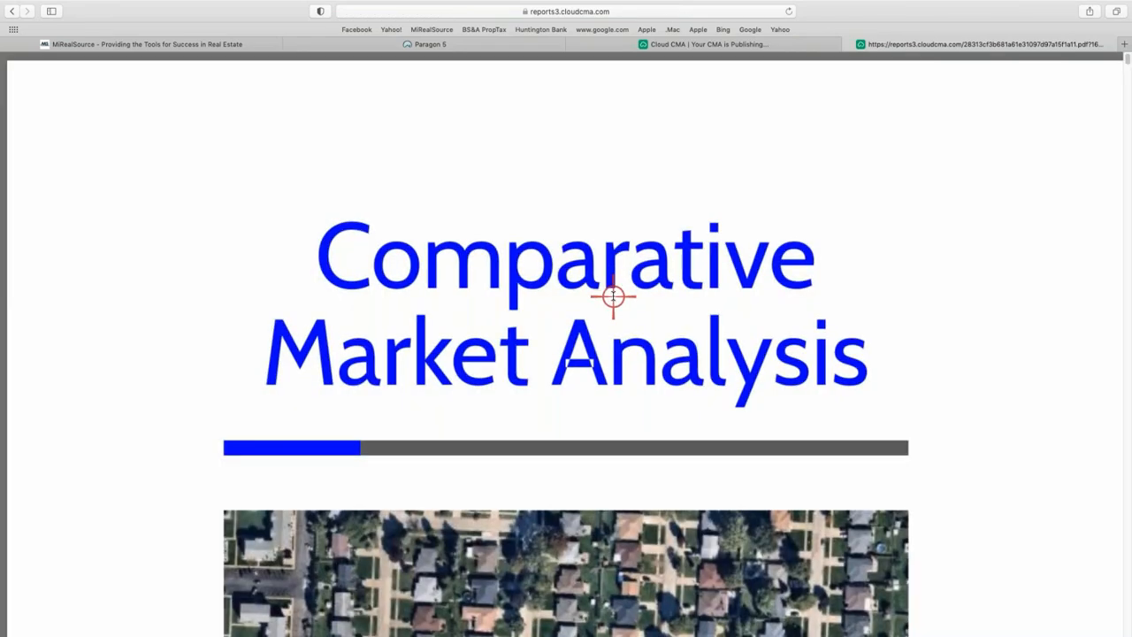
{"action": "key", "text": "super+minus"}
{"action": "key", "text": "super+minus"}
{"action": "key", "text": "super+minus"}
{"action": "key", "text": "super+minus"}
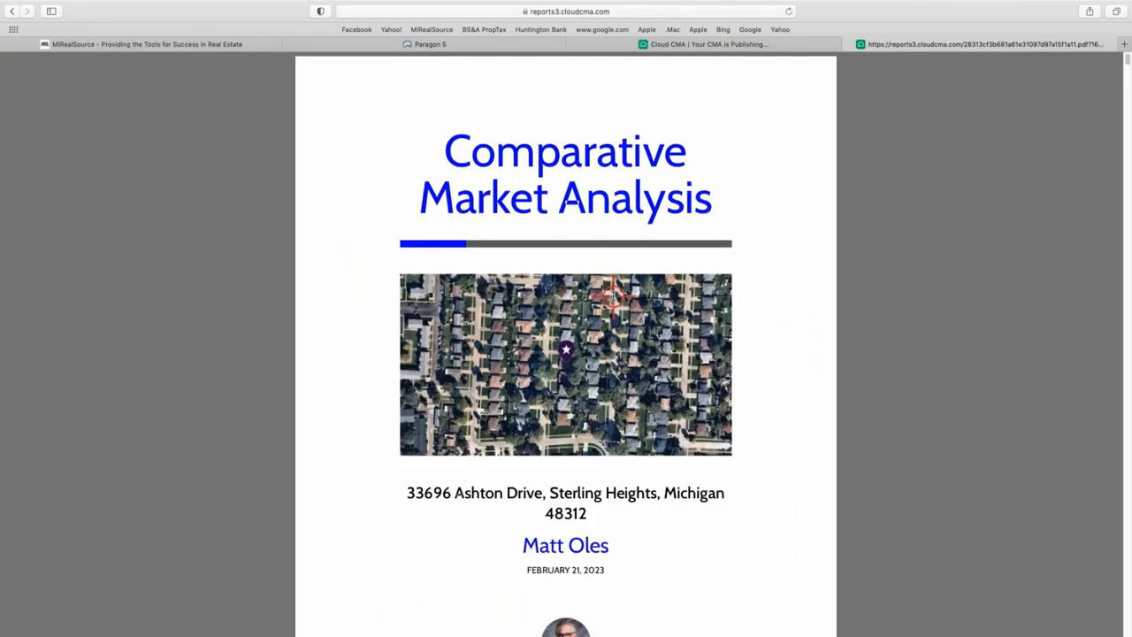
{"action": "key", "text": "super+minus"}
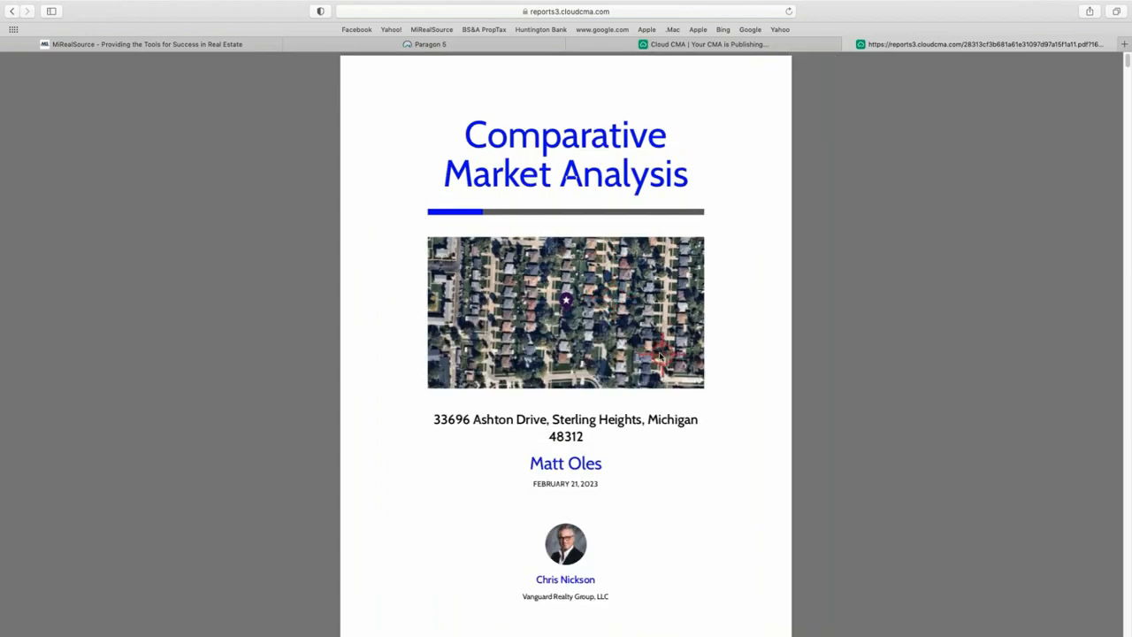
{"action": "scroll", "coordinate": [615, 414], "scroll_direction": "down", "scroll_amount": 8}
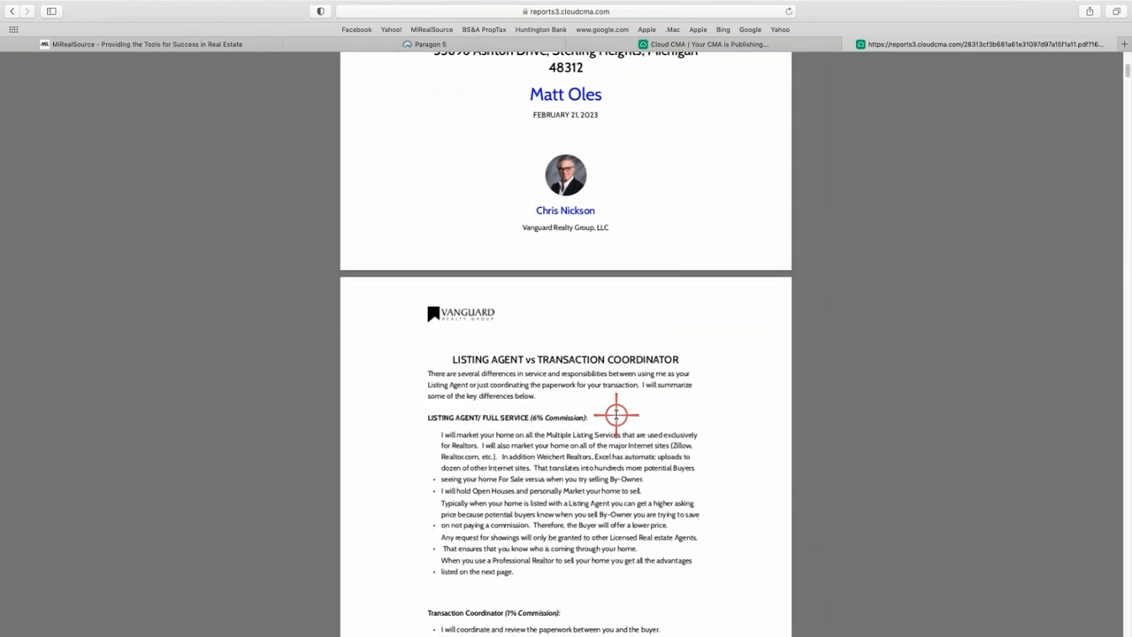
{"action": "scroll", "coordinate": [616, 413], "scroll_direction": "down", "scroll_amount": 20}
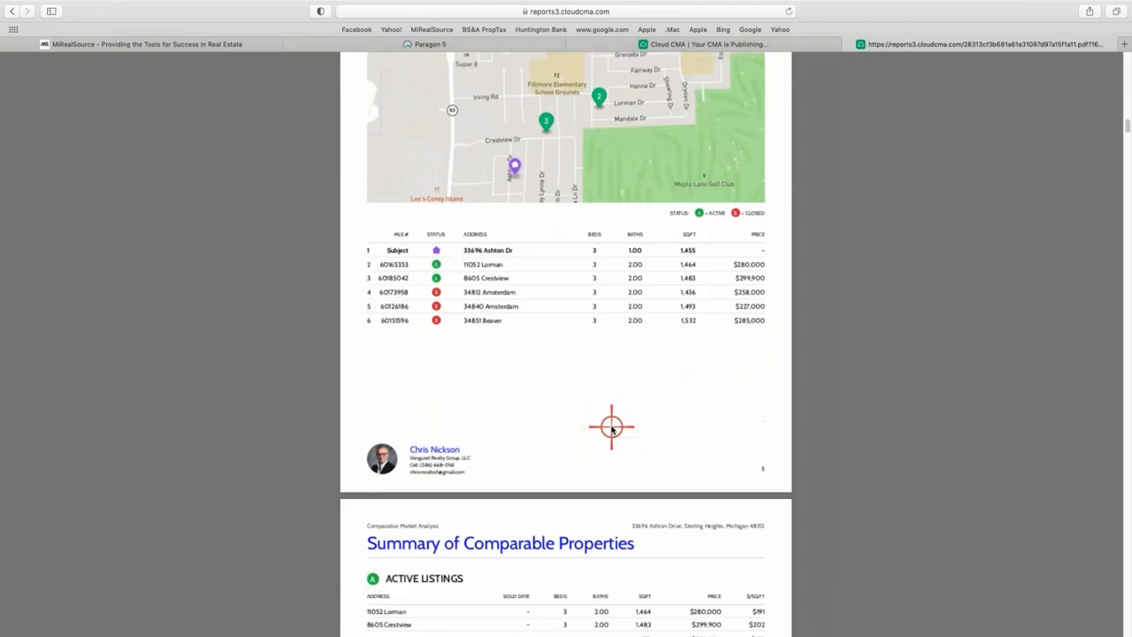
{"action": "scroll", "coordinate": [611, 429], "scroll_direction": "down", "scroll_amount": 10}
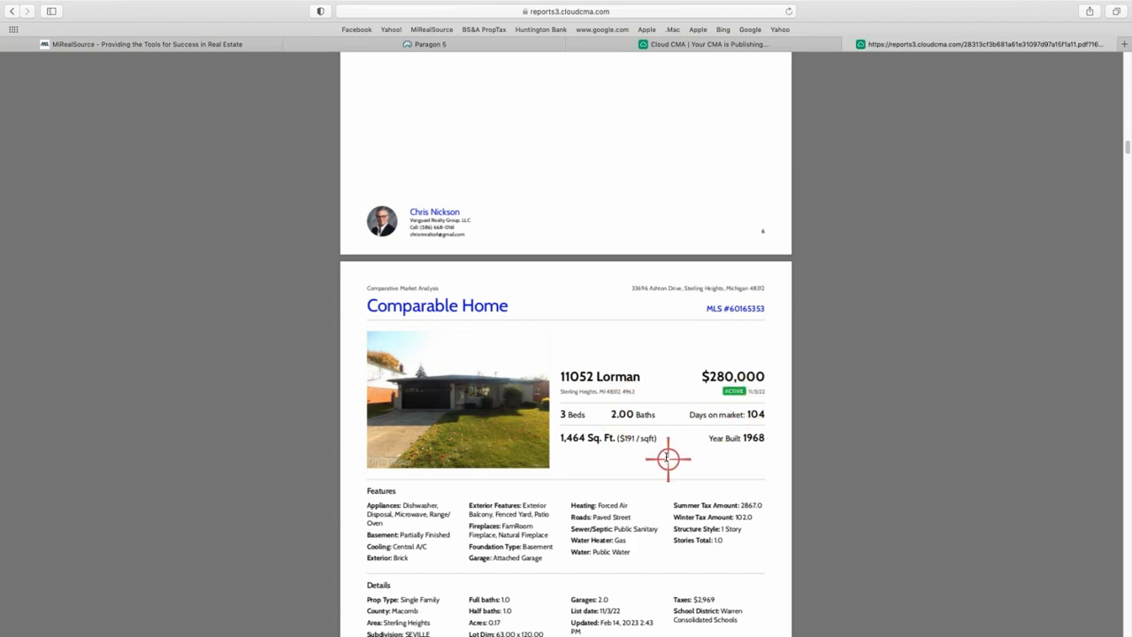
{"action": "scroll", "coordinate": [665, 455], "scroll_direction": "down", "scroll_amount": 1}
{"action": "scroll", "coordinate": [664, 455], "scroll_direction": "down", "scroll_amount": 10}
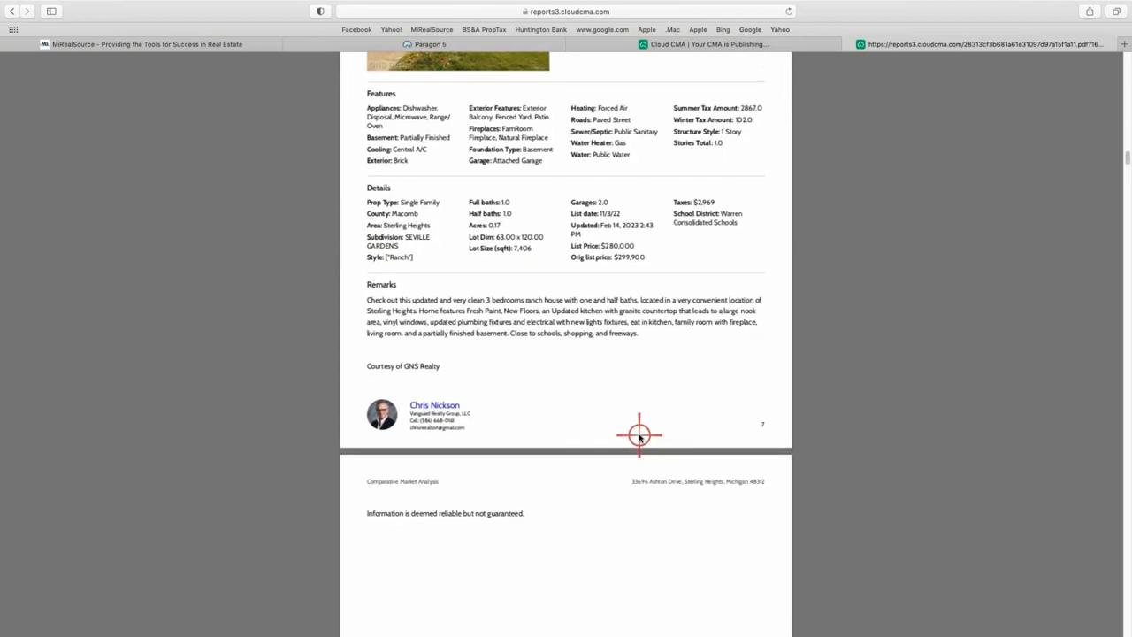
{"action": "scroll", "coordinate": [531, 416], "scroll_direction": "down", "scroll_amount": 4}
{"action": "scroll", "coordinate": [652, 443], "scroll_direction": "down", "scroll_amount": 20}
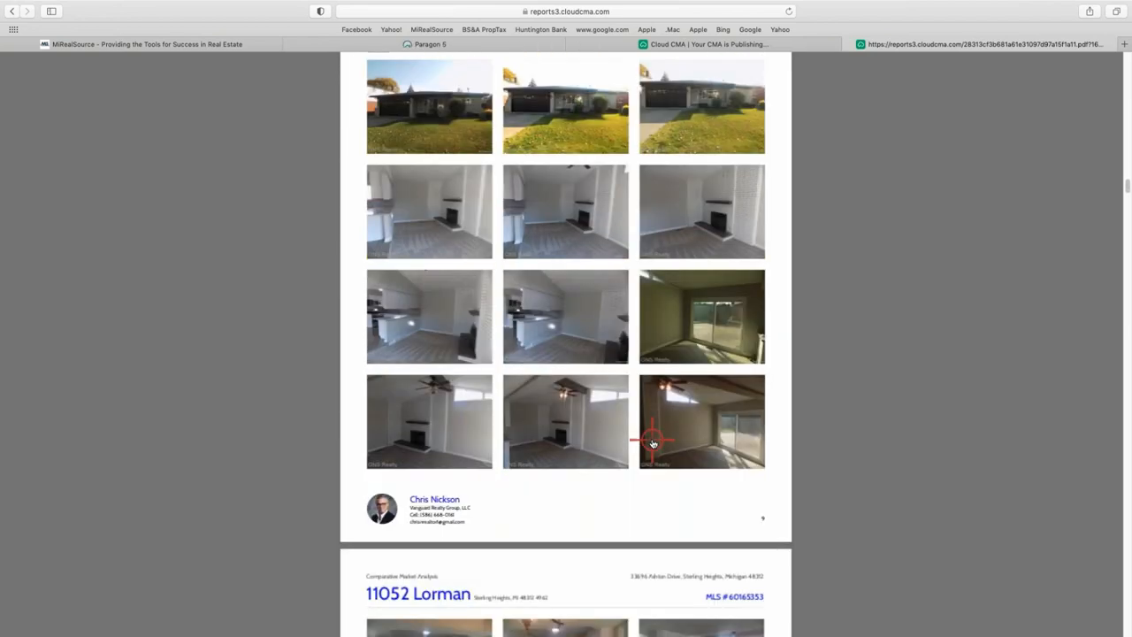
{"action": "scroll", "coordinate": [632, 457], "scroll_direction": "down", "scroll_amount": 20}
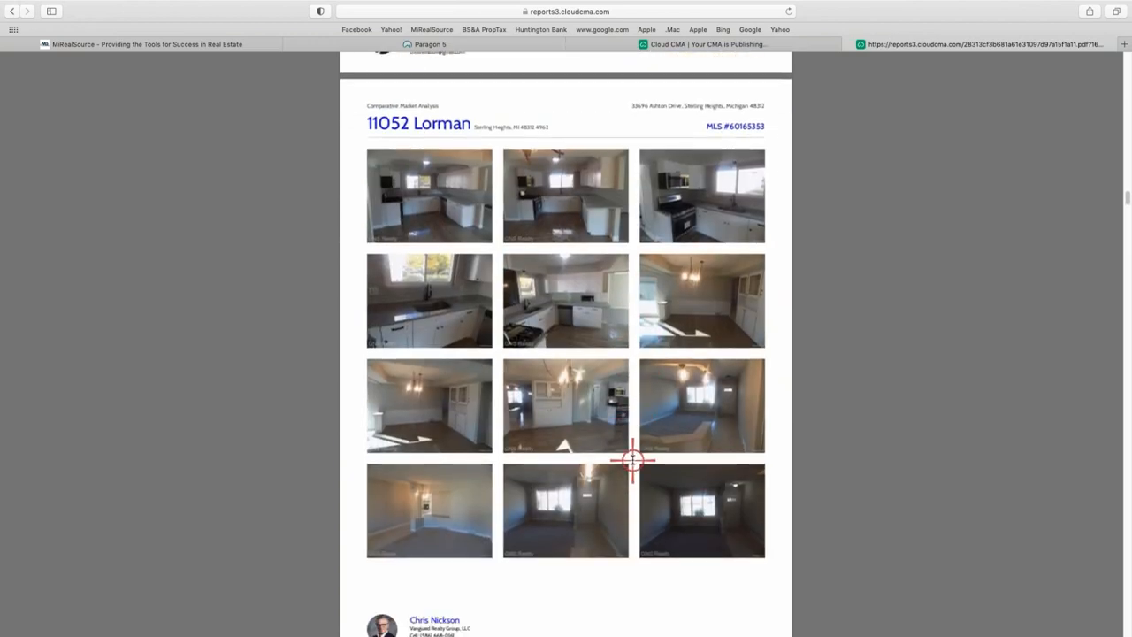
{"action": "scroll", "coordinate": [626, 459], "scroll_direction": "down", "scroll_amount": 15}
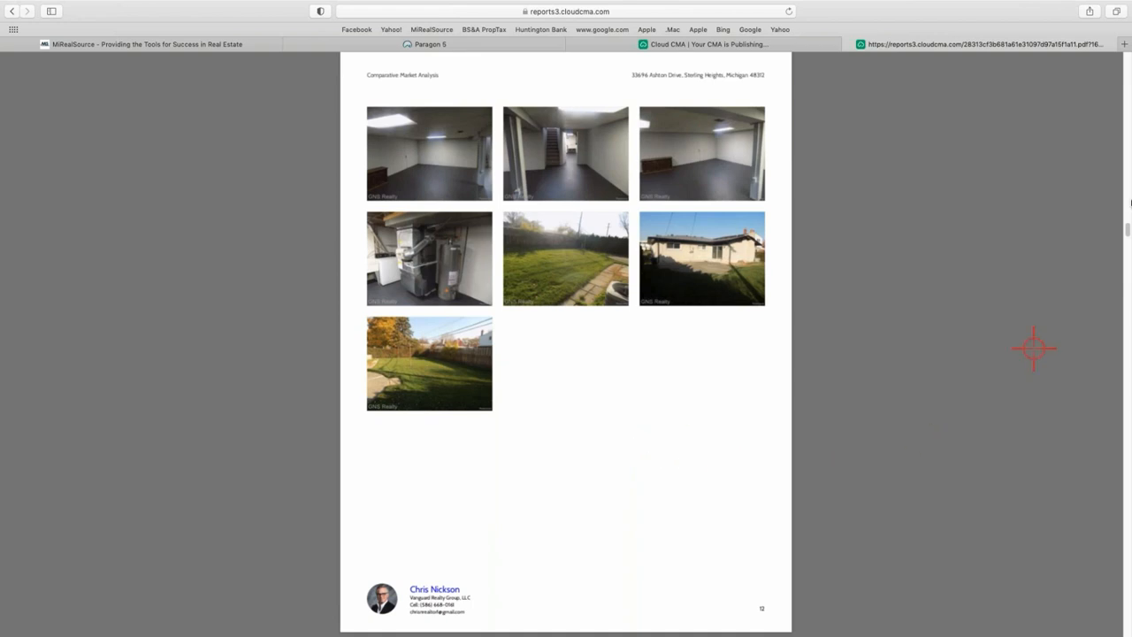
{"action": "left_click_drag", "start_coordinate": [1126, 230], "coordinate": [1107, 628]}
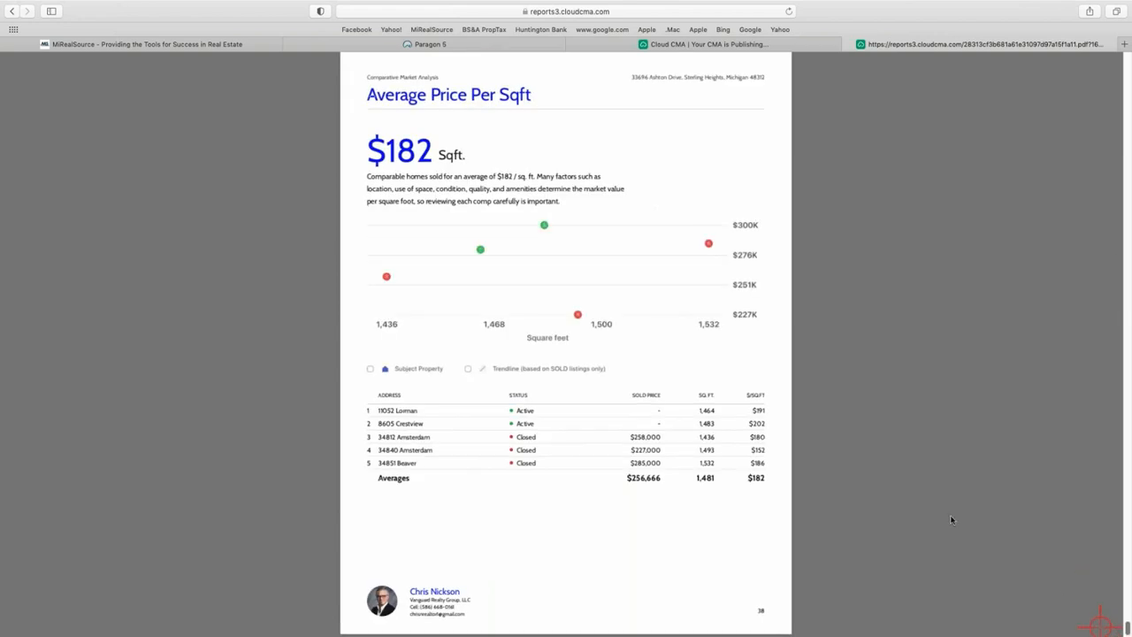
{"action": "scroll", "coordinate": [513, 371], "scroll_direction": "up", "scroll_amount": 5}
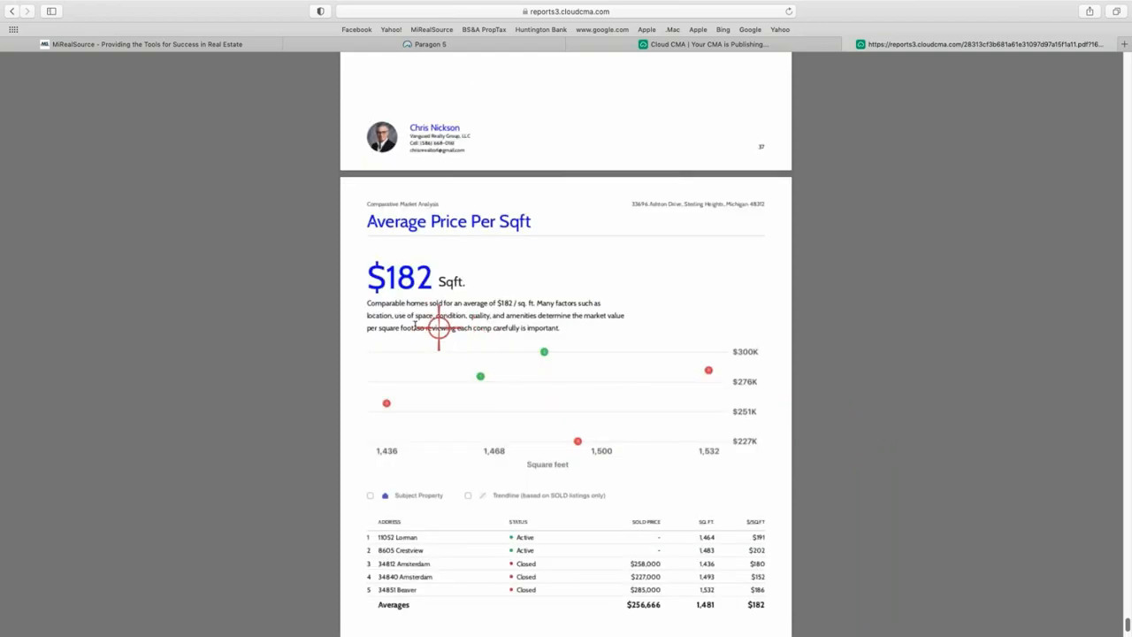
{"action": "scroll", "coordinate": [308, 352], "scroll_direction": "up", "scroll_amount": 15}
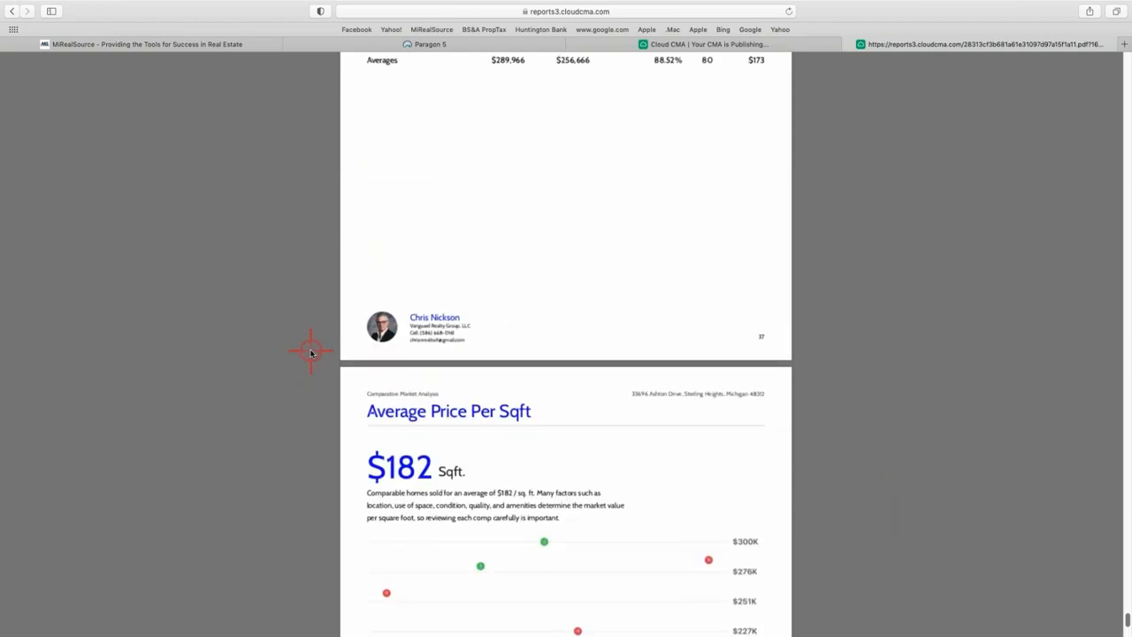
{"action": "scroll", "coordinate": [308, 352], "scroll_direction": "up", "scroll_amount": 12}
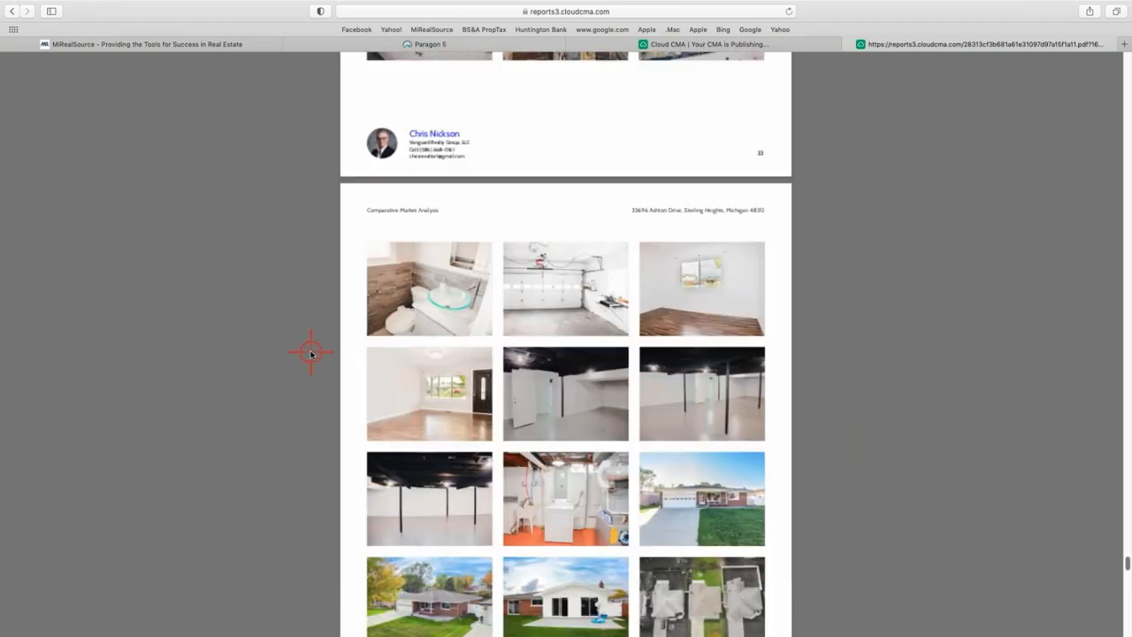
{"action": "scroll", "coordinate": [275, 343], "scroll_direction": "up", "scroll_amount": 6}
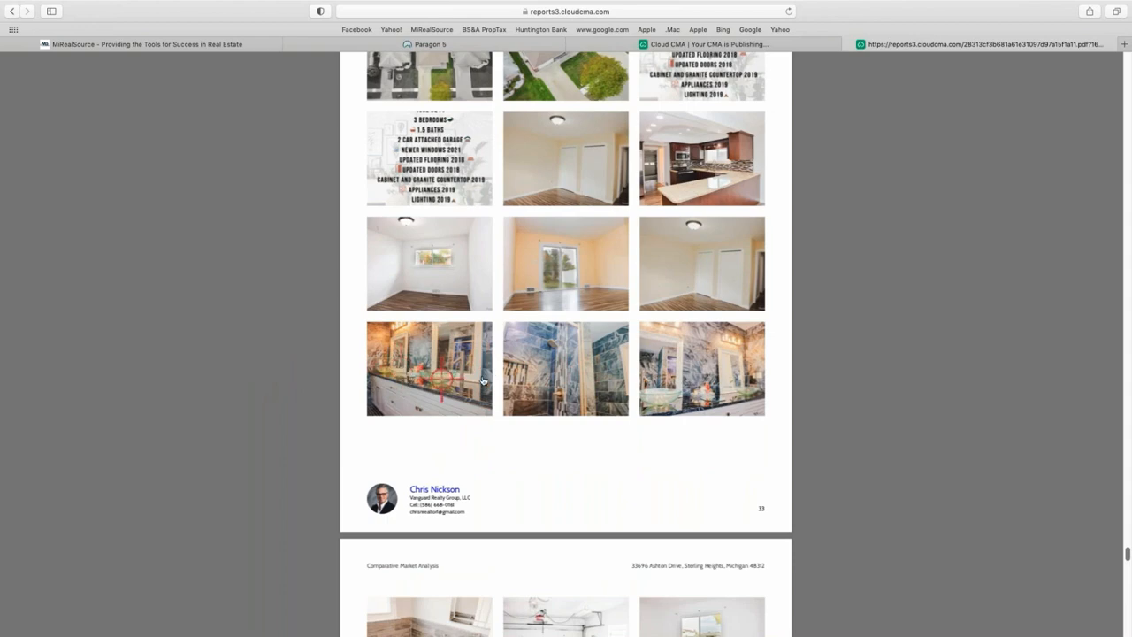
{"action": "scroll", "coordinate": [489, 376], "scroll_direction": "up", "scroll_amount": 1}
{"action": "scroll", "coordinate": [489, 376], "scroll_direction": "up", "scroll_amount": 12}
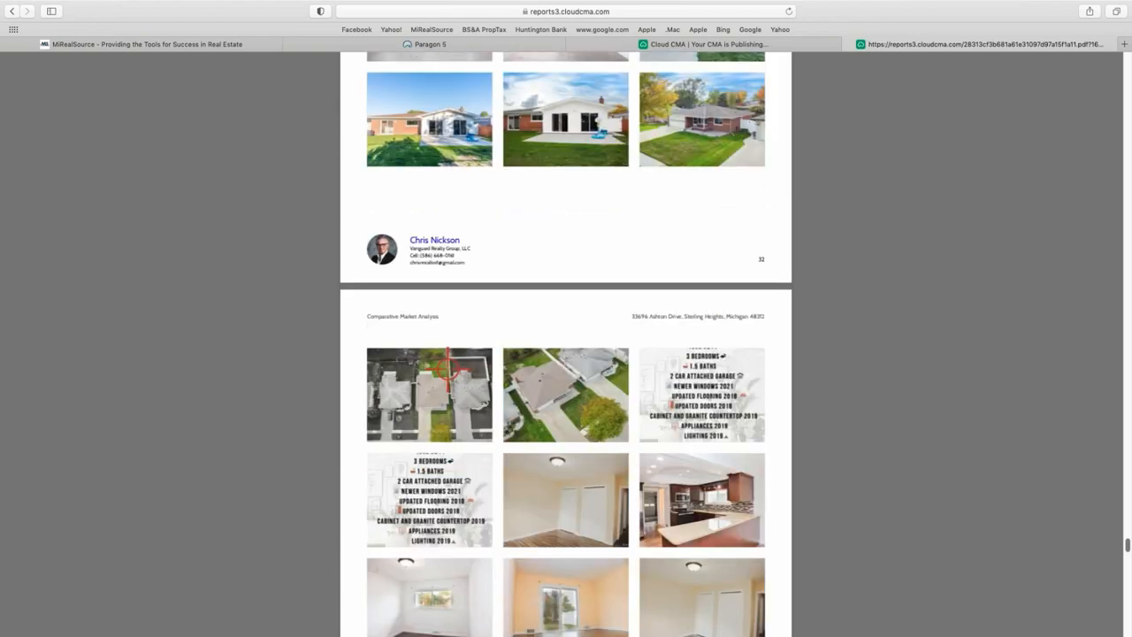
{"action": "scroll", "coordinate": [445, 370], "scroll_direction": "up", "scroll_amount": 20}
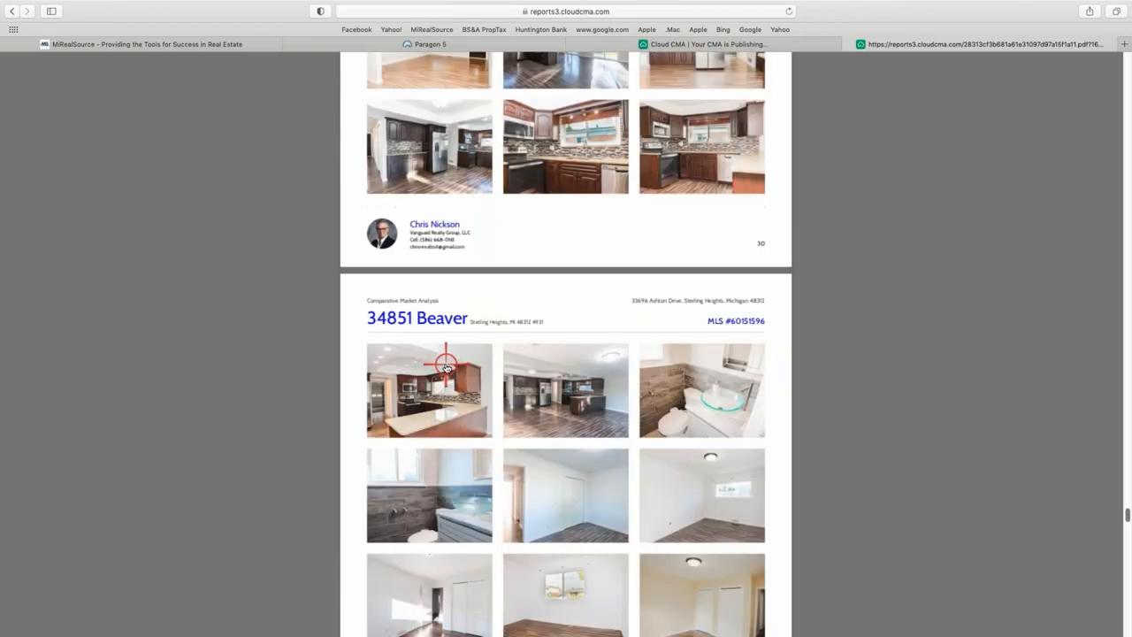
{"action": "scroll", "coordinate": [445, 365], "scroll_direction": "up", "scroll_amount": 20}
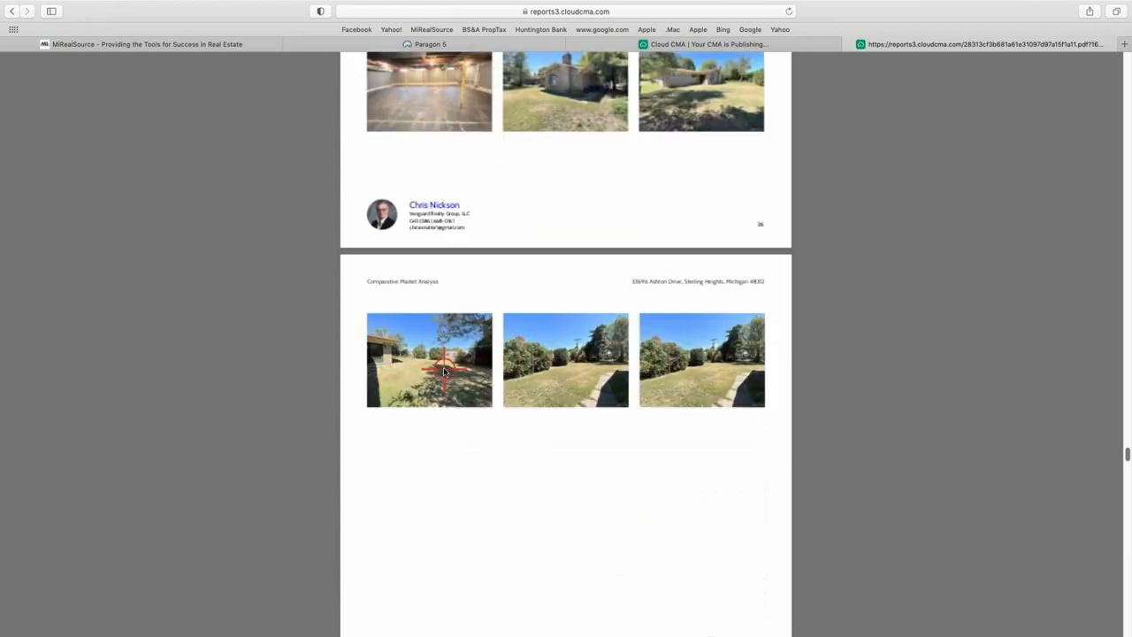
{"action": "scroll", "coordinate": [519, 398], "scroll_direction": "down", "scroll_amount": 10}
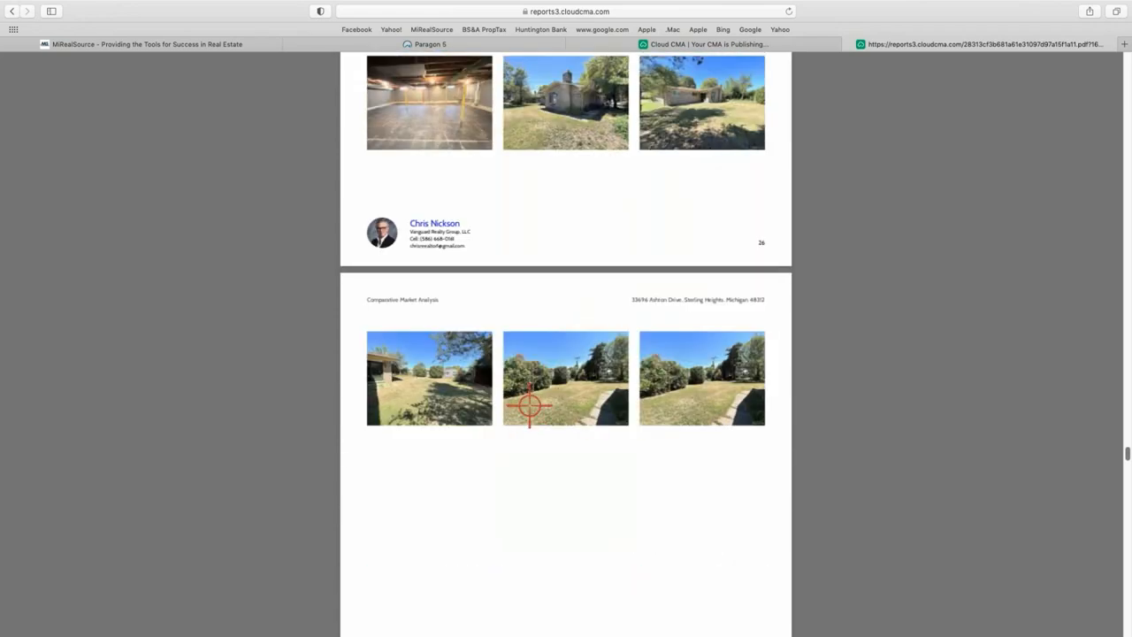
{"action": "scroll", "coordinate": [529, 405], "scroll_direction": "up", "scroll_amount": 20}
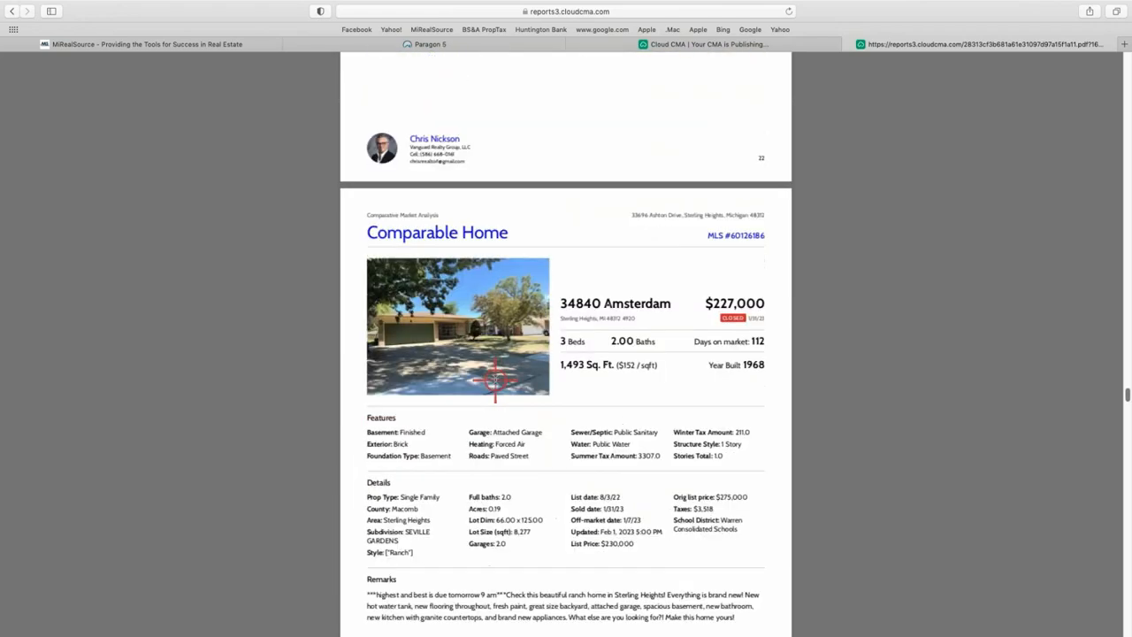
{"action": "scroll", "coordinate": [495, 380], "scroll_direction": "down", "scroll_amount": 15}
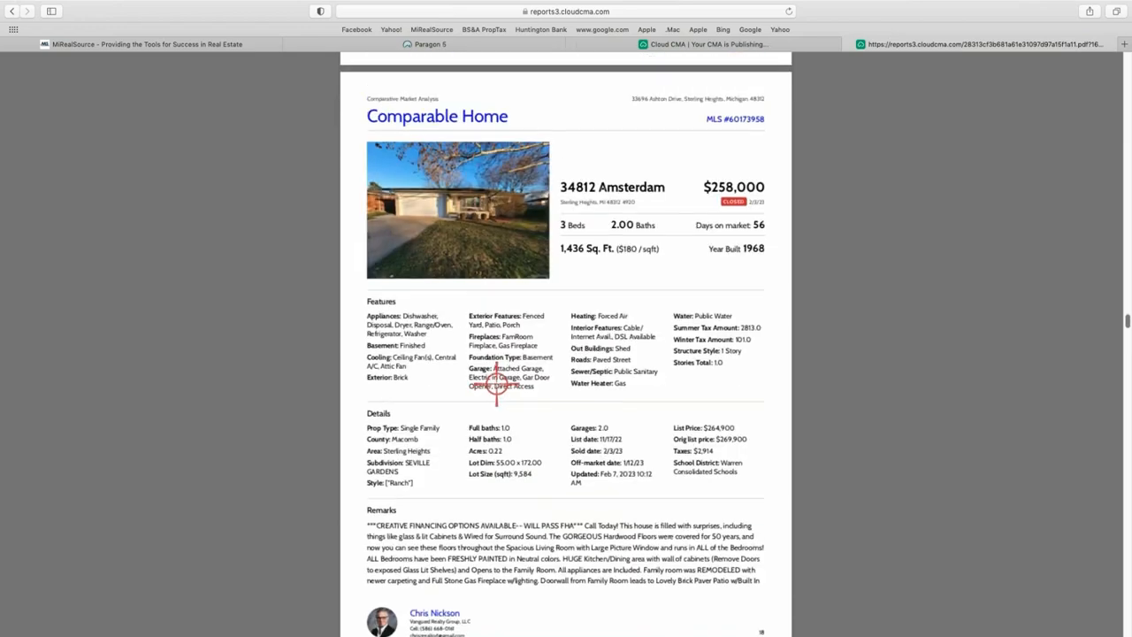
{"action": "scroll", "coordinate": [496, 383], "scroll_direction": "down", "scroll_amount": 15}
{"action": "scroll", "coordinate": [478, 345], "scroll_direction": "up", "scroll_amount": 4}
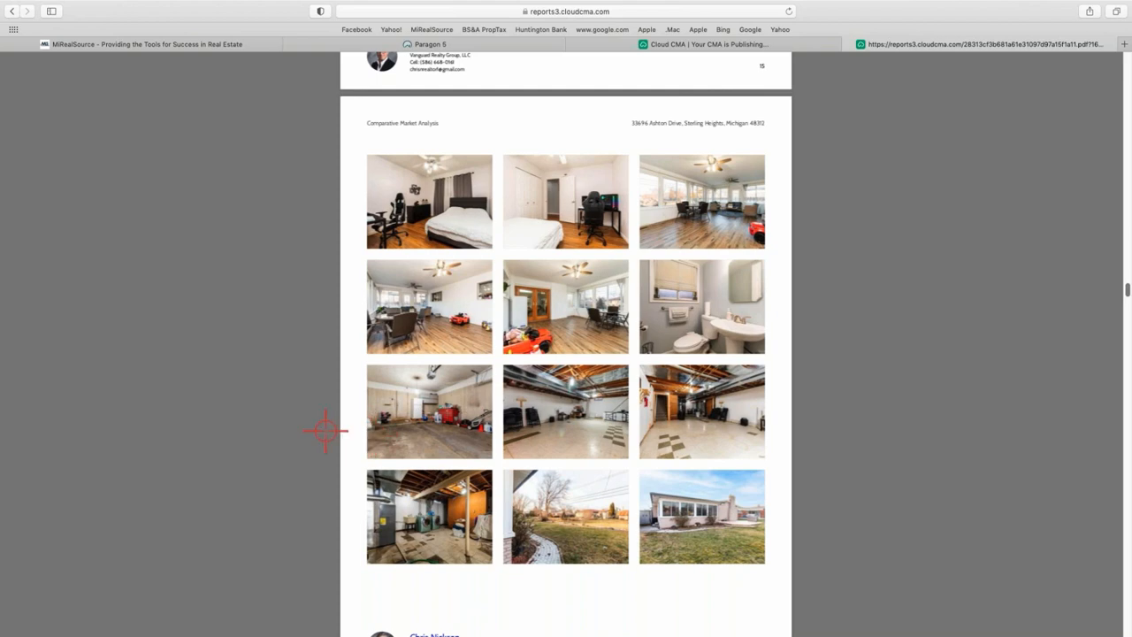
{"action": "scroll", "coordinate": [475, 356], "scroll_direction": "up", "scroll_amount": 5}
{"action": "scroll", "coordinate": [473, 360], "scroll_direction": "up", "scroll_amount": 5}
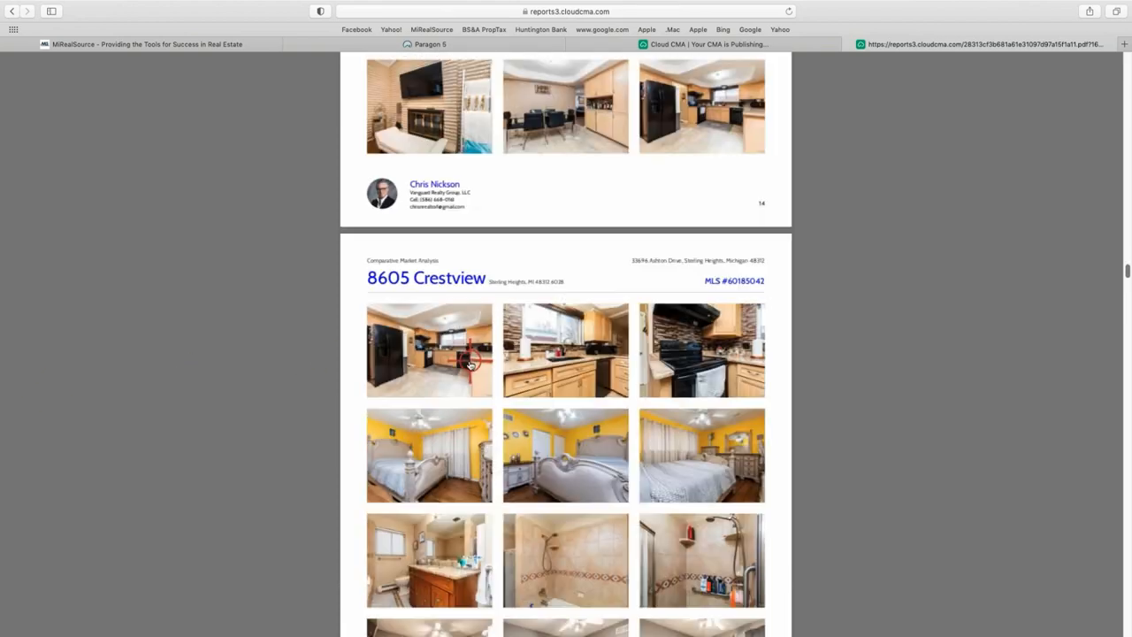
{"action": "scroll", "coordinate": [473, 244], "scroll_direction": "up", "scroll_amount": 4}
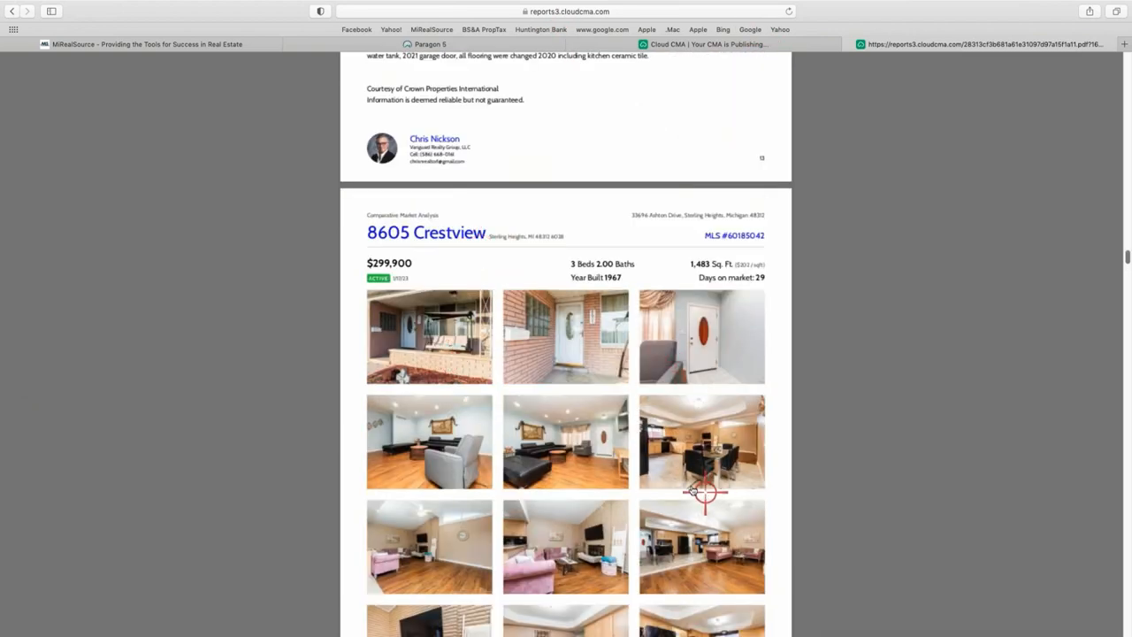
{"action": "scroll", "coordinate": [633, 450], "scroll_direction": "down", "scroll_amount": 2}
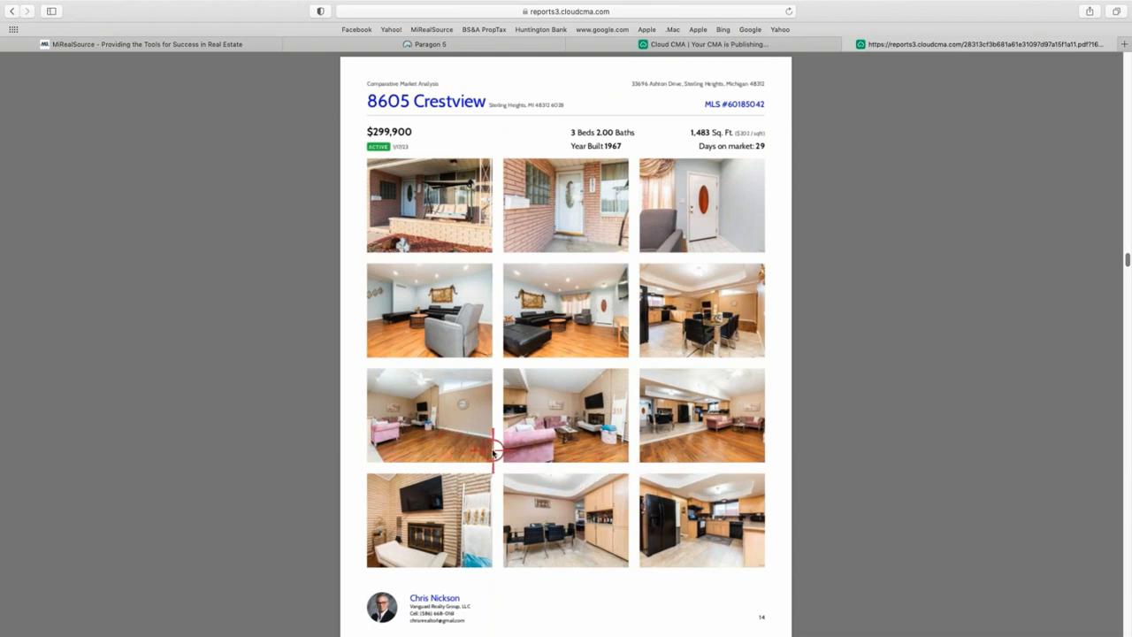
{"action": "scroll", "coordinate": [492, 450], "scroll_direction": "down", "scroll_amount": 1}
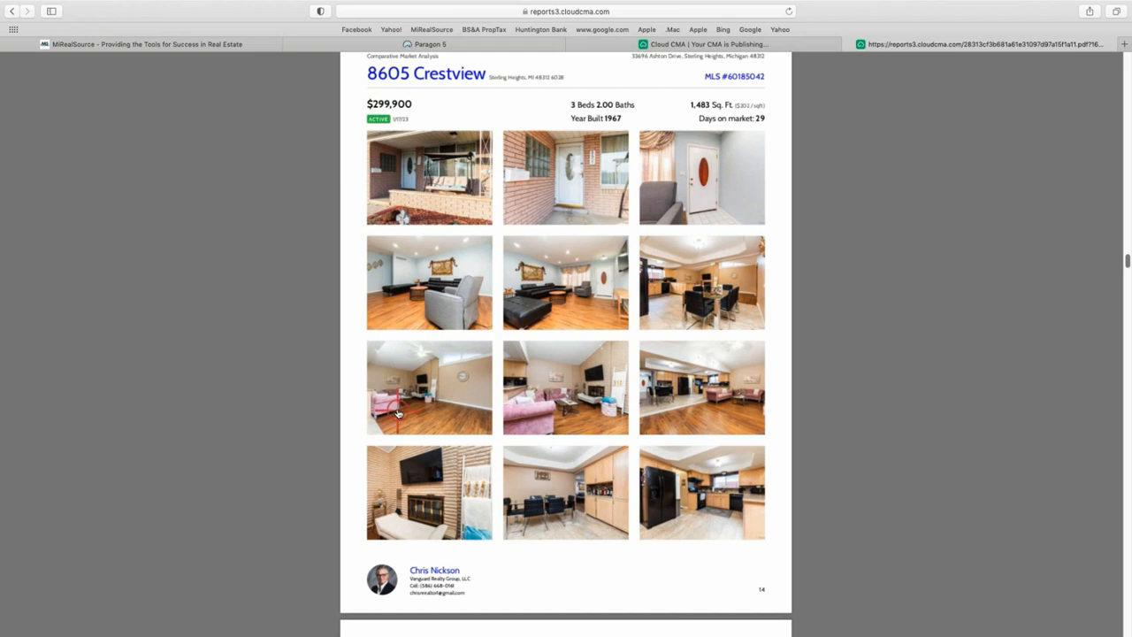
{"action": "scroll", "coordinate": [466, 446], "scroll_direction": "down", "scroll_amount": 2}
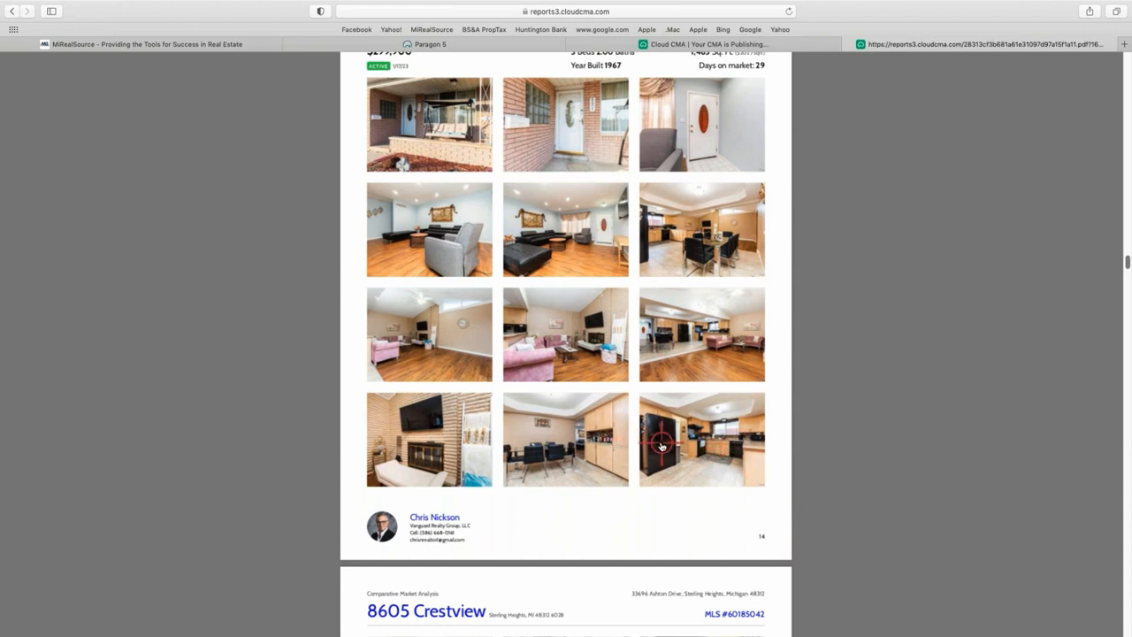
{"action": "scroll", "coordinate": [669, 453], "scroll_direction": "down", "scroll_amount": 2}
{"action": "scroll", "coordinate": [669, 453], "scroll_direction": "down", "scroll_amount": 8}
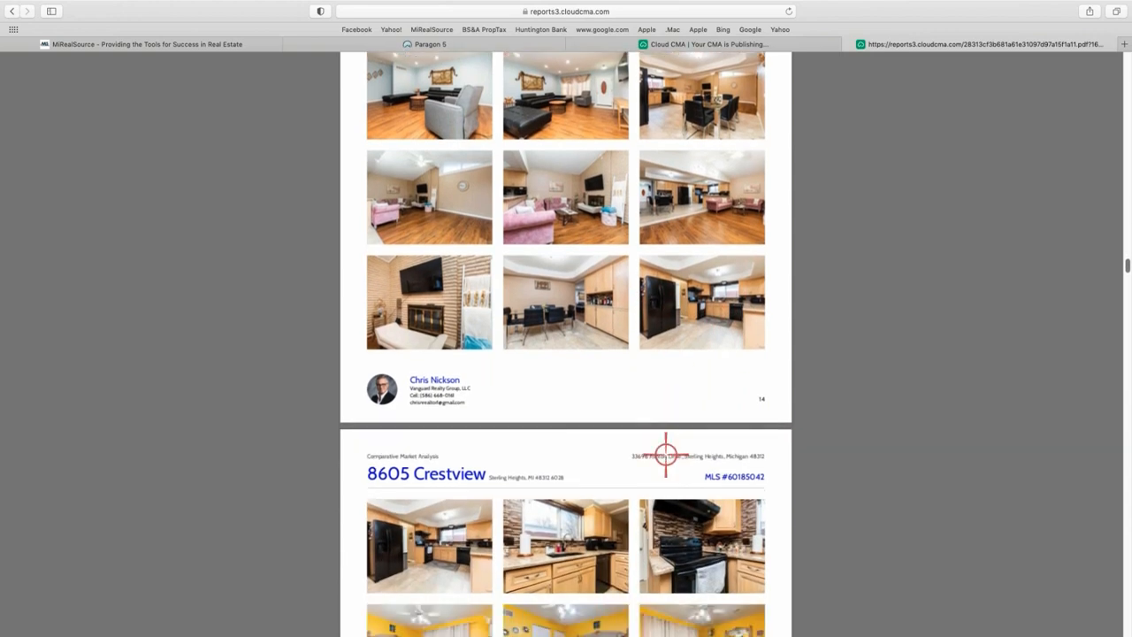
{"action": "scroll", "coordinate": [515, 405], "scroll_direction": "up", "scroll_amount": 20}
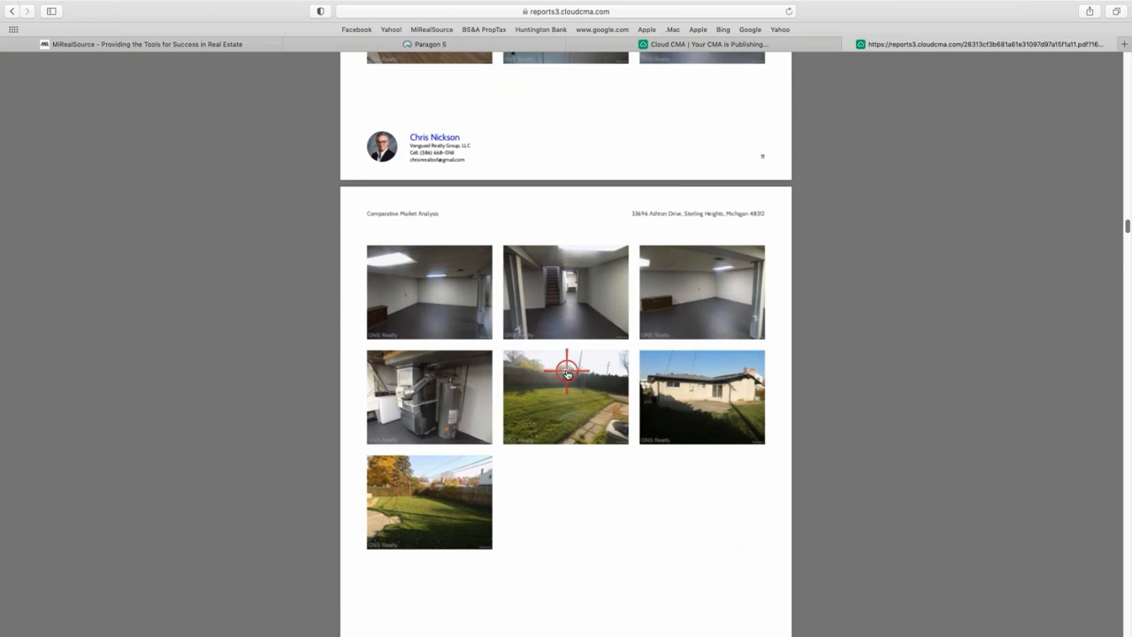
{"action": "scroll", "coordinate": [567, 374], "scroll_direction": "up", "scroll_amount": 10}
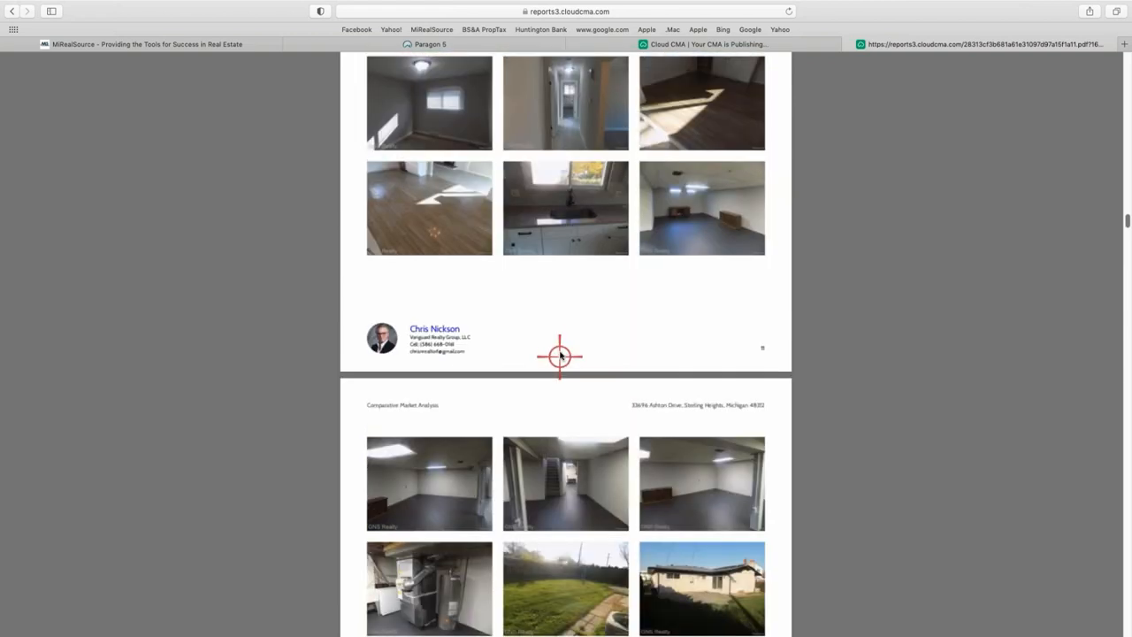
{"action": "scroll", "coordinate": [567, 341], "scroll_direction": "up", "scroll_amount": 6}
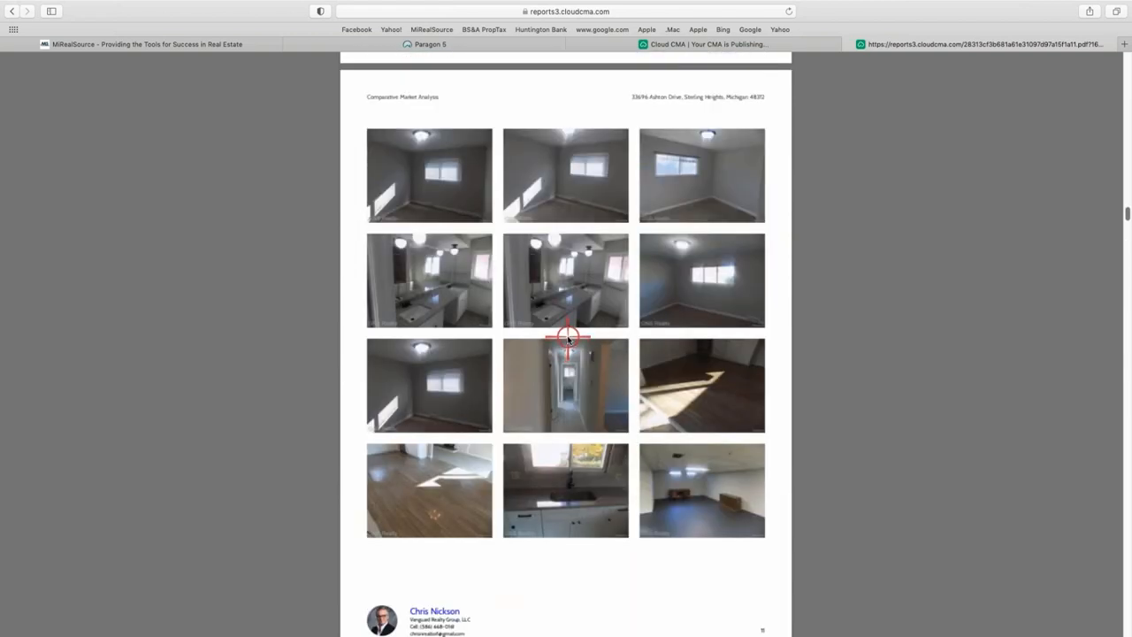
{"action": "scroll", "coordinate": [567, 337], "scroll_direction": "up", "scroll_amount": 20}
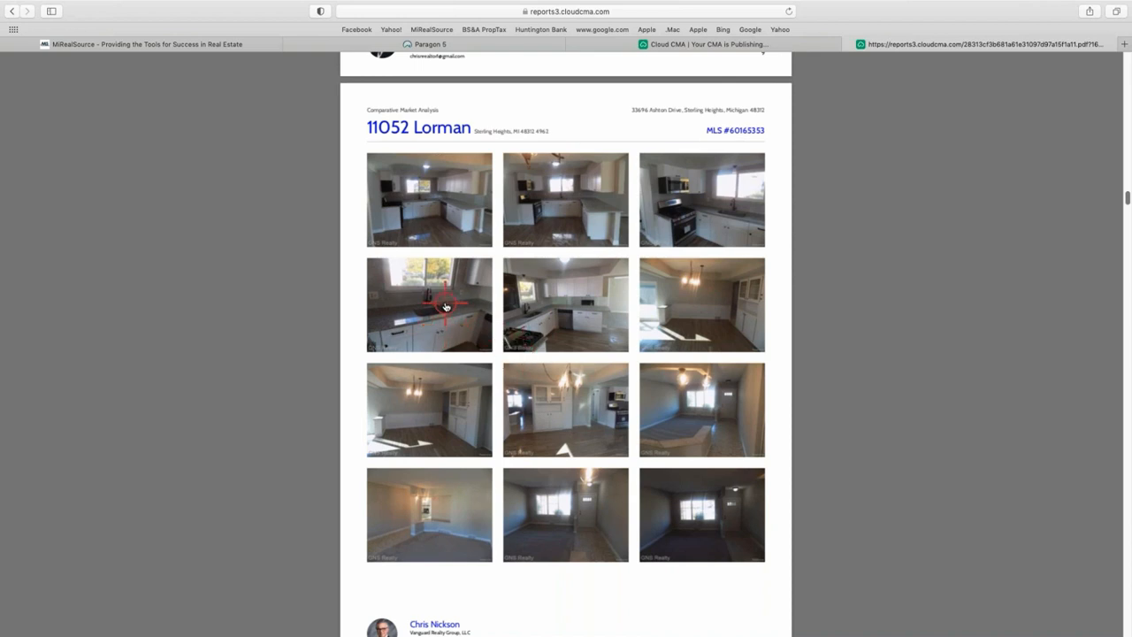
{"action": "scroll", "coordinate": [443, 321], "scroll_direction": "down", "scroll_amount": 1}
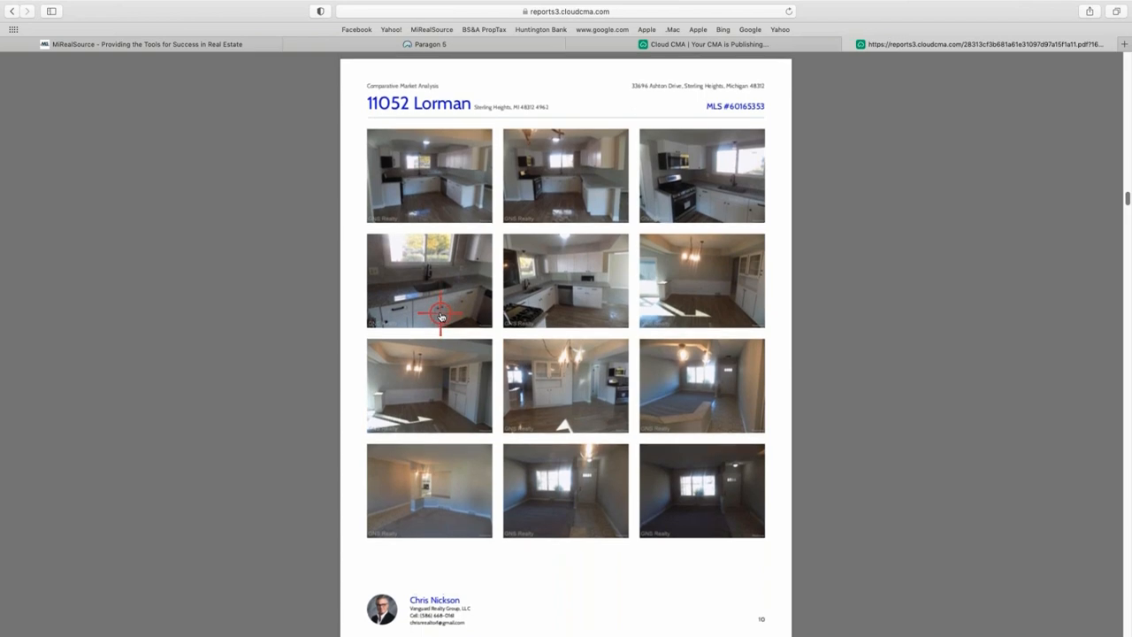
{"action": "scroll", "coordinate": [440, 318], "scroll_direction": "up", "scroll_amount": 2}
{"action": "scroll", "coordinate": [440, 317], "scroll_direction": "up", "scroll_amount": 1}
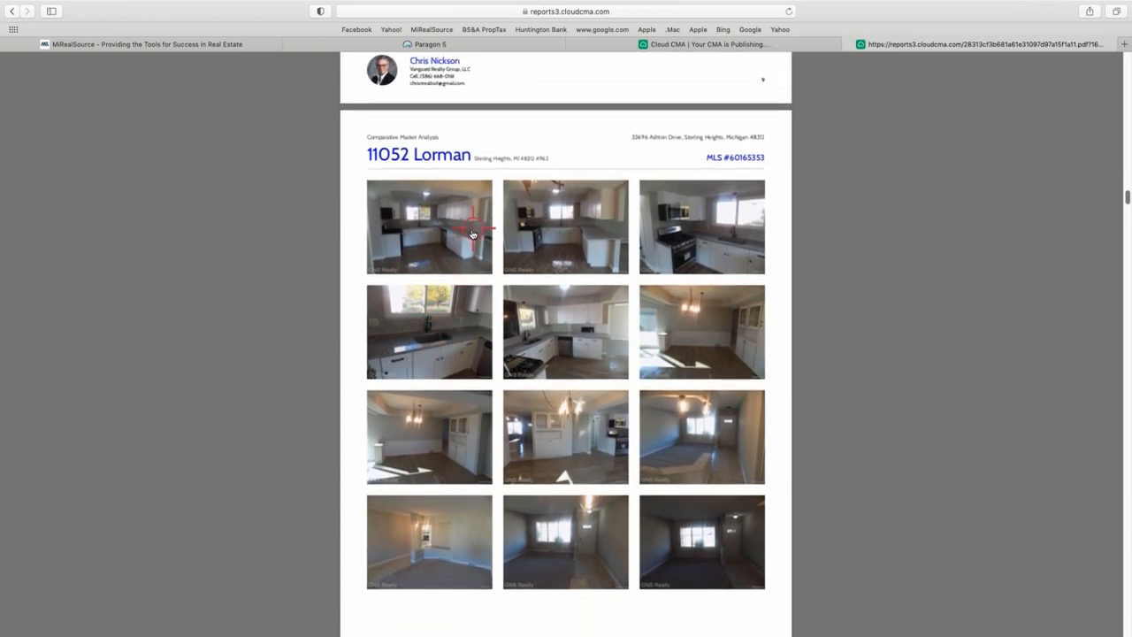
{"action": "scroll", "coordinate": [558, 246], "scroll_direction": "up", "scroll_amount": 15}
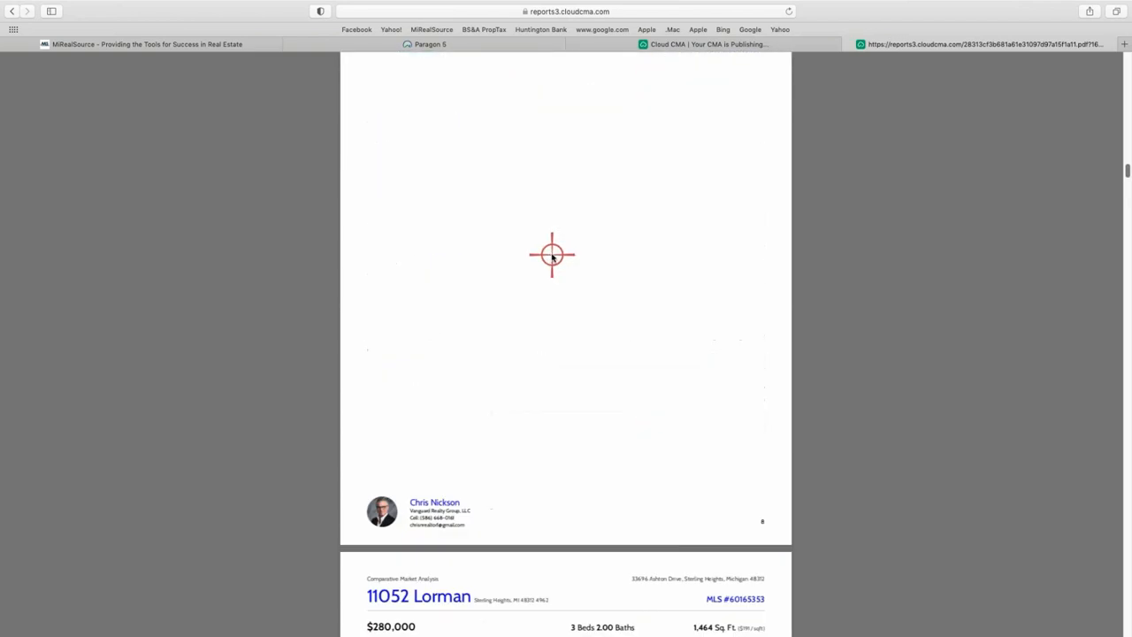
{"action": "scroll", "coordinate": [543, 258], "scroll_direction": "up", "scroll_amount": 15}
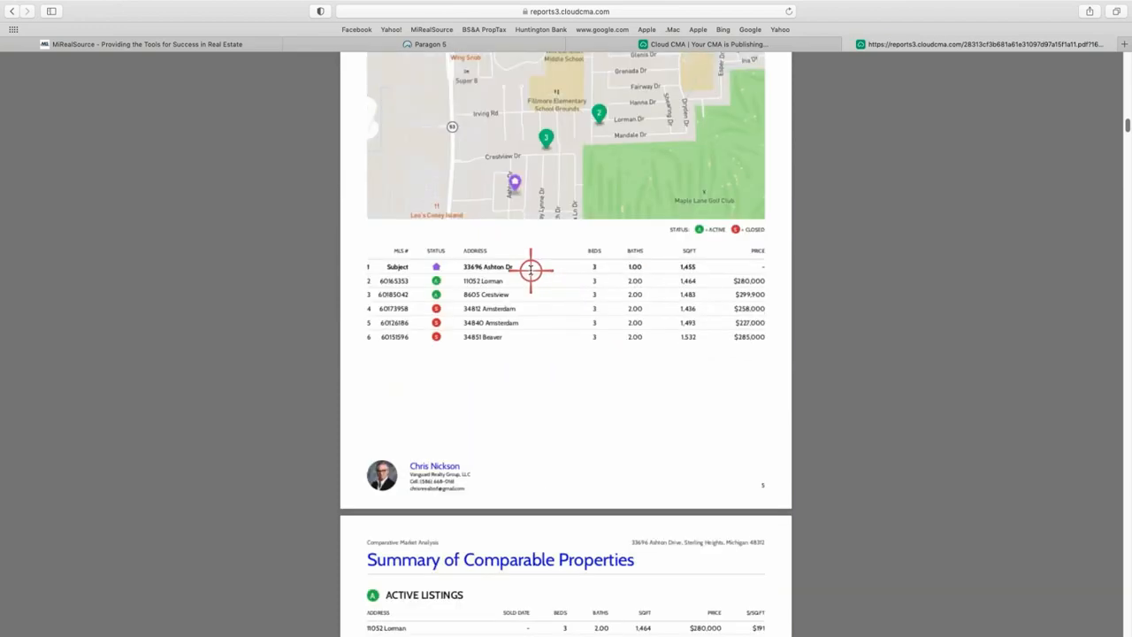
{"action": "scroll", "coordinate": [530, 274], "scroll_direction": "down", "scroll_amount": 20}
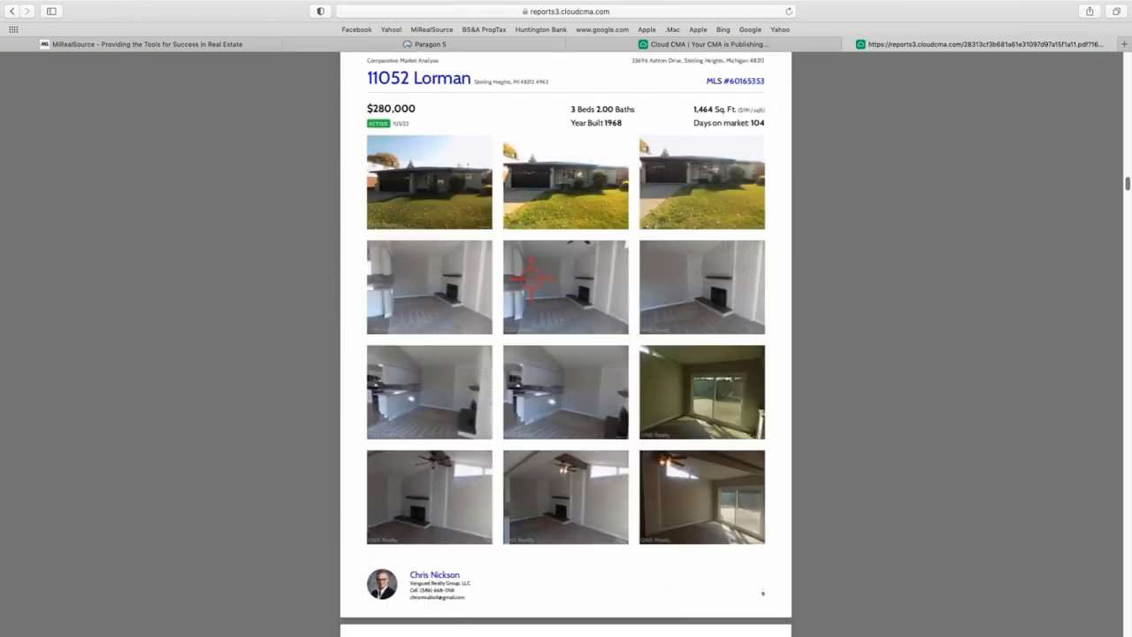
{"action": "scroll", "coordinate": [531, 278], "scroll_direction": "down", "scroll_amount": 15}
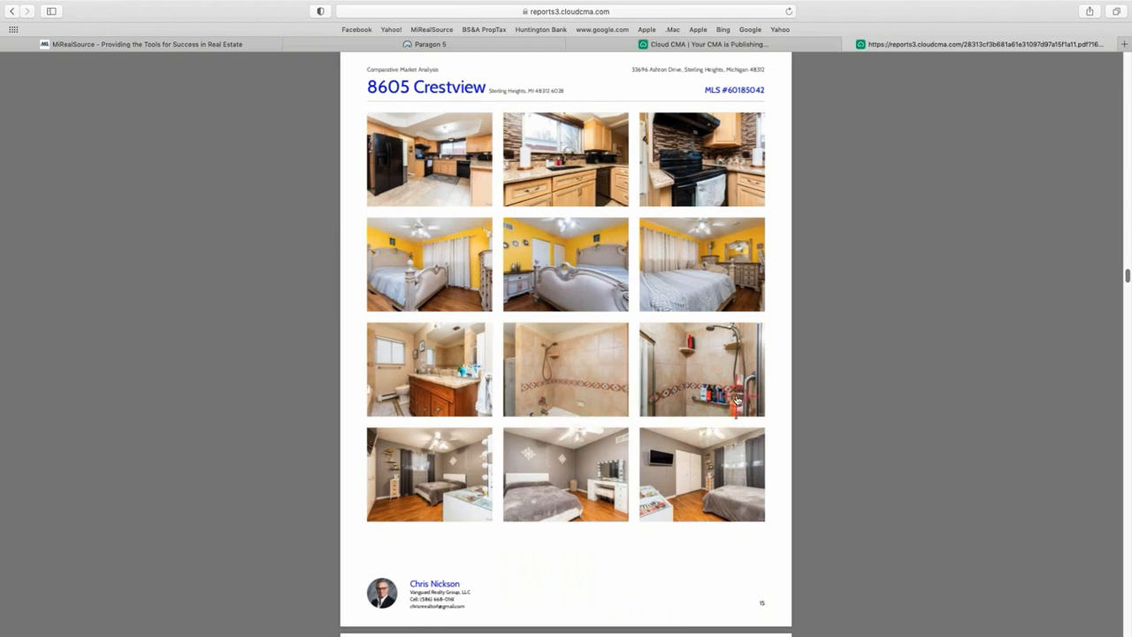
{"action": "scroll", "coordinate": [592, 402], "scroll_direction": "down", "scroll_amount": 2}
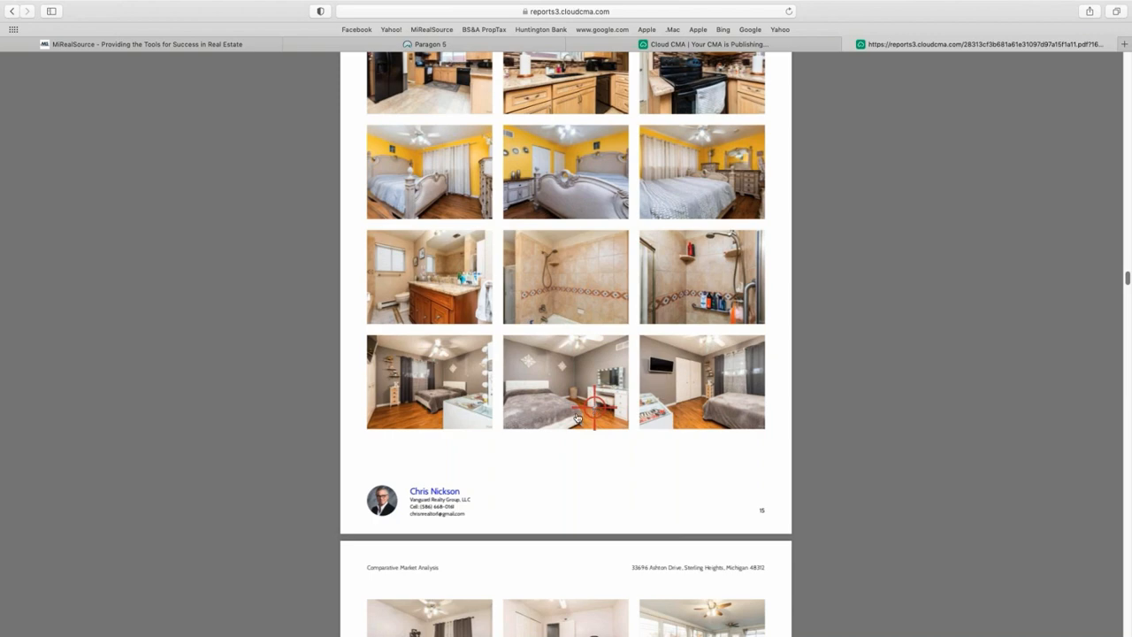
{"action": "scroll", "coordinate": [577, 417], "scroll_direction": "down", "scroll_amount": 10}
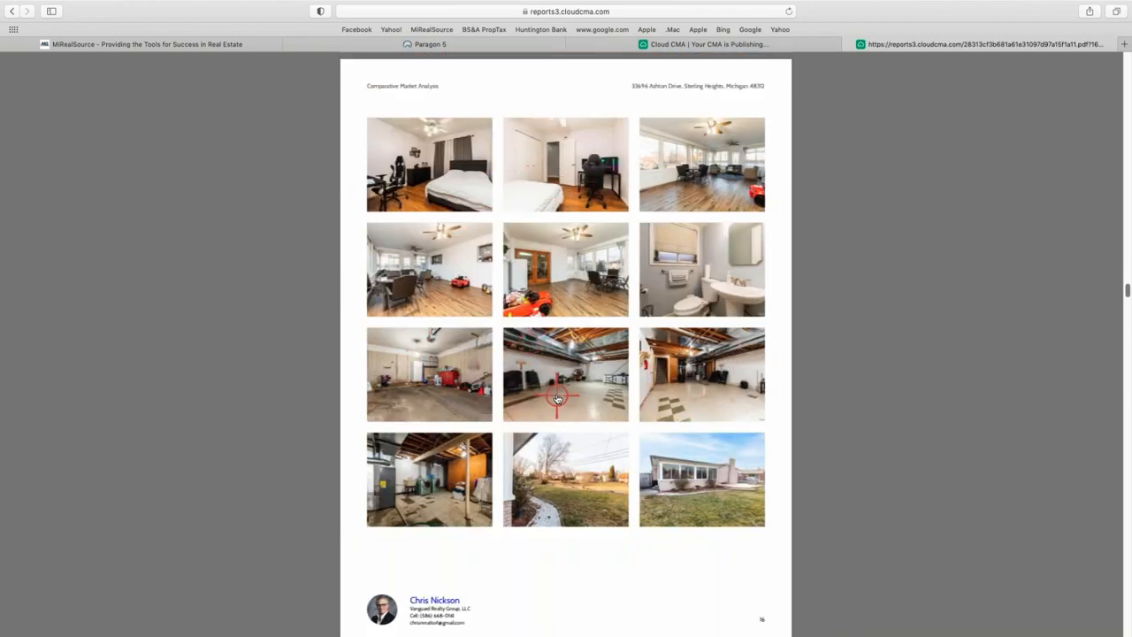
{"action": "scroll", "coordinate": [555, 406], "scroll_direction": "down", "scroll_amount": 7}
{"action": "scroll", "coordinate": [559, 466], "scroll_direction": "down", "scroll_amount": 18}
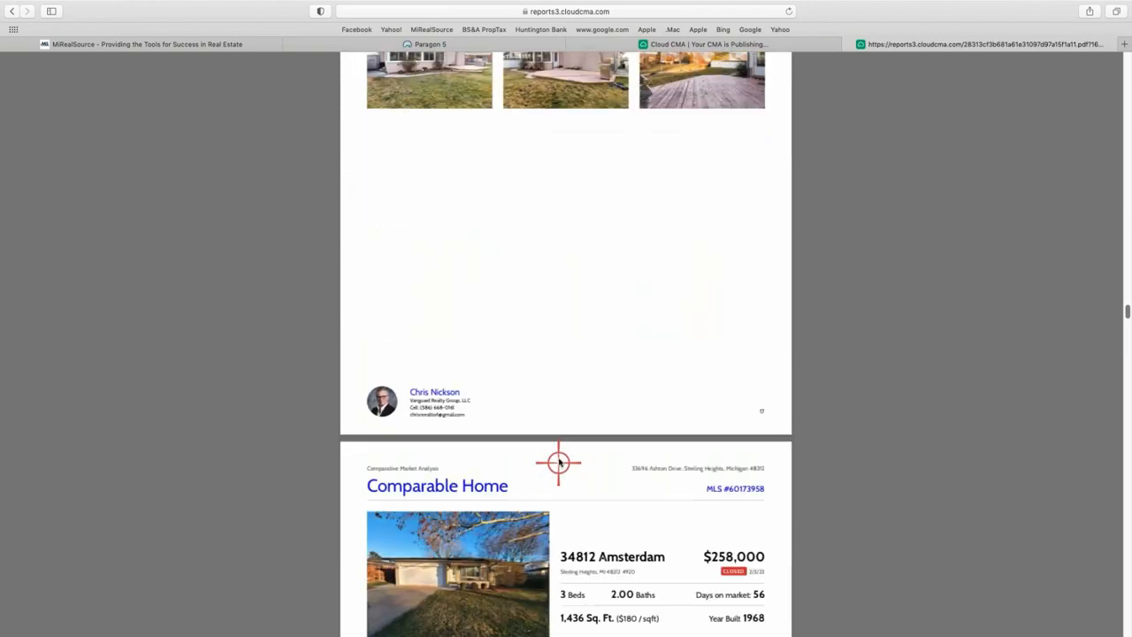
{"action": "scroll", "coordinate": [553, 445], "scroll_direction": "up", "scroll_amount": 18}
{"action": "scroll", "coordinate": [524, 389], "scroll_direction": "up", "scroll_amount": 20}
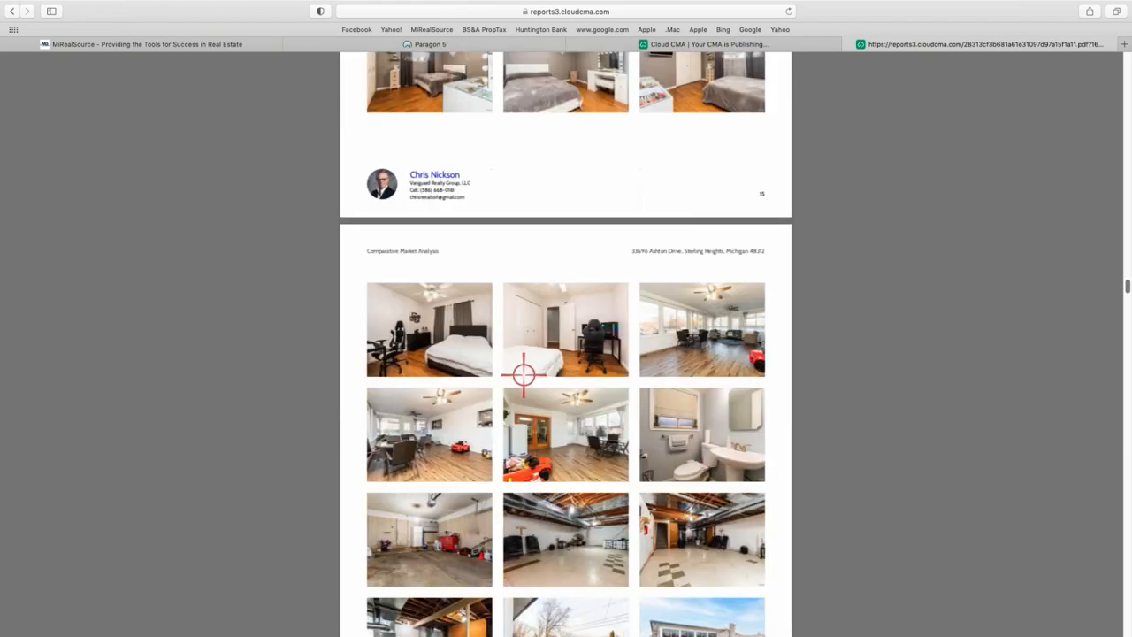
{"action": "scroll", "coordinate": [660, 230], "scroll_direction": "up", "scroll_amount": 20}
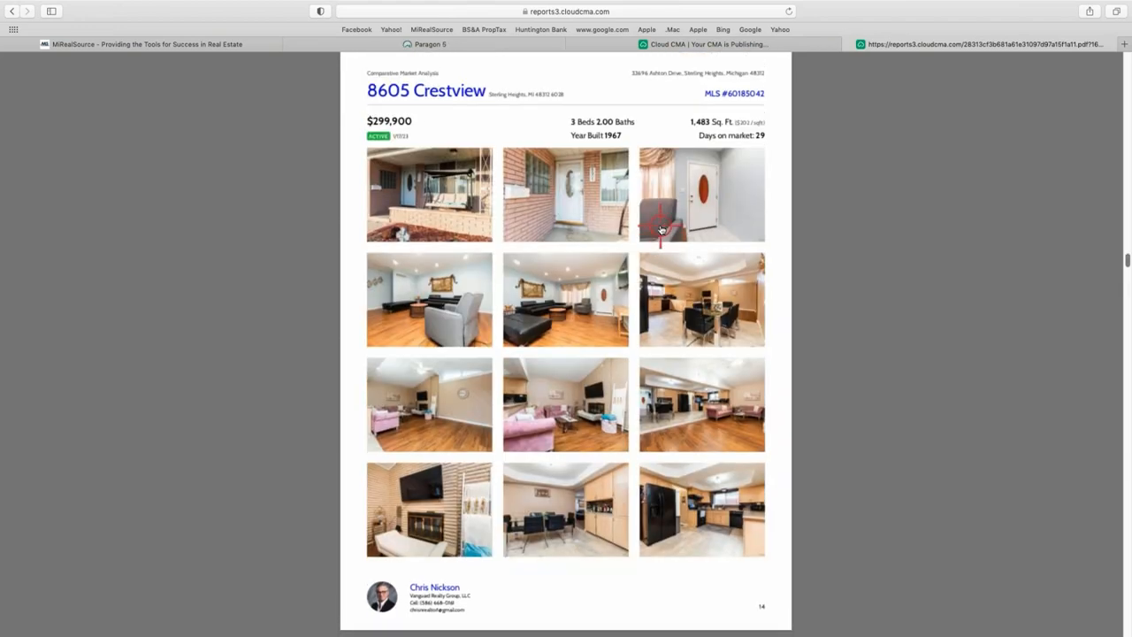
{"action": "scroll", "coordinate": [660, 229], "scroll_direction": "up", "scroll_amount": 10}
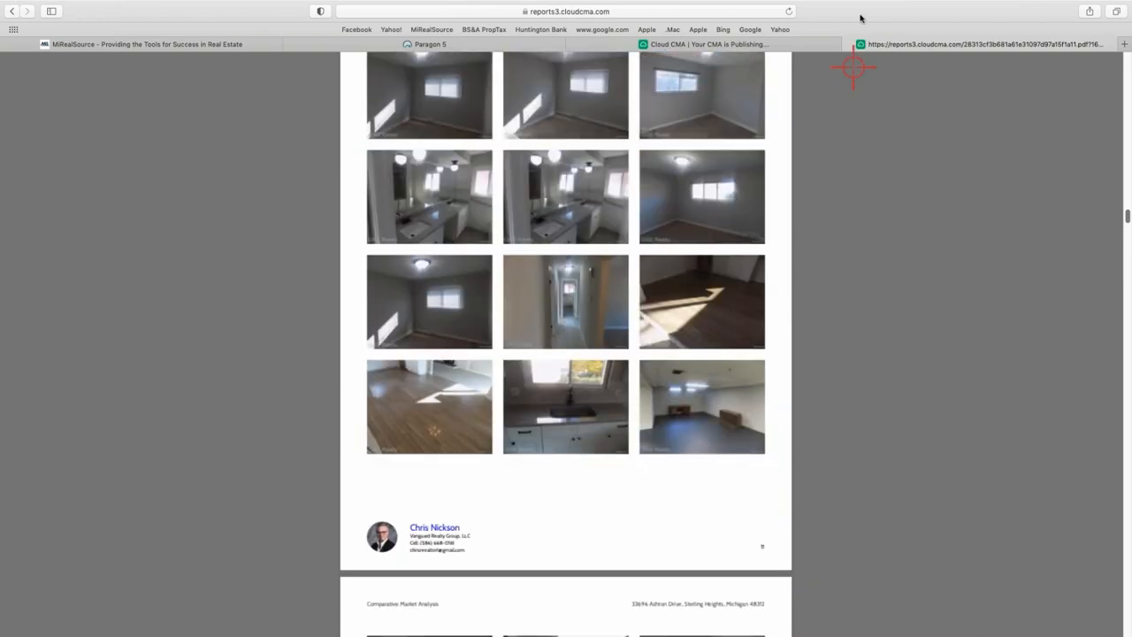
Leave the PDF, set the report layout to Two column comparison, and republish.
{"action": "left_click", "coordinate": [850, 45]}
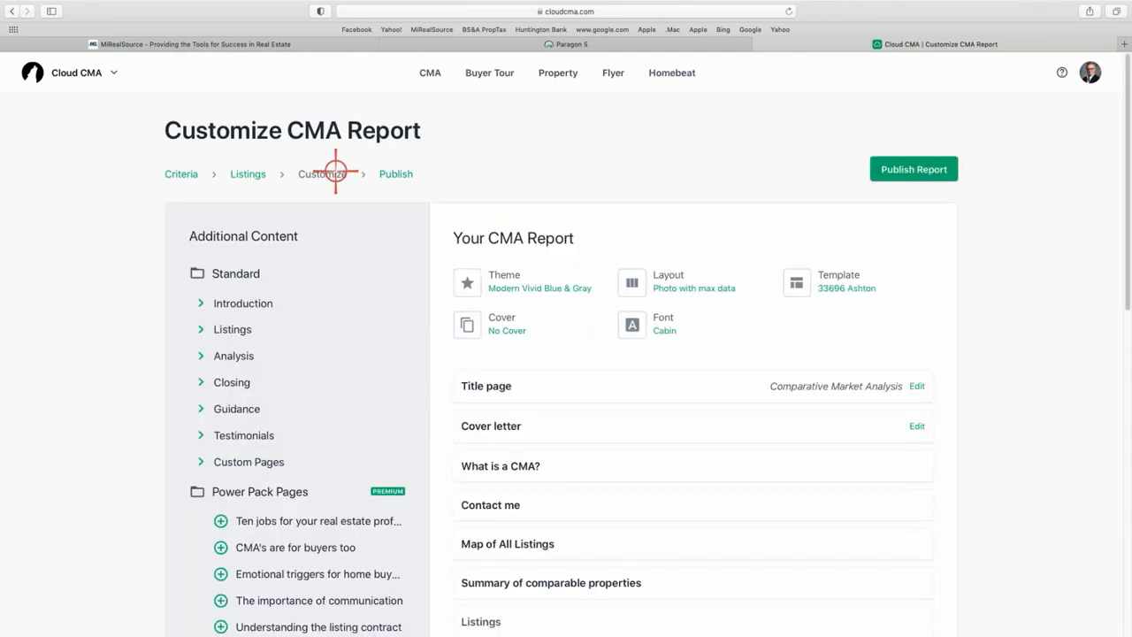
{"action": "left_click", "coordinate": [688, 288]}
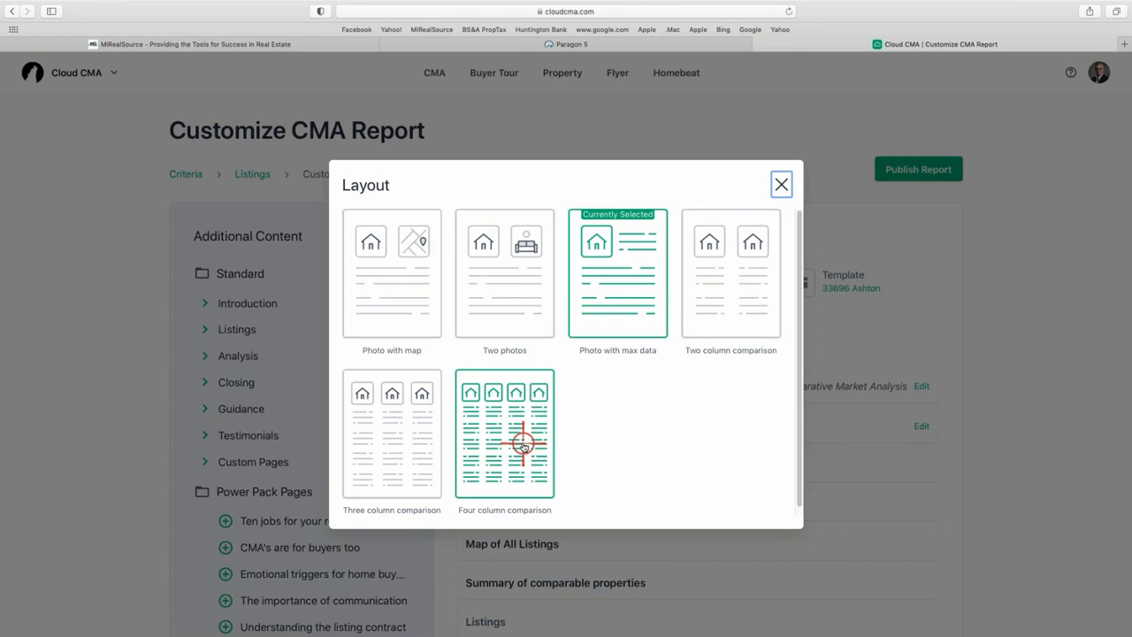
{"action": "left_click", "coordinate": [725, 288]}
{"action": "left_click", "coordinate": [911, 167]}
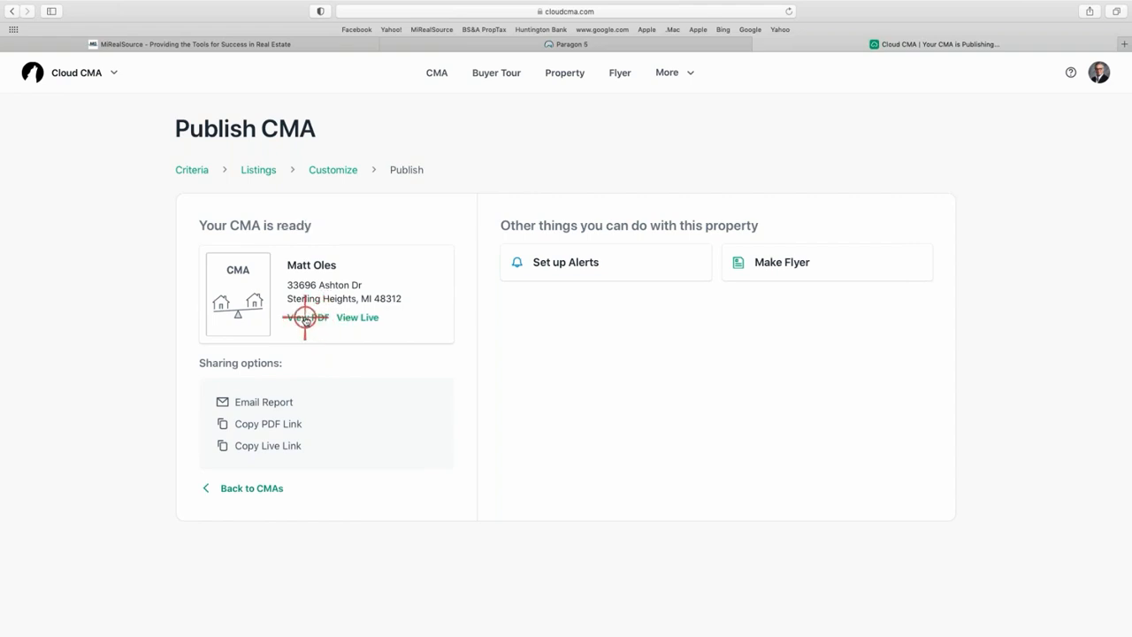
Open the republished PDF zoomed out and scroll through the For Sale and Recently Sold pages.
{"action": "left_click", "coordinate": [305, 317]}
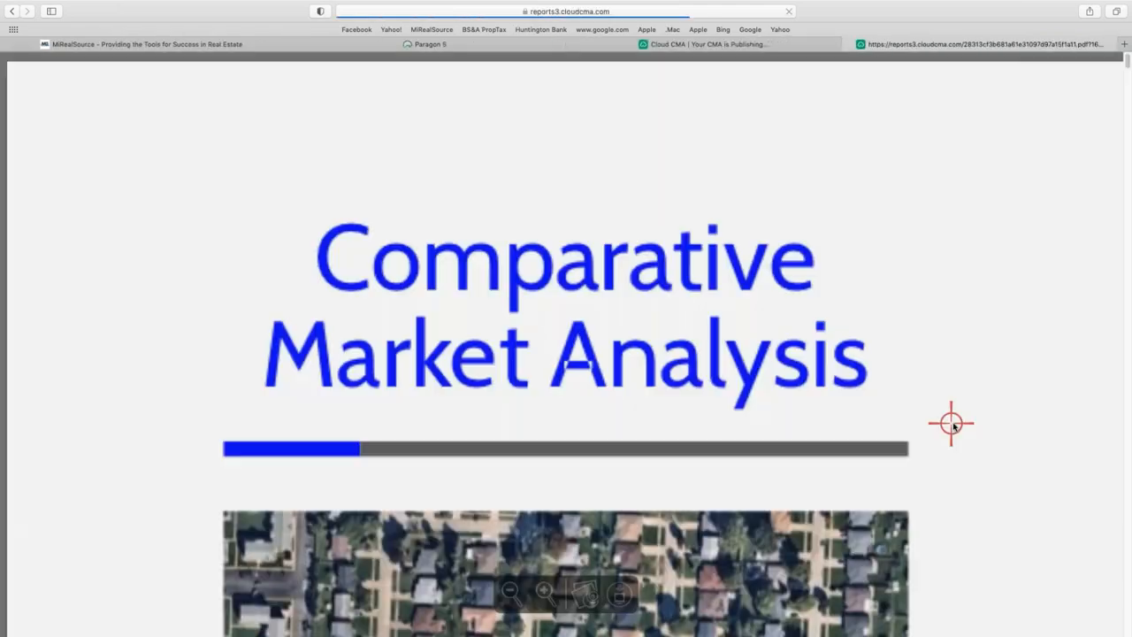
{"action": "key", "text": "super+minus"}
{"action": "key", "text": "super+minus"}
{"action": "key", "text": "super+minus"}
{"action": "key", "text": "super+minus"}
{"action": "key", "text": "super+minus"}
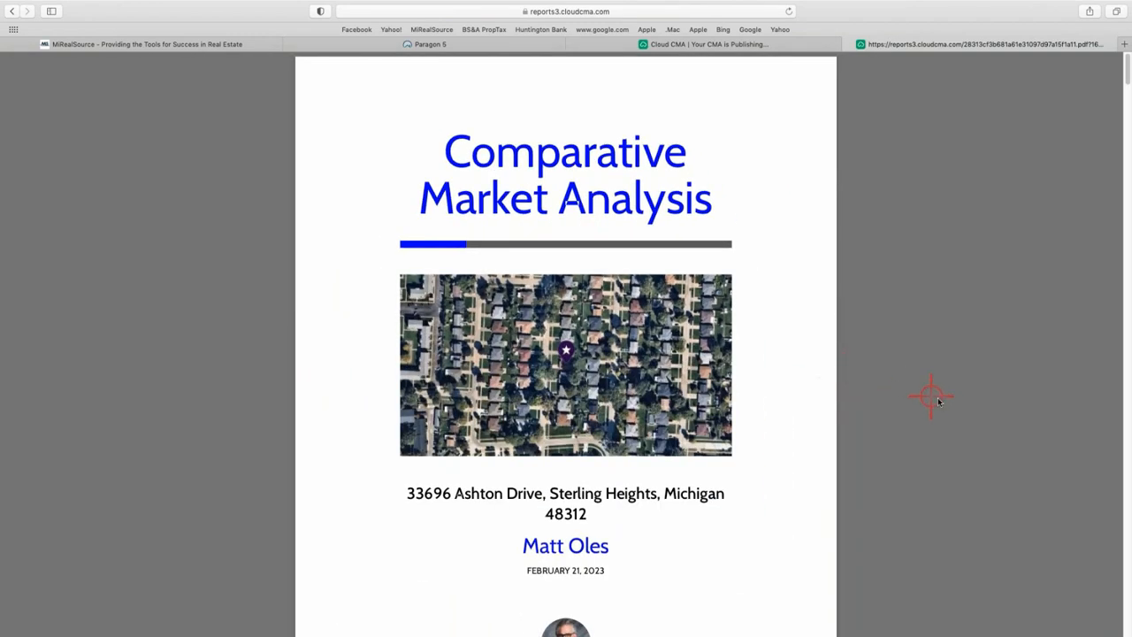
{"action": "scroll", "coordinate": [939, 403], "scroll_direction": "down", "scroll_amount": 15}
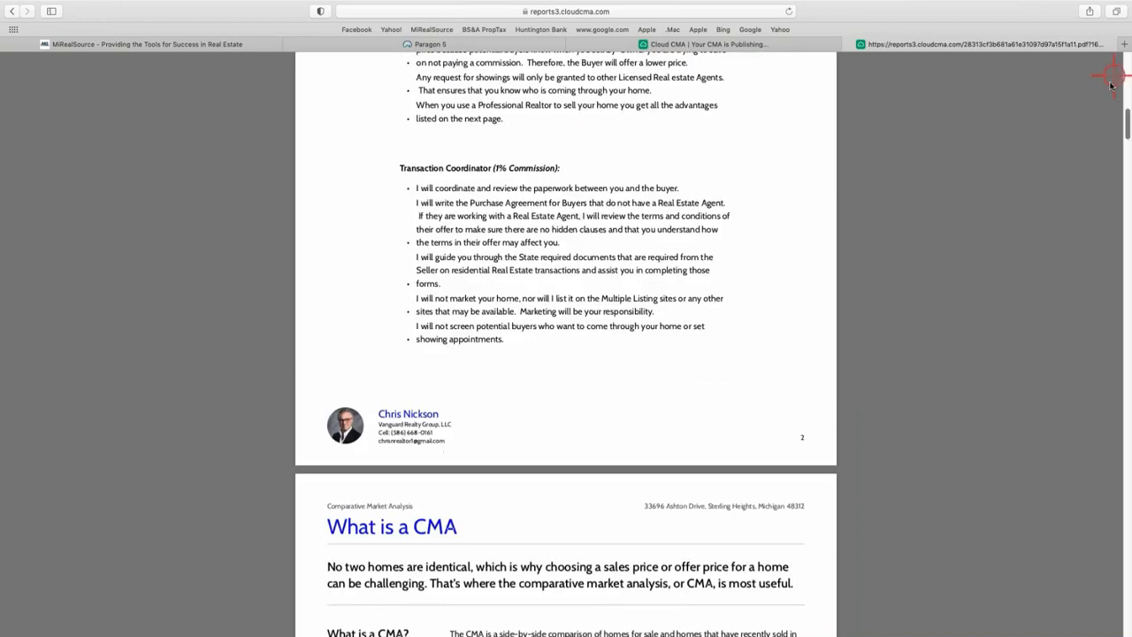
{"action": "left_click_drag", "start_coordinate": [1127, 127], "coordinate": [1121, 11]}
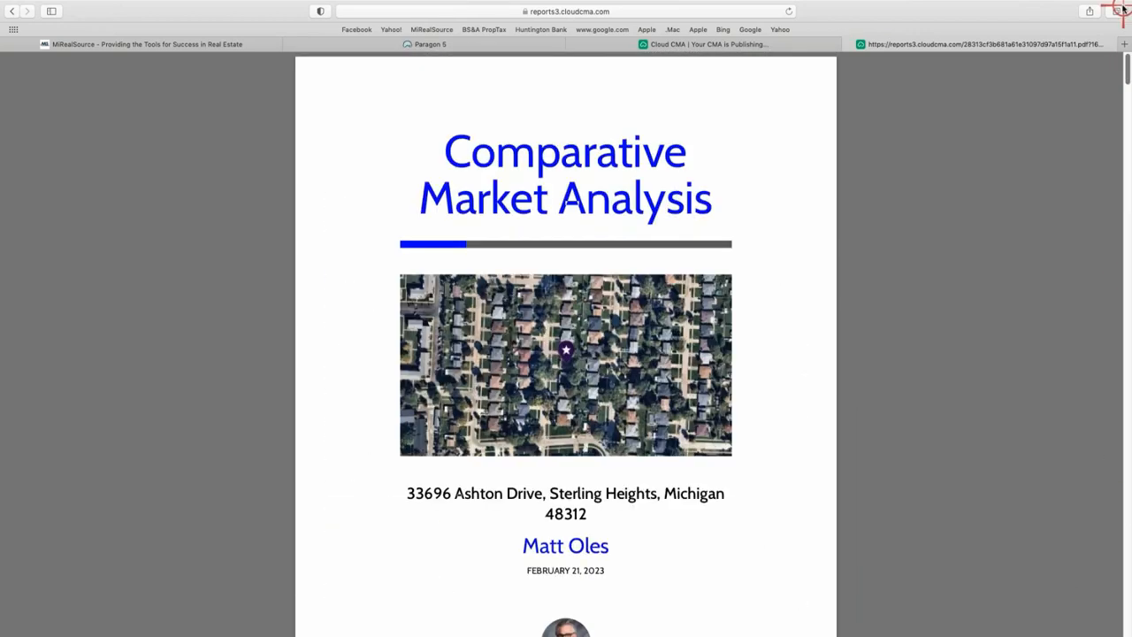
{"action": "scroll", "coordinate": [680, 429], "scroll_direction": "down", "scroll_amount": 4}
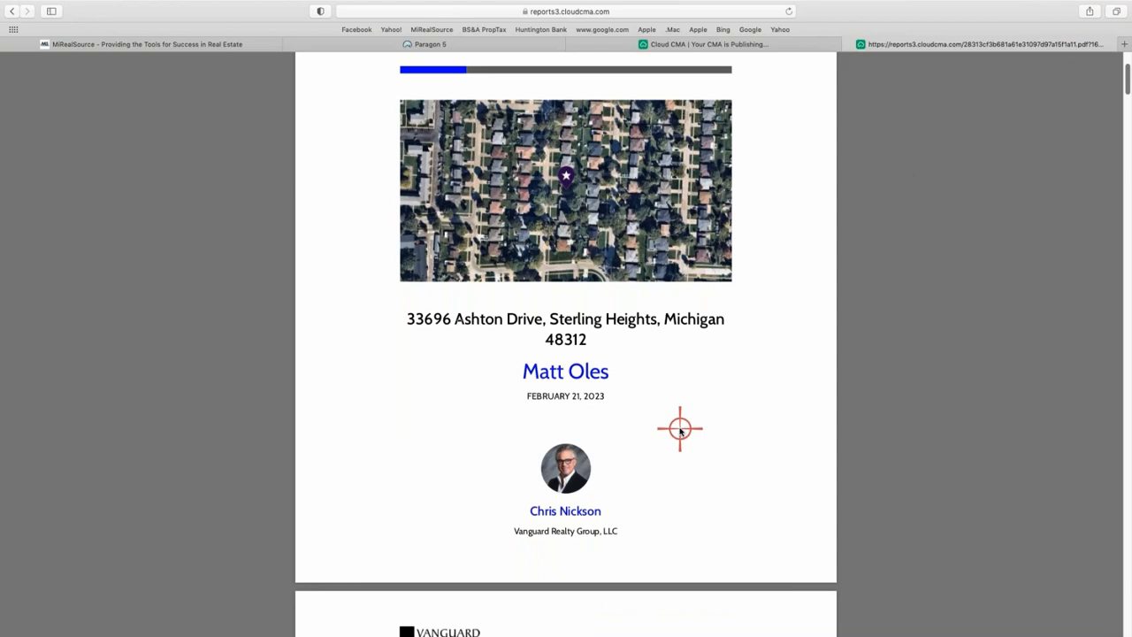
{"action": "scroll", "coordinate": [680, 430], "scroll_direction": "down", "scroll_amount": 15}
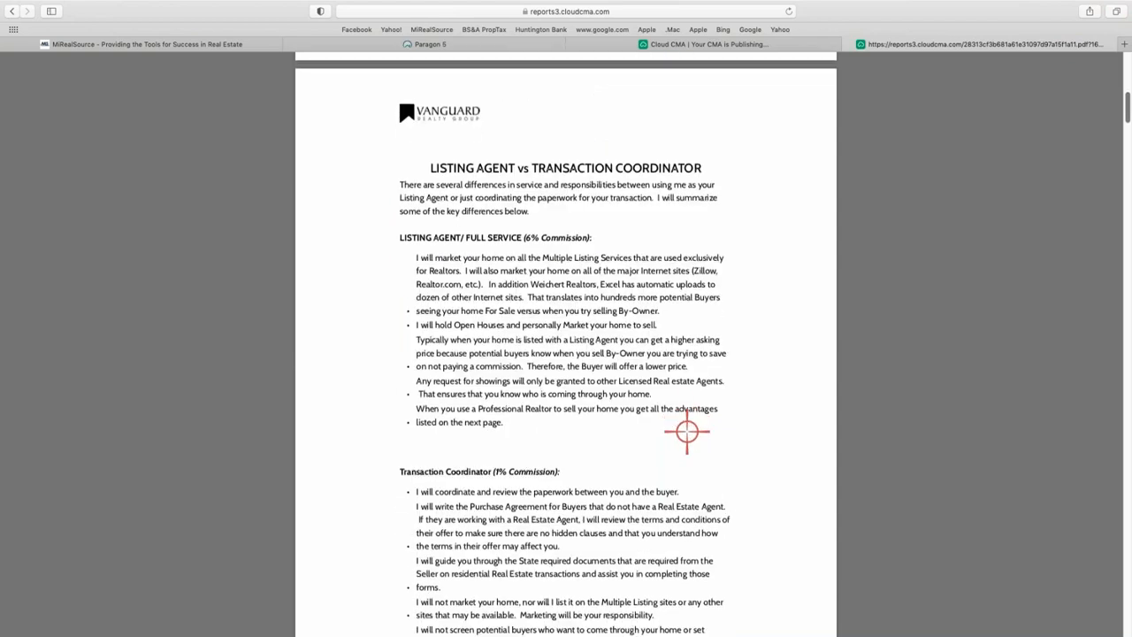
{"action": "scroll", "coordinate": [689, 433], "scroll_direction": "down", "scroll_amount": 15}
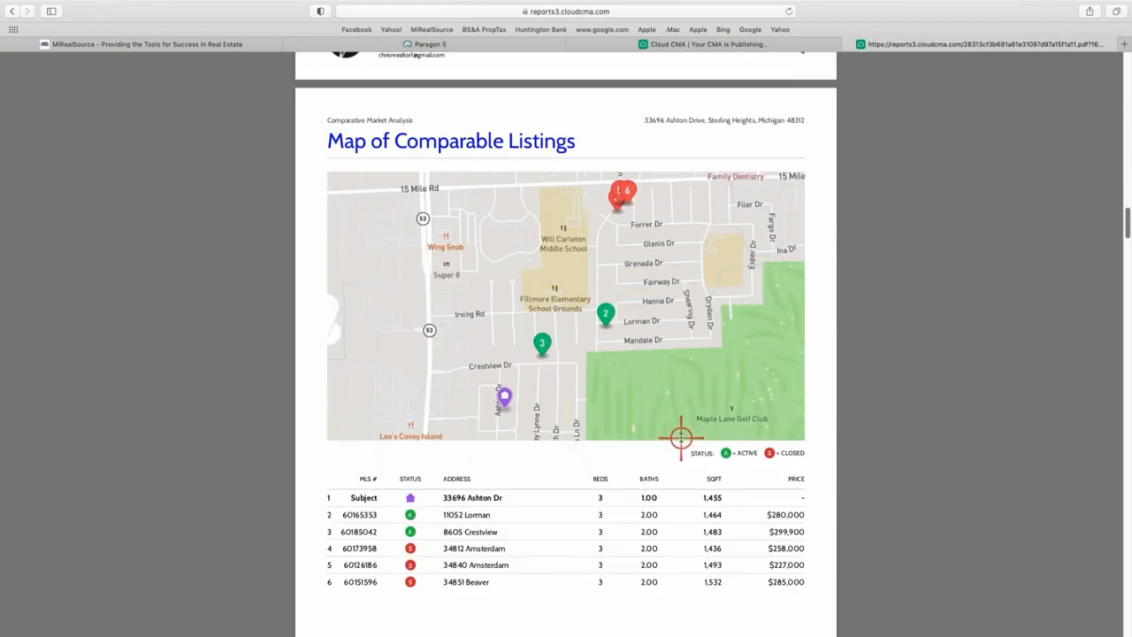
{"action": "scroll", "coordinate": [680, 438], "scroll_direction": "down", "scroll_amount": 15}
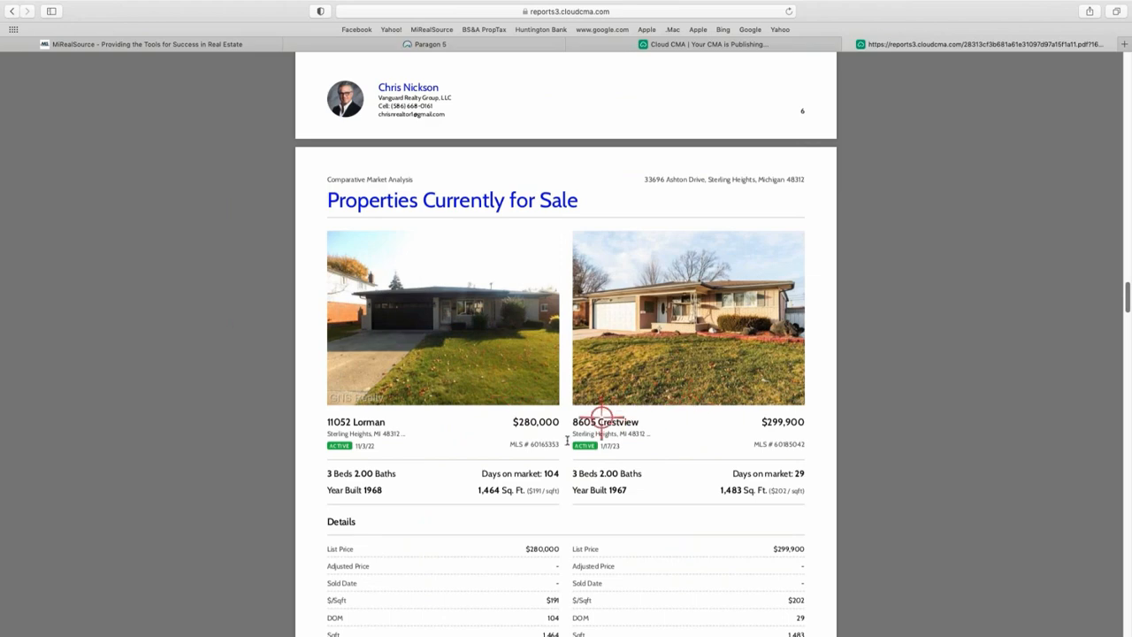
{"action": "scroll", "coordinate": [670, 378], "scroll_direction": "down", "scroll_amount": 15}
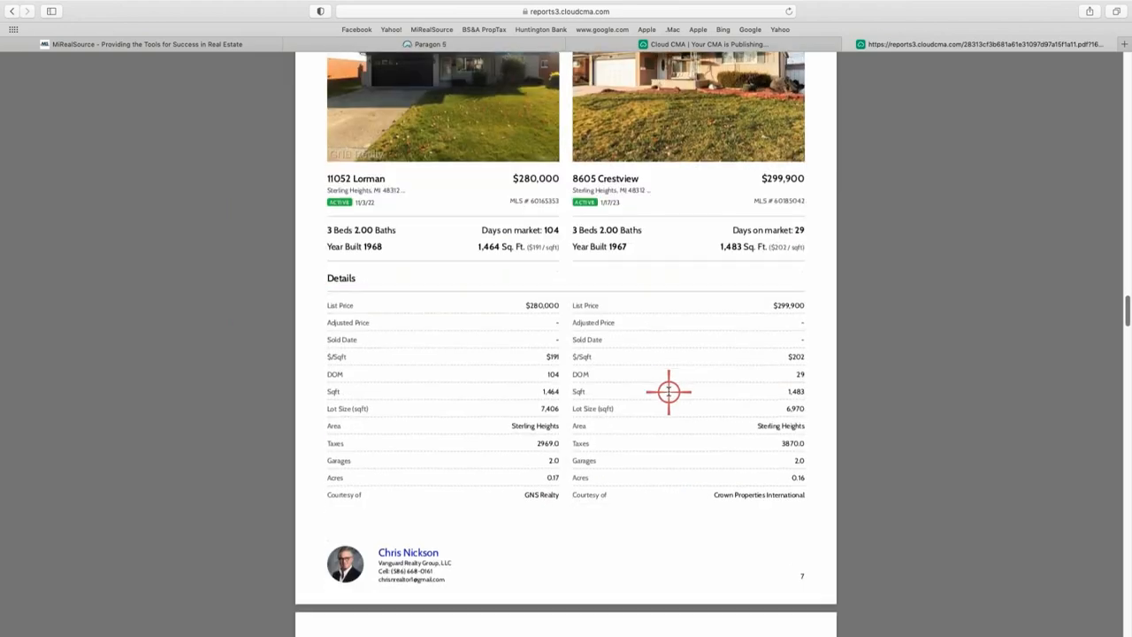
{"action": "scroll", "coordinate": [664, 397], "scroll_direction": "down", "scroll_amount": 15}
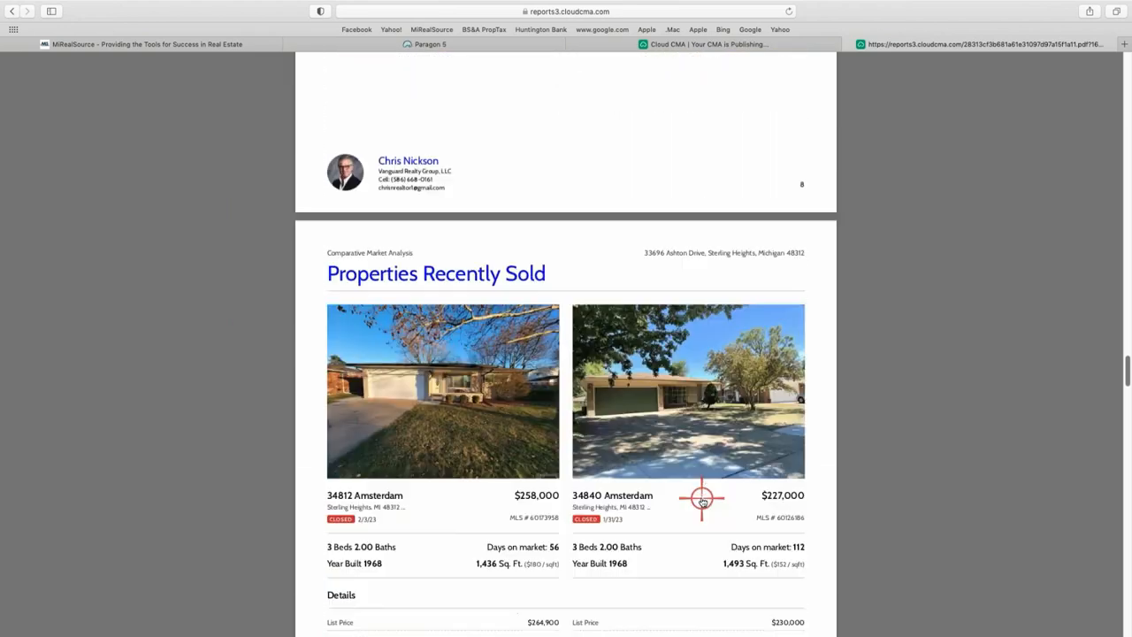
{"action": "scroll", "coordinate": [687, 501], "scroll_direction": "down", "scroll_amount": 7}
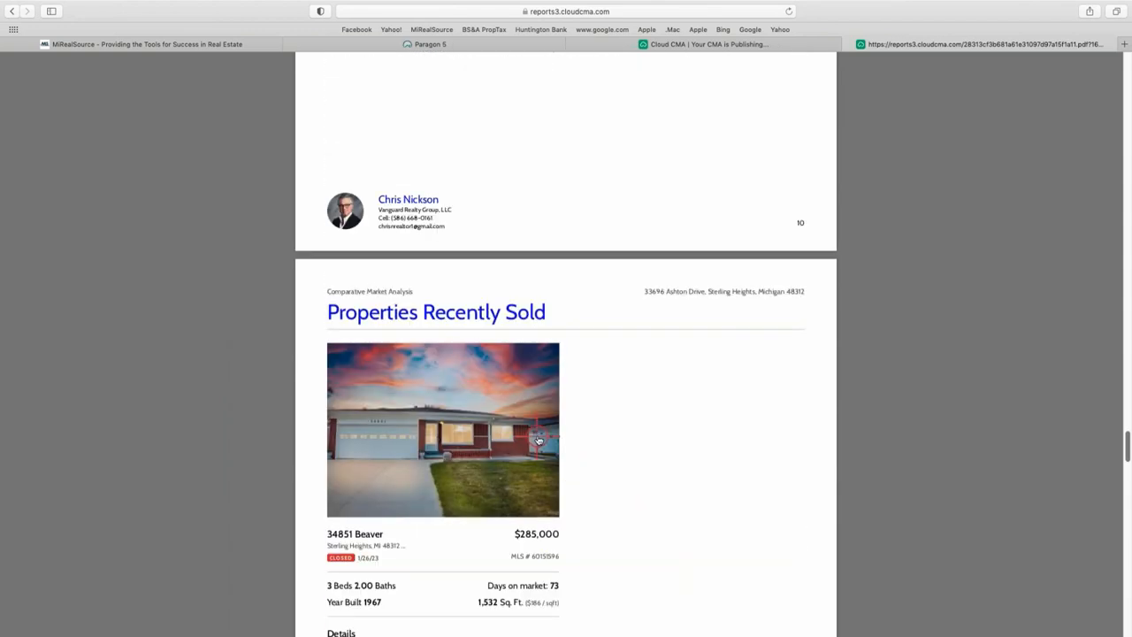
{"action": "scroll", "coordinate": [537, 440], "scroll_direction": "up", "scroll_amount": 15}
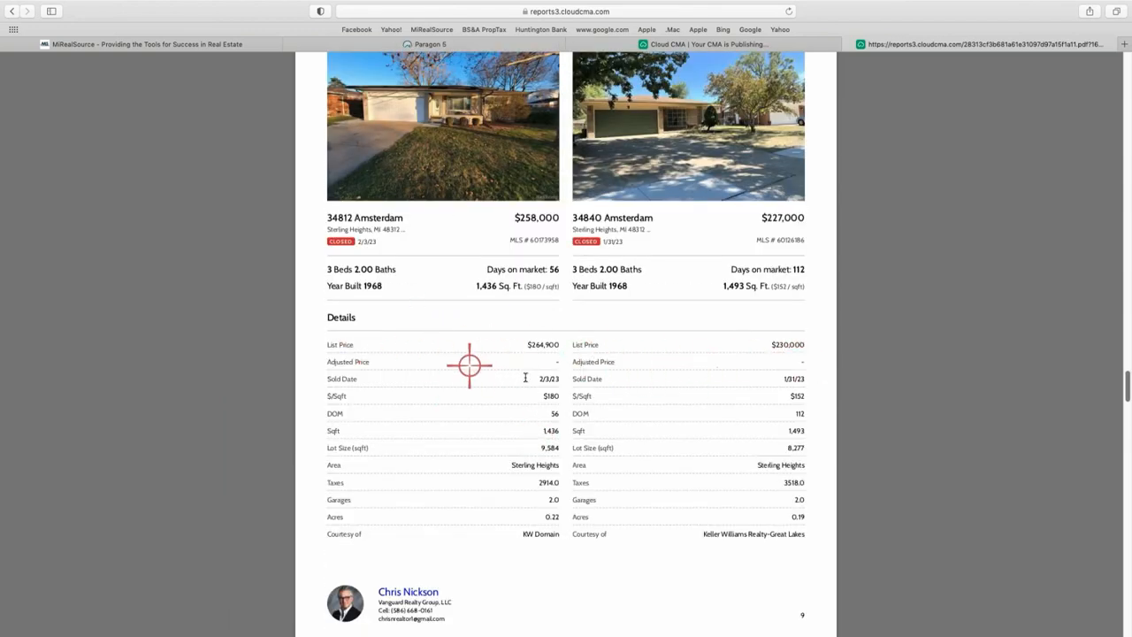
{"action": "scroll", "coordinate": [611, 424], "scroll_direction": "up", "scroll_amount": 1}
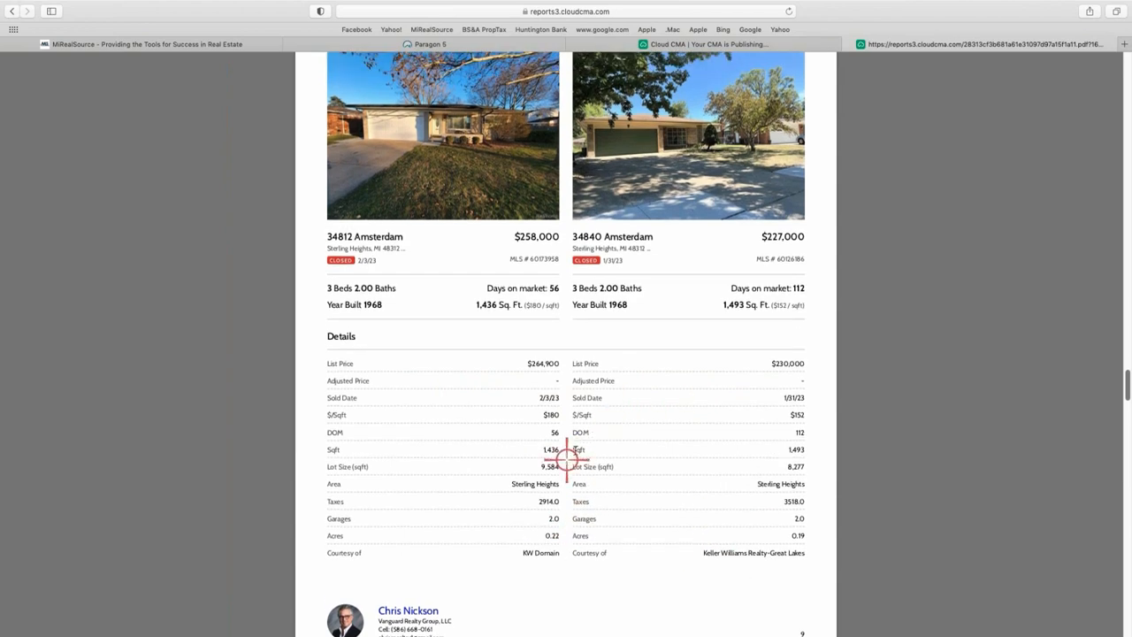
{"action": "scroll", "coordinate": [577, 440], "scroll_direction": "up", "scroll_amount": 20}
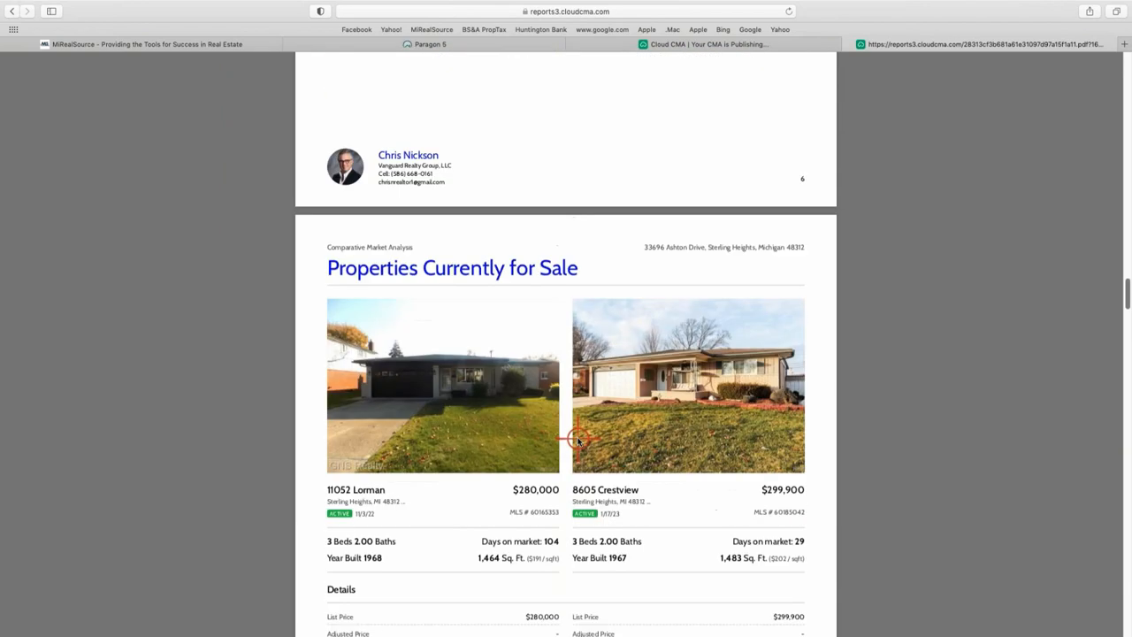
{"action": "scroll", "coordinate": [604, 459], "scroll_direction": "up", "scroll_amount": 10}
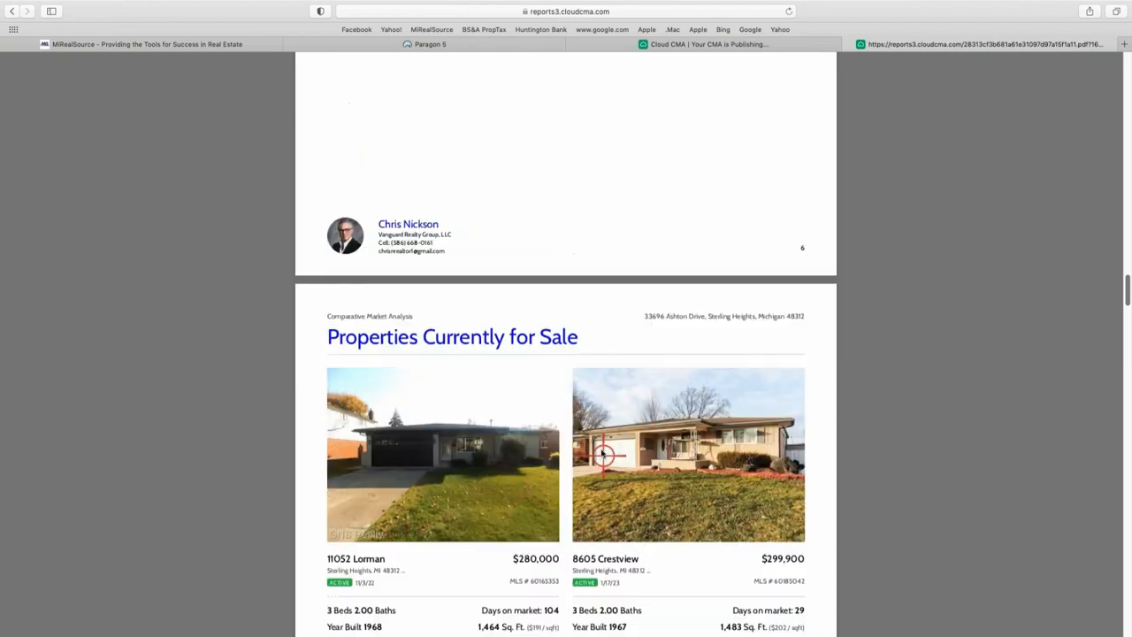
{"action": "scroll", "coordinate": [602, 444], "scroll_direction": "up", "scroll_amount": 1}
{"action": "scroll", "coordinate": [601, 399], "scroll_direction": "up", "scroll_amount": 10}
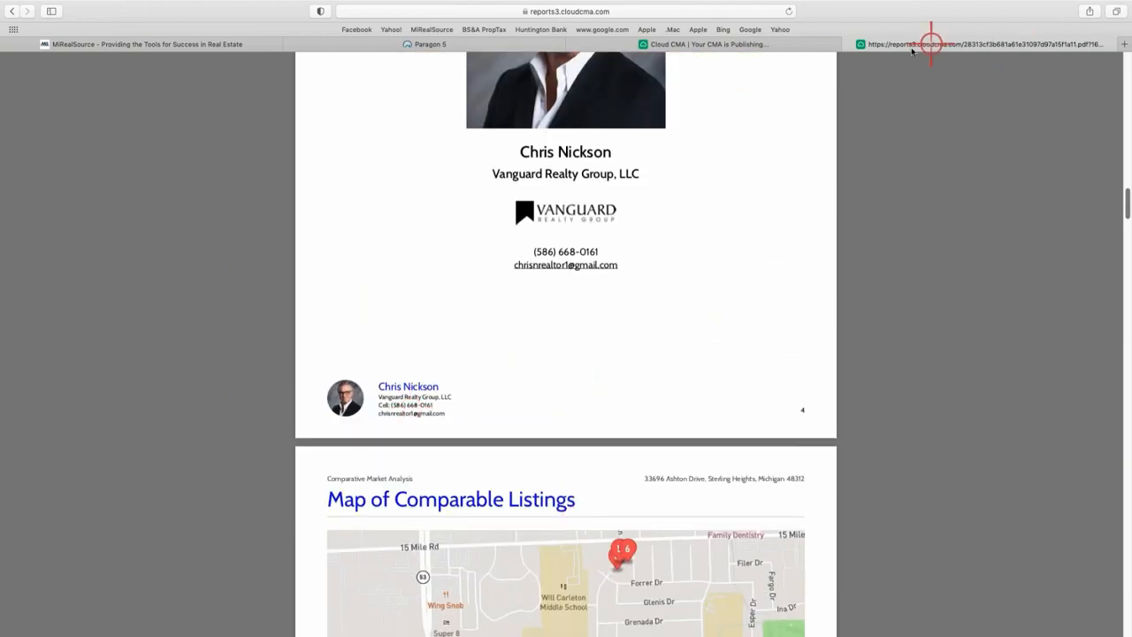
Back in Cloud CMA, set the layout to Three column comparison and republish the report.
{"action": "left_click", "coordinate": [751, 46]}
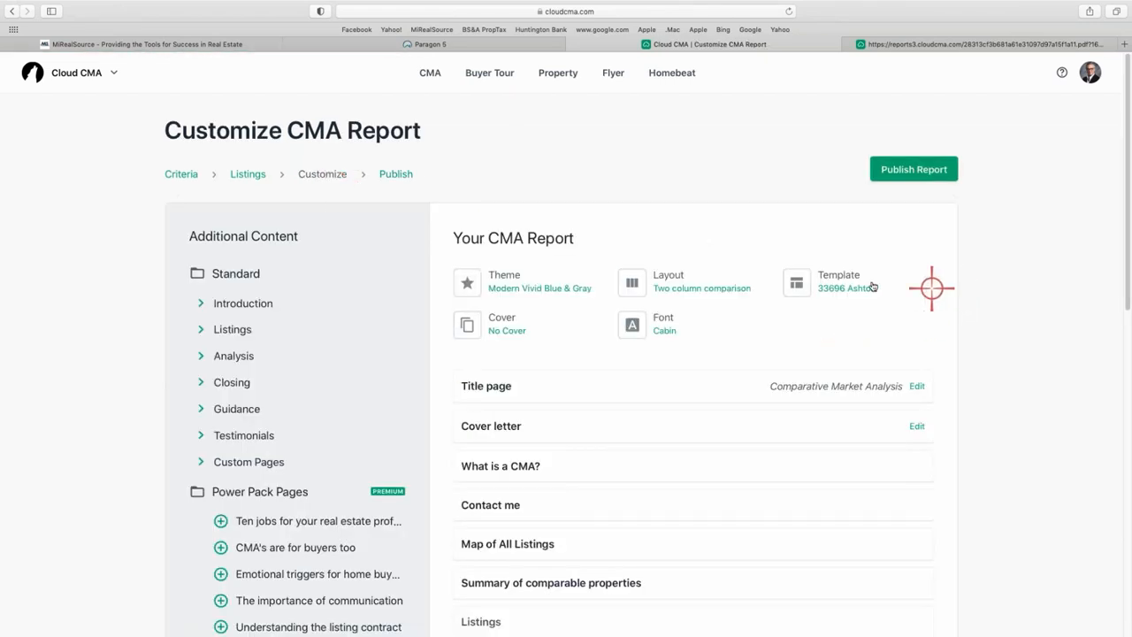
{"action": "left_click", "coordinate": [692, 281]}
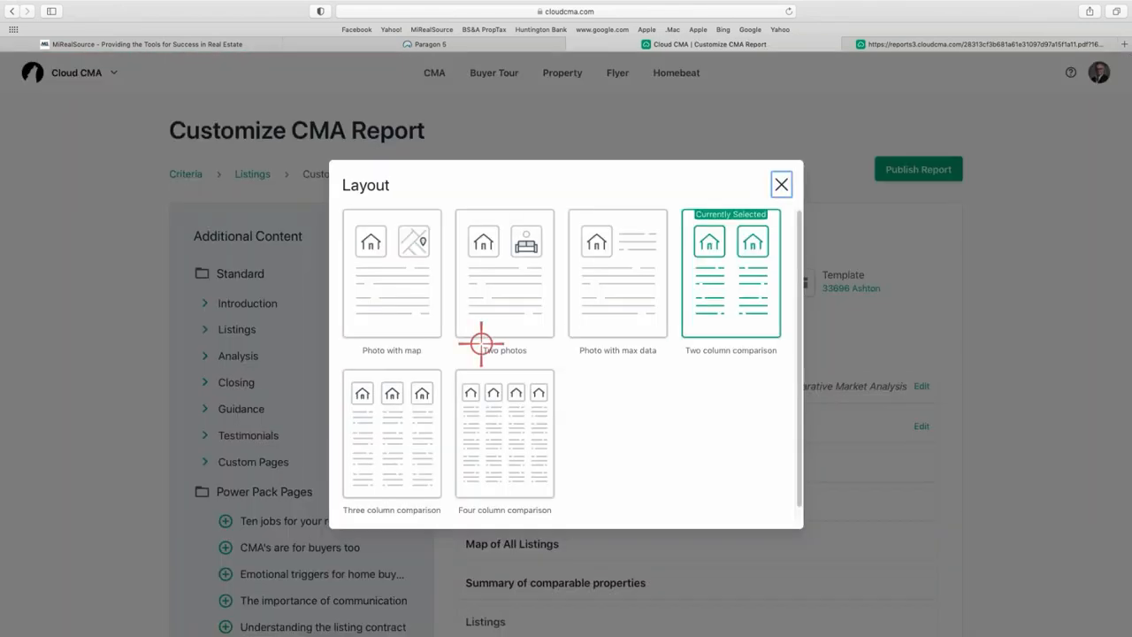
{"action": "left_click", "coordinate": [383, 444]}
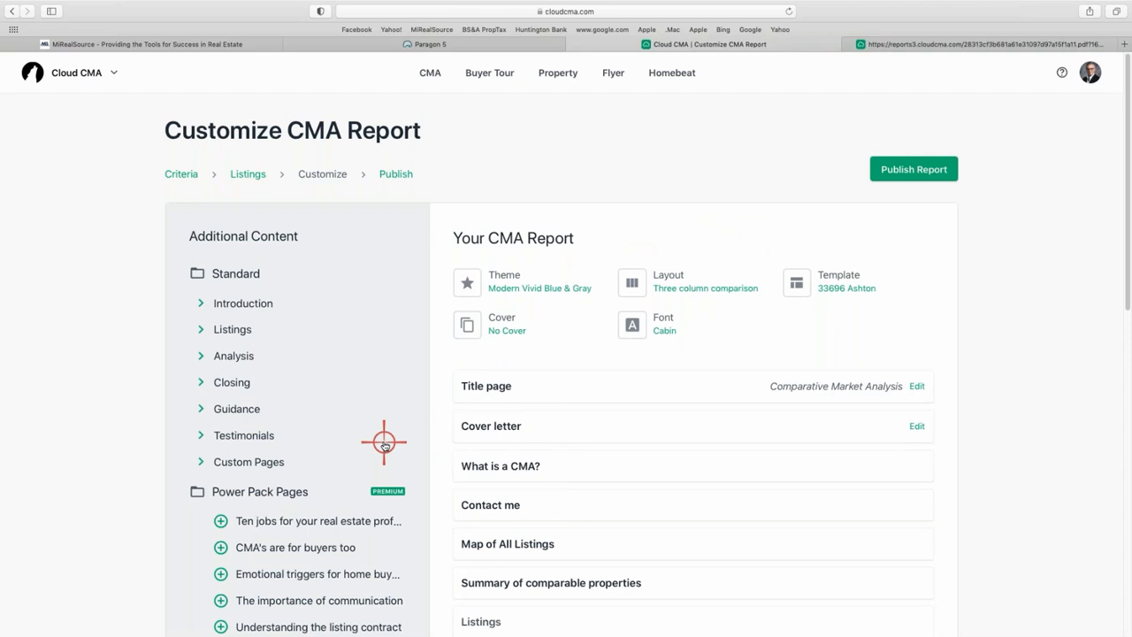
{"action": "left_click", "coordinate": [936, 168]}
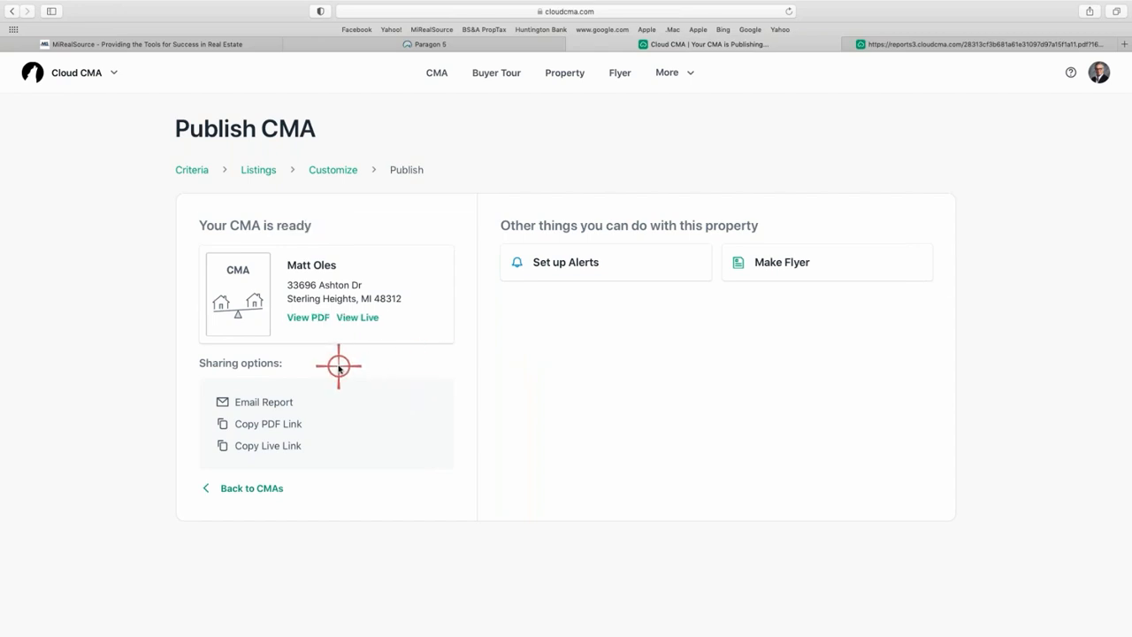
Open the three-column PDF zoomed out, check three comparables per page, then return to Publish CMA.
{"action": "left_click", "coordinate": [318, 318]}
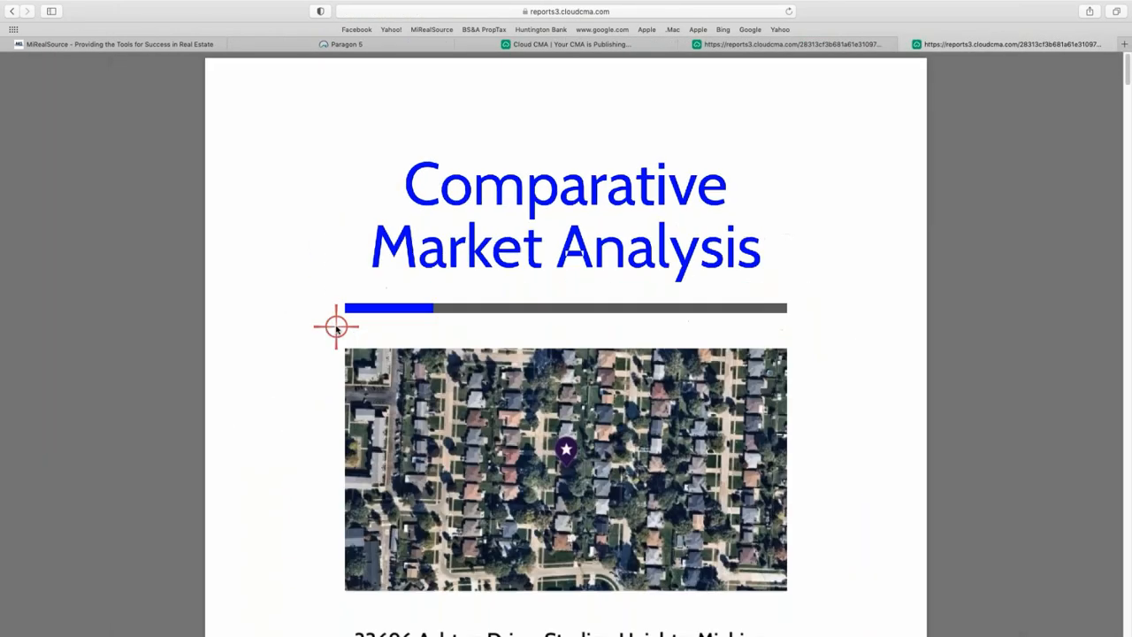
{"action": "key", "text": "super+minus"}
{"action": "key", "text": "super+minus"}
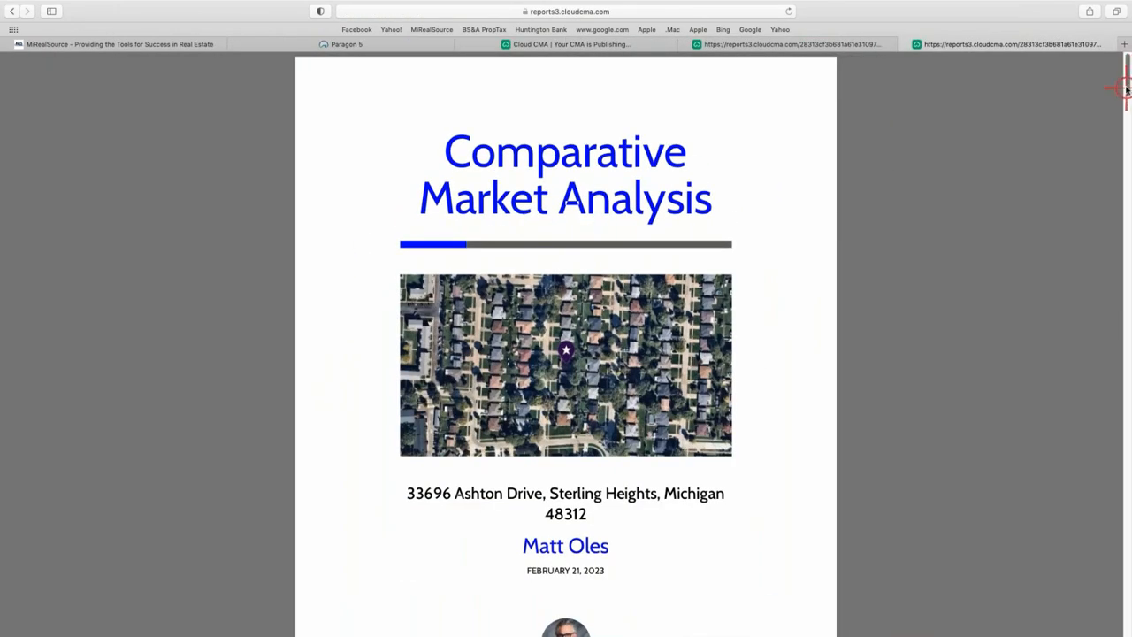
{"action": "left_click_drag", "start_coordinate": [1125, 98], "coordinate": [1079, 387]}
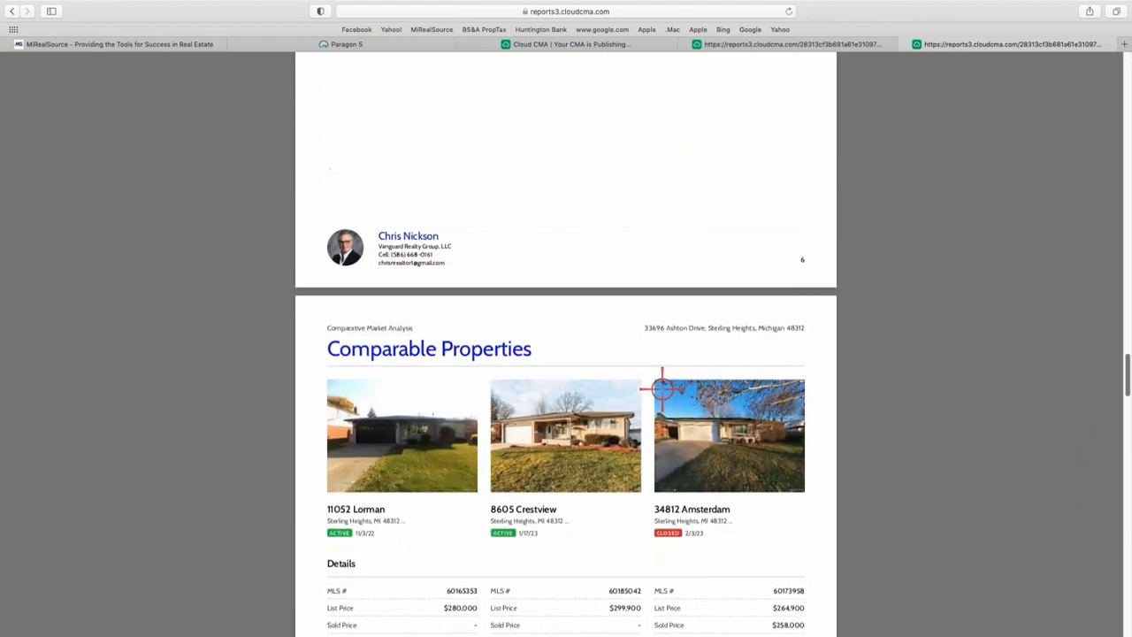
{"action": "scroll", "coordinate": [658, 394], "scroll_direction": "down", "scroll_amount": 5}
{"action": "scroll", "coordinate": [662, 403], "scroll_direction": "down", "scroll_amount": 10}
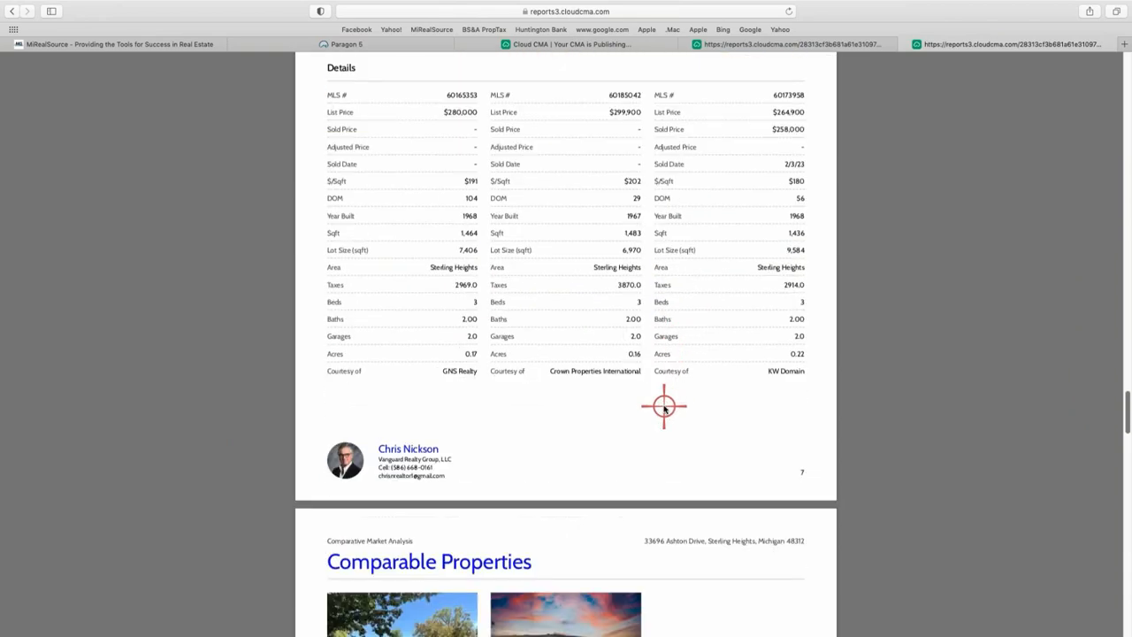
{"action": "scroll", "coordinate": [662, 402], "scroll_direction": "up", "scroll_amount": 6}
{"action": "scroll", "coordinate": [521, 386], "scroll_direction": "down", "scroll_amount": 10}
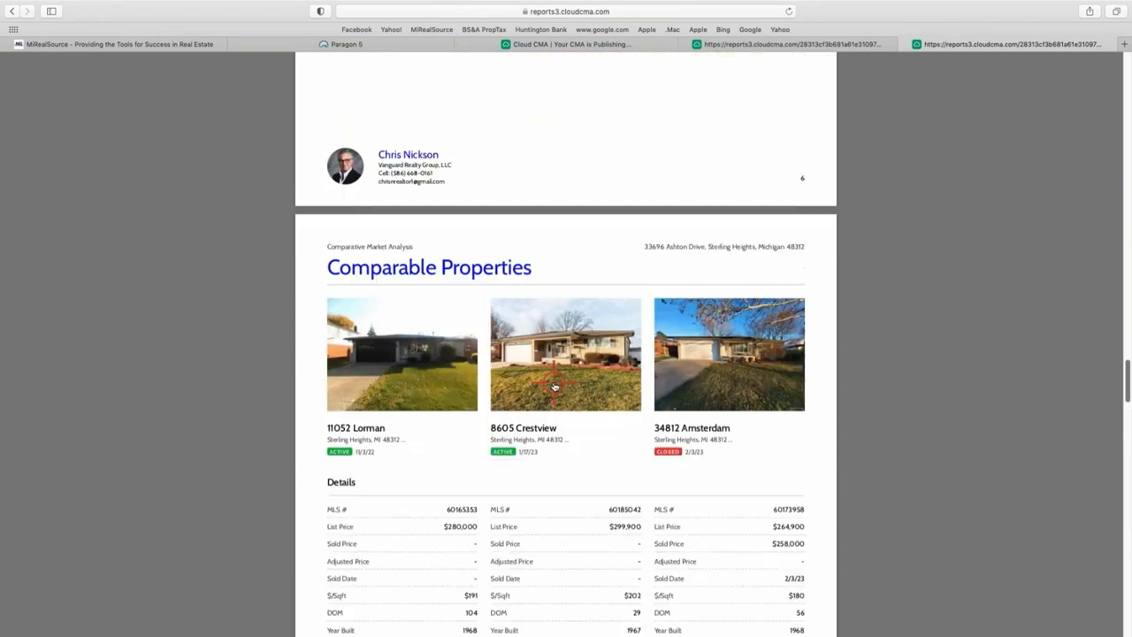
{"action": "scroll", "coordinate": [560, 367], "scroll_direction": "up", "scroll_amount": 15}
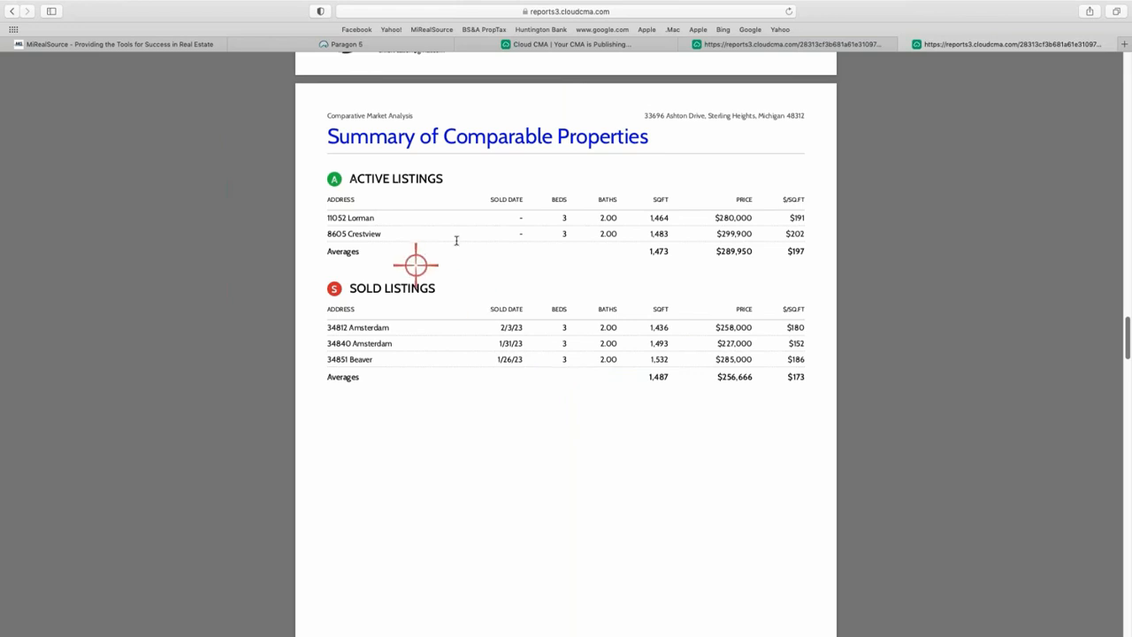
{"action": "left_click", "coordinate": [614, 46]}
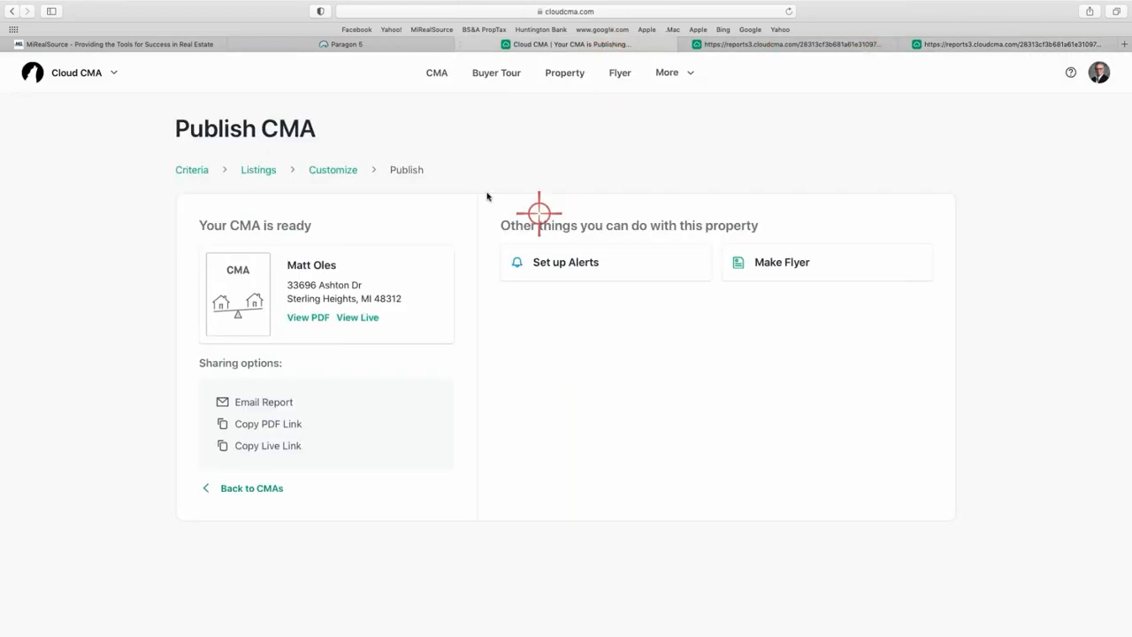
Return to the Customize step and choose Four column comparison as the layout.
{"action": "left_click", "coordinate": [324, 169]}
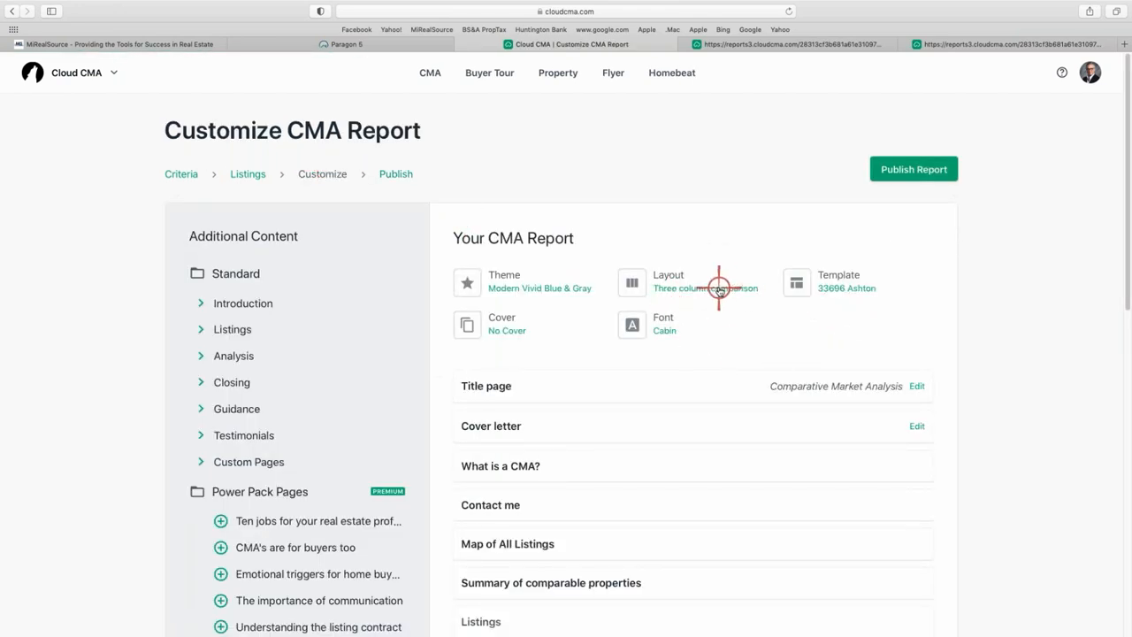
{"action": "left_click", "coordinate": [718, 289]}
{"action": "left_click", "coordinate": [498, 442]}
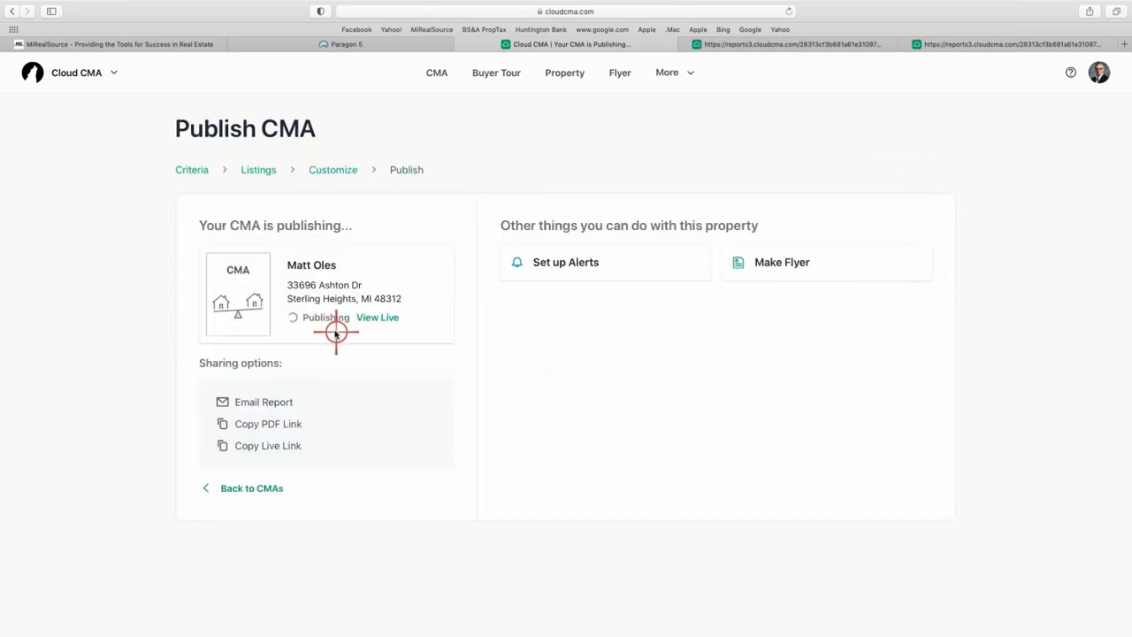
Open the four-column PDF and scroll its comparable pages, where the subject lacks a photo.
{"action": "left_click", "coordinate": [307, 318]}
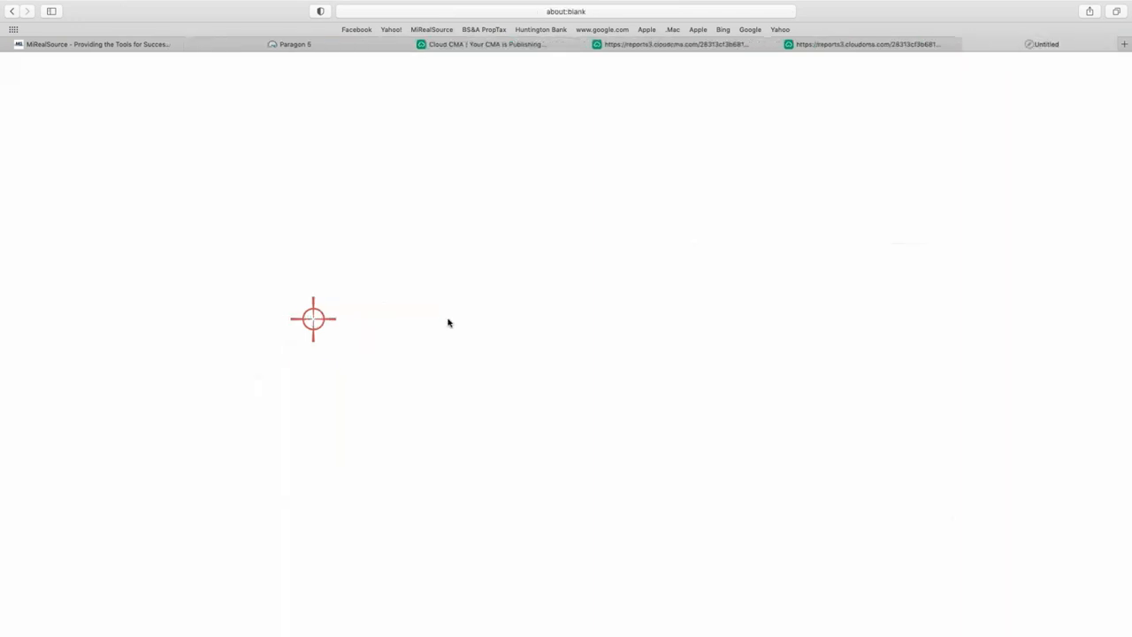
{"action": "scroll", "coordinate": [526, 321], "scroll_direction": "down", "scroll_amount": 5}
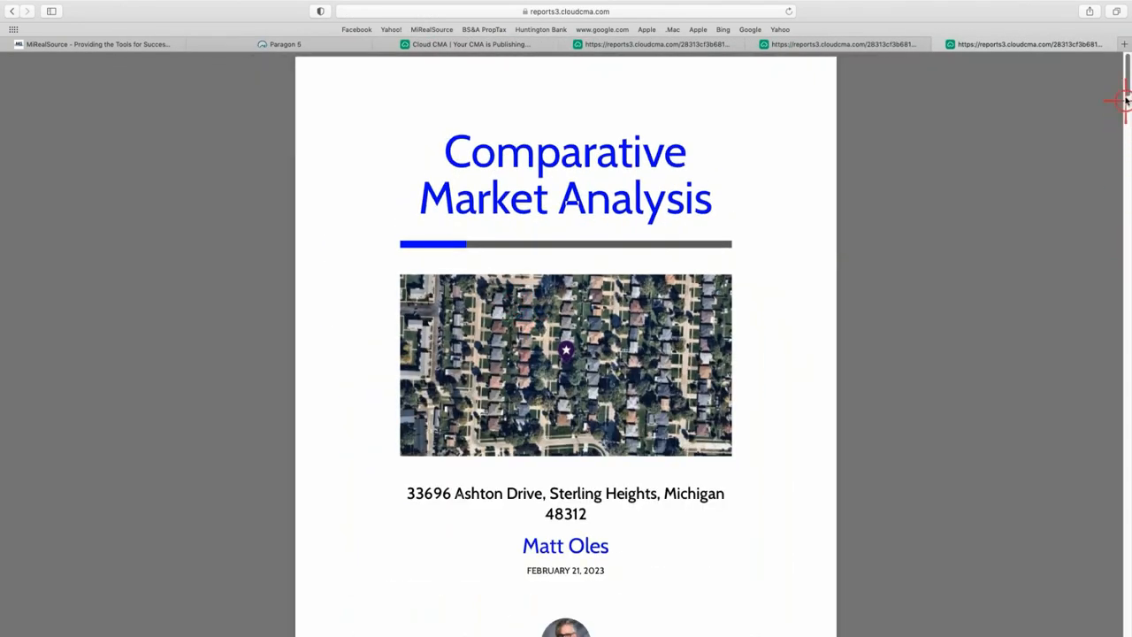
{"action": "left_click_drag", "start_coordinate": [1126, 85], "coordinate": [1111, 606]}
{"action": "left_click_drag", "start_coordinate": [1124, 417], "coordinate": [1112, 394]}
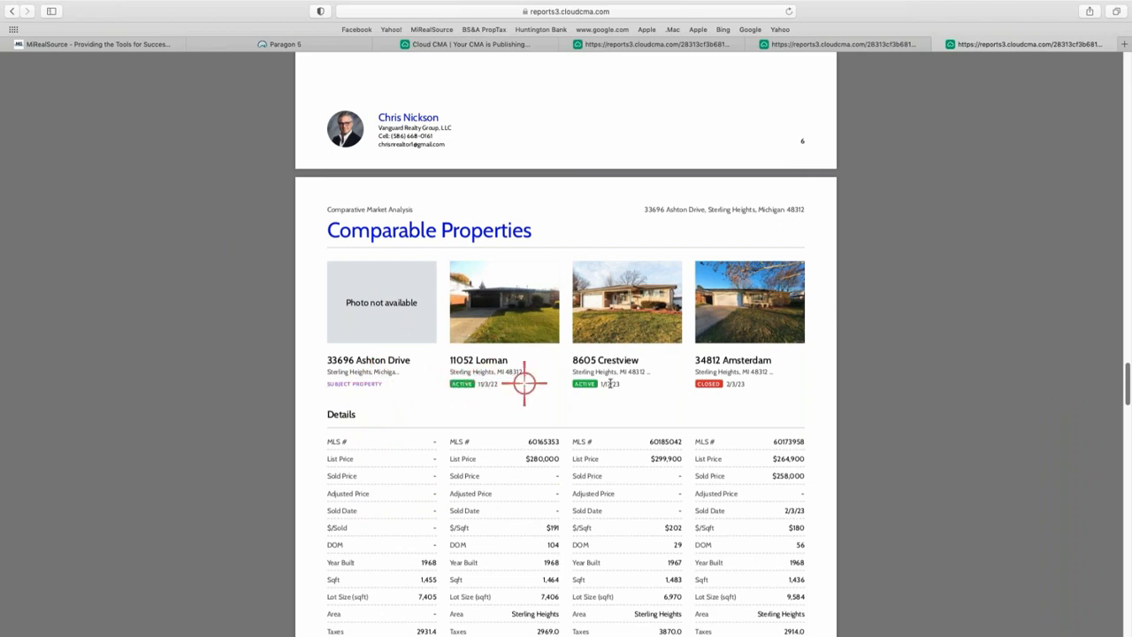
{"action": "scroll", "coordinate": [359, 455], "scroll_direction": "down", "scroll_amount": 3}
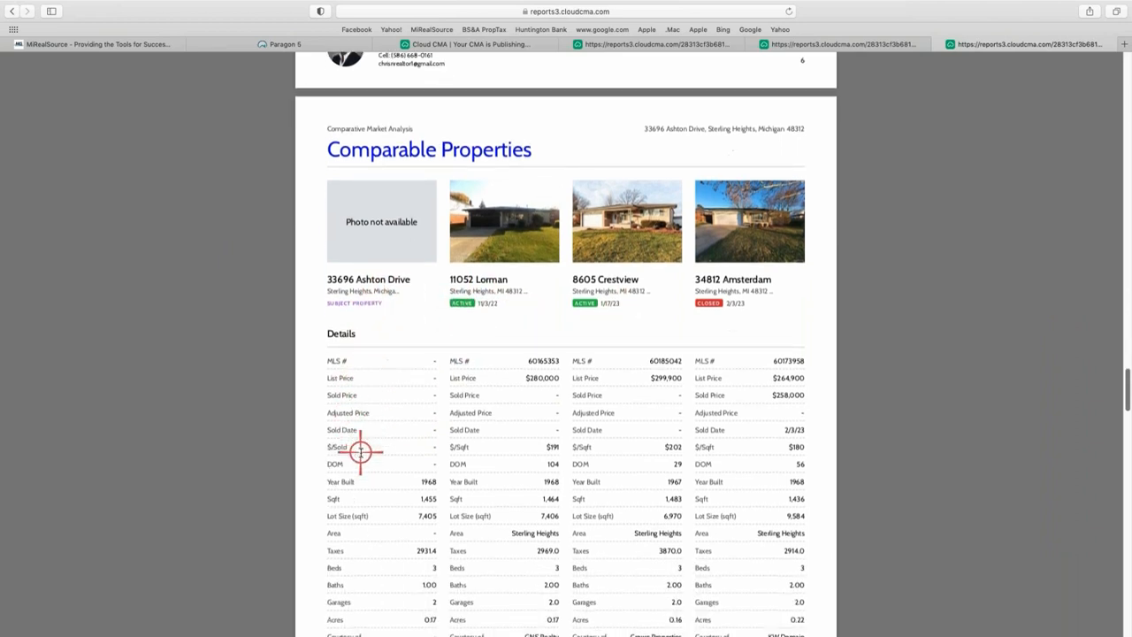
{"action": "scroll", "coordinate": [357, 336], "scroll_direction": "down", "scroll_amount": 1}
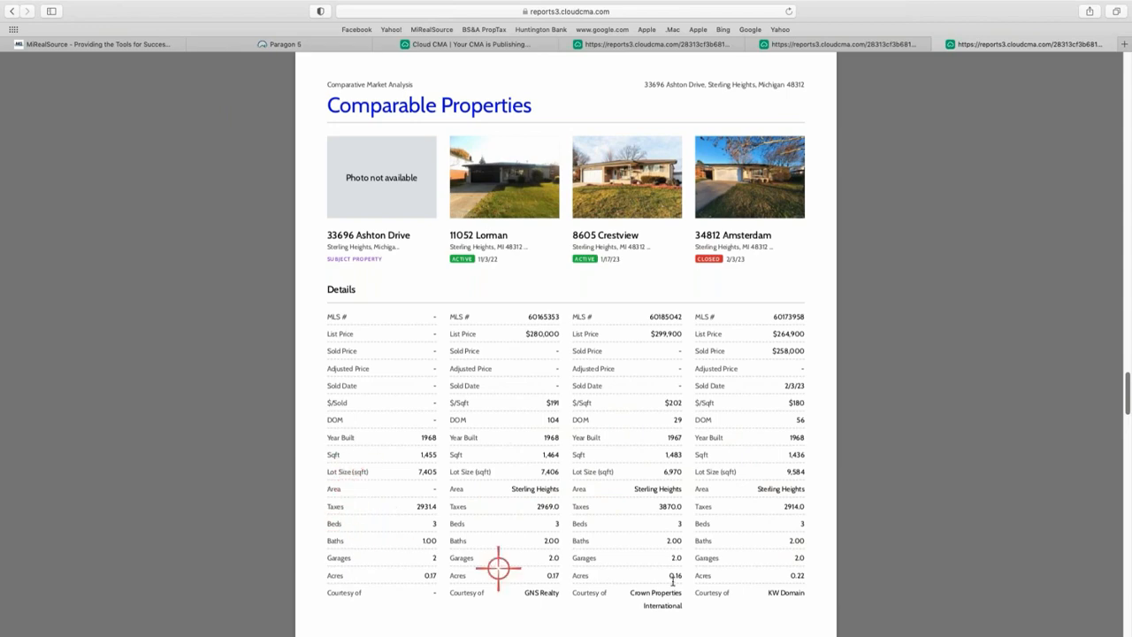
{"action": "scroll", "coordinate": [598, 542], "scroll_direction": "down", "scroll_amount": 1}
{"action": "scroll", "coordinate": [599, 542], "scroll_direction": "down", "scroll_amount": 10}
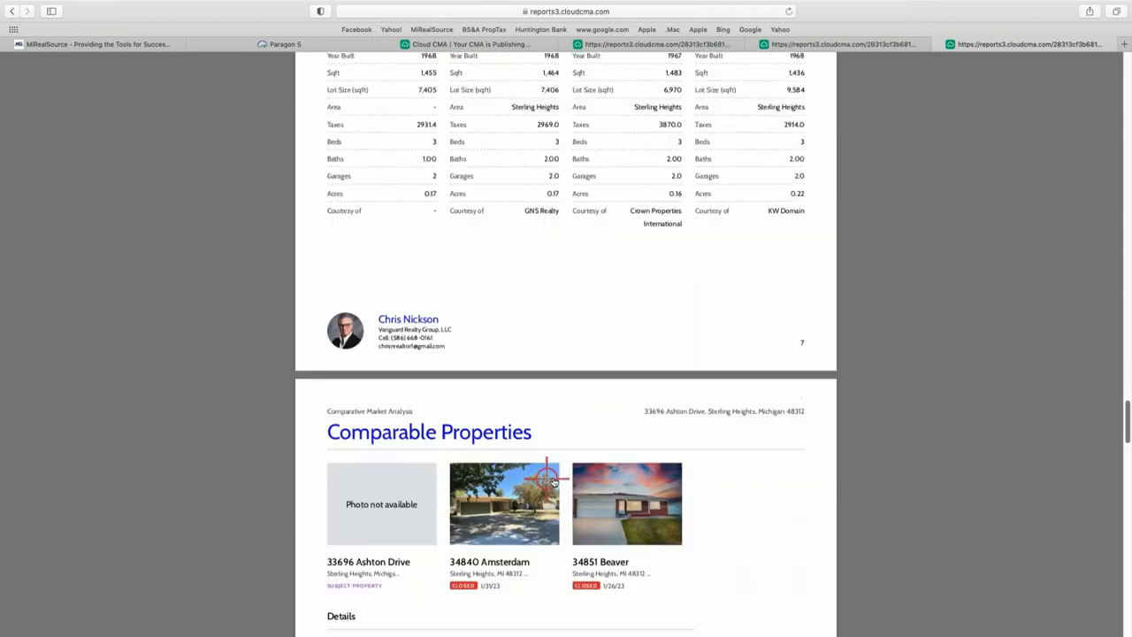
{"action": "scroll", "coordinate": [380, 495], "scroll_direction": "down", "scroll_amount": 4}
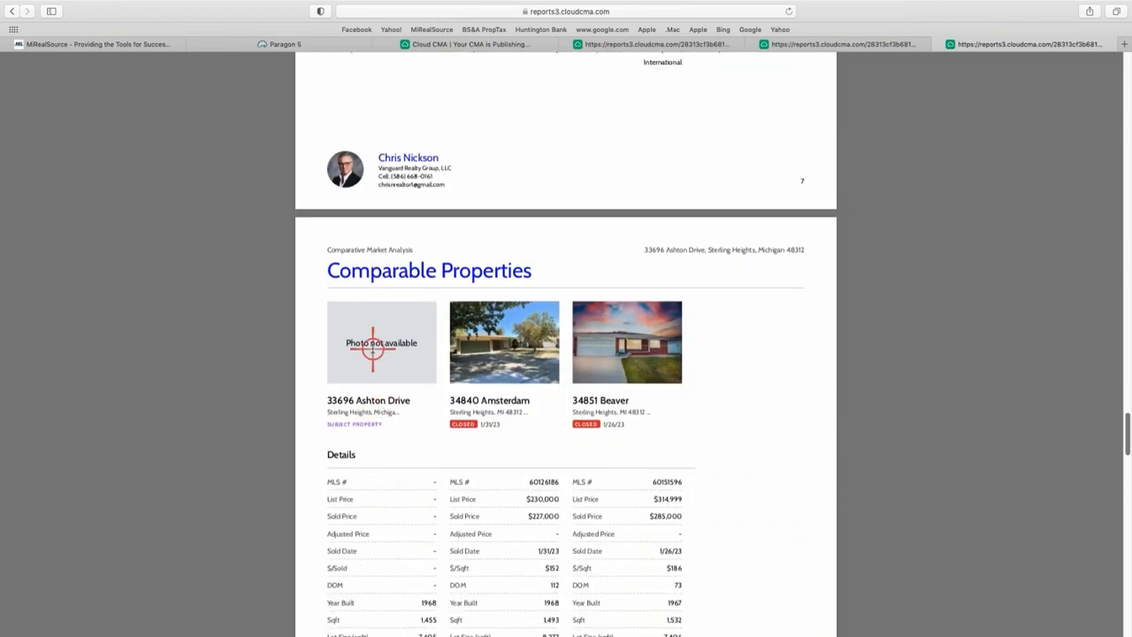
{"action": "scroll", "coordinate": [385, 573], "scroll_direction": "down", "scroll_amount": 4}
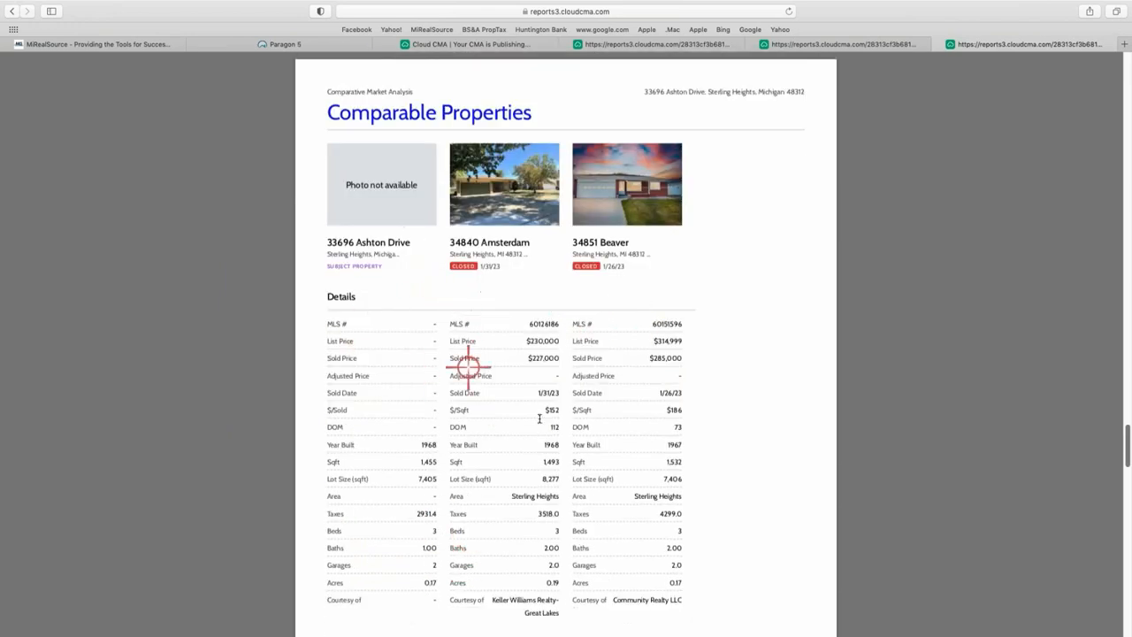
{"action": "scroll", "coordinate": [394, 468], "scroll_direction": "down", "scroll_amount": 1}
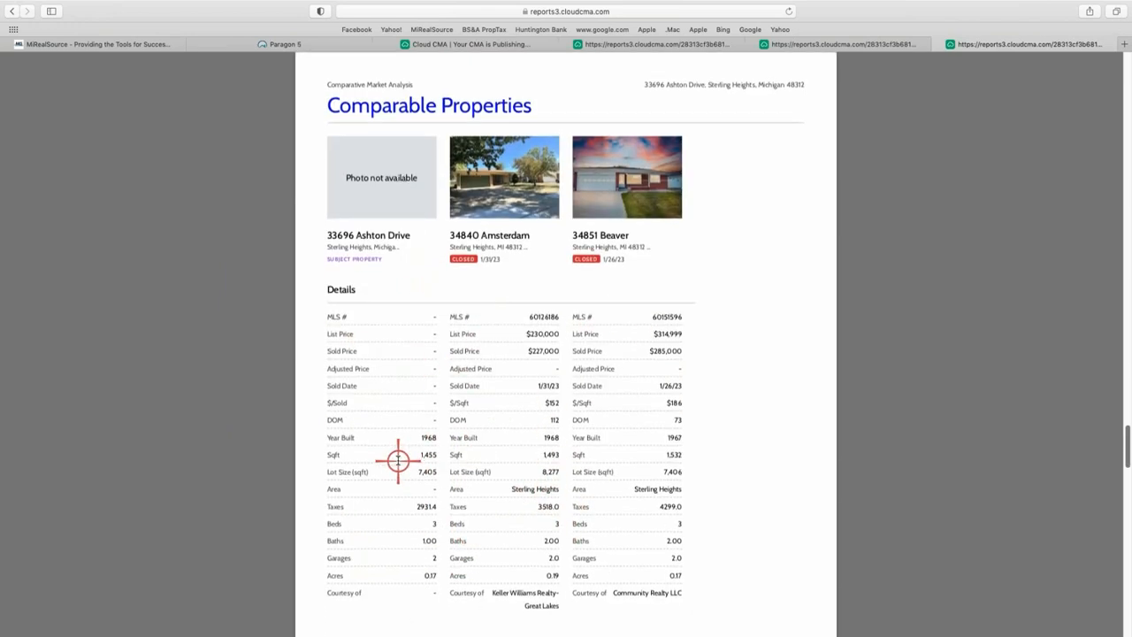
{"action": "scroll", "coordinate": [430, 419], "scroll_direction": "up", "scroll_amount": 7}
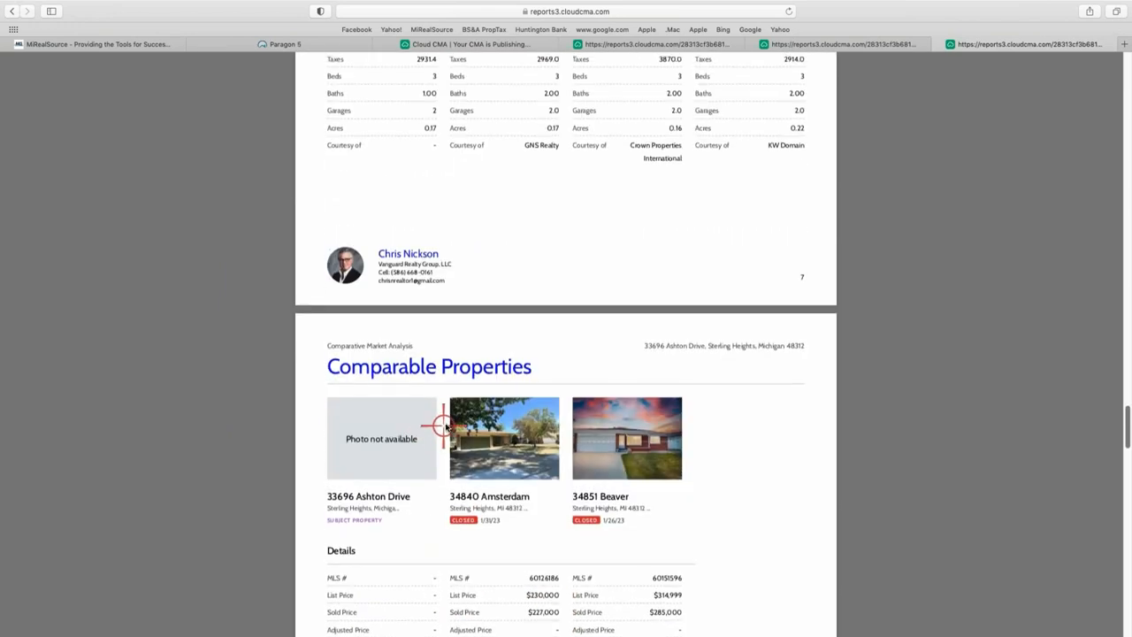
{"action": "scroll", "coordinate": [460, 400], "scroll_direction": "up", "scroll_amount": 3}
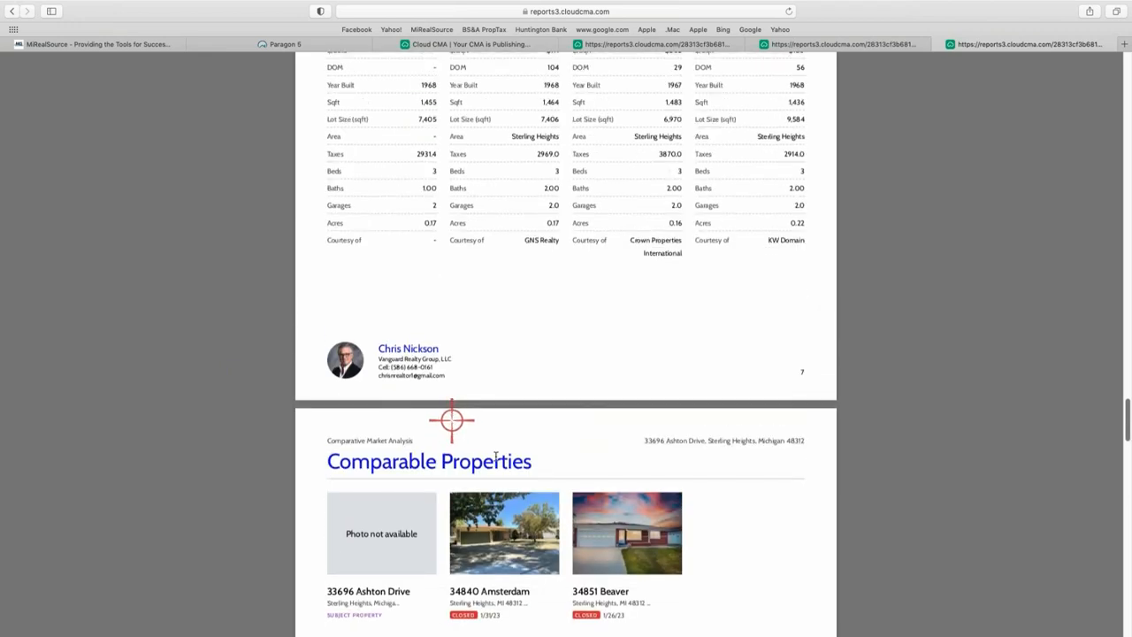
{"action": "scroll", "coordinate": [467, 379], "scroll_direction": "up", "scroll_amount": 8}
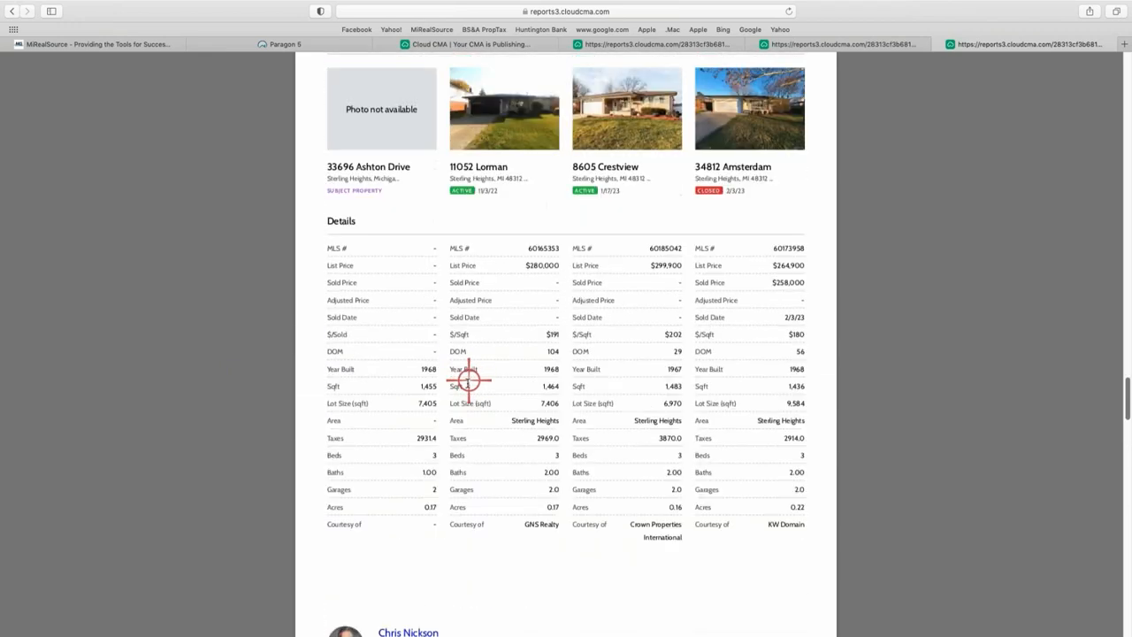
{"action": "scroll", "coordinate": [467, 379], "scroll_direction": "up", "scroll_amount": 3}
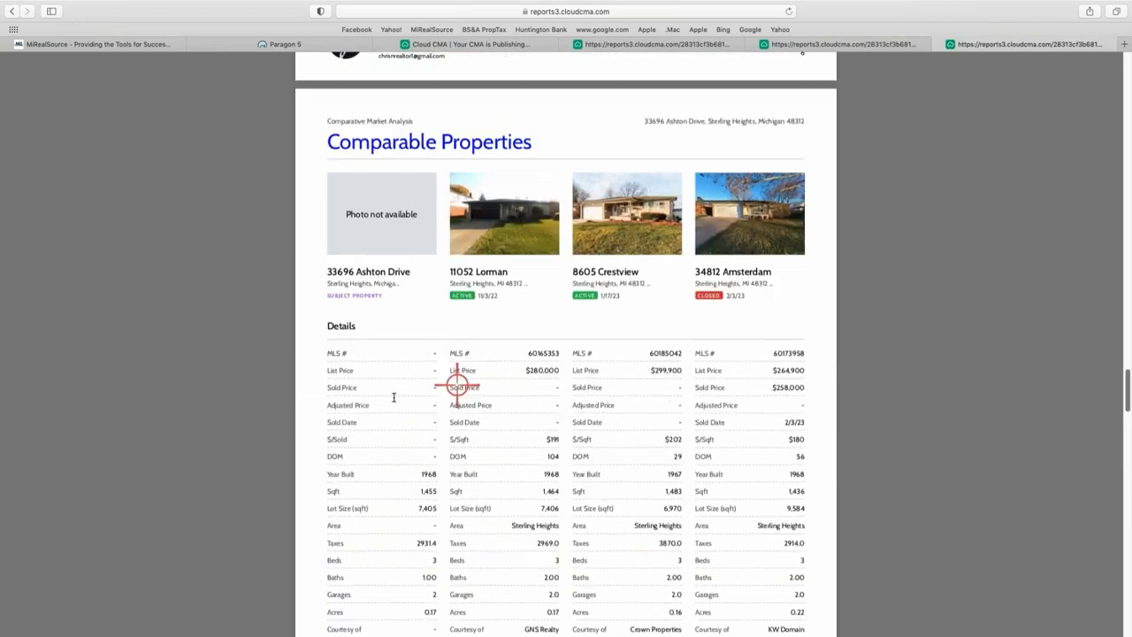
{"action": "left_click", "coordinate": [502, 216]}
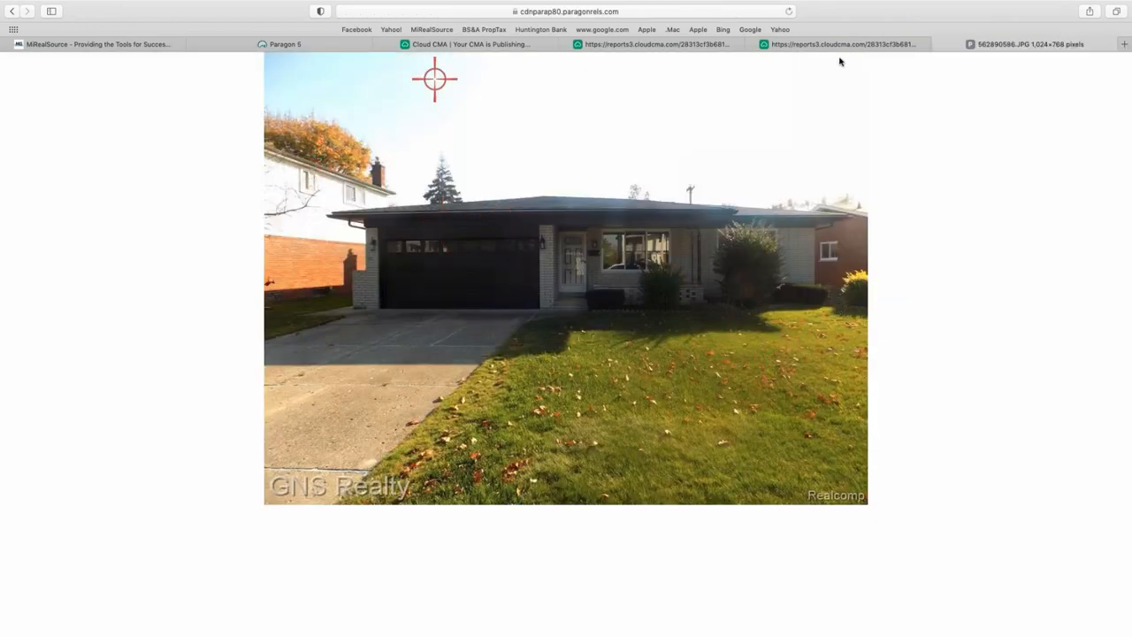
{"action": "left_click", "coordinate": [937, 44]}
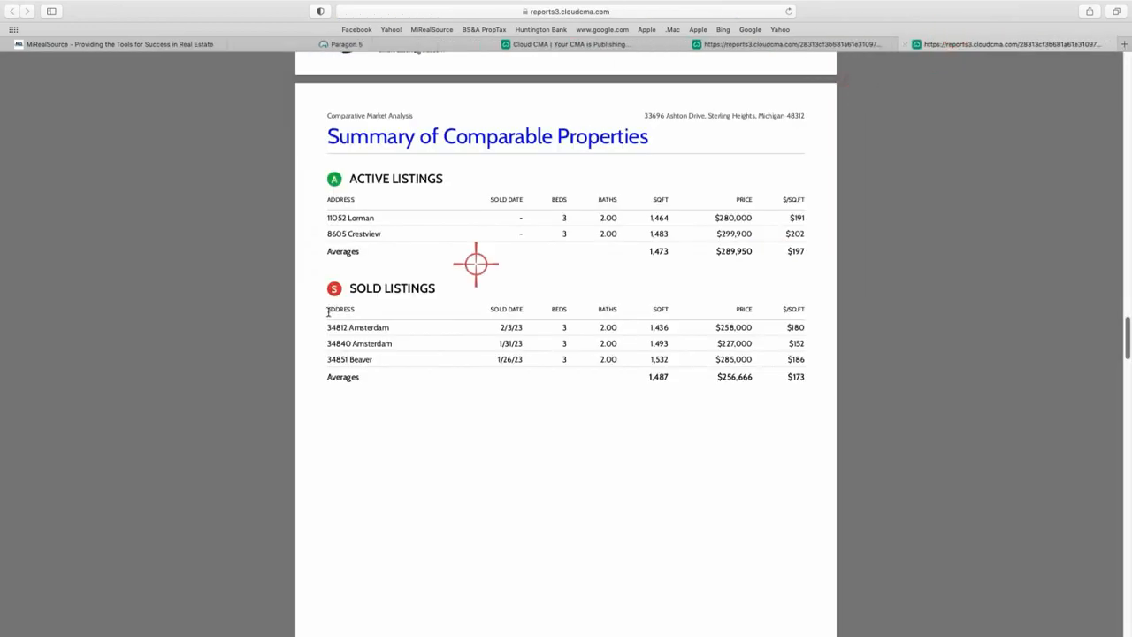
{"action": "scroll", "coordinate": [473, 260], "scroll_direction": "up", "scroll_amount": 20}
{"action": "scroll", "coordinate": [455, 271], "scroll_direction": "up", "scroll_amount": 12}
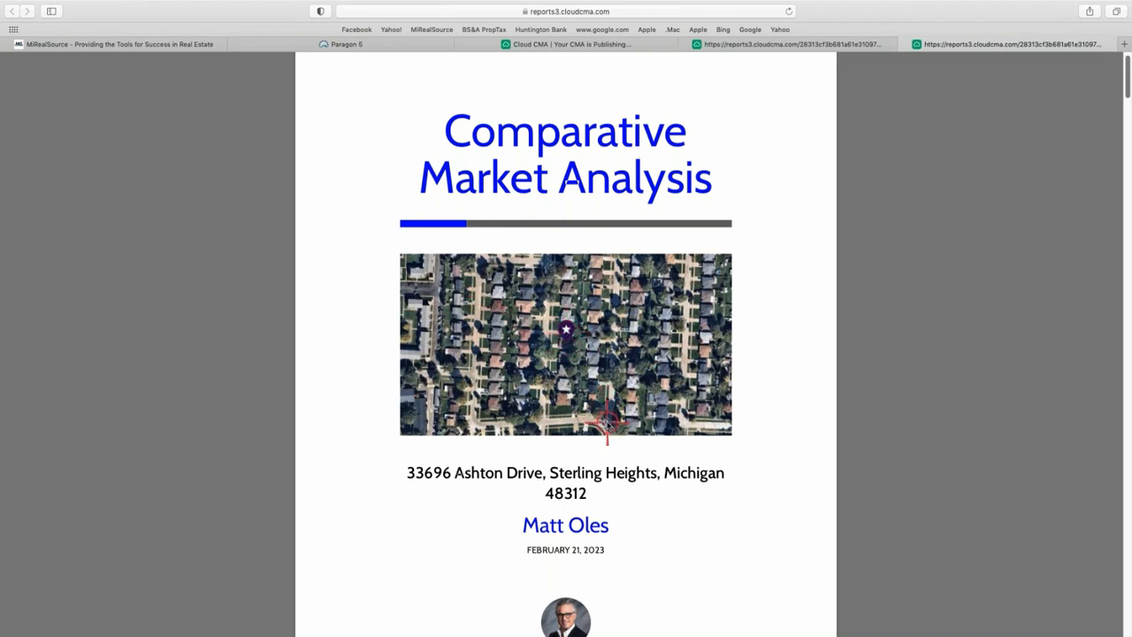
{"action": "scroll", "coordinate": [635, 451], "scroll_direction": "down", "scroll_amount": 5}
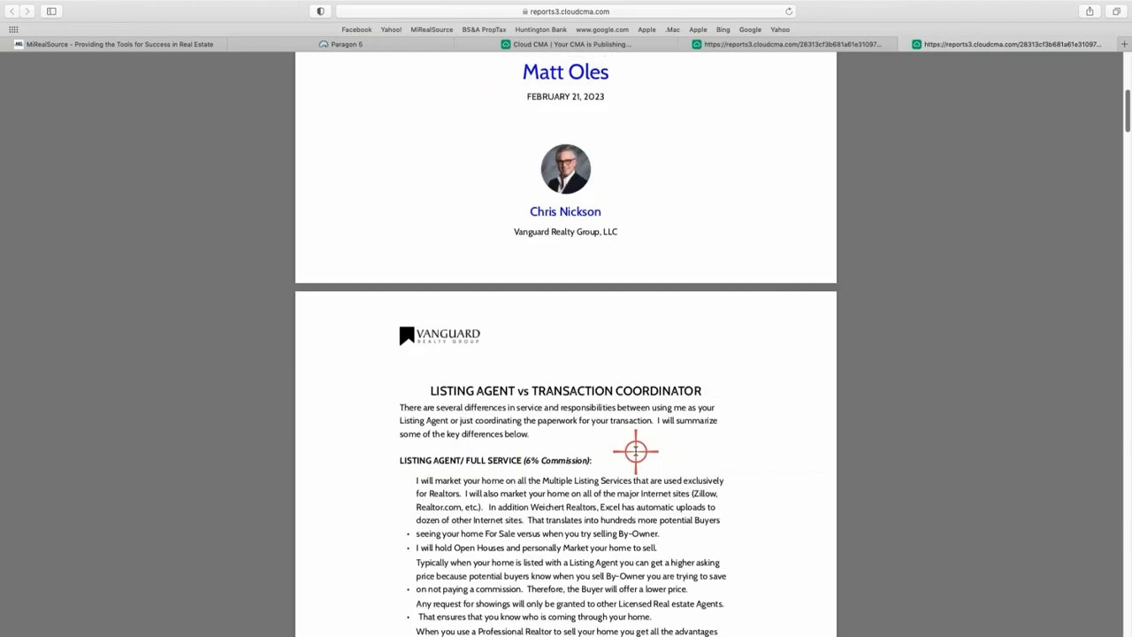
{"action": "scroll", "coordinate": [633, 449], "scroll_direction": "up", "scroll_amount": 5}
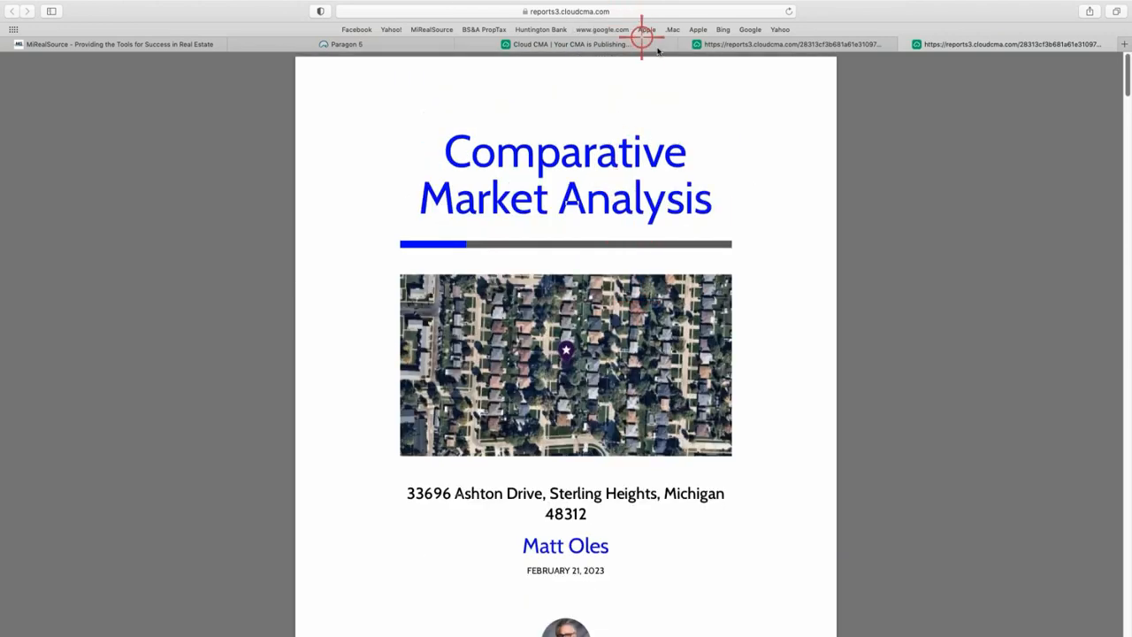
{"action": "left_click", "coordinate": [631, 46]}
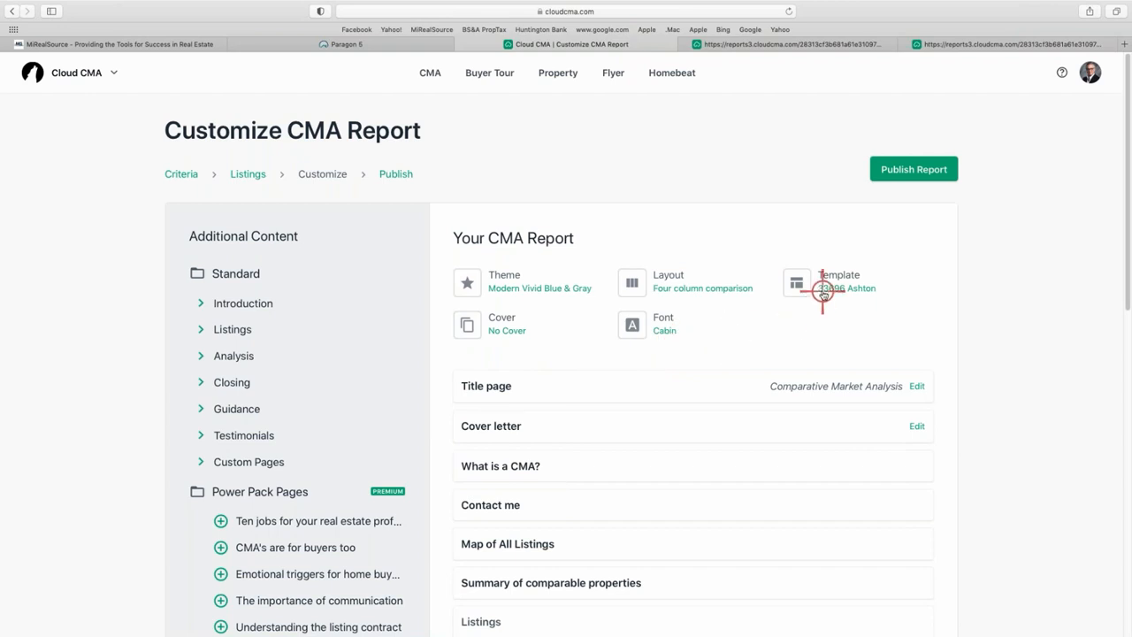
{"action": "left_click", "coordinate": [249, 176]}
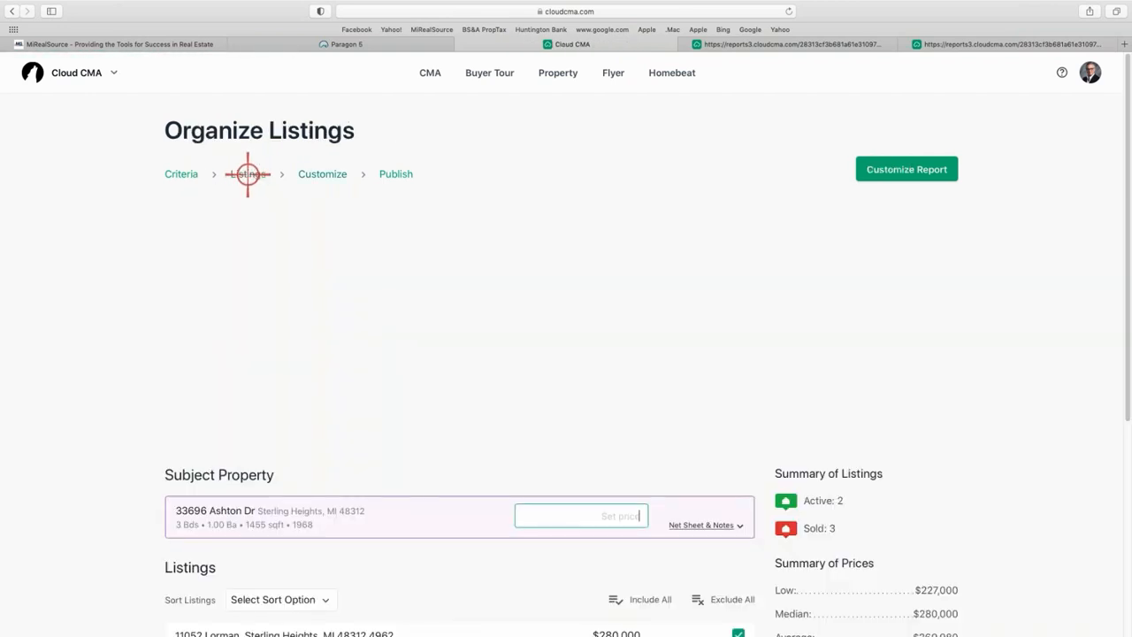
{"action": "left_click", "coordinate": [184, 174]}
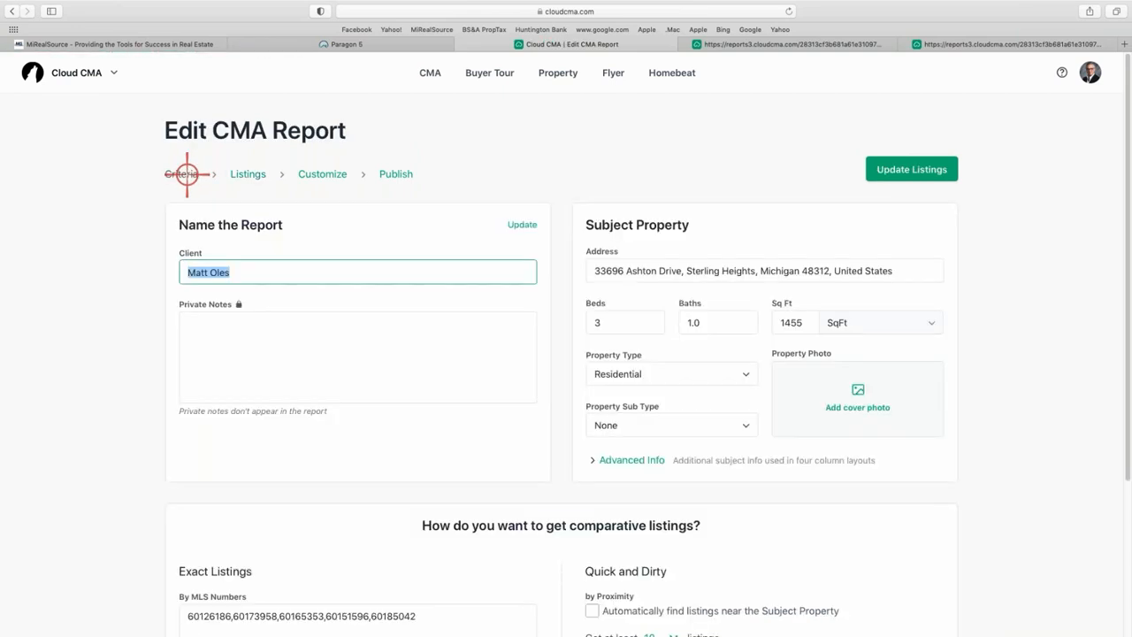
{"action": "left_click", "coordinate": [857, 394]}
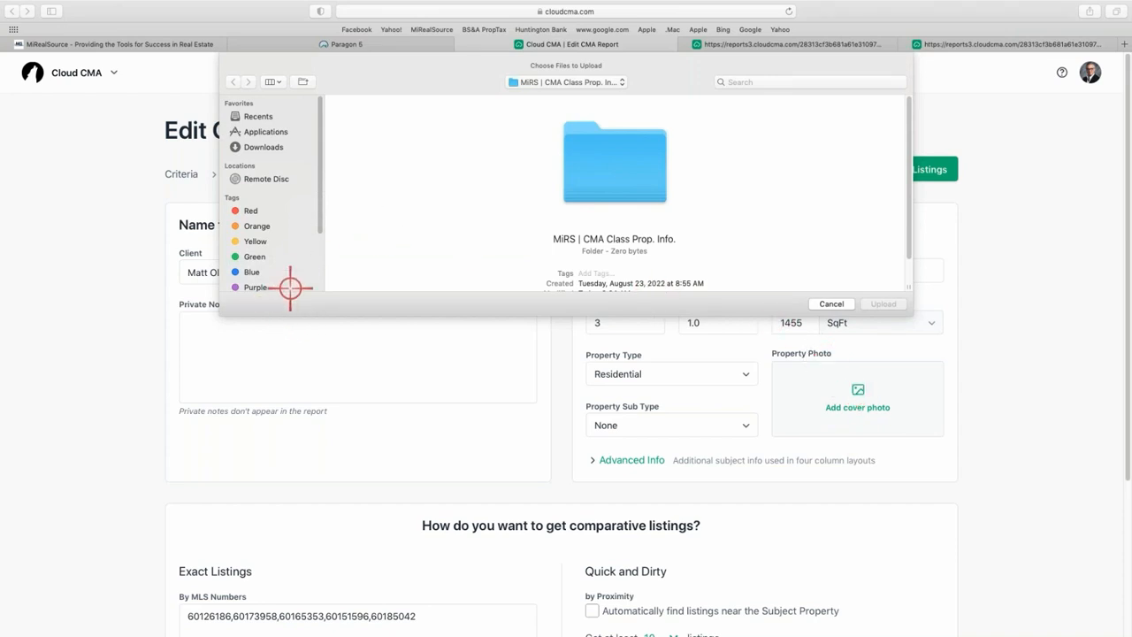
{"action": "left_click", "coordinate": [259, 117]}
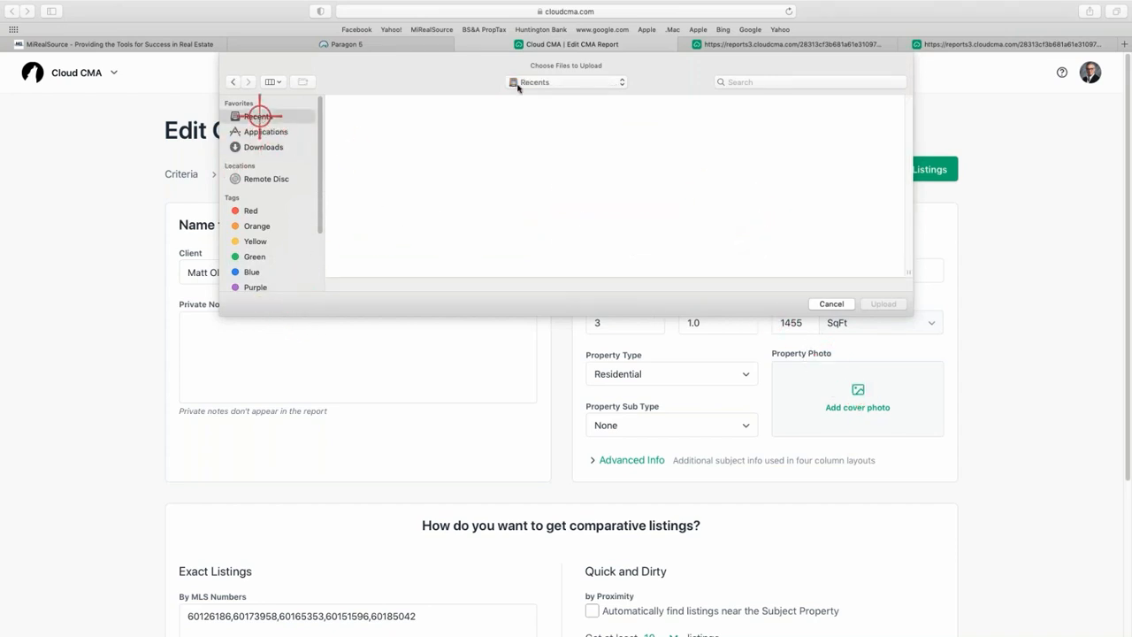
{"action": "left_click", "coordinate": [621, 81]}
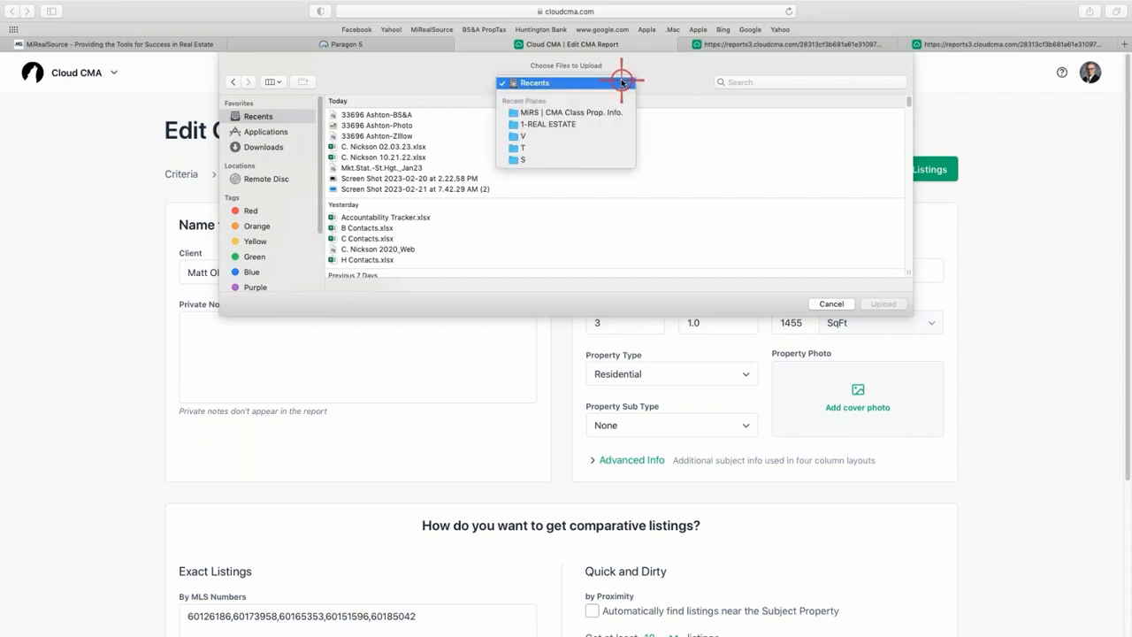
{"action": "left_click", "coordinate": [563, 111]}
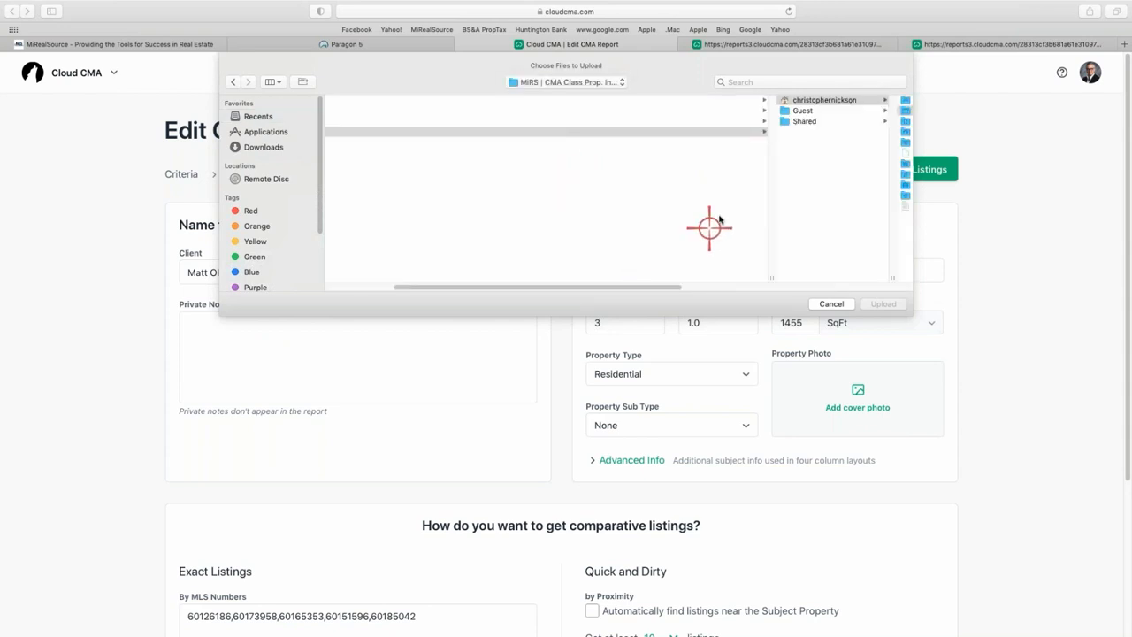
{"action": "left_click_drag", "start_coordinate": [622, 285], "coordinate": [923, 285]}
{"action": "left_click", "coordinate": [865, 101]}
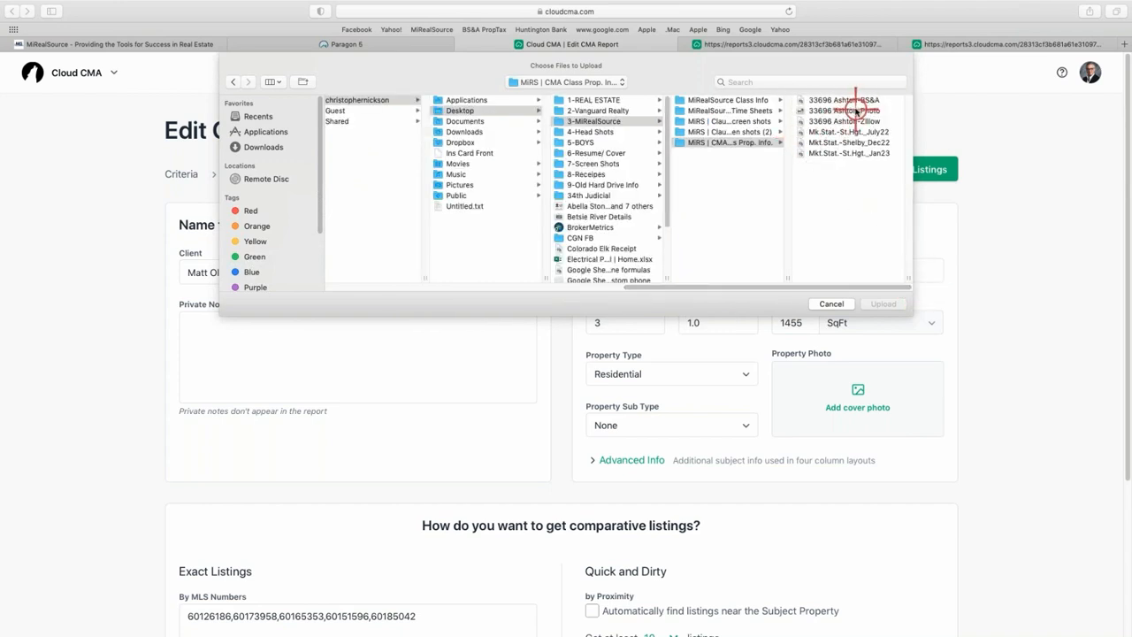
{"action": "left_click", "coordinate": [856, 110]}
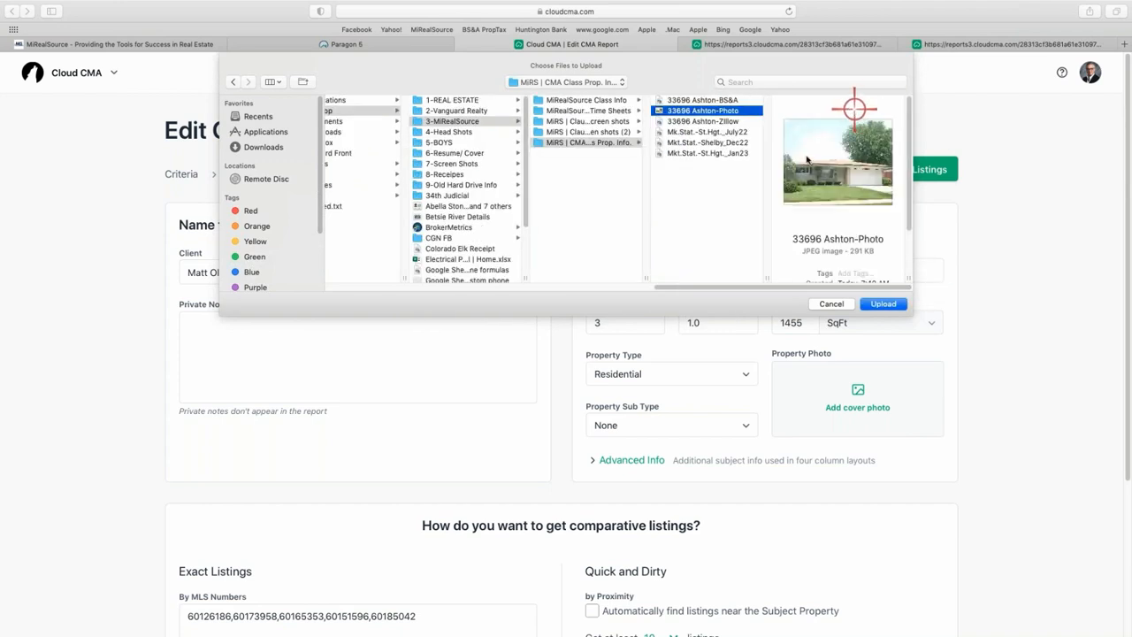
{"action": "left_click", "coordinate": [881, 304]}
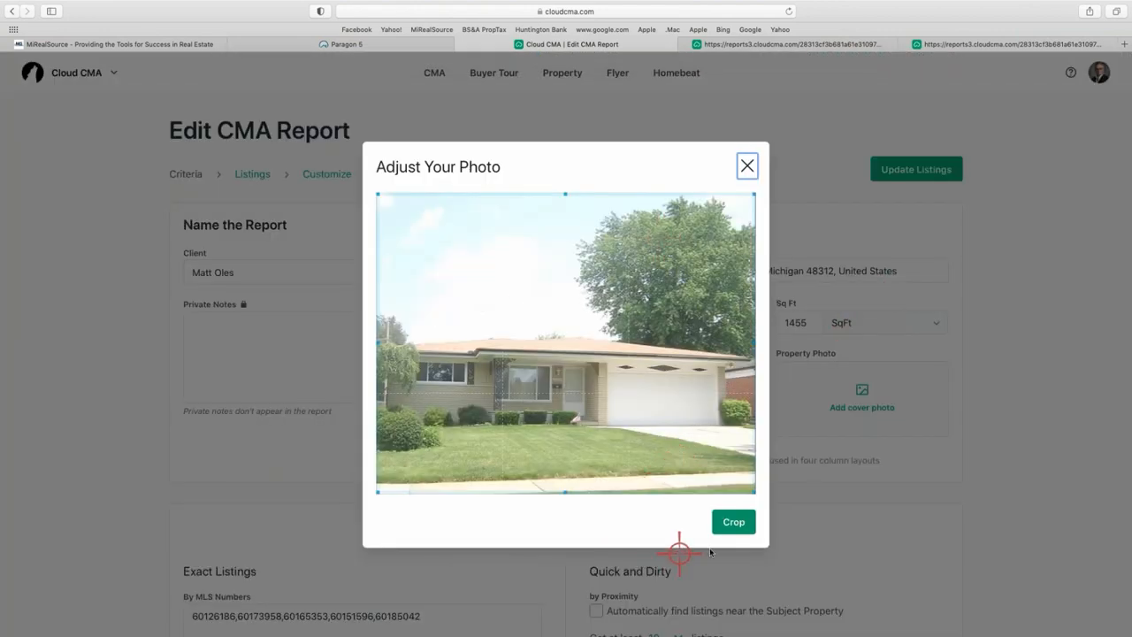
{"action": "left_click", "coordinate": [741, 524]}
{"action": "left_click", "coordinate": [748, 162]}
{"action": "left_click", "coordinate": [735, 523]}
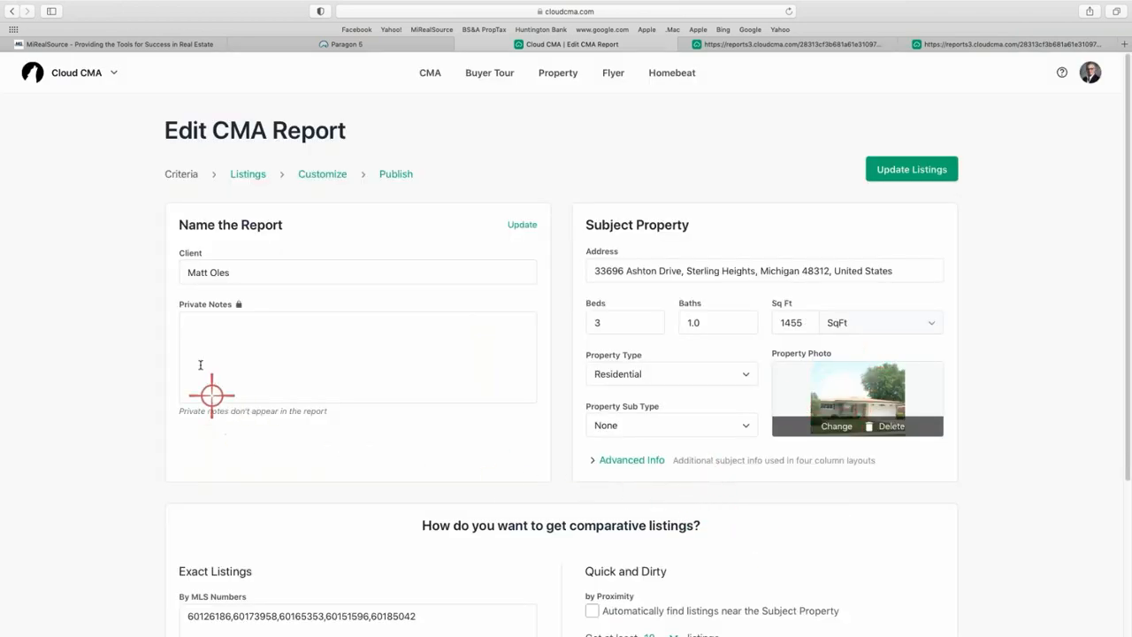
Refresh the comparable listings and bring up the report outline for customizing.
{"action": "left_click", "coordinate": [910, 170]}
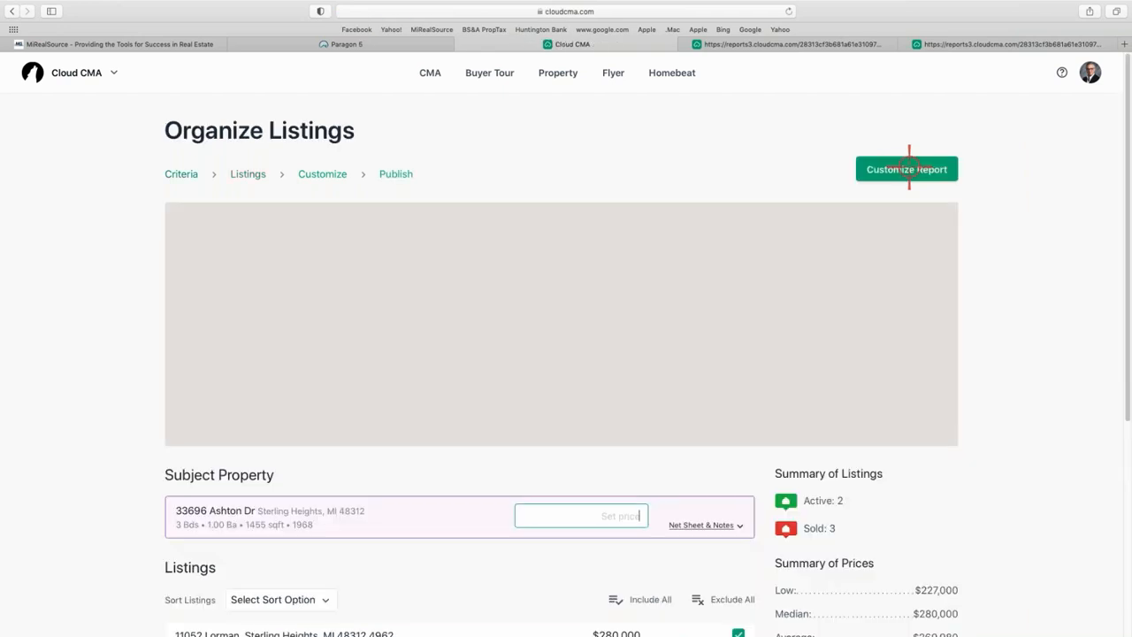
{"action": "left_click", "coordinate": [323, 174]}
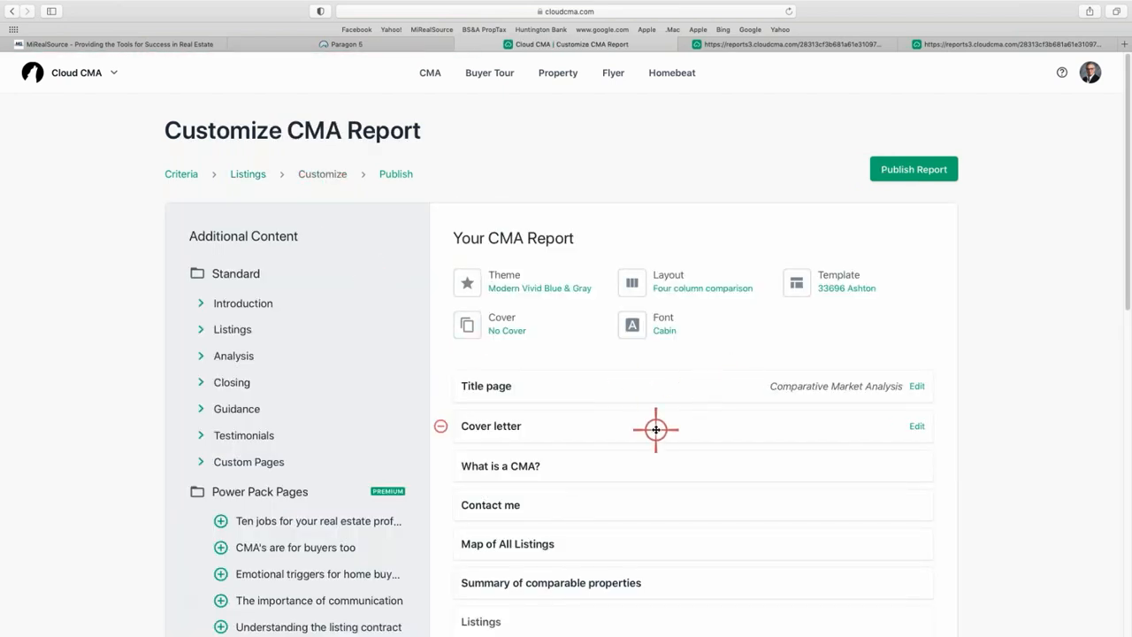
{"action": "scroll", "coordinate": [656, 424], "scroll_direction": "down", "scroll_amount": 1}
{"action": "scroll", "coordinate": [660, 425], "scroll_direction": "up", "scroll_amount": 1}
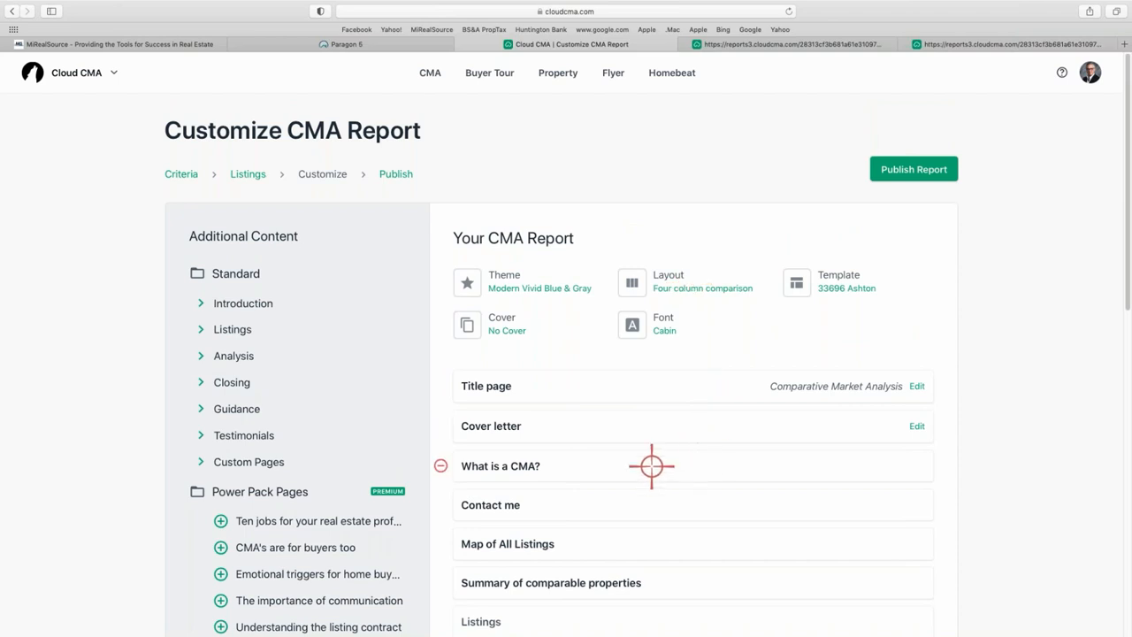
{"action": "scroll", "coordinate": [642, 441], "scroll_direction": "down", "scroll_amount": 1}
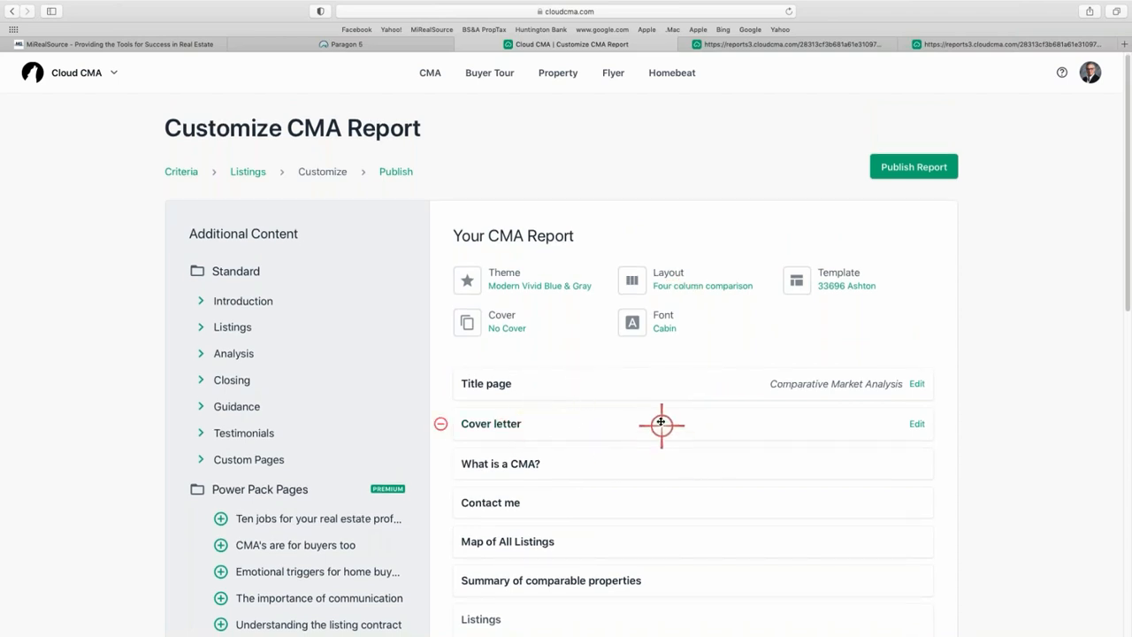
{"action": "scroll", "coordinate": [658, 424], "scroll_direction": "down", "scroll_amount": 1}
{"action": "scroll", "coordinate": [622, 467], "scroll_direction": "down", "scroll_amount": 1}
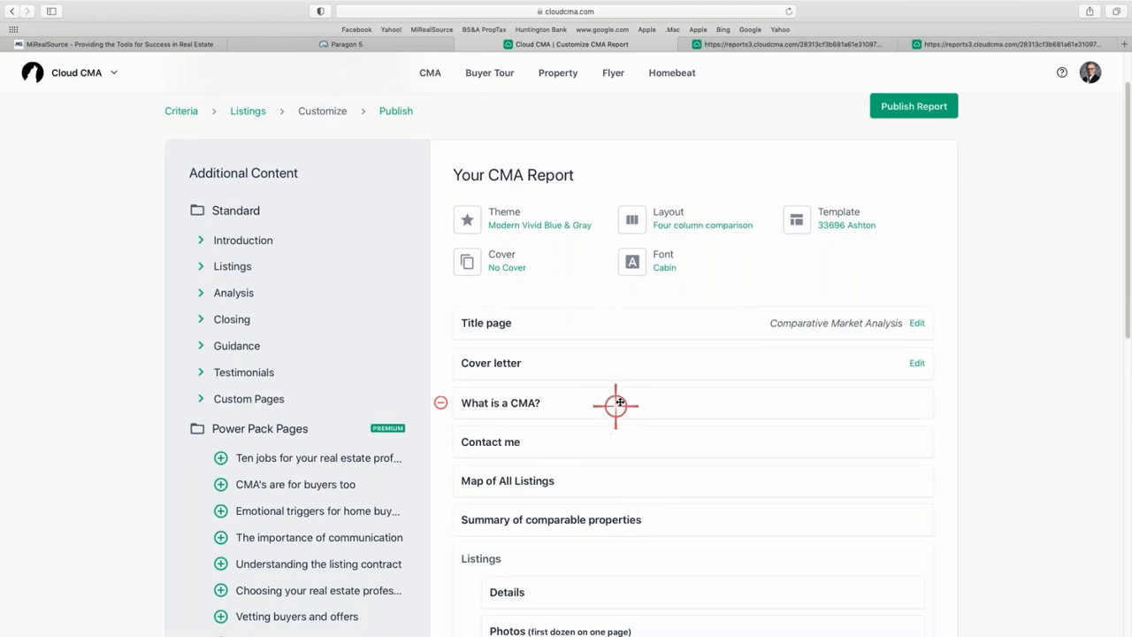
Move Contact me after Average Price/Sq. Ft. and remove the Cover letter section.
{"action": "left_click_drag", "start_coordinate": [612, 370], "coordinate": [619, 228]}
{"action": "left_click_drag", "start_coordinate": [544, 301], "coordinate": [564, 416]}
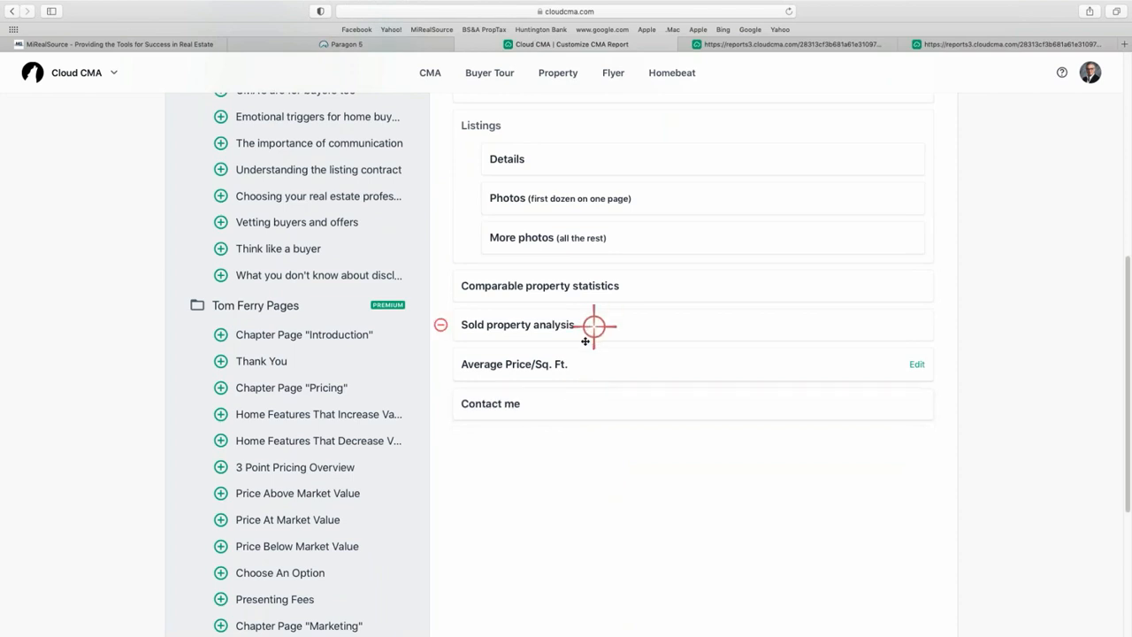
{"action": "scroll", "coordinate": [588, 278], "scroll_direction": "up", "scroll_amount": 5}
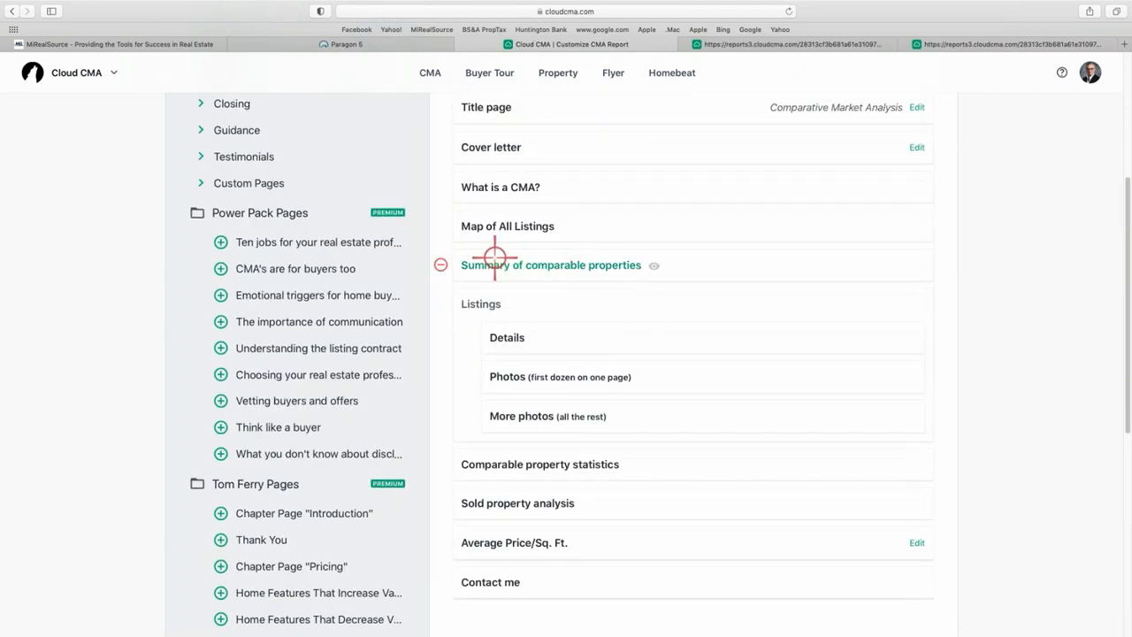
{"action": "left_click", "coordinate": [441, 145]}
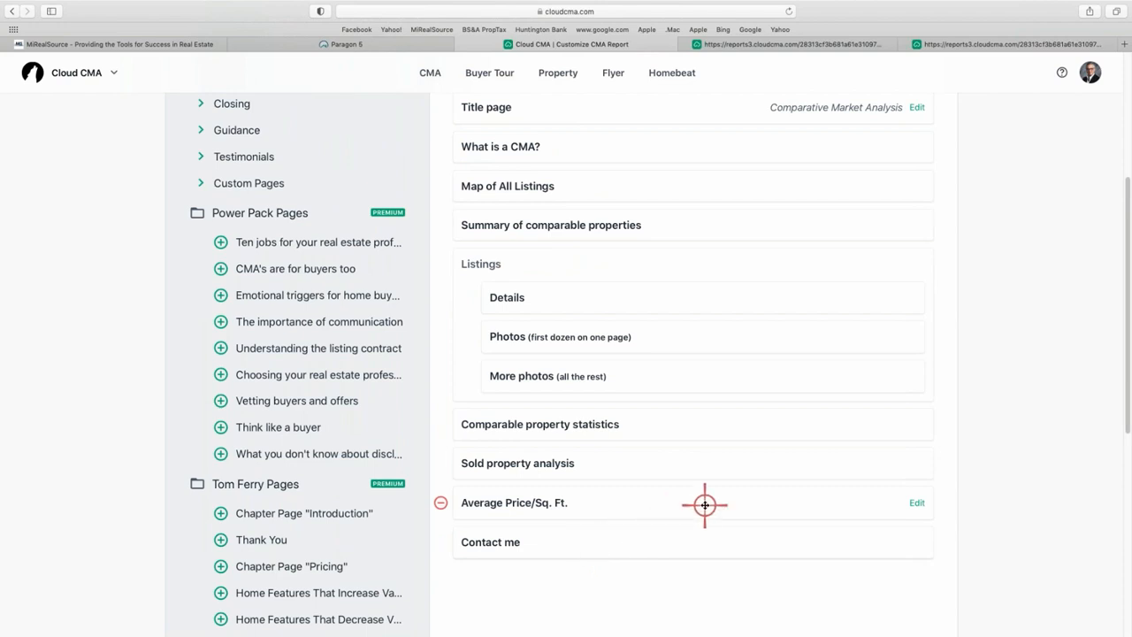
Append the Your CMA Criteria Explained custom page from Additional Content after Contact me.
{"action": "left_click", "coordinate": [201, 183]}
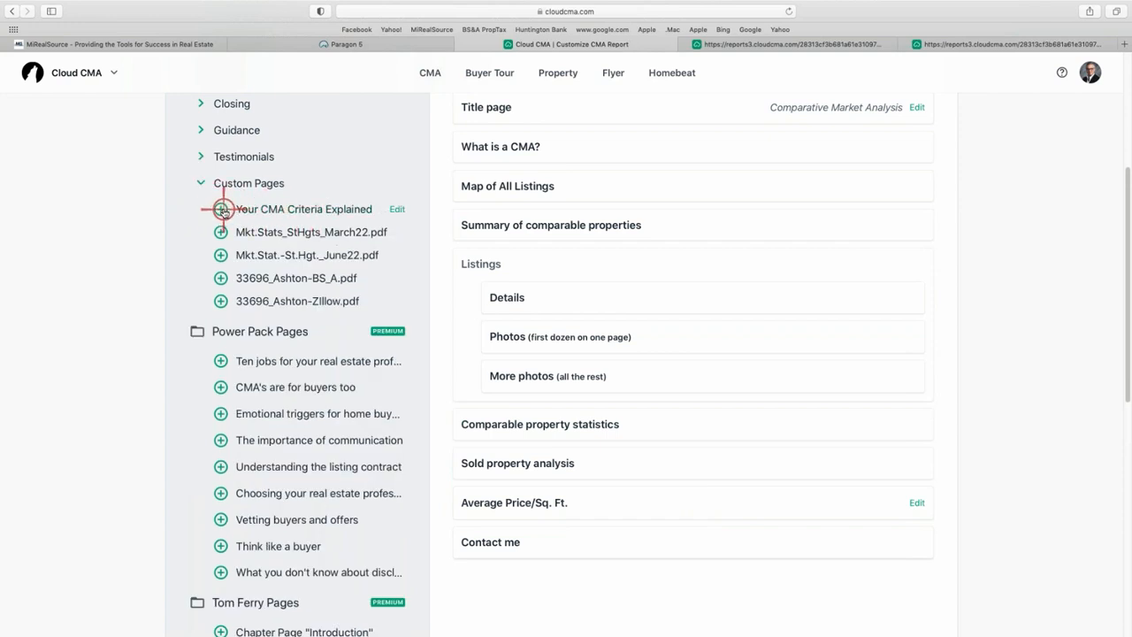
{"action": "left_click", "coordinate": [221, 209]}
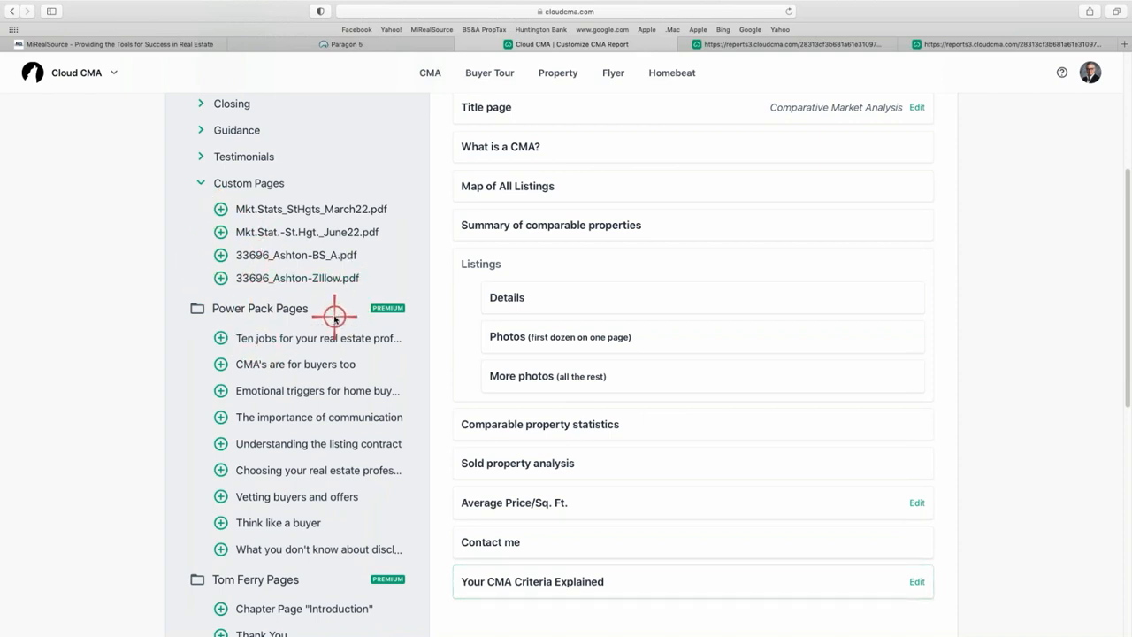
Go to Account Settings > Custom Pages via the profile menu to view the seven saved pages.
{"action": "left_click", "coordinate": [1089, 74]}
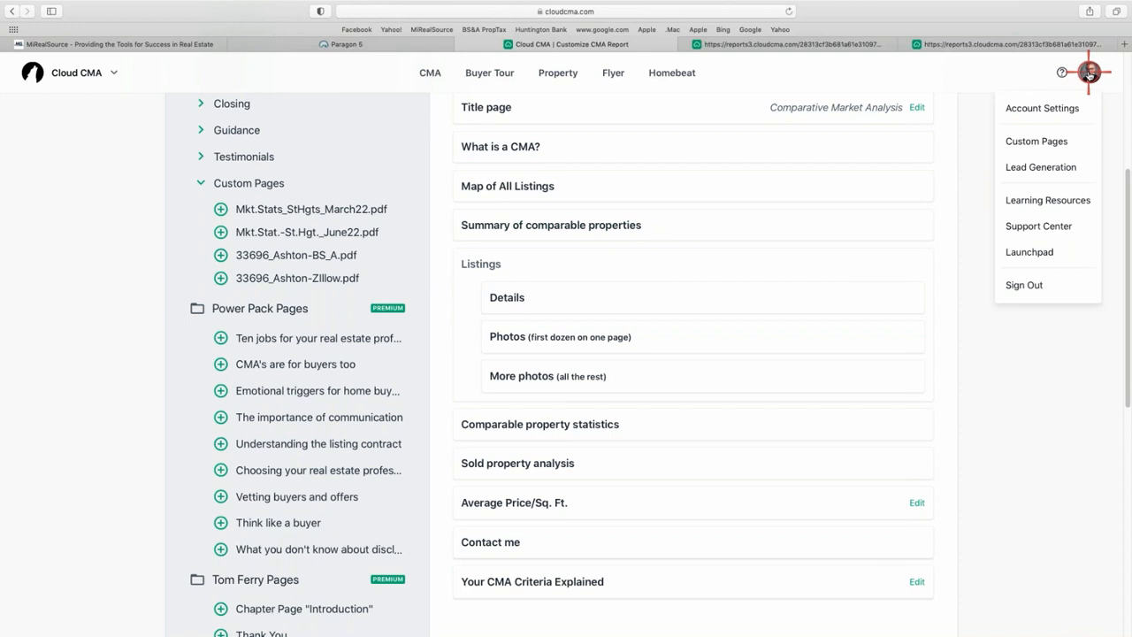
{"action": "left_click", "coordinate": [1062, 144]}
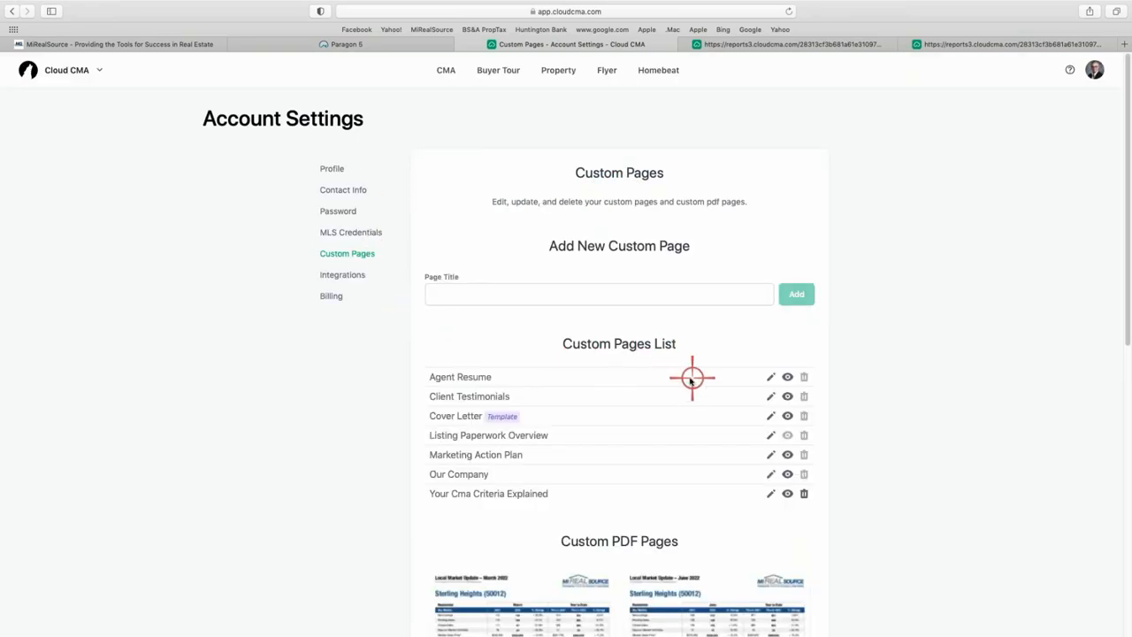
{"action": "scroll", "coordinate": [574, 367], "scroll_direction": "down", "scroll_amount": 1}
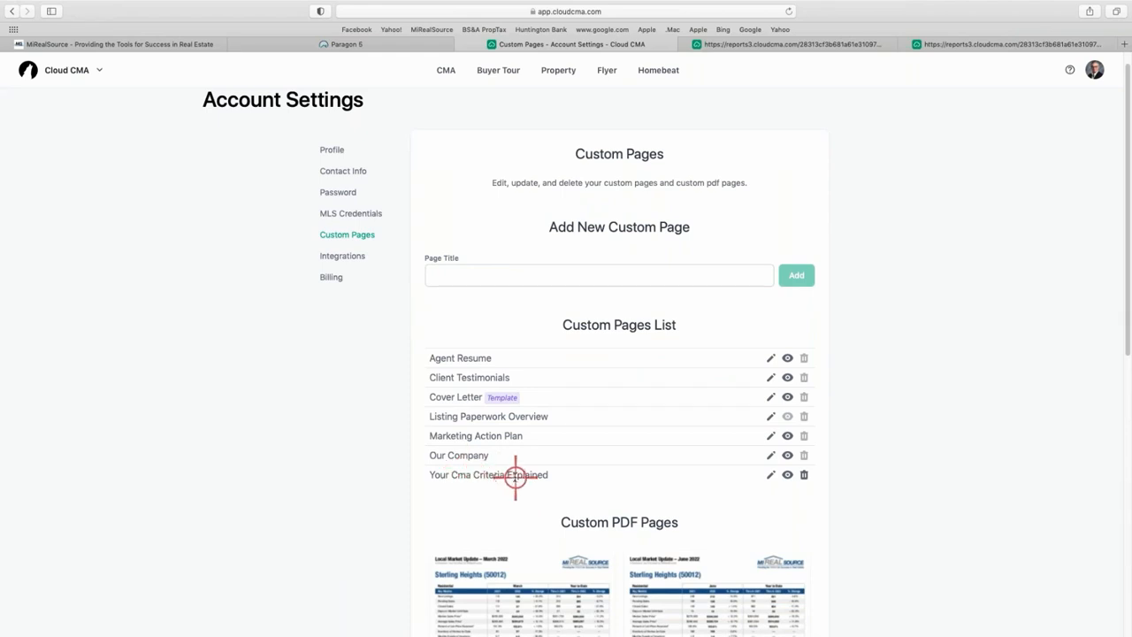
{"action": "left_click", "coordinate": [770, 474]}
{"action": "scroll", "coordinate": [403, 318], "scroll_direction": "down", "scroll_amount": 5}
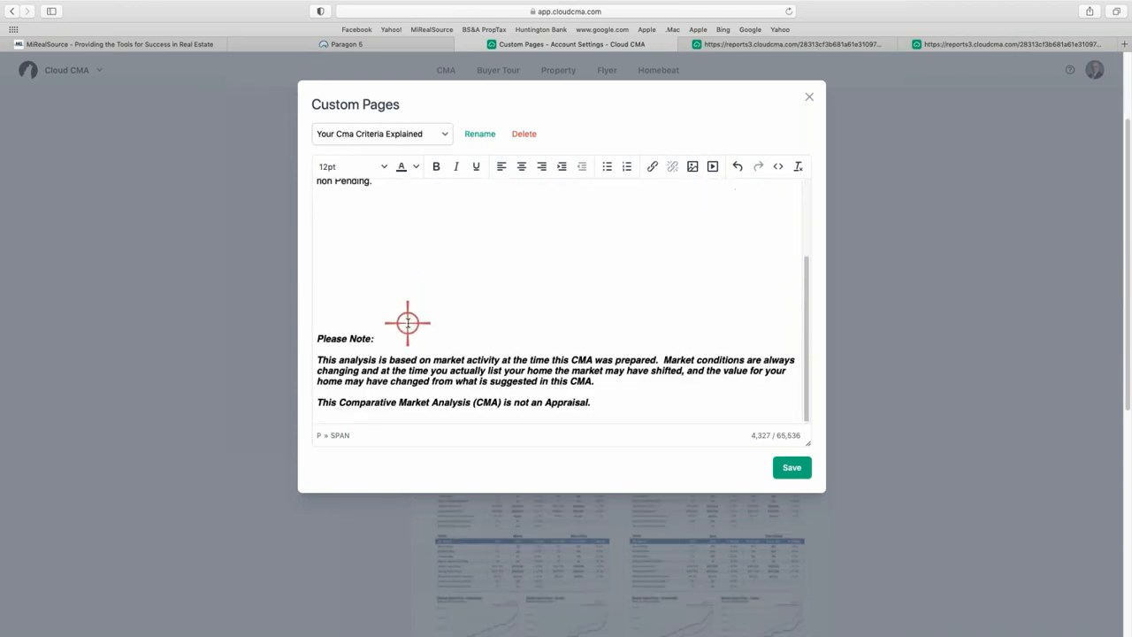
{"action": "scroll", "coordinate": [408, 323], "scroll_direction": "up", "scroll_amount": 5}
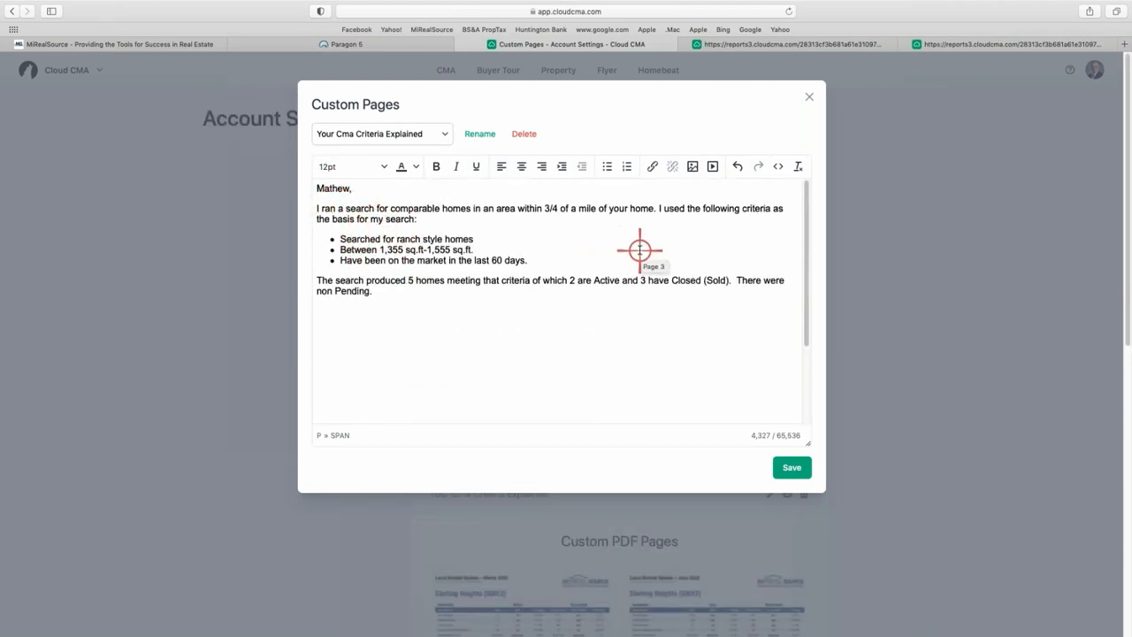
{"action": "scroll", "coordinate": [639, 251], "scroll_direction": "down", "scroll_amount": 5}
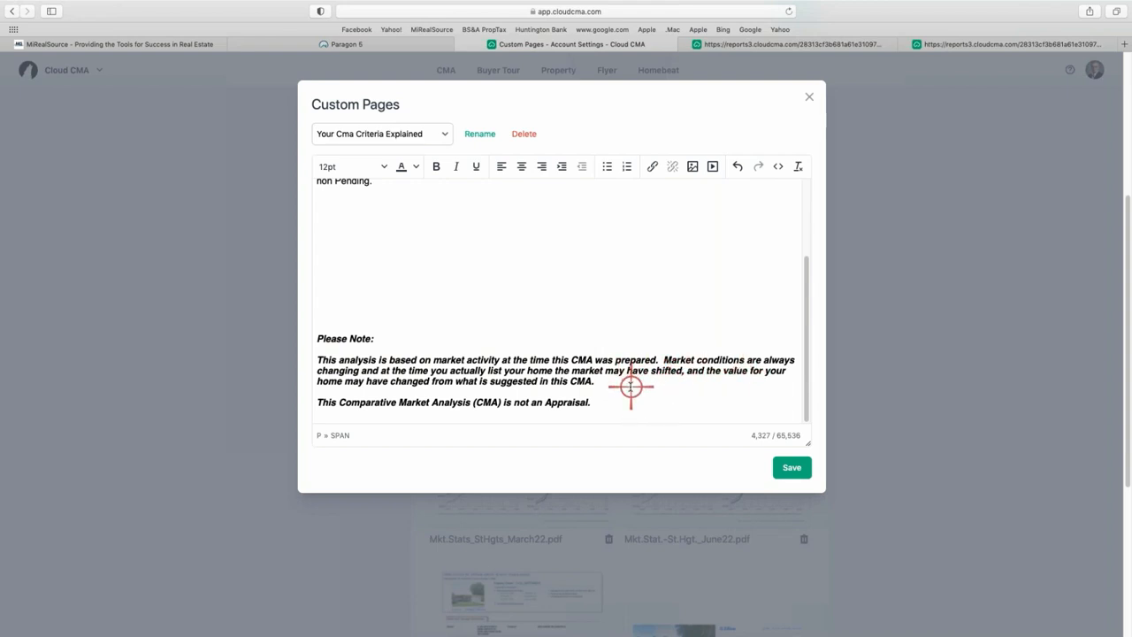
{"action": "scroll", "coordinate": [637, 381], "scroll_direction": "down", "scroll_amount": 1}
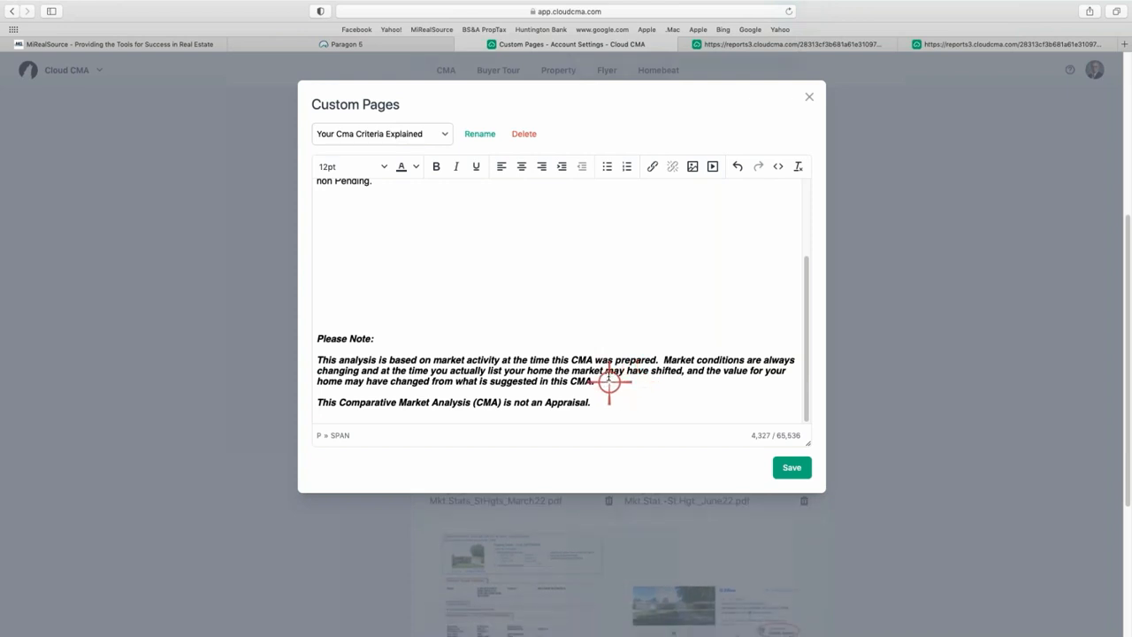
{"action": "scroll", "coordinate": [604, 339], "scroll_direction": "up", "scroll_amount": 1}
{"action": "scroll", "coordinate": [605, 339], "scroll_direction": "down", "scroll_amount": 3}
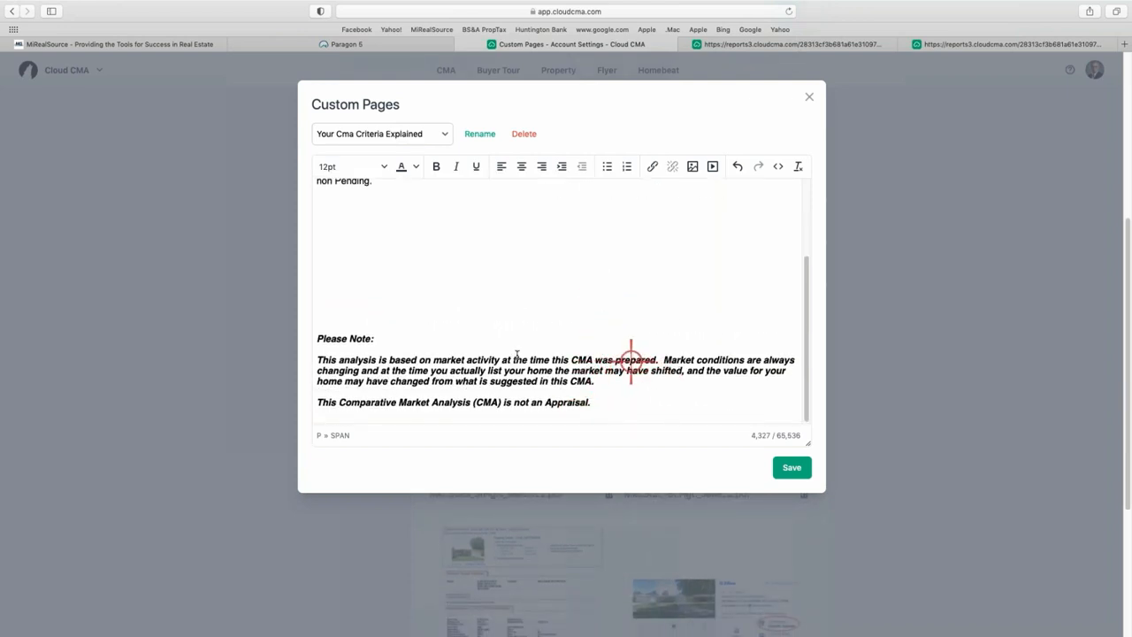
{"action": "scroll", "coordinate": [392, 297], "scroll_direction": "up", "scroll_amount": 1}
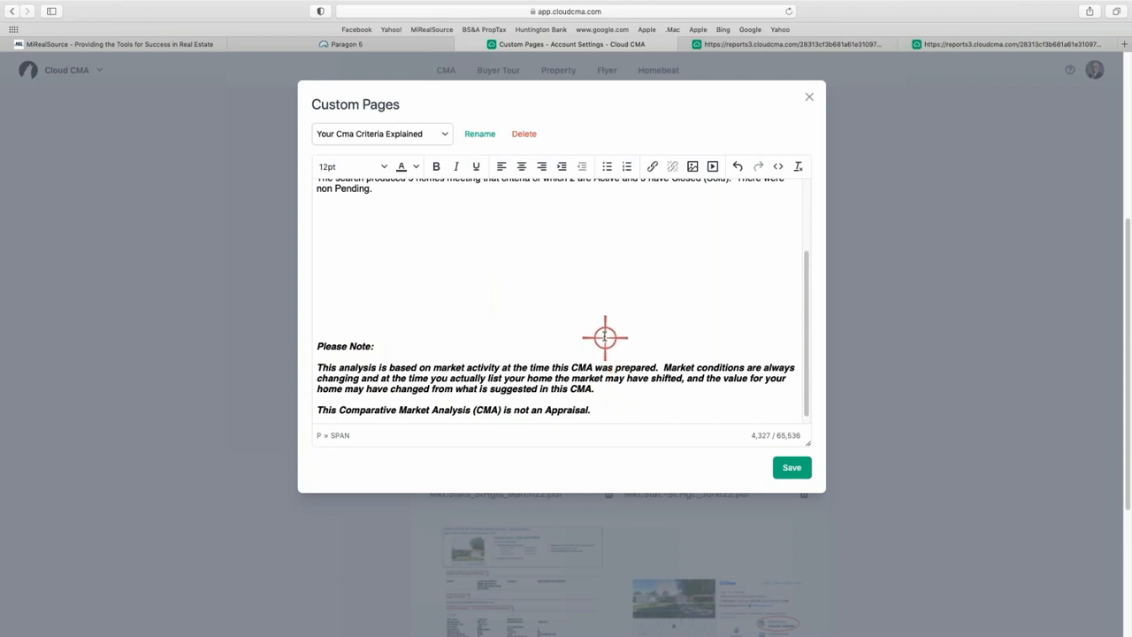
{"action": "scroll", "coordinate": [603, 337], "scroll_direction": "up", "scroll_amount": 5}
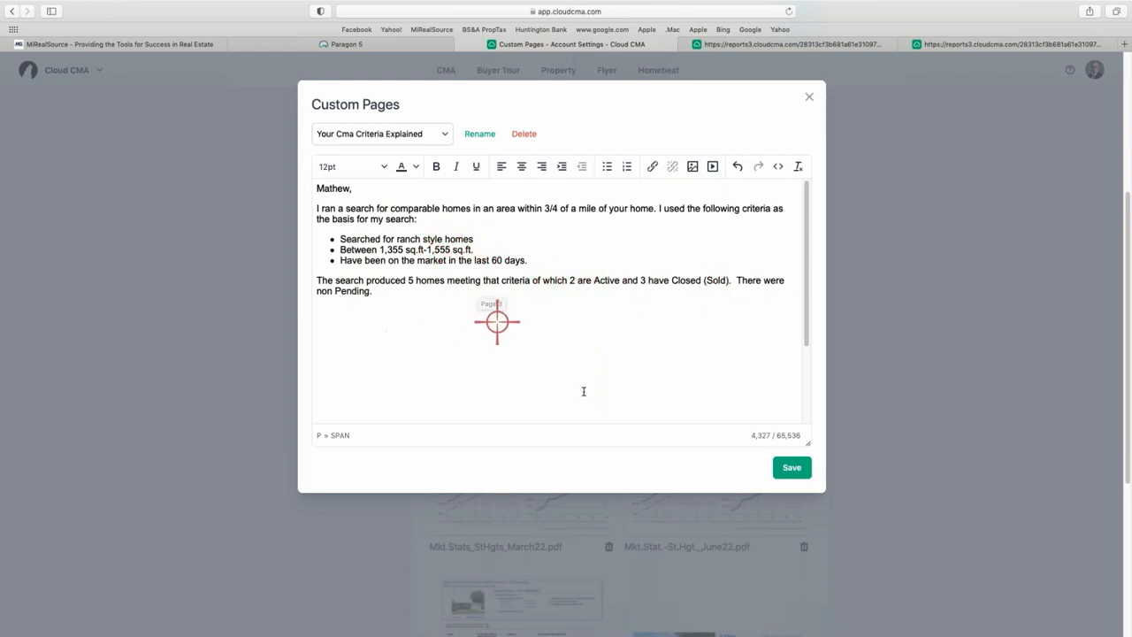
{"action": "left_click", "coordinate": [793, 467]}
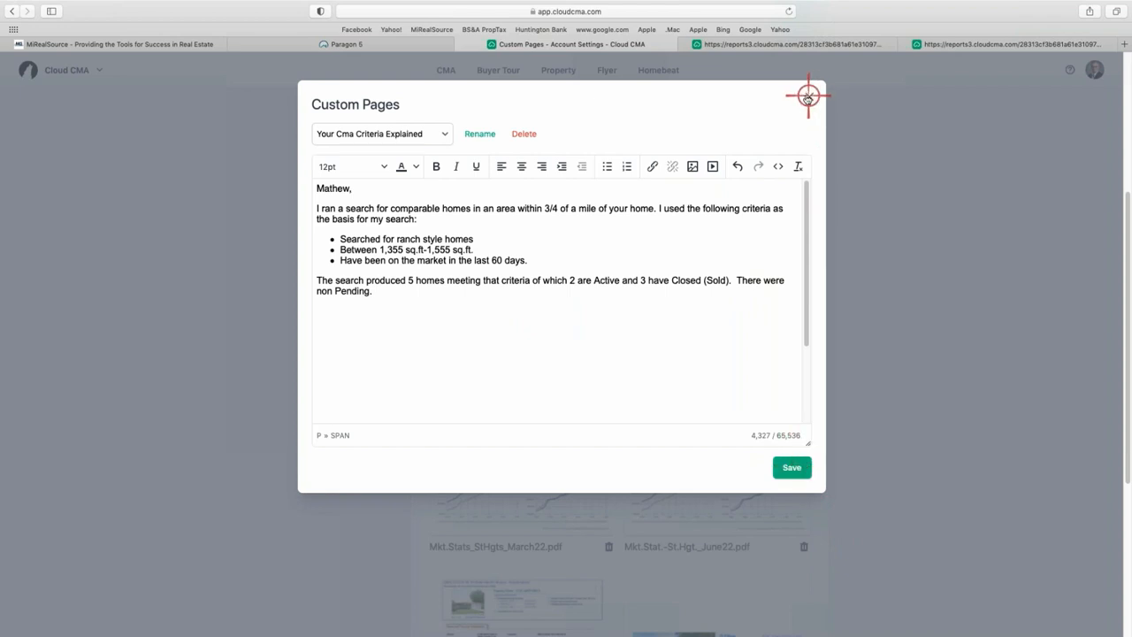
{"action": "left_click", "coordinate": [807, 98]}
{"action": "scroll", "coordinate": [801, 386], "scroll_direction": "down", "scroll_amount": 3}
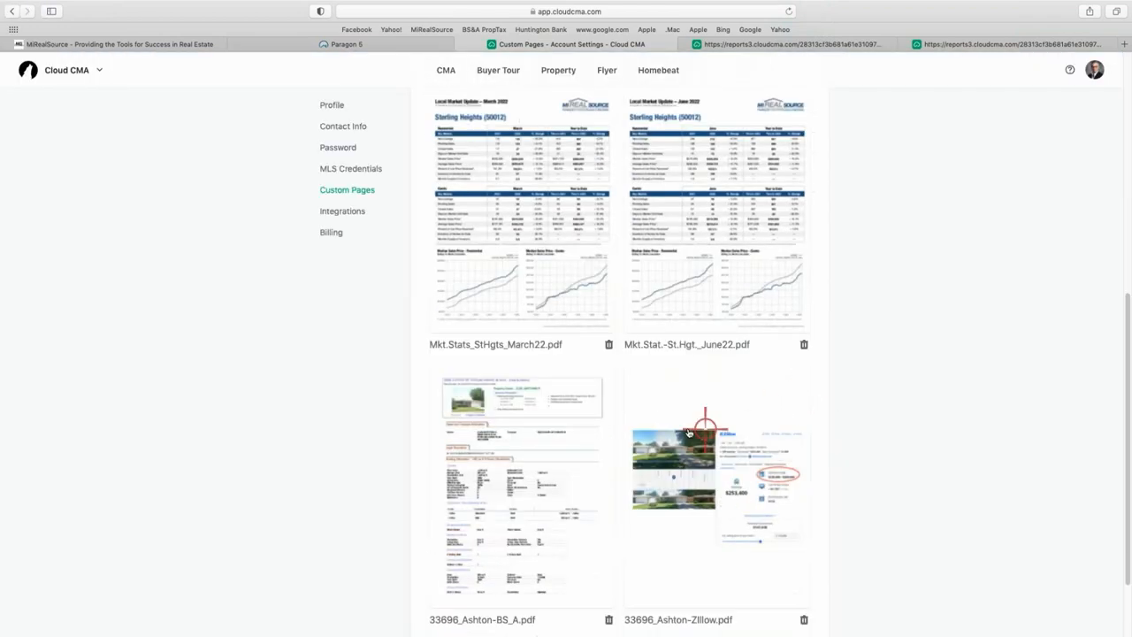
{"action": "scroll", "coordinate": [698, 425], "scroll_direction": "down", "scroll_amount": 2}
{"action": "scroll", "coordinate": [639, 448], "scroll_direction": "up", "scroll_amount": 8}
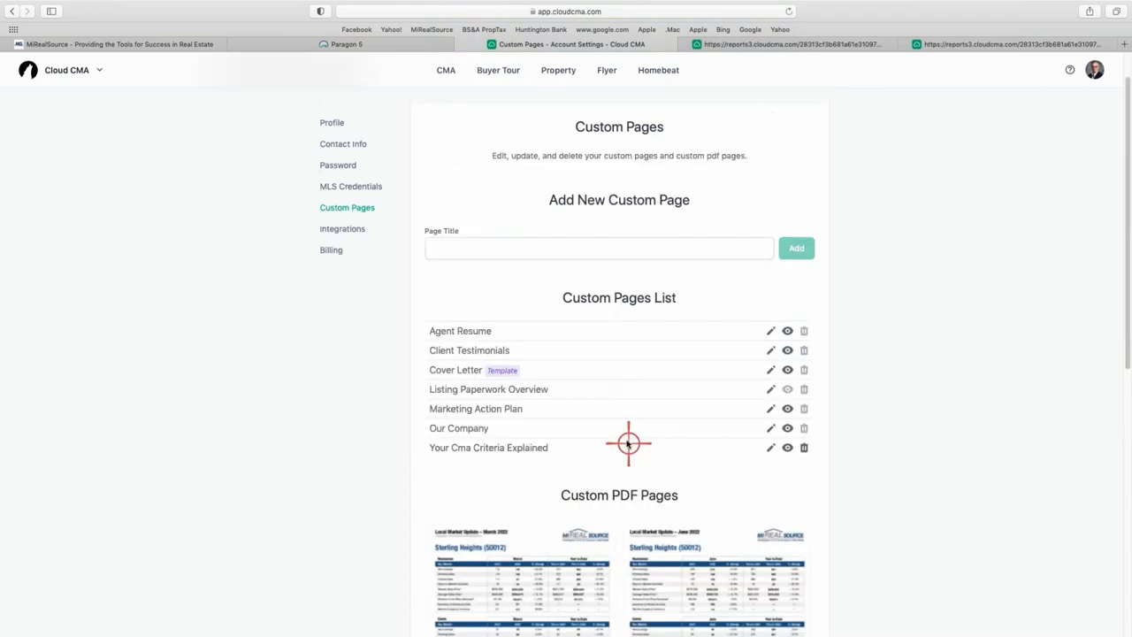
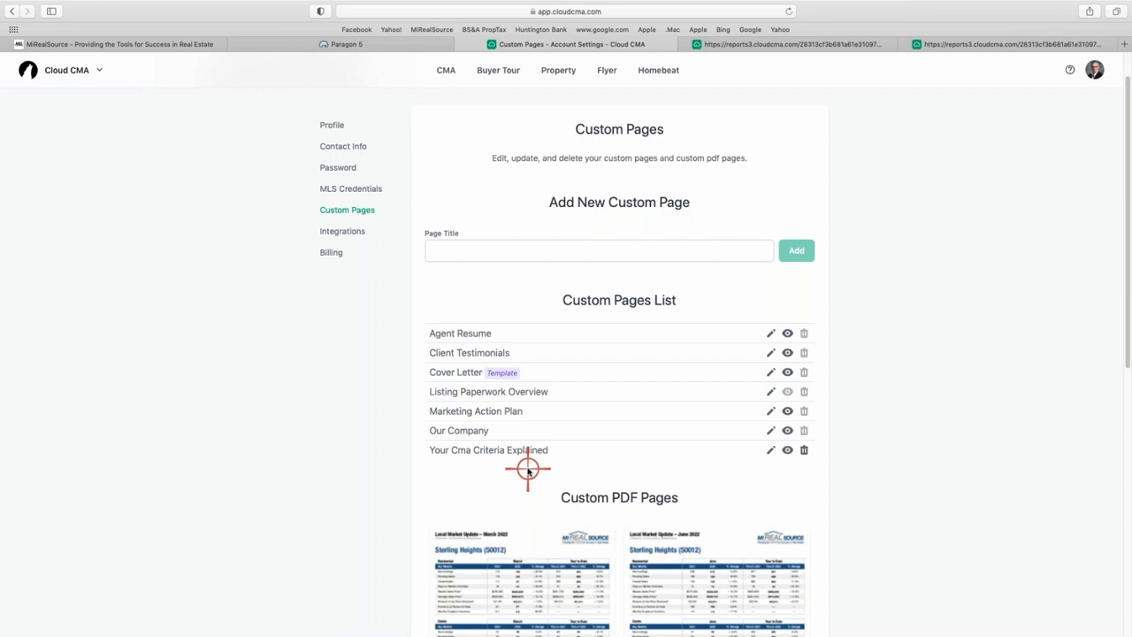
Scroll down to the Custom PDF Pages section listing the four uploaded PDFs.
{"action": "scroll", "coordinate": [619, 505], "scroll_direction": "down", "scroll_amount": 10}
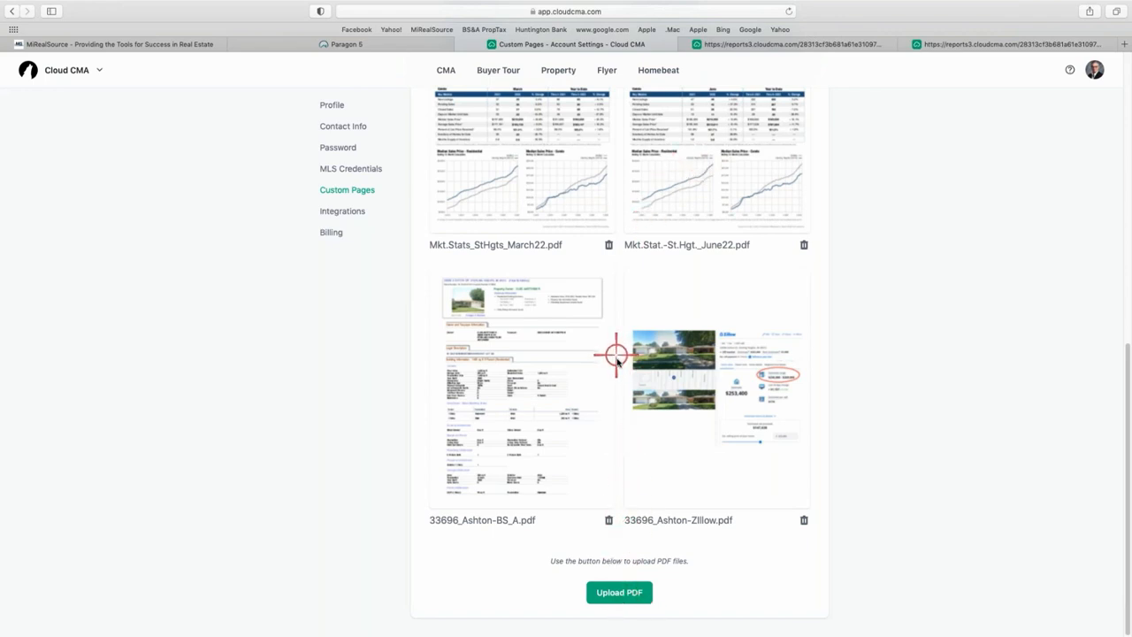
Upload Mkt.Stat.-St.Hgt._Jan23 as a fifth custom PDF page.
{"action": "left_click", "coordinate": [616, 592]}
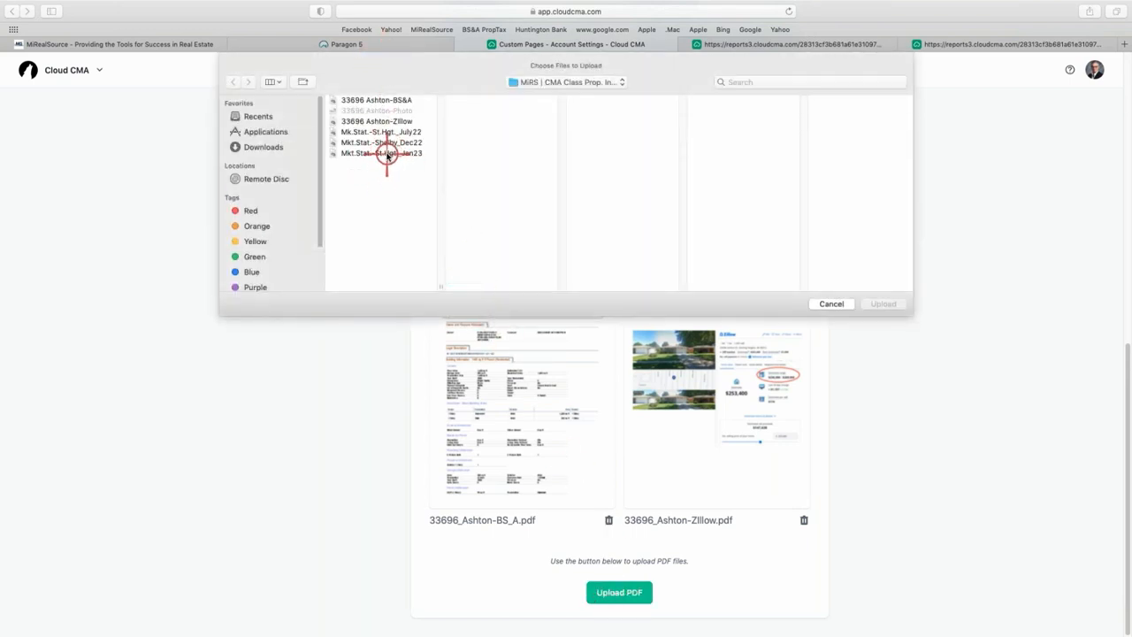
{"action": "left_click", "coordinate": [387, 154]}
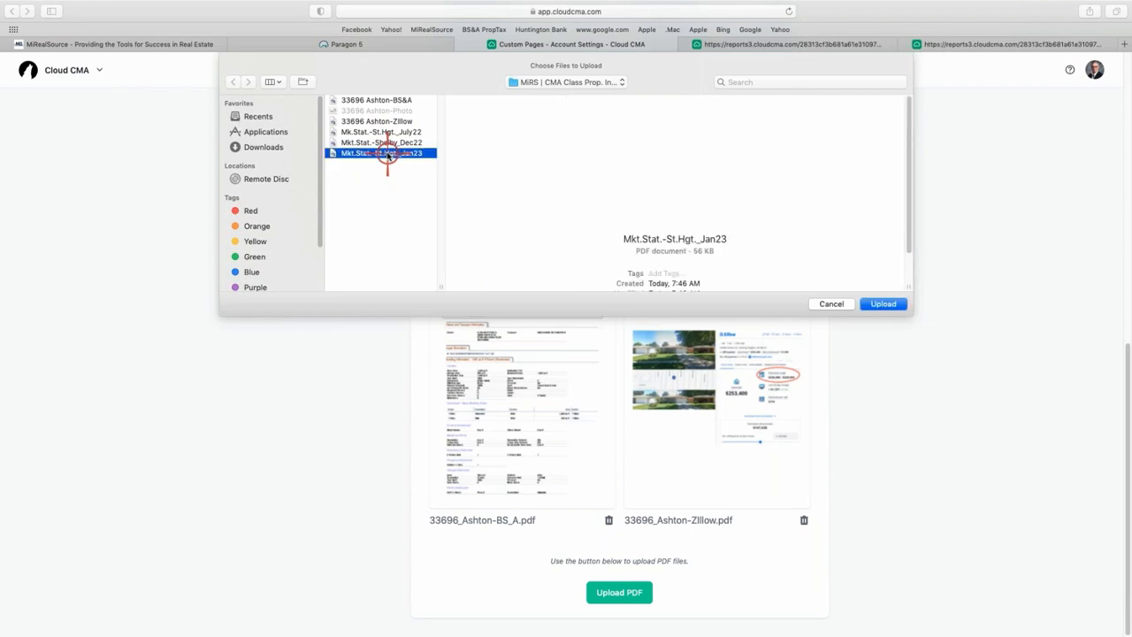
{"action": "left_click", "coordinate": [887, 304]}
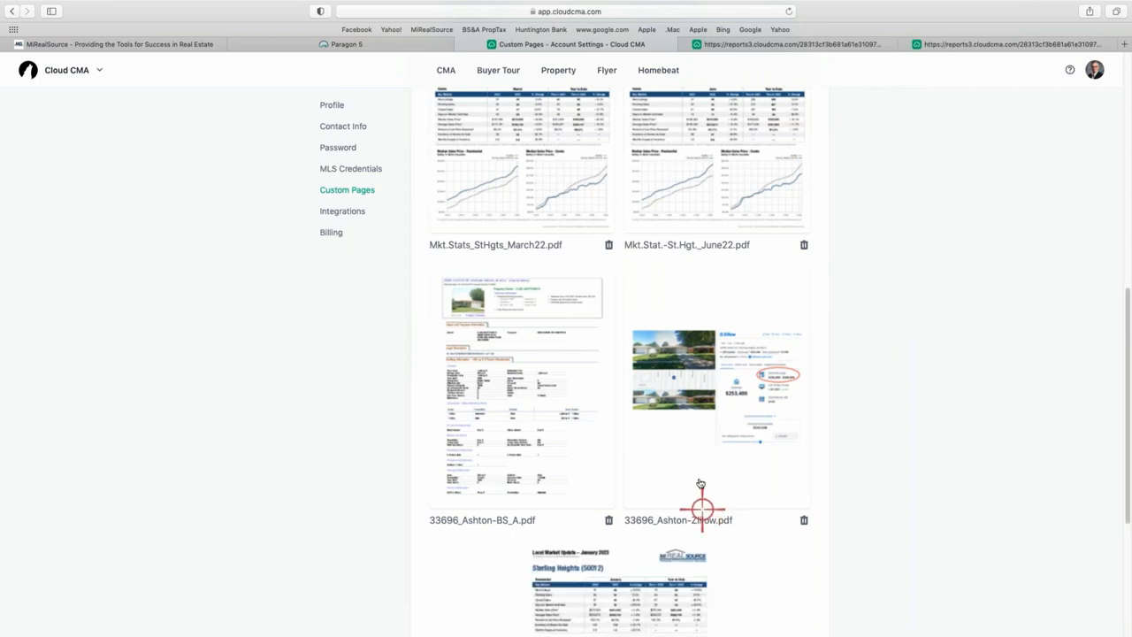
{"action": "scroll", "coordinate": [700, 484], "scroll_direction": "down", "scroll_amount": 3}
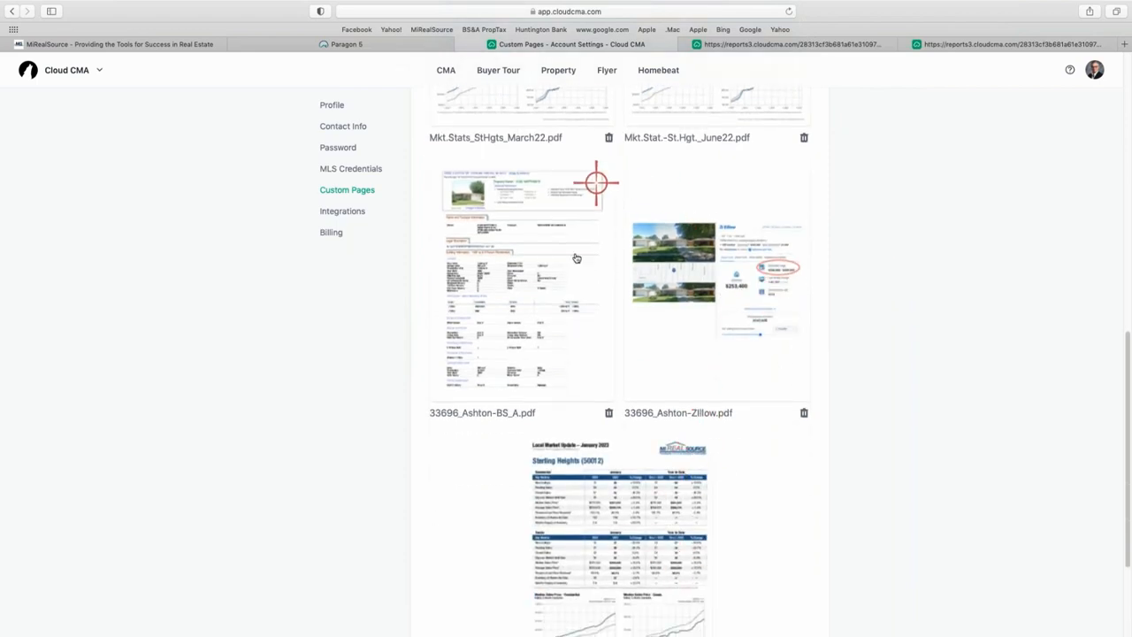
{"action": "scroll", "coordinate": [550, 397], "scroll_direction": "up", "scroll_amount": 10}
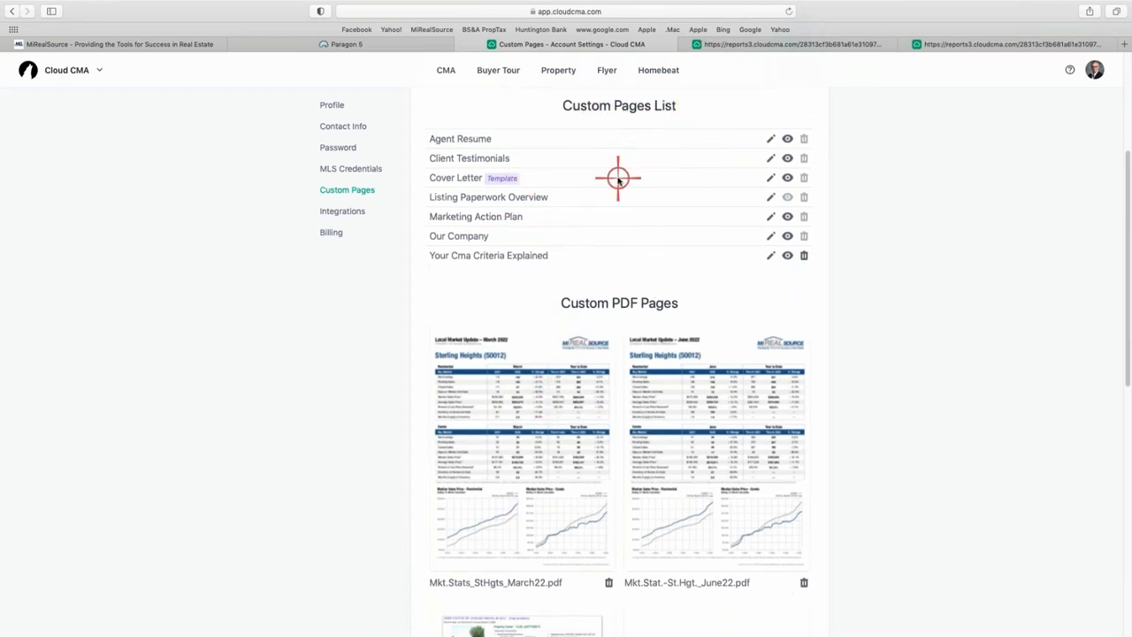
{"action": "scroll", "coordinate": [618, 178], "scroll_direction": "up", "scroll_amount": 5}
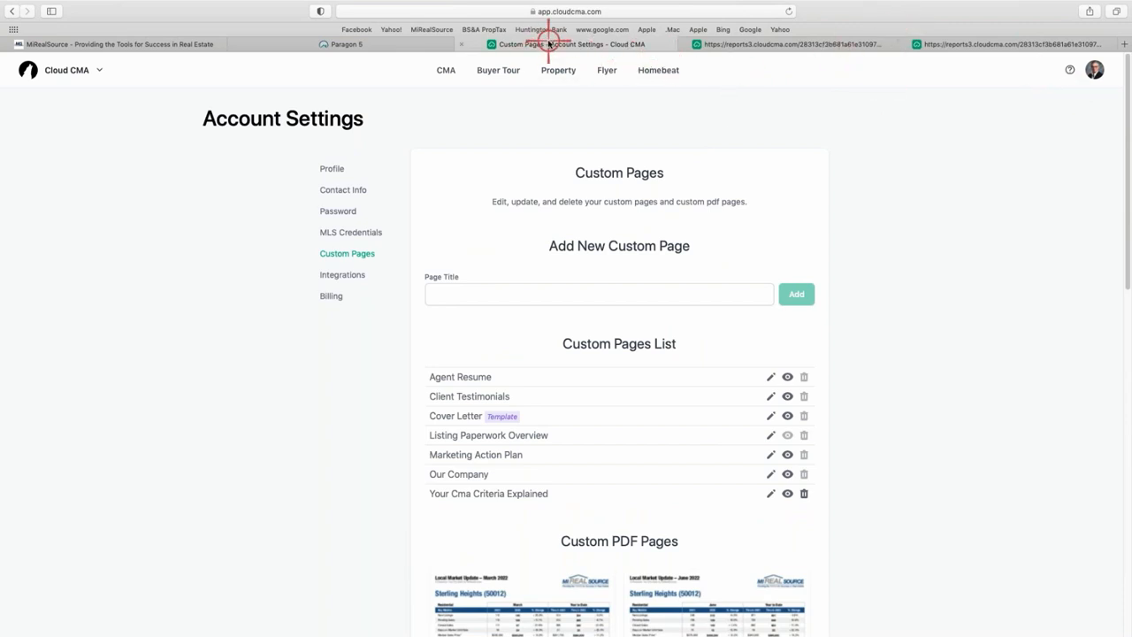
Open the client's CMA report for editing at its Customize pages stage.
{"action": "left_click", "coordinate": [445, 72]}
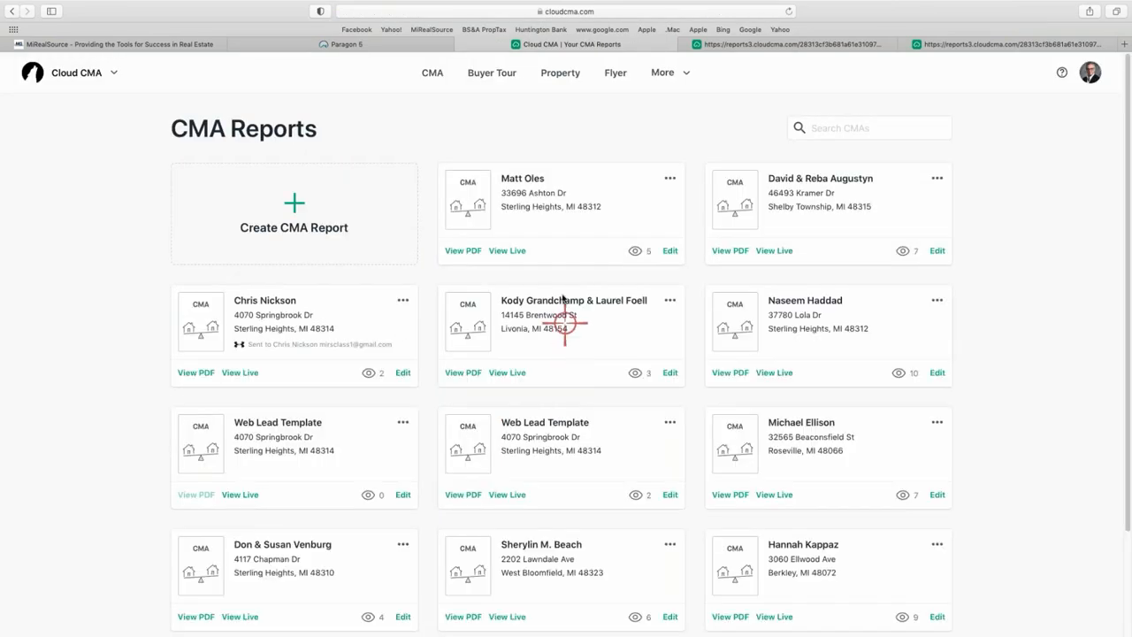
{"action": "left_click", "coordinate": [669, 253]}
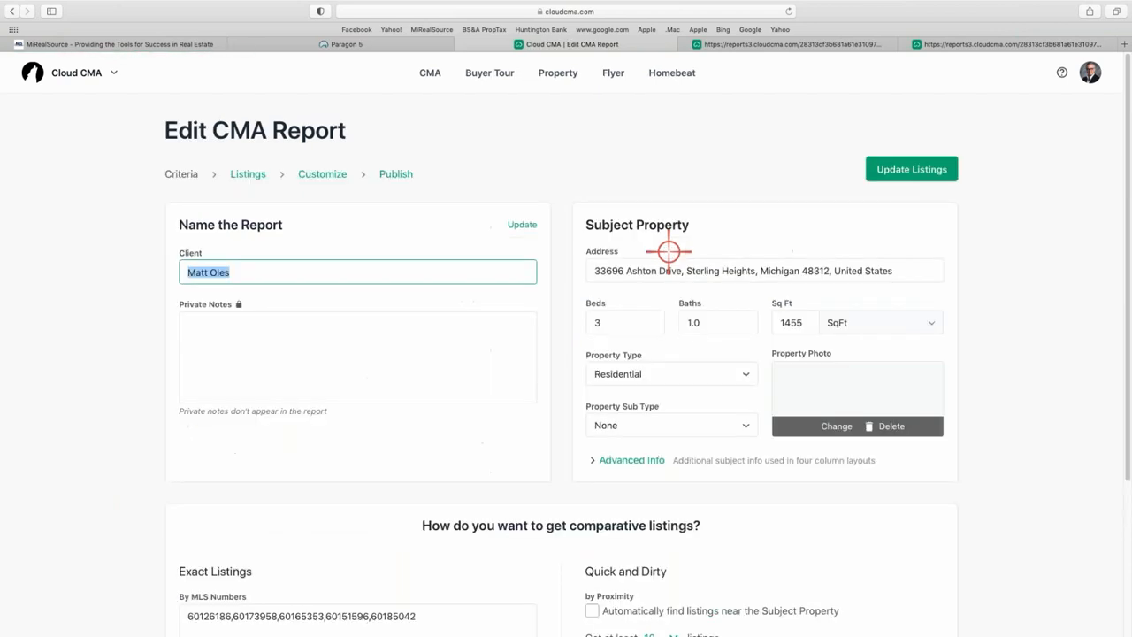
{"action": "left_click", "coordinate": [321, 173]}
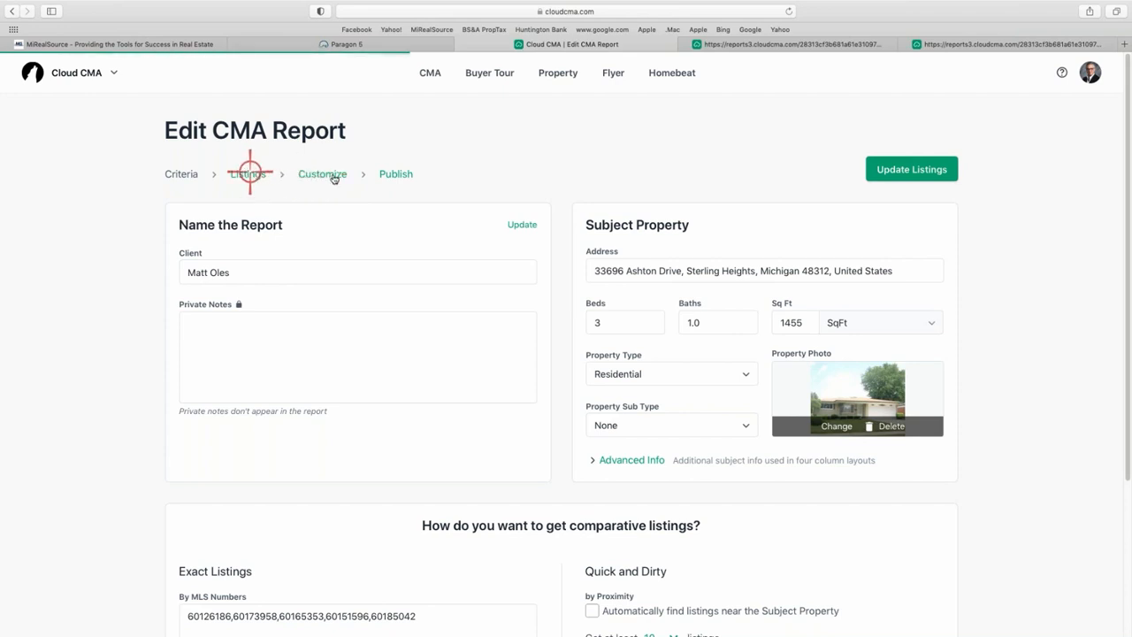
{"action": "scroll", "coordinate": [576, 253], "scroll_direction": "down", "scroll_amount": 6}
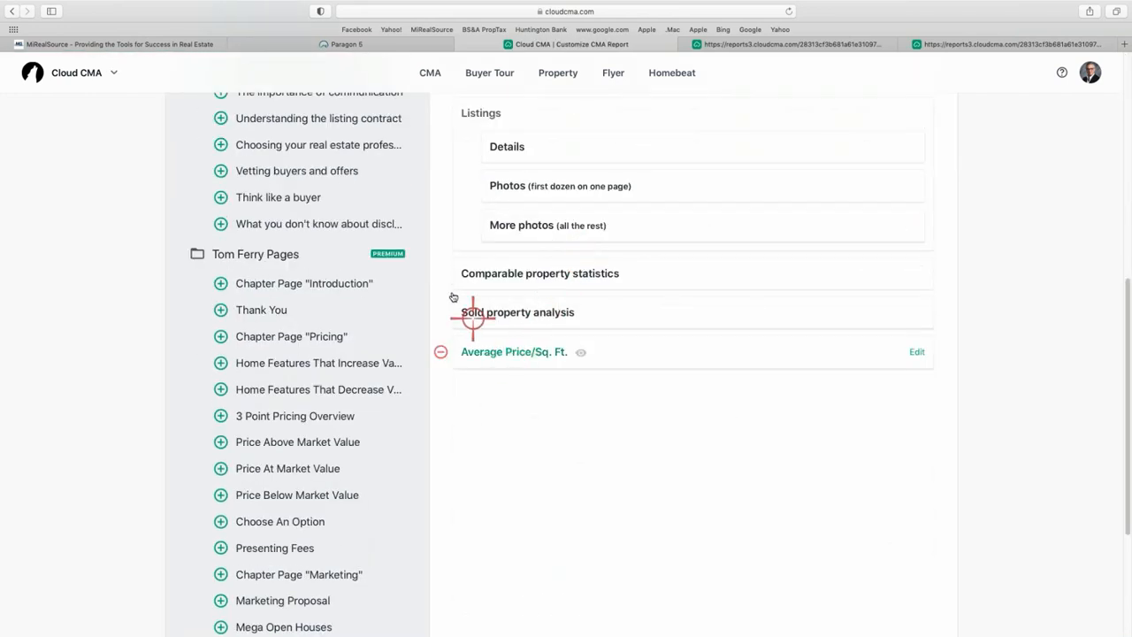
{"action": "scroll", "coordinate": [434, 283], "scroll_direction": "up", "scroll_amount": 5}
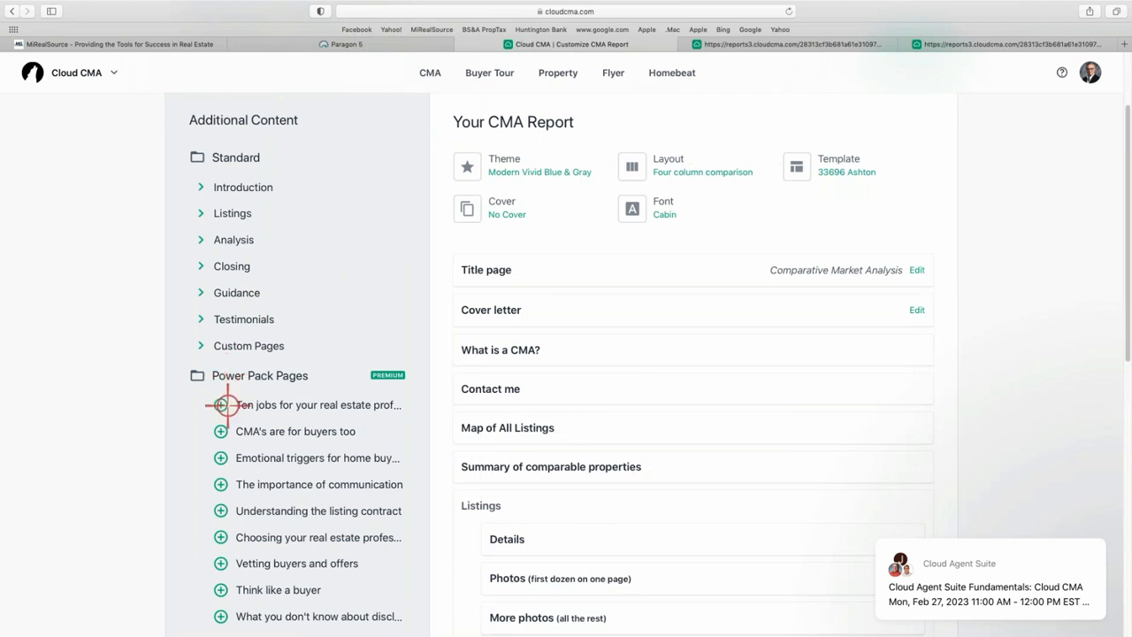
{"action": "left_click", "coordinate": [202, 344]}
{"action": "scroll", "coordinate": [314, 325], "scroll_direction": "down", "scroll_amount": 1}
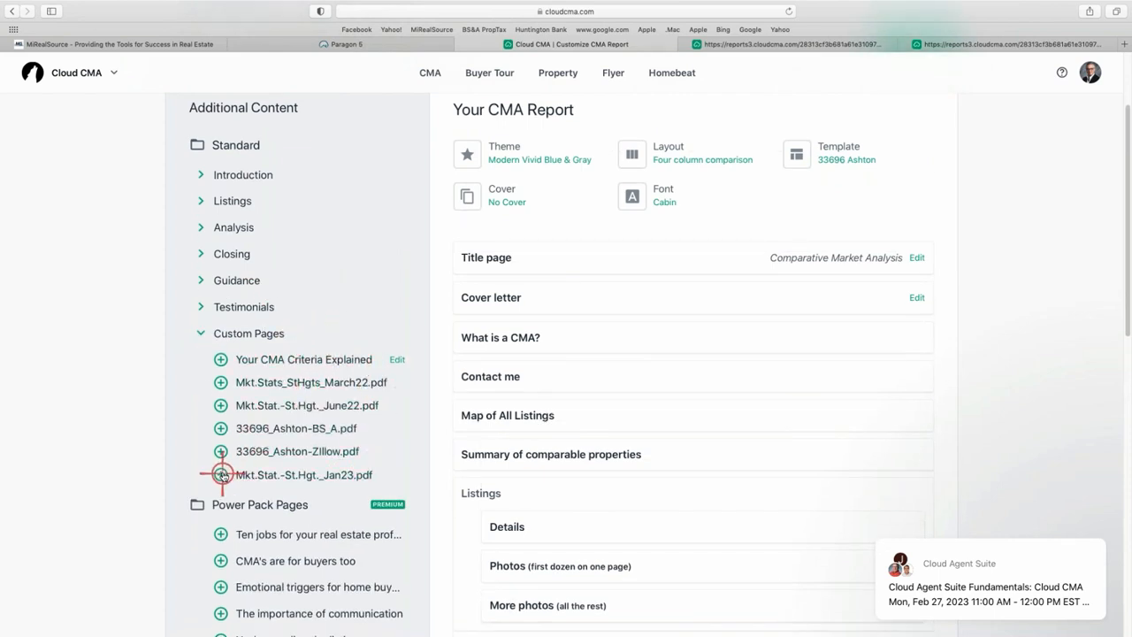
{"action": "left_click", "coordinate": [222, 474]}
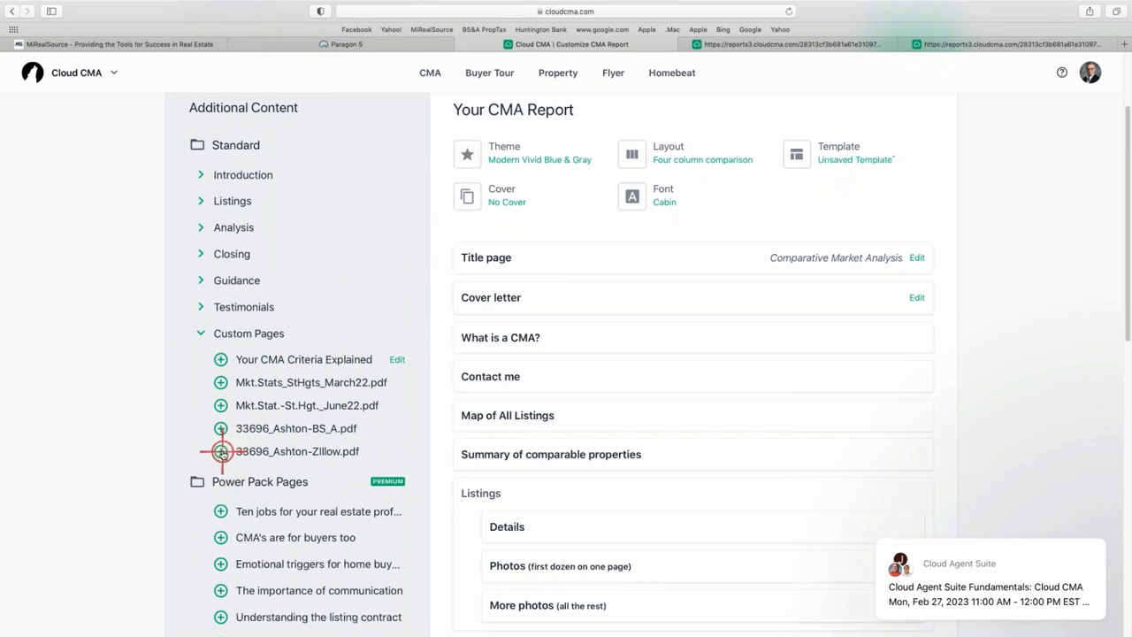
{"action": "left_click", "coordinate": [222, 451]}
{"action": "scroll", "coordinate": [652, 468], "scroll_direction": "down", "scroll_amount": 5}
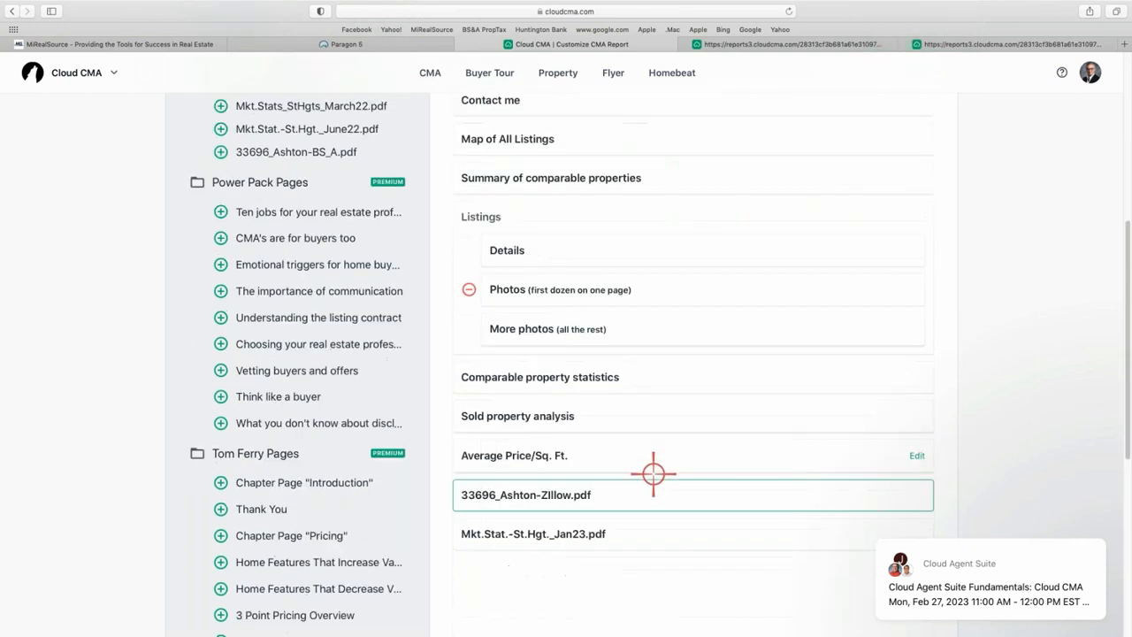
{"action": "scroll", "coordinate": [661, 518], "scroll_direction": "up", "scroll_amount": 2}
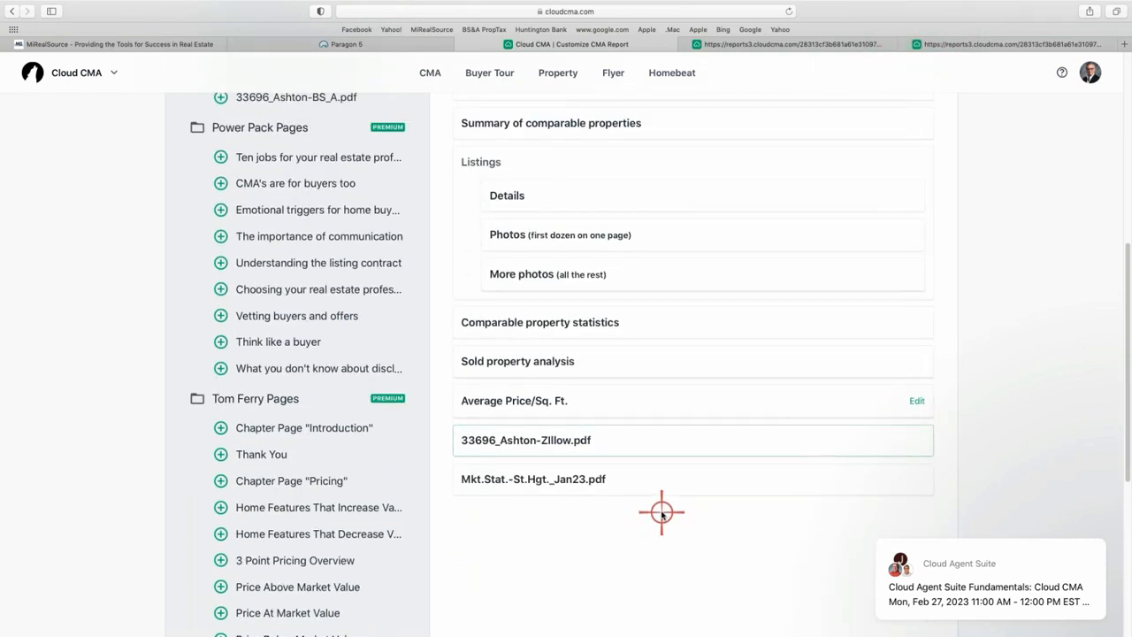
{"action": "scroll", "coordinate": [566, 469], "scroll_direction": "up", "scroll_amount": 3}
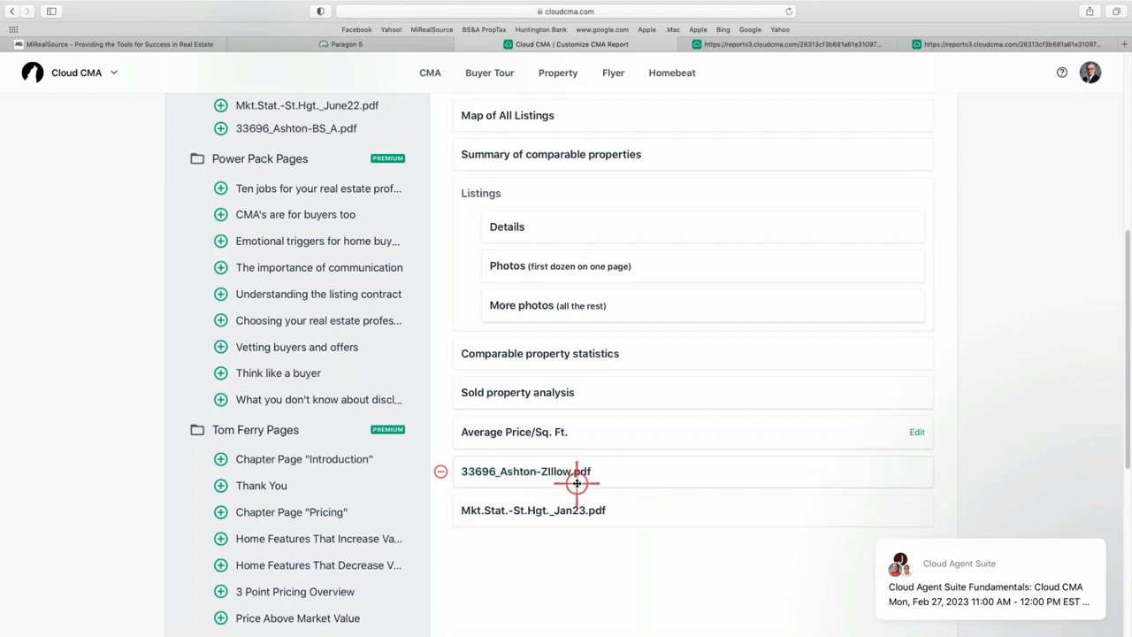
{"action": "scroll", "coordinate": [579, 476], "scroll_direction": "up", "scroll_amount": 10}
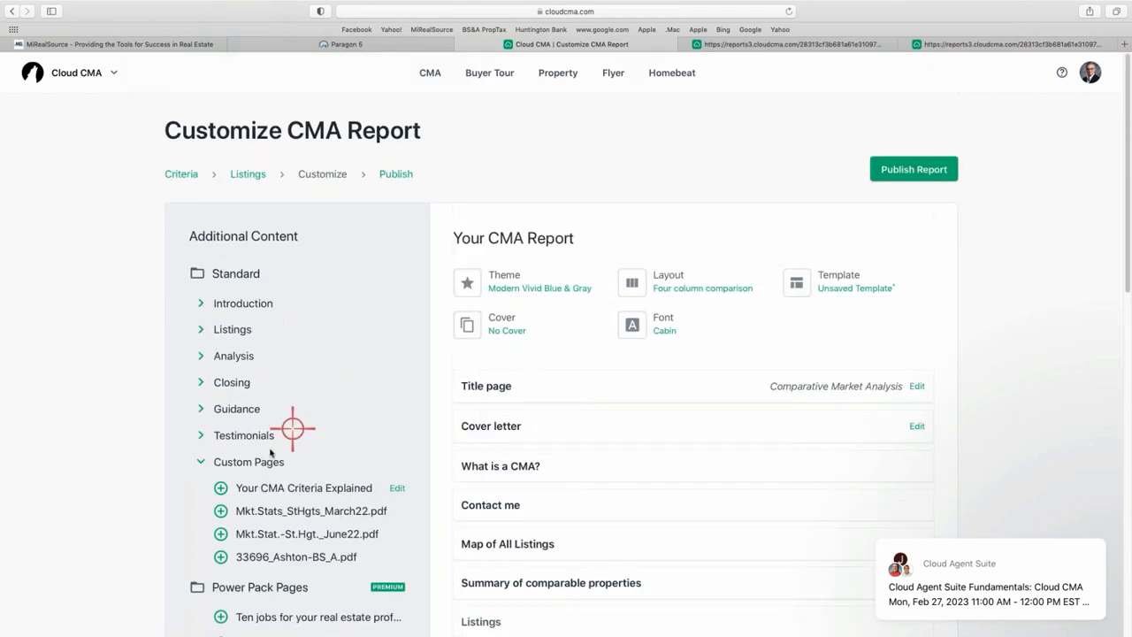
{"action": "left_click", "coordinate": [202, 356]}
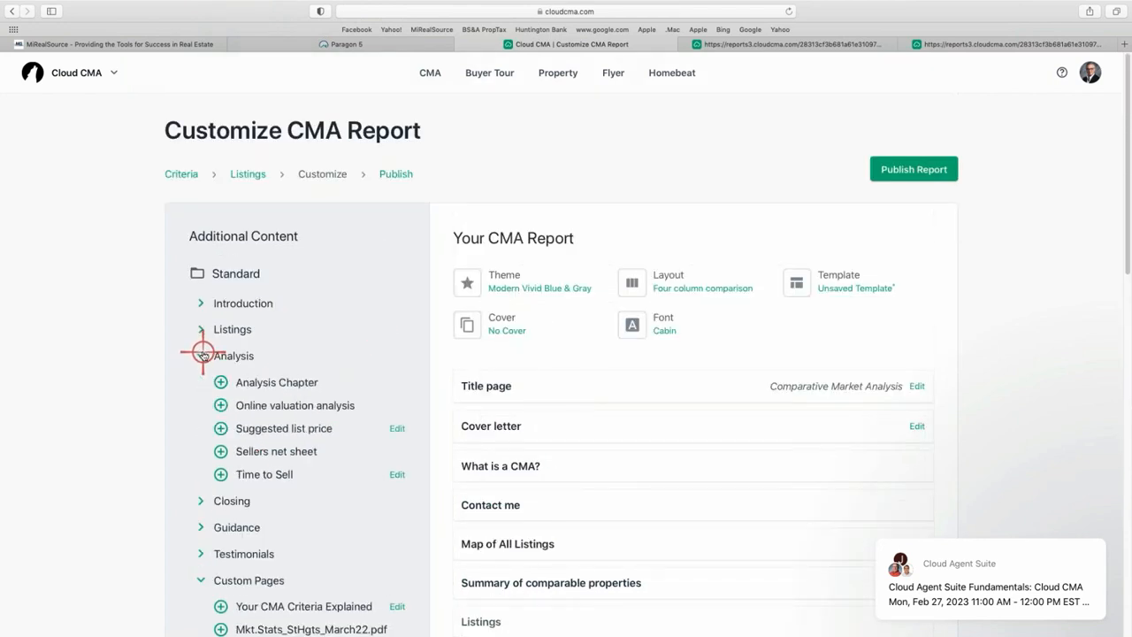
{"action": "left_click", "coordinate": [220, 405]}
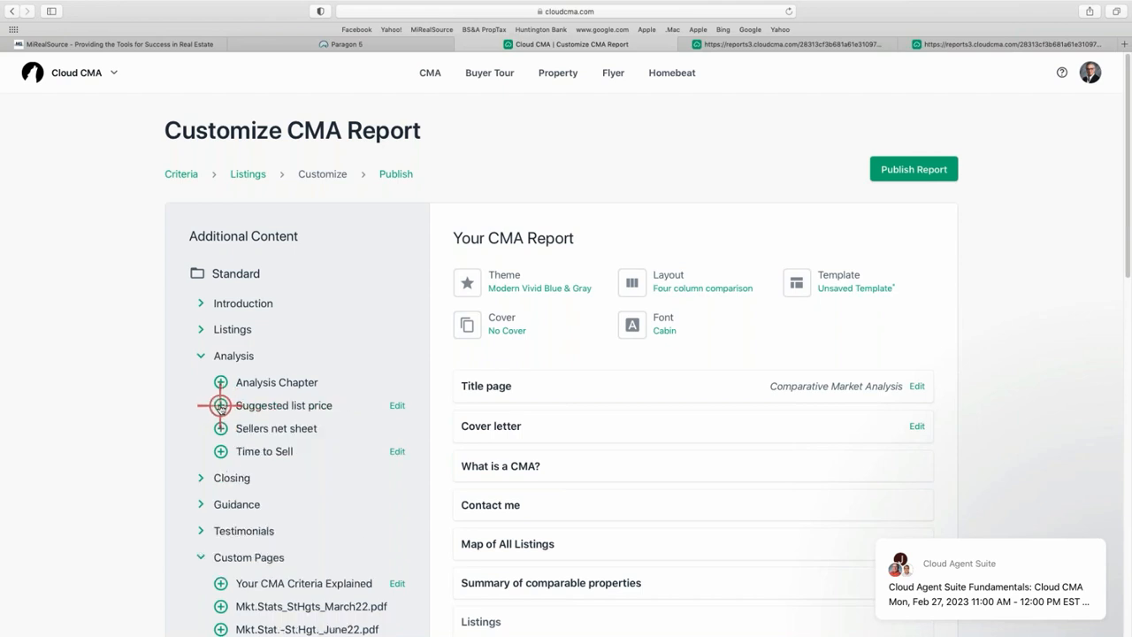
{"action": "scroll", "coordinate": [651, 493], "scroll_direction": "down", "scroll_amount": 5}
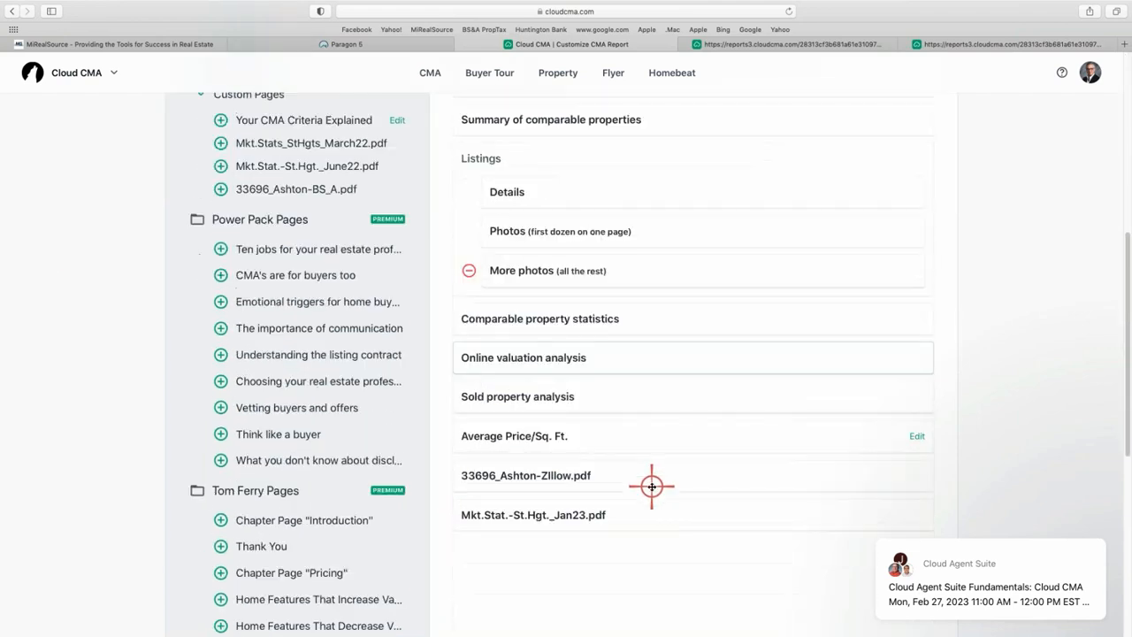
{"action": "left_click", "coordinate": [560, 355]}
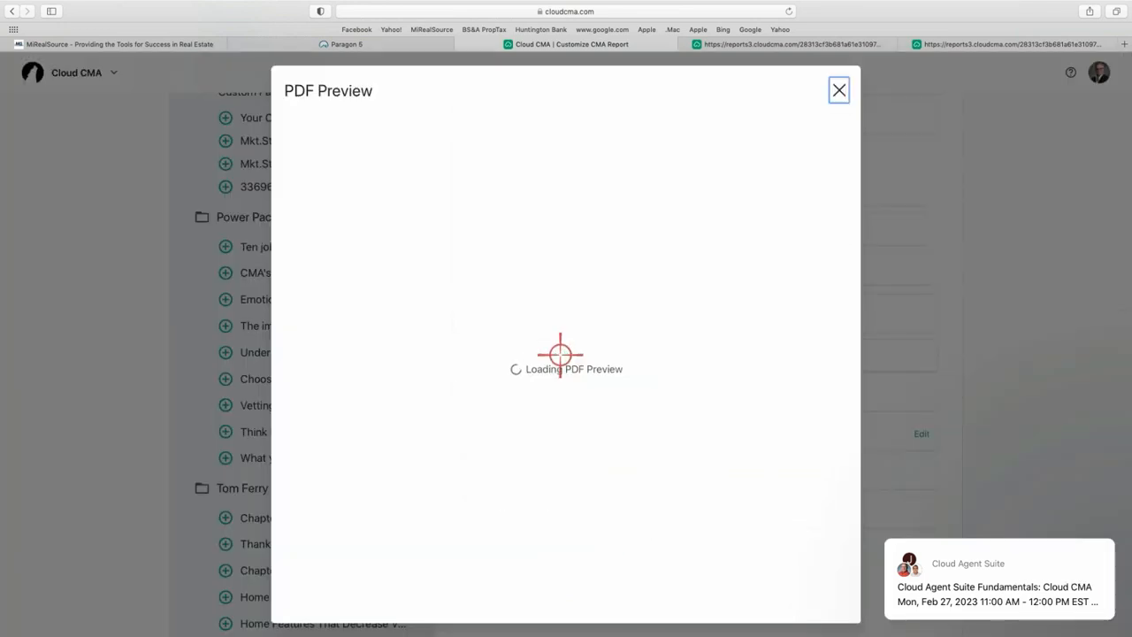
{"action": "scroll", "coordinate": [670, 477], "scroll_direction": "down", "scroll_amount": 1}
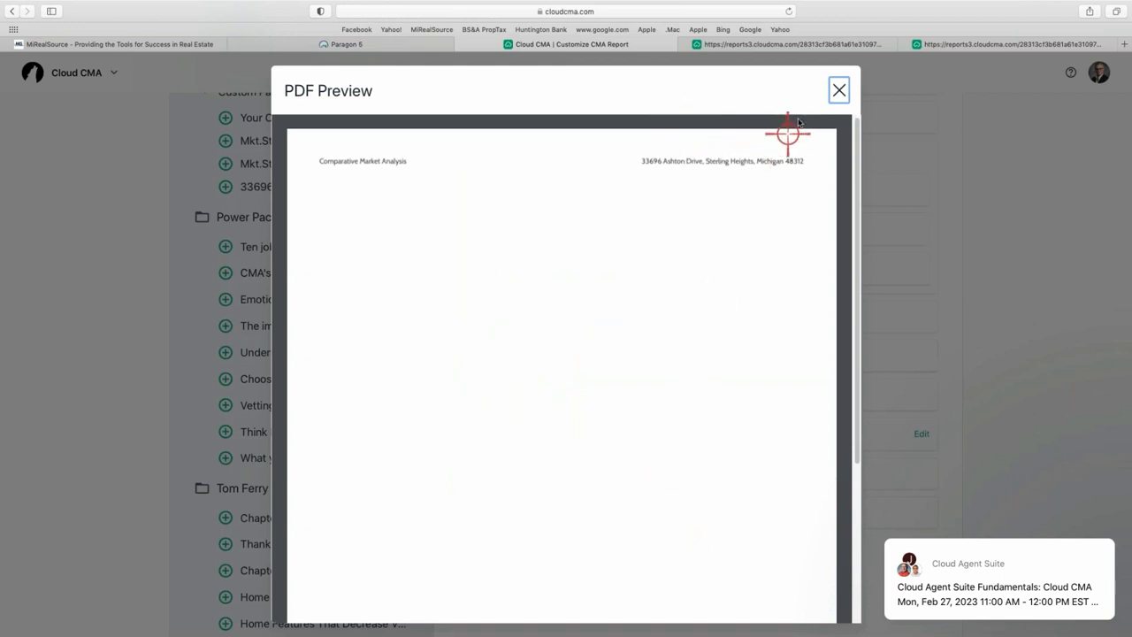
{"action": "left_click", "coordinate": [838, 91]}
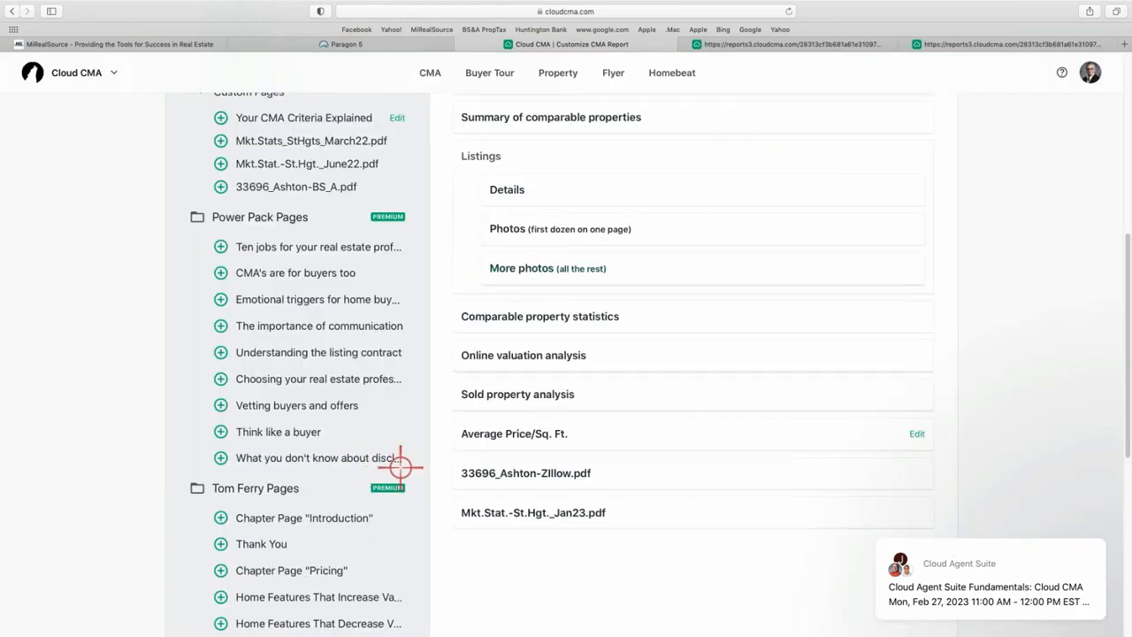
{"action": "left_click", "coordinate": [537, 356]}
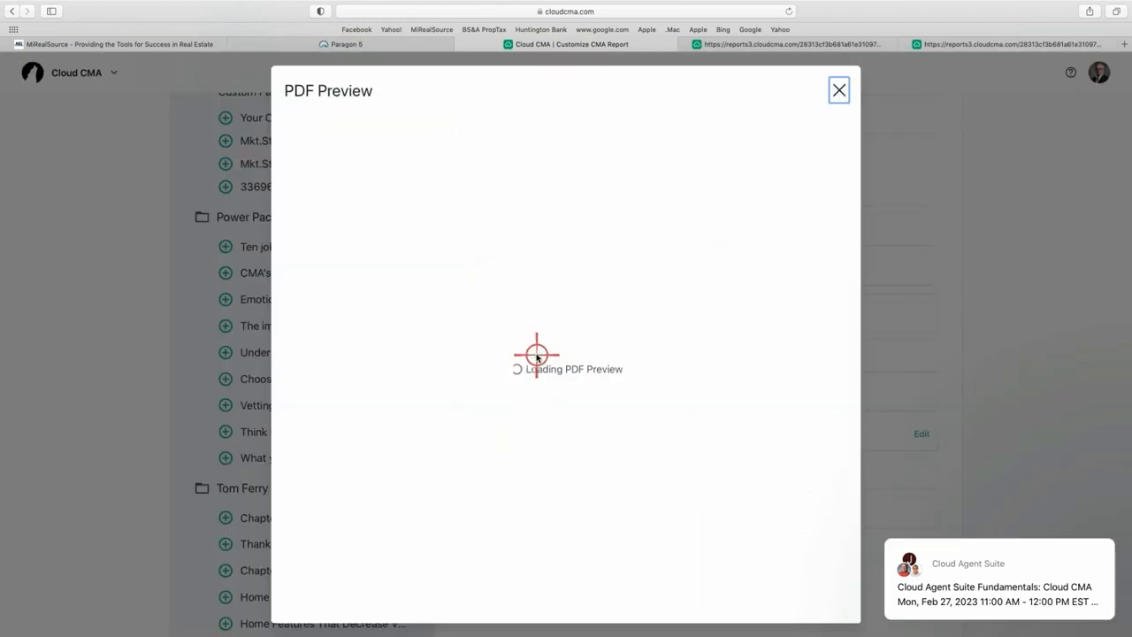
{"action": "scroll", "coordinate": [579, 437], "scroll_direction": "down", "scroll_amount": 3}
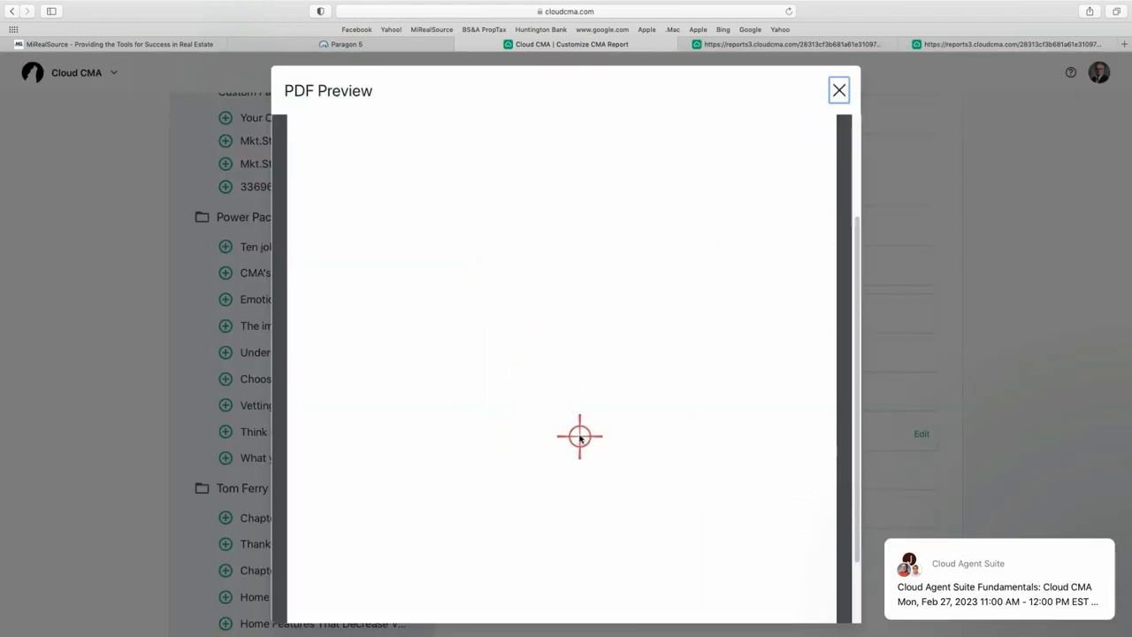
{"action": "scroll", "coordinate": [580, 426], "scroll_direction": "up", "scroll_amount": 3}
{"action": "left_click", "coordinate": [841, 96]}
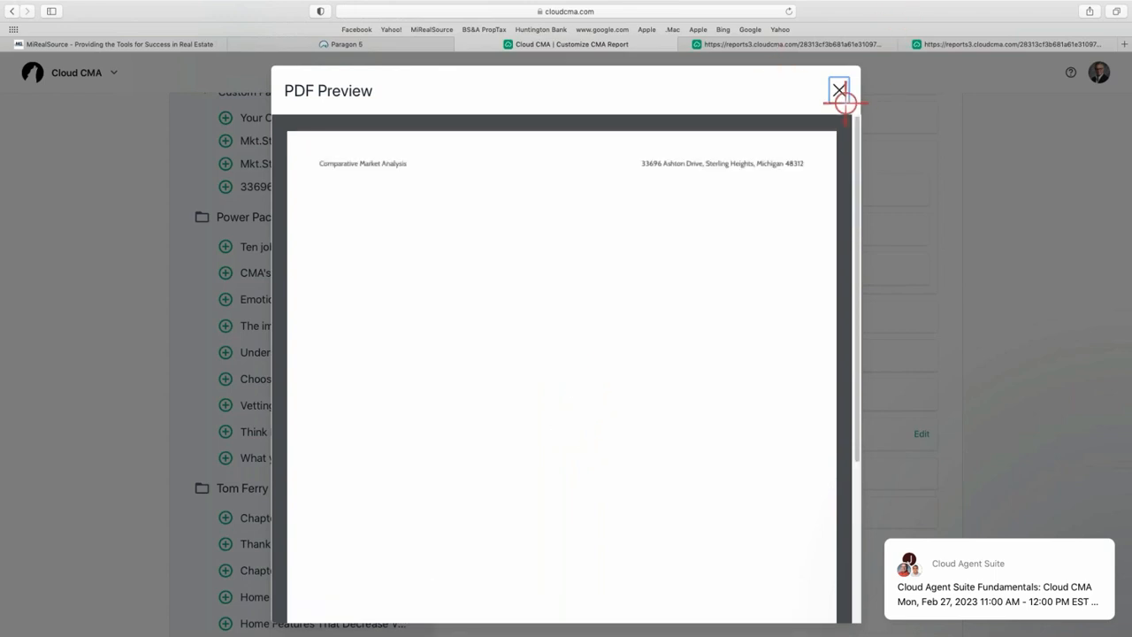
{"action": "left_click", "coordinate": [843, 91]}
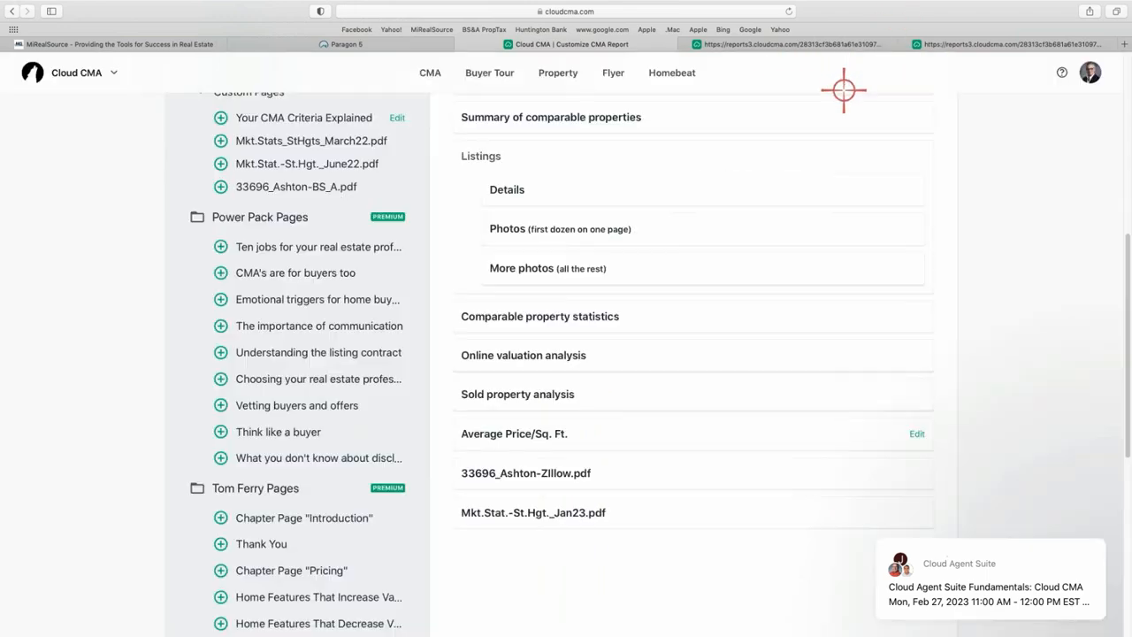
{"action": "scroll", "coordinate": [265, 204], "scroll_direction": "up", "scroll_amount": 5}
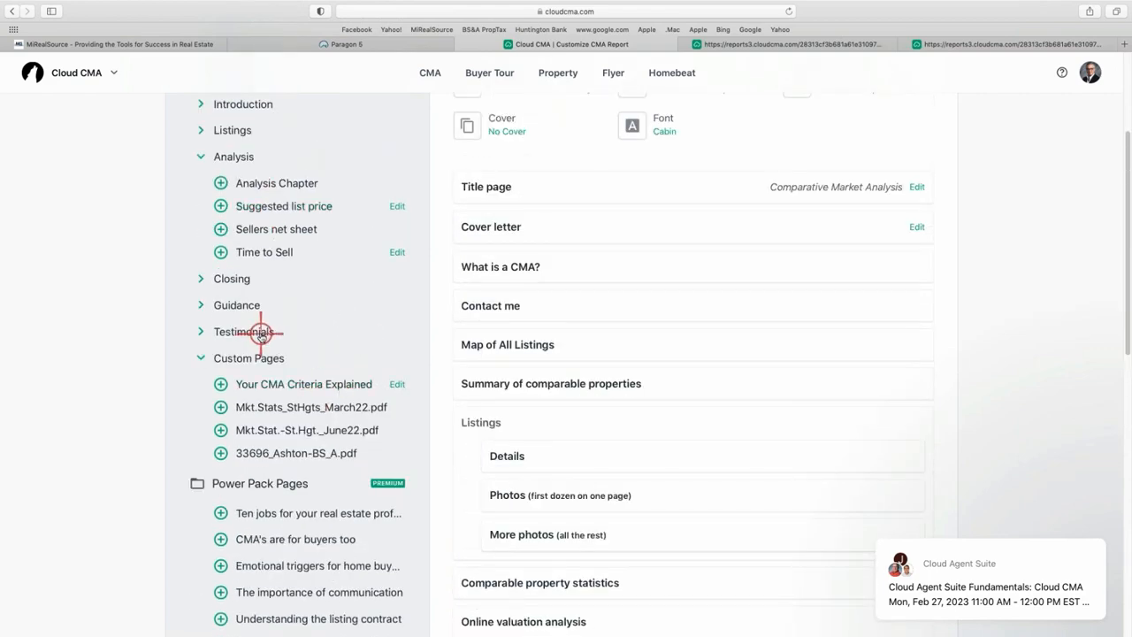
{"action": "scroll", "coordinate": [274, 325], "scroll_direction": "down", "scroll_amount": 2}
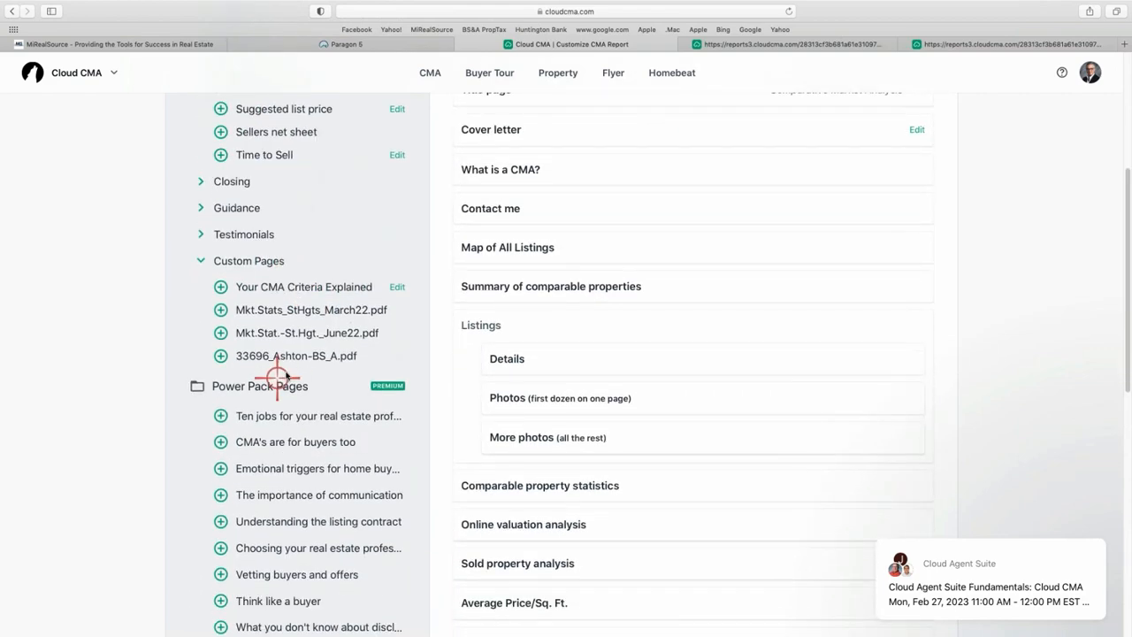
{"action": "scroll", "coordinate": [288, 358], "scroll_direction": "up", "scroll_amount": 3}
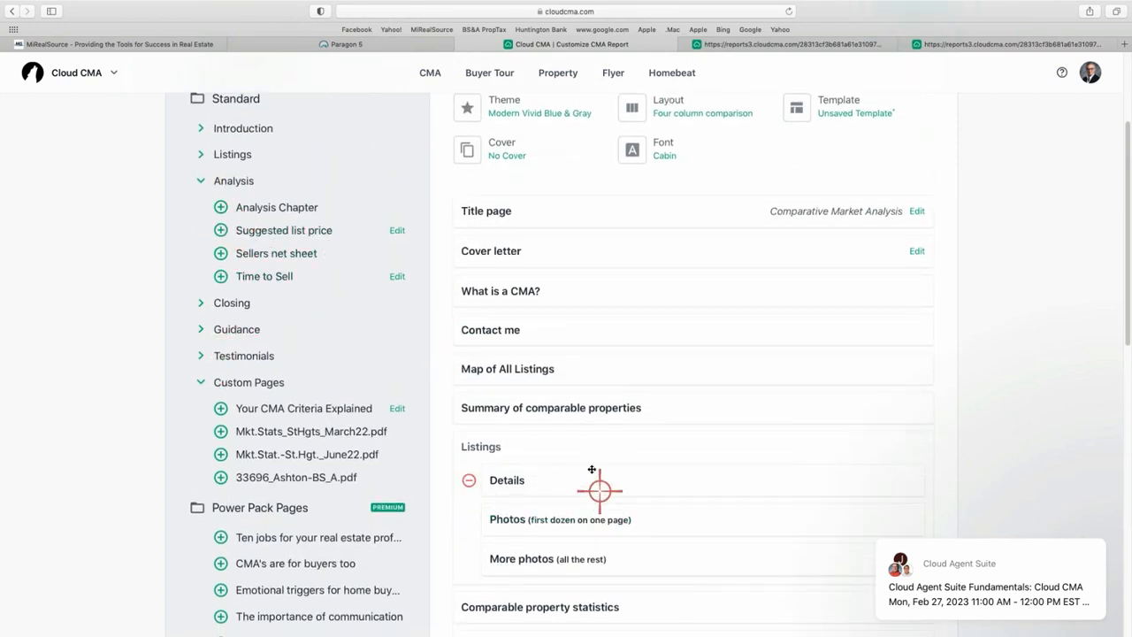
Preview the Online valuation analysis page, then move Contact me to the report's end.
{"action": "scroll", "coordinate": [588, 467], "scroll_direction": "down", "scroll_amount": 5}
{"action": "left_click", "coordinate": [496, 425]}
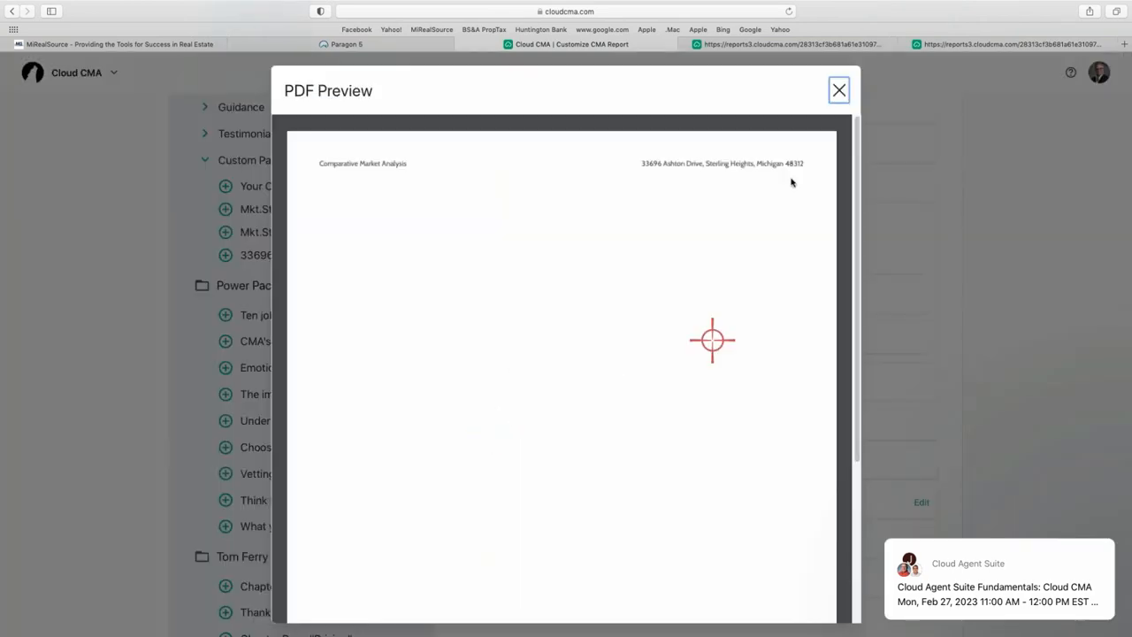
{"action": "left_click", "coordinate": [838, 92]}
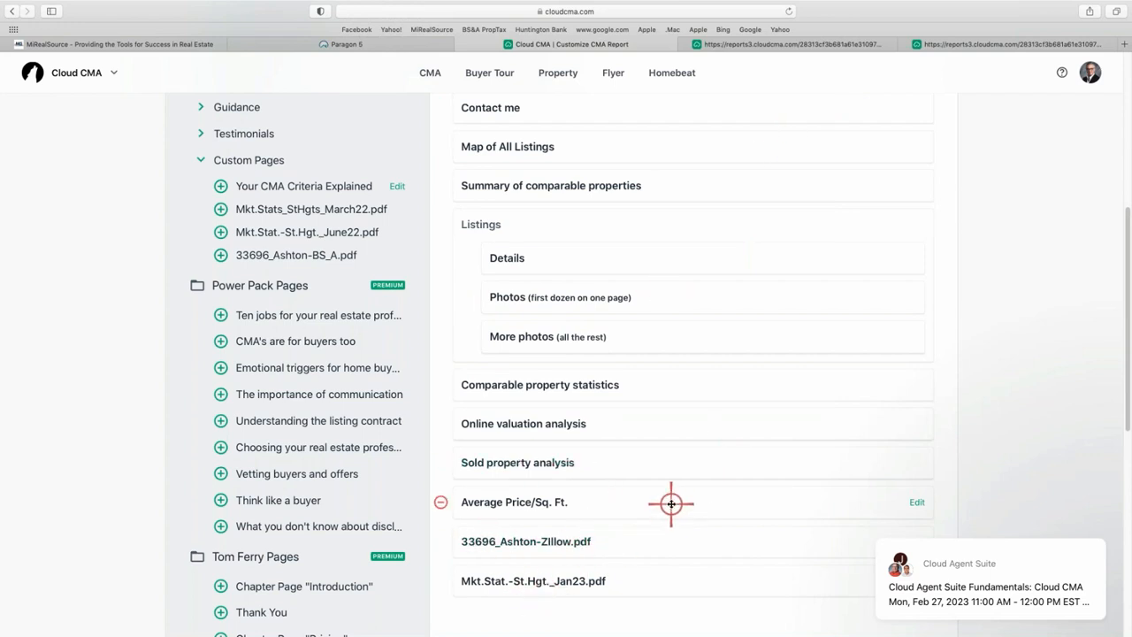
{"action": "scroll", "coordinate": [606, 182], "scroll_direction": "up", "scroll_amount": 3}
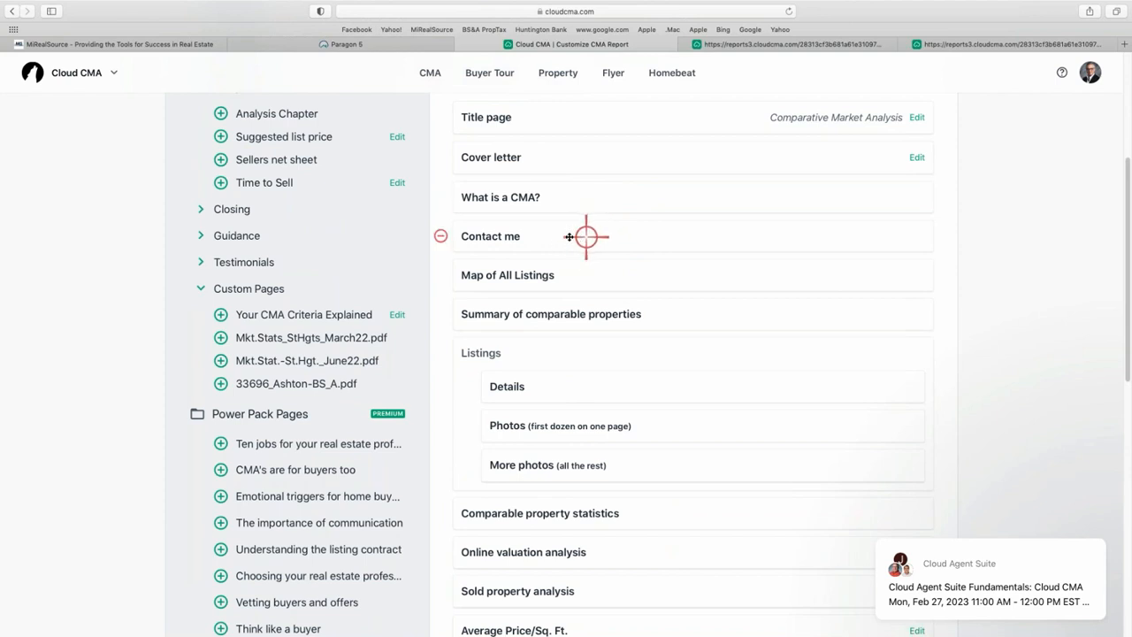
{"action": "left_click_drag", "start_coordinate": [596, 247], "coordinate": [589, 445]}
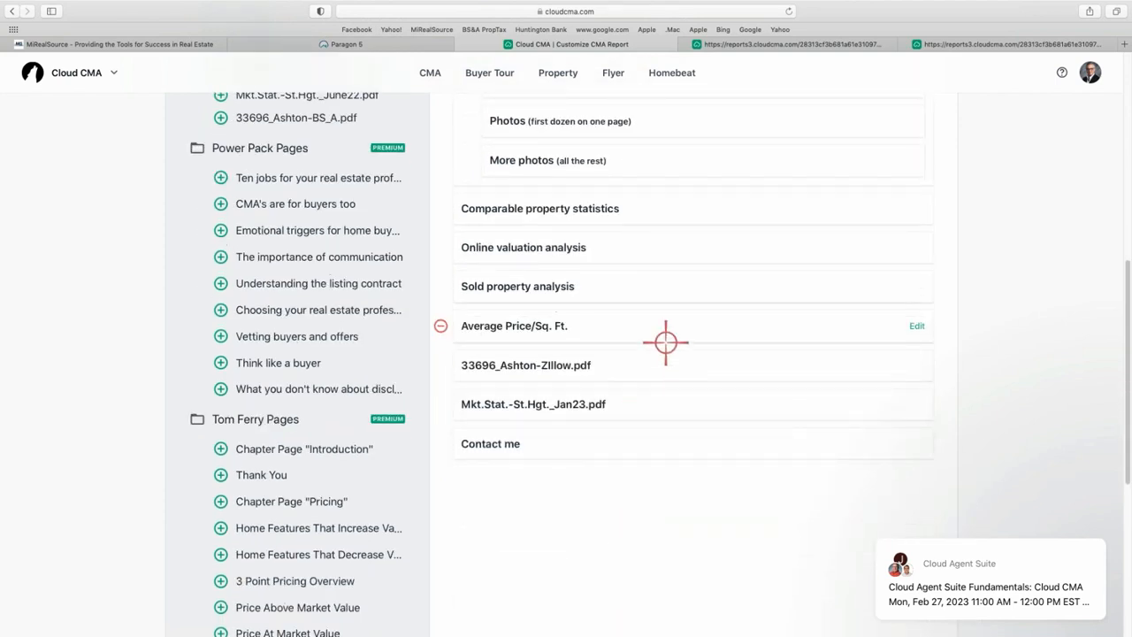
Add Your CMA Criteria Explained and drag it up after What is a CMA?
{"action": "scroll", "coordinate": [392, 179], "scroll_direction": "up", "scroll_amount": 5}
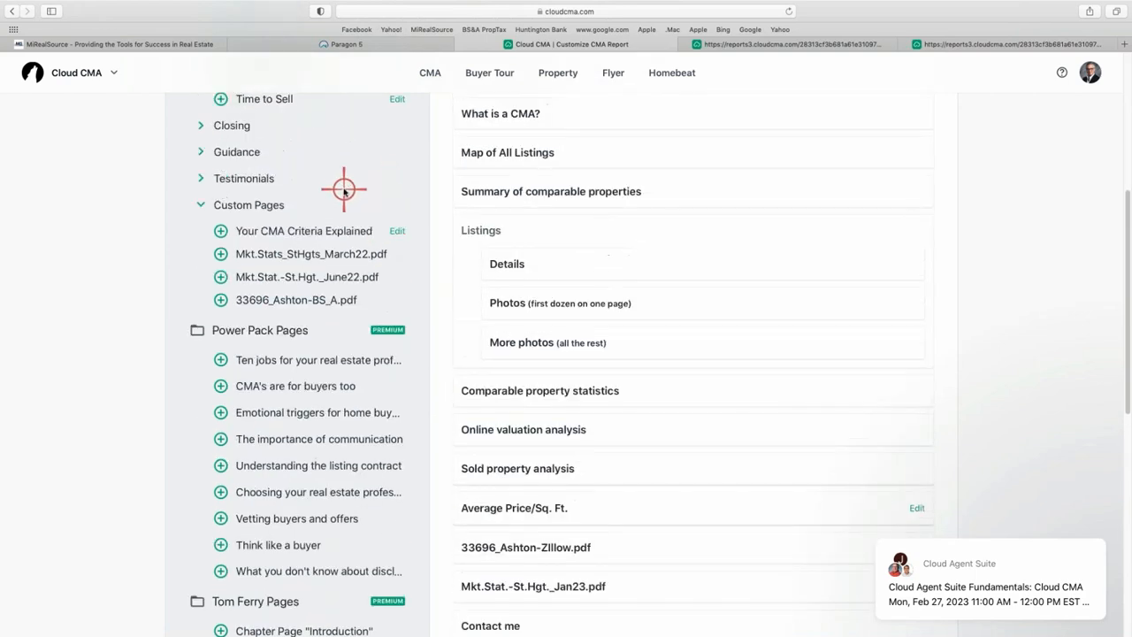
{"action": "scroll", "coordinate": [283, 184], "scroll_direction": "up", "scroll_amount": 2}
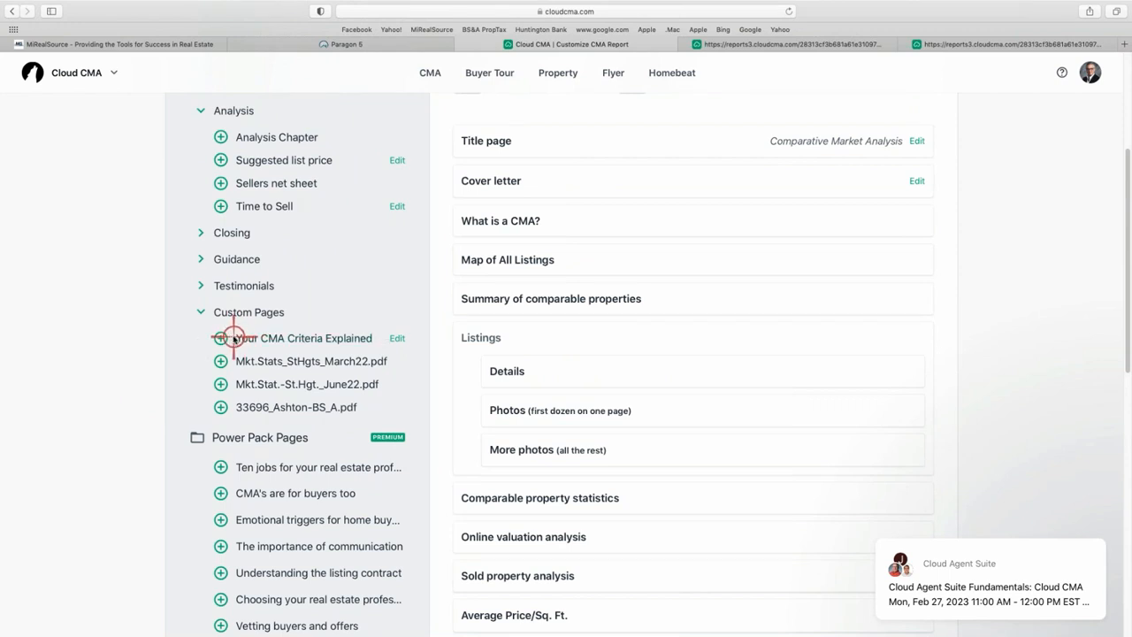
{"action": "left_click", "coordinate": [221, 337]}
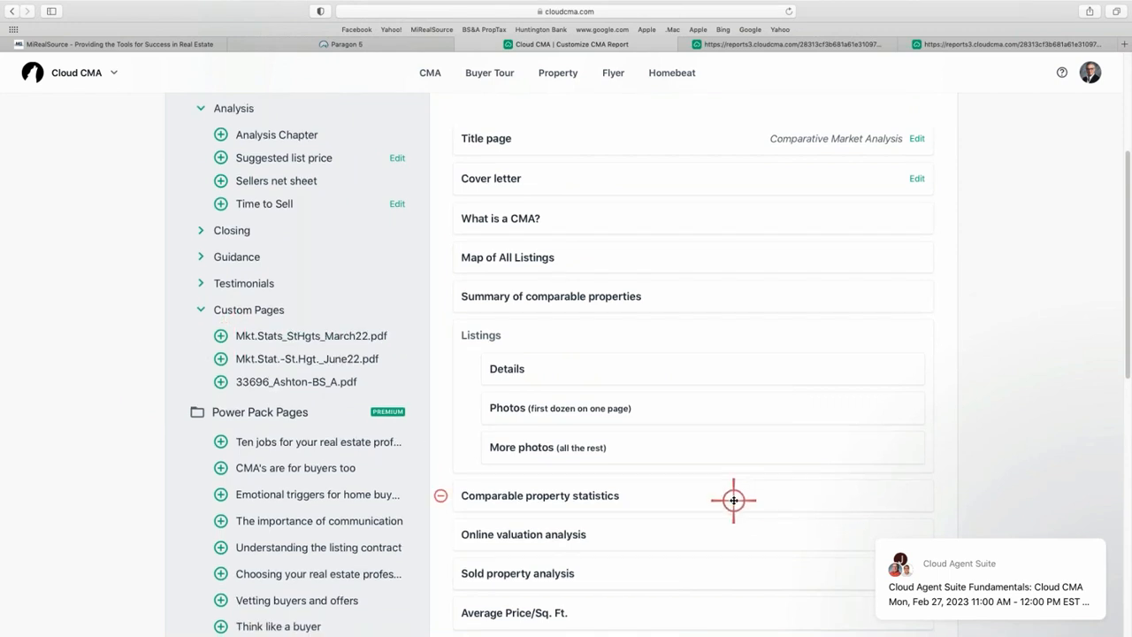
{"action": "scroll", "coordinate": [732, 498], "scroll_direction": "down", "scroll_amount": 3}
{"action": "left_click_drag", "start_coordinate": [687, 523], "coordinate": [677, 238]}
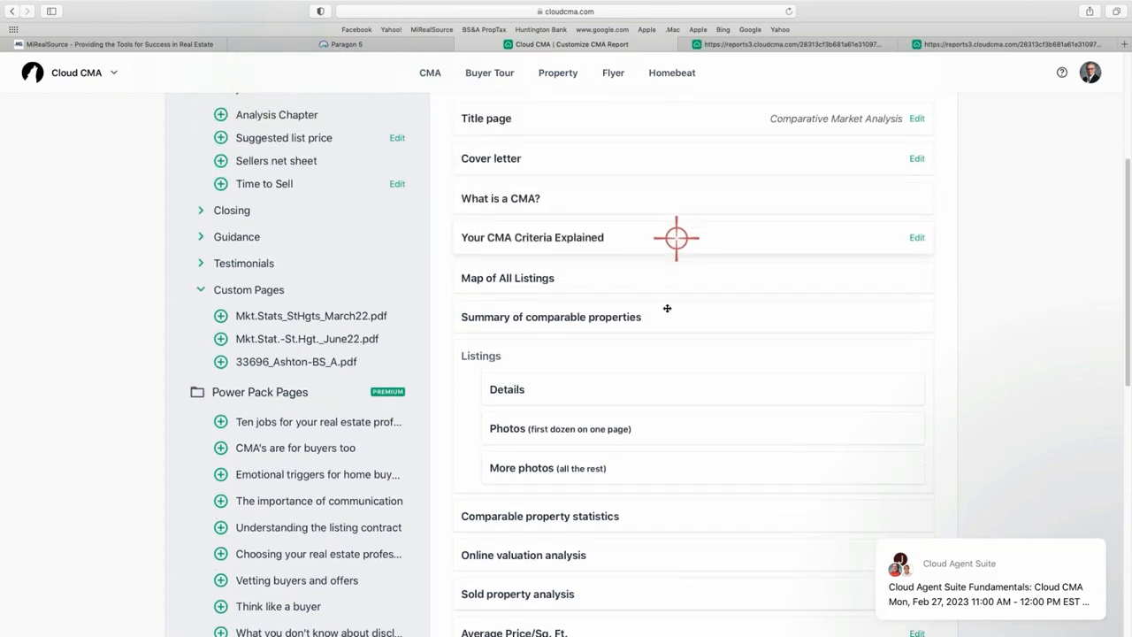
Move the Zillow PDF up, remove Average Price/Sq. Ft., and put Sold property analysis before Online valuation analysis.
{"action": "scroll", "coordinate": [657, 442], "scroll_direction": "down", "scroll_amount": 2}
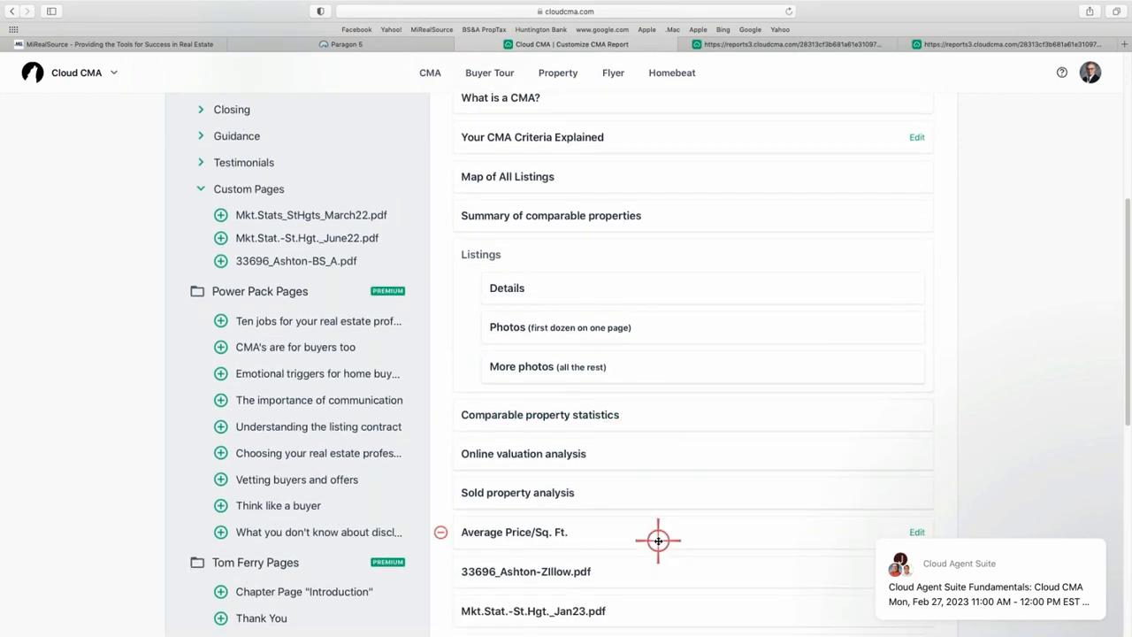
{"action": "scroll", "coordinate": [656, 540], "scroll_direction": "down", "scroll_amount": 1}
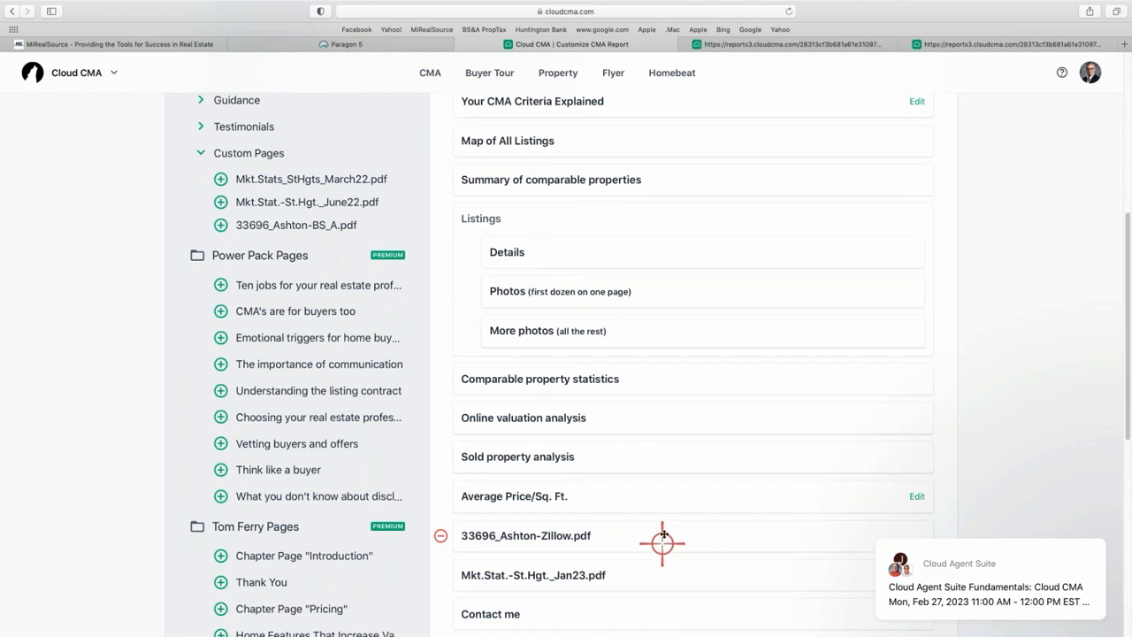
{"action": "left_click_drag", "start_coordinate": [662, 537], "coordinate": [662, 460]}
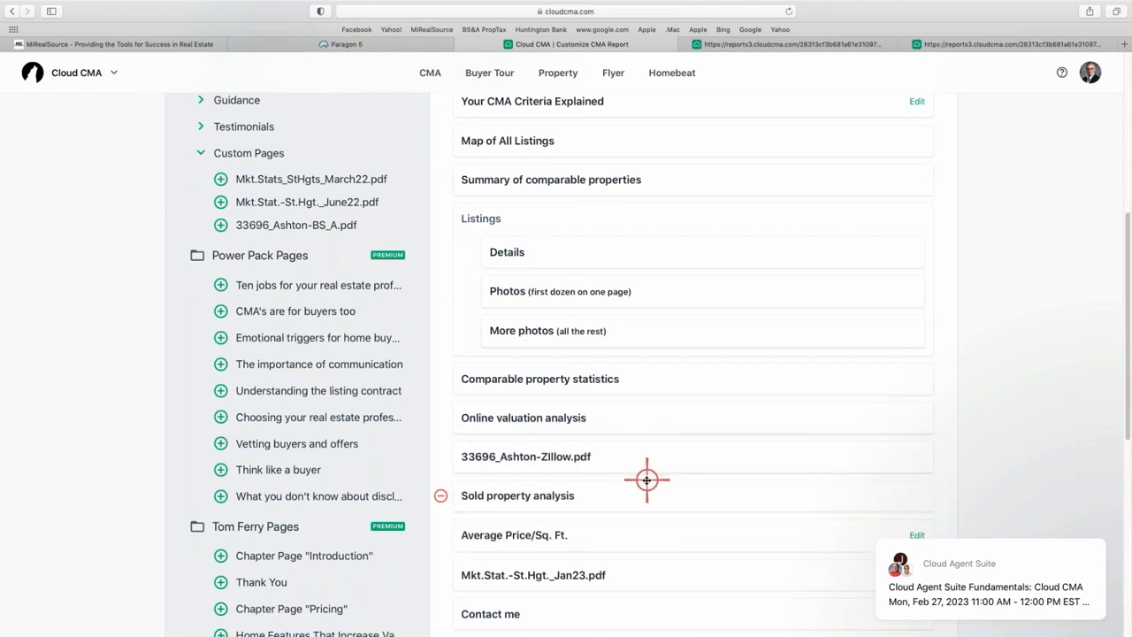
{"action": "left_click", "coordinate": [441, 533]}
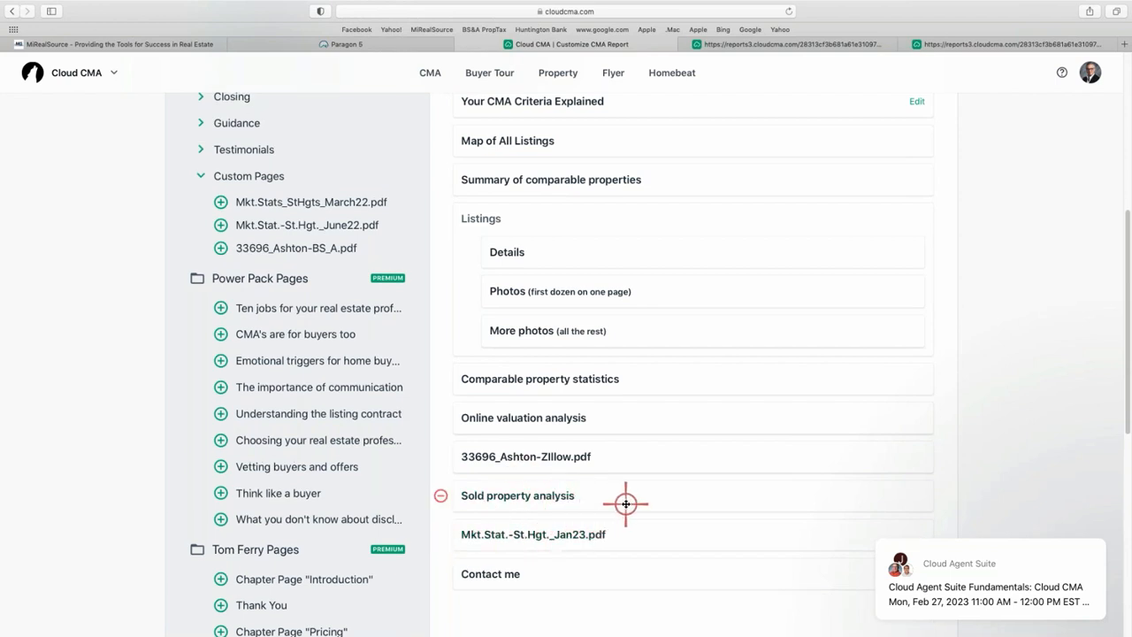
{"action": "left_click_drag", "start_coordinate": [652, 480], "coordinate": [651, 414]}
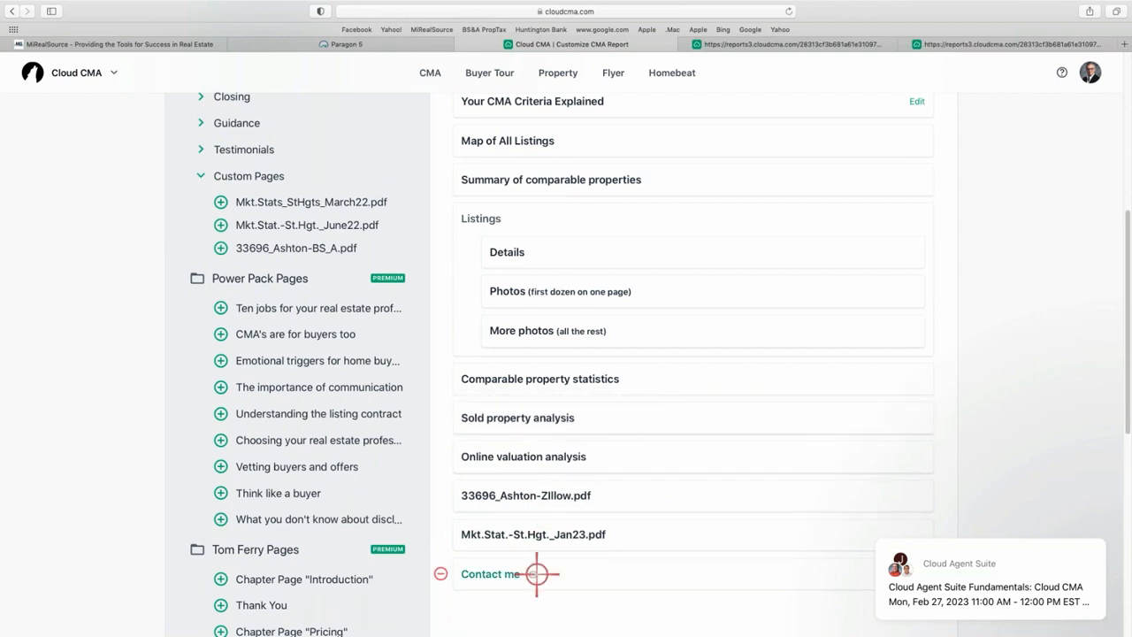
{"action": "scroll", "coordinate": [693, 502], "scroll_direction": "up", "scroll_amount": 2}
{"action": "scroll", "coordinate": [693, 502], "scroll_direction": "up", "scroll_amount": 5}
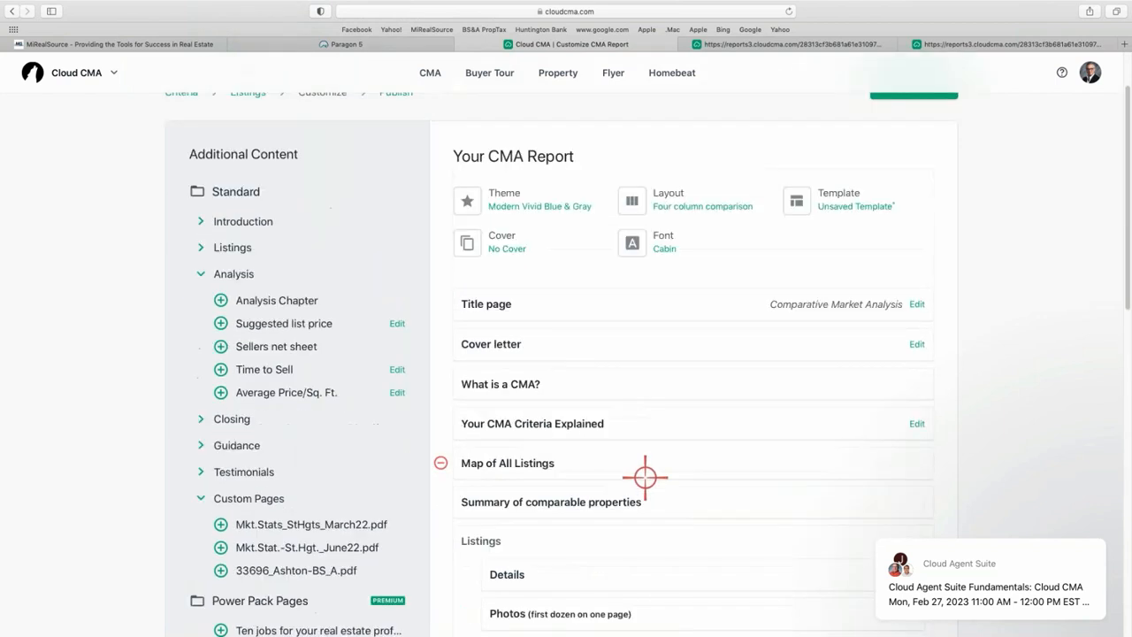
{"action": "left_click", "coordinate": [849, 205]}
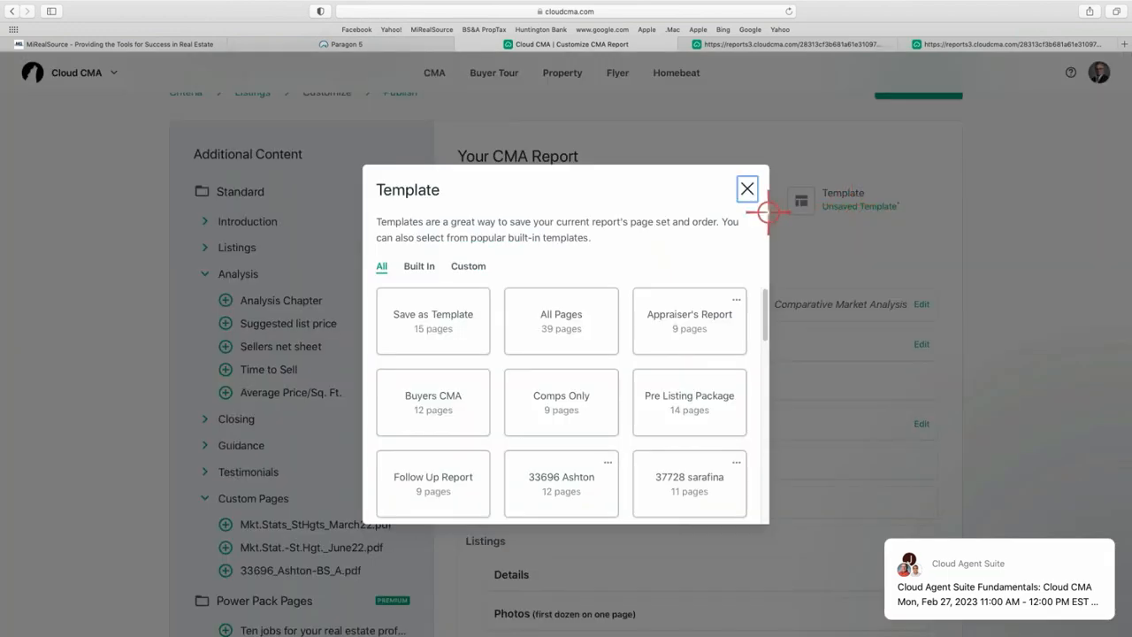
{"action": "left_click", "coordinate": [434, 328]}
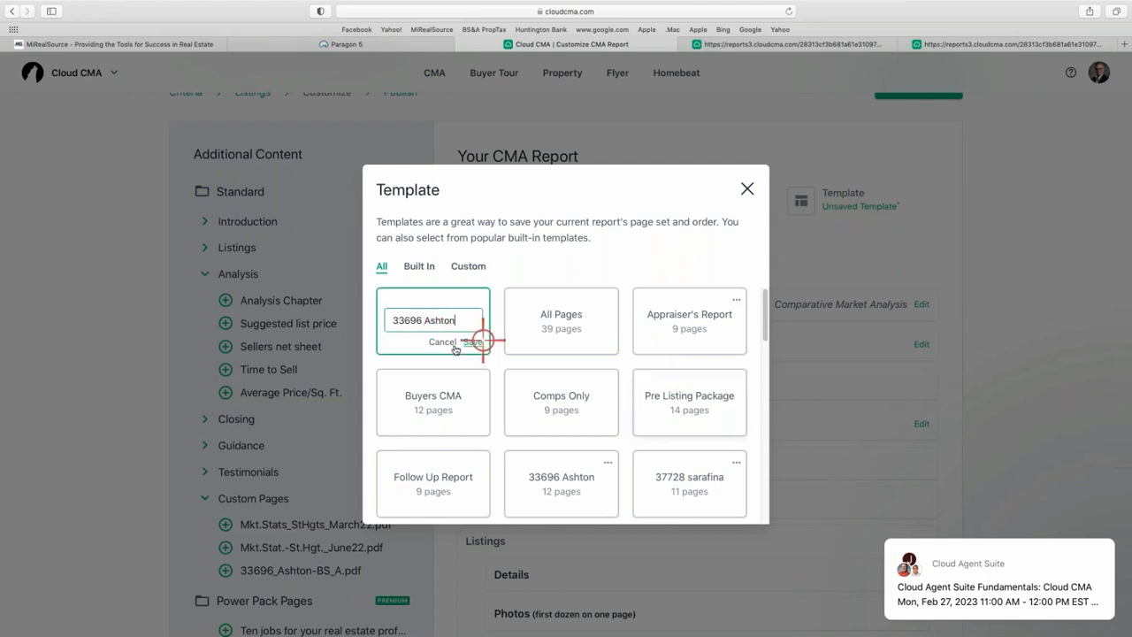
{"action": "left_click", "coordinate": [474, 343]}
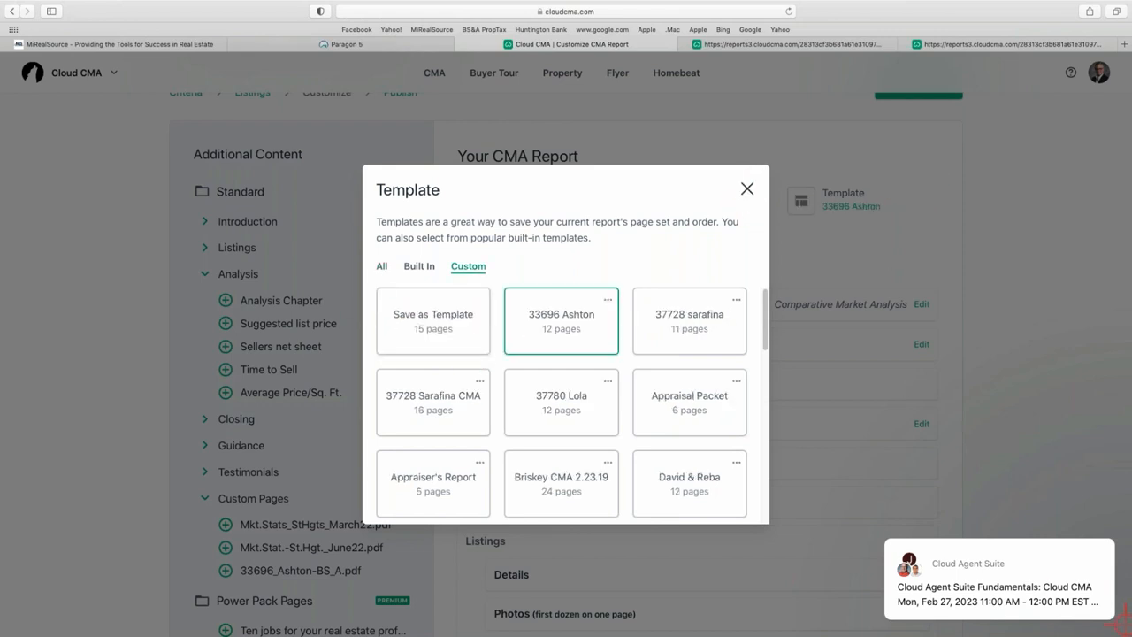
{"action": "mouse_move", "coordinate": [998, 538]}
{"action": "left_click", "coordinate": [1085, 523]}
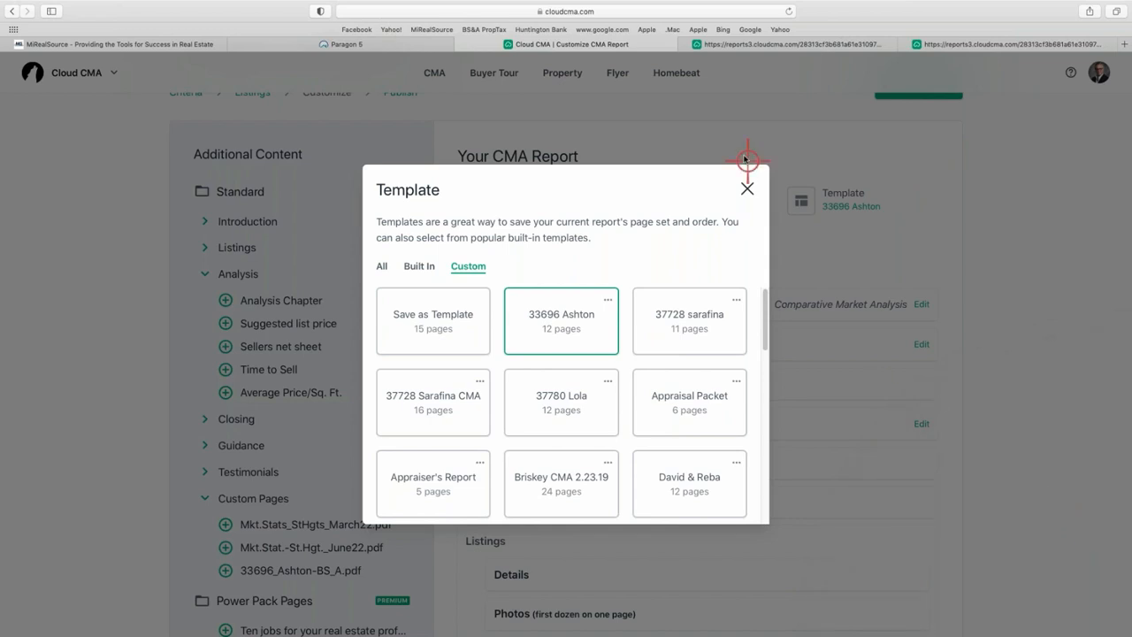
{"action": "left_click", "coordinate": [744, 188]}
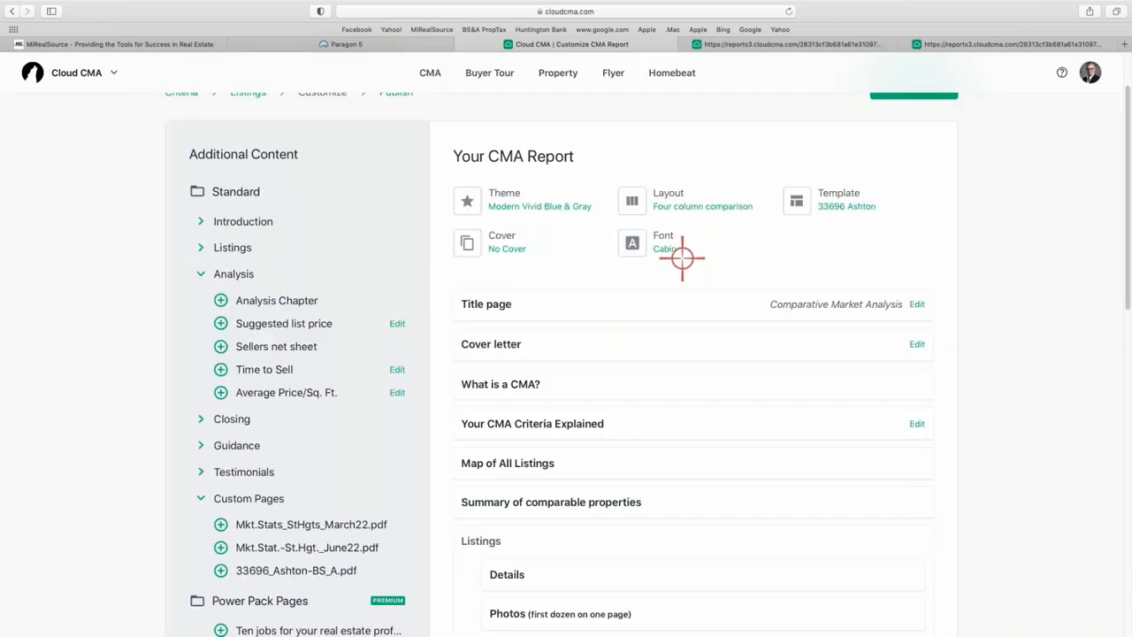
Open the published CMA report as a PDF.
{"action": "scroll", "coordinate": [911, 191], "scroll_direction": "up", "scroll_amount": 2}
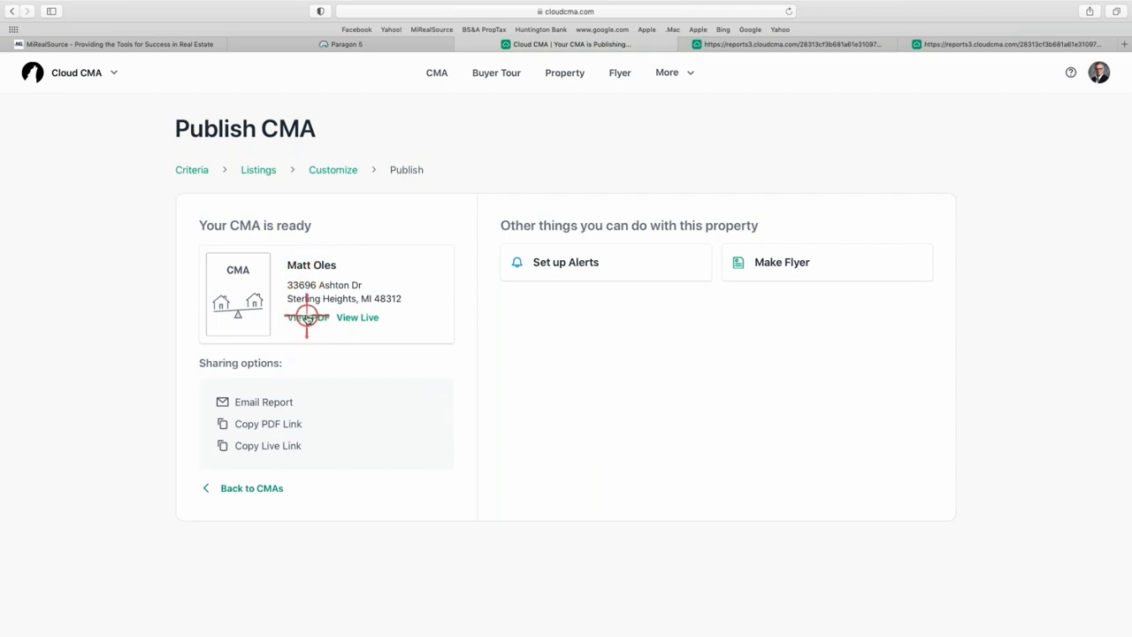
{"action": "left_click", "coordinate": [306, 316]}
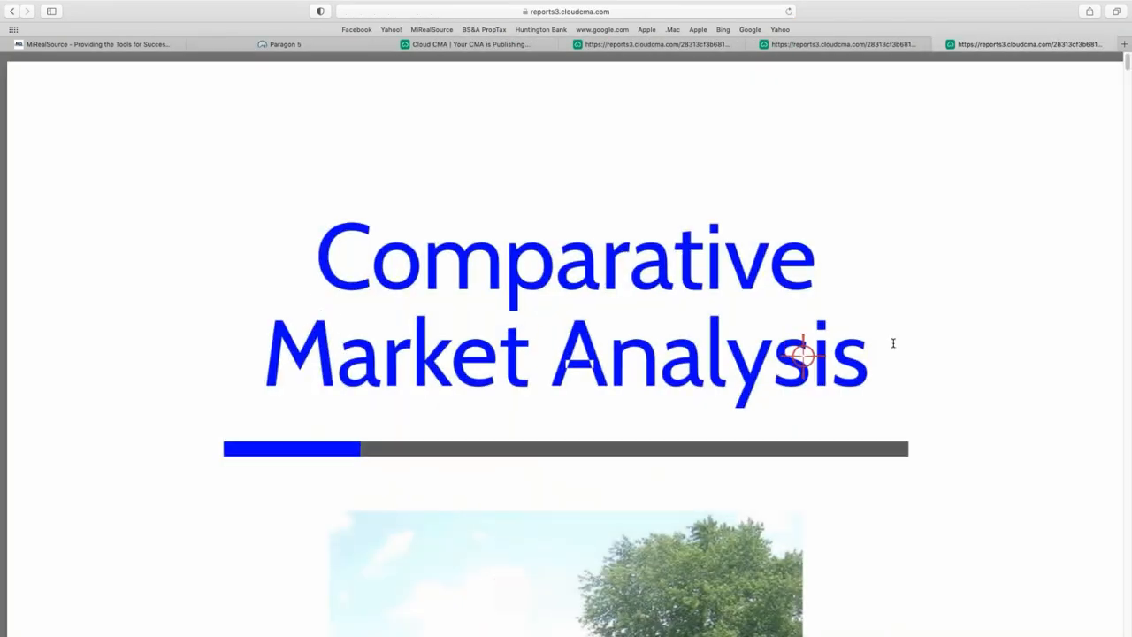
Zoom out and page through the PDF, including the Zillow and market-update pages, then return to Publish CMA.
{"action": "key", "text": "super+minus"}
{"action": "key", "text": "super+minus"}
{"action": "key", "text": "super+minus"}
{"action": "key", "text": "super+minus"}
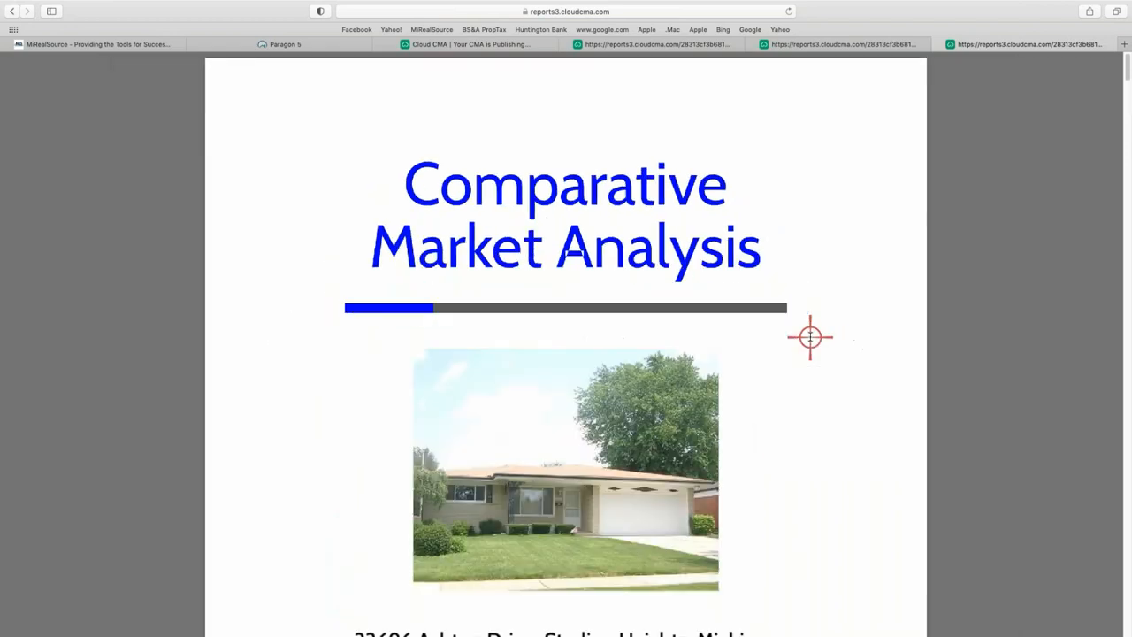
{"action": "scroll", "coordinate": [781, 409], "scroll_direction": "down", "scroll_amount": 10}
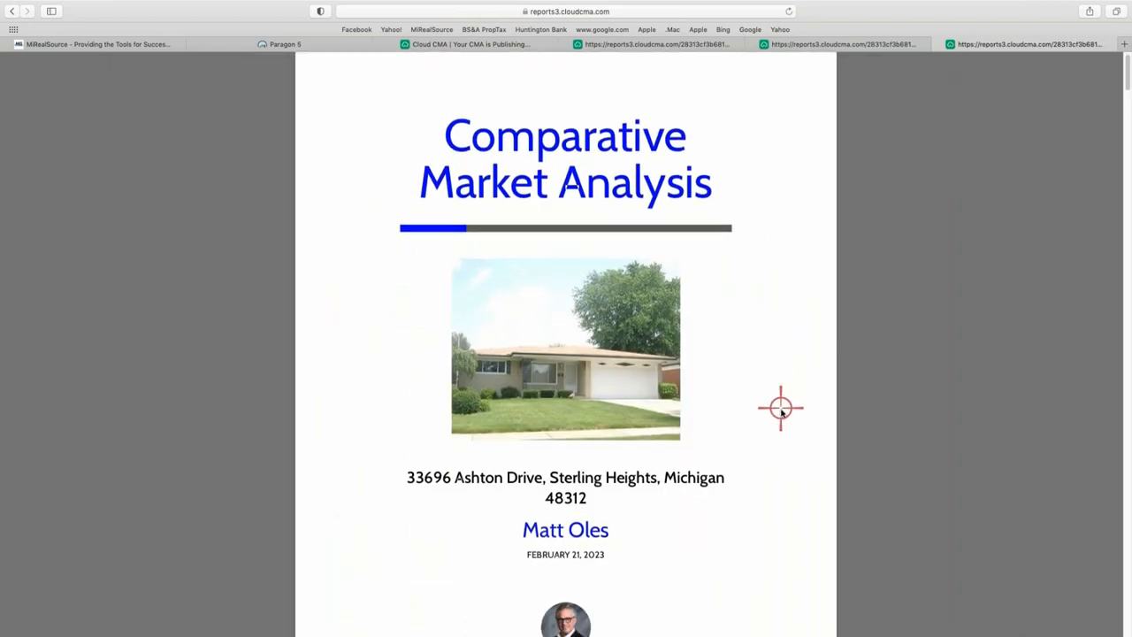
{"action": "scroll", "coordinate": [707, 476], "scroll_direction": "down", "scroll_amount": 12}
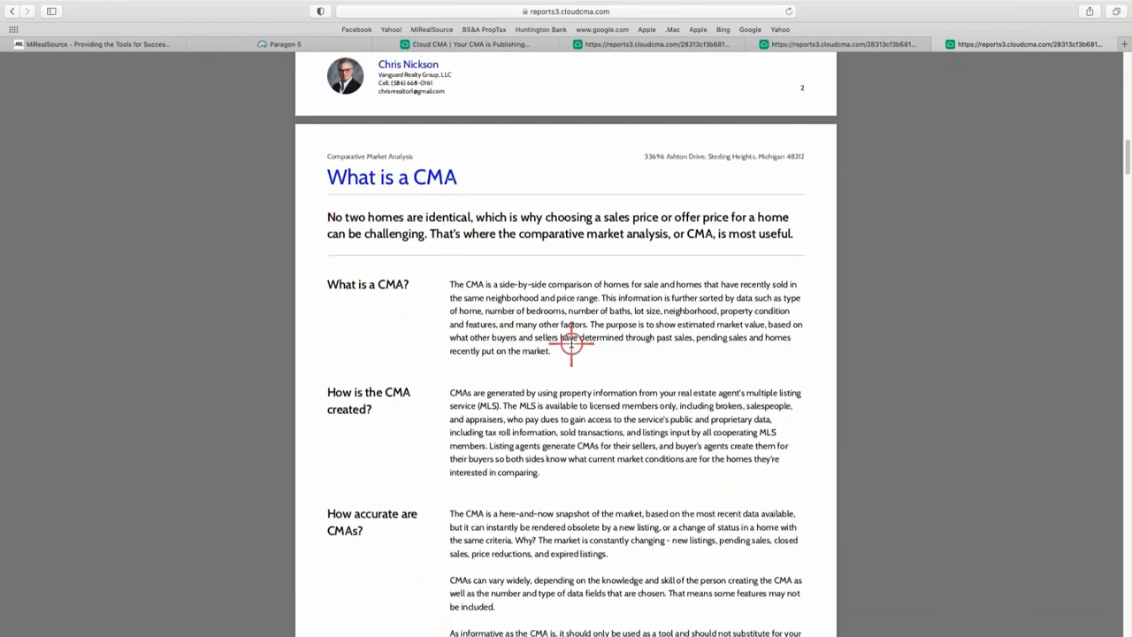
{"action": "scroll", "coordinate": [570, 341], "scroll_direction": "down", "scroll_amount": 10}
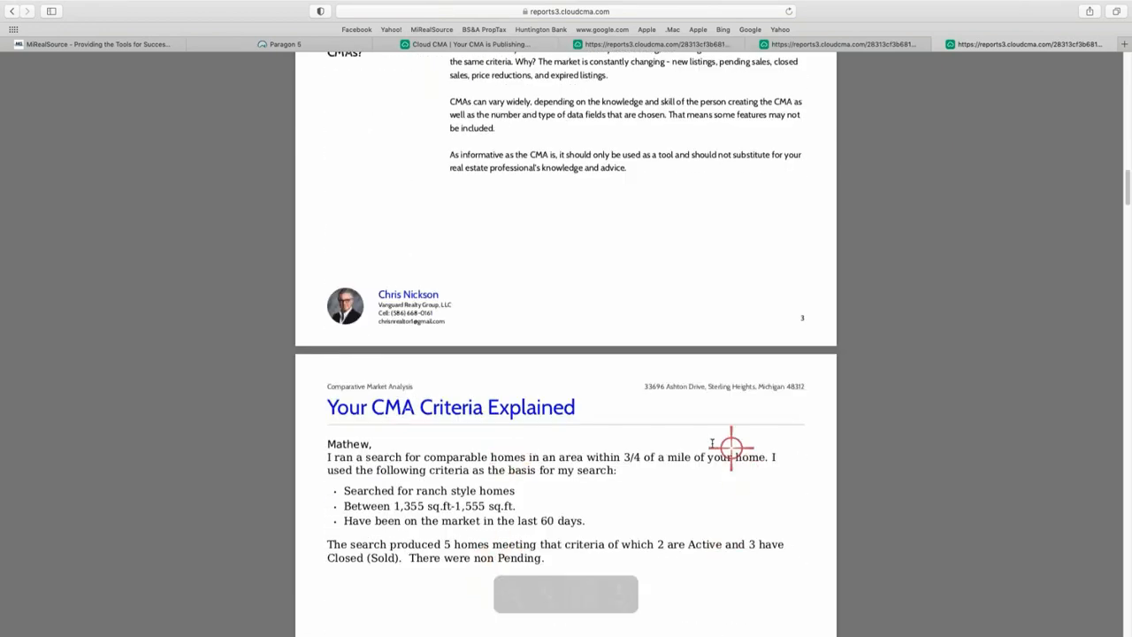
{"action": "scroll", "coordinate": [707, 445], "scroll_direction": "down", "scroll_amount": 10}
{"action": "scroll", "coordinate": [607, 437], "scroll_direction": "down", "scroll_amount": 10}
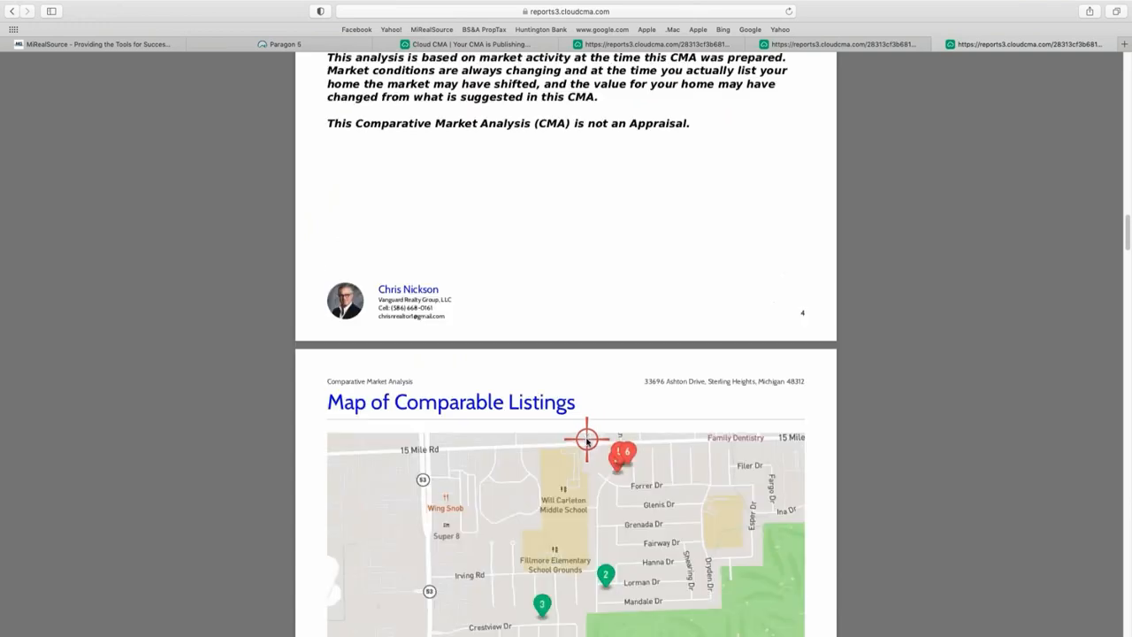
{"action": "scroll", "coordinate": [551, 350], "scroll_direction": "down", "scroll_amount": 8}
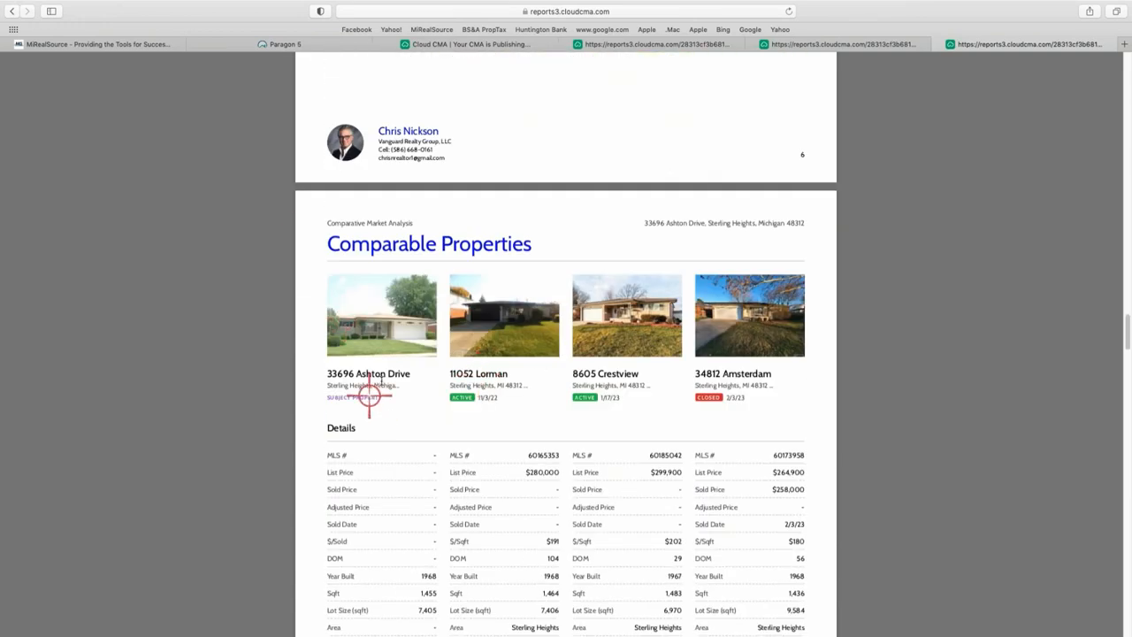
{"action": "scroll", "coordinate": [382, 397], "scroll_direction": "down", "scroll_amount": 10}
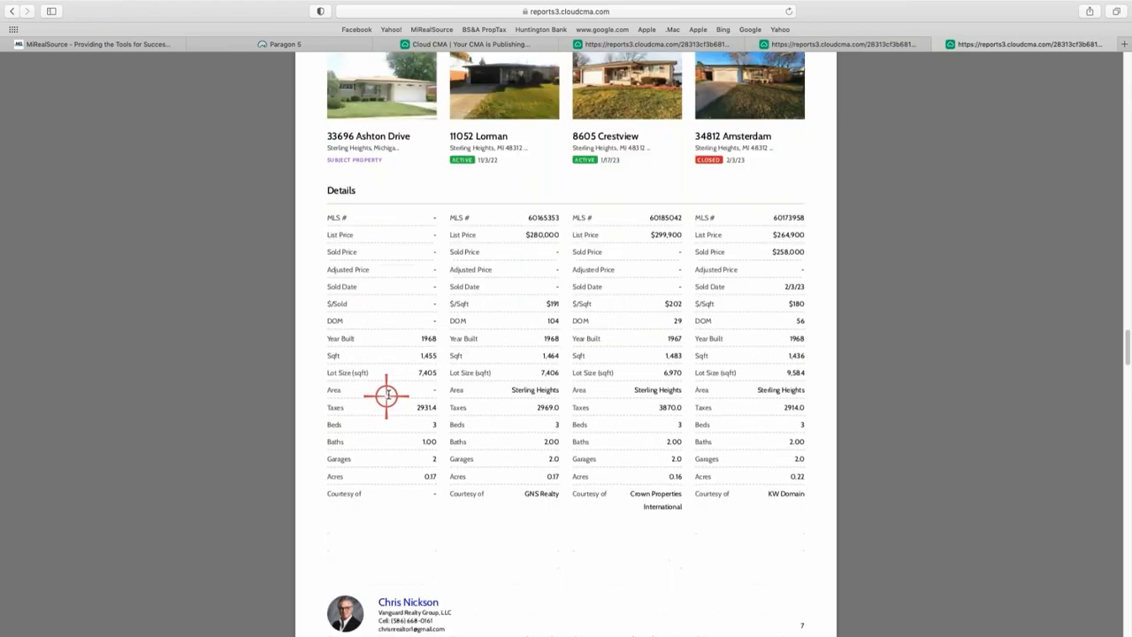
{"action": "scroll", "coordinate": [405, 373], "scroll_direction": "down", "scroll_amount": 8}
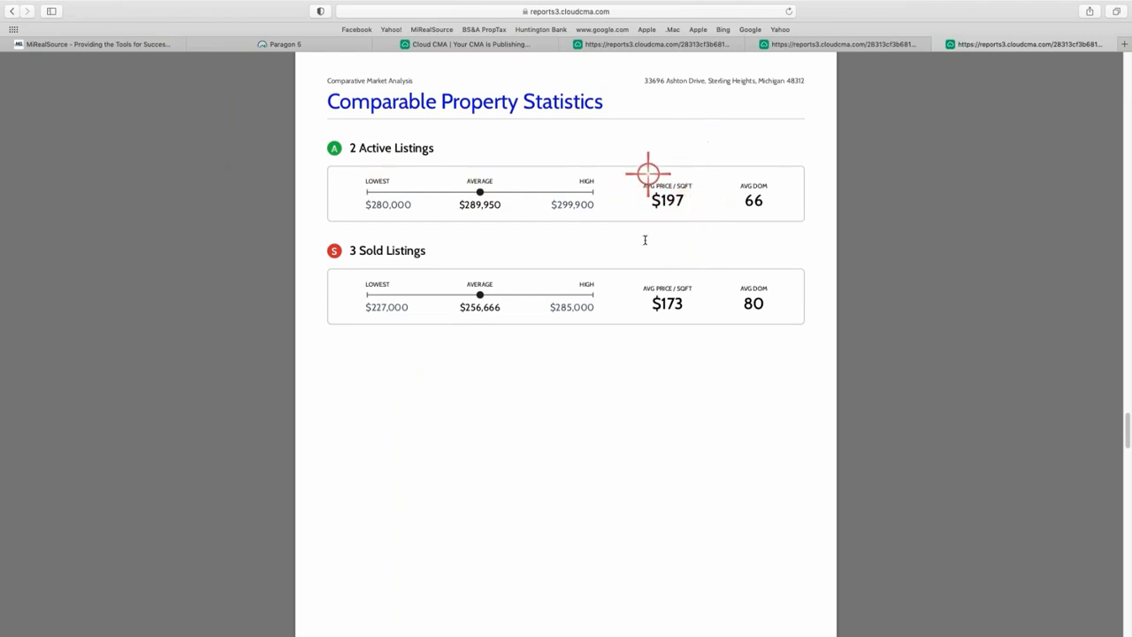
{"action": "scroll", "coordinate": [521, 212], "scroll_direction": "down", "scroll_amount": 10}
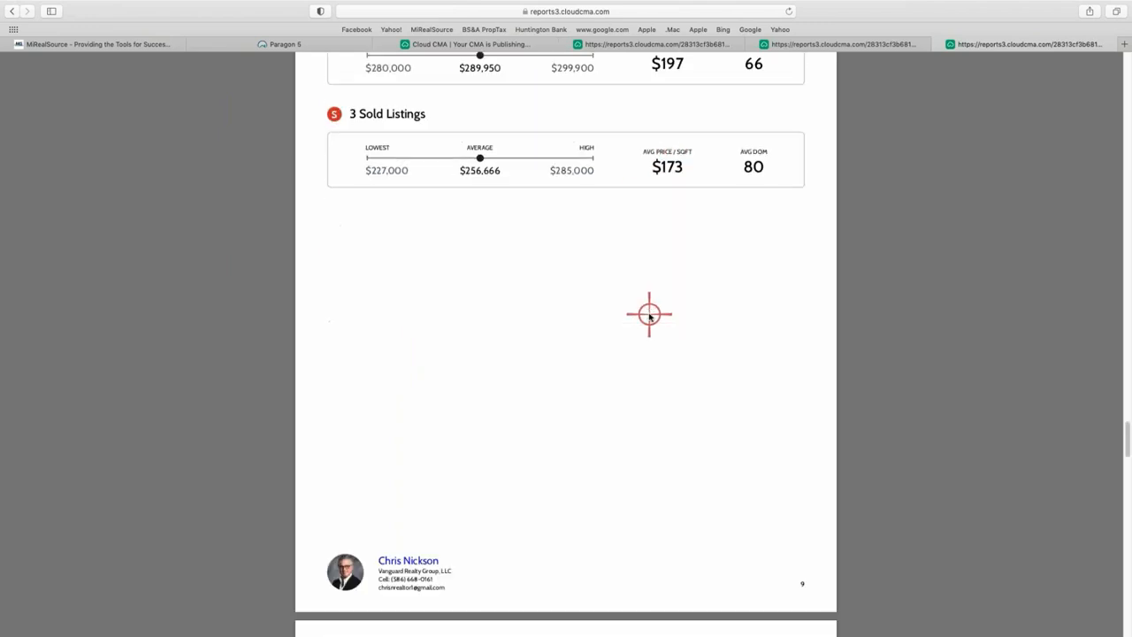
{"action": "scroll", "coordinate": [459, 309], "scroll_direction": "down", "scroll_amount": 2}
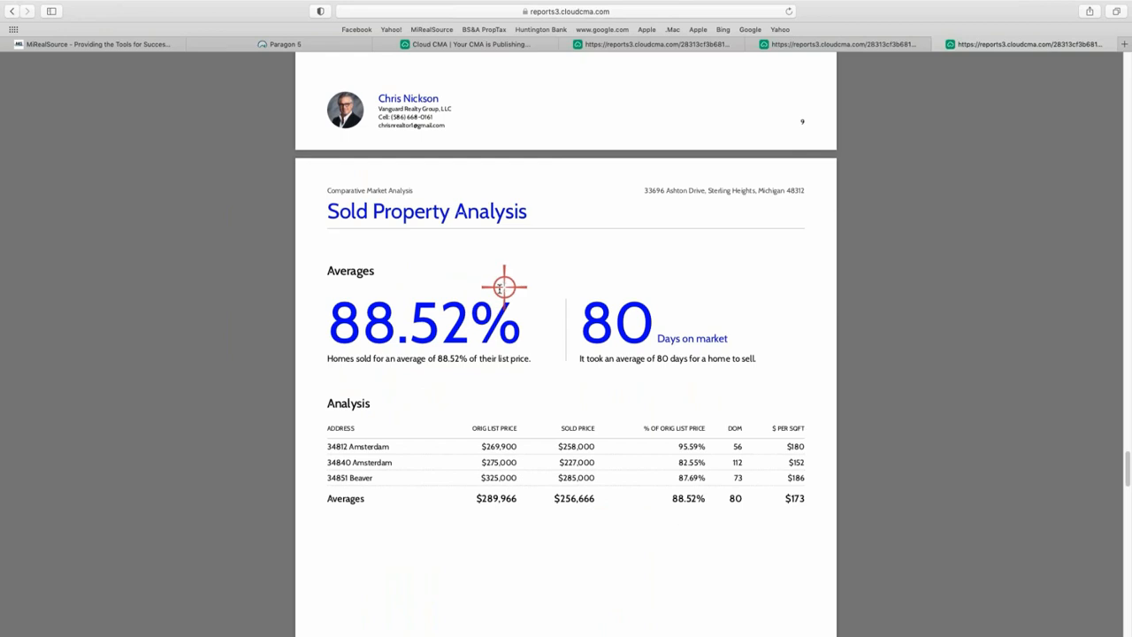
{"action": "scroll", "coordinate": [604, 389], "scroll_direction": "down", "scroll_amount": 5}
{"action": "scroll", "coordinate": [601, 385], "scroll_direction": "up", "scroll_amount": 3}
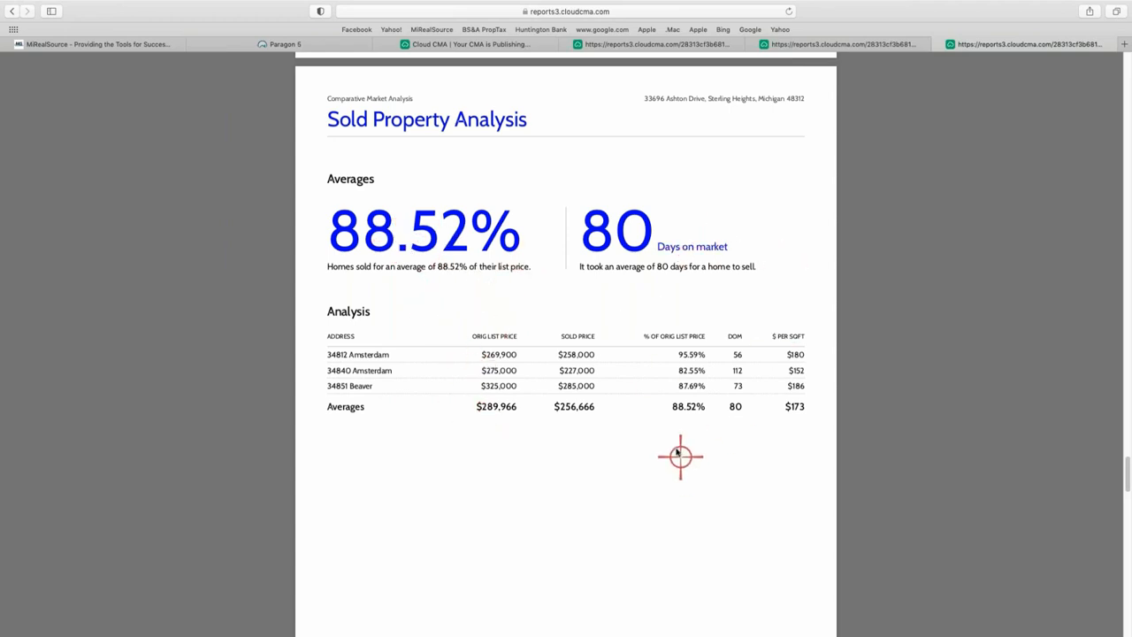
{"action": "scroll", "coordinate": [678, 454], "scroll_direction": "down", "scroll_amount": 5}
{"action": "scroll", "coordinate": [672, 446], "scroll_direction": "down", "scroll_amount": 3}
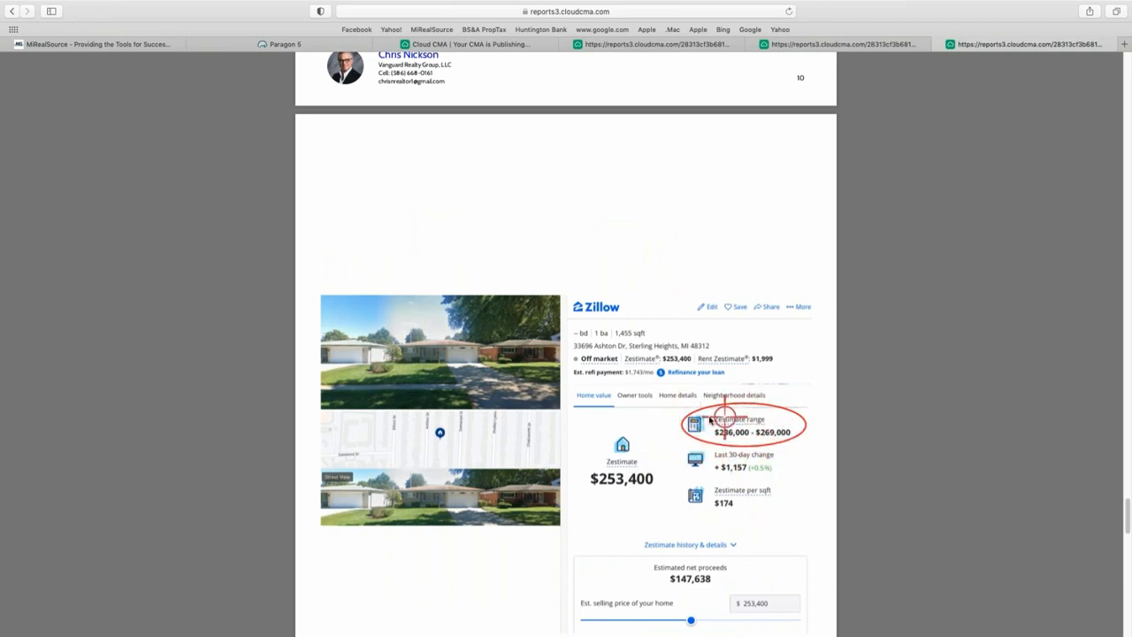
{"action": "scroll", "coordinate": [742, 431], "scroll_direction": "down", "scroll_amount": 5}
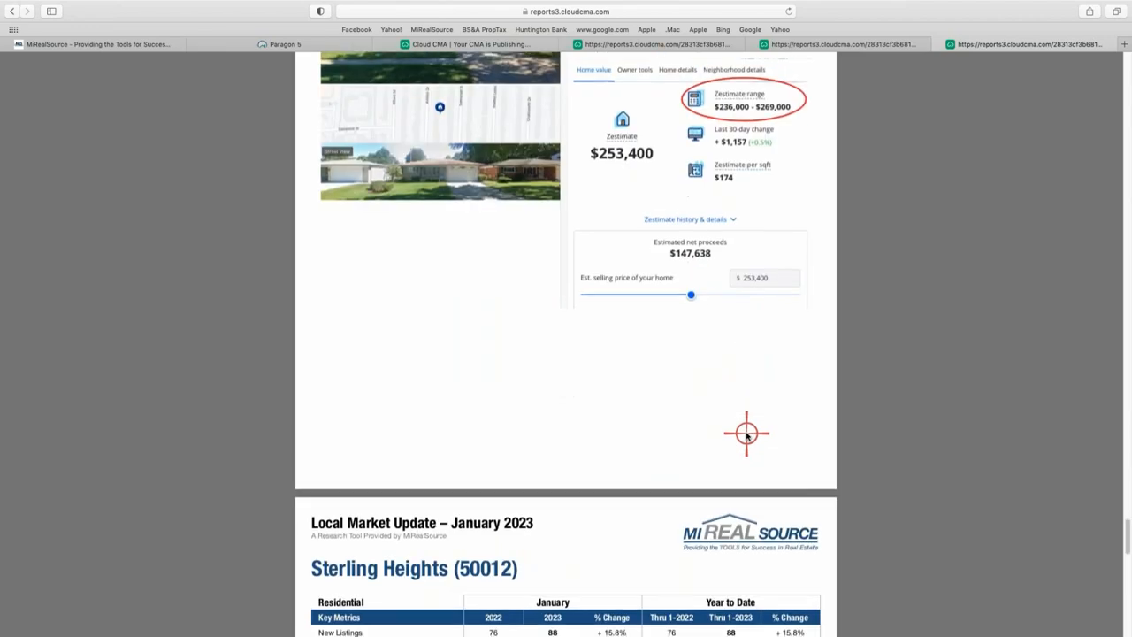
{"action": "scroll", "coordinate": [745, 433], "scroll_direction": "up", "scroll_amount": 8}
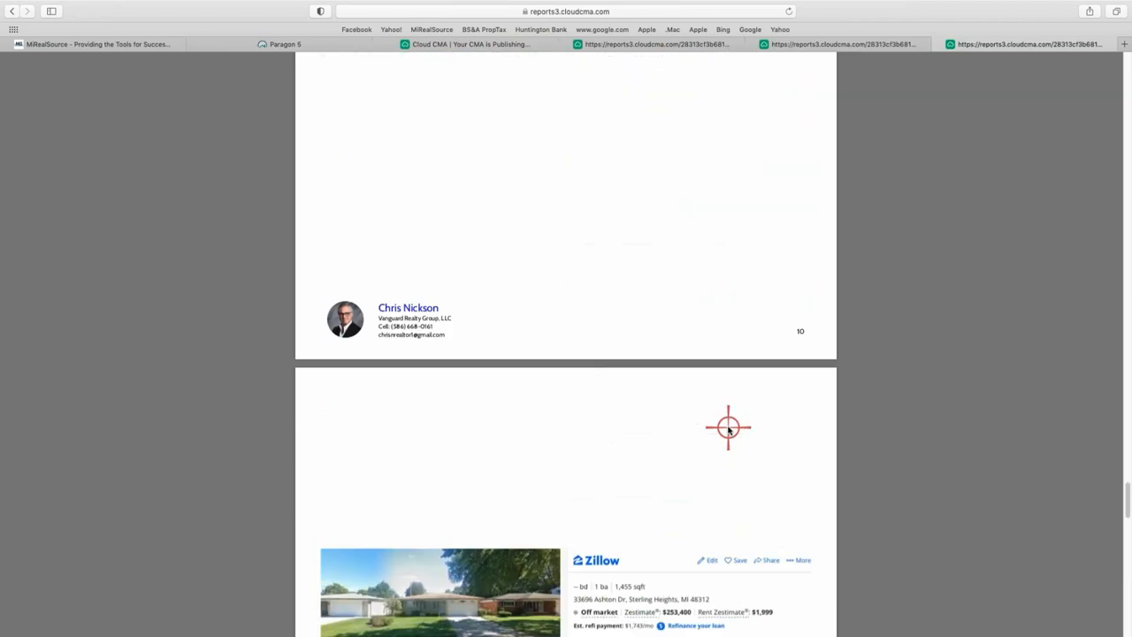
{"action": "scroll", "coordinate": [728, 430], "scroll_direction": "down", "scroll_amount": 4}
{"action": "scroll", "coordinate": [728, 430], "scroll_direction": "down", "scroll_amount": 3}
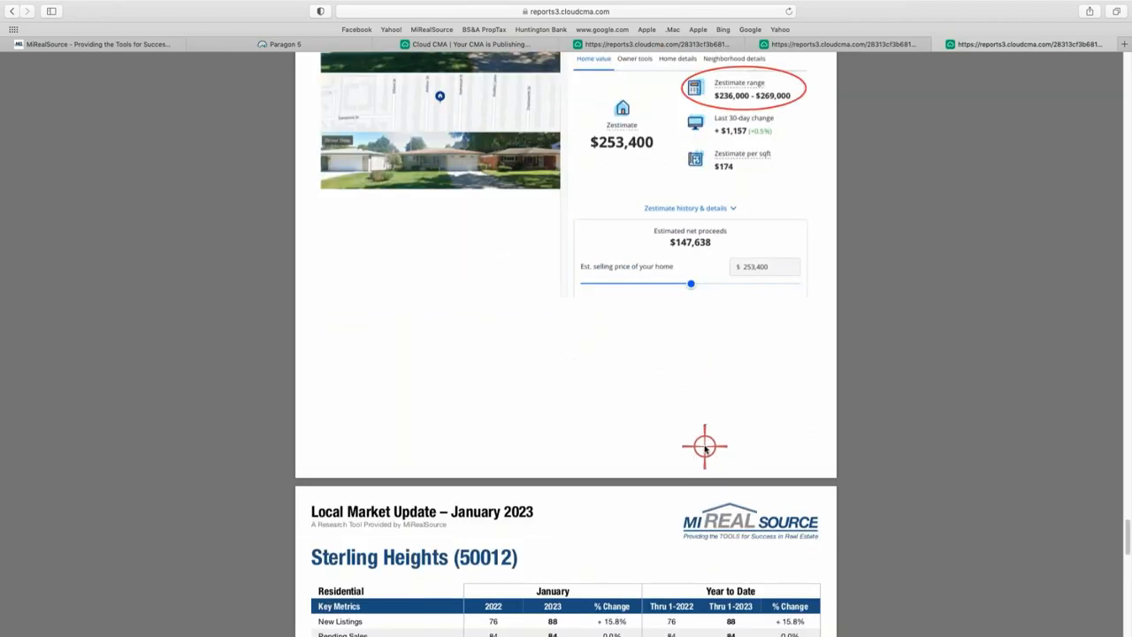
{"action": "scroll", "coordinate": [705, 447], "scroll_direction": "down", "scroll_amount": 3}
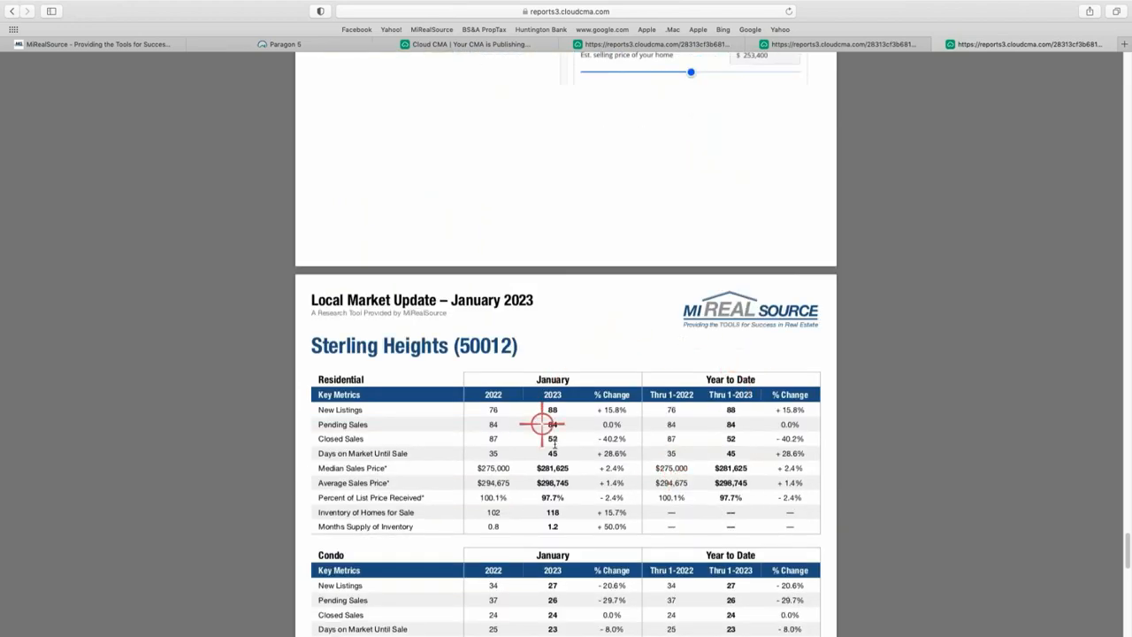
{"action": "scroll", "coordinate": [691, 453], "scroll_direction": "down", "scroll_amount": 10}
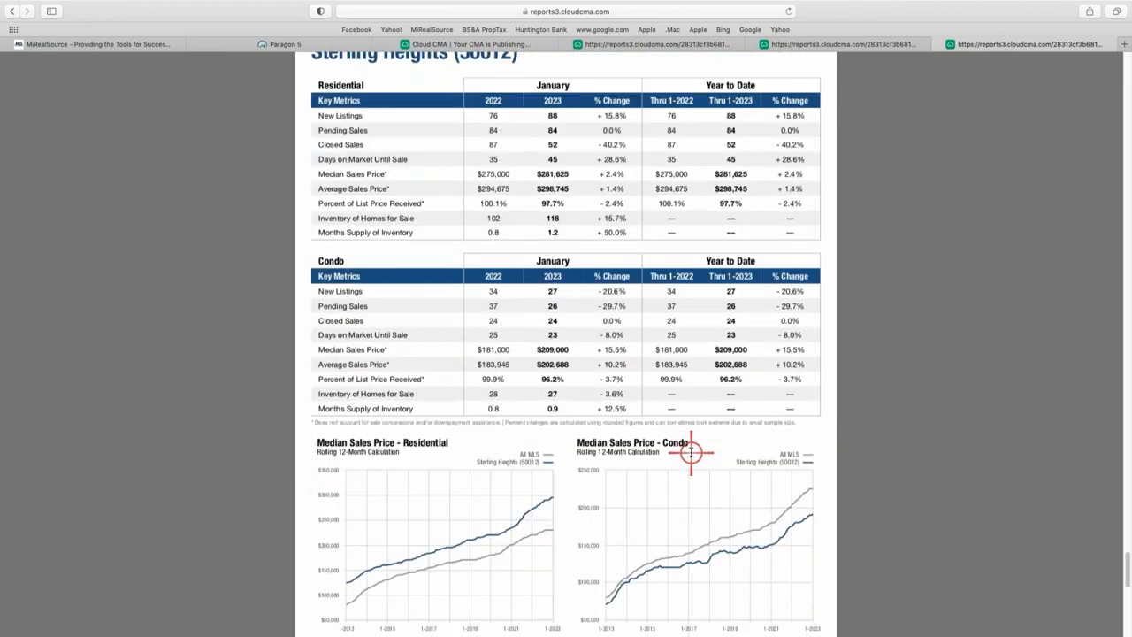
{"action": "scroll", "coordinate": [690, 453], "scroll_direction": "down", "scroll_amount": 5}
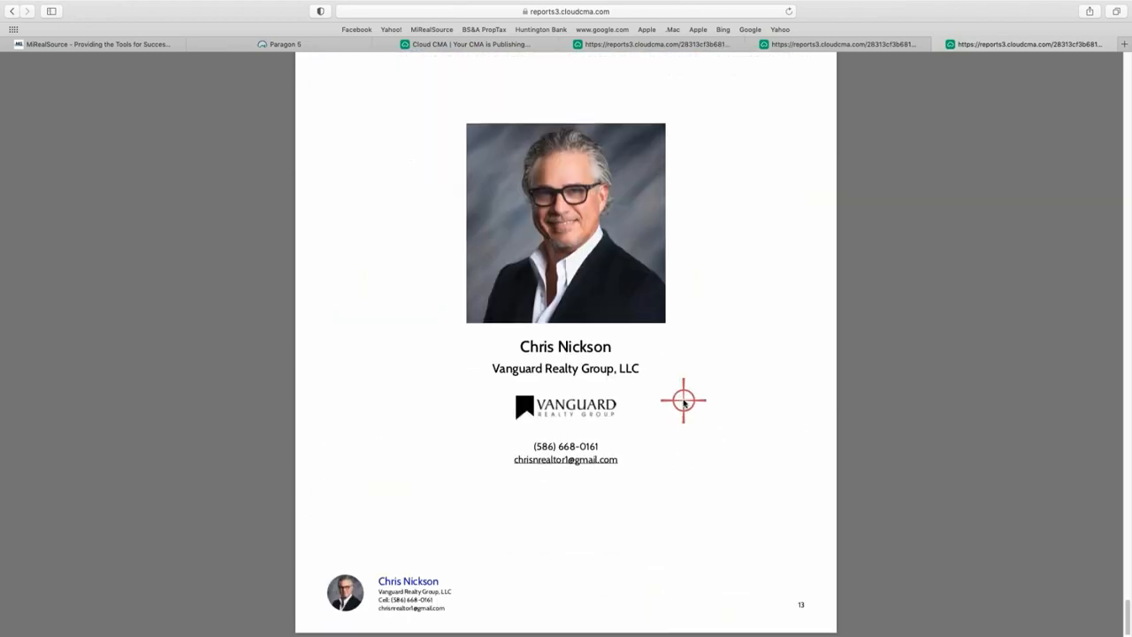
{"action": "scroll", "coordinate": [694, 391], "scroll_direction": "up", "scroll_amount": 20}
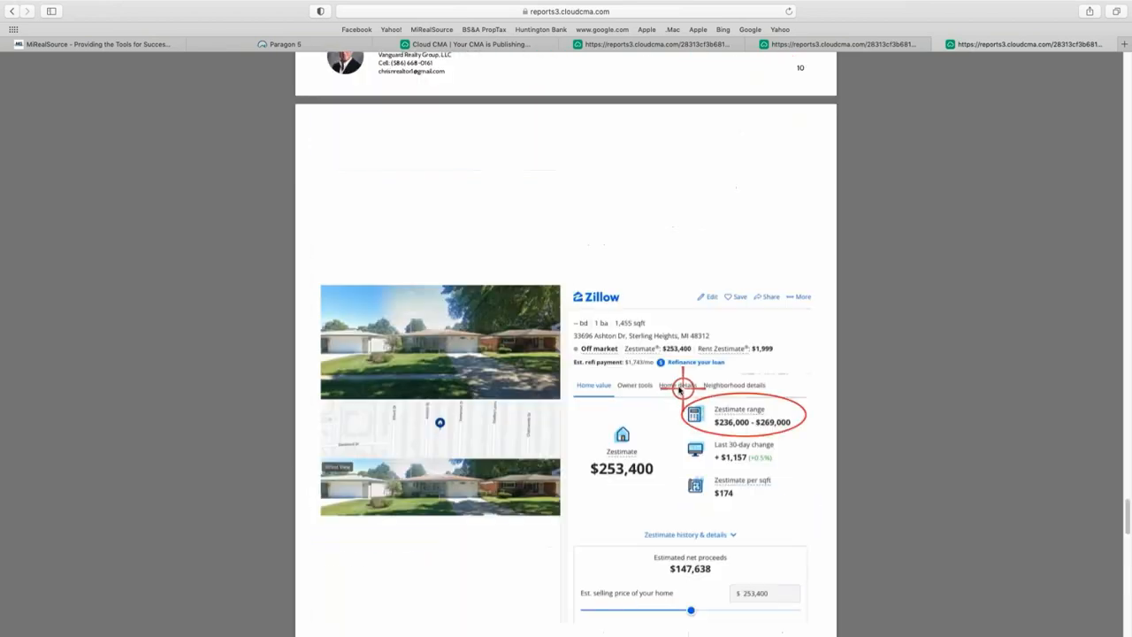
{"action": "scroll", "coordinate": [705, 333], "scroll_direction": "up", "scroll_amount": 20}
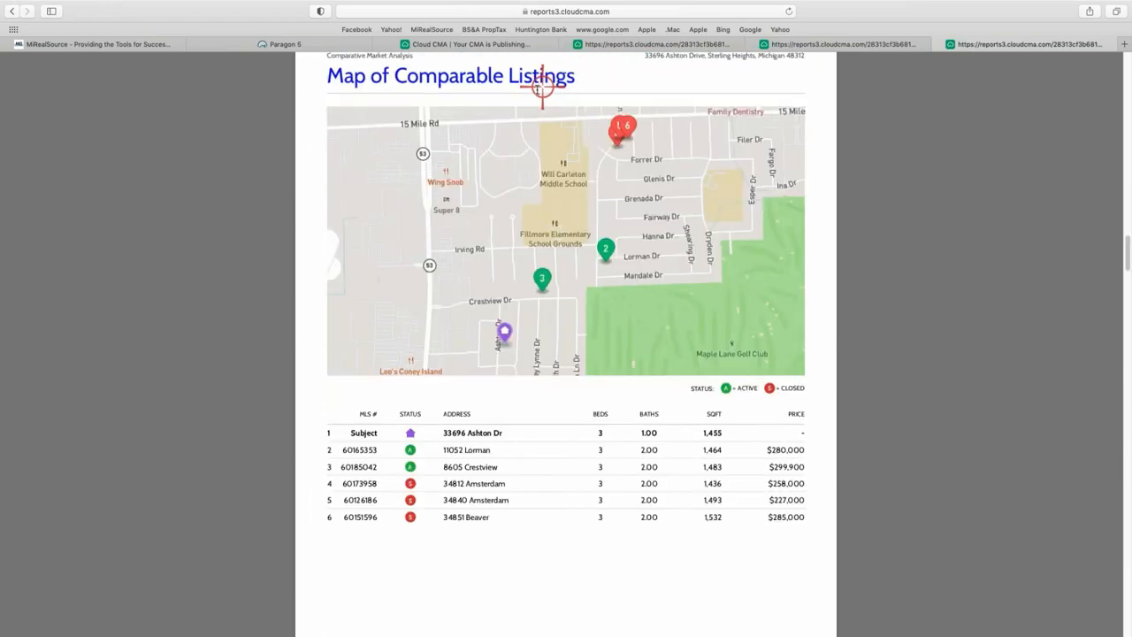
{"action": "left_click", "coordinate": [525, 45]}
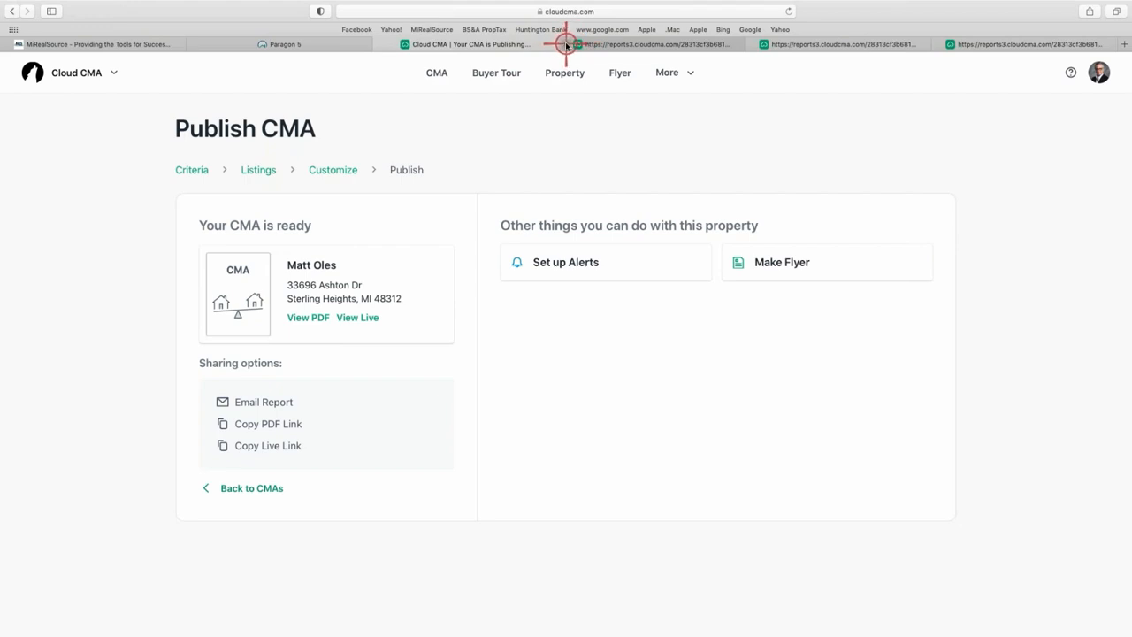
Close the three extra reports3.cloudcma.com tabs and open the CMA's View Live version.
{"action": "left_click", "coordinate": [567, 44]}
{"action": "left_click", "coordinate": [567, 44]}
{"action": "left_click", "coordinate": [566, 44]}
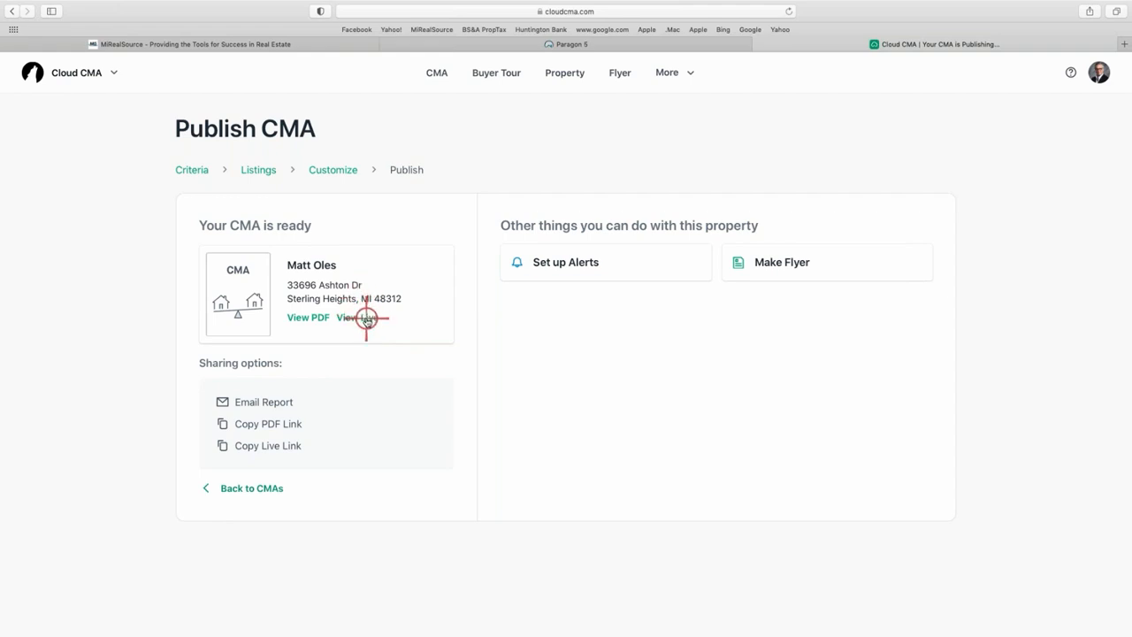
{"action": "left_click", "coordinate": [366, 318]}
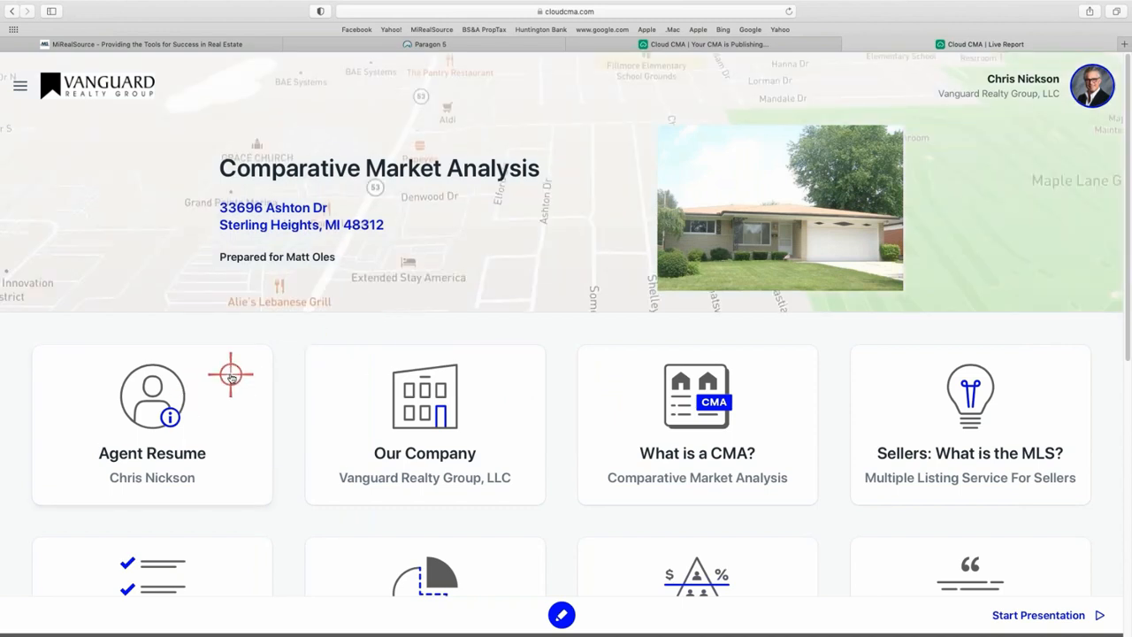
Browse the live report's section cards, then go back via Publish CMA to the CMA Reports list.
{"action": "scroll", "coordinate": [229, 375], "scroll_direction": "down", "scroll_amount": 2}
{"action": "scroll", "coordinate": [230, 376], "scroll_direction": "down", "scroll_amount": 2}
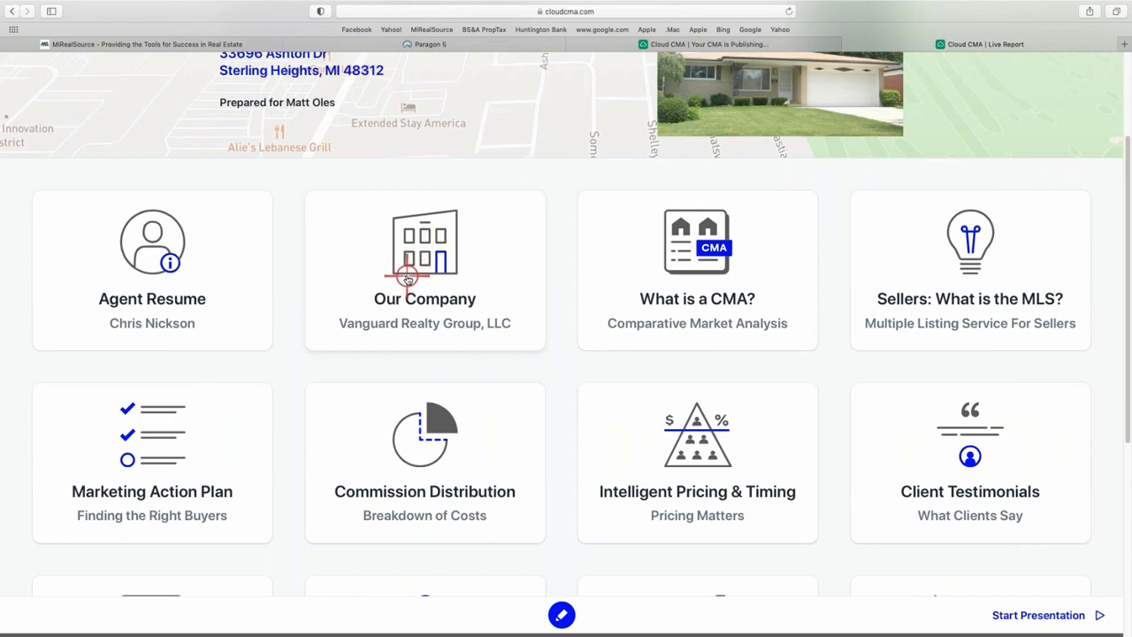
{"action": "scroll", "coordinate": [407, 278], "scroll_direction": "down", "scroll_amount": 1}
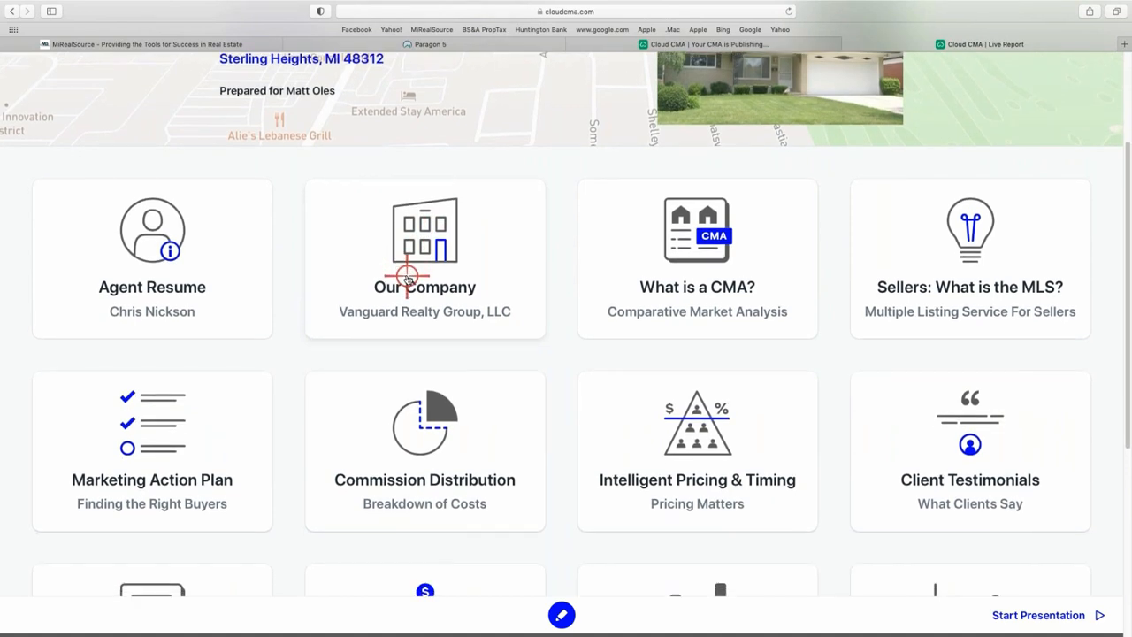
{"action": "scroll", "coordinate": [405, 253], "scroll_direction": "down", "scroll_amount": 8}
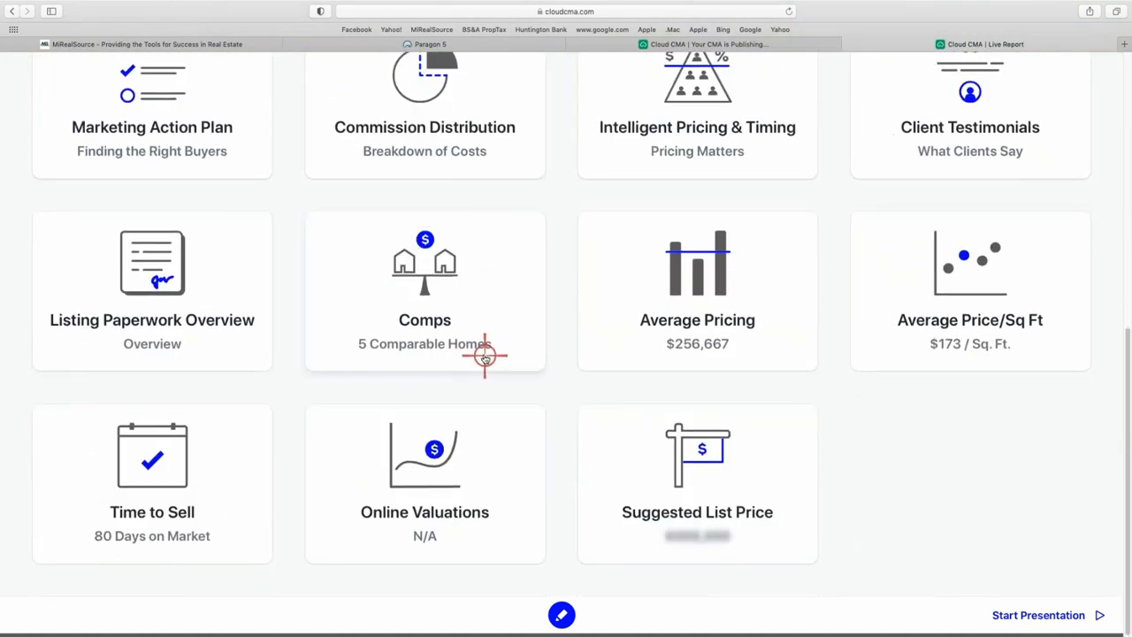
{"action": "scroll", "coordinate": [647, 249], "scroll_direction": "up", "scroll_amount": 8}
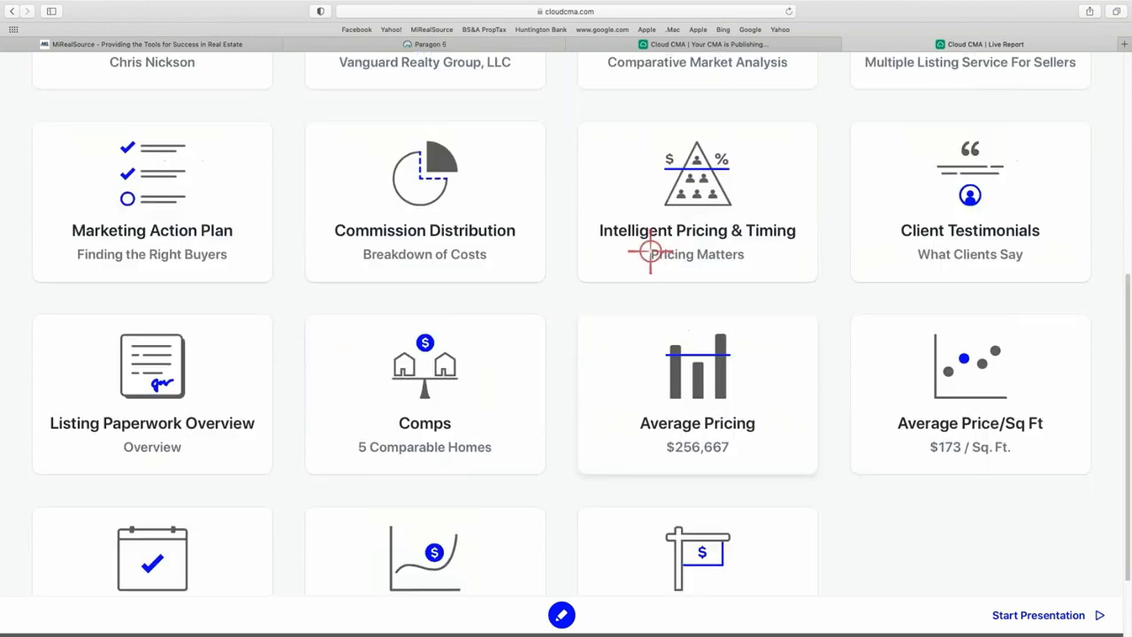
{"action": "scroll", "coordinate": [532, 270], "scroll_direction": "up", "scroll_amount": 1}
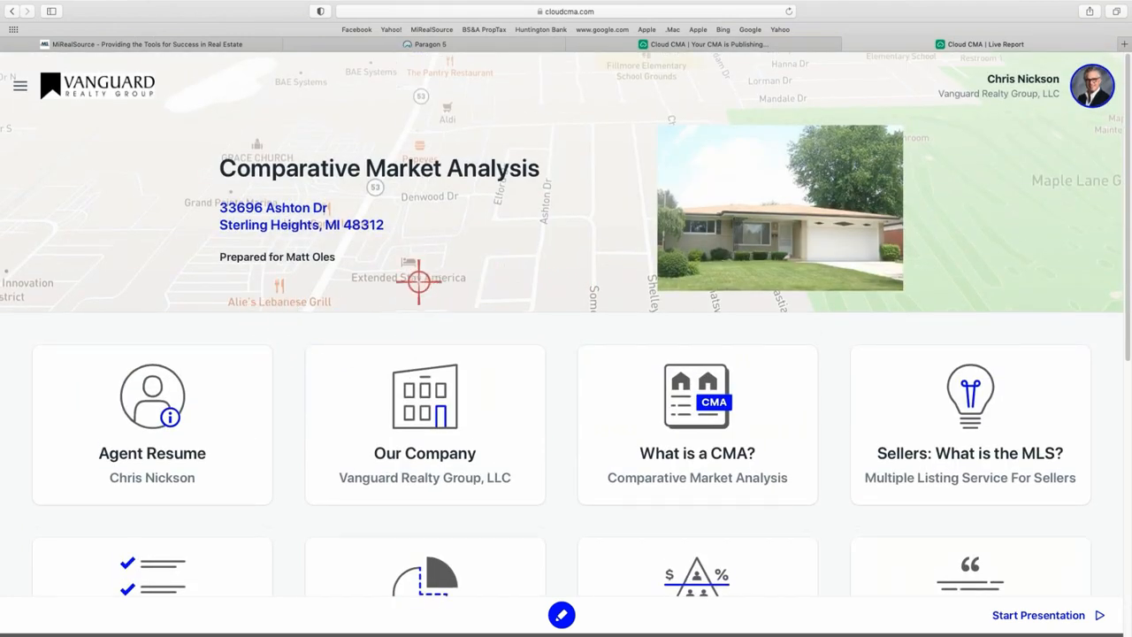
{"action": "scroll", "coordinate": [418, 347], "scroll_direction": "down", "scroll_amount": 4}
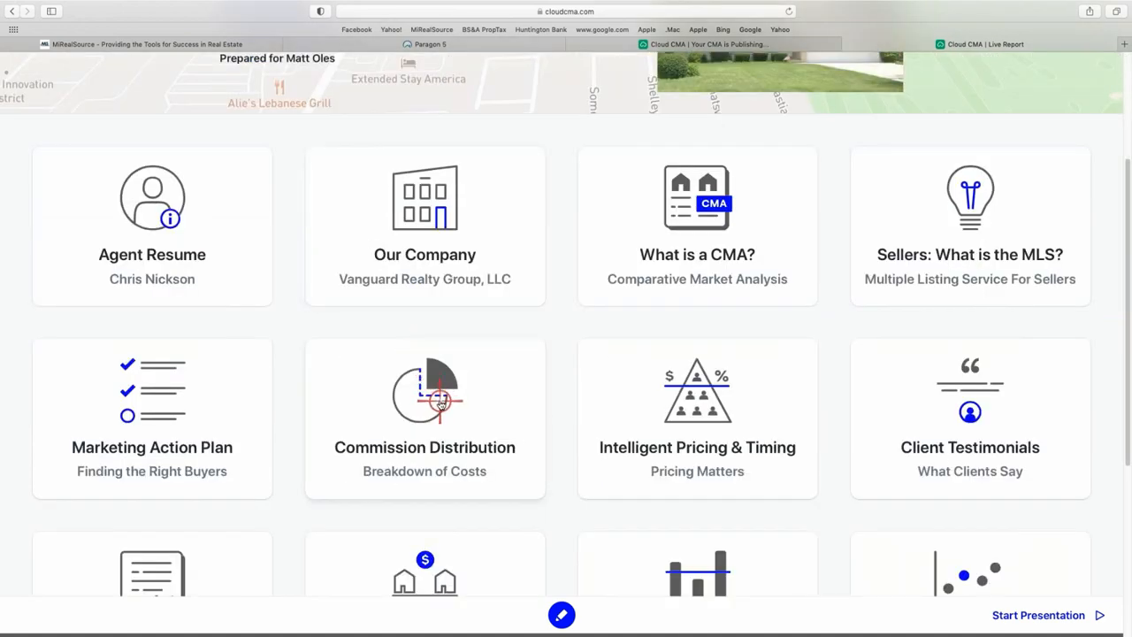
{"action": "scroll", "coordinate": [438, 380], "scroll_direction": "up", "scroll_amount": 4}
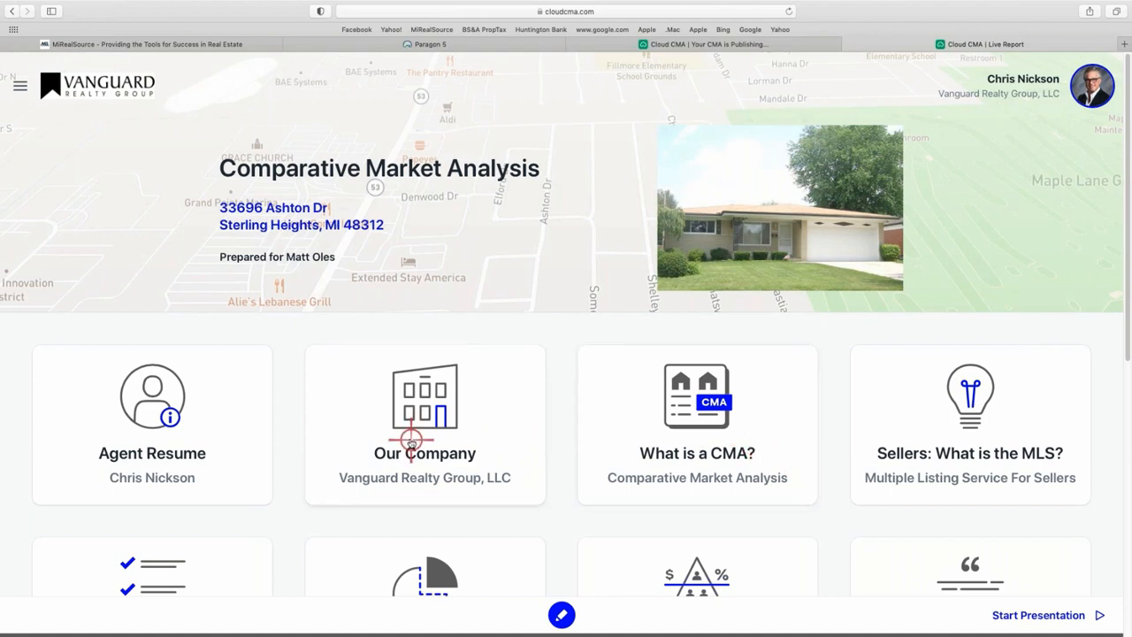
{"action": "scroll", "coordinate": [409, 438], "scroll_direction": "down", "scroll_amount": 4}
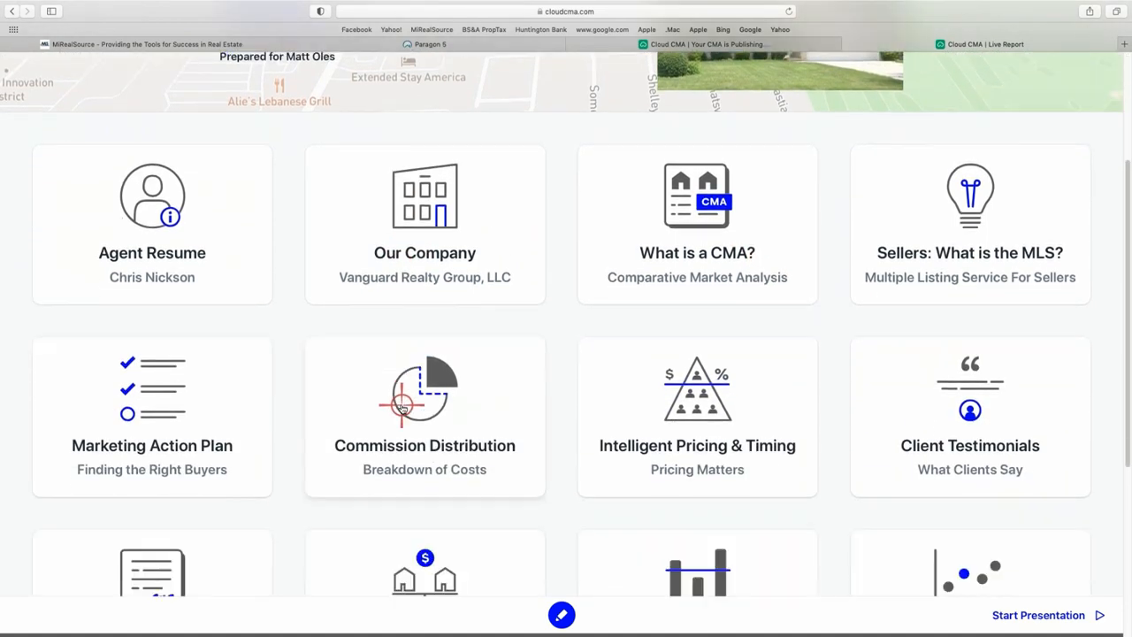
{"action": "scroll", "coordinate": [402, 406], "scroll_direction": "up", "scroll_amount": 4}
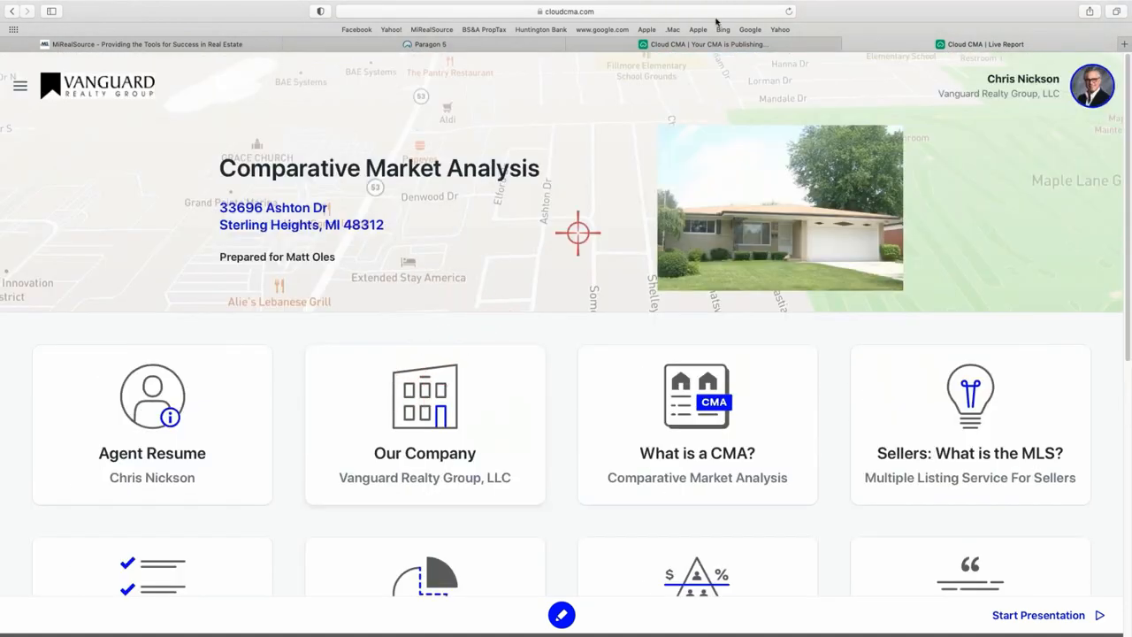
{"action": "left_click", "coordinate": [606, 45]}
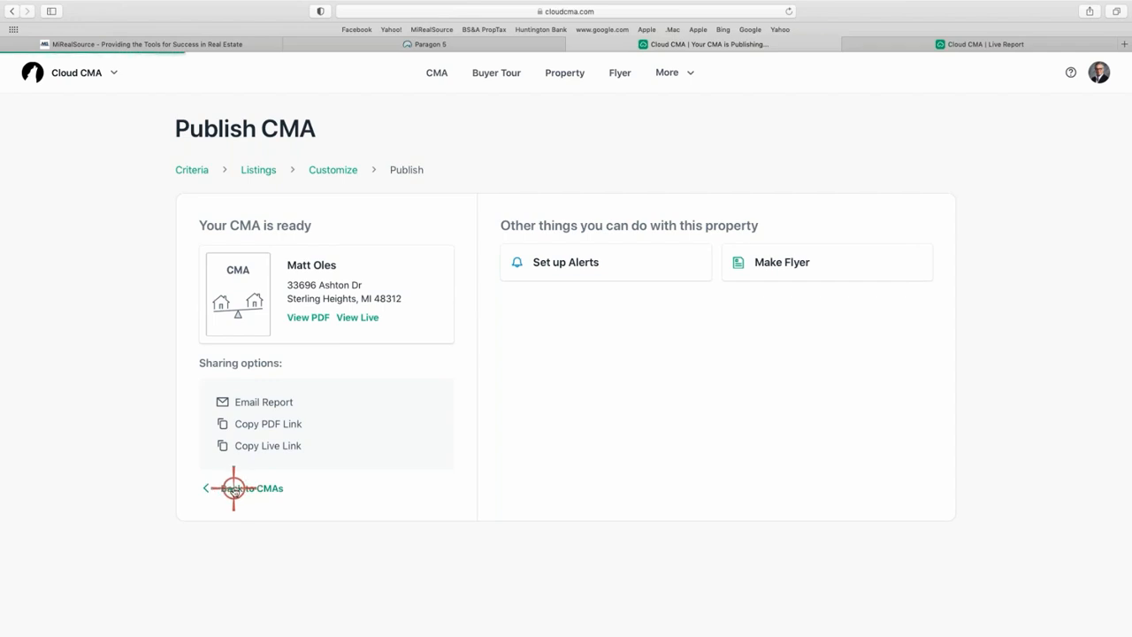
{"action": "left_click", "coordinate": [233, 488]}
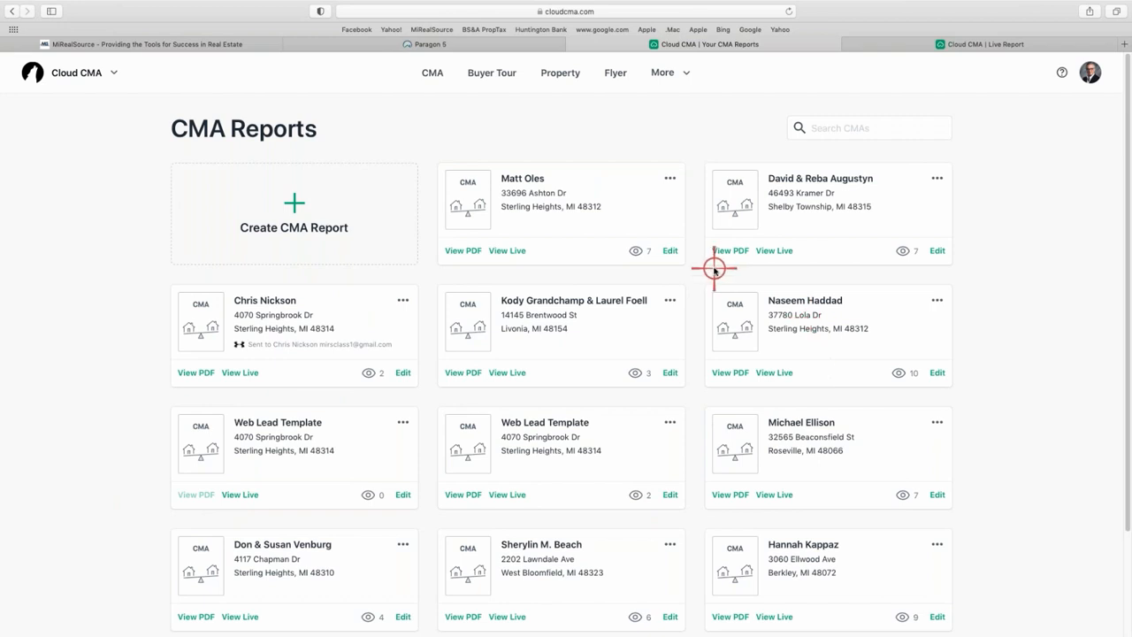
{"action": "left_click", "coordinate": [671, 177]}
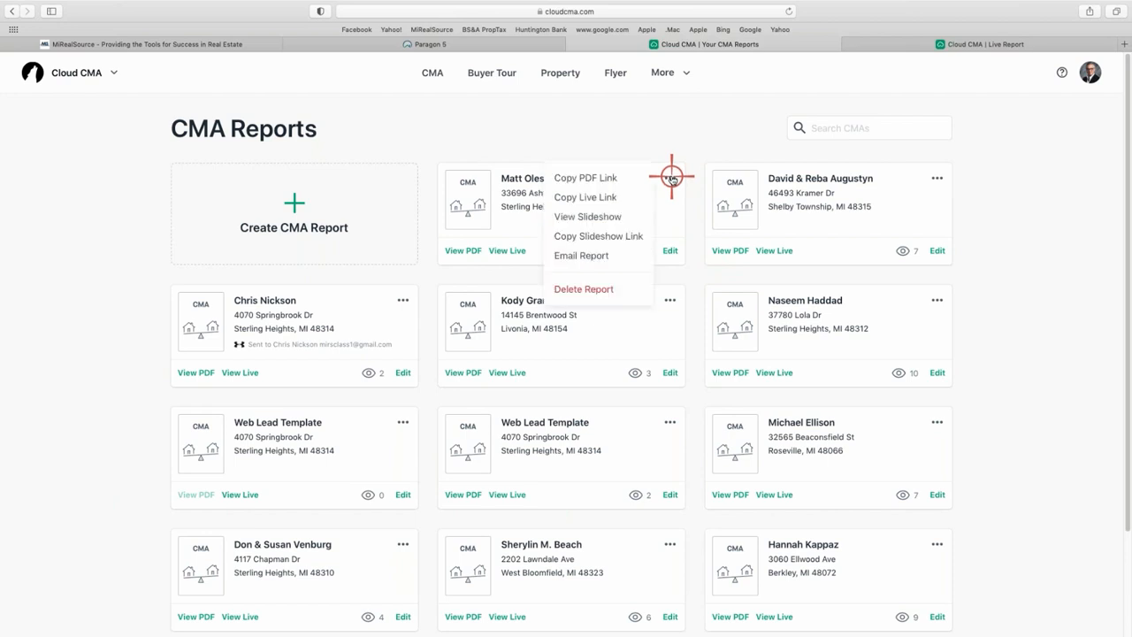
{"action": "left_click", "coordinate": [600, 217]}
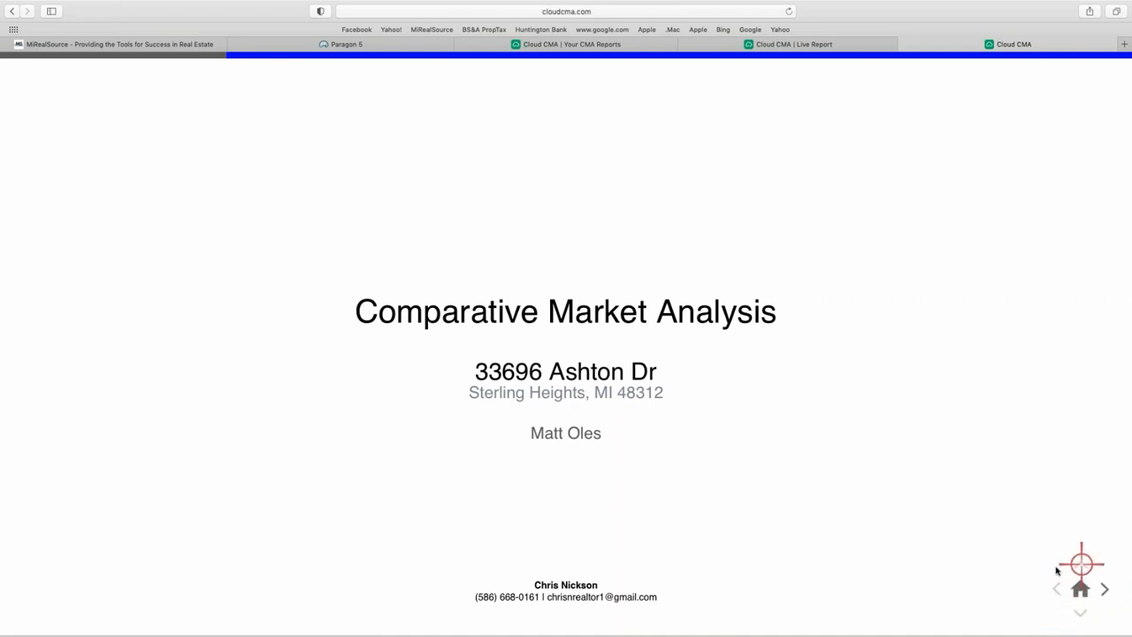
{"action": "left_click", "coordinate": [1104, 589]}
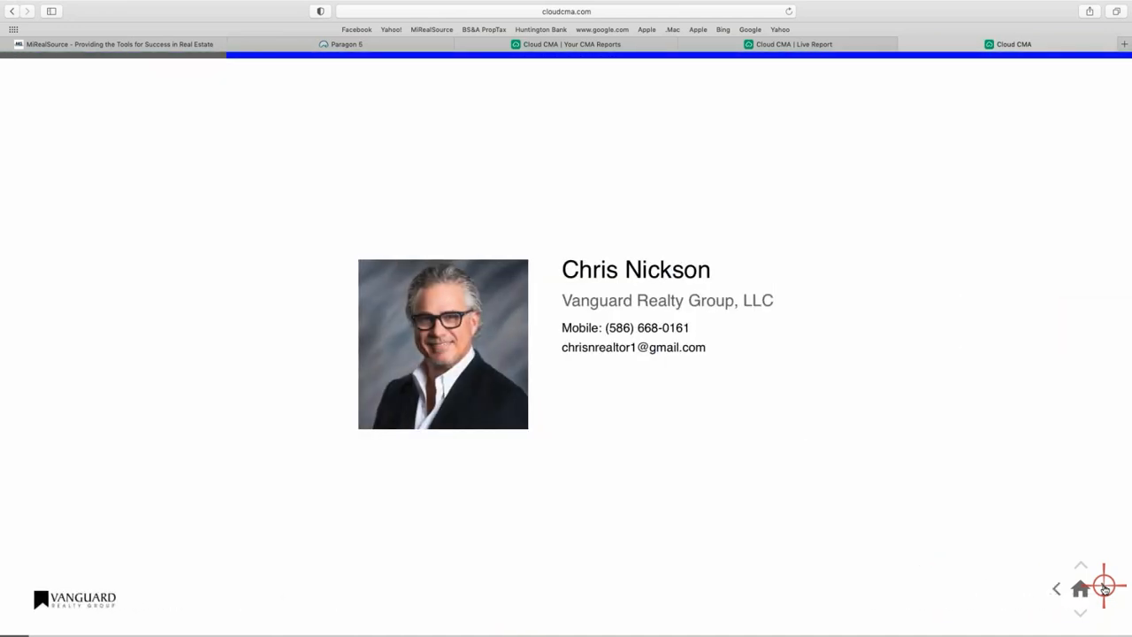
{"action": "left_click", "coordinate": [1104, 589]}
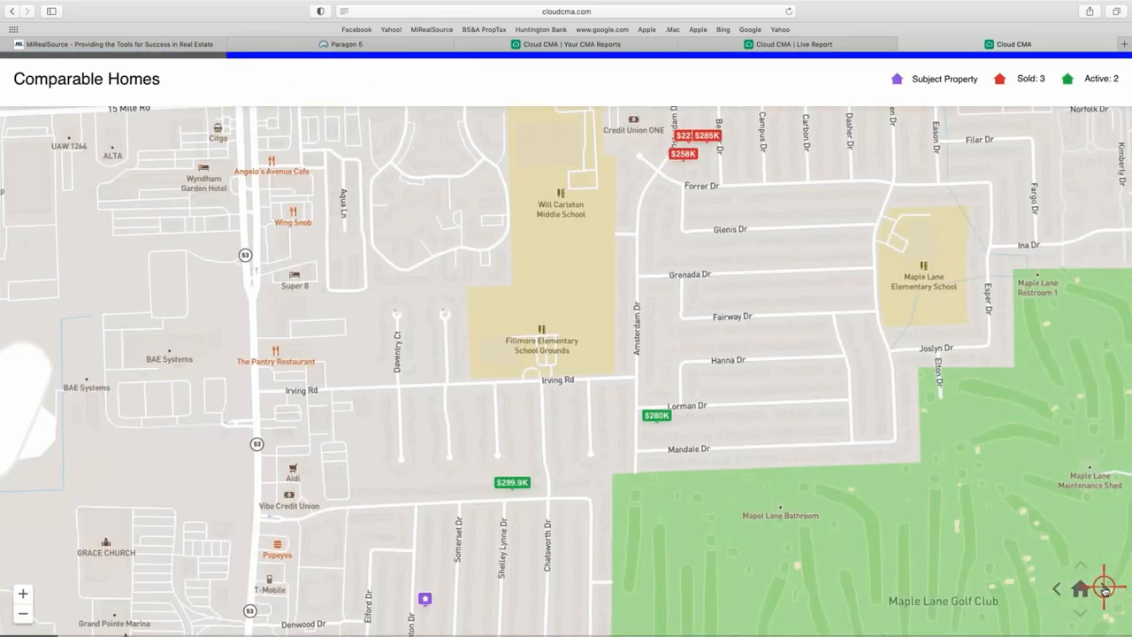
{"action": "left_click", "coordinate": [1104, 589]}
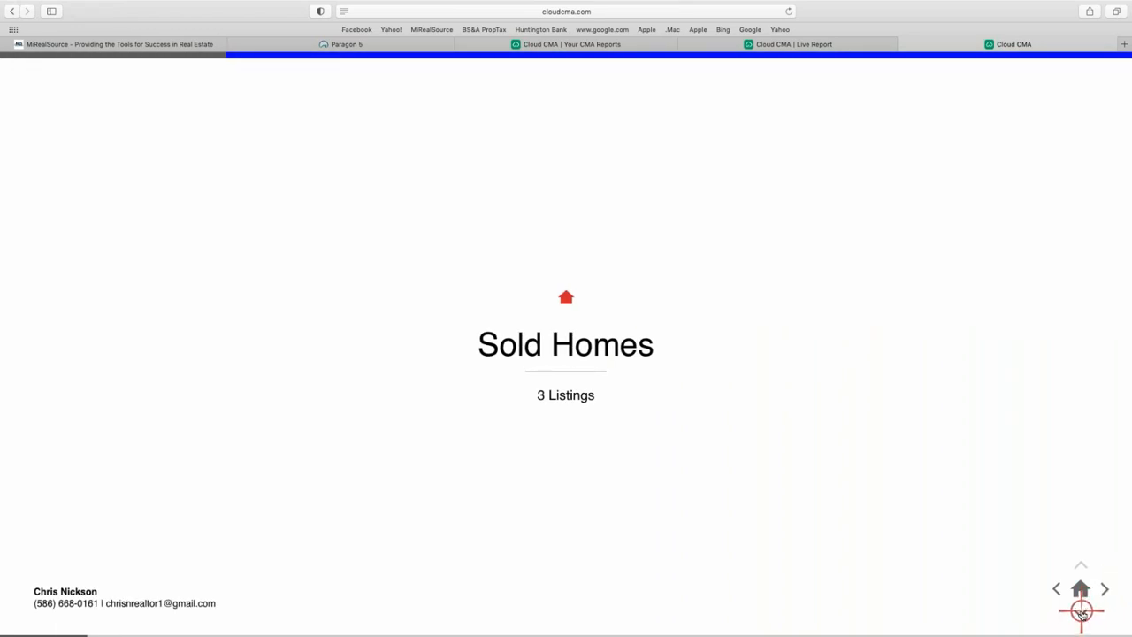
{"action": "left_click", "coordinate": [1081, 612]}
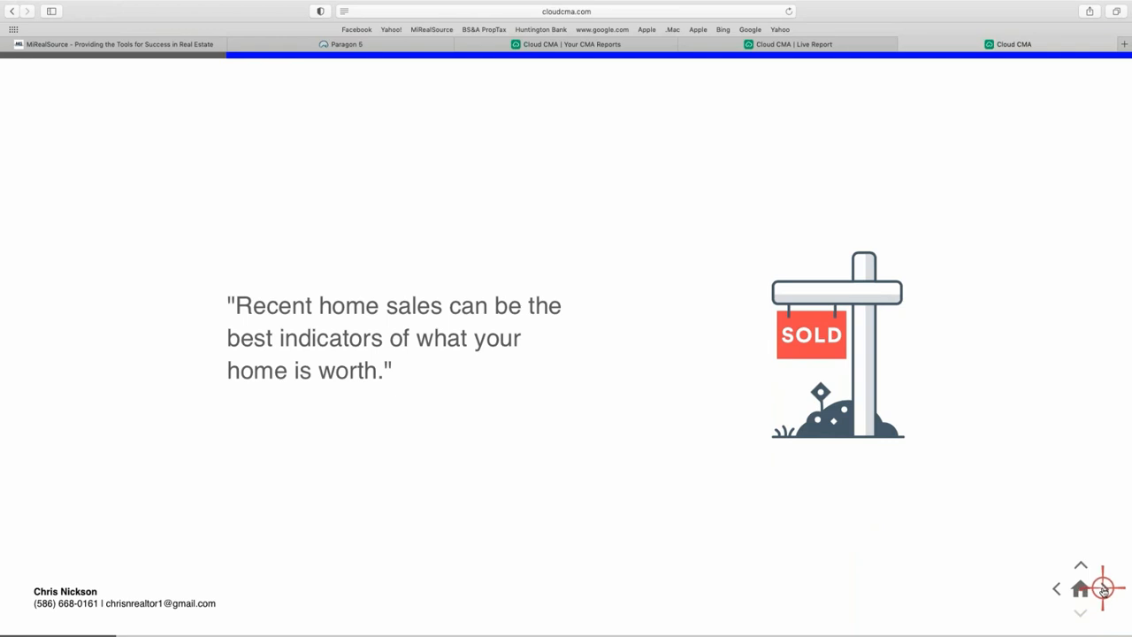
{"action": "left_click", "coordinate": [1104, 589]}
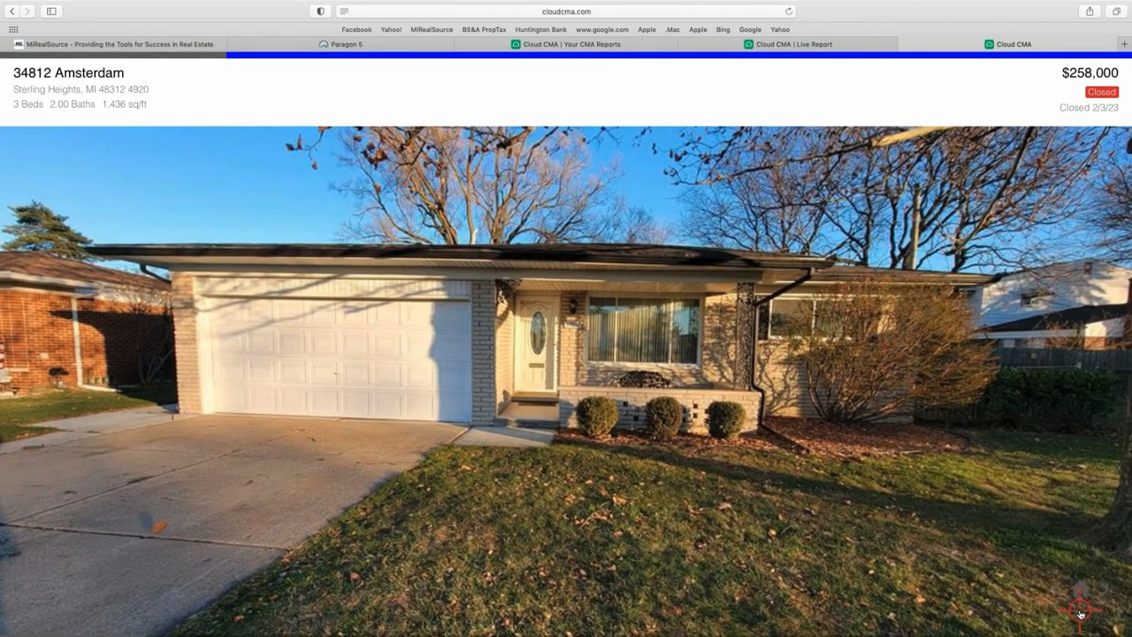
{"action": "left_click", "coordinate": [1079, 612]}
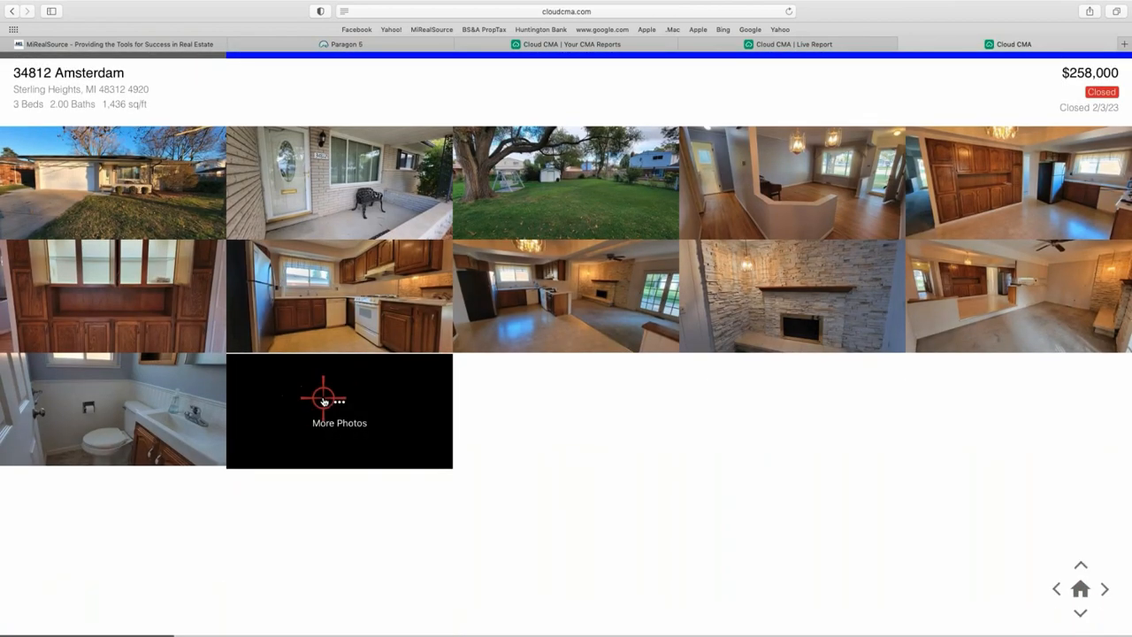
{"action": "scroll", "coordinate": [323, 400], "scroll_direction": "down", "scroll_amount": 3}
{"action": "scroll", "coordinate": [323, 400], "scroll_direction": "down", "scroll_amount": 3}
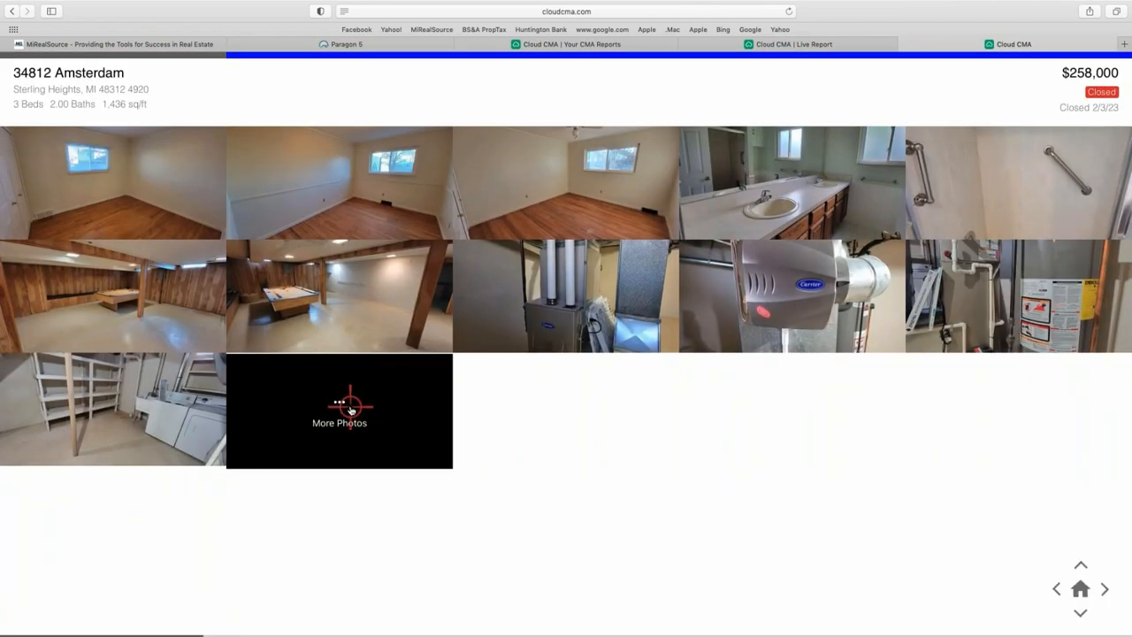
{"action": "left_click", "coordinate": [351, 408]}
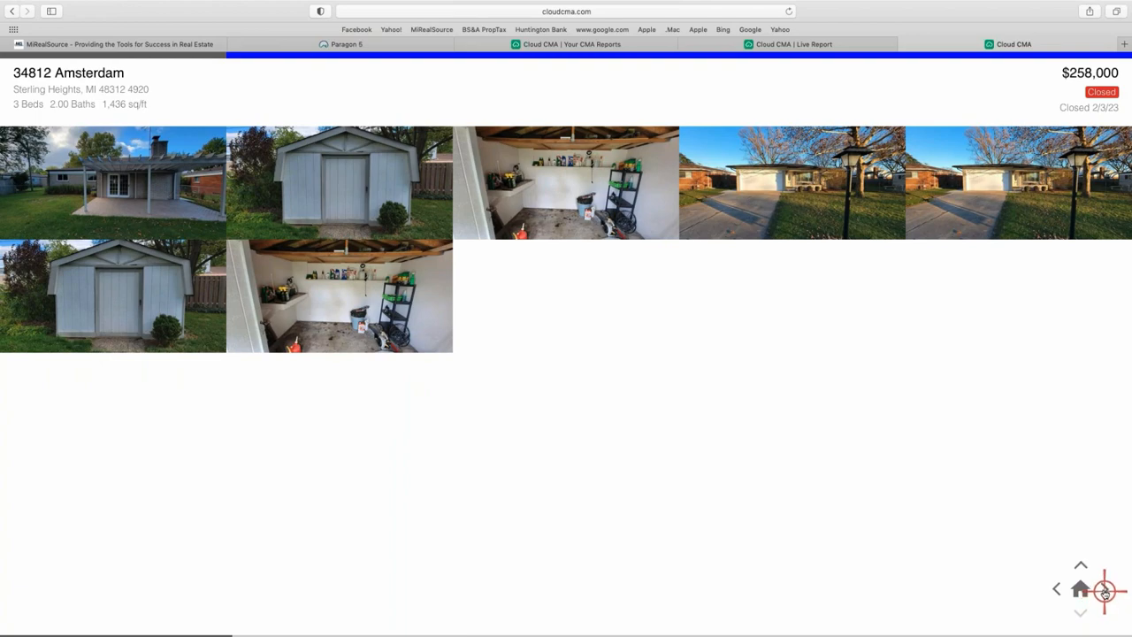
{"action": "left_click", "coordinate": [1104, 589]}
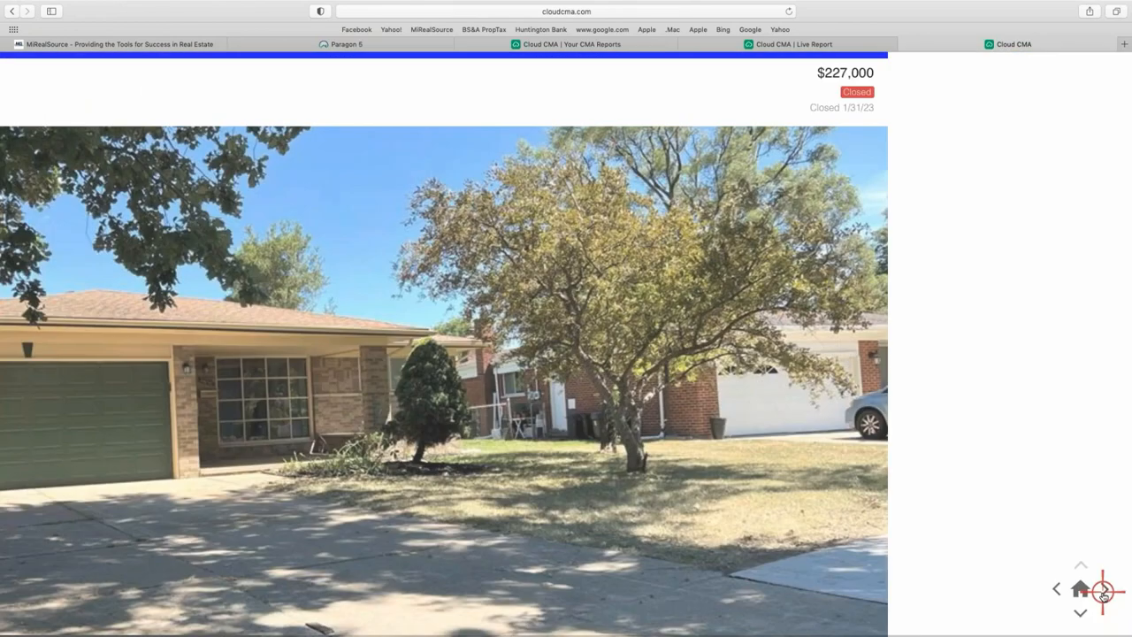
{"action": "left_click", "coordinate": [1103, 590]}
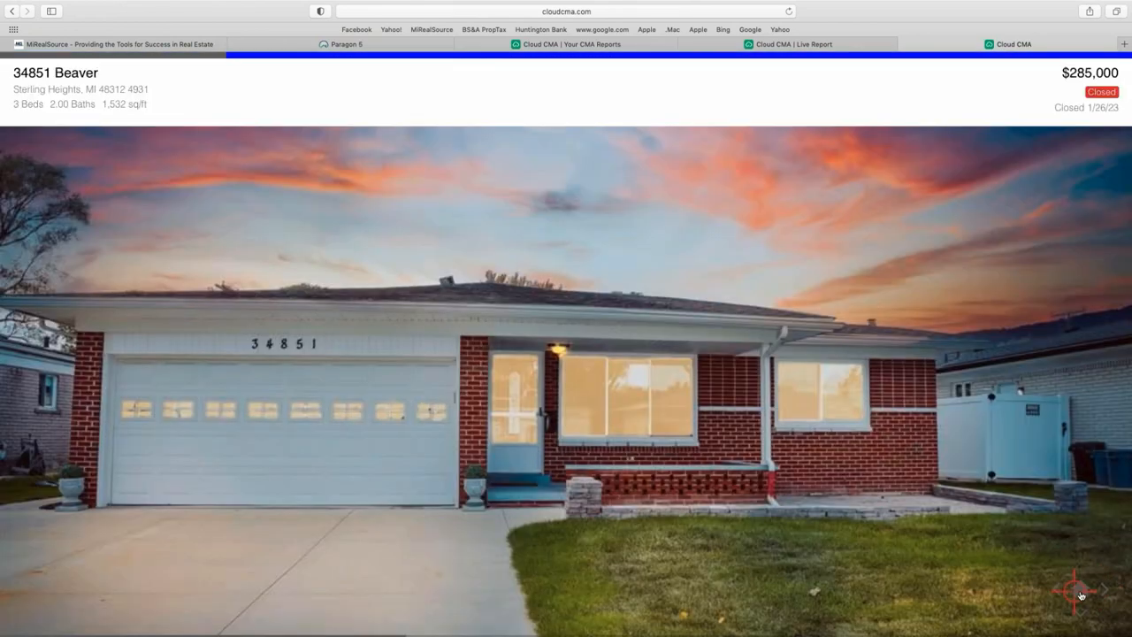
{"action": "left_click", "coordinate": [1080, 594]}
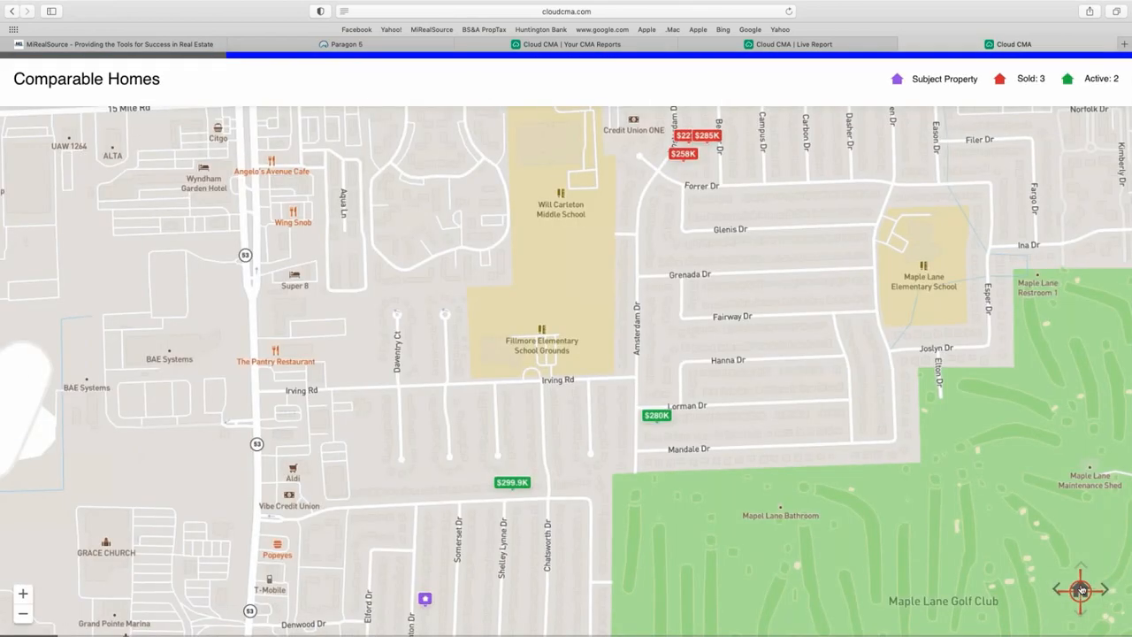
{"action": "left_click", "coordinate": [570, 46]}
{"action": "left_click", "coordinate": [669, 178]}
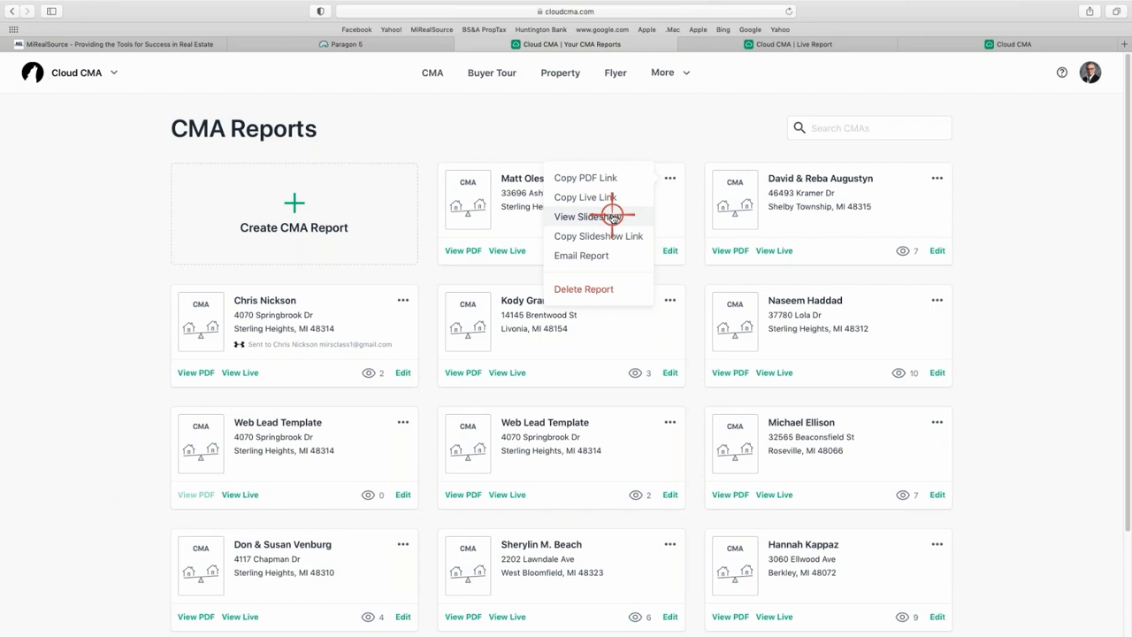
Dismiss the report options menu and open the Kramer Dr report as a PDF.
{"action": "left_click", "coordinate": [713, 132]}
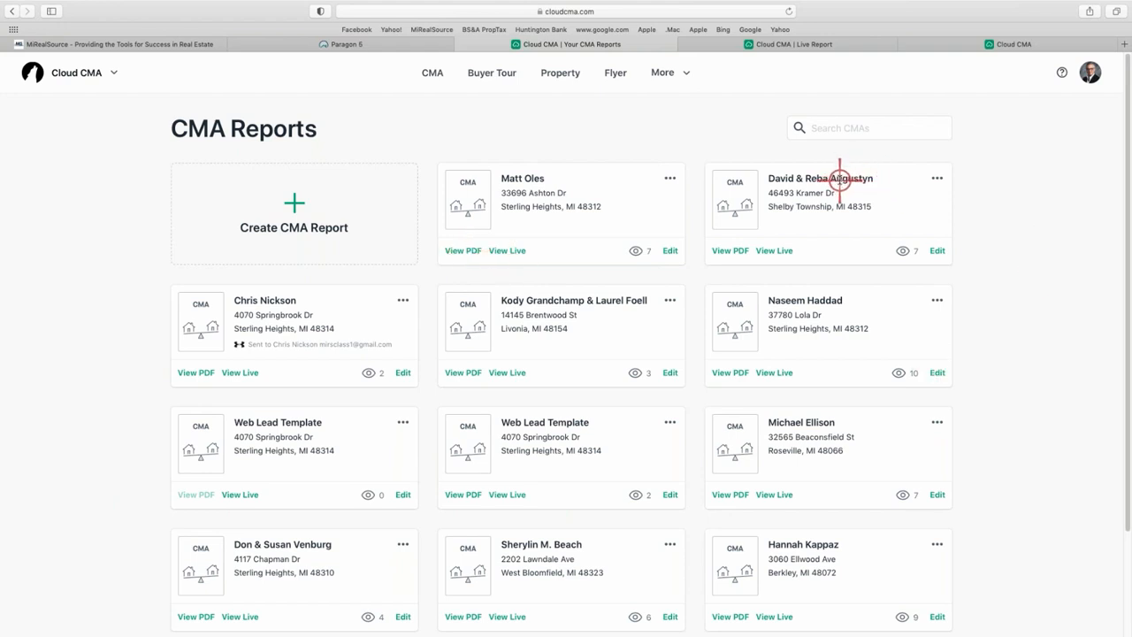
{"action": "left_click", "coordinate": [719, 250]}
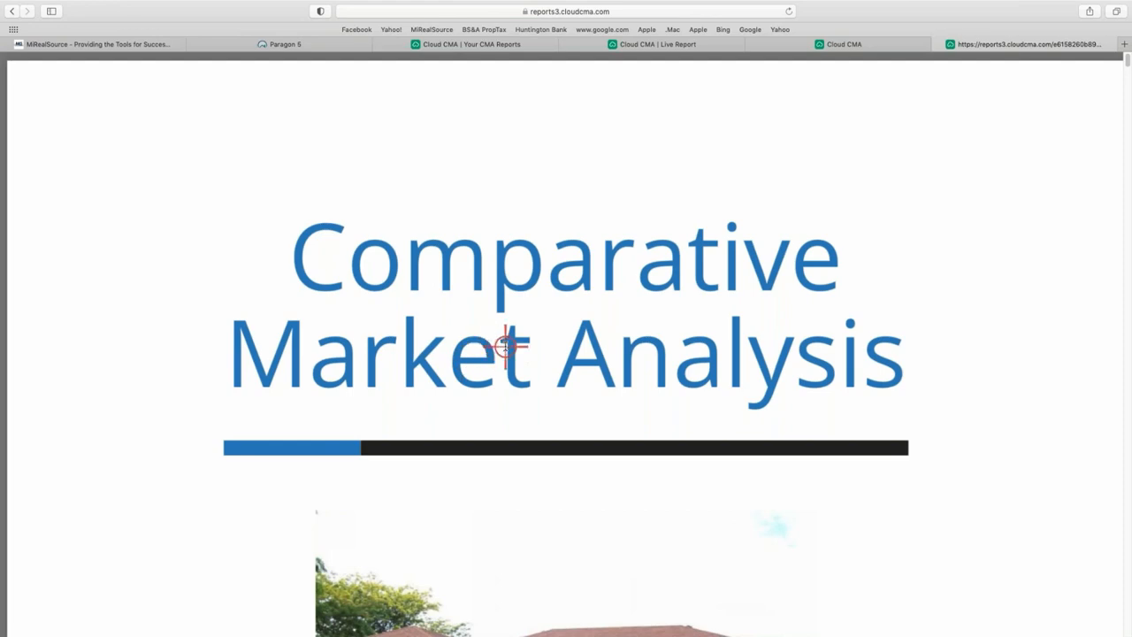
Zoom the CMA PDF out and scroll through its pages.
{"action": "key", "text": "super+minus"}
{"action": "key", "text": "super+minus"}
{"action": "key", "text": "super+minus"}
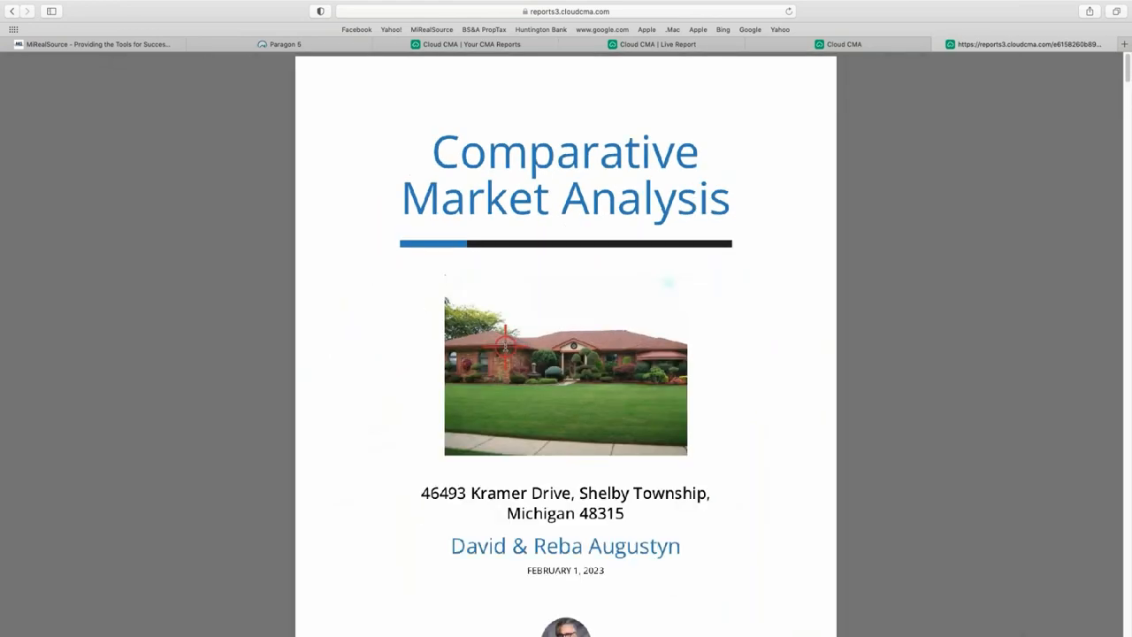
{"action": "scroll", "coordinate": [538, 337], "scroll_direction": "down", "scroll_amount": 20}
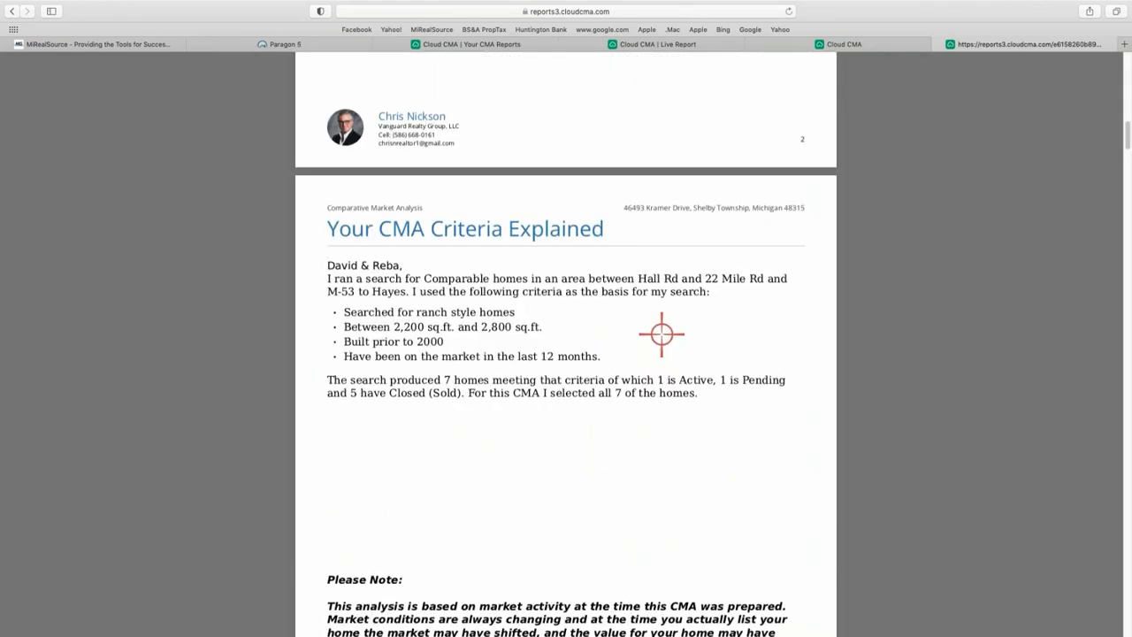
{"action": "scroll", "coordinate": [669, 336], "scroll_direction": "down", "scroll_amount": 15}
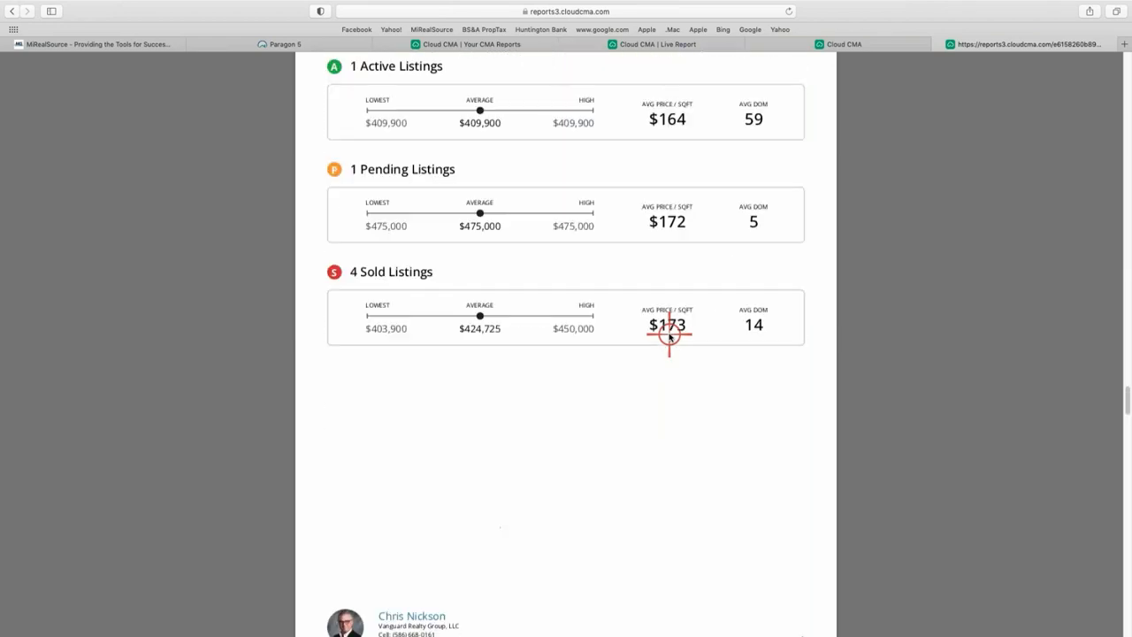
{"action": "scroll", "coordinate": [674, 348], "scroll_direction": "up", "scroll_amount": 5}
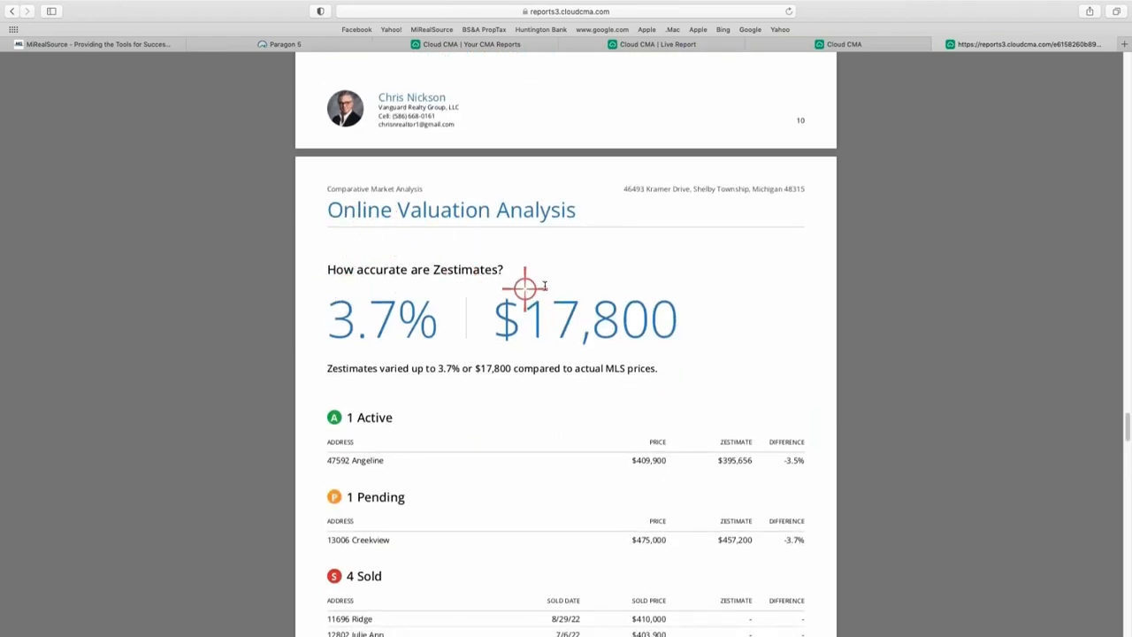
{"action": "scroll", "coordinate": [538, 286], "scroll_direction": "down", "scroll_amount": 3}
{"action": "scroll", "coordinate": [541, 285], "scroll_direction": "up", "scroll_amount": 1}
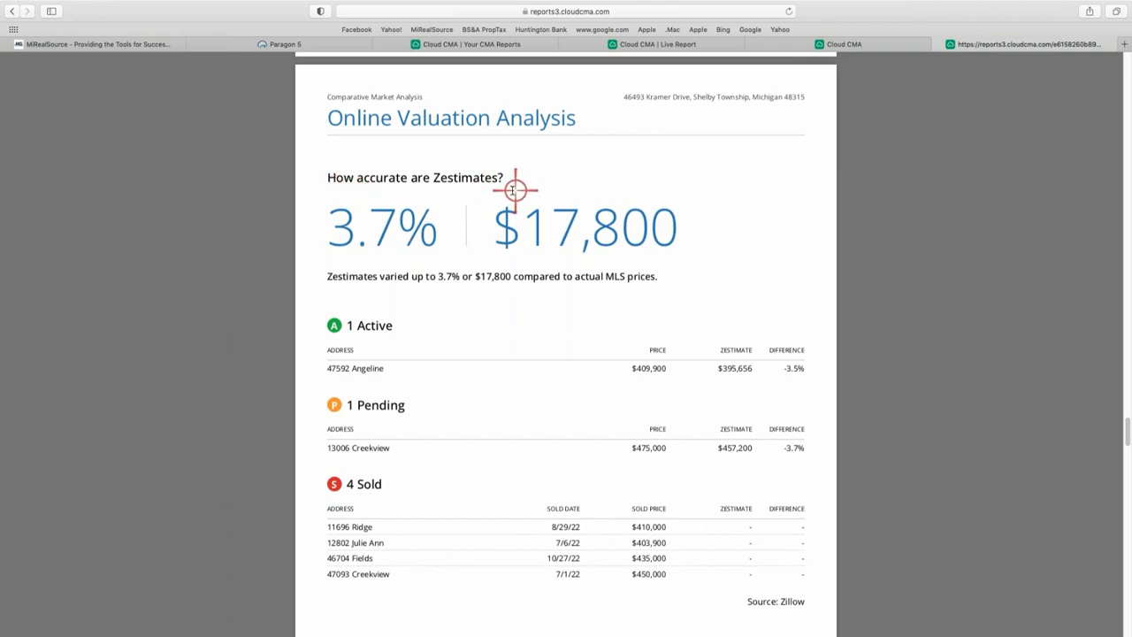
{"action": "scroll", "coordinate": [490, 454], "scroll_direction": "down", "scroll_amount": 1}
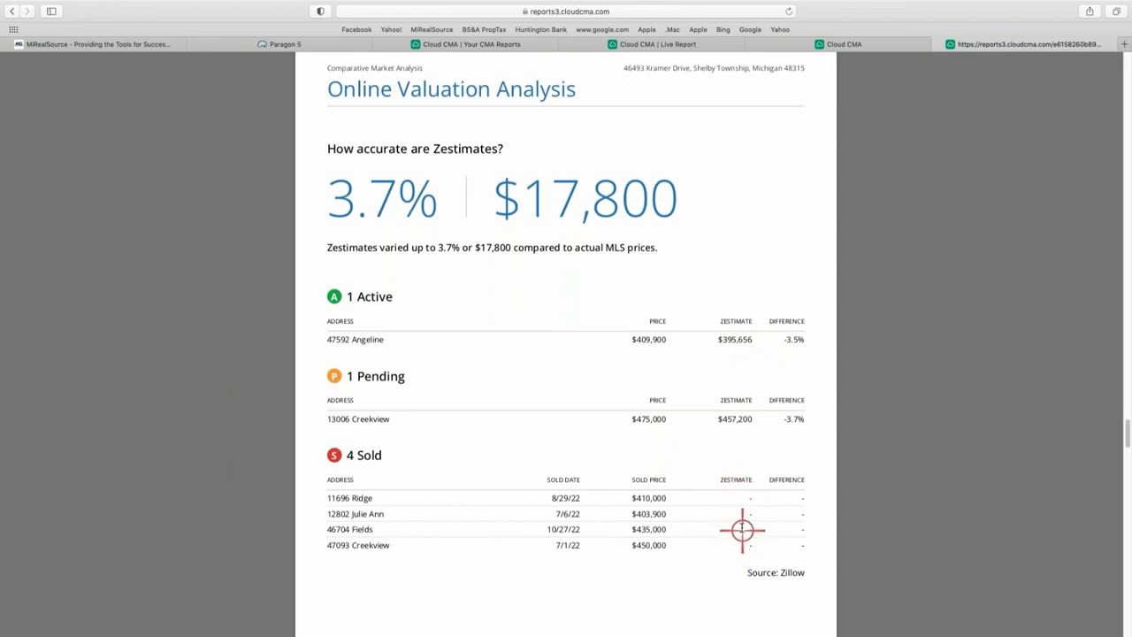
{"action": "scroll", "coordinate": [557, 423], "scroll_direction": "down", "scroll_amount": 1}
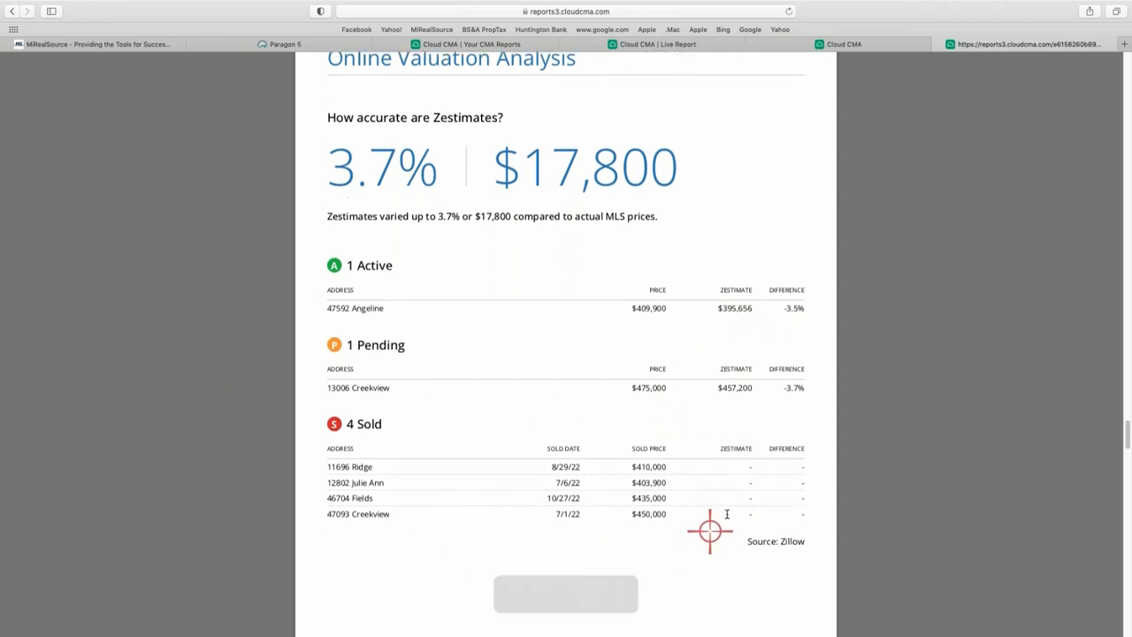
{"action": "scroll", "coordinate": [769, 482], "scroll_direction": "down", "scroll_amount": 1}
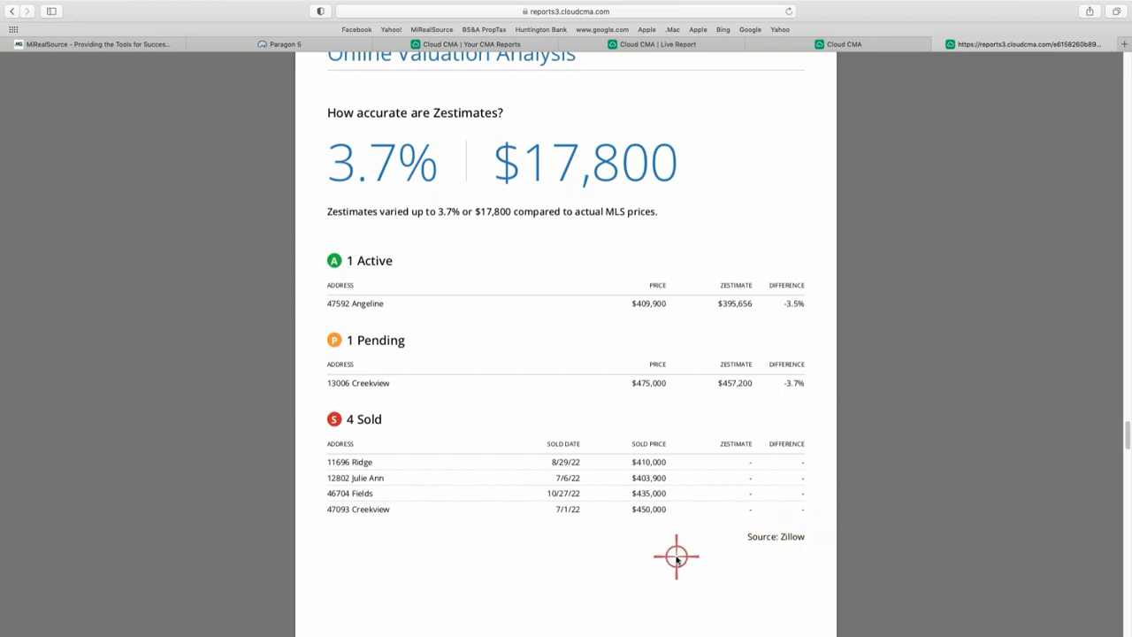
{"action": "scroll", "coordinate": [677, 557], "scroll_direction": "down", "scroll_amount": 3}
{"action": "scroll", "coordinate": [677, 558], "scroll_direction": "up", "scroll_amount": 3}
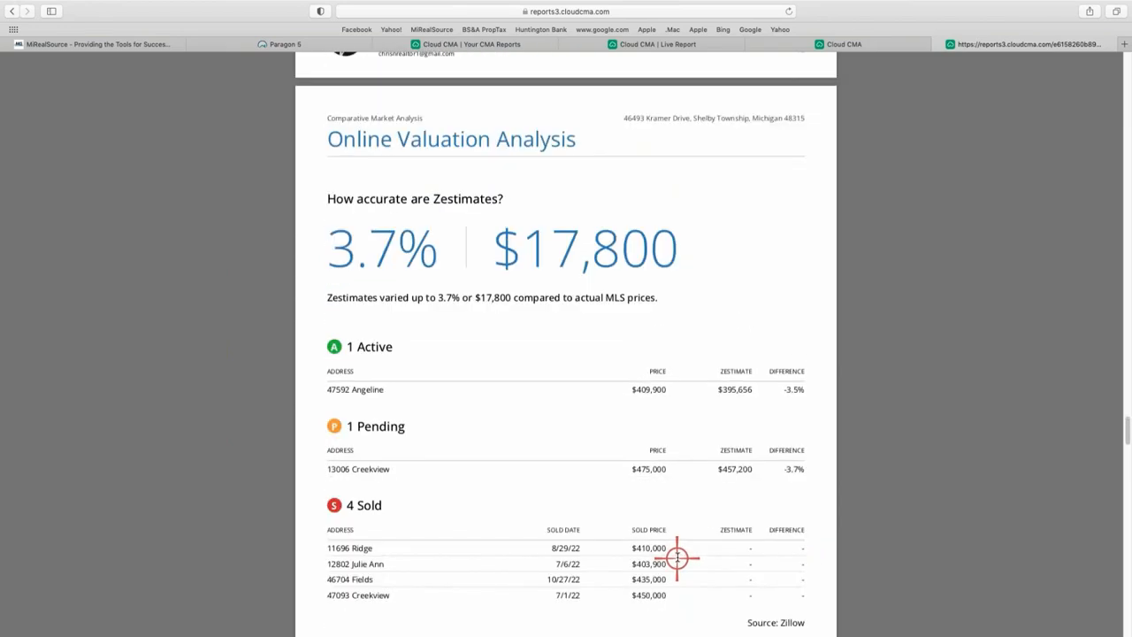
{"action": "scroll", "coordinate": [778, 540], "scroll_direction": "up", "scroll_amount": 1}
{"action": "scroll", "coordinate": [777, 538], "scroll_direction": "down", "scroll_amount": 15}
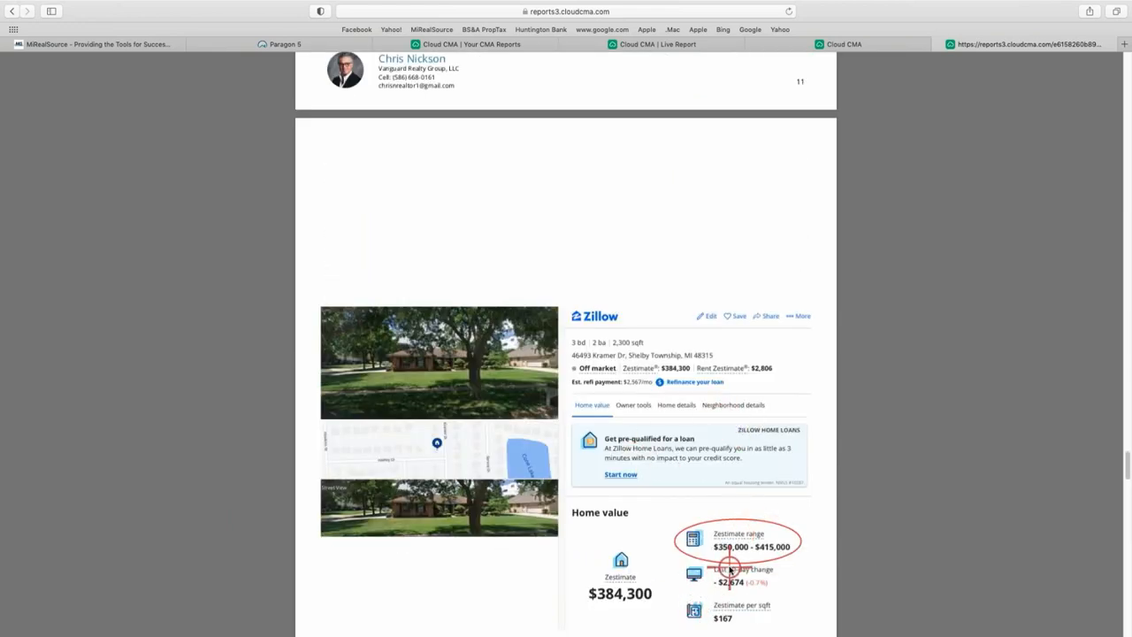
{"action": "scroll", "coordinate": [747, 504], "scroll_direction": "up", "scroll_amount": 1}
{"action": "scroll", "coordinate": [769, 380], "scroll_direction": "up", "scroll_amount": 8}
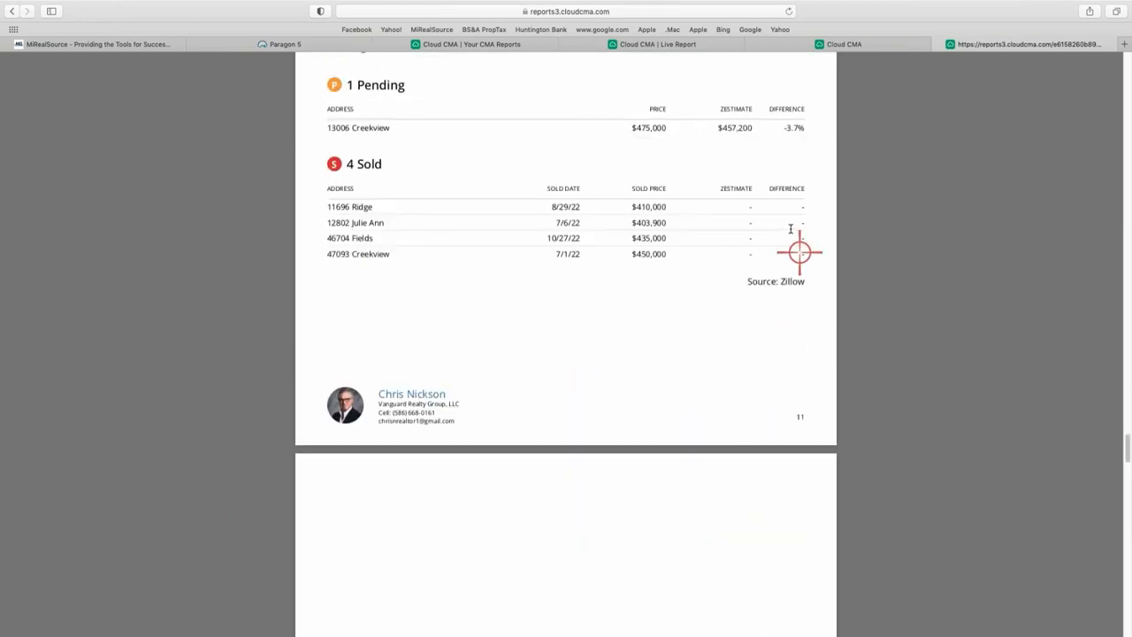
{"action": "scroll", "coordinate": [739, 274], "scroll_direction": "up", "scroll_amount": 4}
{"action": "scroll", "coordinate": [672, 270], "scroll_direction": "up", "scroll_amount": 5}
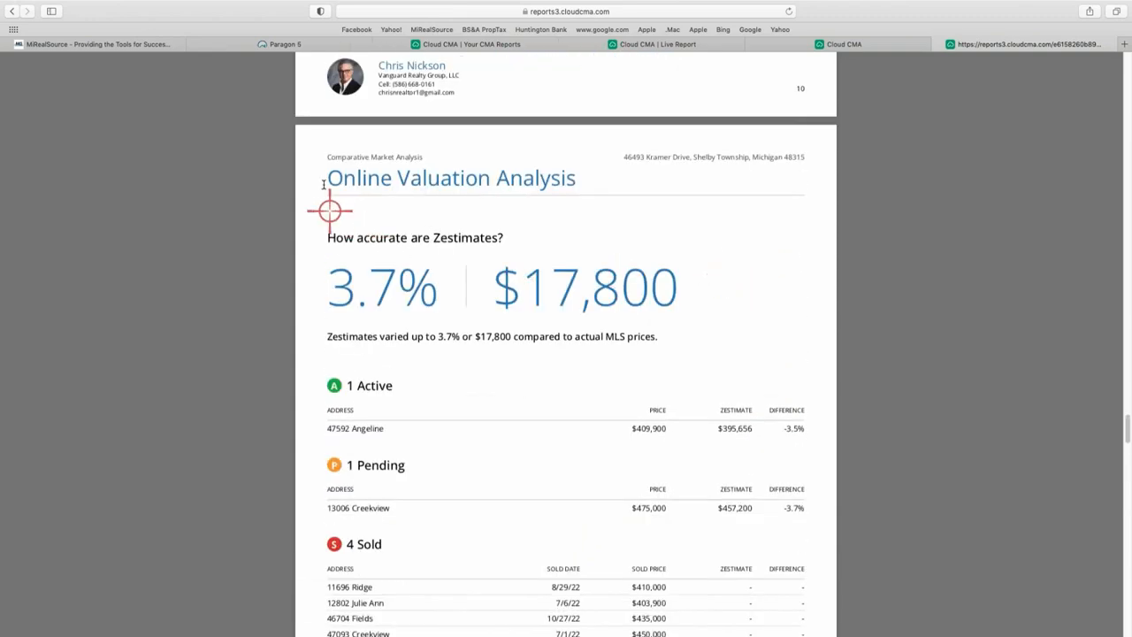
{"action": "scroll", "coordinate": [600, 254], "scroll_direction": "up", "scroll_amount": 6}
{"action": "scroll", "coordinate": [600, 254], "scroll_direction": "up", "scroll_amount": 9}
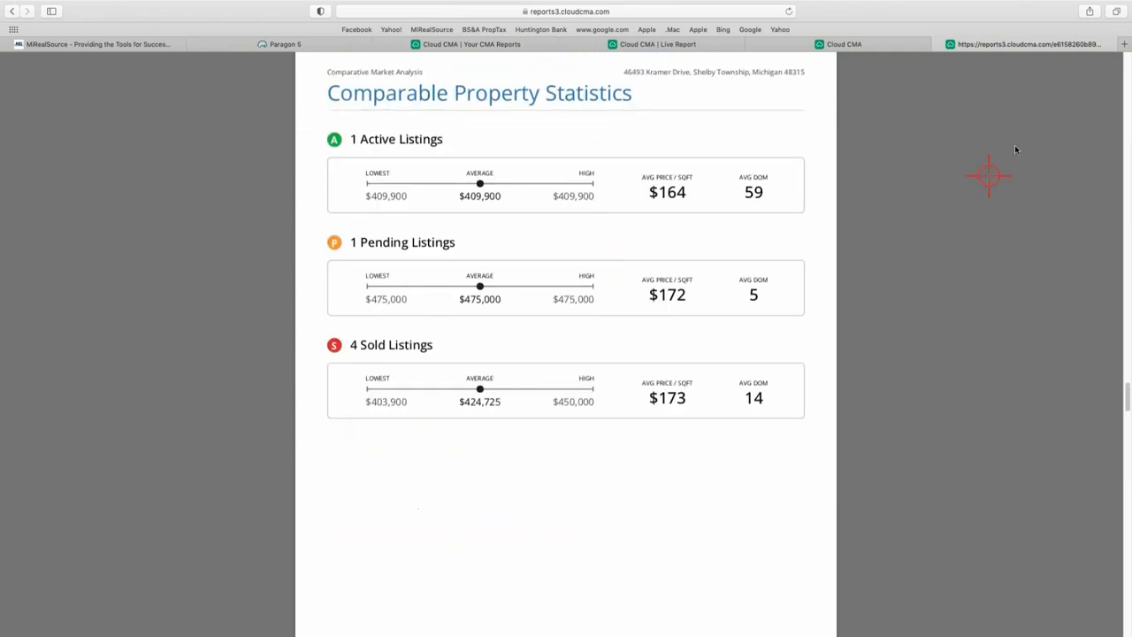
Close the Live Report, Cloud CMA and reports3 tabs, returning to Paragon 5.
{"action": "left_click", "coordinate": [533, 46]}
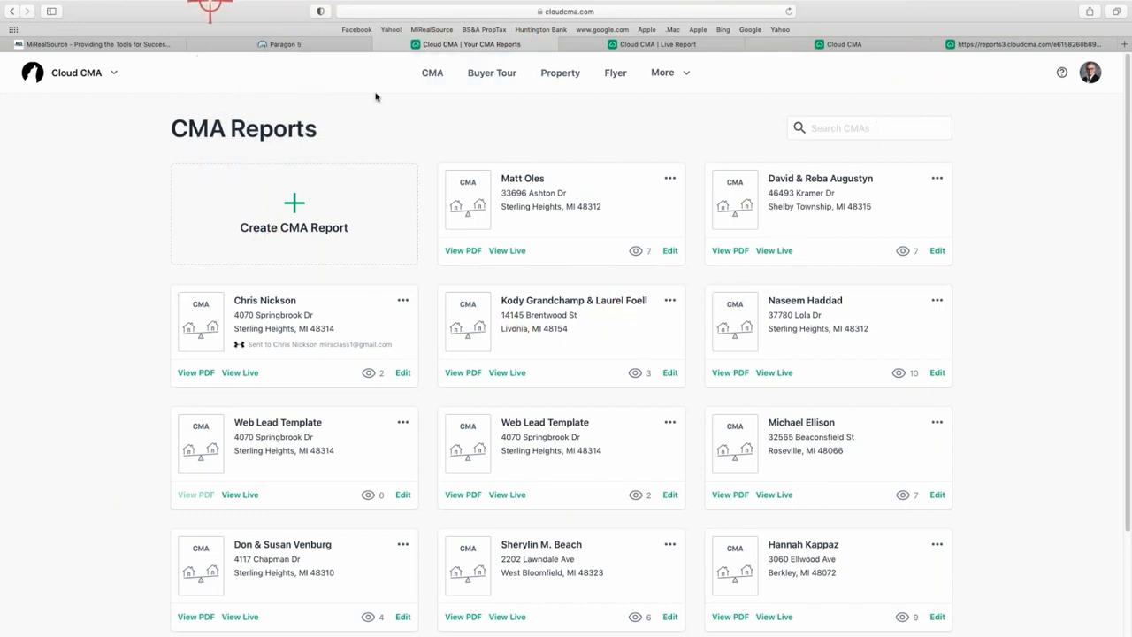
{"action": "left_click", "coordinate": [566, 44]}
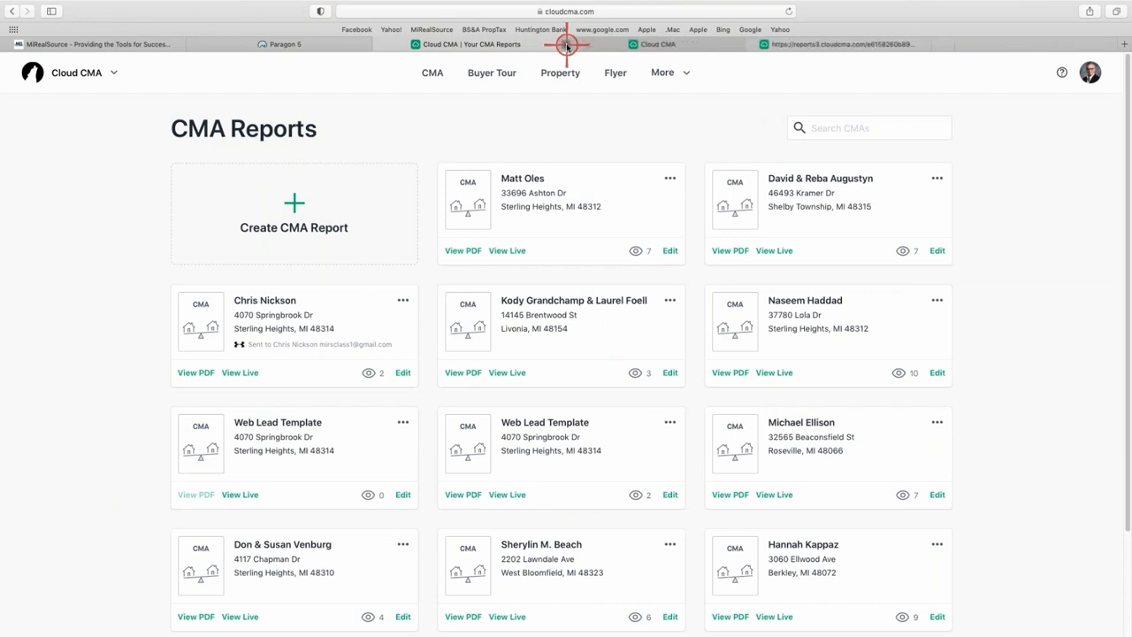
{"action": "left_click", "coordinate": [566, 44]}
{"action": "left_click", "coordinate": [566, 44]}
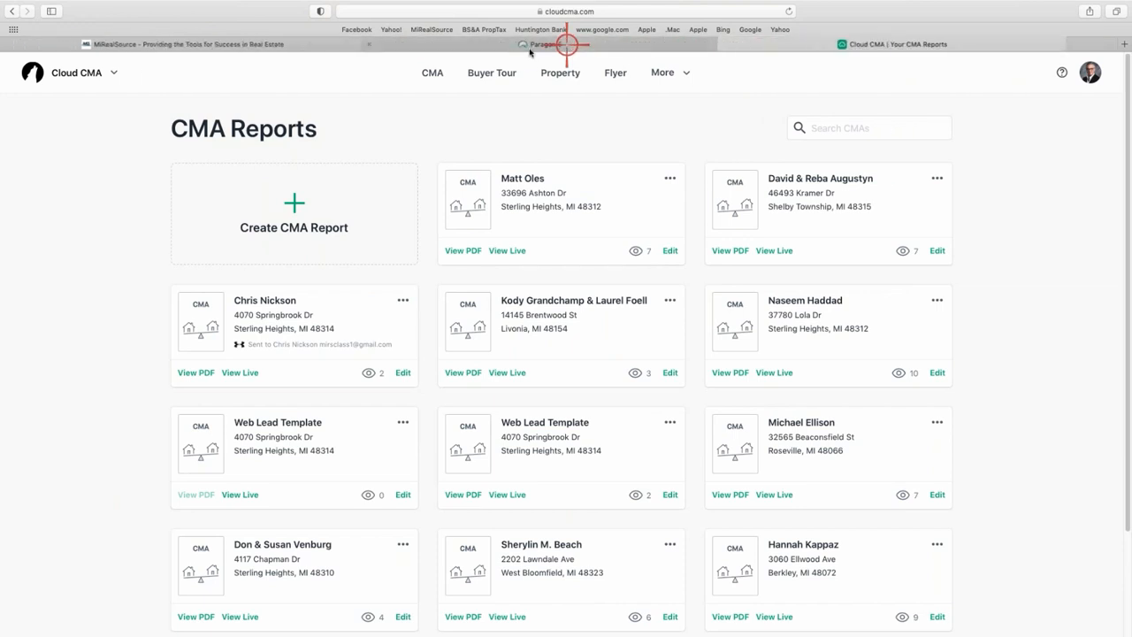
{"action": "left_click", "coordinate": [460, 46]}
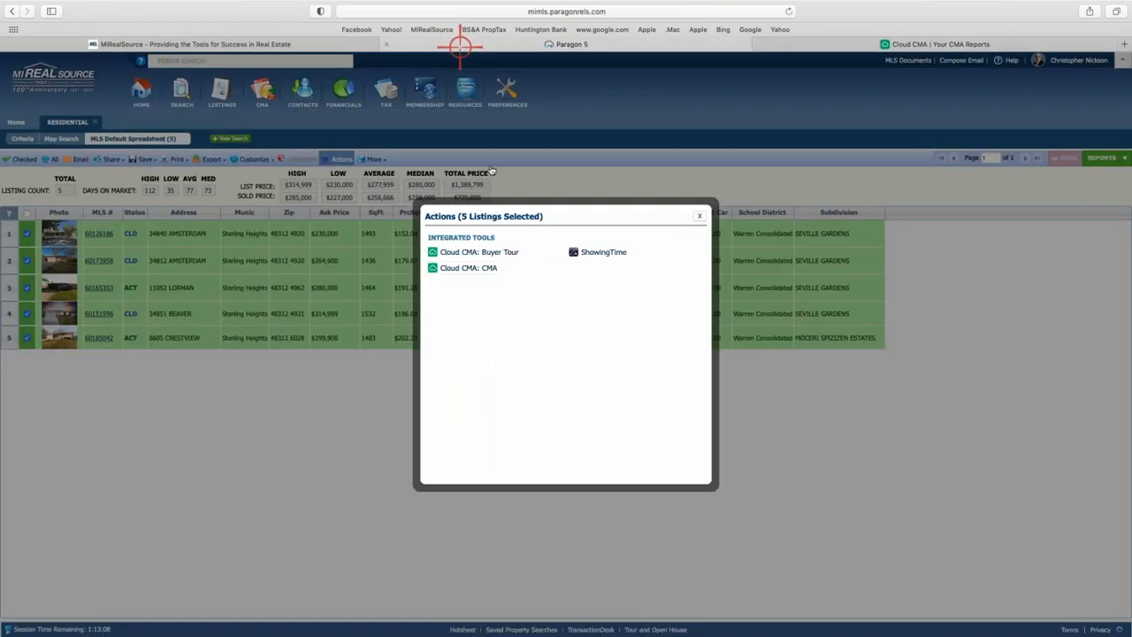
Close the Actions dialog and highlight the second listing in the spreadsheet.
{"action": "left_click", "coordinate": [698, 214]}
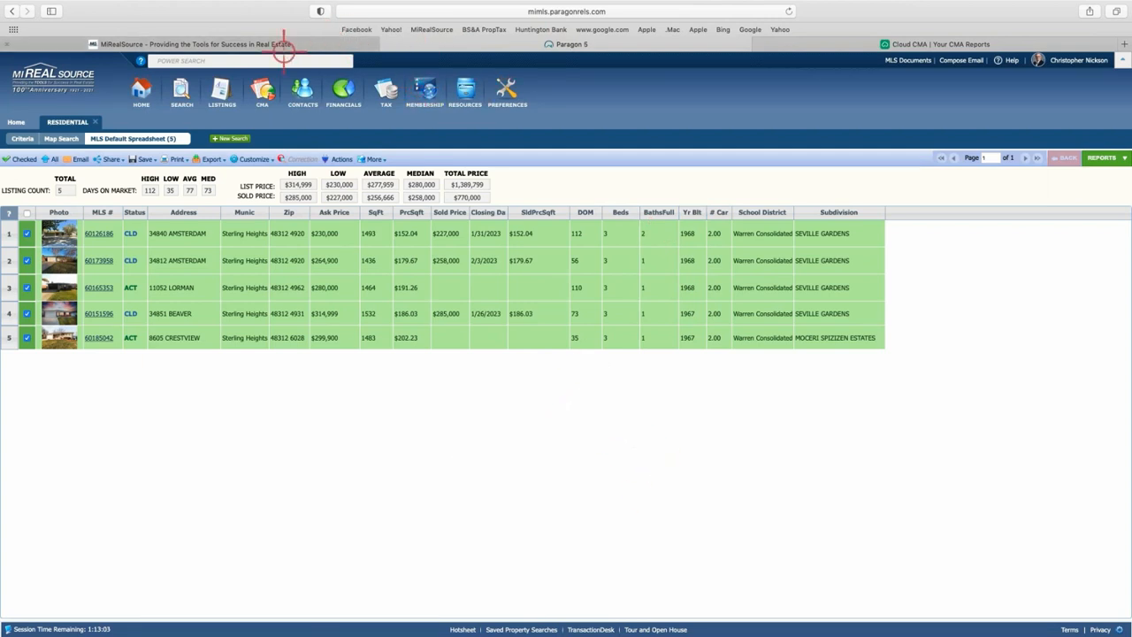
{"action": "left_click", "coordinate": [135, 260]}
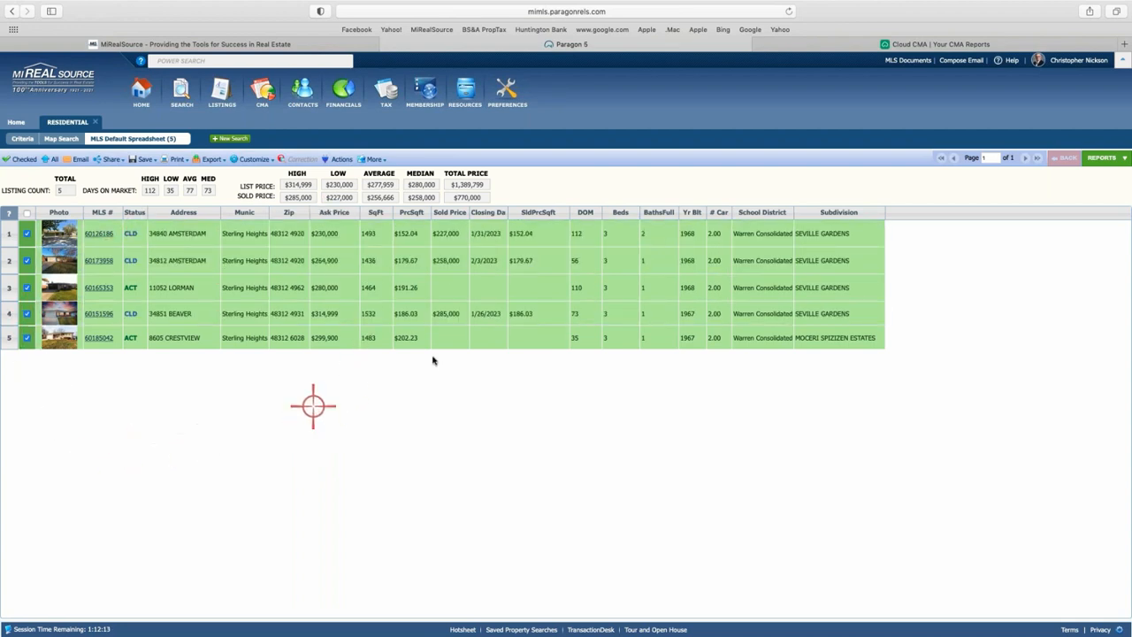
{"action": "left_click", "coordinate": [1105, 160]}
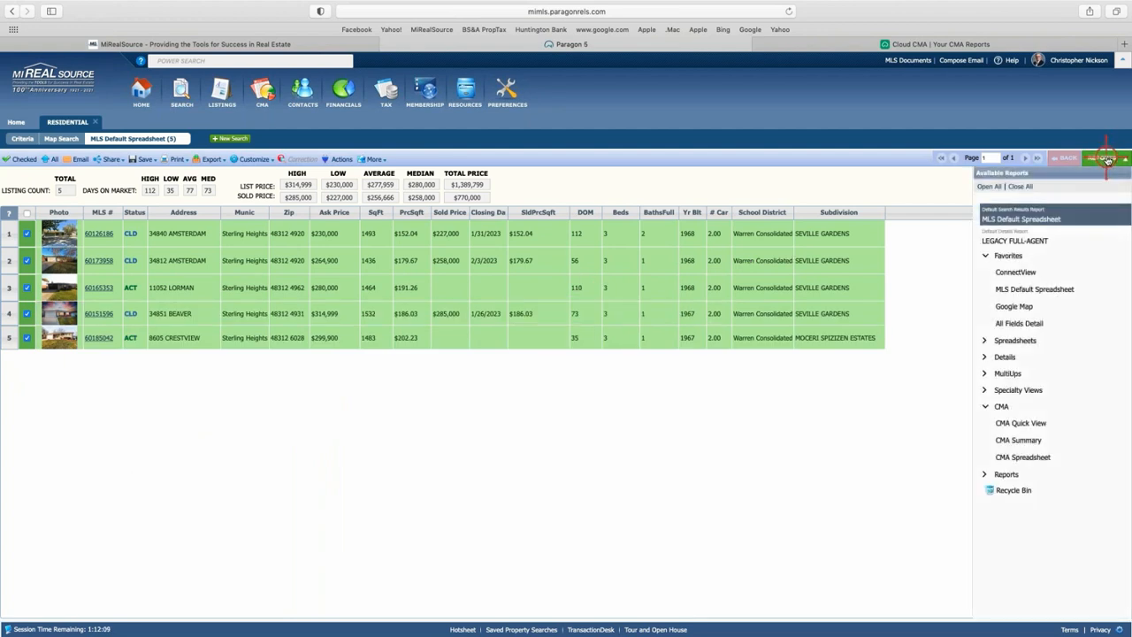
{"action": "left_click", "coordinate": [984, 407]}
{"action": "left_click", "coordinate": [984, 407]}
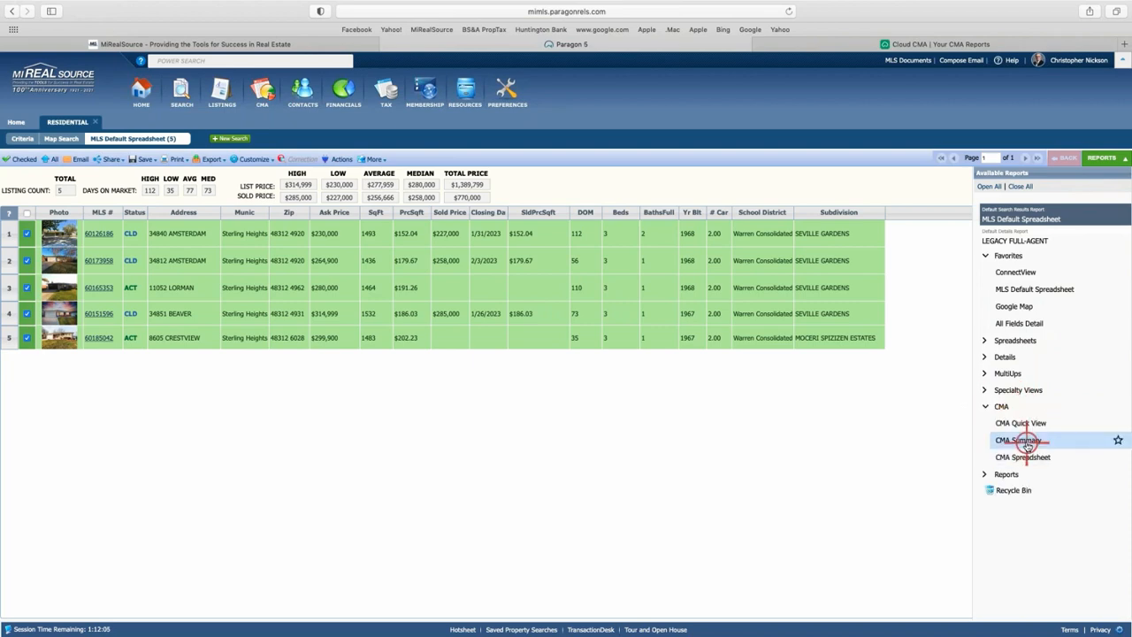
{"action": "left_click", "coordinate": [1024, 437]}
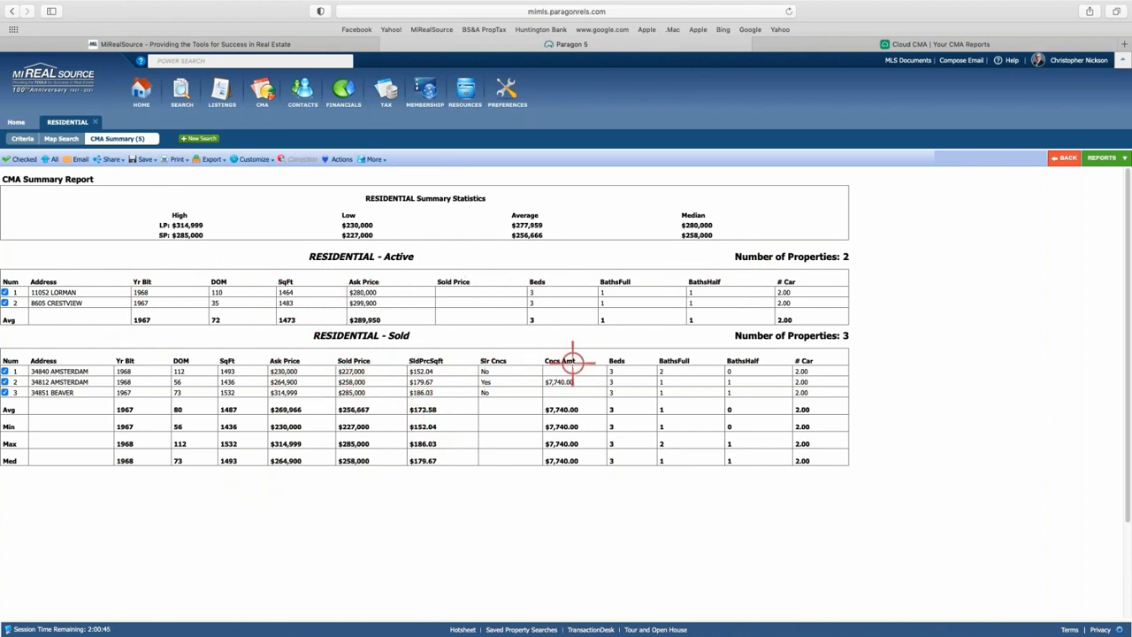
{"action": "left_click", "coordinate": [250, 159]}
{"action": "left_click", "coordinate": [1111, 158]}
{"action": "left_click", "coordinate": [1061, 219]}
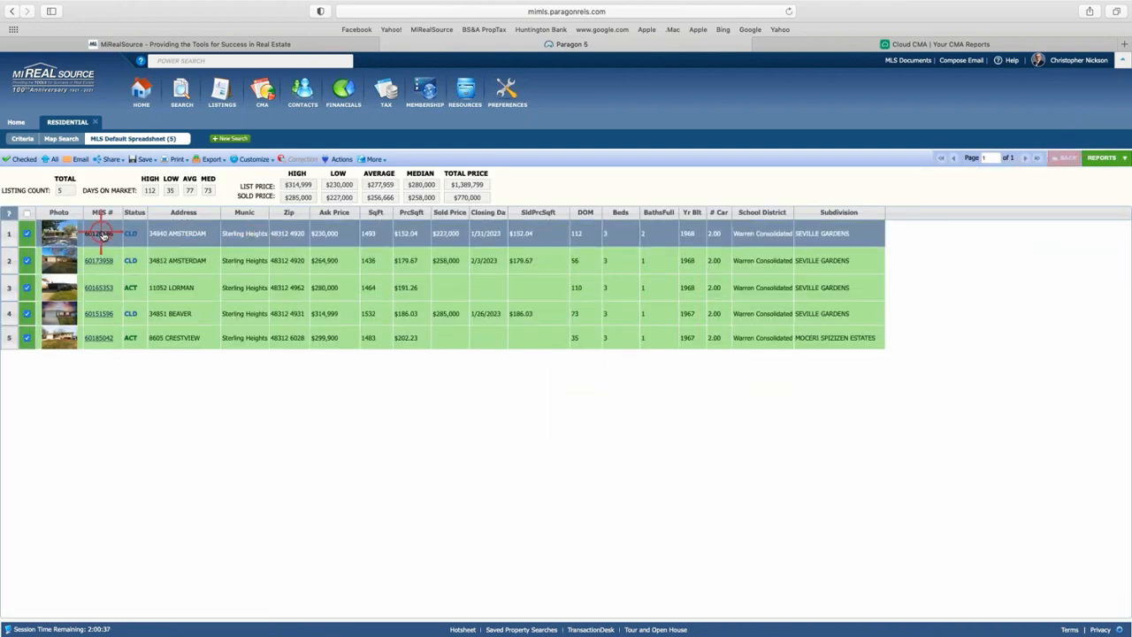
Start a Cloud CMA report from the five checked listings via Actions.
{"action": "left_click", "coordinate": [124, 338]}
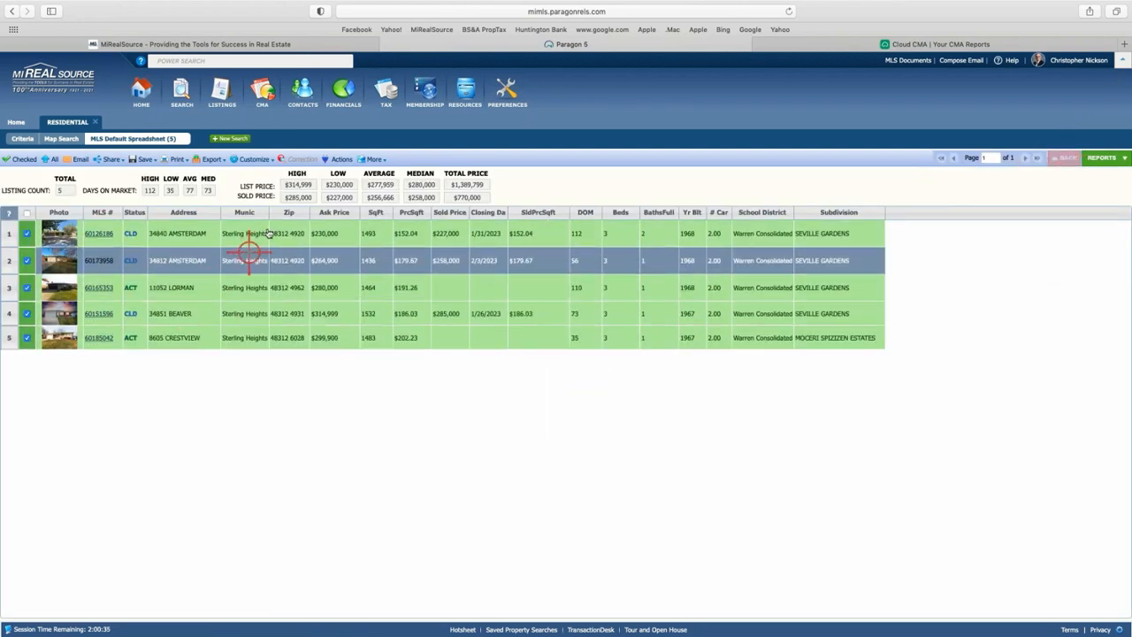
{"action": "left_click", "coordinate": [338, 159]}
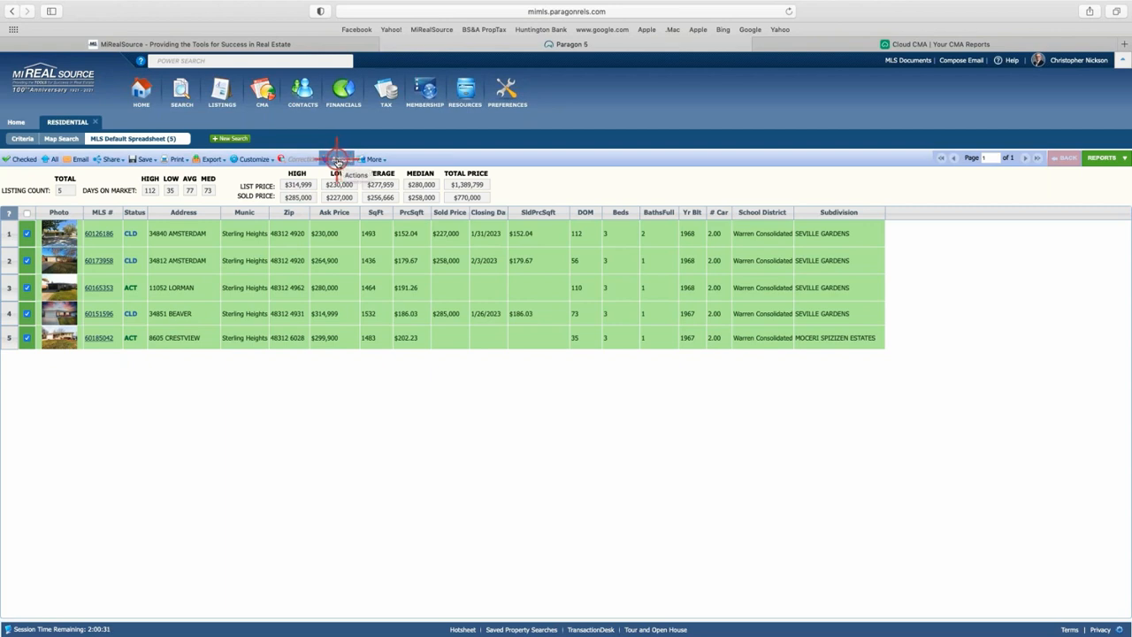
{"action": "left_click", "coordinate": [338, 160]}
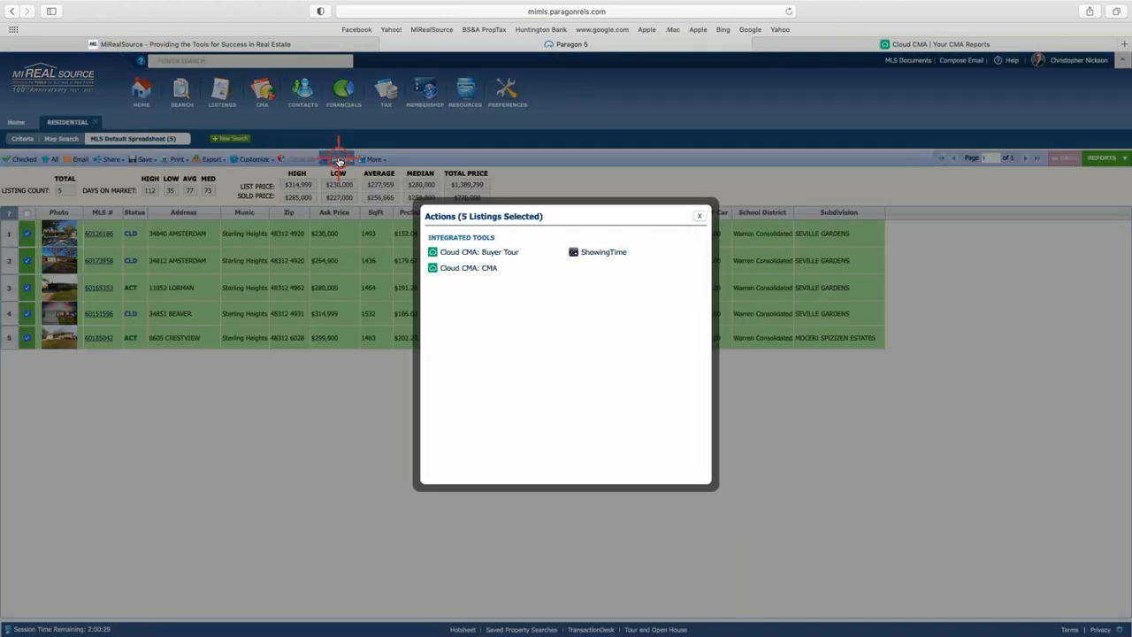
{"action": "left_click", "coordinate": [480, 268]}
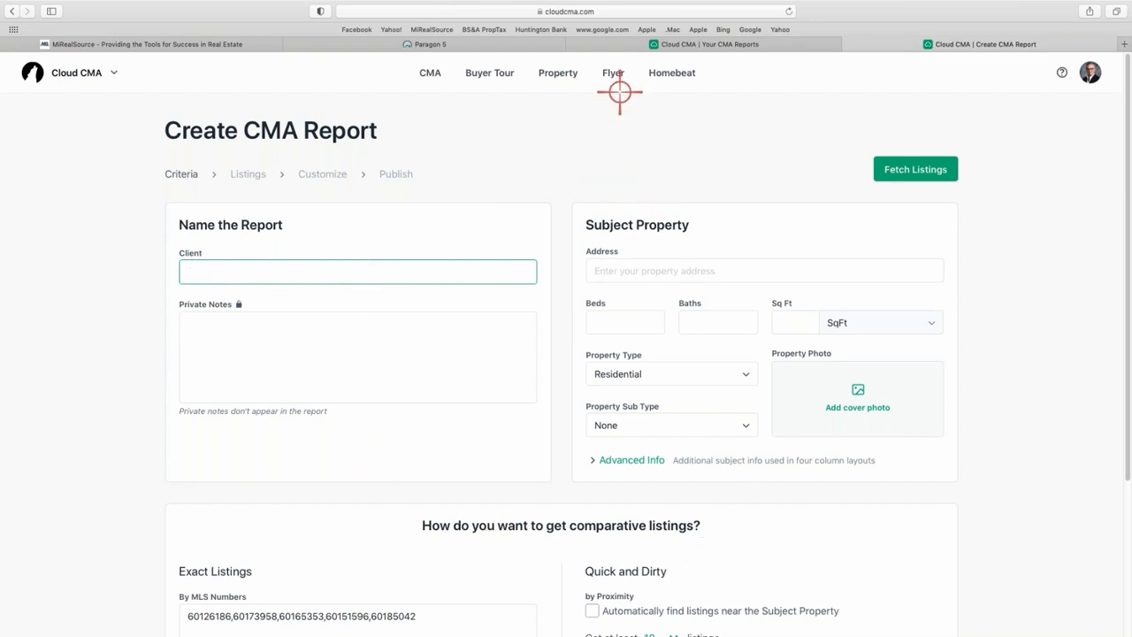
Close the Your CMA Reports and Create CMA Report tabs and the Actions dialog.
{"action": "left_click", "coordinate": [573, 47]}
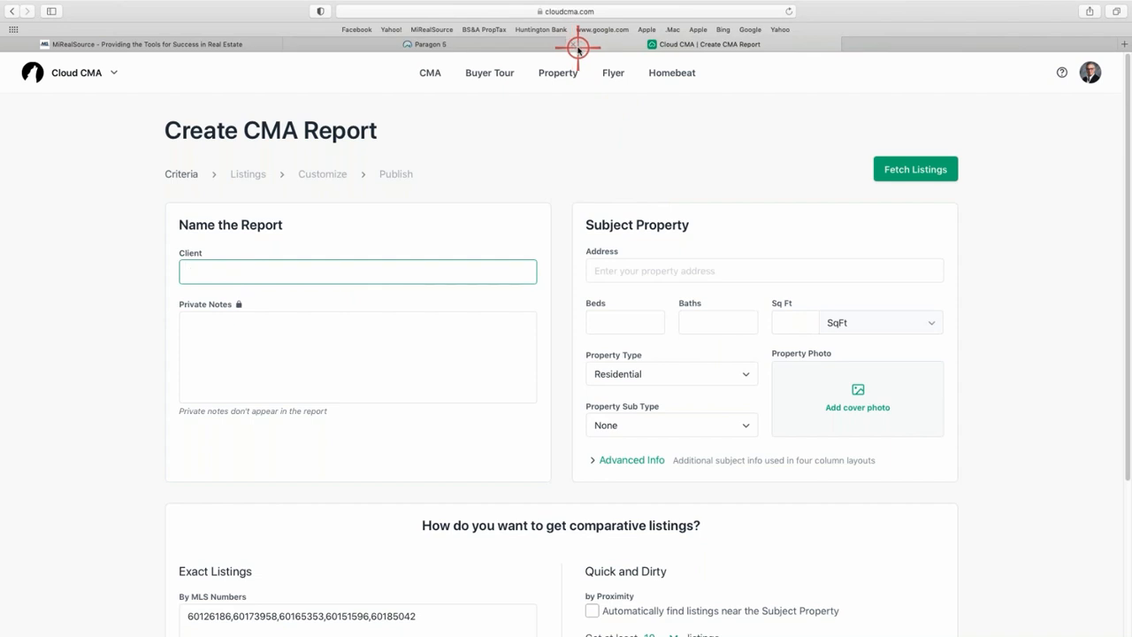
{"action": "left_click", "coordinate": [574, 45]}
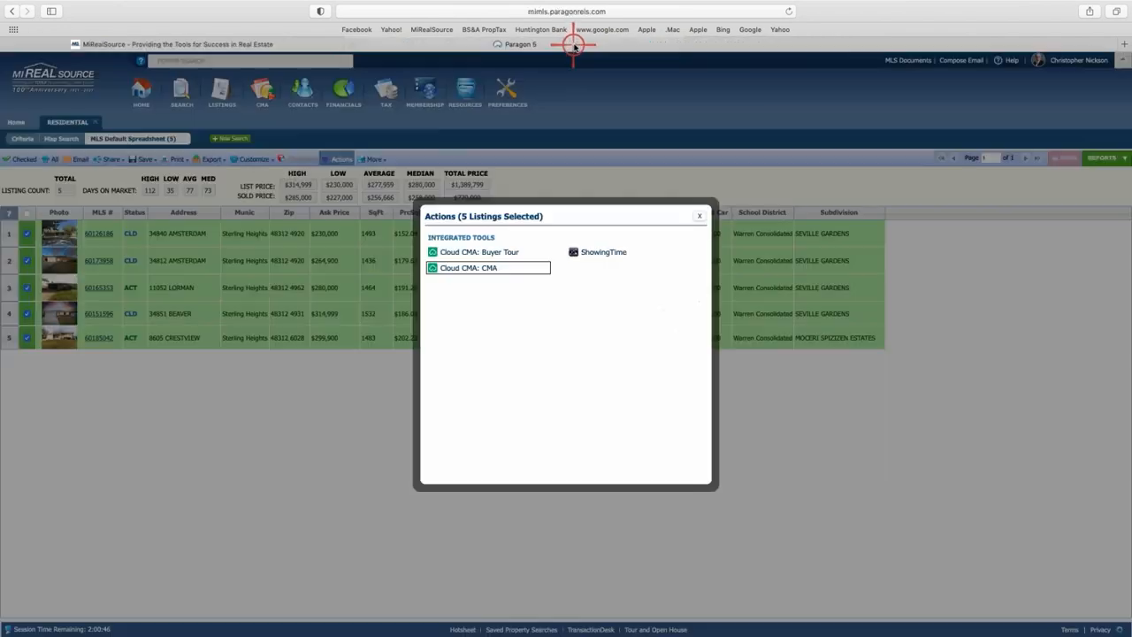
{"action": "left_click", "coordinate": [699, 215]}
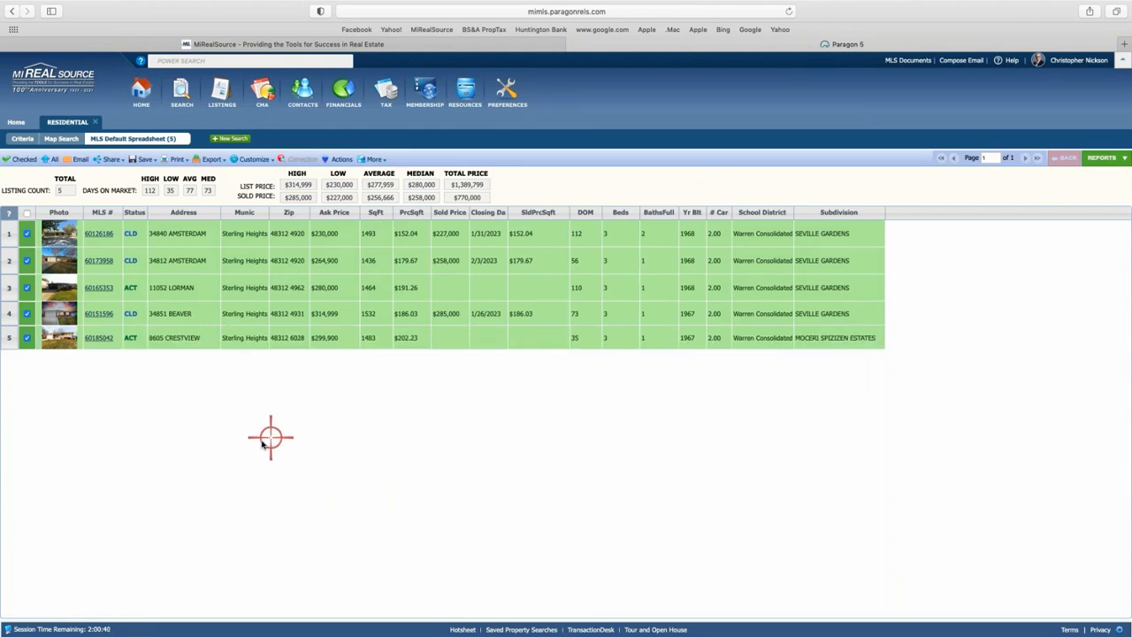
Launch CloudCMA from the toolbar's CMA dropdown to reach Recent Reports.
{"action": "left_click", "coordinate": [263, 92]}
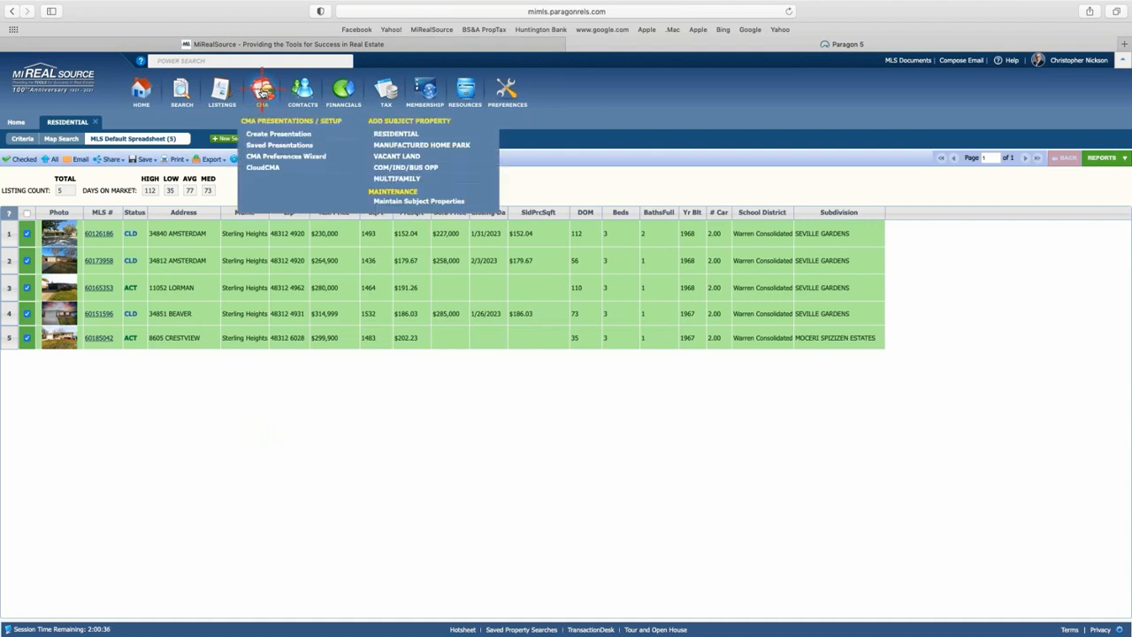
{"action": "left_click", "coordinate": [263, 168]}
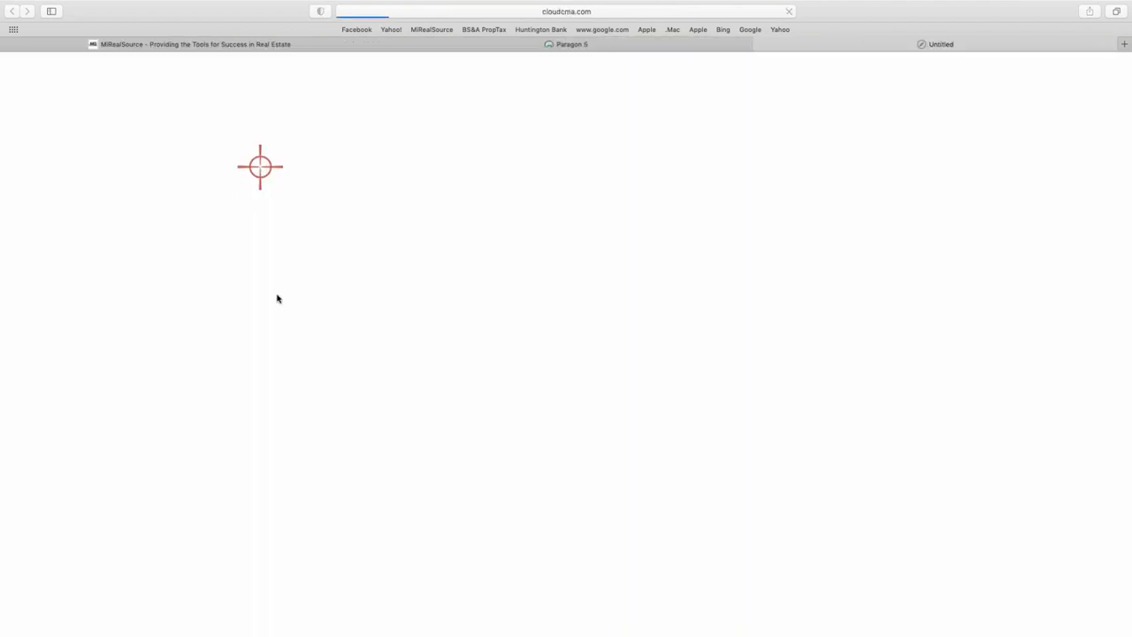
{"action": "left_click", "coordinate": [524, 356]}
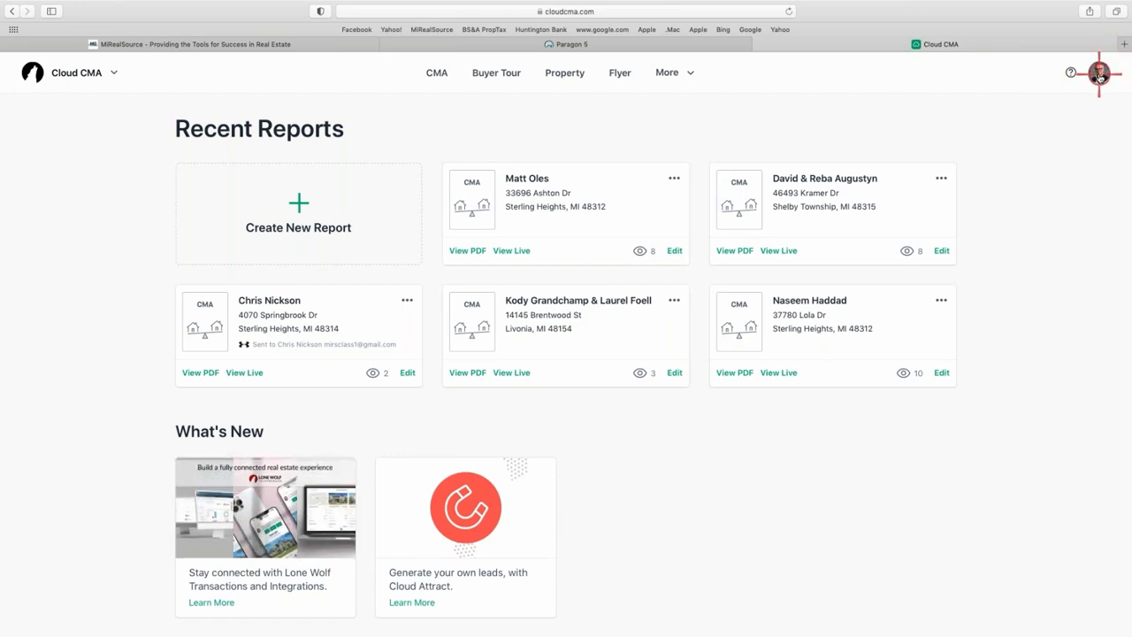
Go to Lead Generation from the profile menu and scroll its landing page settings.
{"action": "left_click", "coordinate": [1099, 74]}
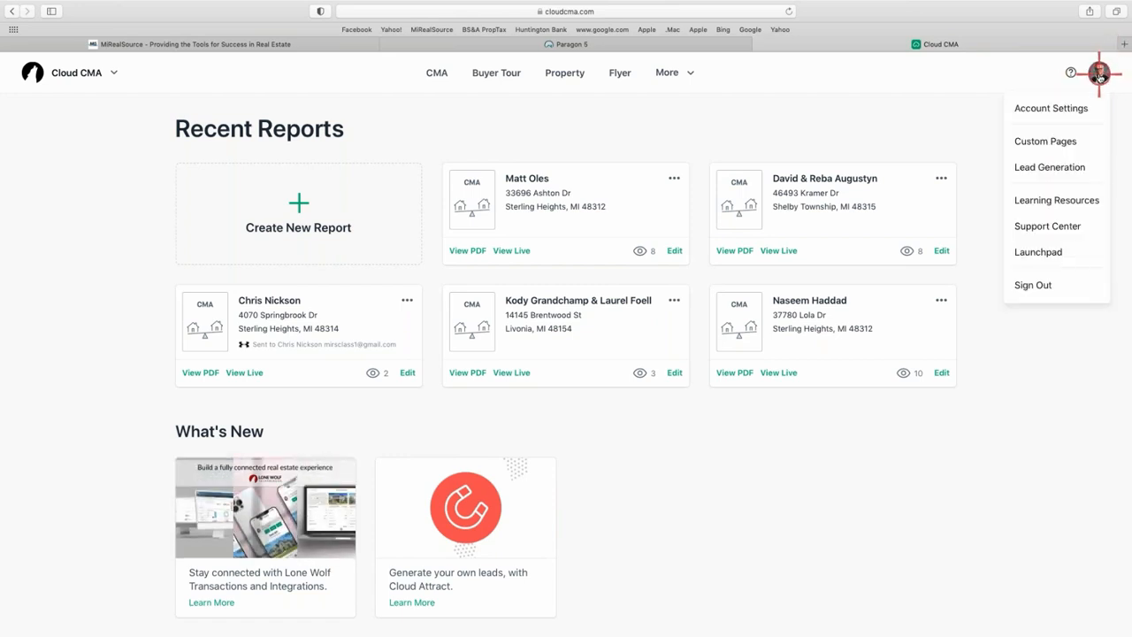
{"action": "left_click", "coordinate": [1069, 166]}
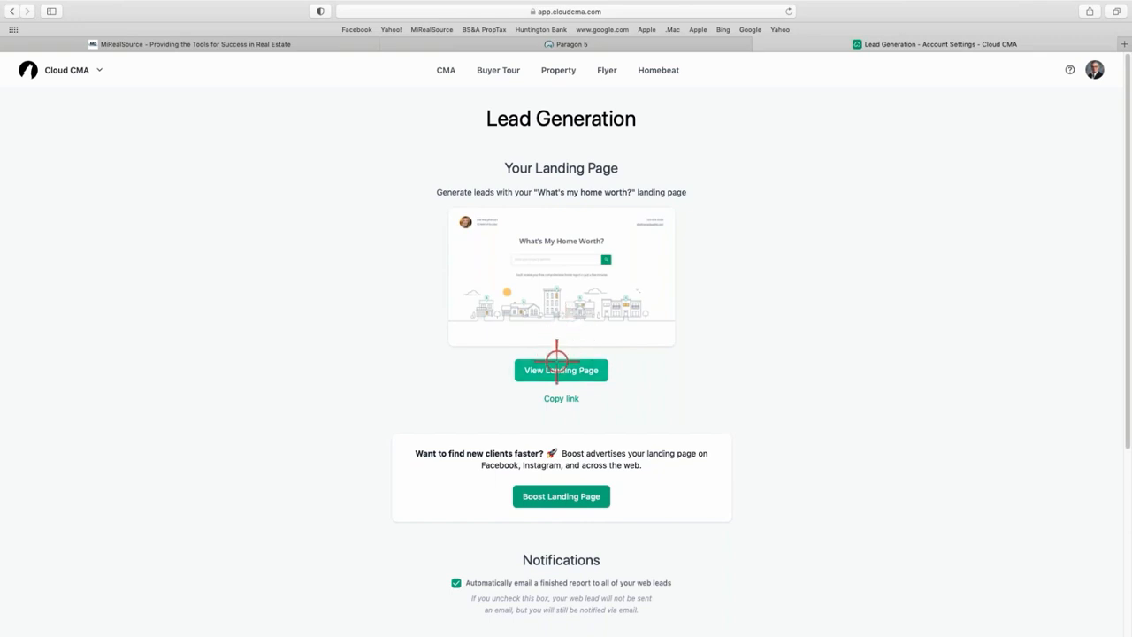
{"action": "scroll", "coordinate": [648, 344], "scroll_direction": "down", "scroll_amount": 1}
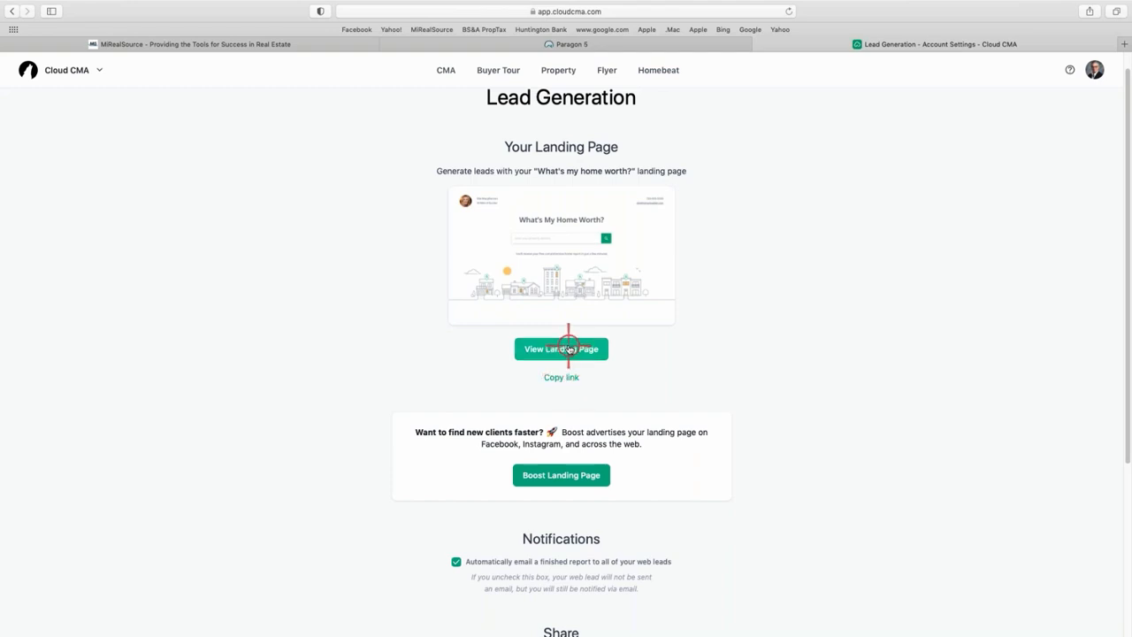
Open the View Landing Page preview of the lead-generation page.
{"action": "left_click", "coordinate": [567, 349]}
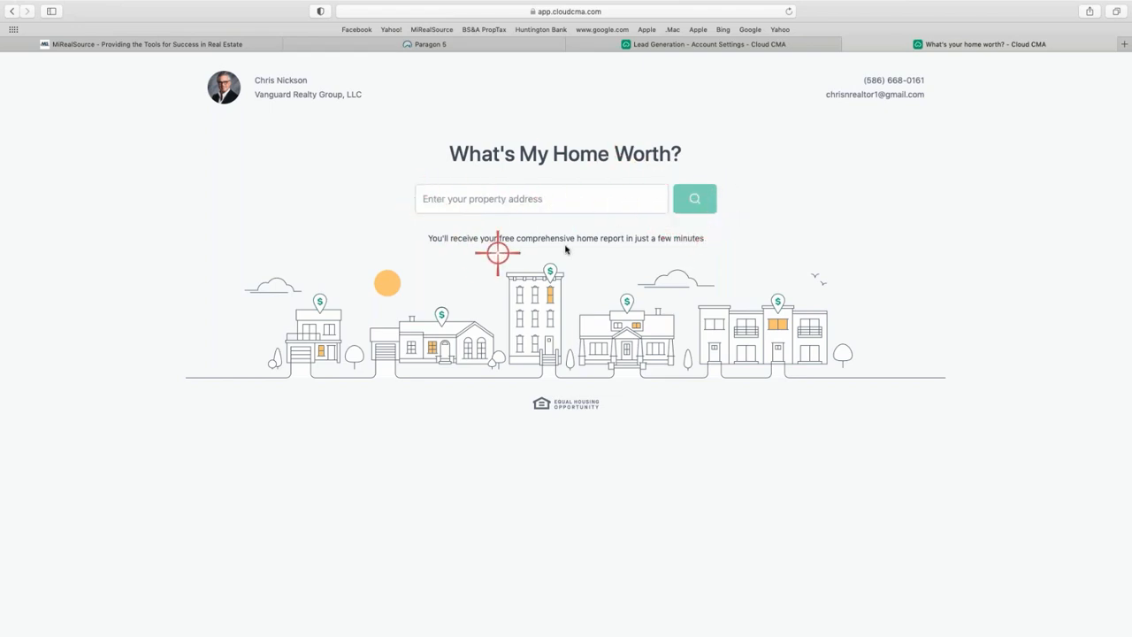
Close the Lead Generation and home-worth landing page tabs, back on Paragon 5.
{"action": "left_click", "coordinate": [735, 44]}
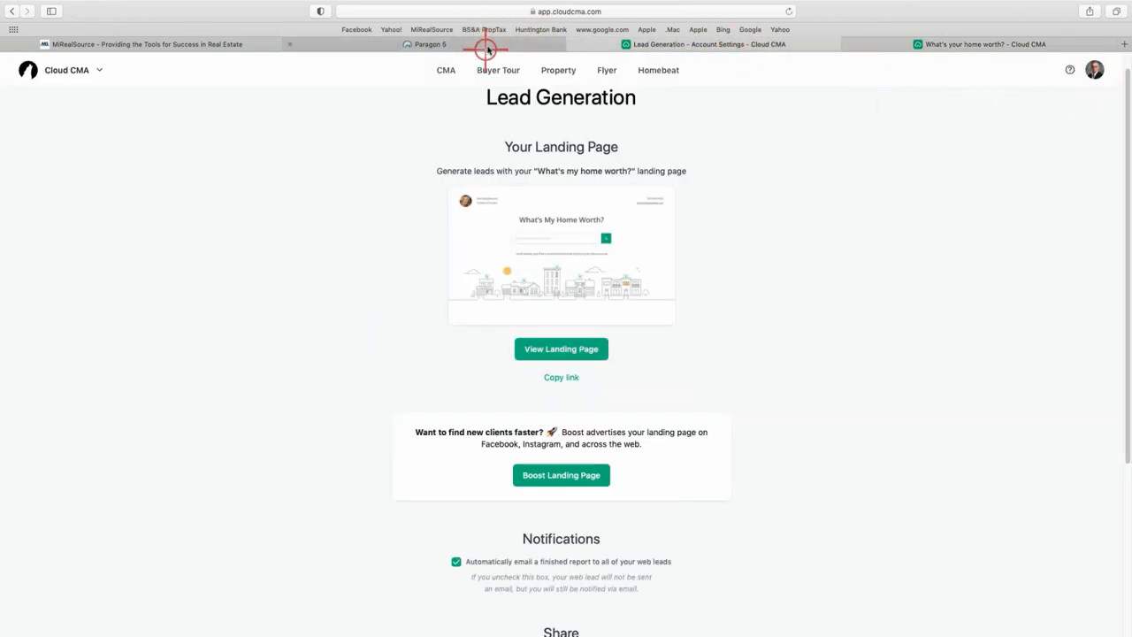
{"action": "left_click", "coordinate": [1094, 70]}
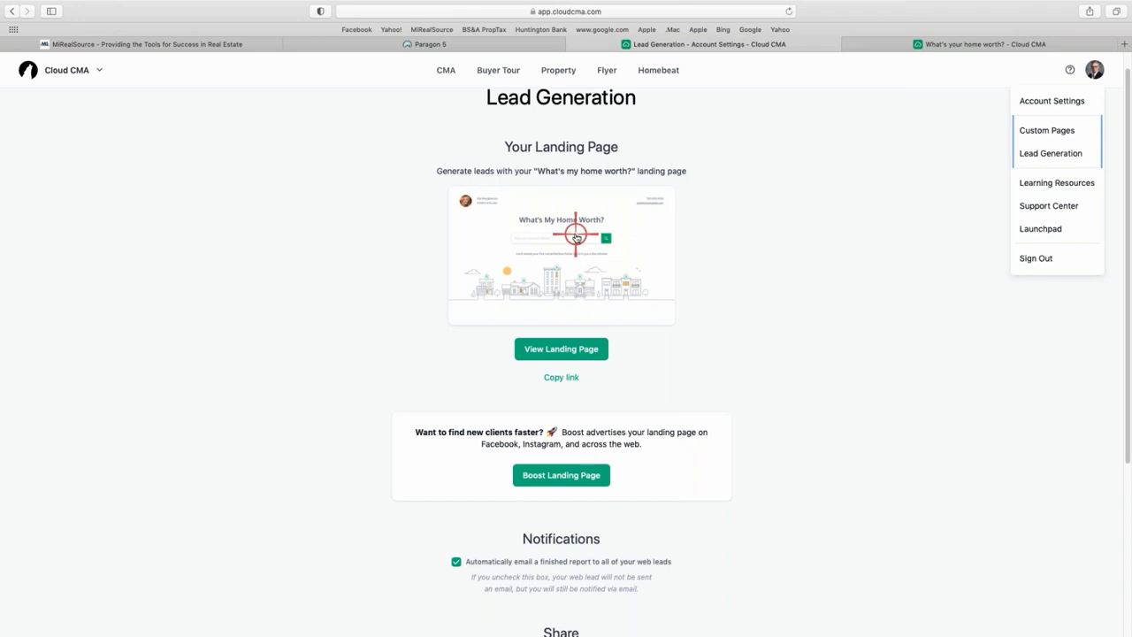
{"action": "left_click", "coordinate": [521, 46]}
{"action": "left_click", "coordinate": [579, 44]}
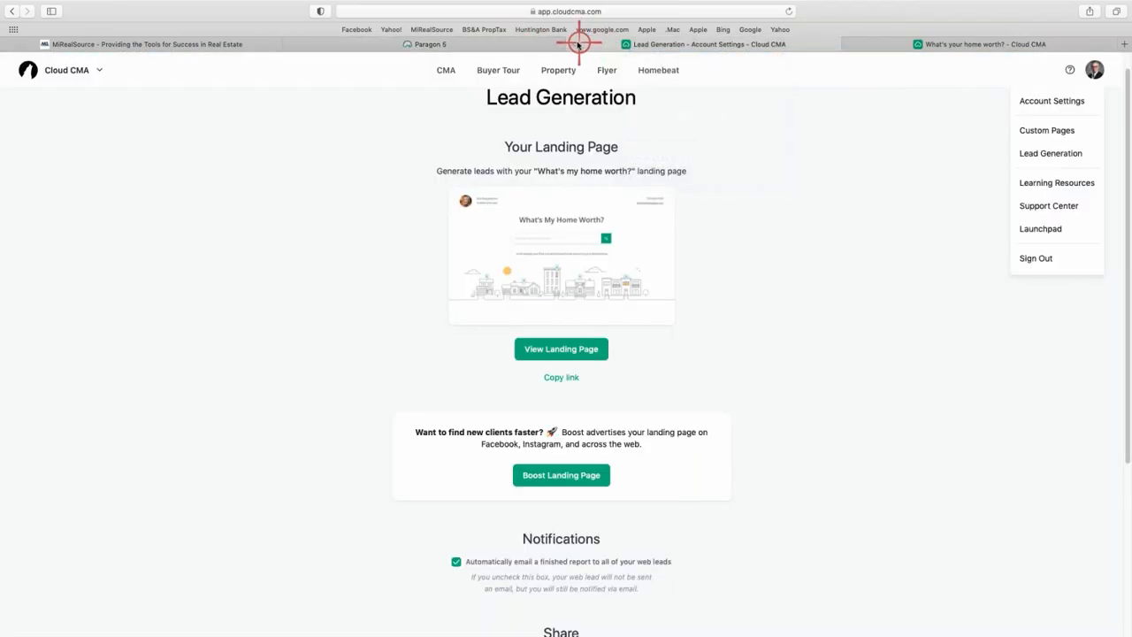
{"action": "left_click", "coordinate": [579, 45]}
{"action": "left_click", "coordinate": [579, 44]}
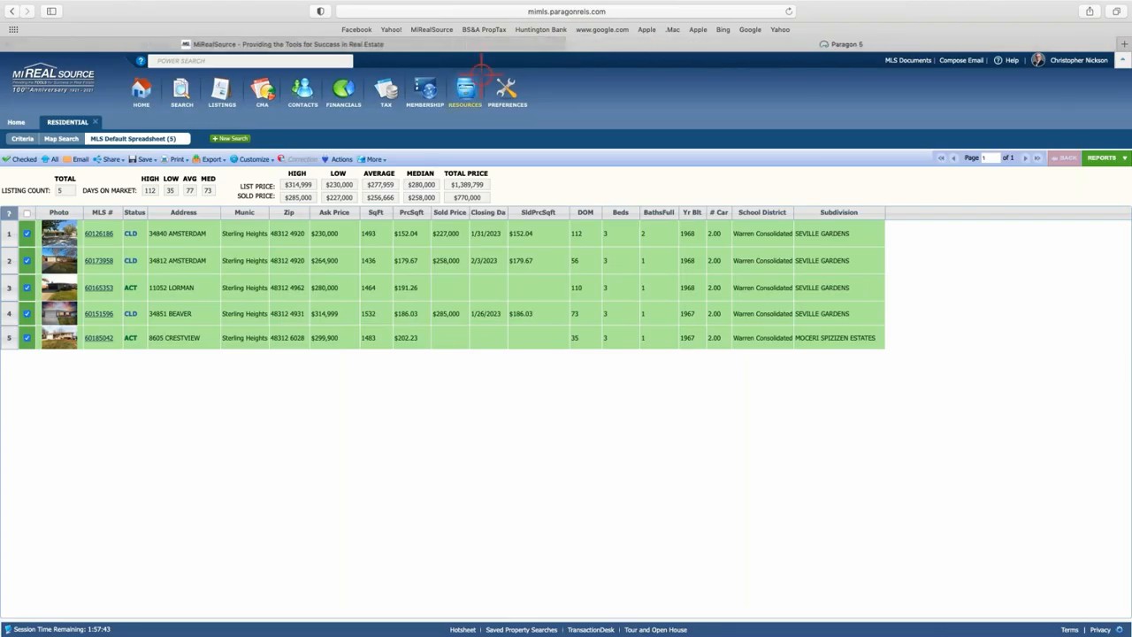
Open the MiRealSourceMedia YouTube channel from the Home page's Trending @ MIRS Newsletter bar.
{"action": "left_click", "coordinate": [15, 123]}
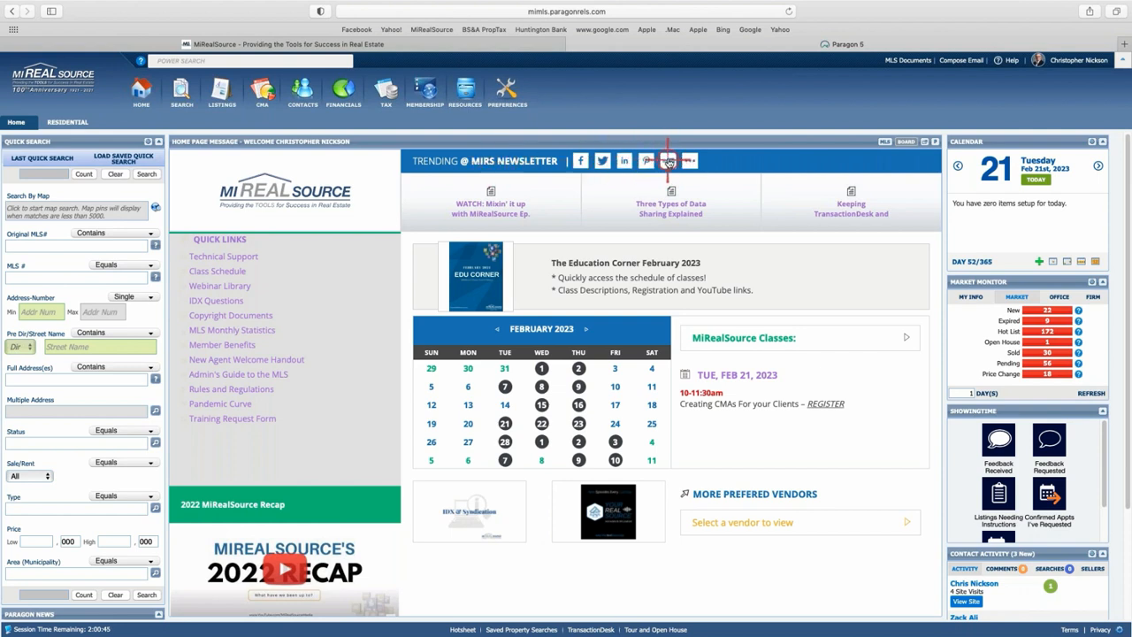
{"action": "left_click", "coordinate": [668, 160]}
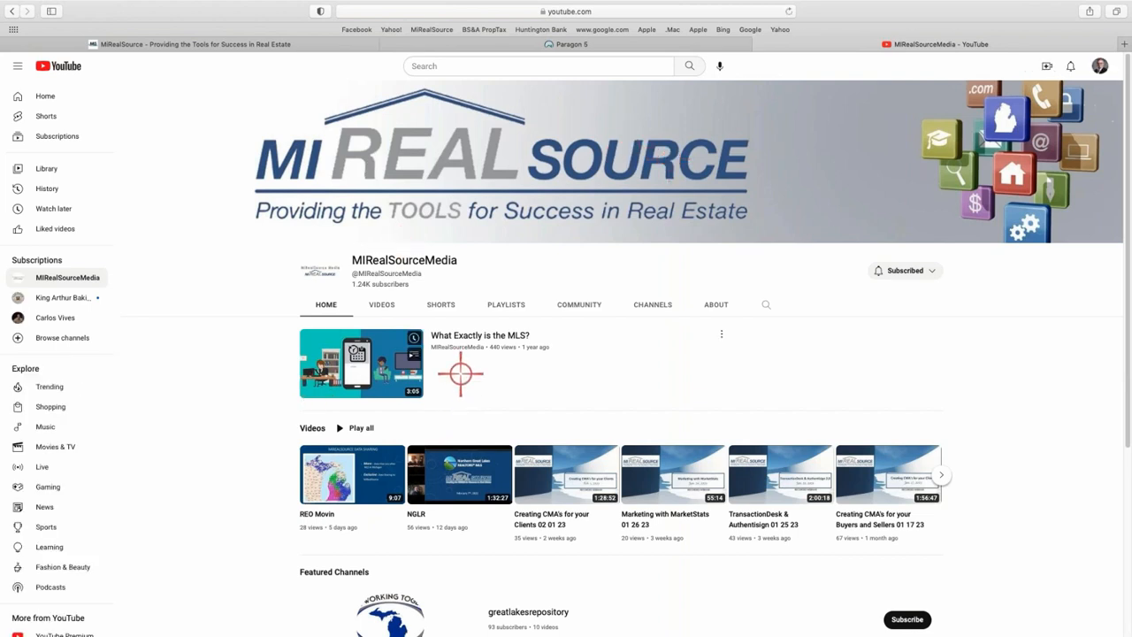
{"action": "scroll", "coordinate": [520, 399], "scroll_direction": "down", "scroll_amount": 1}
{"action": "scroll", "coordinate": [520, 399], "scroll_direction": "down", "scroll_amount": 1}
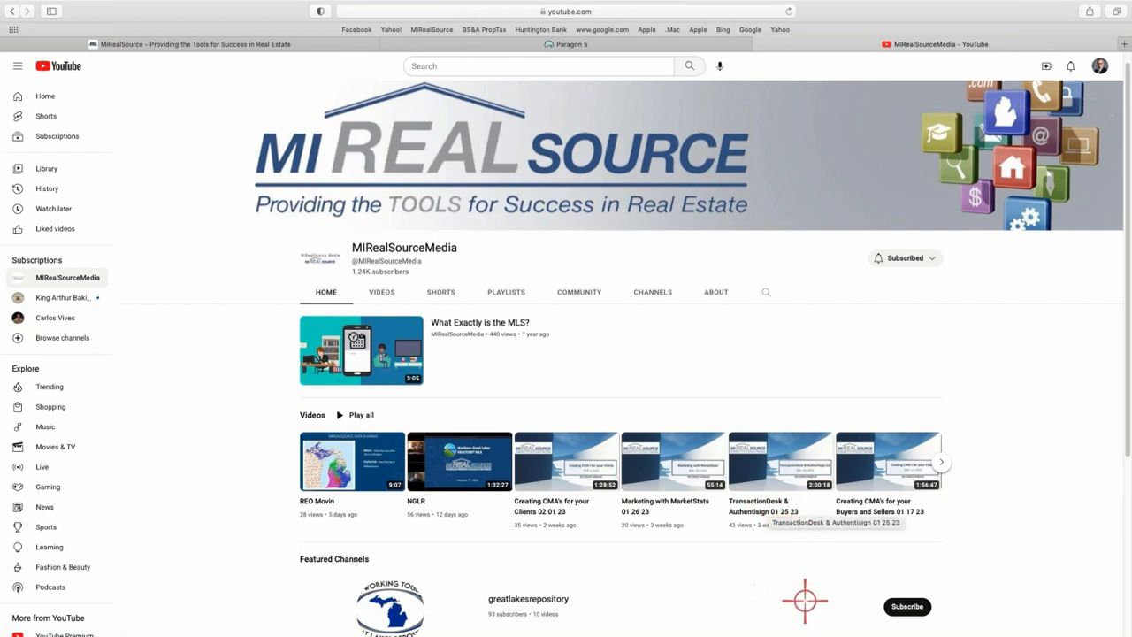
{"action": "scroll", "coordinate": [799, 540], "scroll_direction": "down", "scroll_amount": 2}
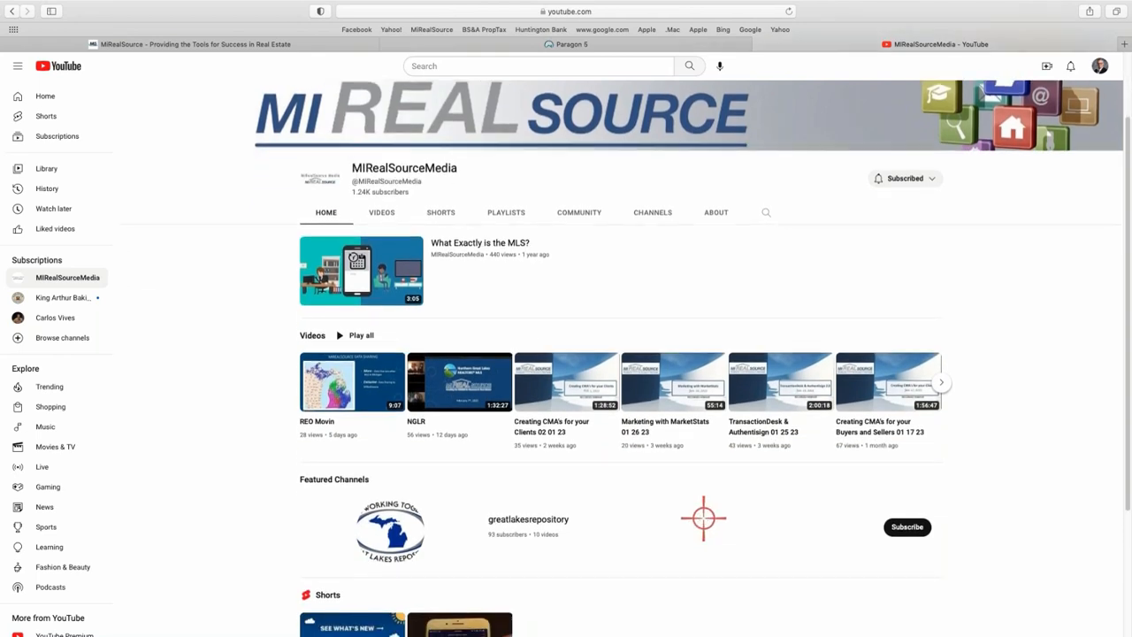
{"action": "scroll", "coordinate": [702, 518], "scroll_direction": "up", "scroll_amount": 2}
{"action": "left_click", "coordinate": [770, 306]}
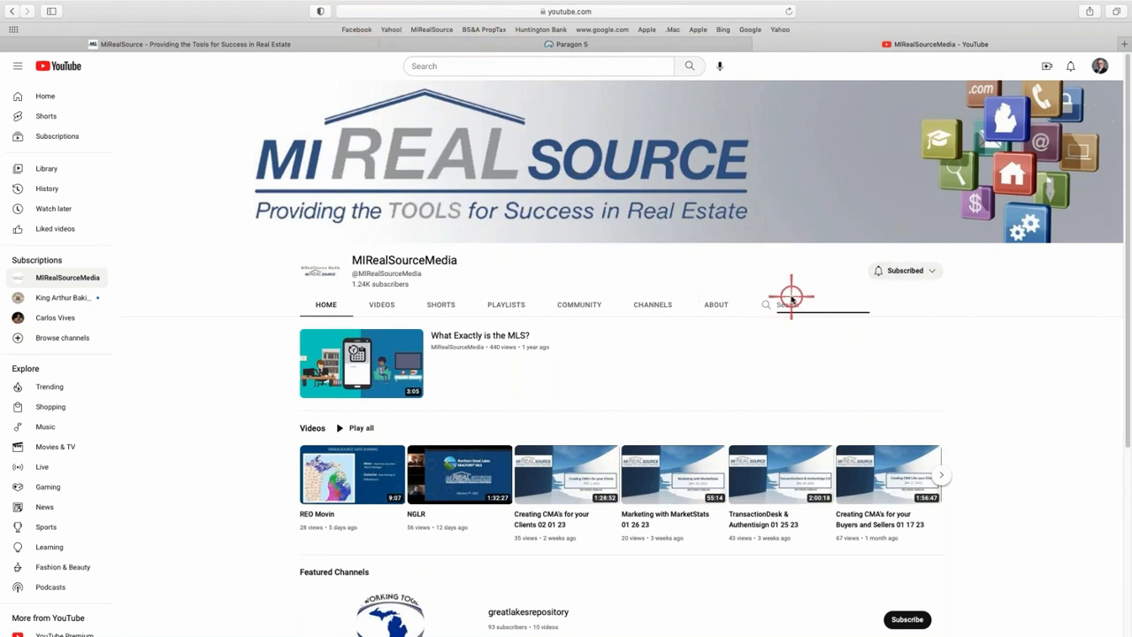
{"action": "type", "text": "tax"}
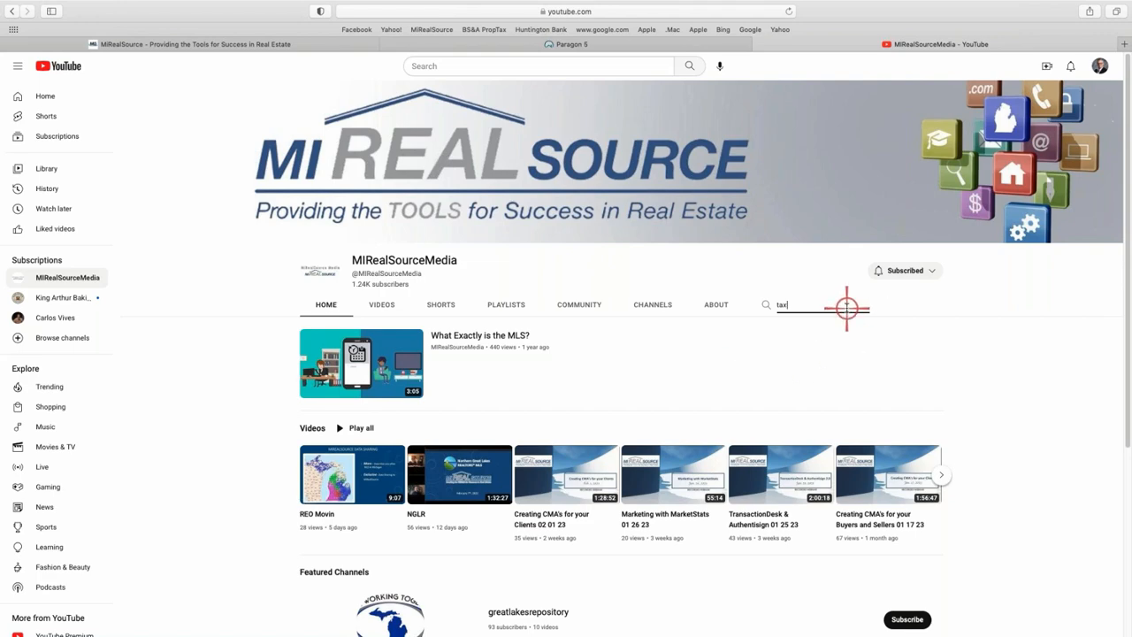
{"action": "key", "text": "Return"}
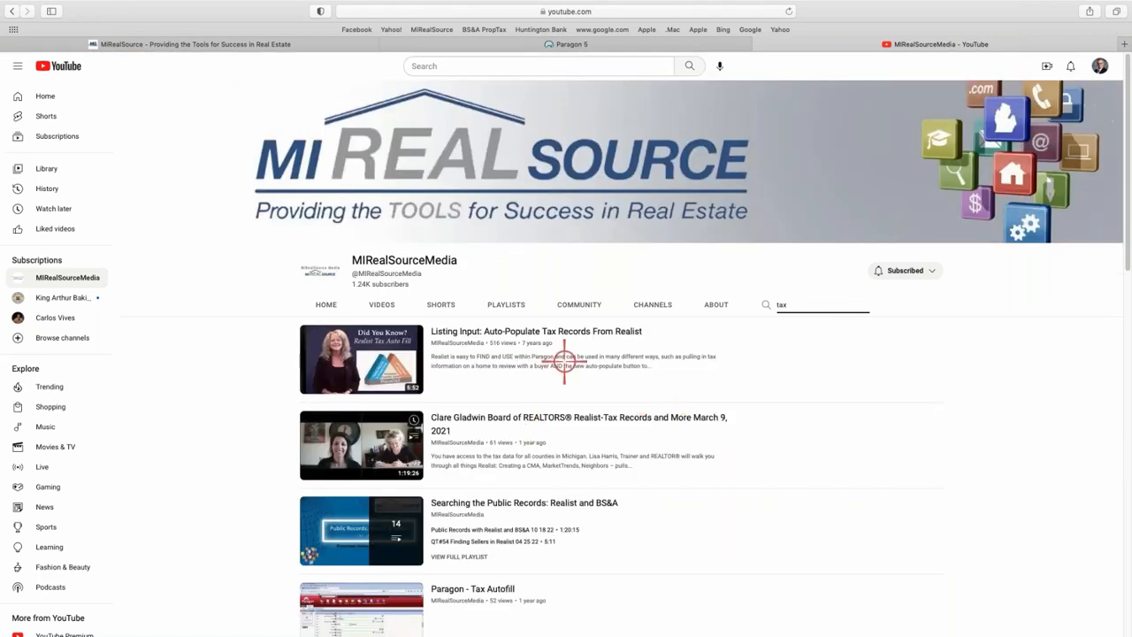
{"action": "scroll", "coordinate": [478, 361], "scroll_direction": "down", "scroll_amount": 1}
{"action": "scroll", "coordinate": [428, 343], "scroll_direction": "down", "scroll_amount": 3}
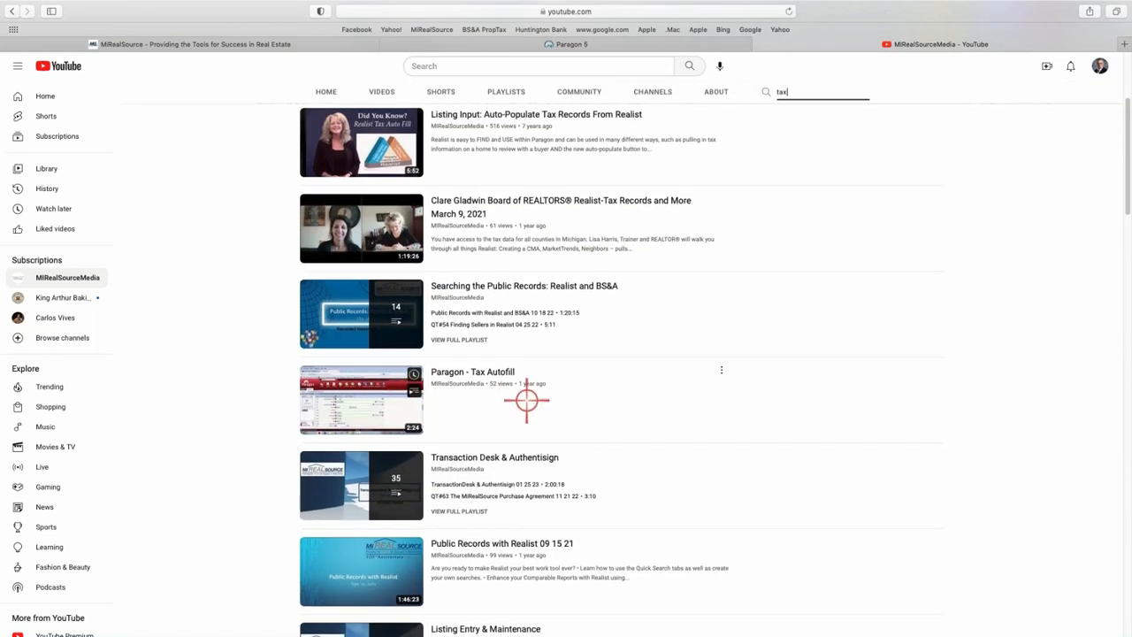
{"action": "scroll", "coordinate": [478, 283], "scroll_direction": "down", "scroll_amount": 1}
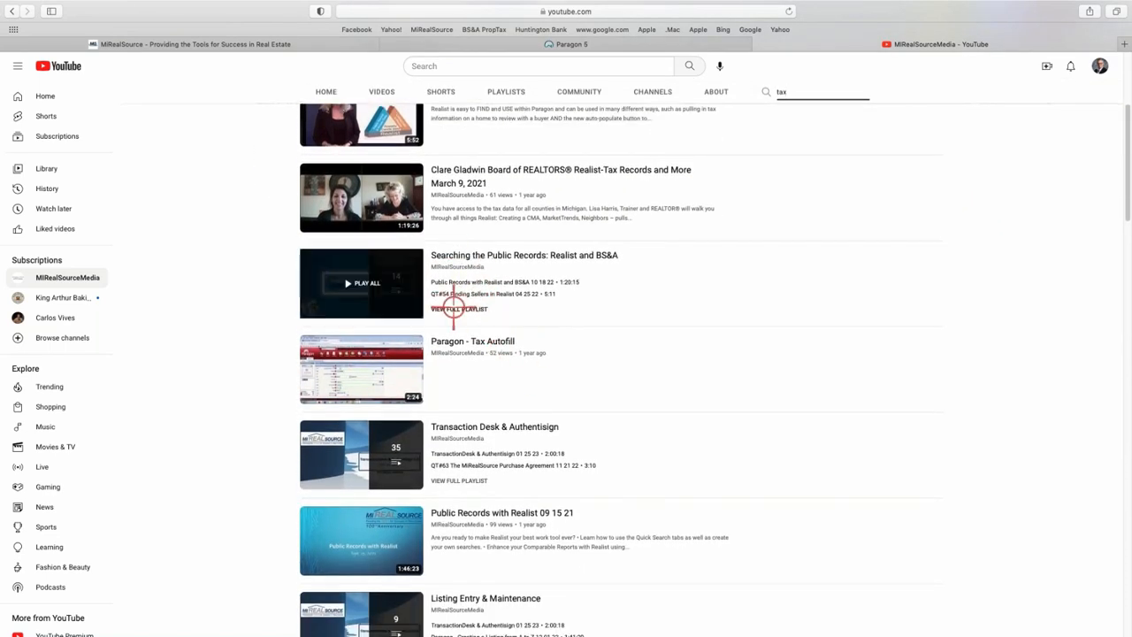
{"action": "scroll", "coordinate": [454, 310], "scroll_direction": "down", "scroll_amount": 3}
{"action": "scroll", "coordinate": [460, 320], "scroll_direction": "up", "scroll_amount": 6}
{"action": "scroll", "coordinate": [465, 326], "scroll_direction": "up", "scroll_amount": 2}
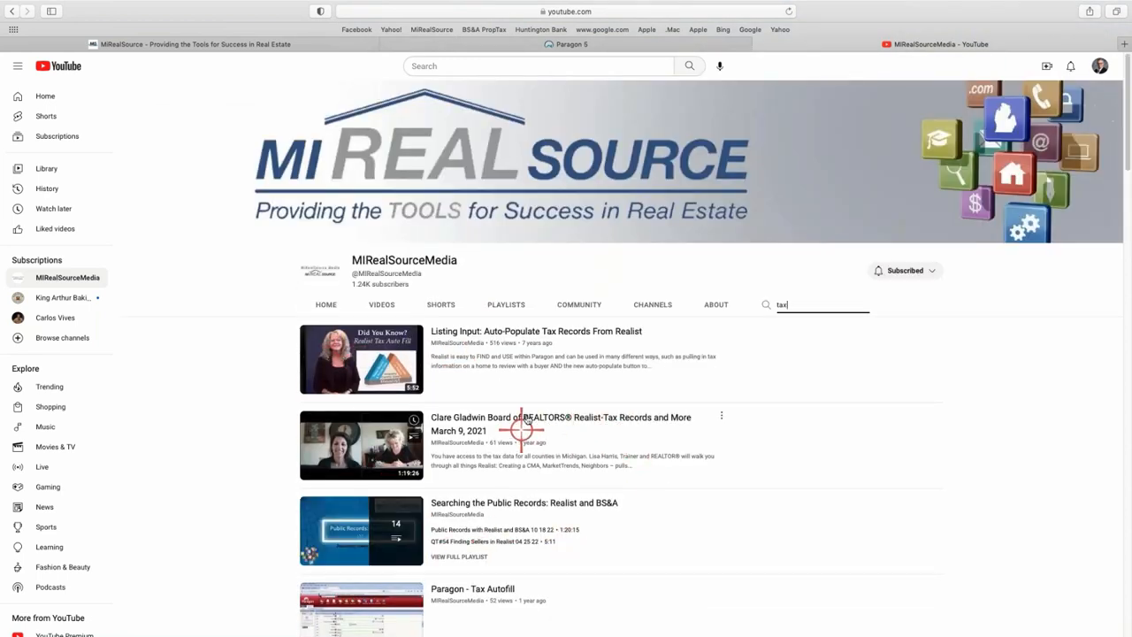
{"action": "left_click", "coordinate": [322, 303]}
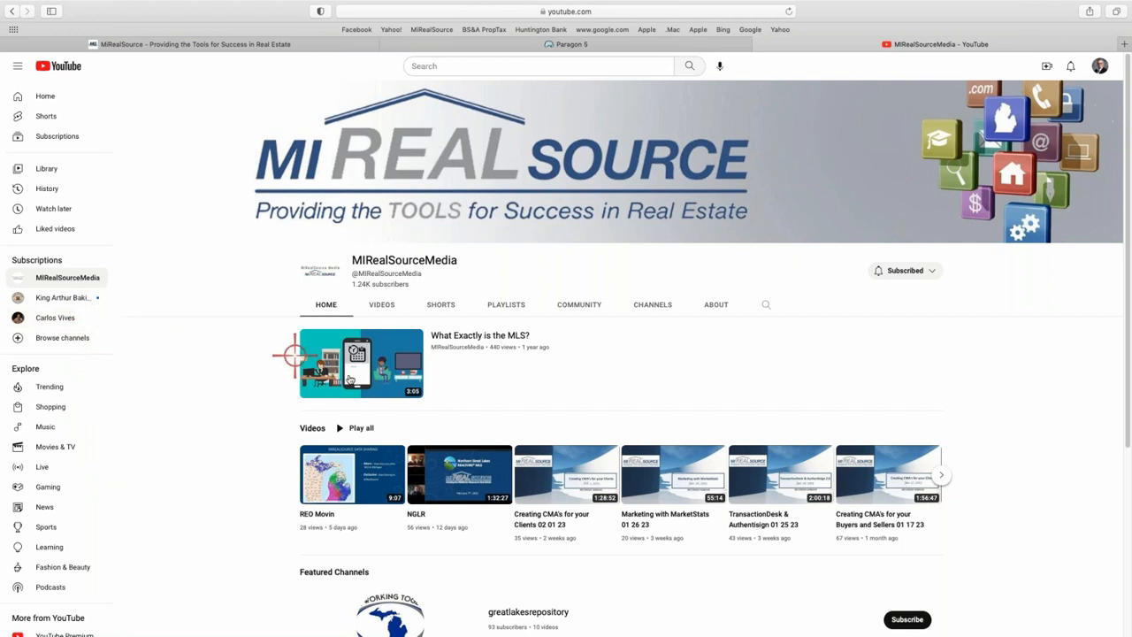
{"action": "scroll", "coordinate": [416, 371], "scroll_direction": "down", "scroll_amount": 2}
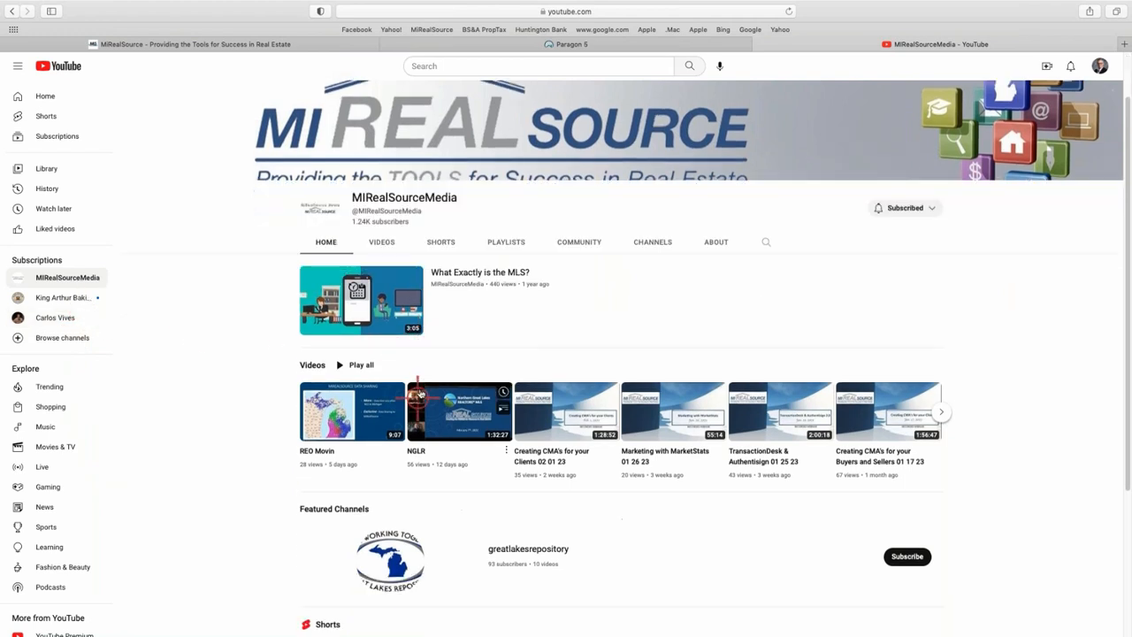
Scroll through the channel's Shorts and Playlists grid, then return to the Paragon 5 page.
{"action": "left_click", "coordinate": [442, 240]}
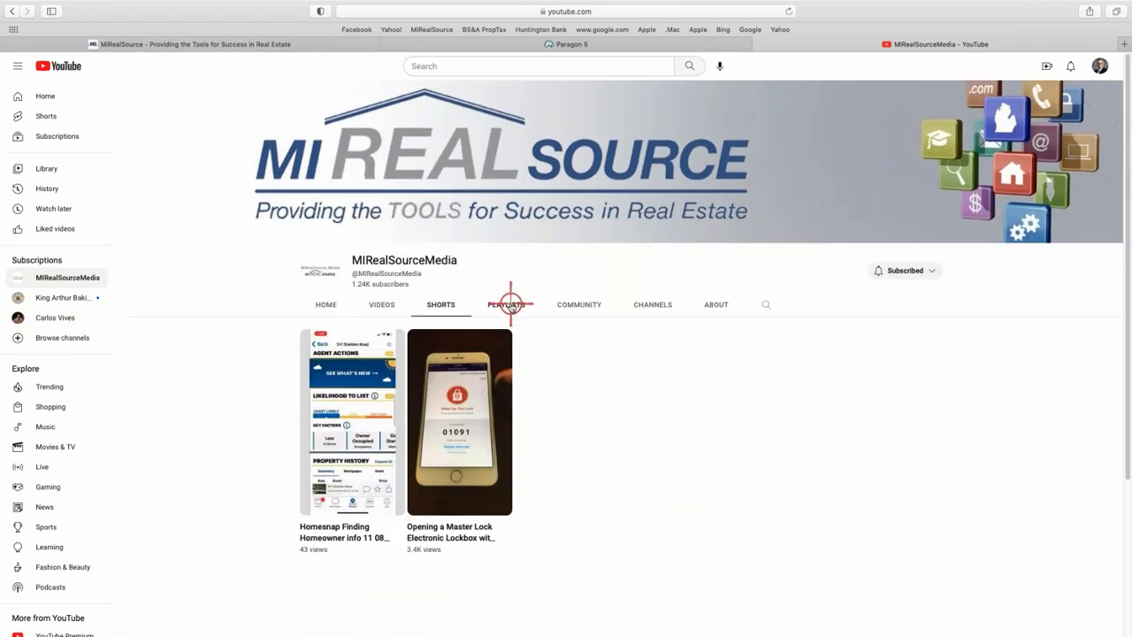
{"action": "left_click", "coordinate": [516, 305]}
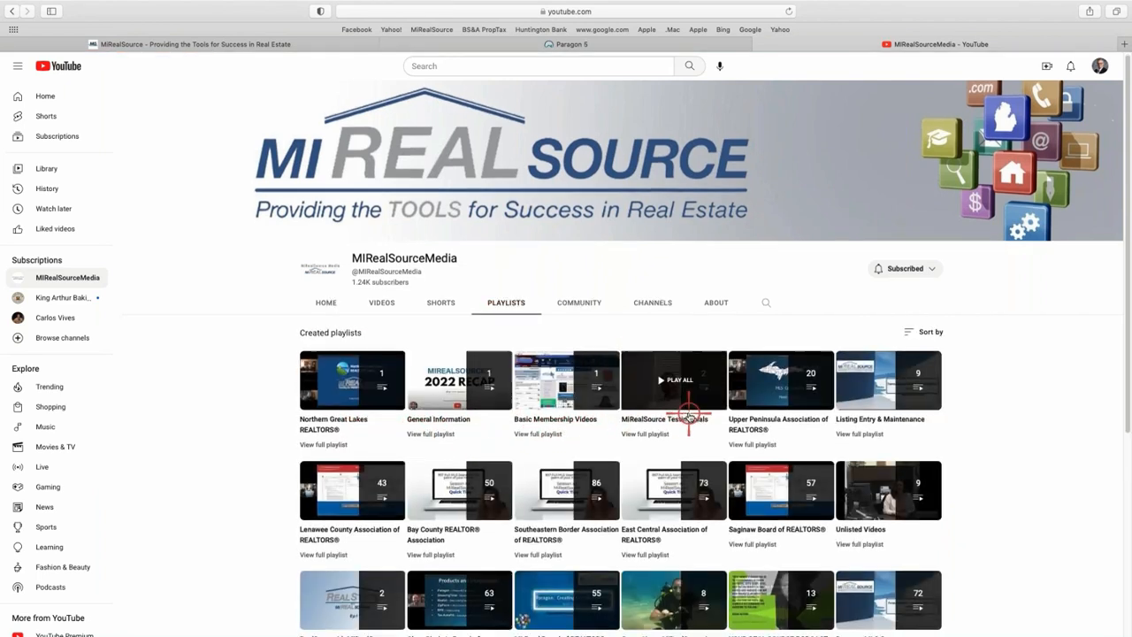
{"action": "scroll", "coordinate": [654, 460], "scroll_direction": "down", "scroll_amount": 1}
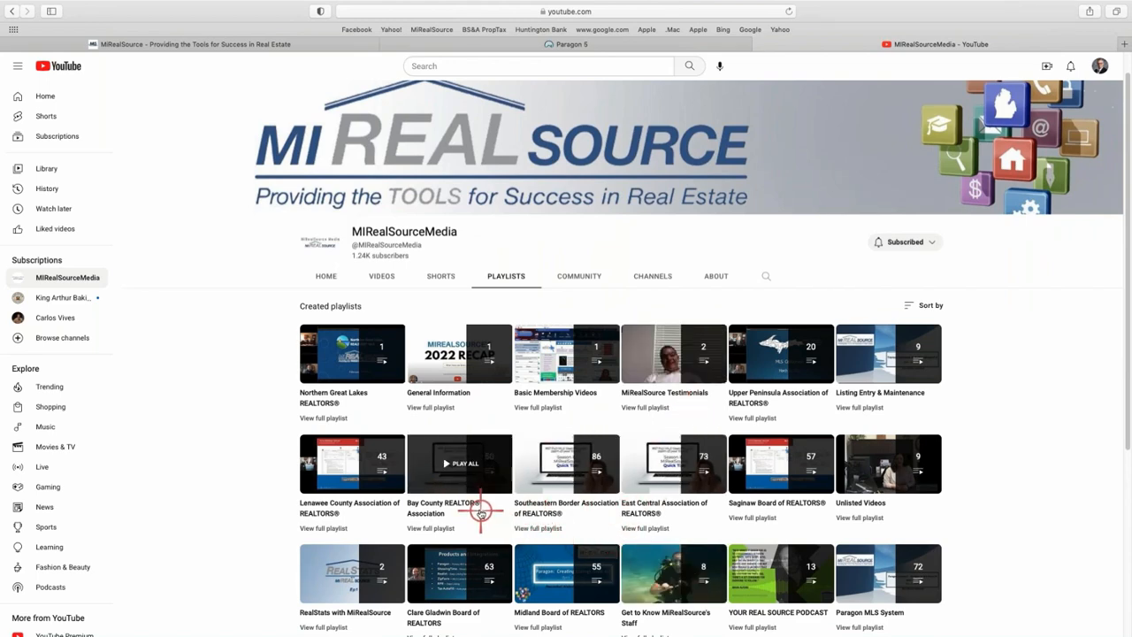
{"action": "scroll", "coordinate": [477, 504], "scroll_direction": "down", "scroll_amount": 3}
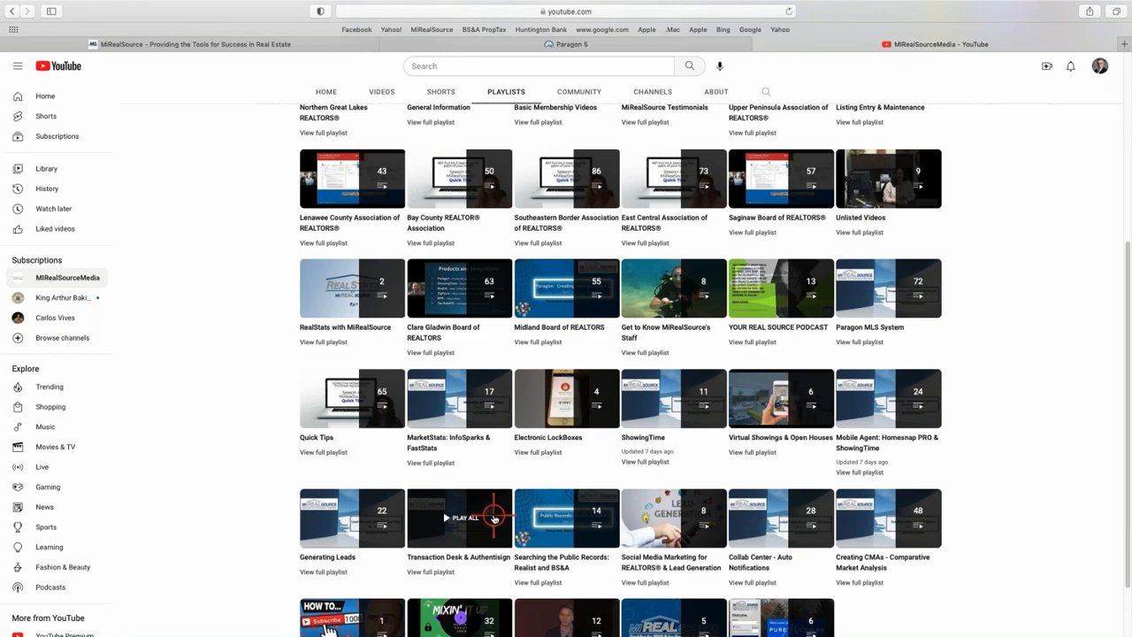
{"action": "scroll", "coordinate": [585, 437], "scroll_direction": "up", "scroll_amount": 3}
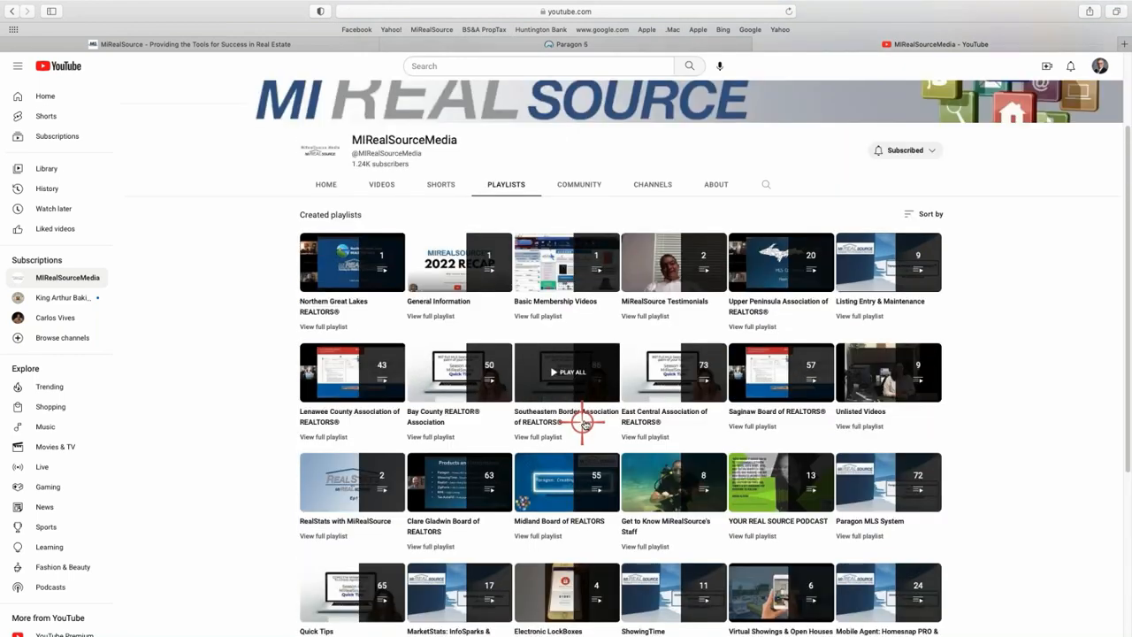
{"action": "scroll", "coordinate": [584, 423], "scroll_direction": "up", "scroll_amount": 2}
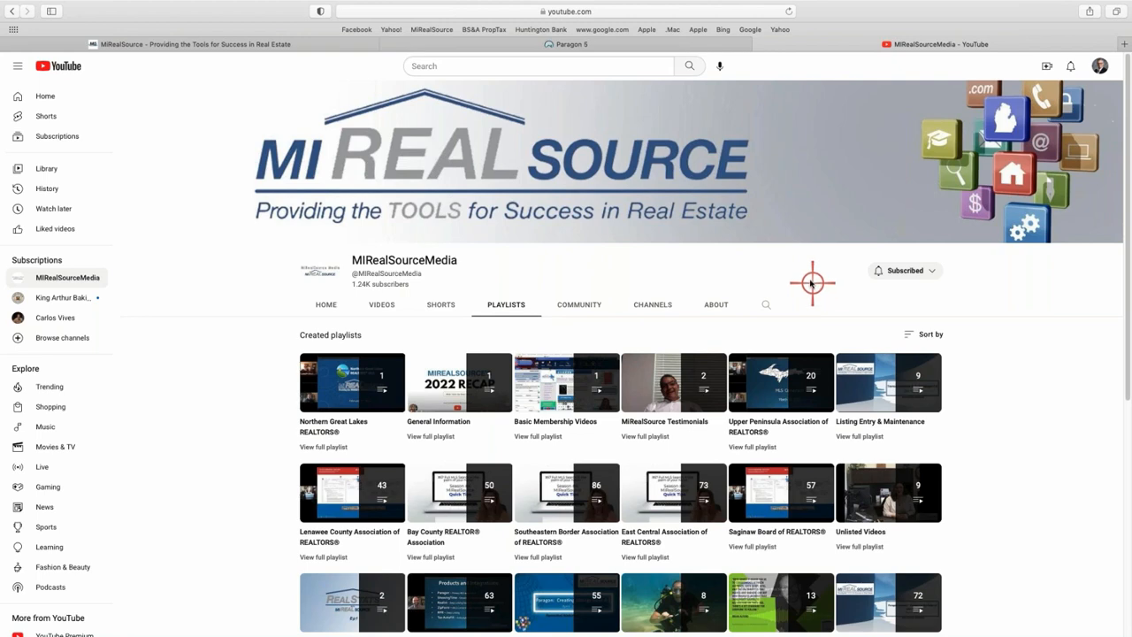
{"action": "left_click", "coordinate": [631, 44]}
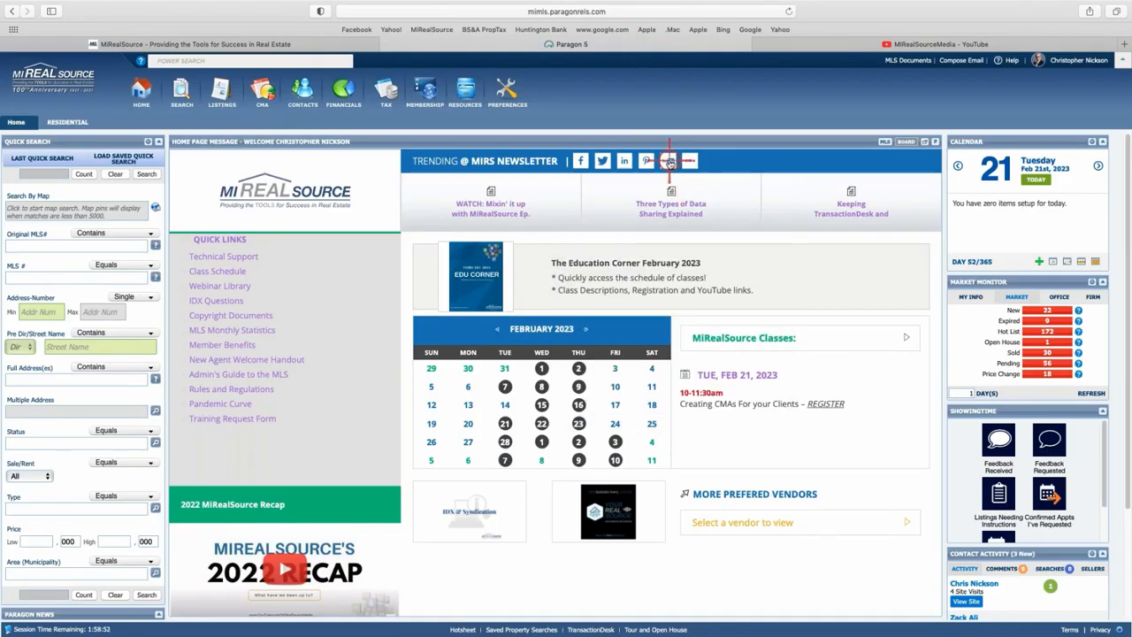
Open the MIRS Education folder under MLS Documents and scroll through its files.
{"action": "left_click", "coordinate": [907, 60]}
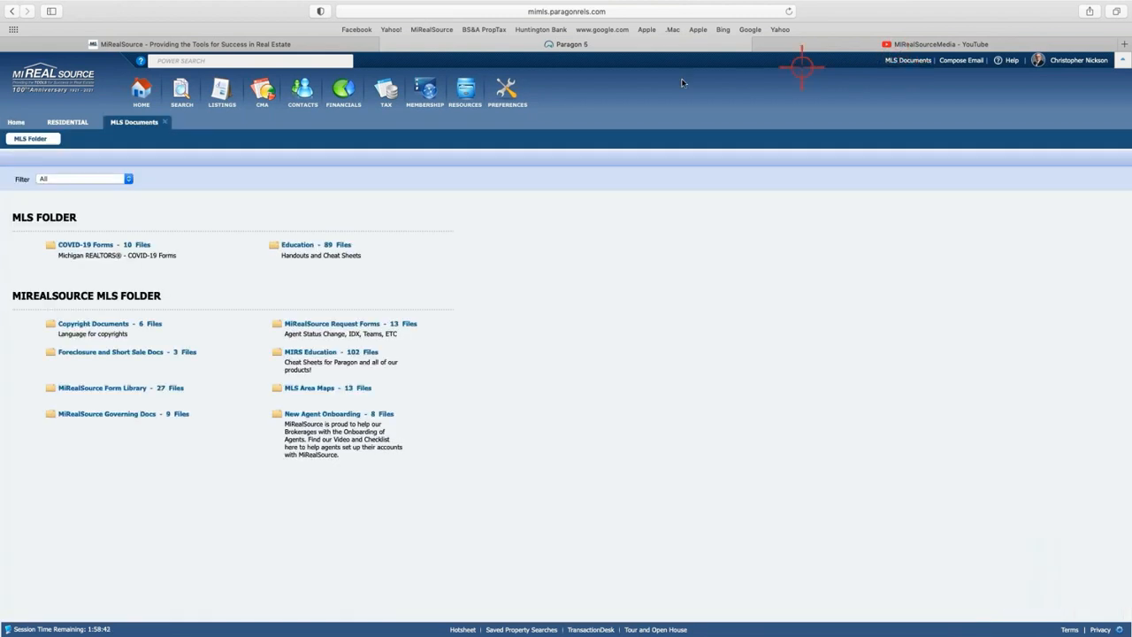
{"action": "left_click", "coordinate": [311, 352]}
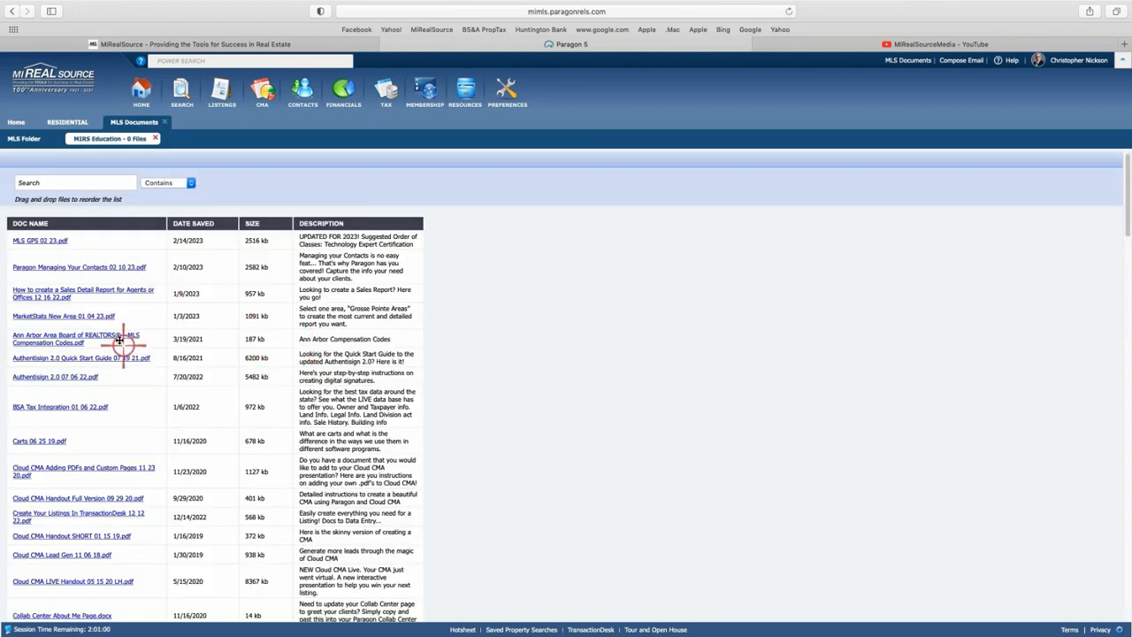
{"action": "scroll", "coordinate": [119, 341], "scroll_direction": "down", "scroll_amount": 2}
{"action": "scroll", "coordinate": [119, 340], "scroll_direction": "down", "scroll_amount": 20}
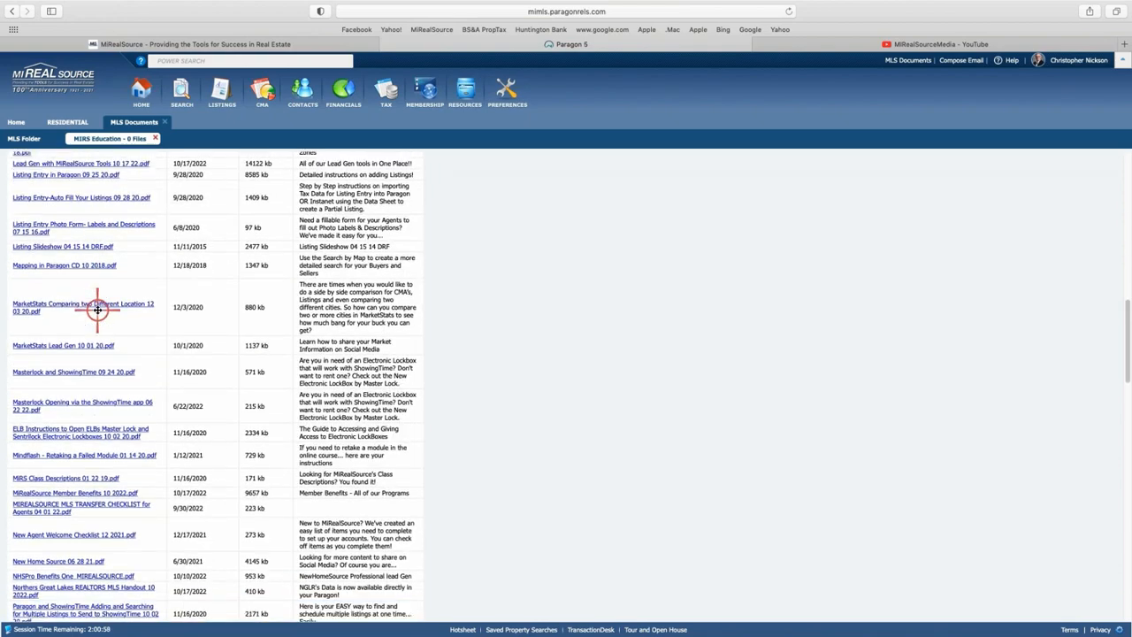
{"action": "scroll", "coordinate": [99, 308], "scroll_direction": "down", "scroll_amount": 20}
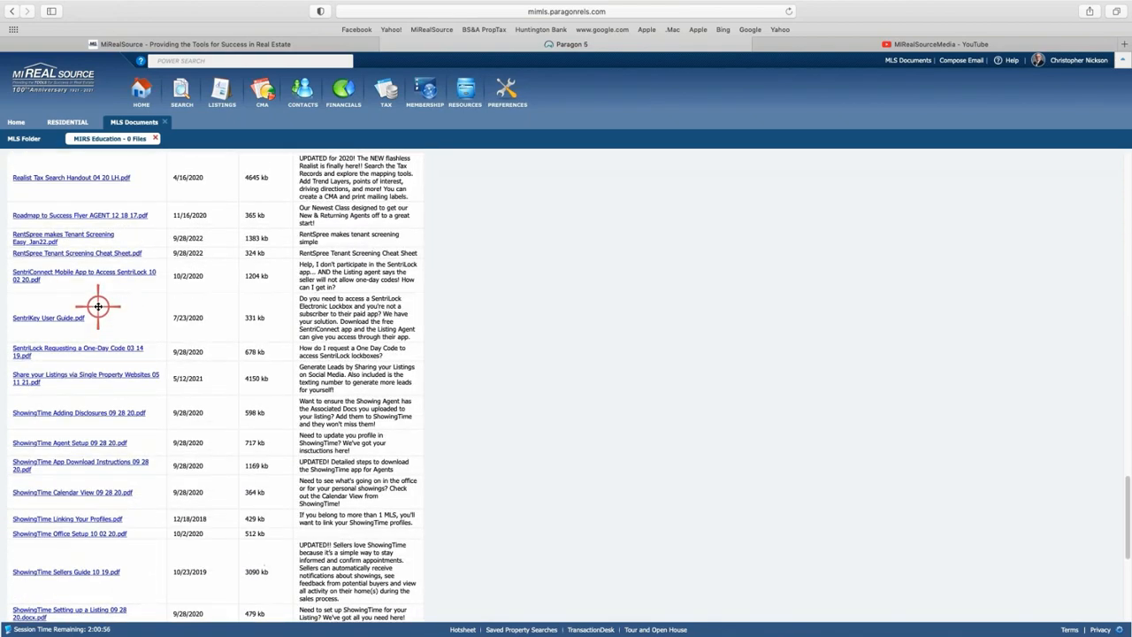
{"action": "scroll", "coordinate": [98, 309], "scroll_direction": "up", "scroll_amount": 20}
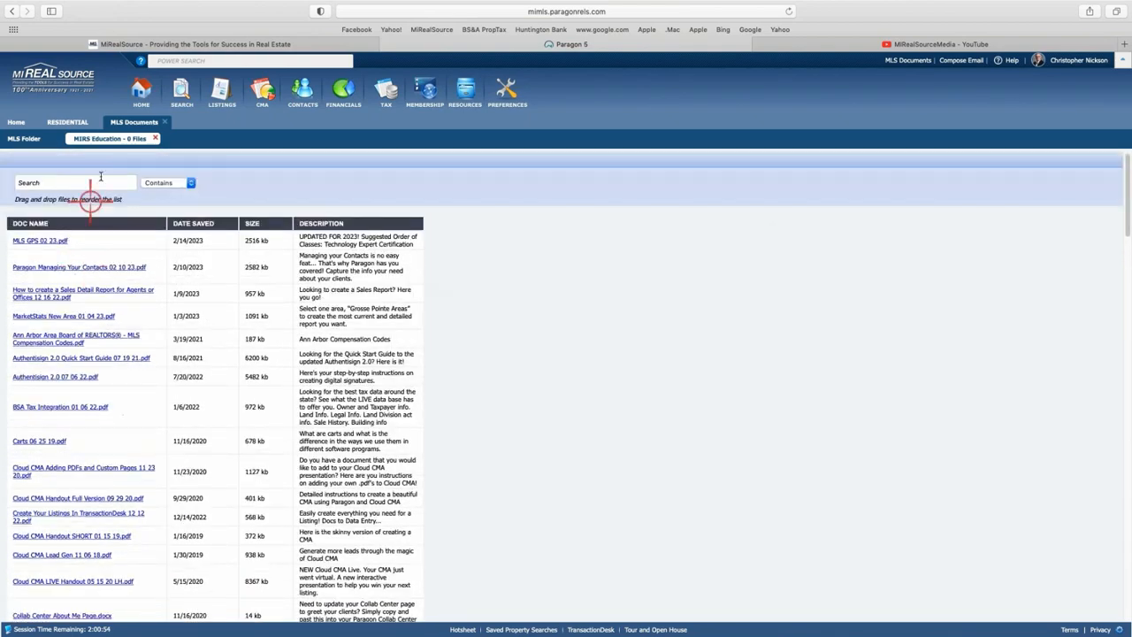
Search the education documents for 'cma', then go back to the Home tab.
{"action": "left_click", "coordinate": [46, 181]}
{"action": "type", "text": "cma"}
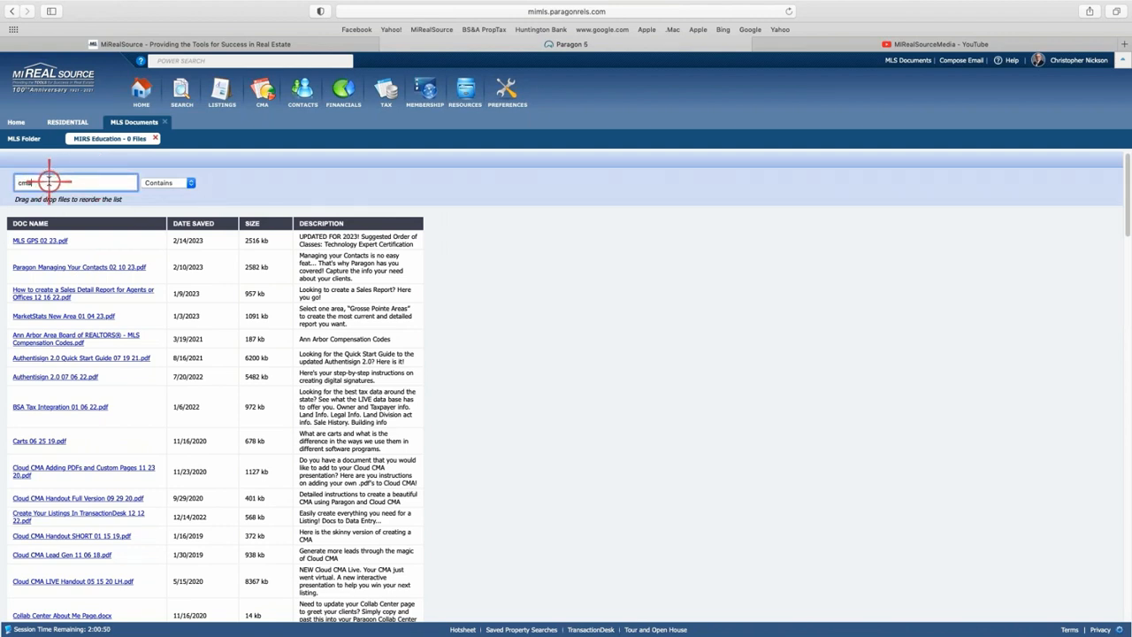
{"action": "key", "text": "Return"}
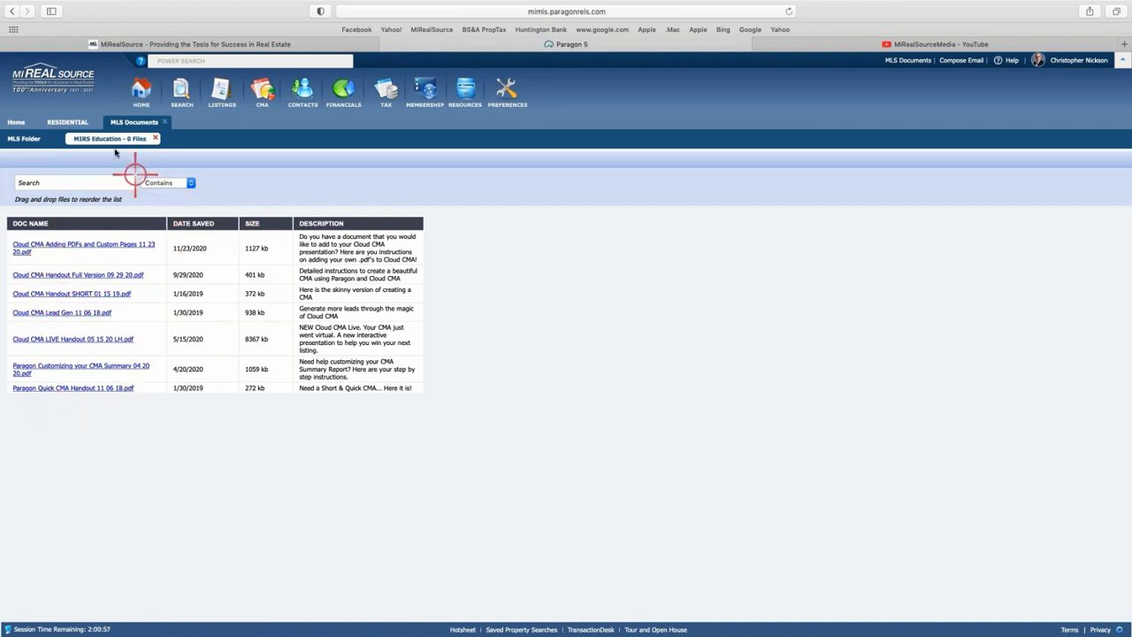
{"action": "left_click", "coordinate": [16, 122]}
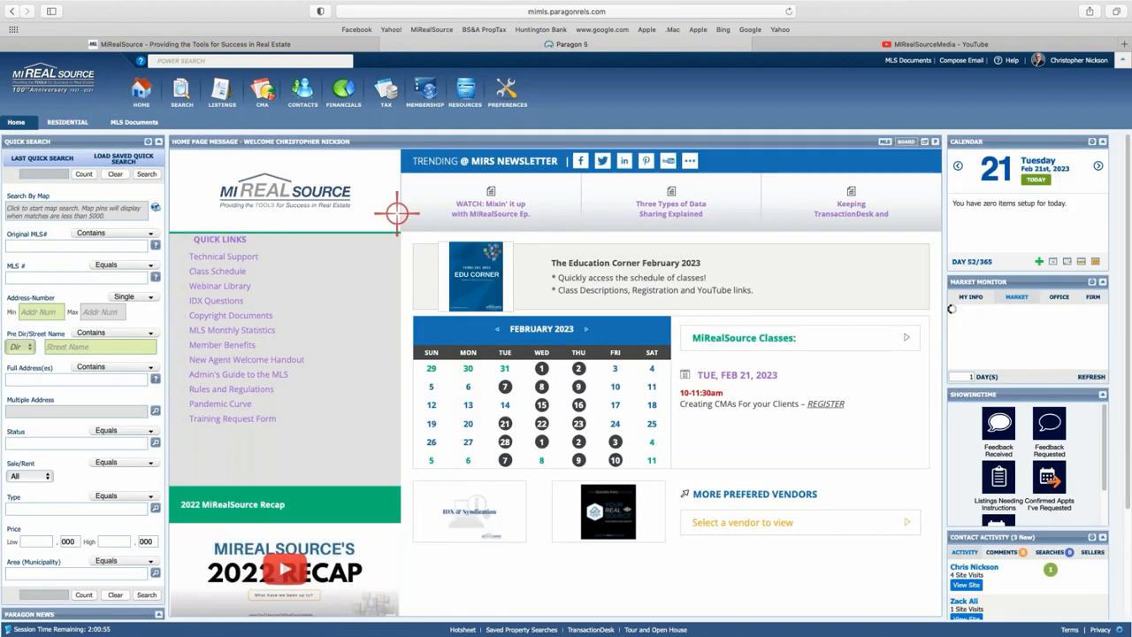